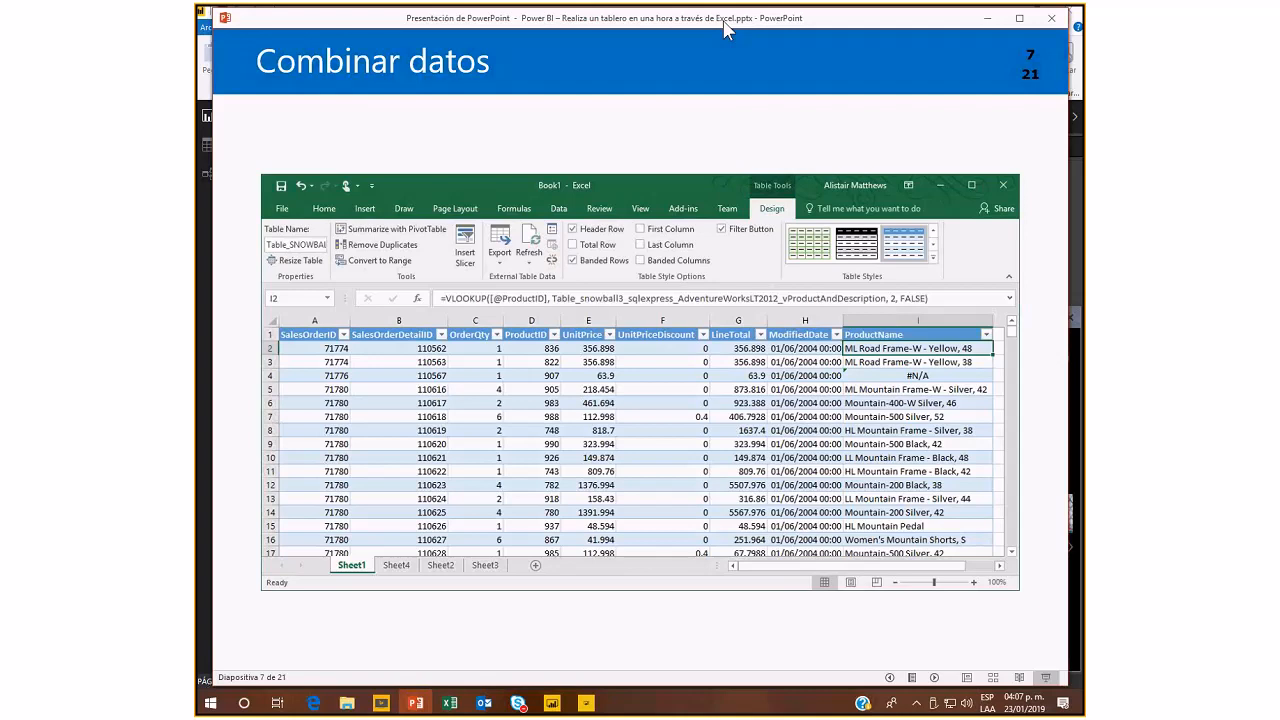
Advance the presentation to slide 8, on the limitations of Excel ranges and tables, and switch to the Adventure Works Data workbook in Excel.
{"action": "key", "text": "Right"}
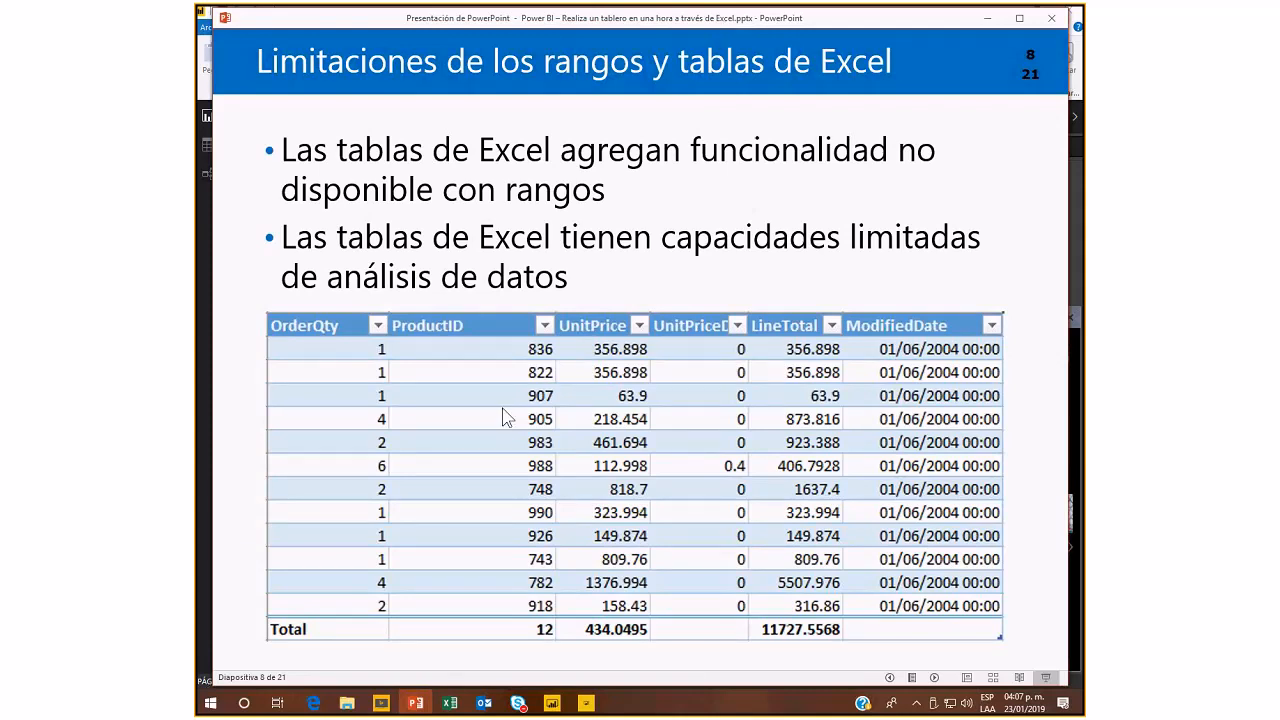
{"action": "left_click", "coordinate": [450, 704]}
{"action": "left_click", "coordinate": [448, 650]}
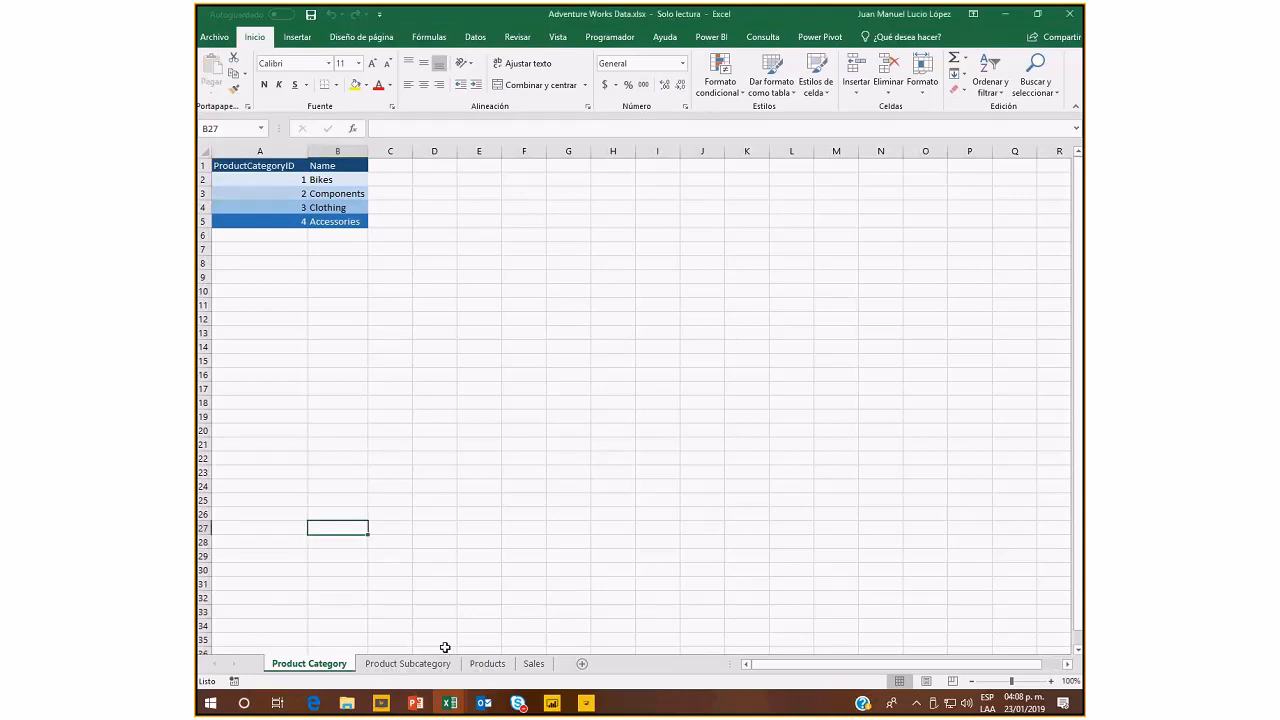
Examine the data on the Product Category, Product Subcategory, Products and Sales sheets.
{"action": "left_click", "coordinate": [280, 219]}
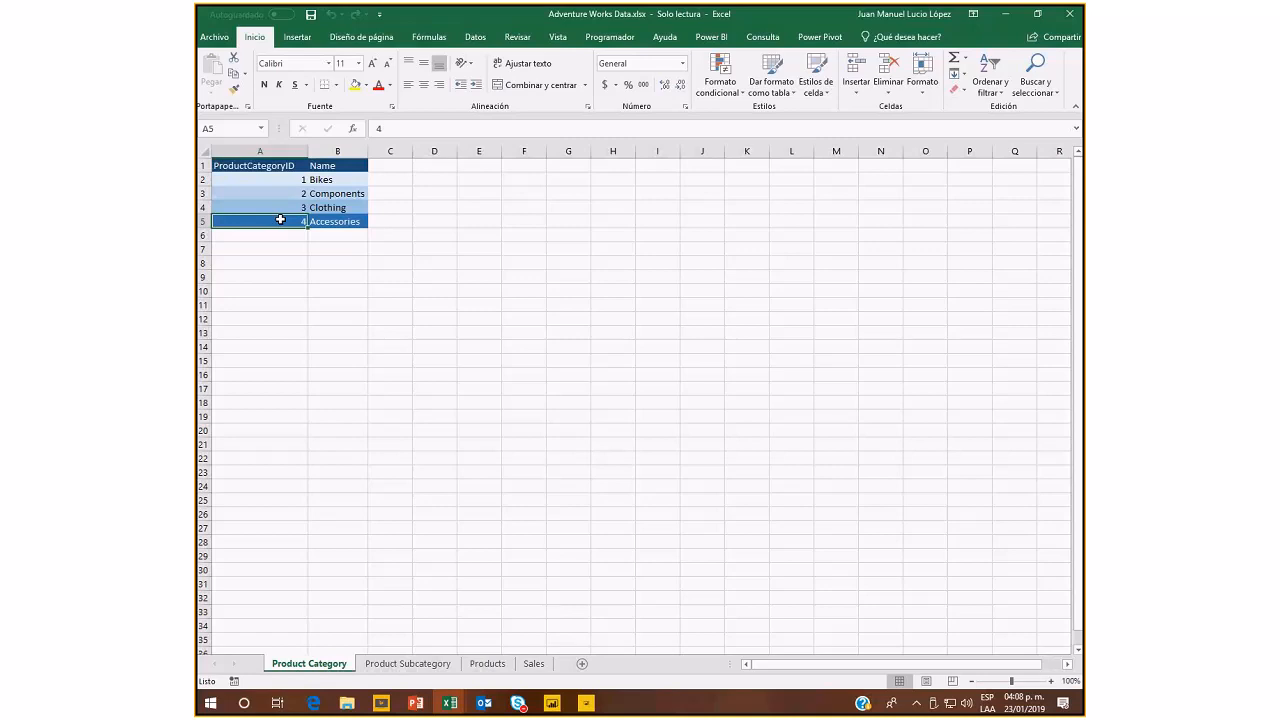
{"action": "key", "text": "ctrl+Page_Down"}
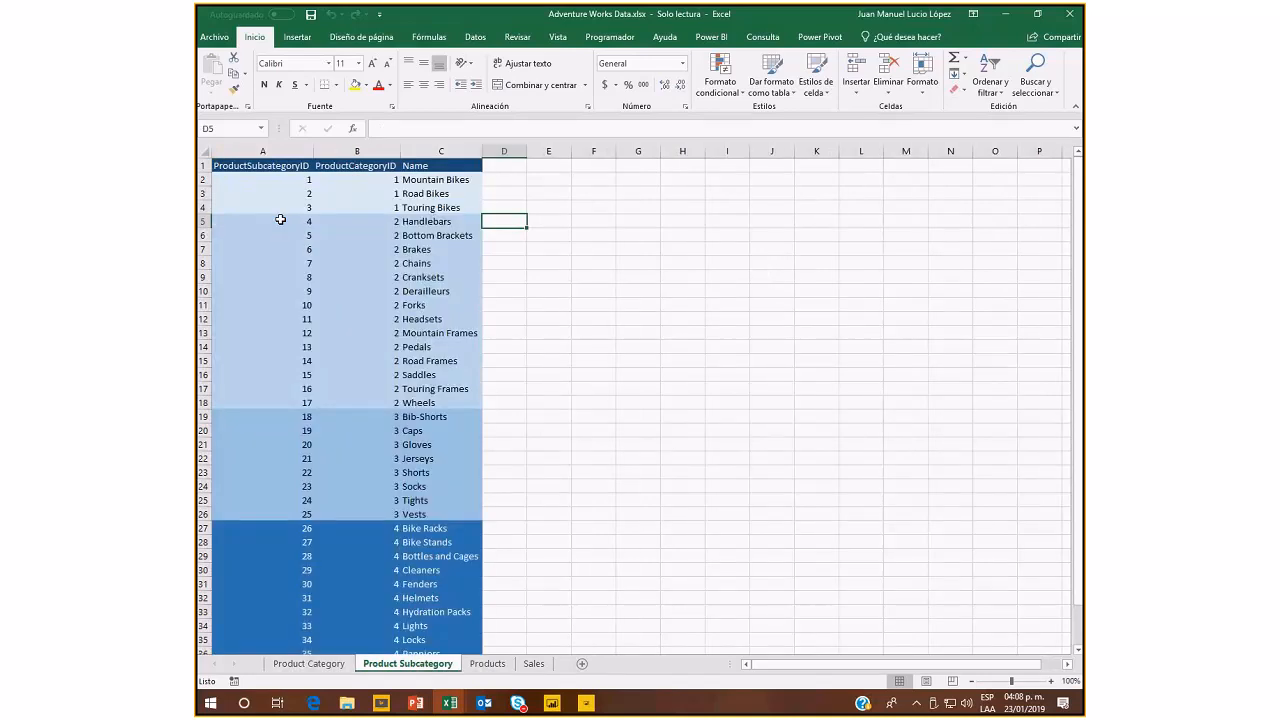
{"action": "key", "text": "ctrl+Page_Down"}
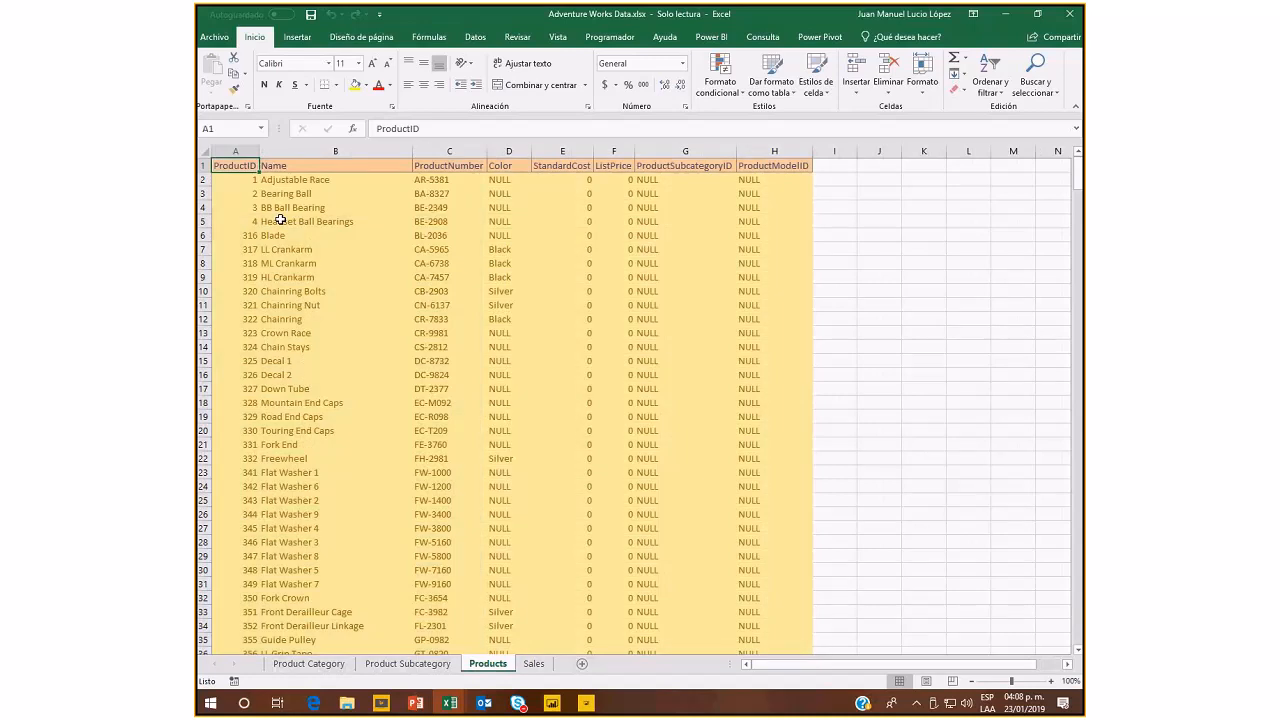
{"action": "key", "text": "ctrl+Page_Down"}
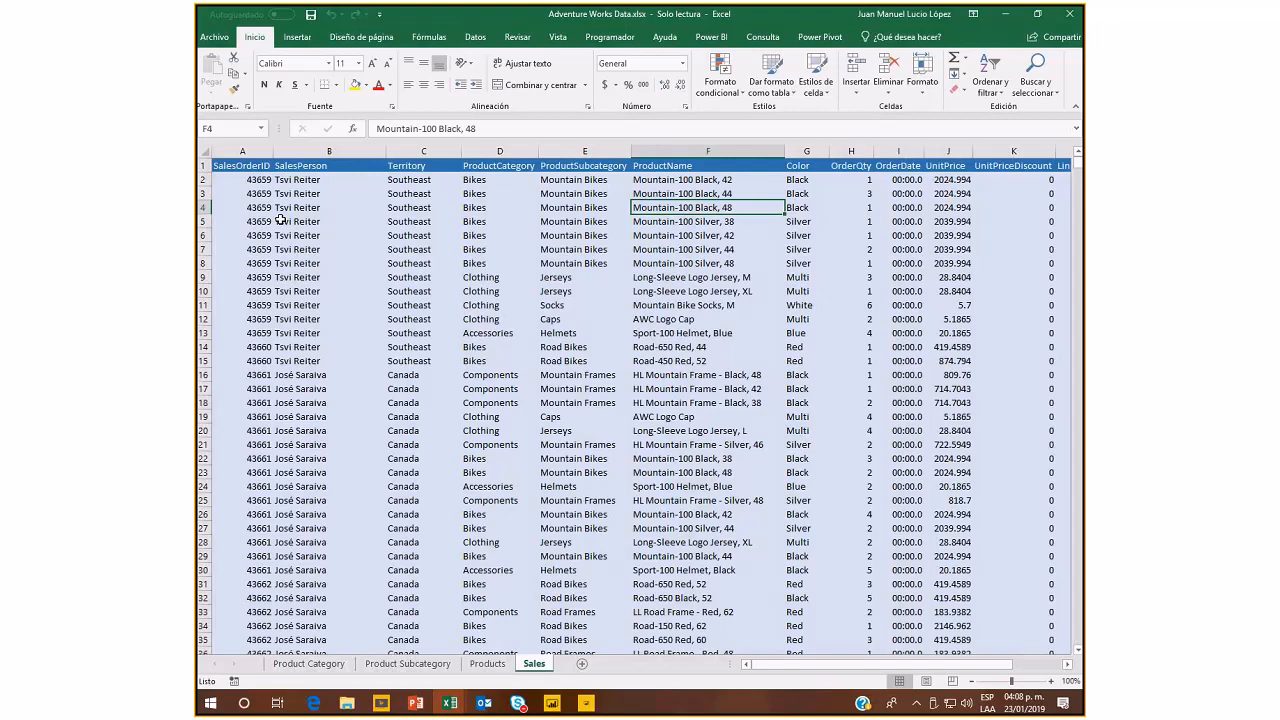
{"action": "key", "text": "ctrl+Page_Up"}
{"action": "key", "text": "ctrl+Page_Up"}
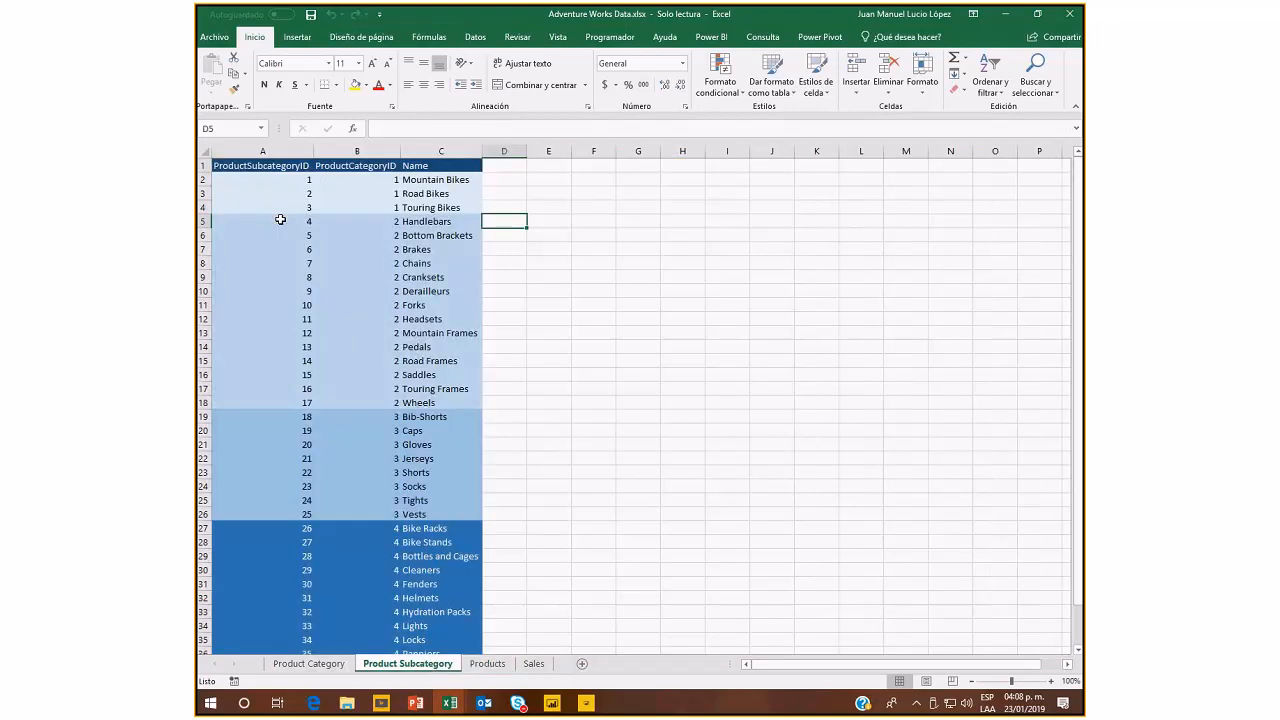
{"action": "key", "text": "ctrl+Page_Up"}
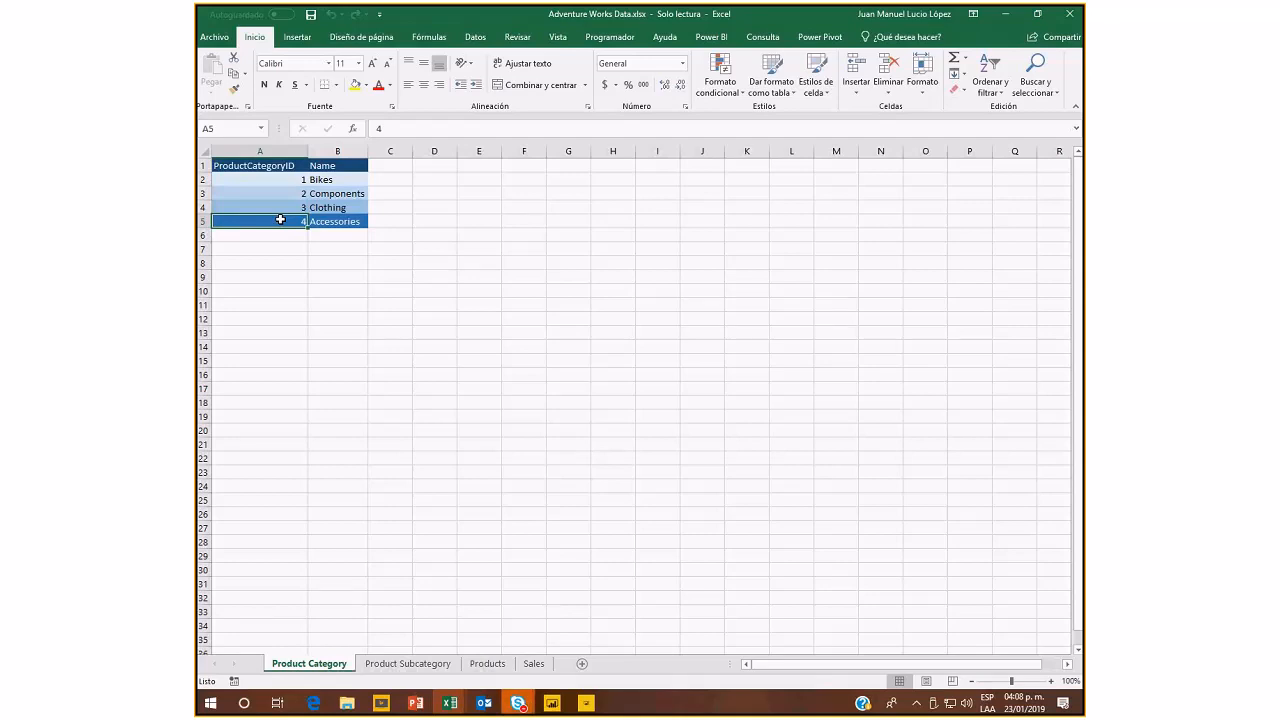
{"action": "key", "text": "ctrl+Page_Down"}
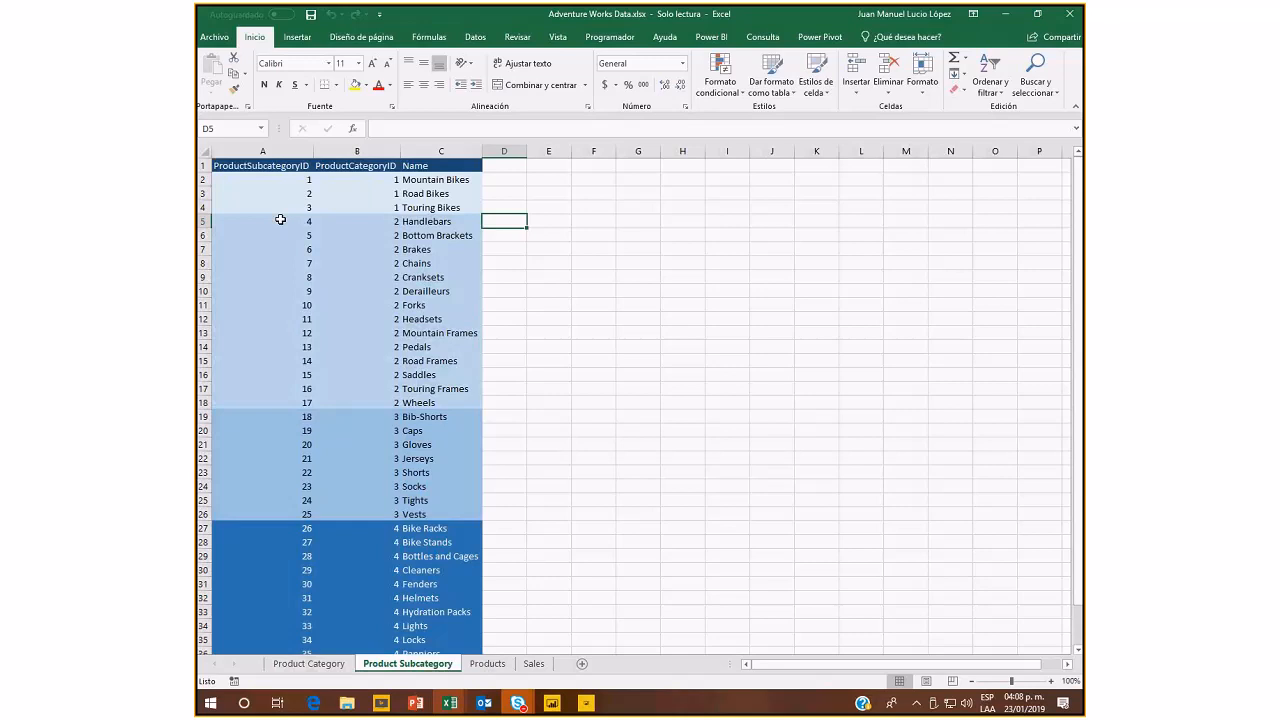
{"action": "key", "text": "ctrl+Page_Down"}
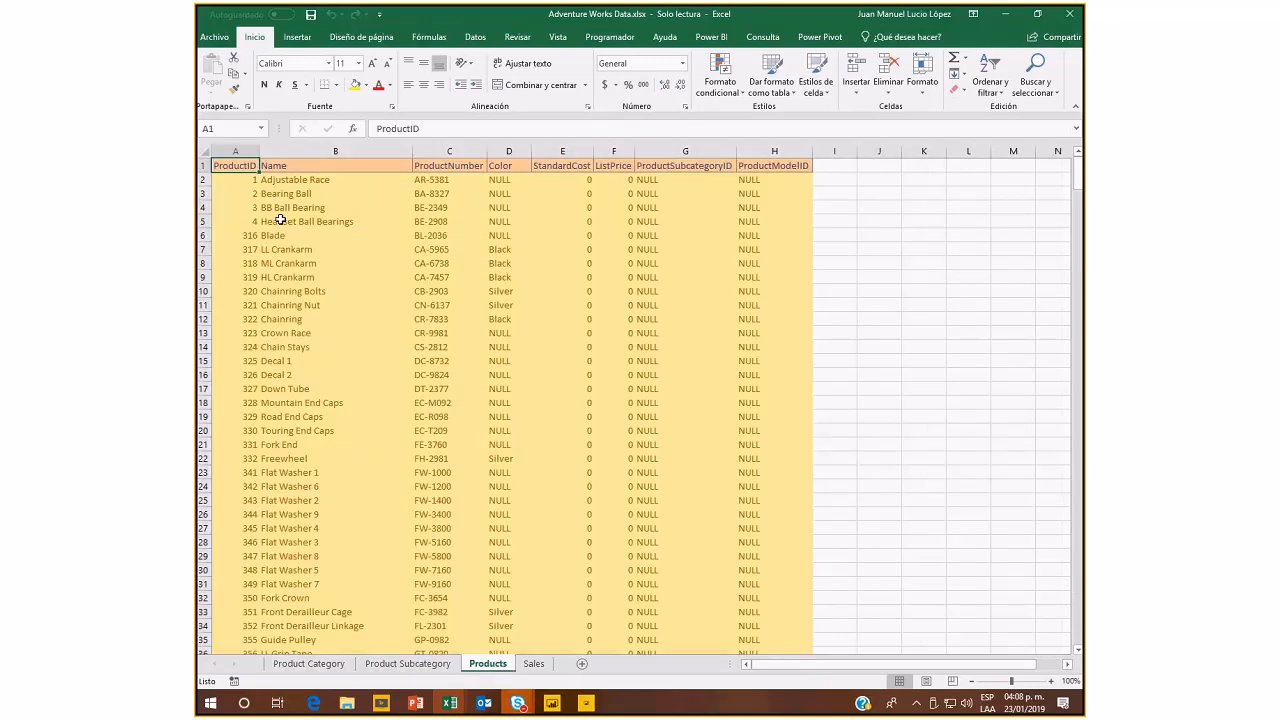
{"action": "key", "text": "ctrl+Page_Down"}
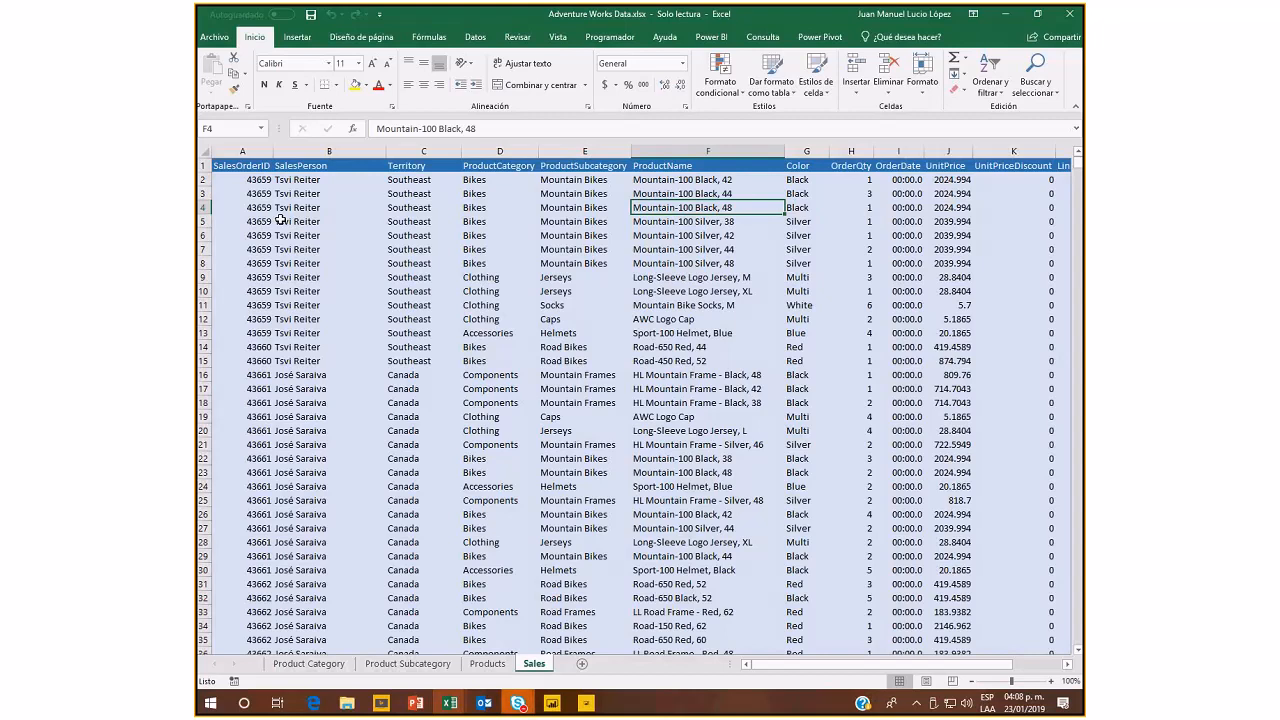
Turn on column filters for the data range on the Sales sheet.
{"action": "left_click", "coordinate": [499, 221]}
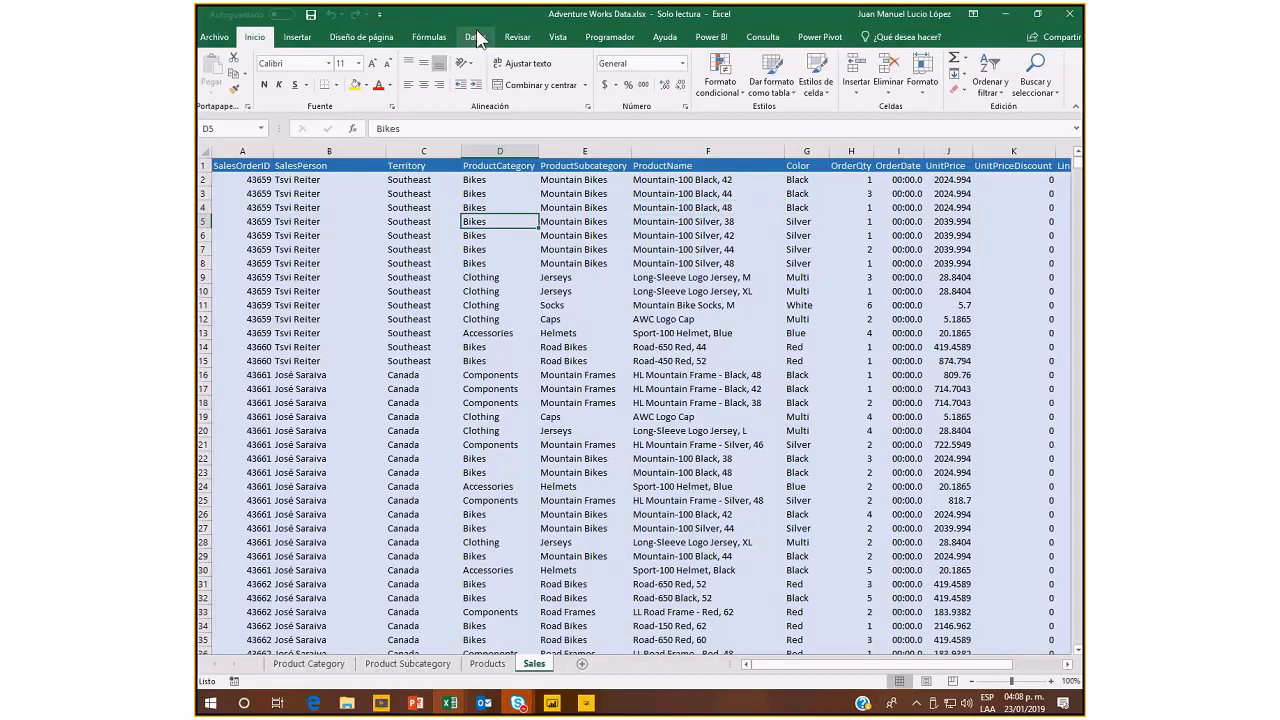
{"action": "left_click", "coordinate": [475, 37]}
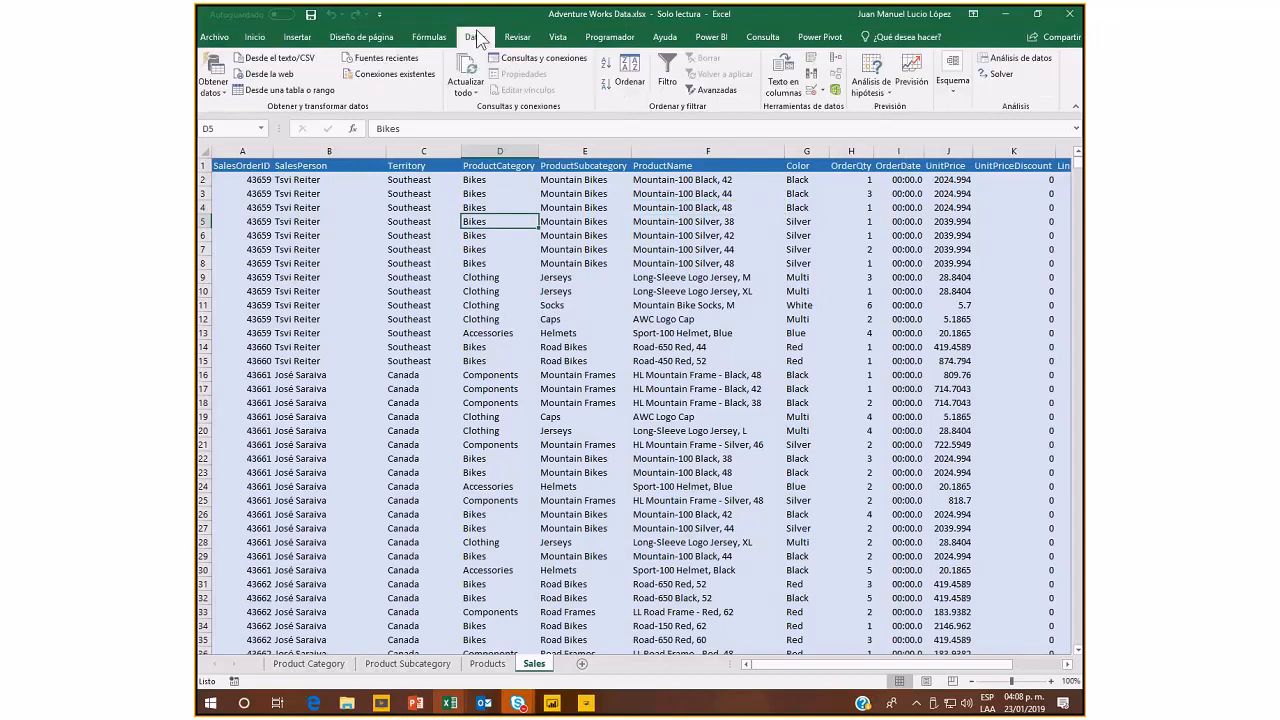
{"action": "left_click", "coordinate": [668, 80]}
Add the header "Main Total" in cell N1 beside TotalDue and autofit the column's width.
{"action": "key", "text": "Right"}
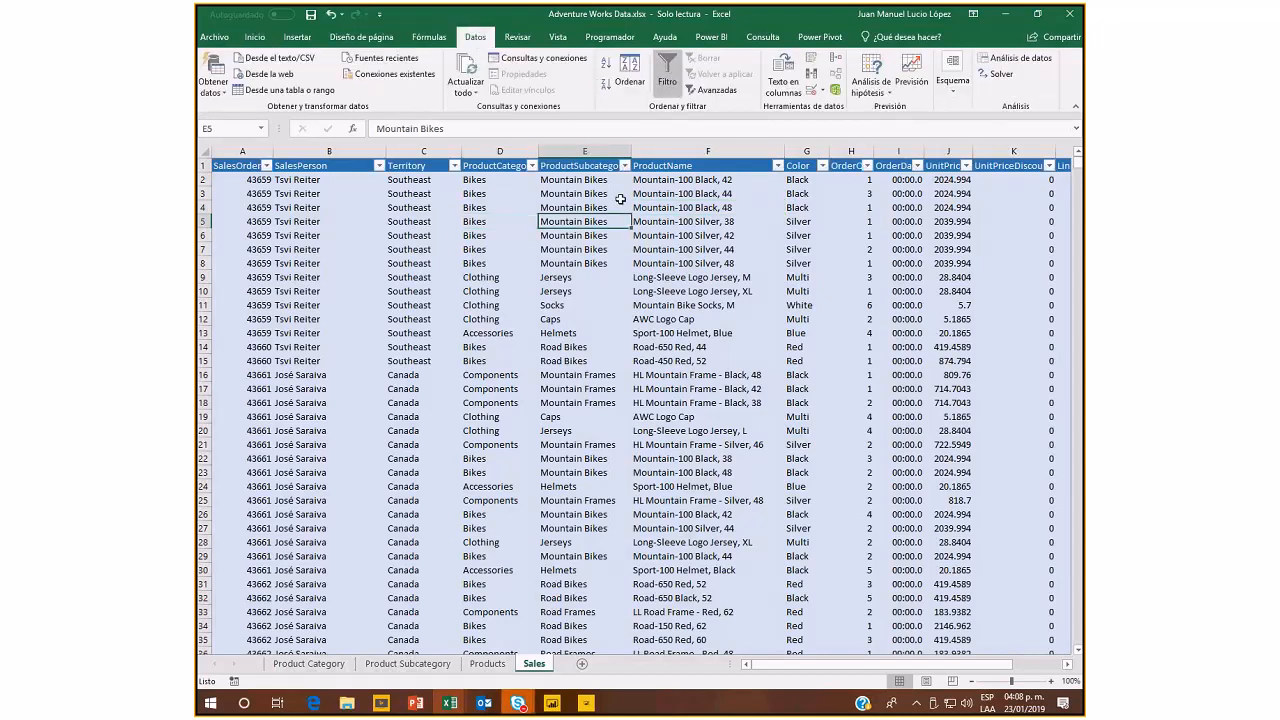
{"action": "key", "text": "Right"}
{"action": "key", "text": "Right"}
{"action": "key", "text": "Right"}
{"action": "key", "text": "Right"}
{"action": "key", "text": "Right"}
{"action": "key", "text": "Right"}
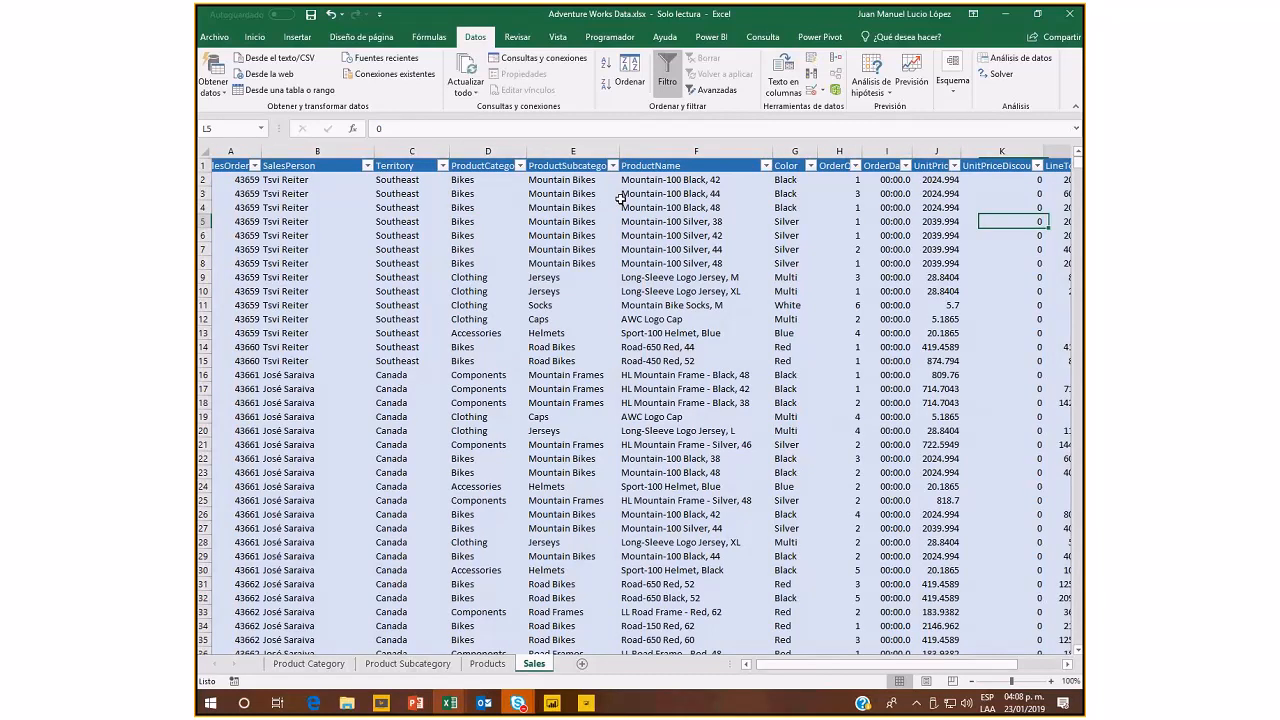
{"action": "key", "text": "Right"}
{"action": "key", "text": "Right"}
{"action": "key", "text": "ctrl+Up"}
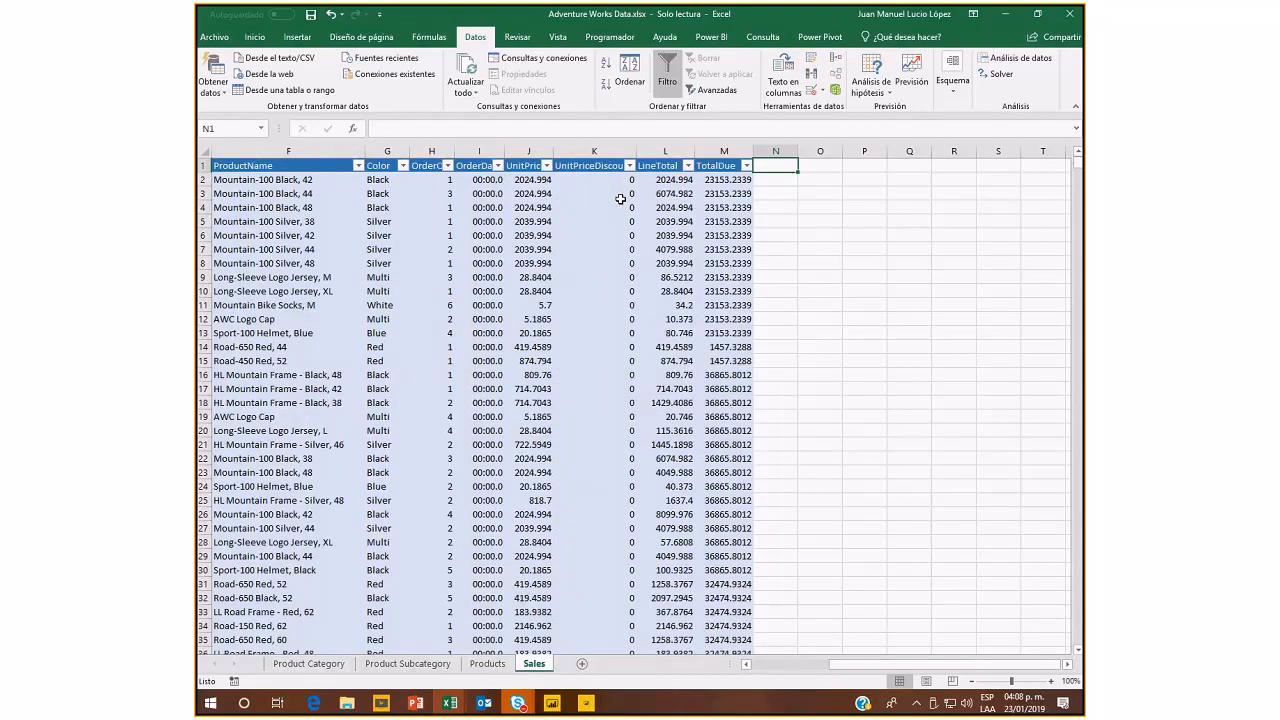
{"action": "type", "text": "T"}
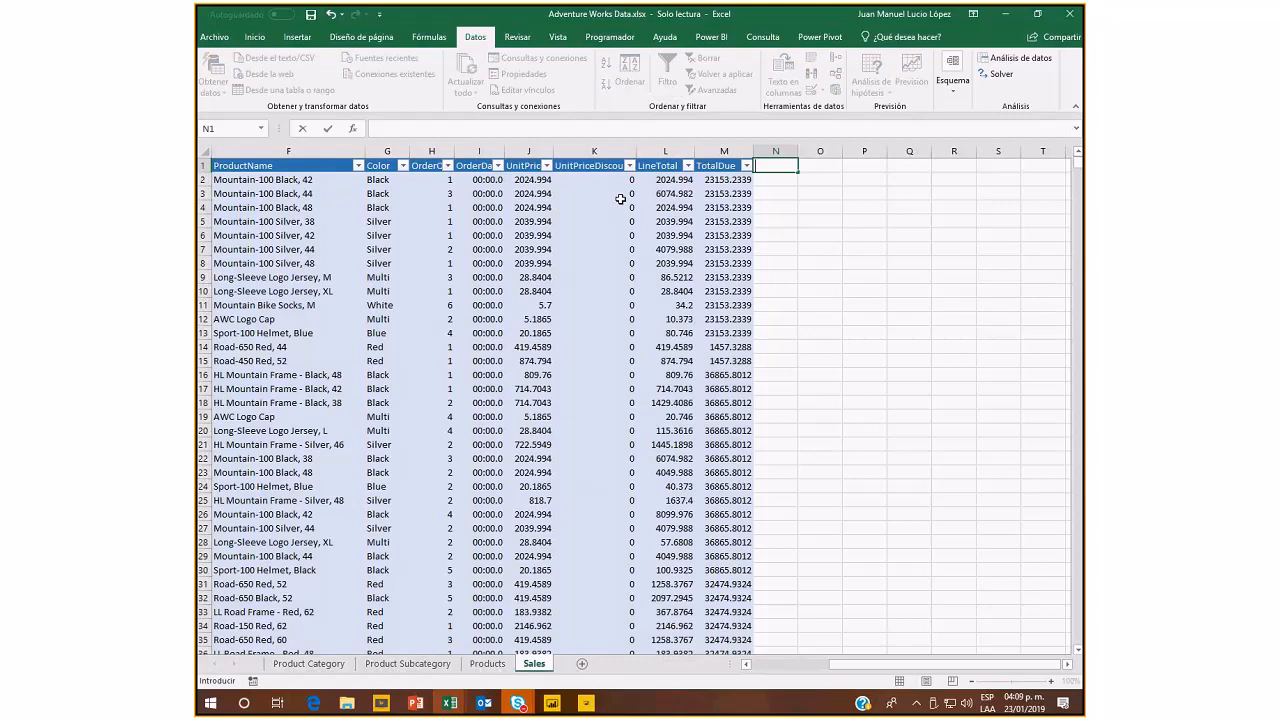
{"action": "type", "text": "Main Total"}
{"action": "key", "text": "Return"}
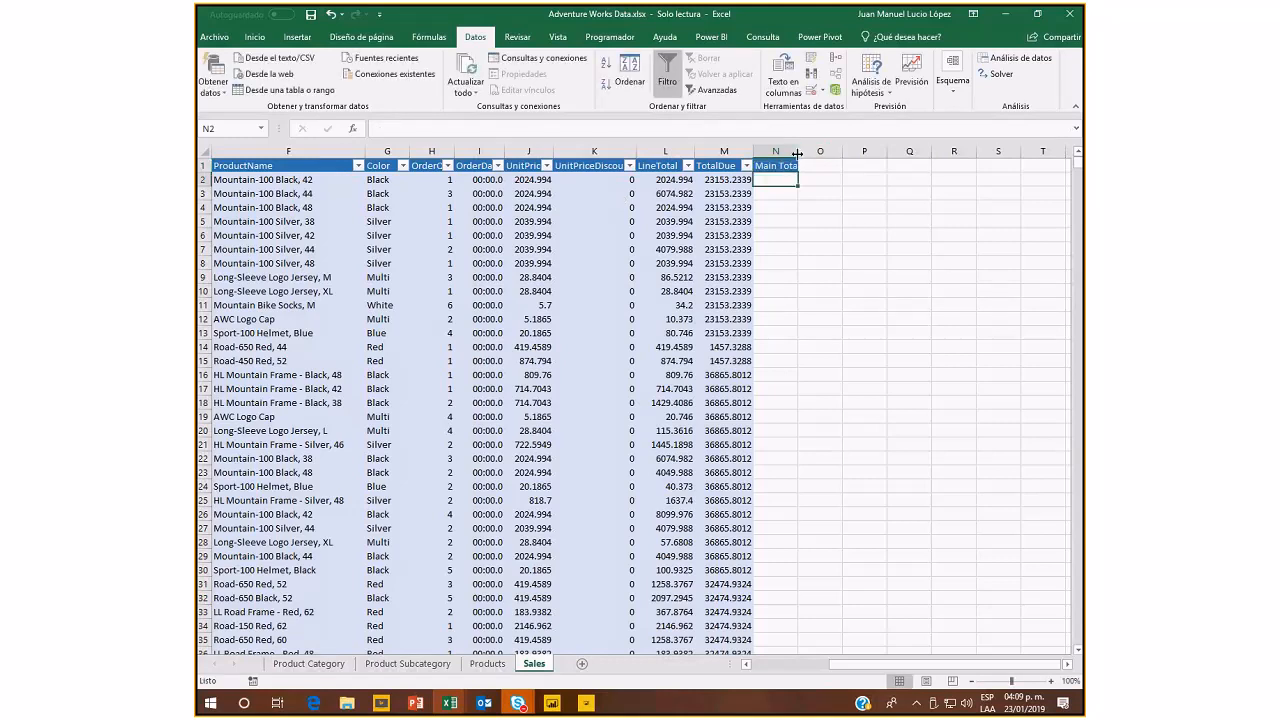
{"action": "double_click", "coordinate": [797, 152]}
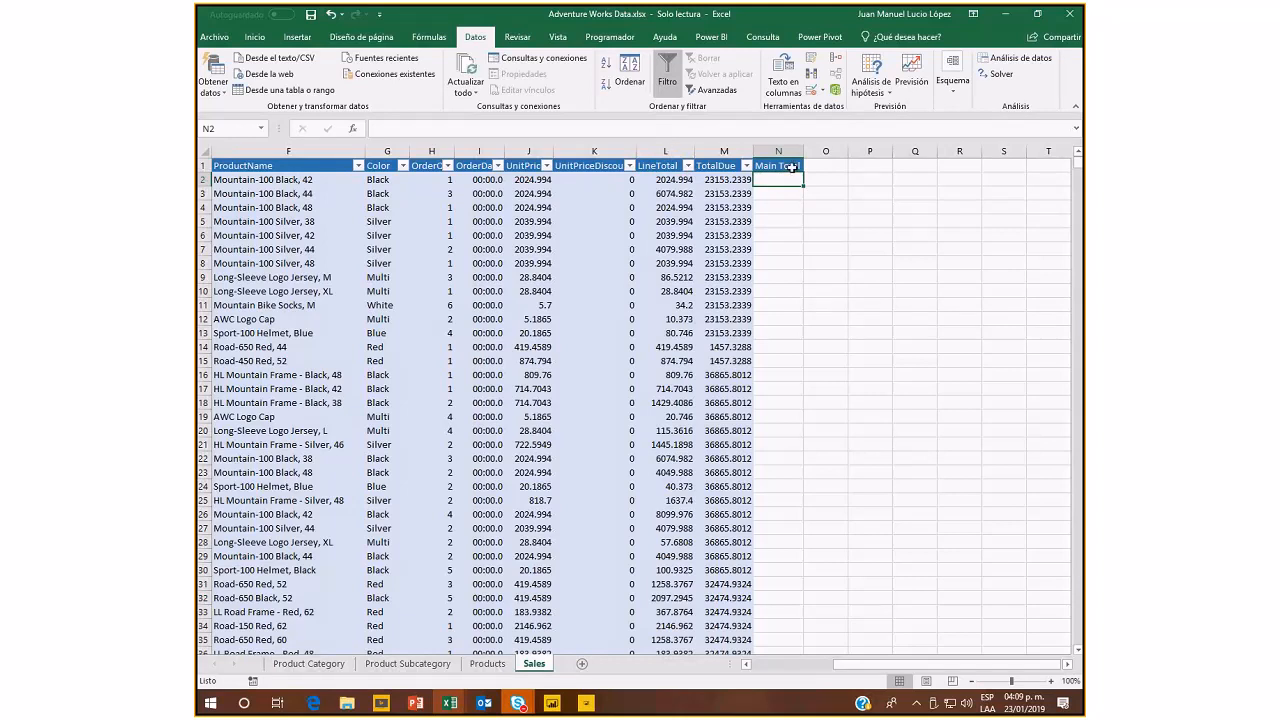
Turn the Sales filters off and on again so they include the Main Total column.
{"action": "left_click", "coordinate": [712, 193]}
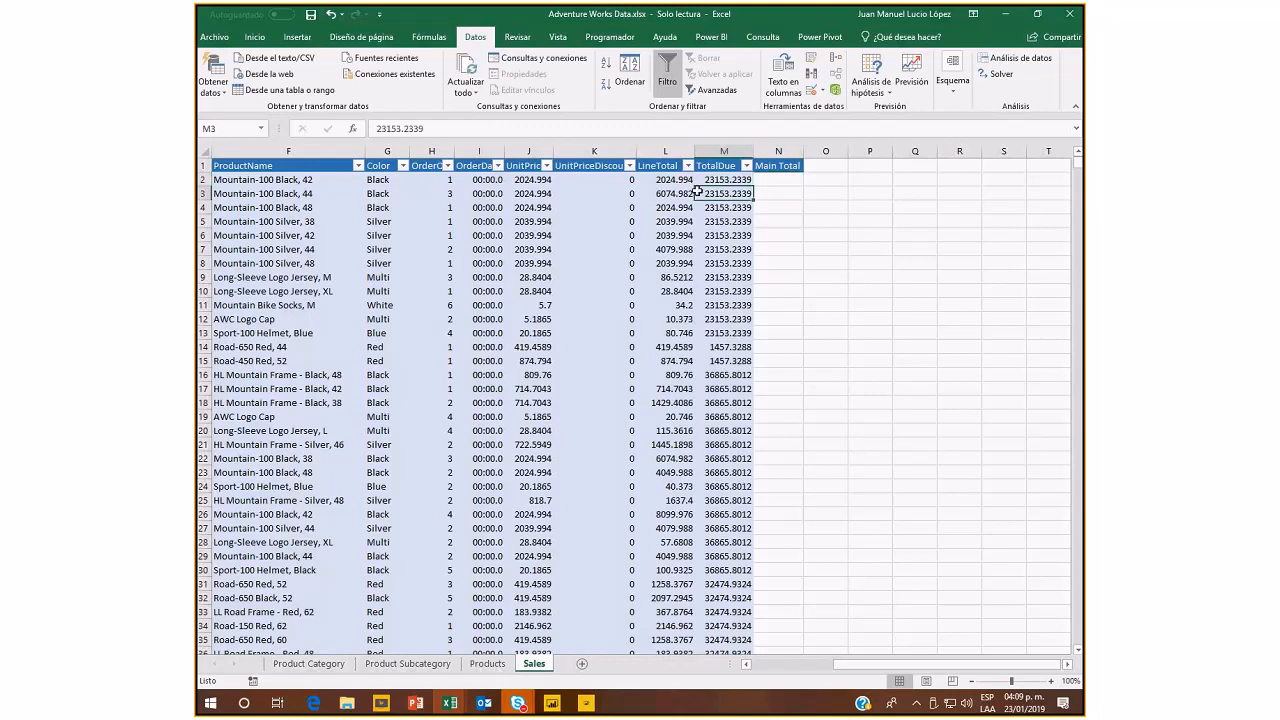
{"action": "left_click", "coordinate": [668, 88]}
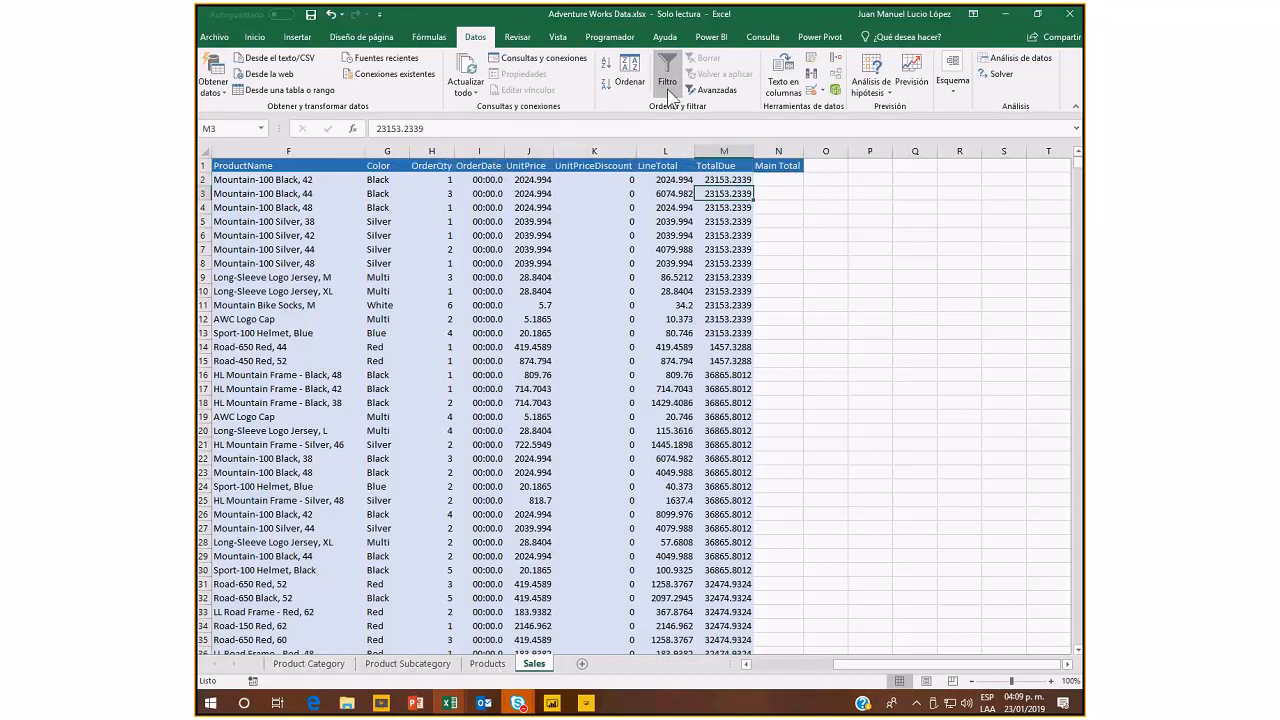
{"action": "left_click", "coordinate": [668, 88]}
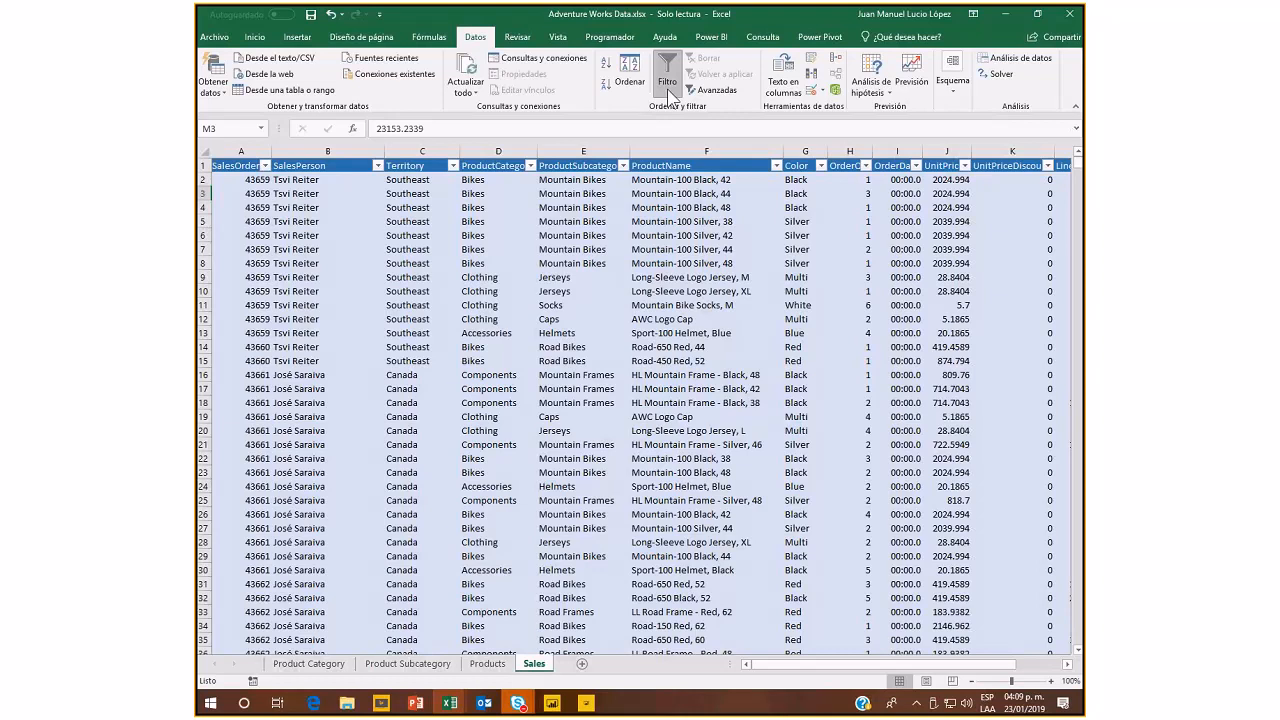
{"action": "left_click_drag", "start_coordinate": [762, 665], "coordinate": [794, 667]}
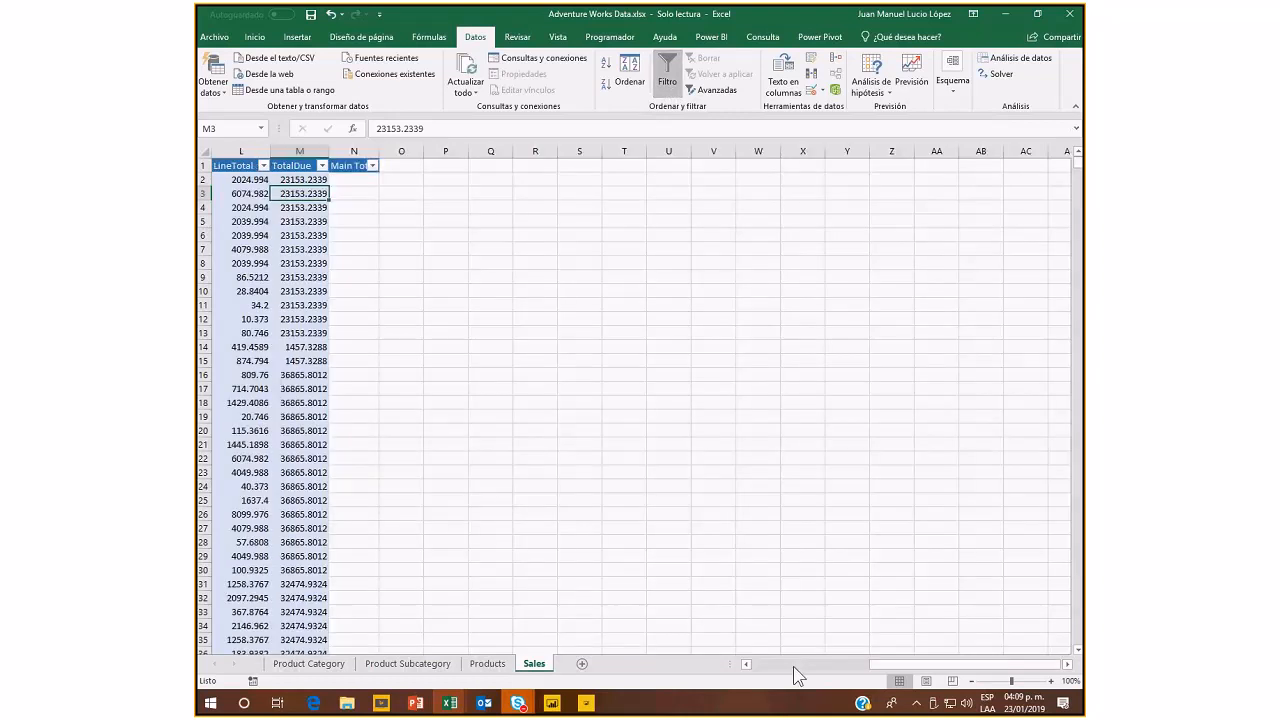
{"action": "left_click", "coordinate": [794, 666]}
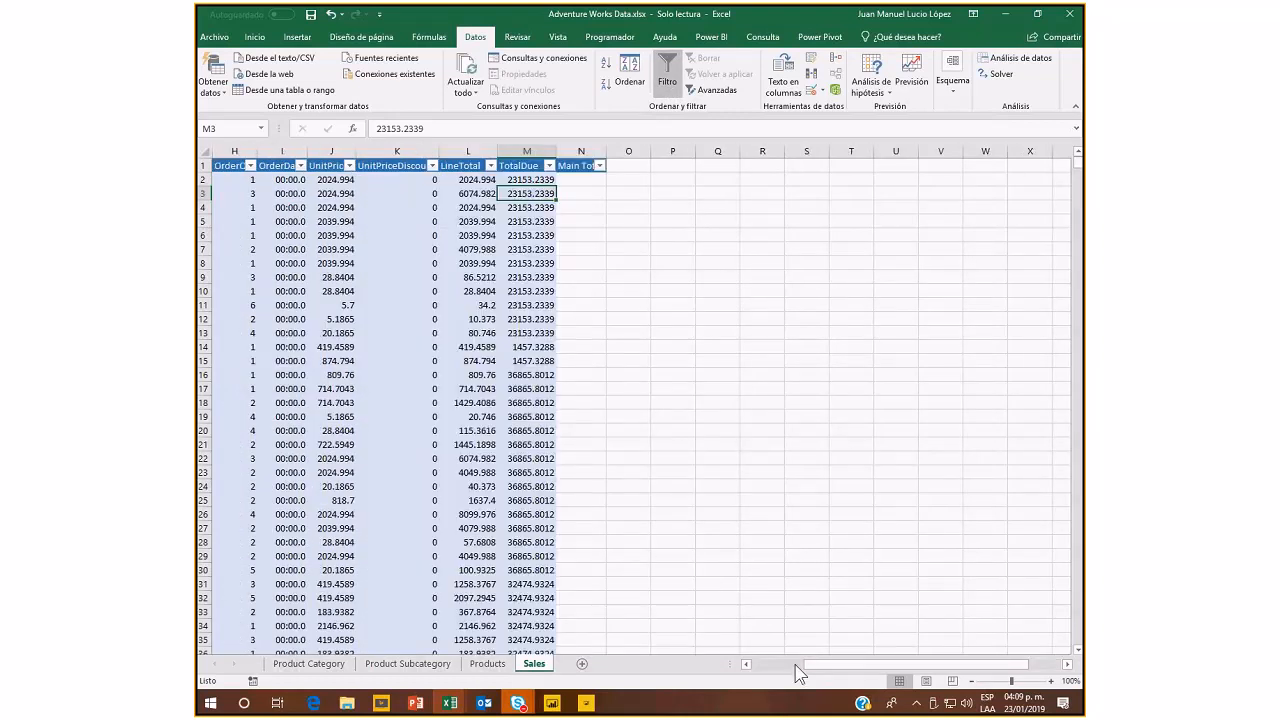
{"action": "left_click", "coordinate": [796, 665]}
{"action": "left_click", "coordinate": [545, 363]}
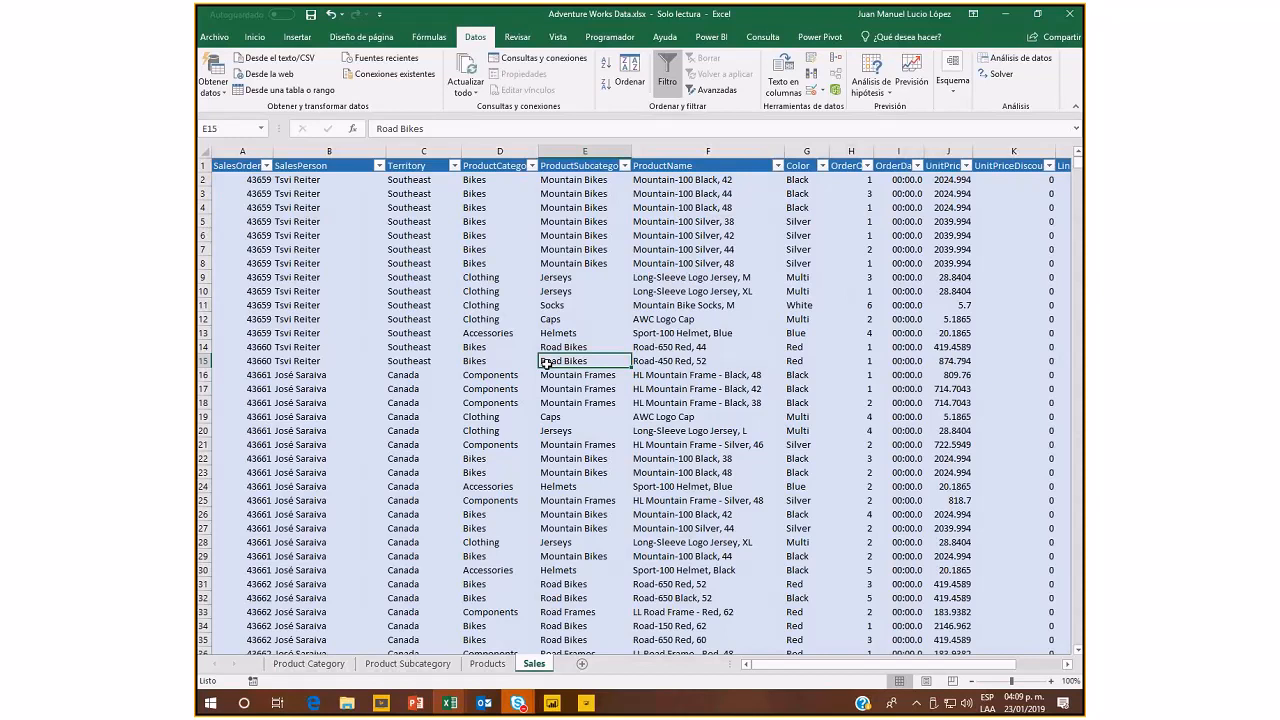
Switch to the PowerPoint slide on Excel range and table limitations to review it, and return to the Excel workbook.
{"action": "key", "text": "alt+Tab"}
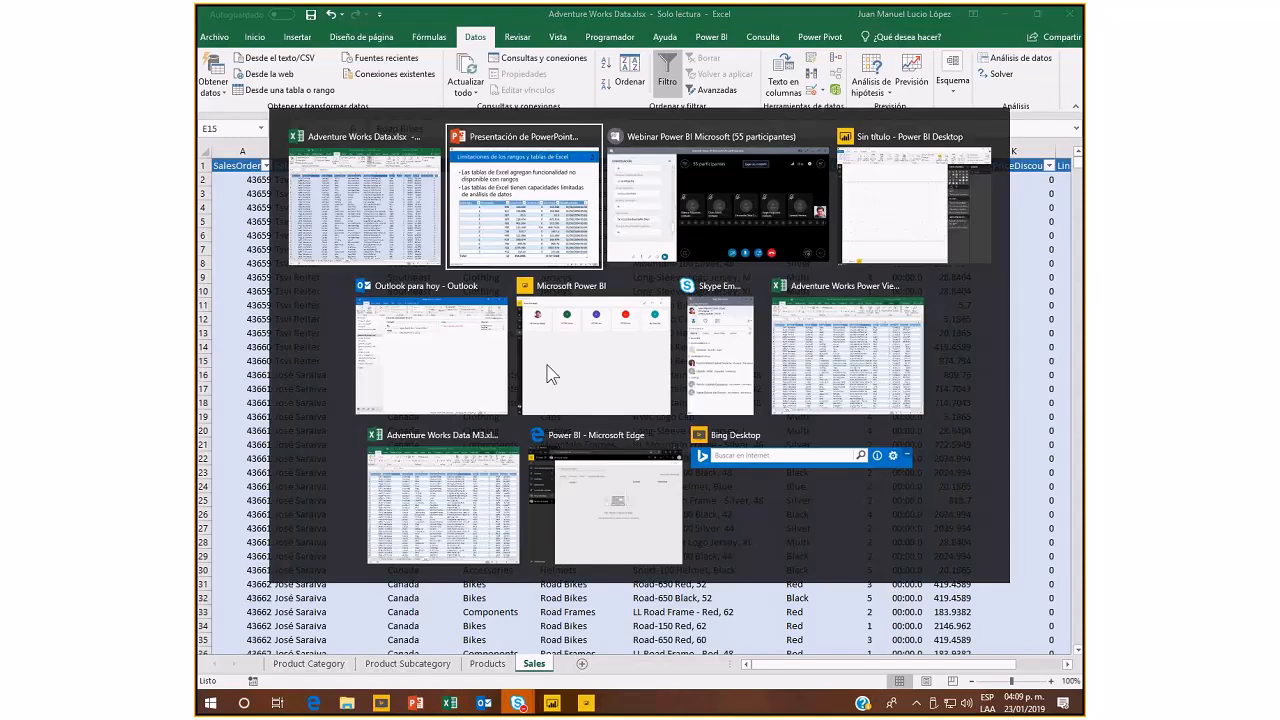
{"action": "left_click", "coordinate": [521, 242]}
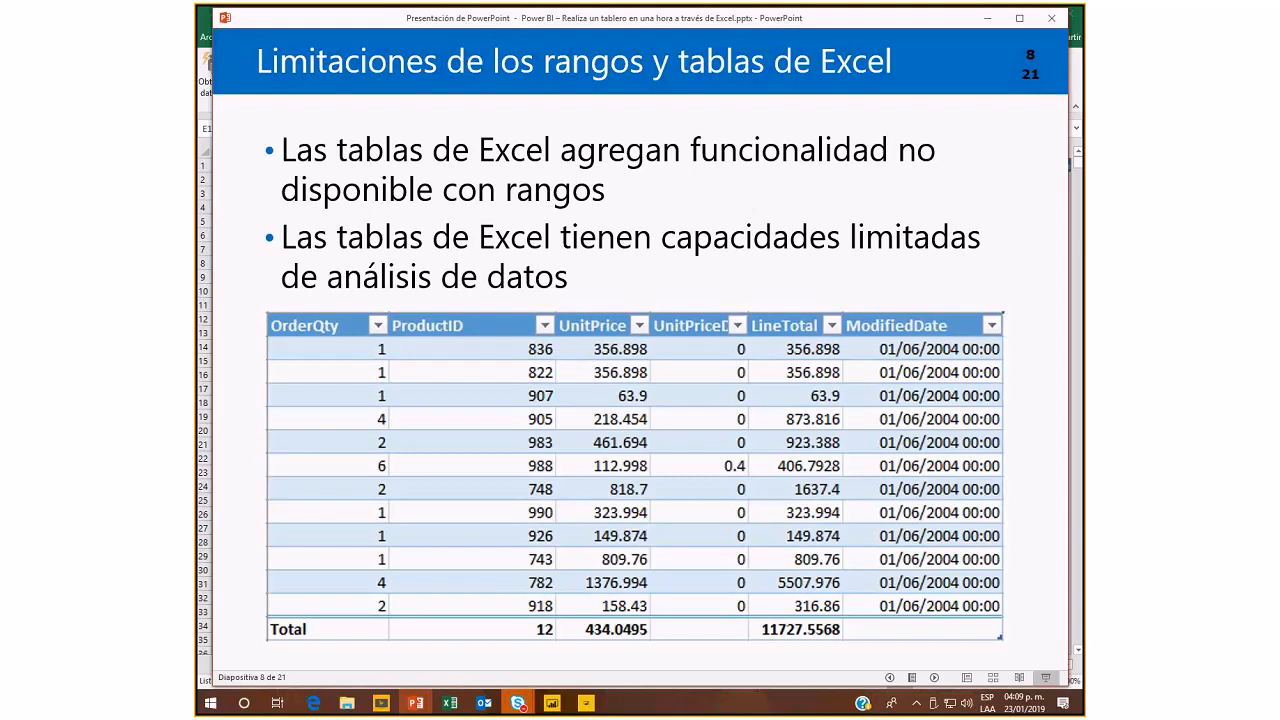
{"action": "key", "text": "alt+Tab"}
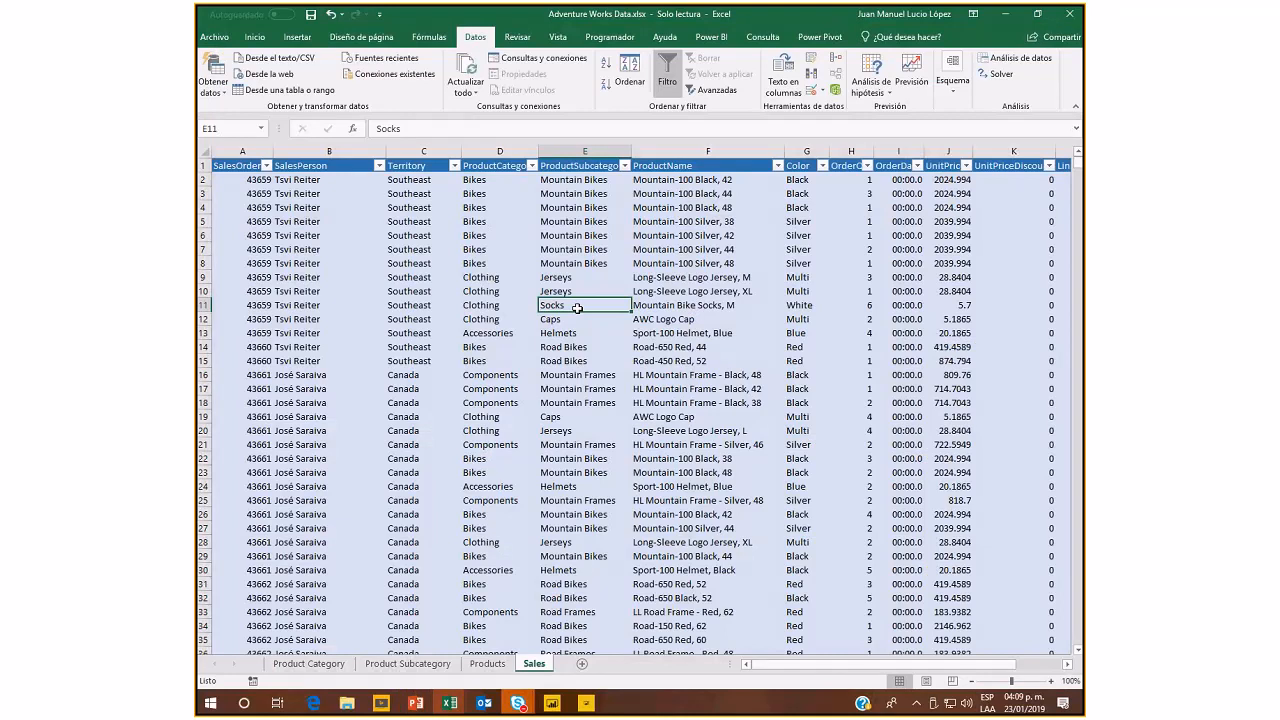
Undo all changes on the Sales sheet back through the first AutoFilter activation.
{"action": "left_click", "coordinate": [341, 15]}
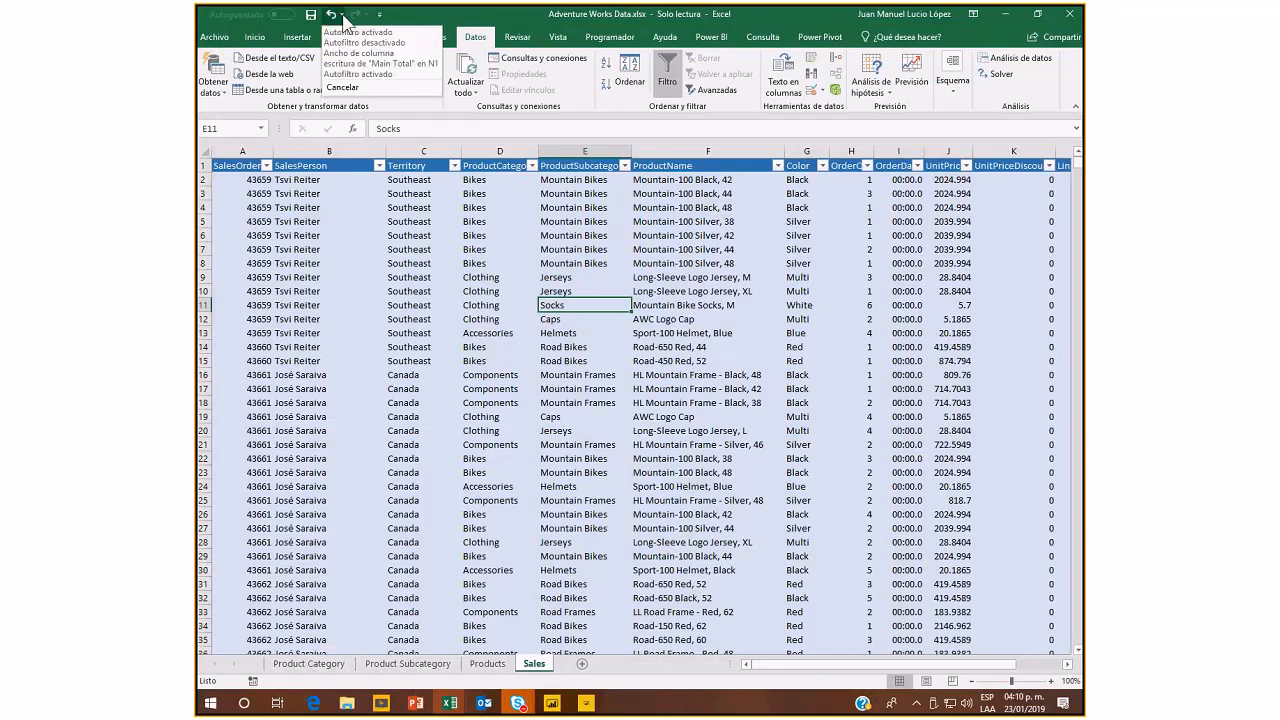
{"action": "left_click", "coordinate": [346, 79]}
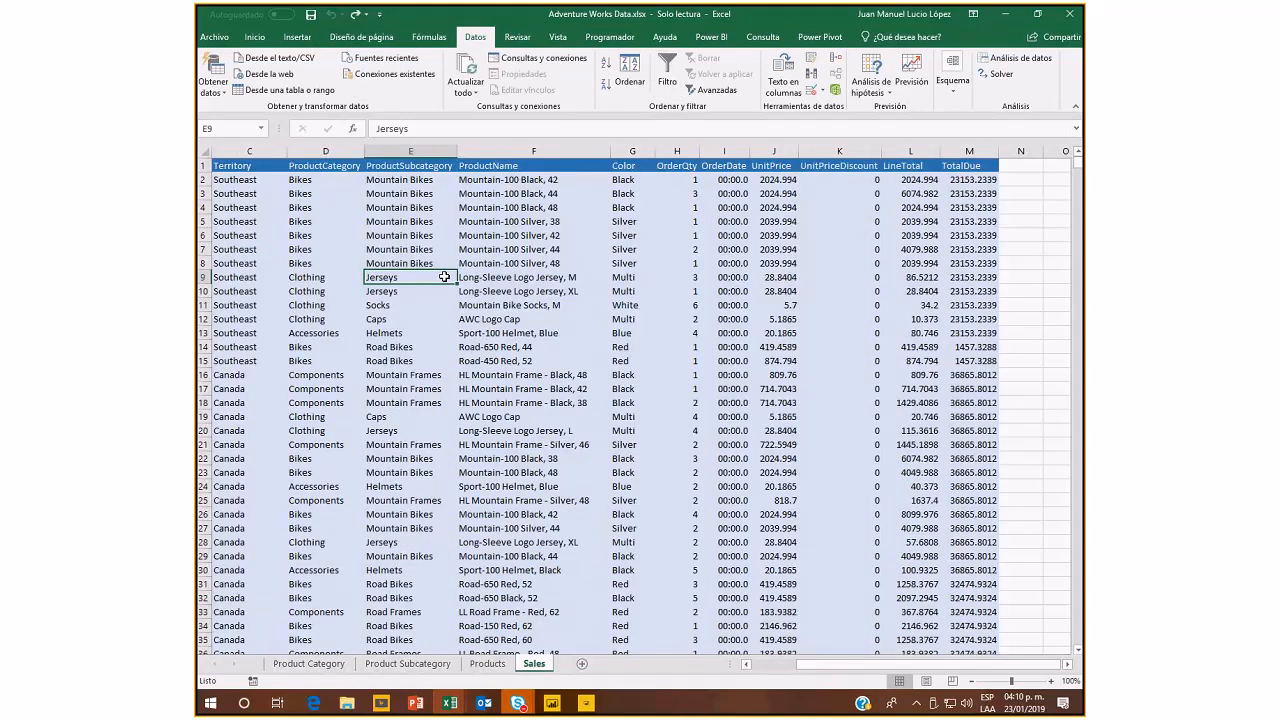
Apply the Normal cell style to the entire data range on the Sales sheet.
{"action": "key", "text": "Home"}
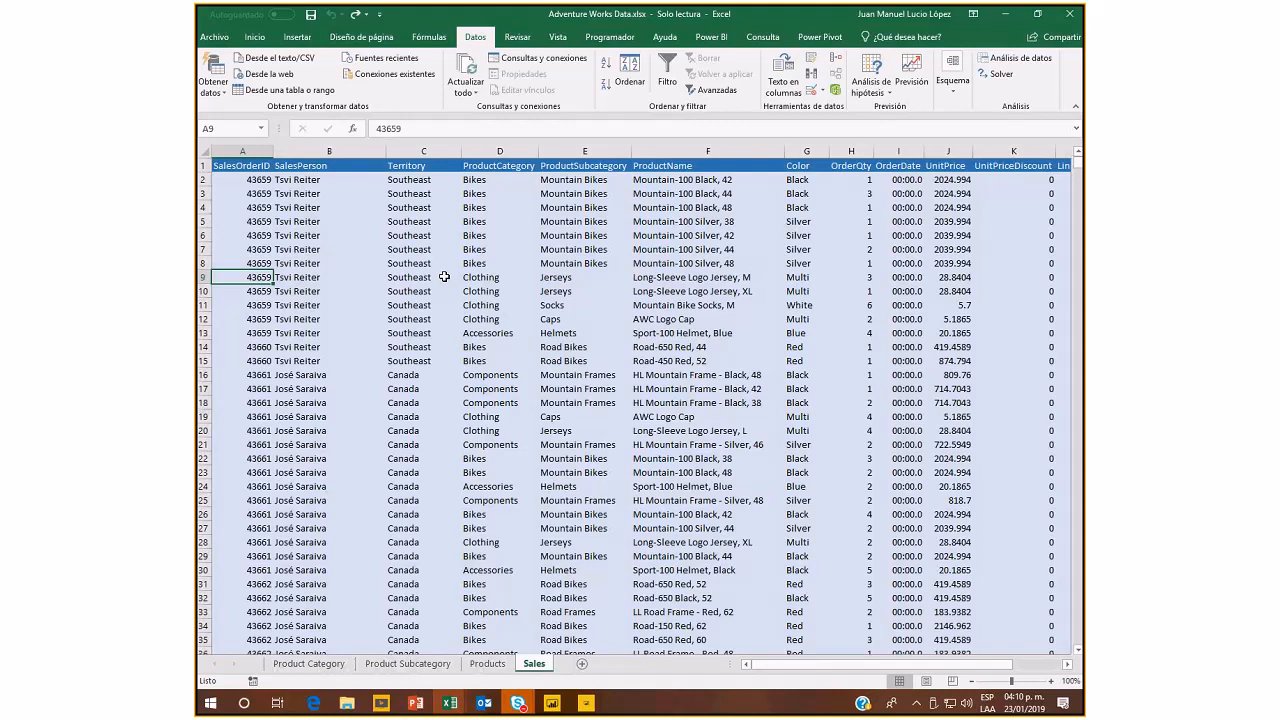
{"action": "key", "text": "ctrl+a"}
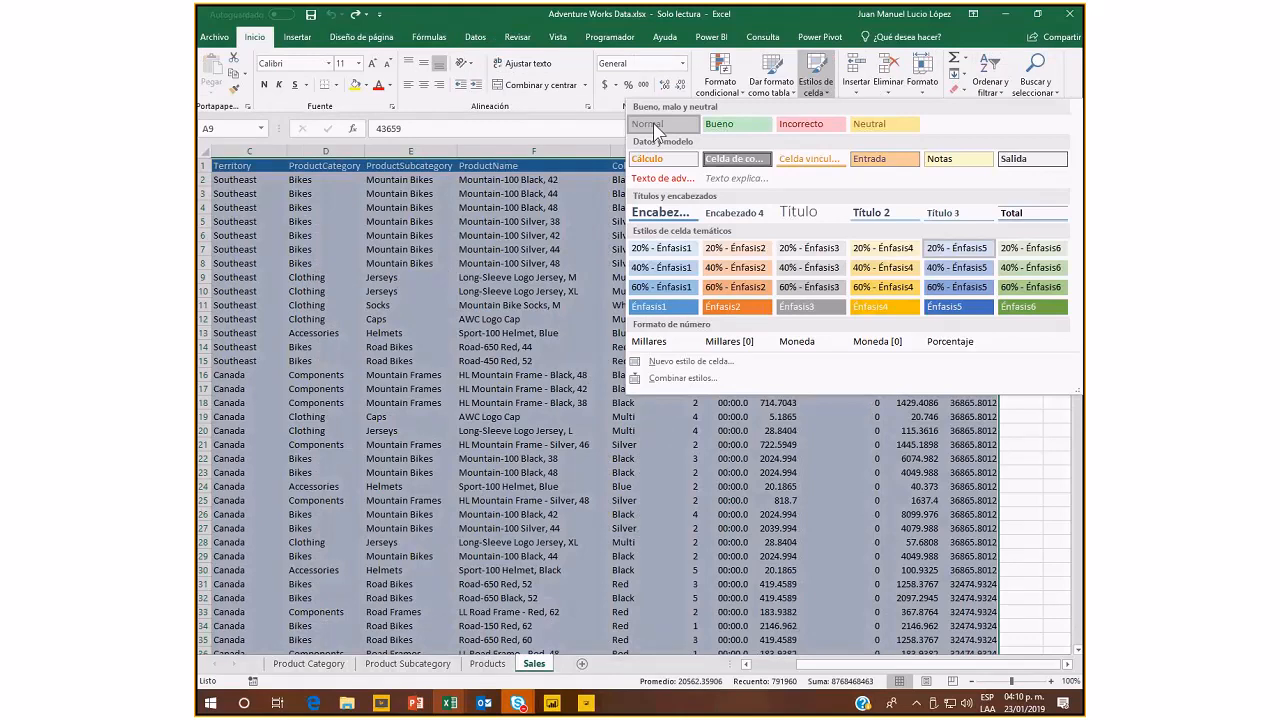
{"action": "left_click", "coordinate": [562, 358]}
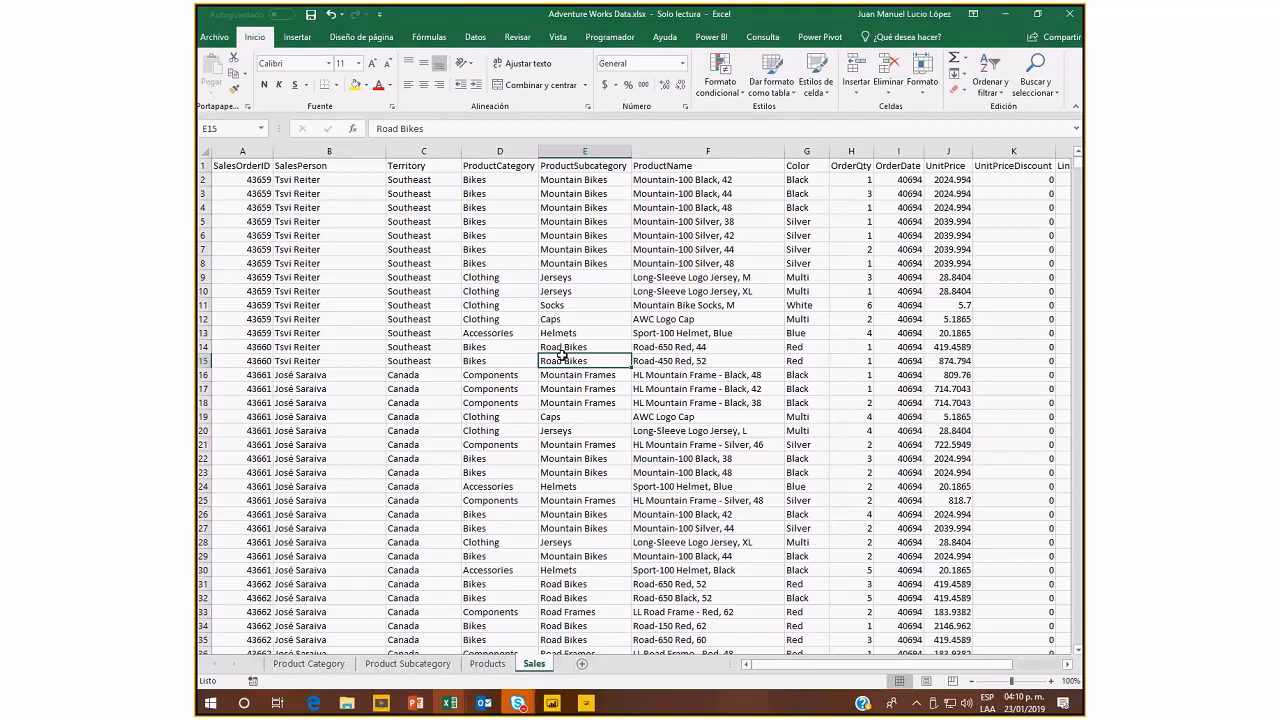
{"action": "left_click", "coordinate": [587, 318]}
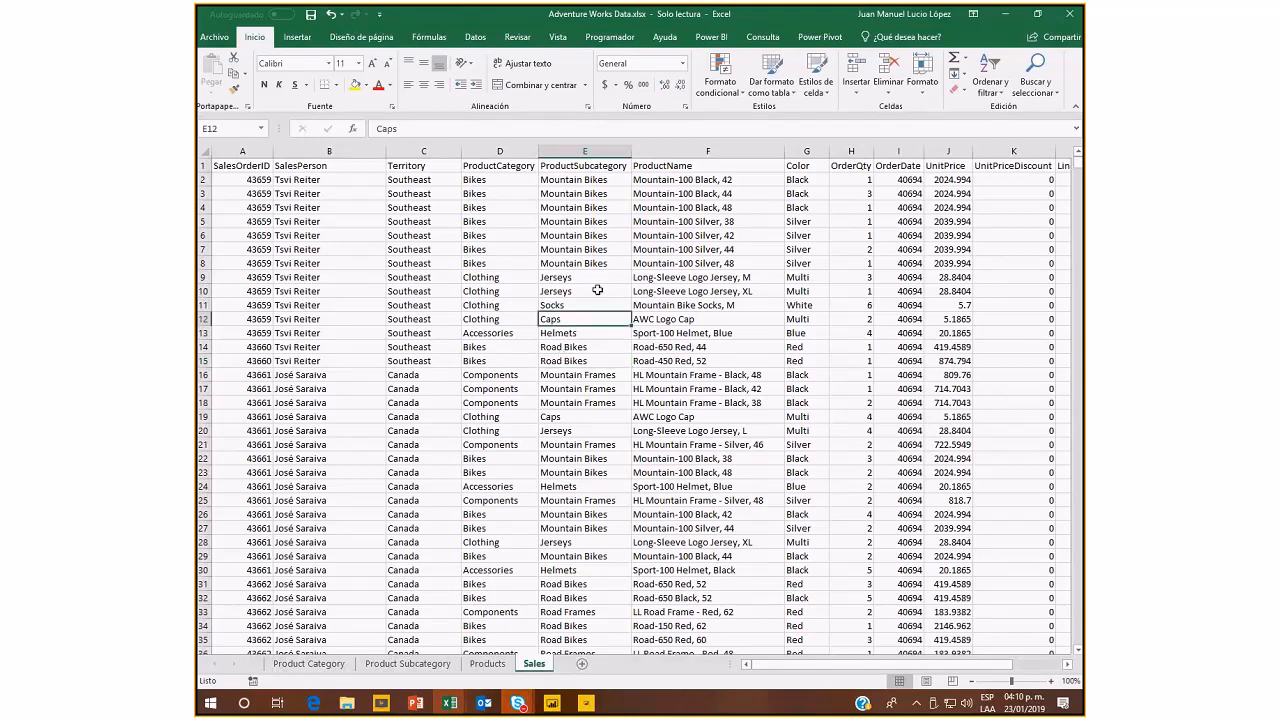
{"action": "left_click", "coordinate": [293, 37]}
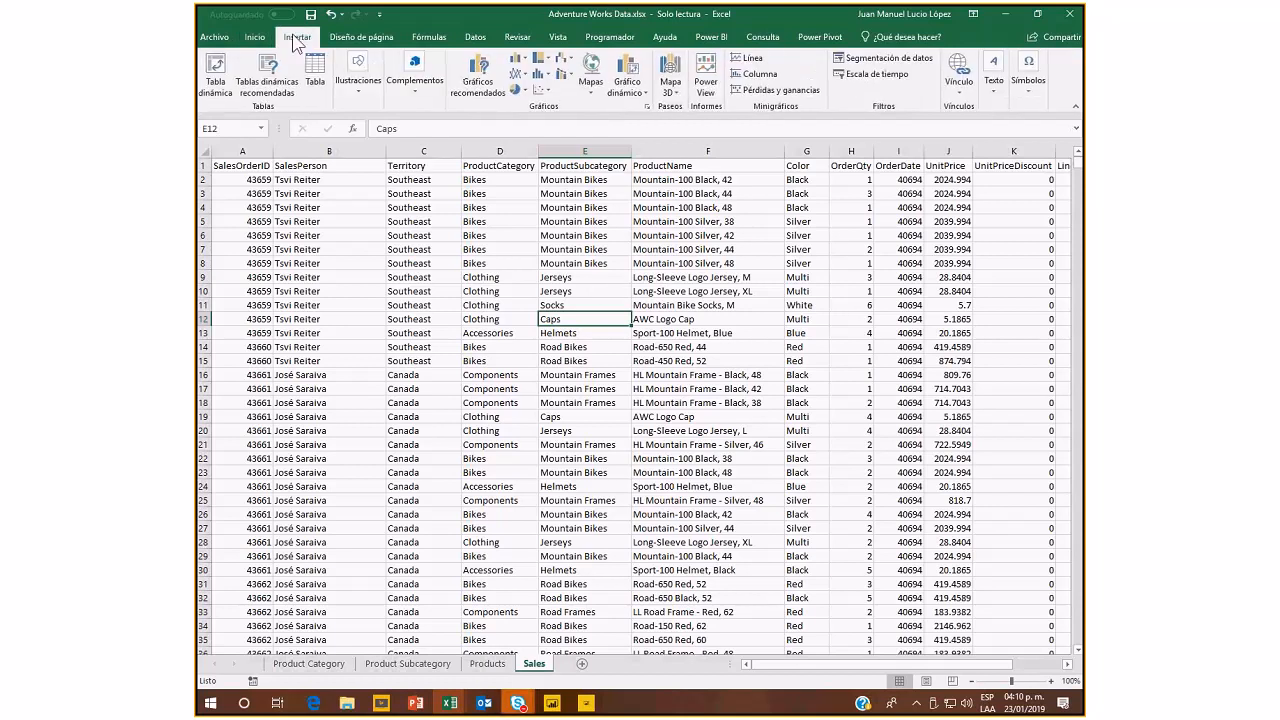
{"action": "left_click", "coordinate": [316, 80]}
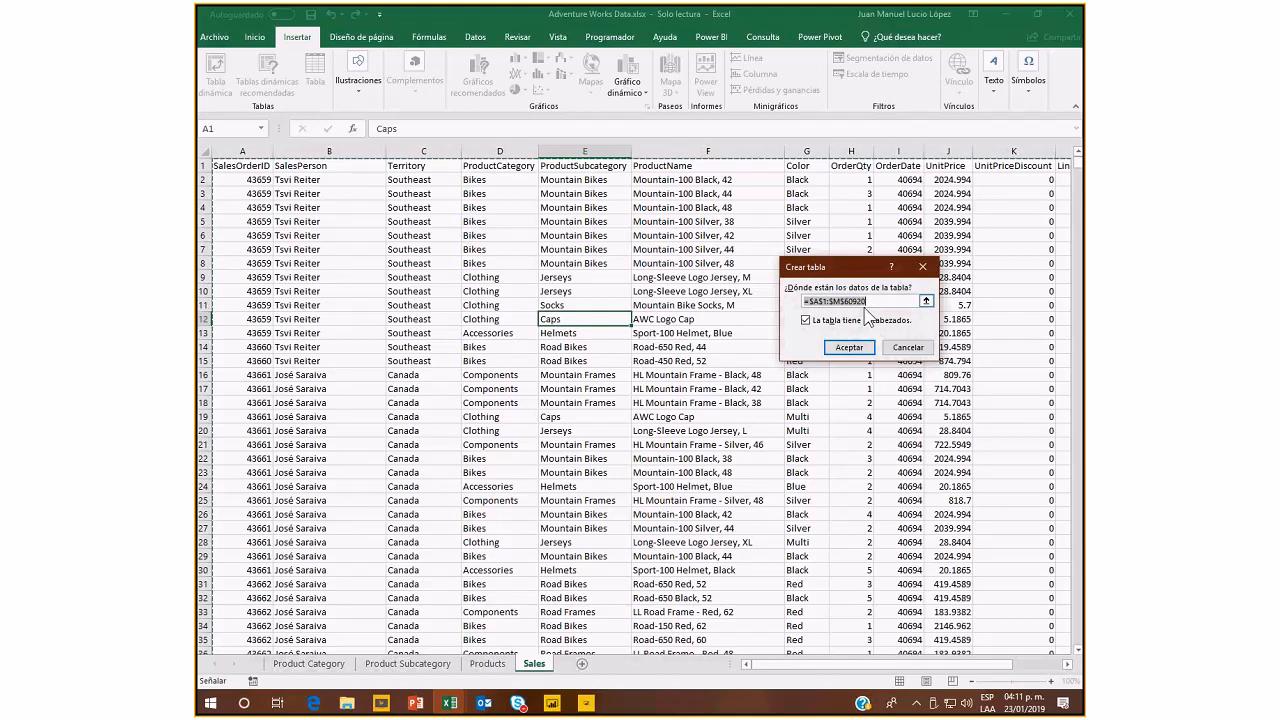
{"action": "left_click", "coordinate": [916, 347]}
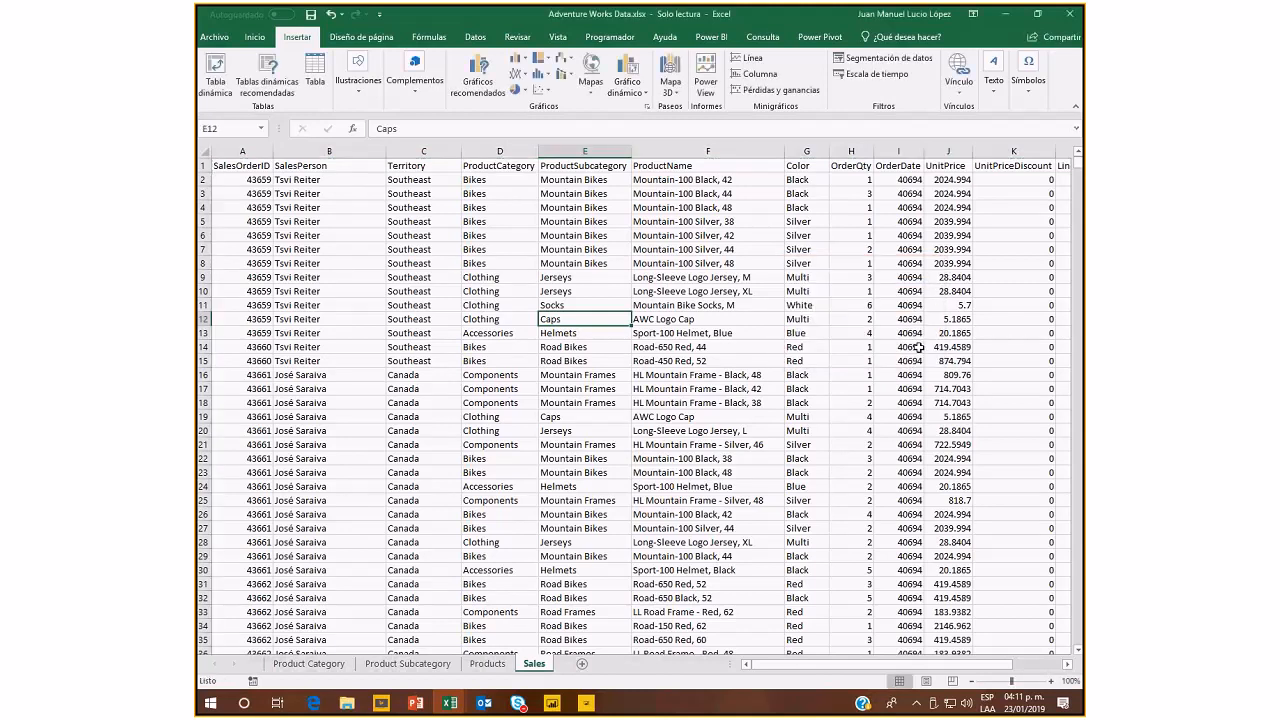
Format the Sales range A1:M60920 as a table with headers, using a grey banded medium style.
{"action": "left_click", "coordinate": [264, 39]}
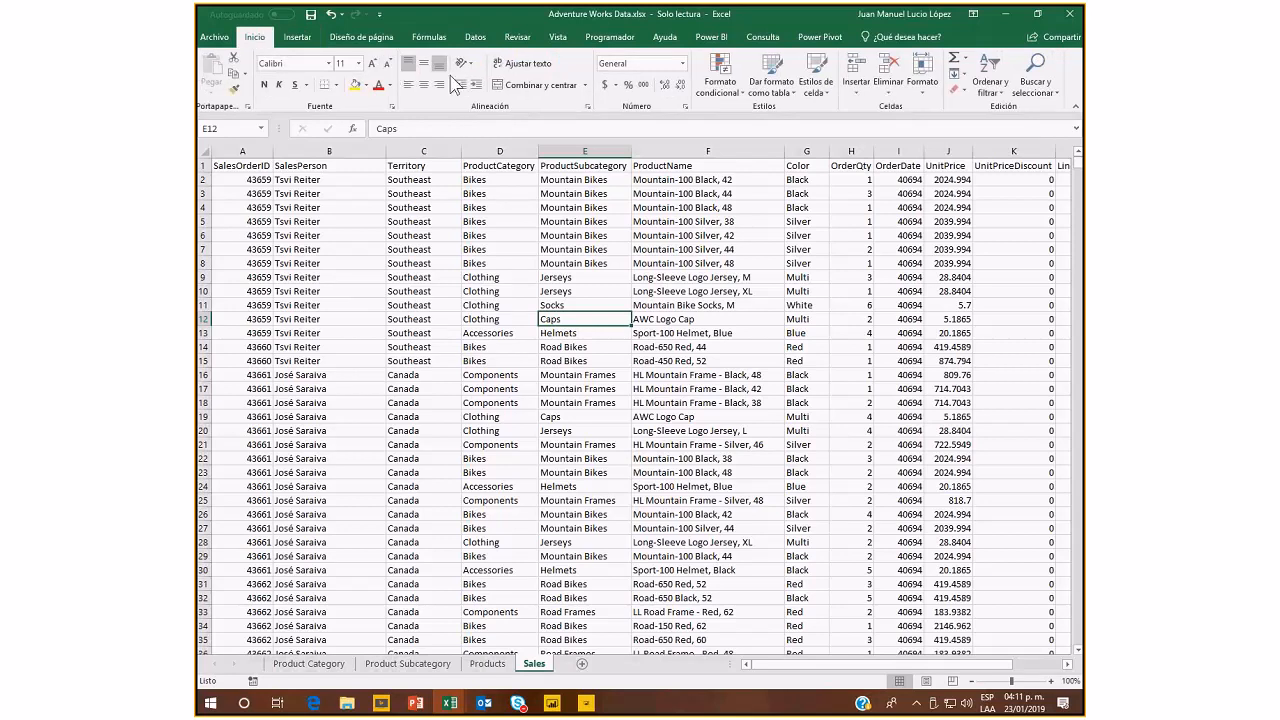
{"action": "left_click", "coordinate": [772, 85]}
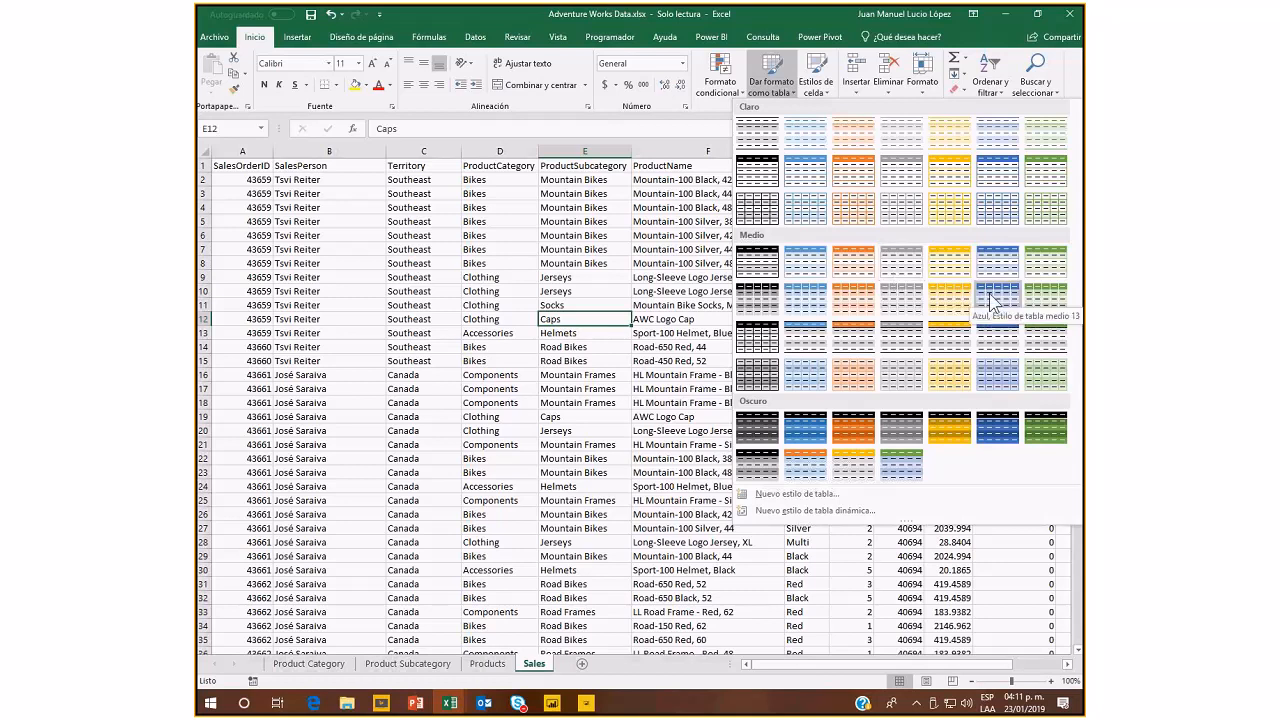
{"action": "left_click", "coordinate": [888, 306]}
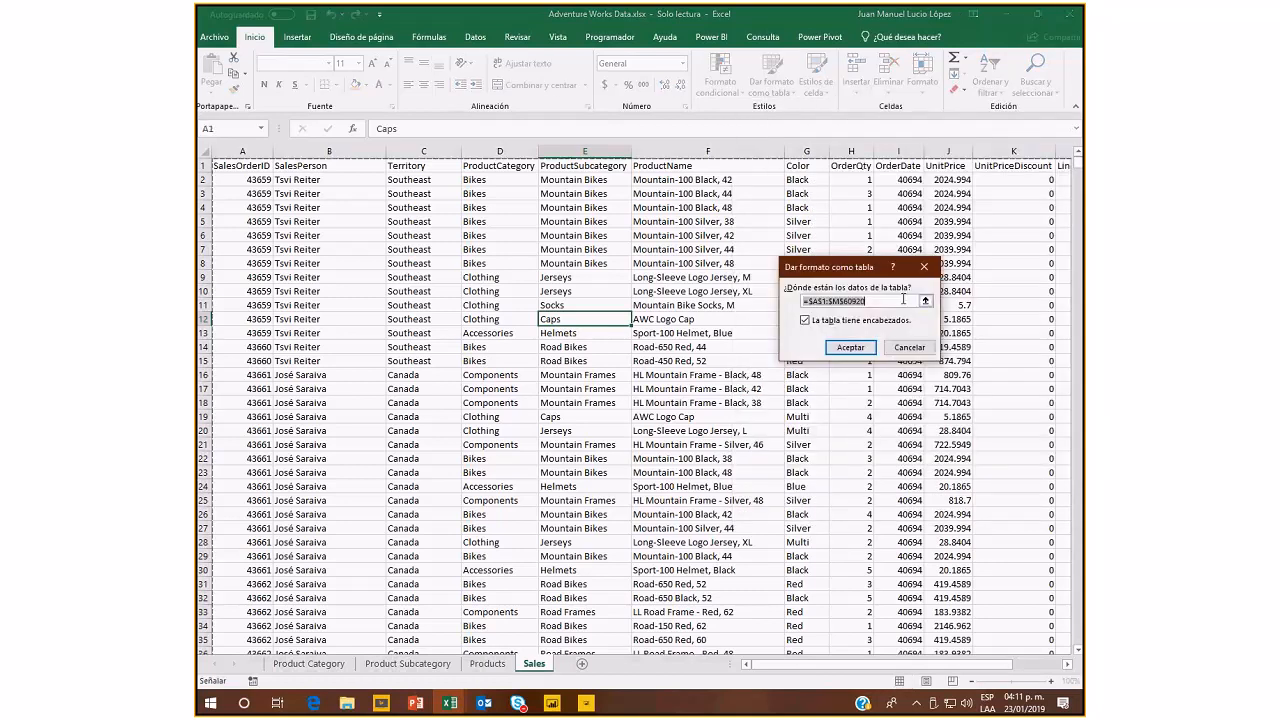
{"action": "left_click", "coordinate": [850, 348]}
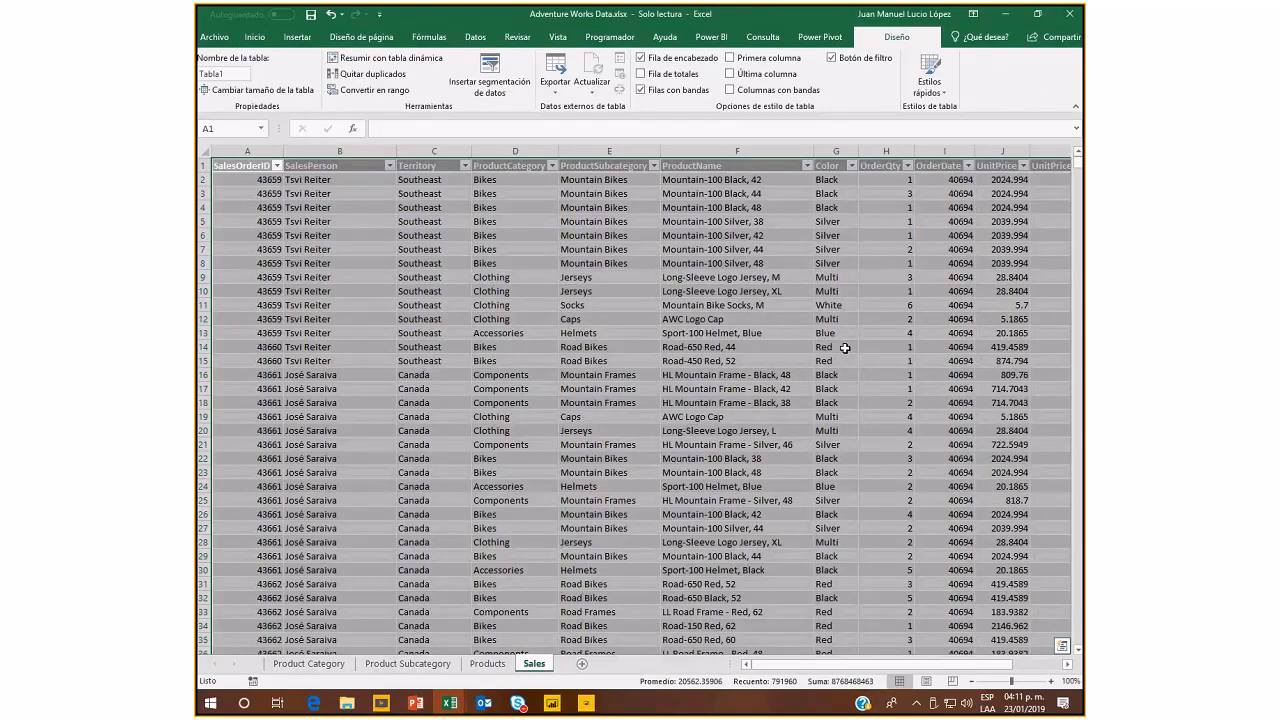
Change the Sales table's style to a light blue banded medium style.
{"action": "left_click", "coordinate": [609, 333]}
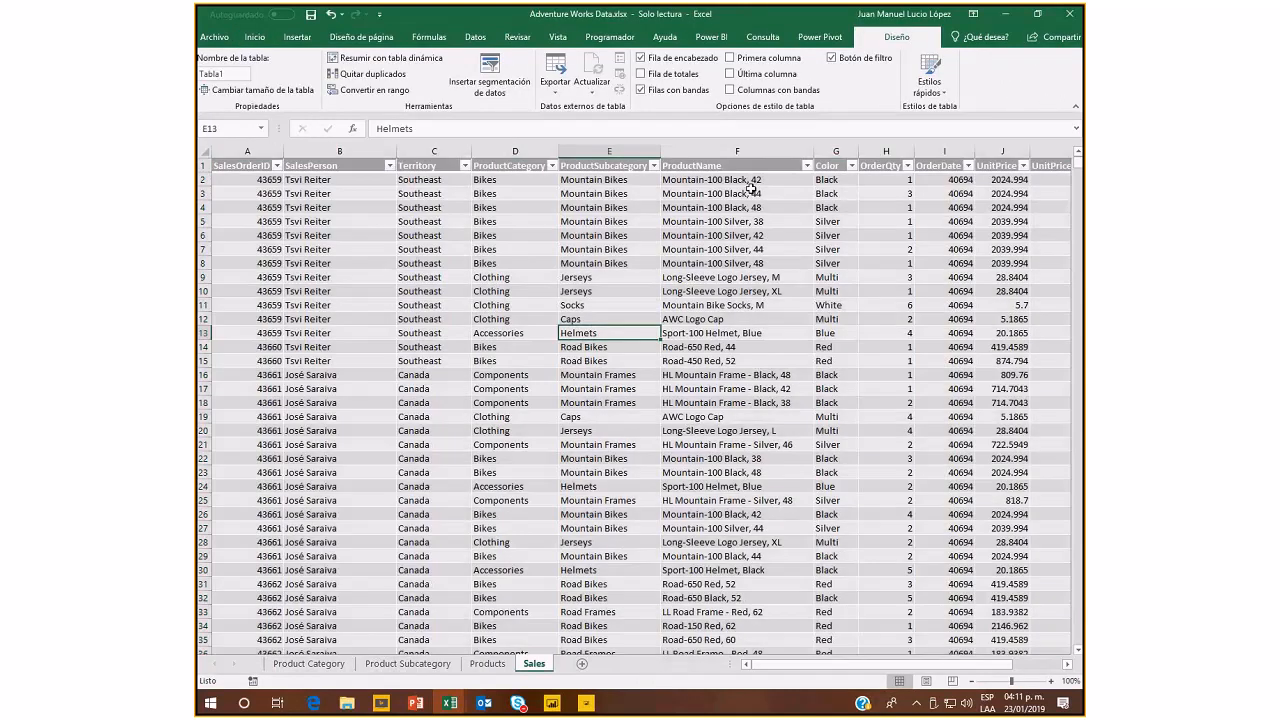
{"action": "left_click", "coordinate": [930, 80]}
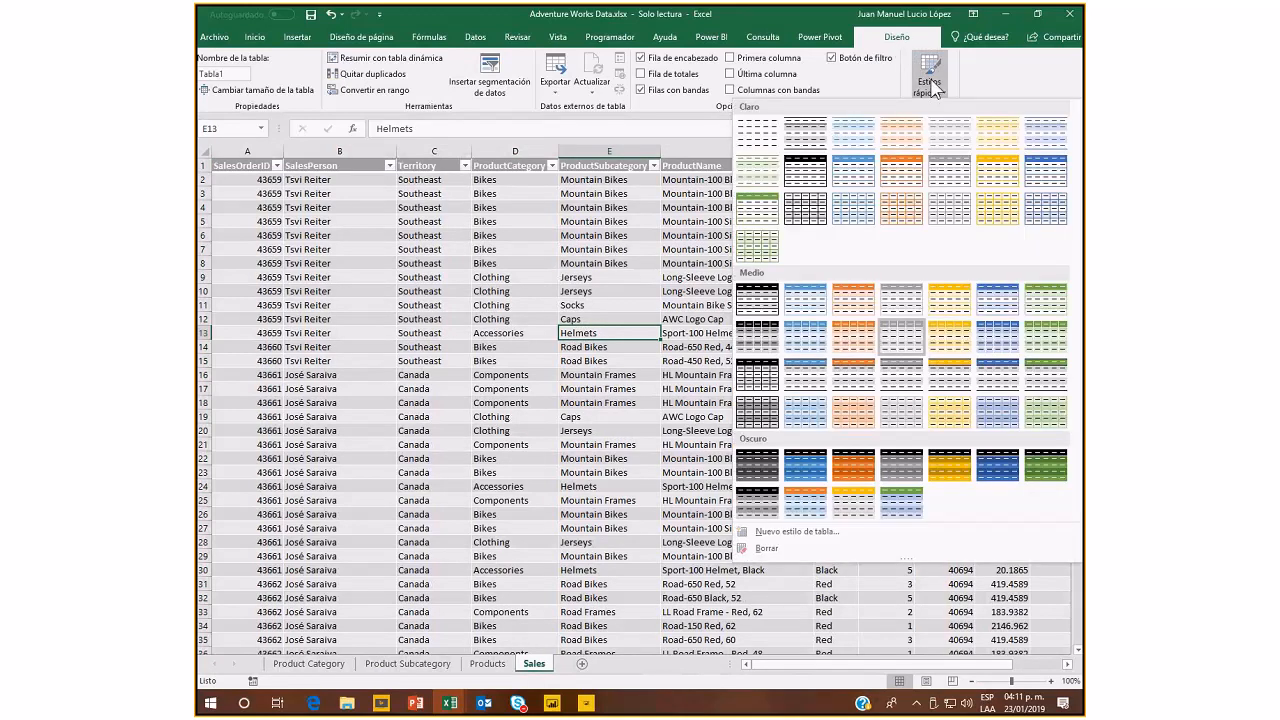
{"action": "left_click", "coordinate": [812, 341]}
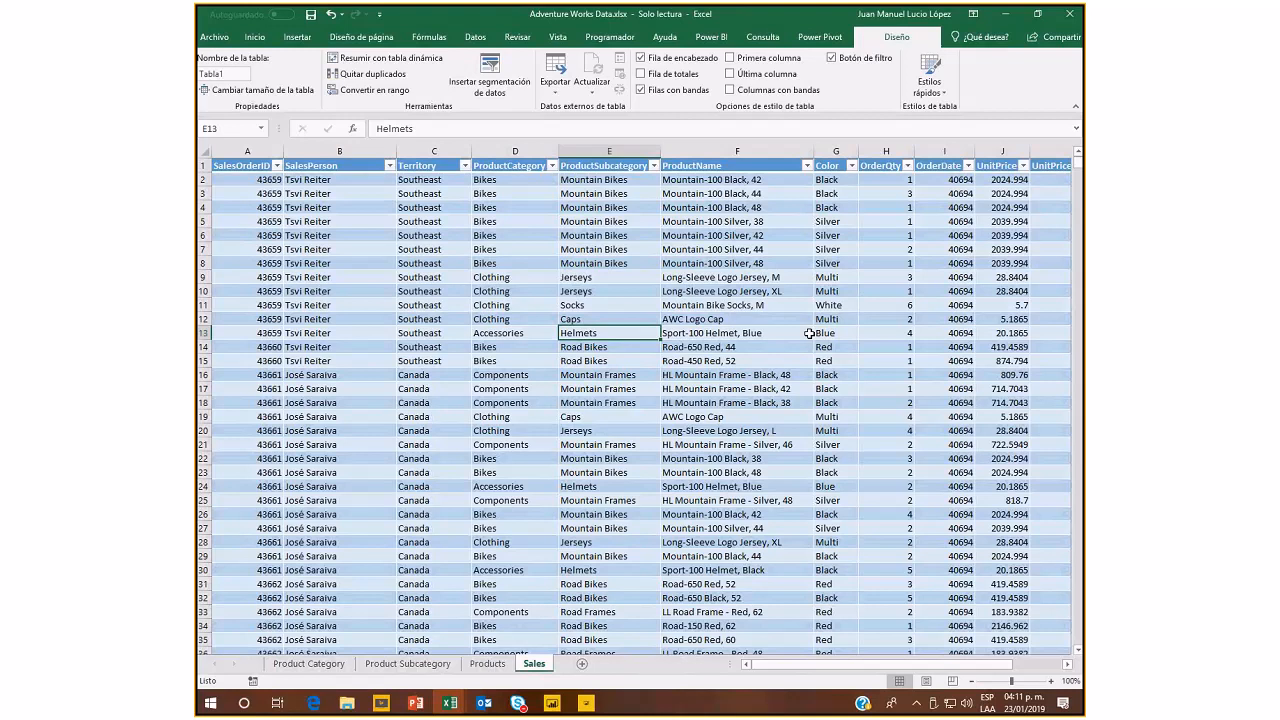
Compare the table creation command on the Sales table and the Products range, cancelling the Create Table dialog and returning to Sales.
{"action": "left_click", "coordinate": [297, 37]}
{"action": "left_click", "coordinate": [385, 237]}
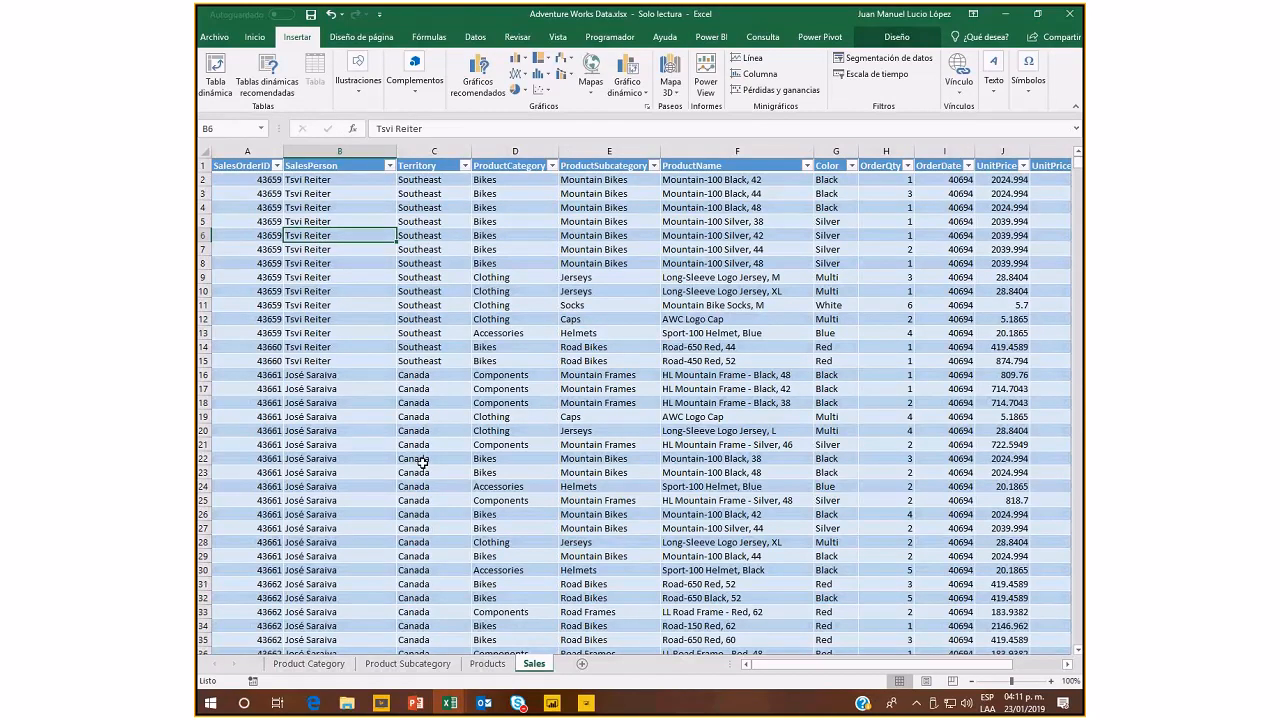
{"action": "key", "text": "ctrl+Page_Up"}
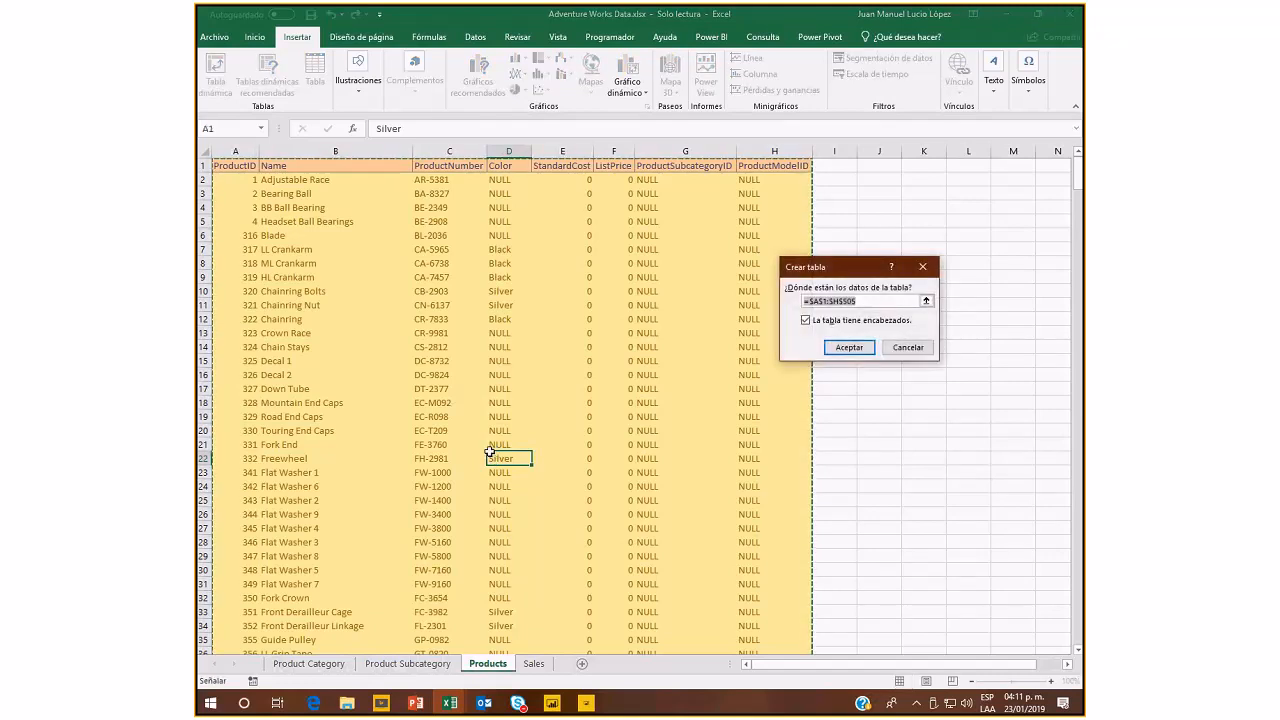
{"action": "left_click", "coordinate": [908, 347]}
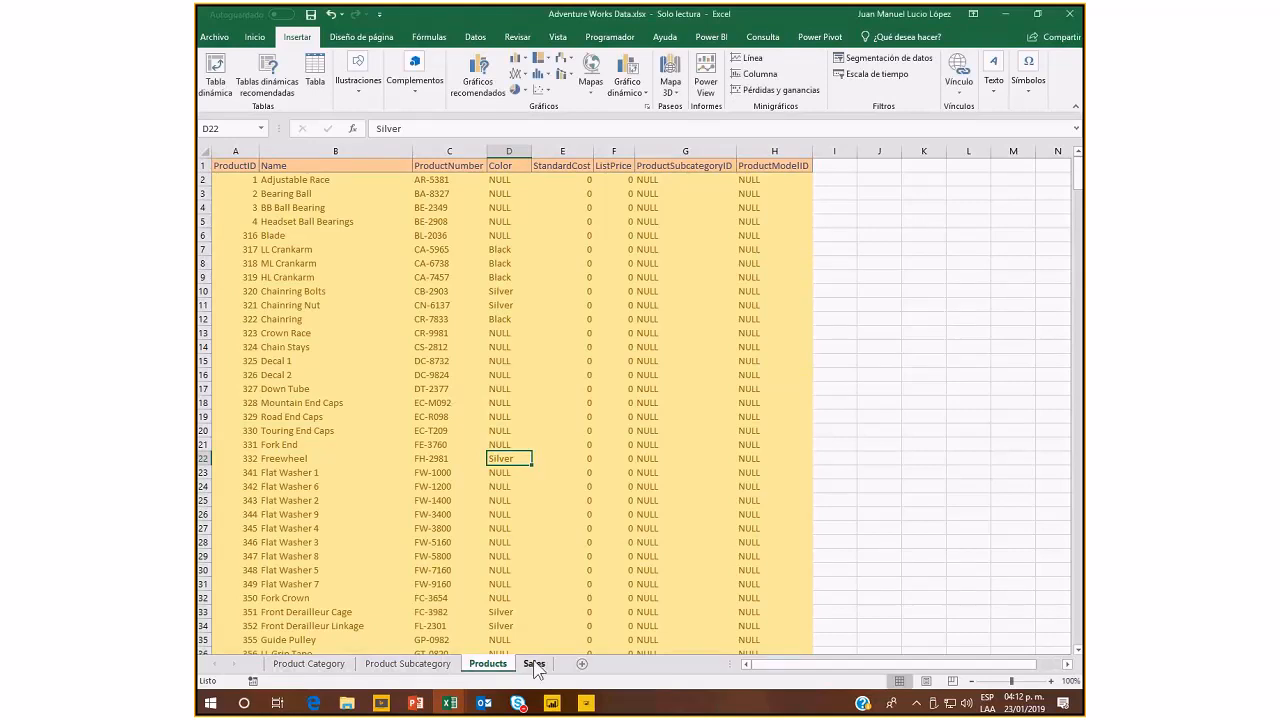
{"action": "left_click", "coordinate": [534, 664]}
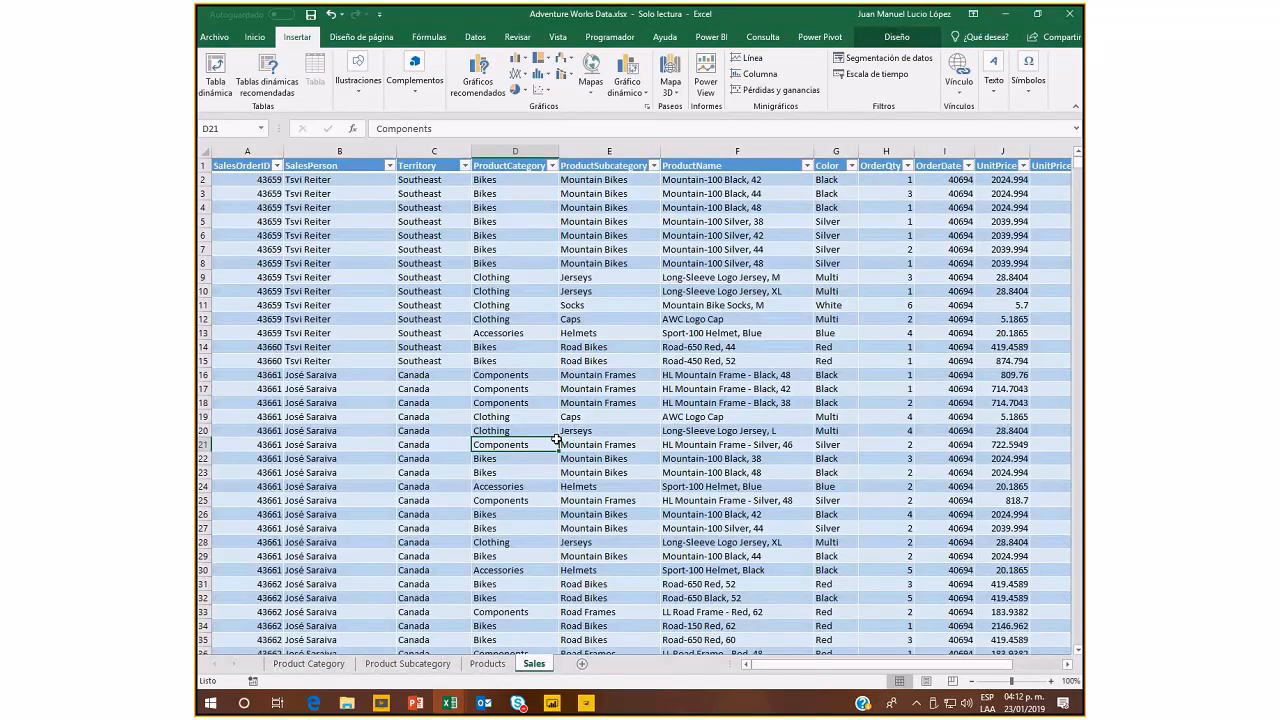
Add a Main Total column header in N1 directly beside the Sales table and fit the column width to it.
{"action": "key", "text": "Up"}
{"action": "key", "text": "Up"}
{"action": "key", "text": "Up"}
{"action": "key", "text": "Up"}
{"action": "key", "text": "Up"}
{"action": "key", "text": "Up"}
{"action": "key", "text": "Up"}
{"action": "key", "text": "Up"}
{"action": "key", "text": "Up"}
{"action": "key", "text": "Up"}
{"action": "key", "text": "Up"}
{"action": "key", "text": "Up"}
{"action": "key", "text": "Up"}
{"action": "key", "text": "Up"}
{"action": "key", "text": "Up"}
{"action": "key", "text": "Up"}
{"action": "key", "text": "Up"}
{"action": "key", "text": "Up"}
{"action": "key", "text": "Up"}
{"action": "key", "text": "Up"}
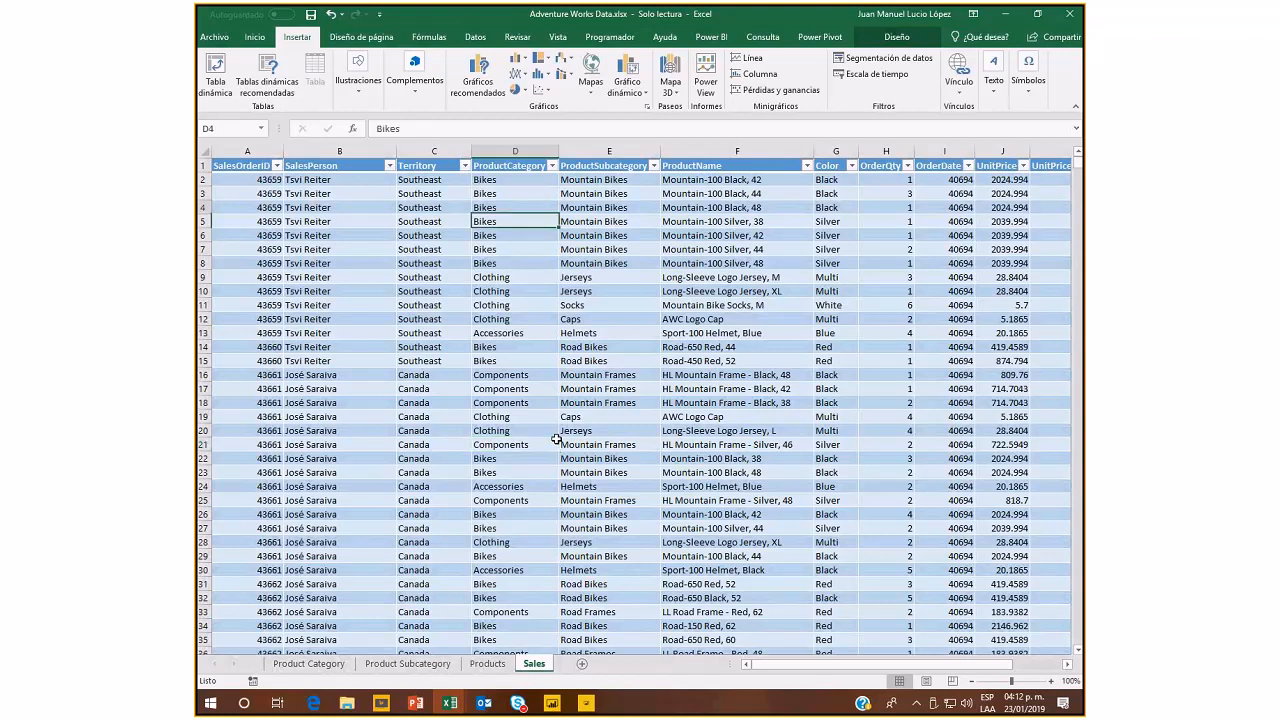
{"action": "key", "text": "Right"}
{"action": "key", "text": "Right"}
{"action": "key", "text": "Right"}
{"action": "key", "text": "Right"}
{"action": "key", "text": "Right"}
{"action": "key", "text": "Right"}
{"action": "key", "text": "Right"}
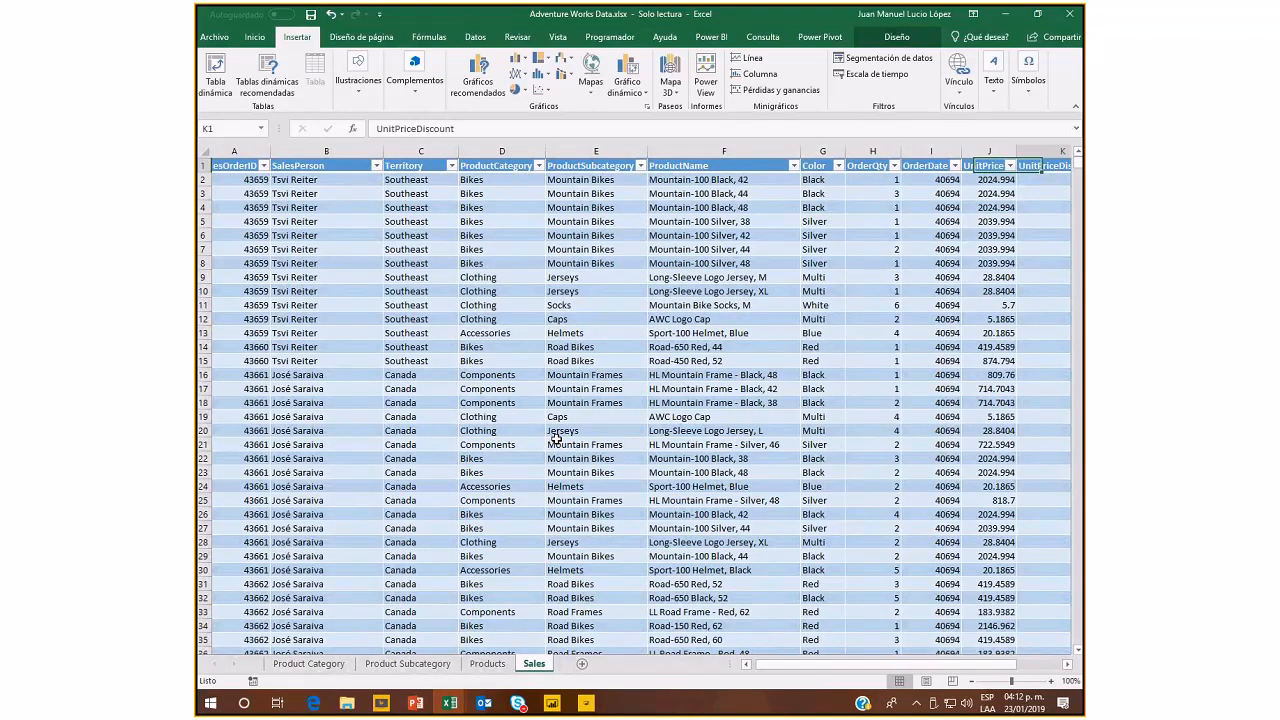
{"action": "key", "text": "Right"}
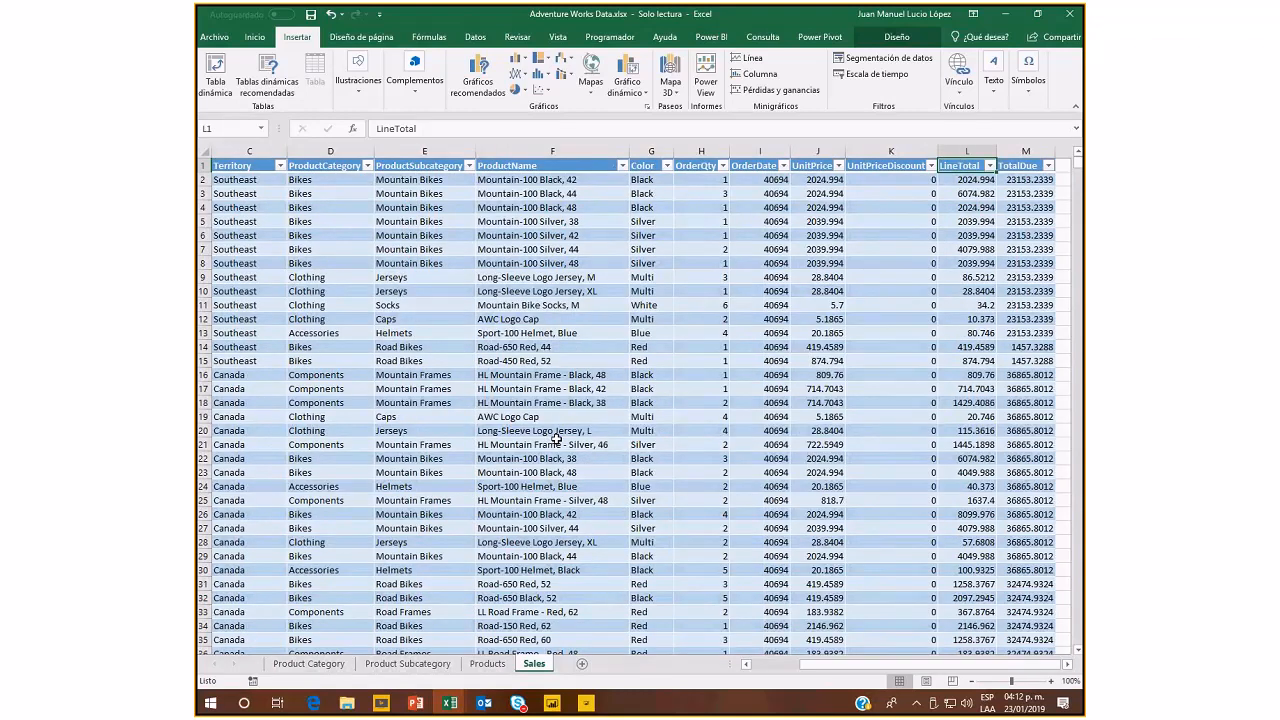
{"action": "key", "text": "Right"}
{"action": "key", "text": "Right"}
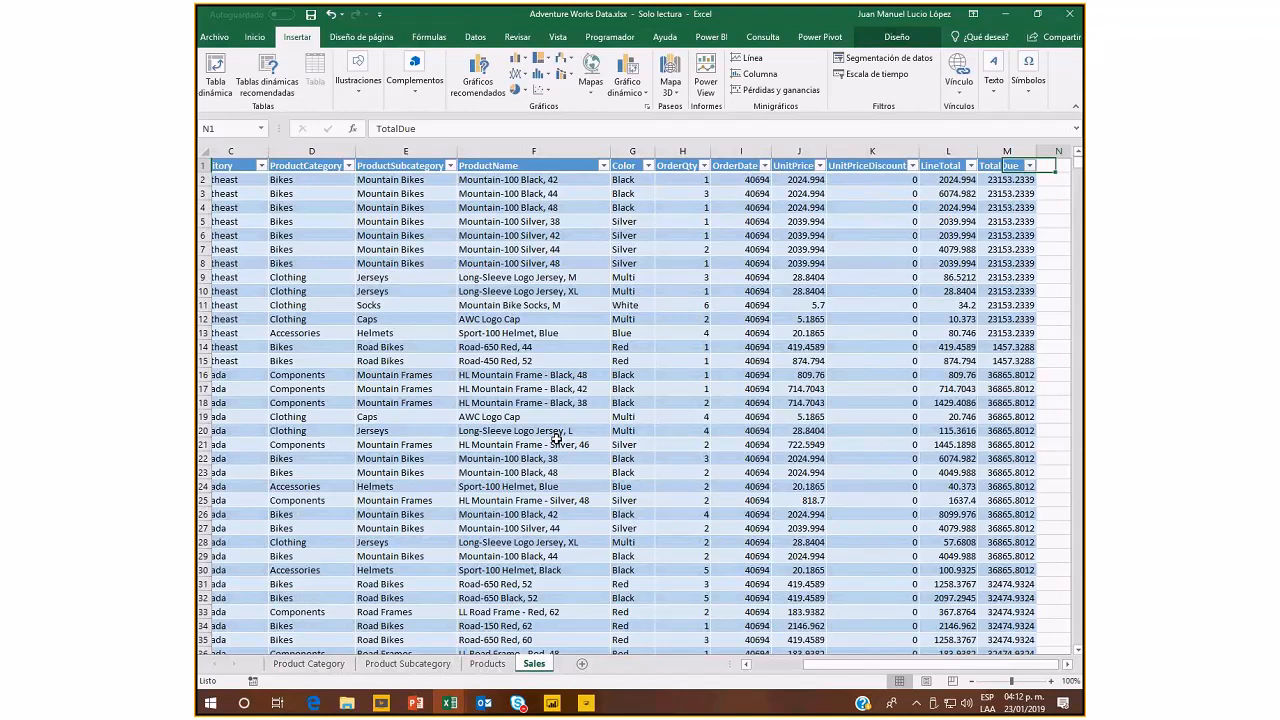
{"action": "type", "text": "Main"}
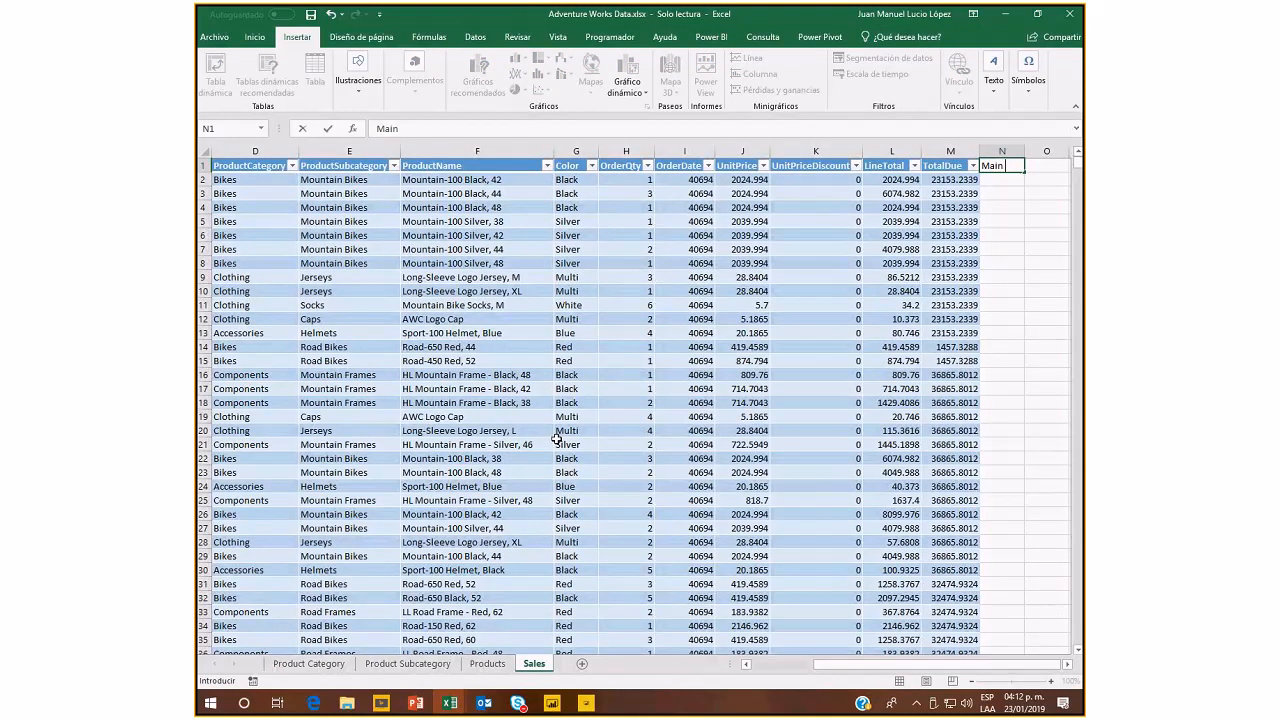
{"action": "type", "text": " T"}
{"action": "key", "text": "Return"}
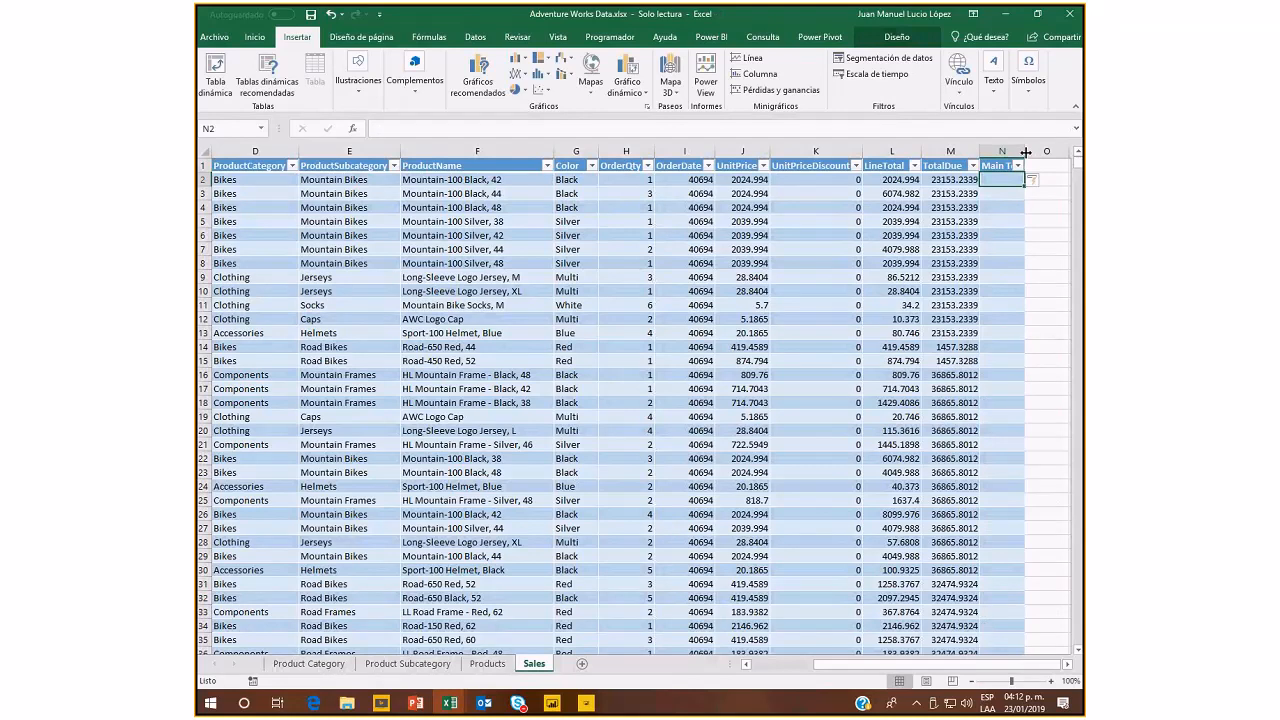
{"action": "double_click", "coordinate": [1025, 152]}
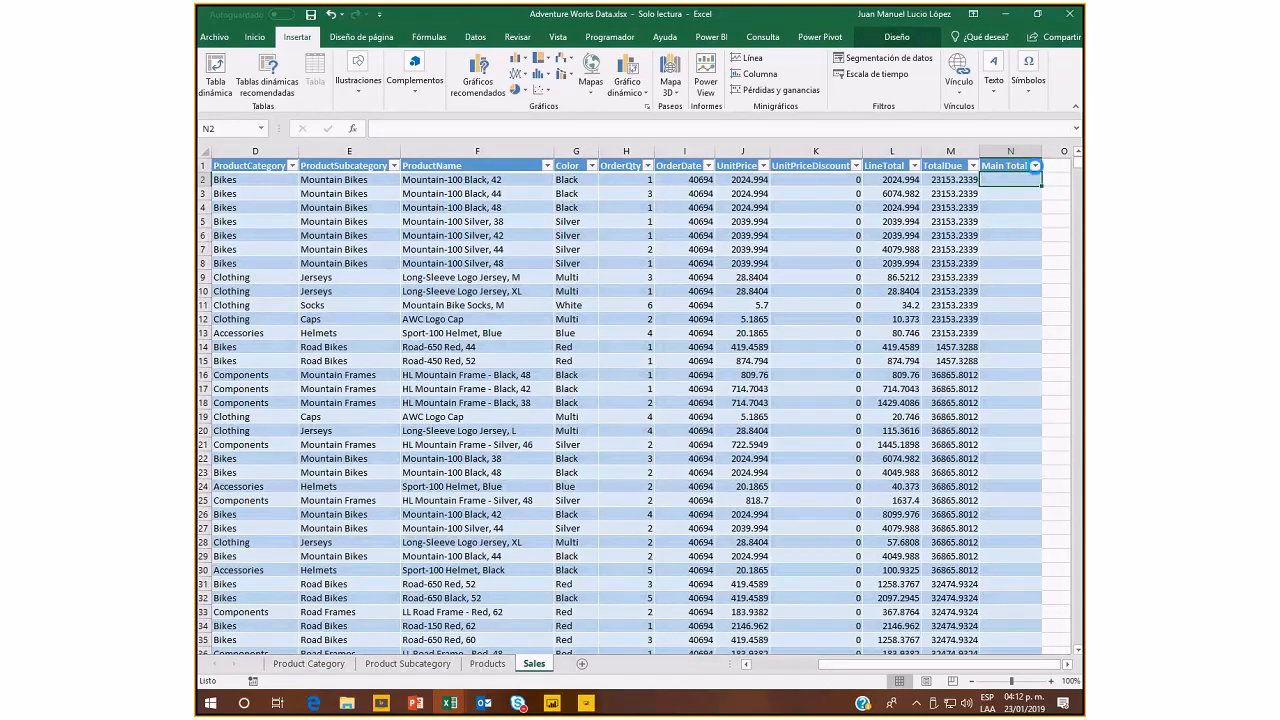
{"action": "left_click", "coordinate": [1035, 166]}
{"action": "left_click", "coordinate": [1035, 166]}
Turn on filters for the data range on the Products sheet.
{"action": "left_click", "coordinate": [487, 664]}
{"action": "left_click", "coordinate": [449, 388]}
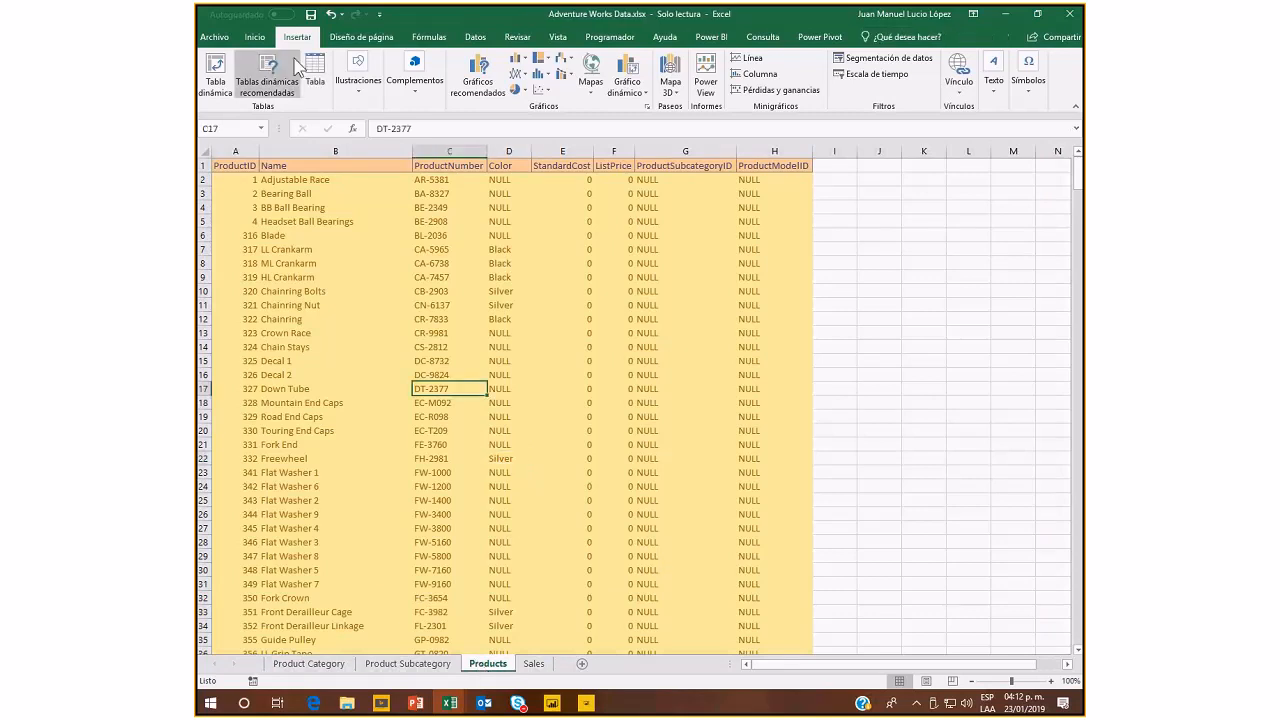
{"action": "left_click", "coordinate": [476, 37]}
{"action": "left_click", "coordinate": [667, 72]}
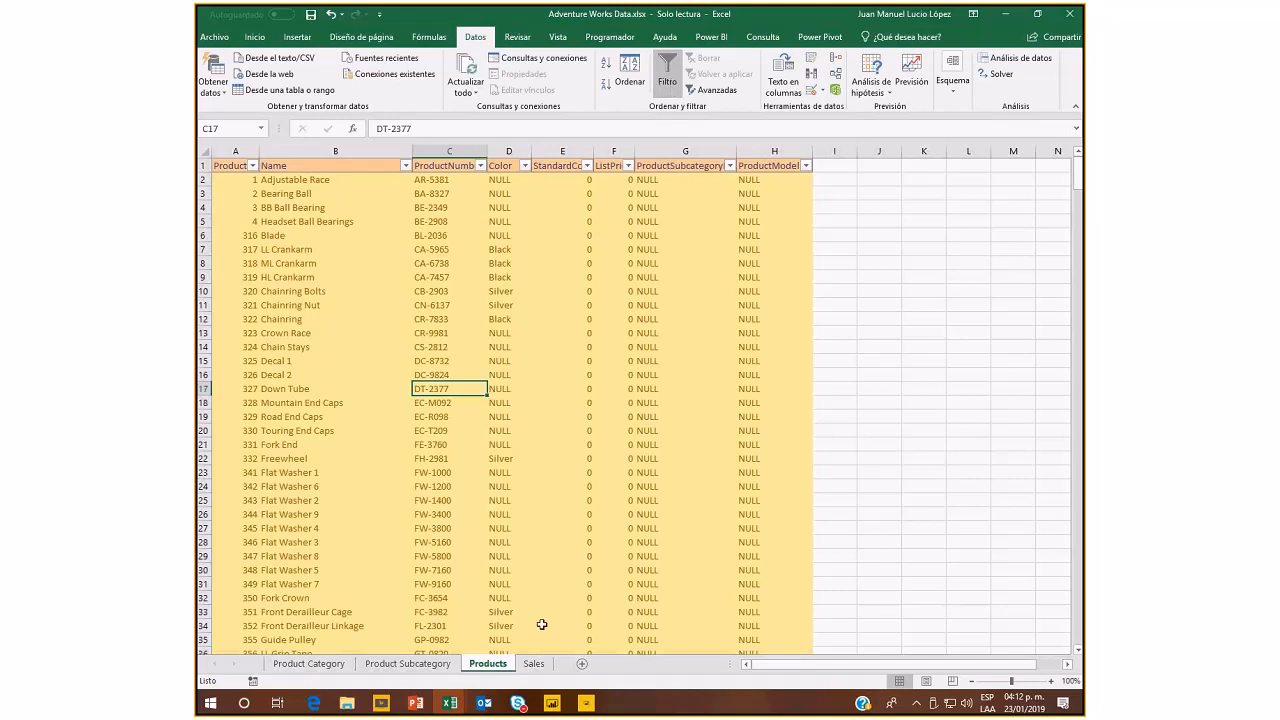
Examine the table design options available on the Sales table and compare them with the plain Products range.
{"action": "left_click", "coordinate": [535, 664]}
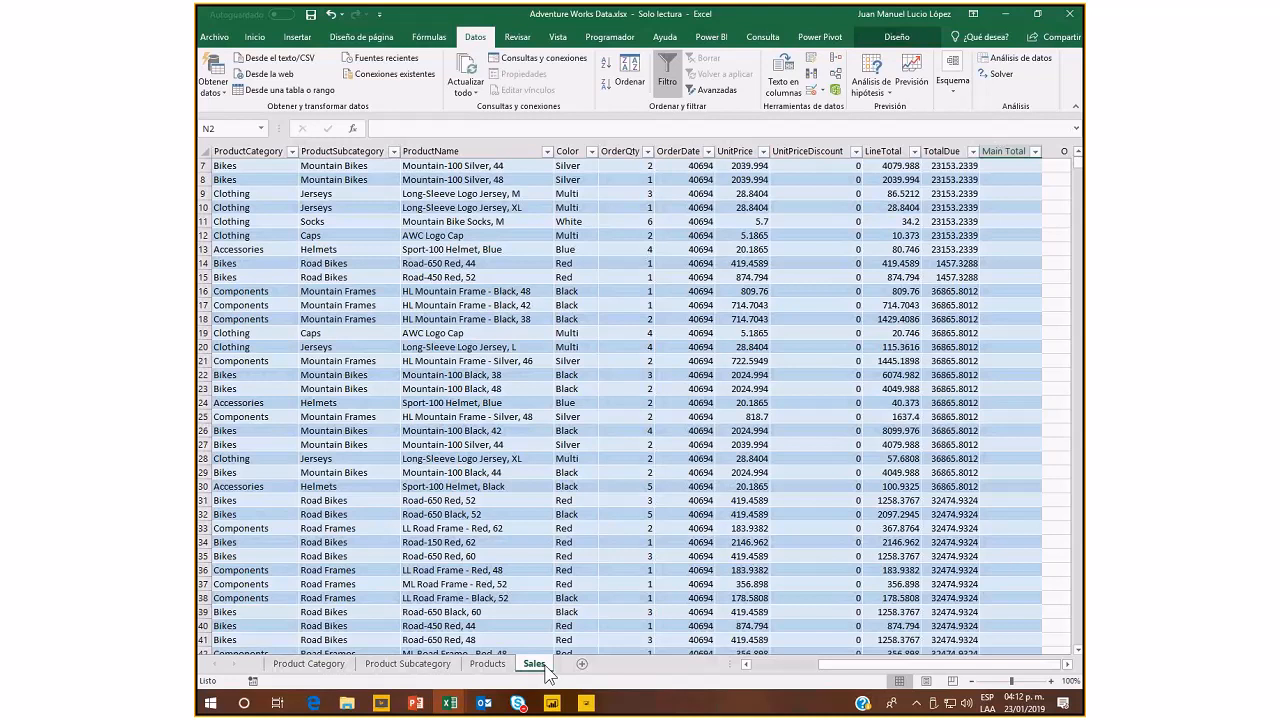
{"action": "left_click", "coordinate": [576, 321]}
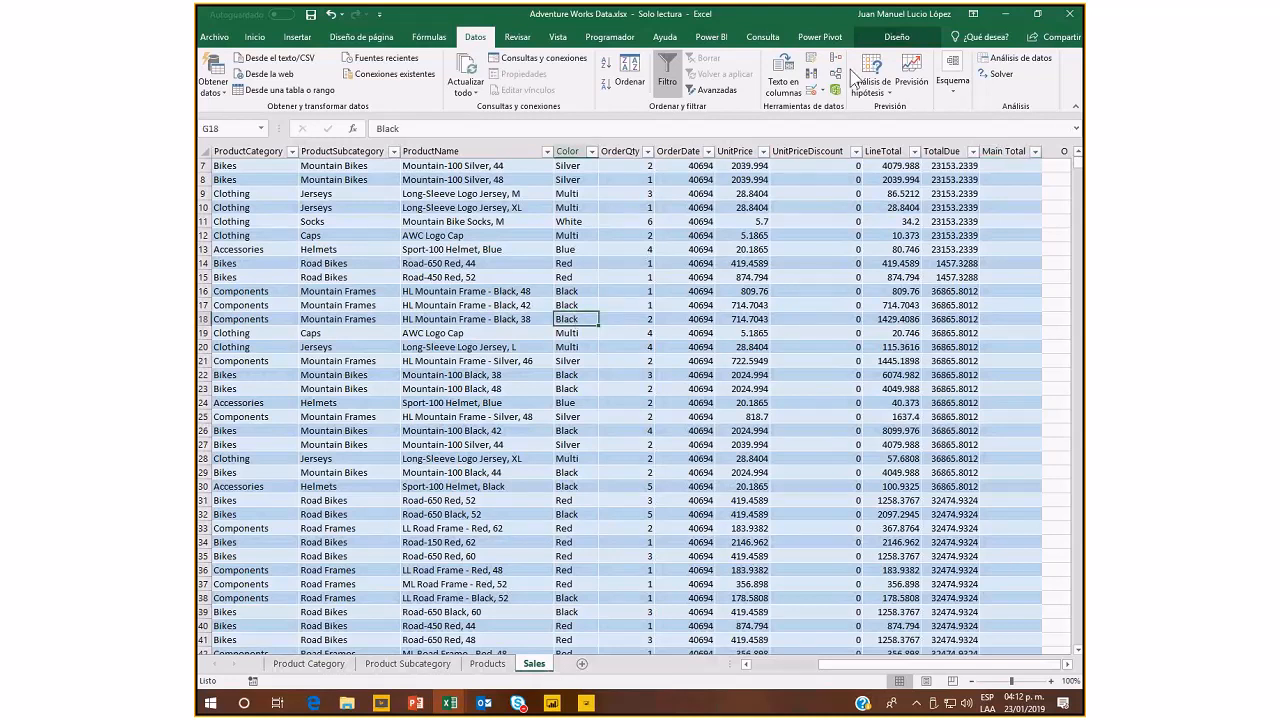
{"action": "left_click", "coordinate": [899, 39]}
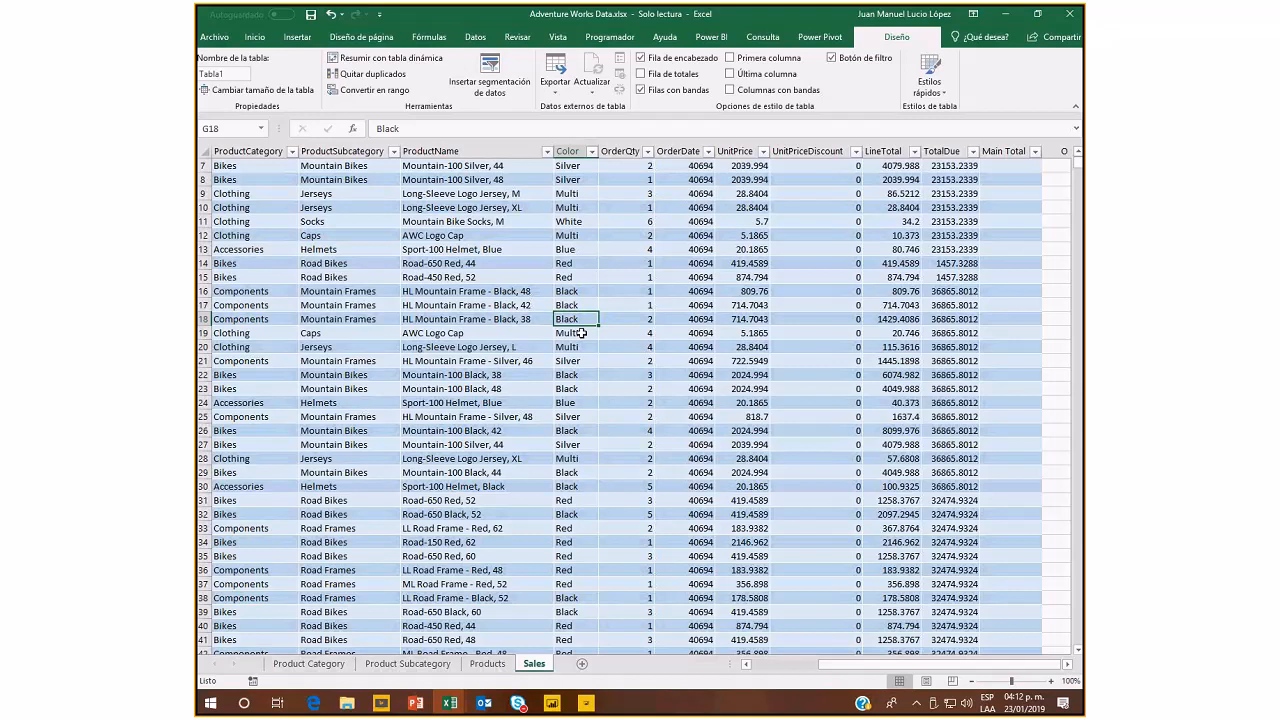
{"action": "left_click", "coordinate": [487, 664]}
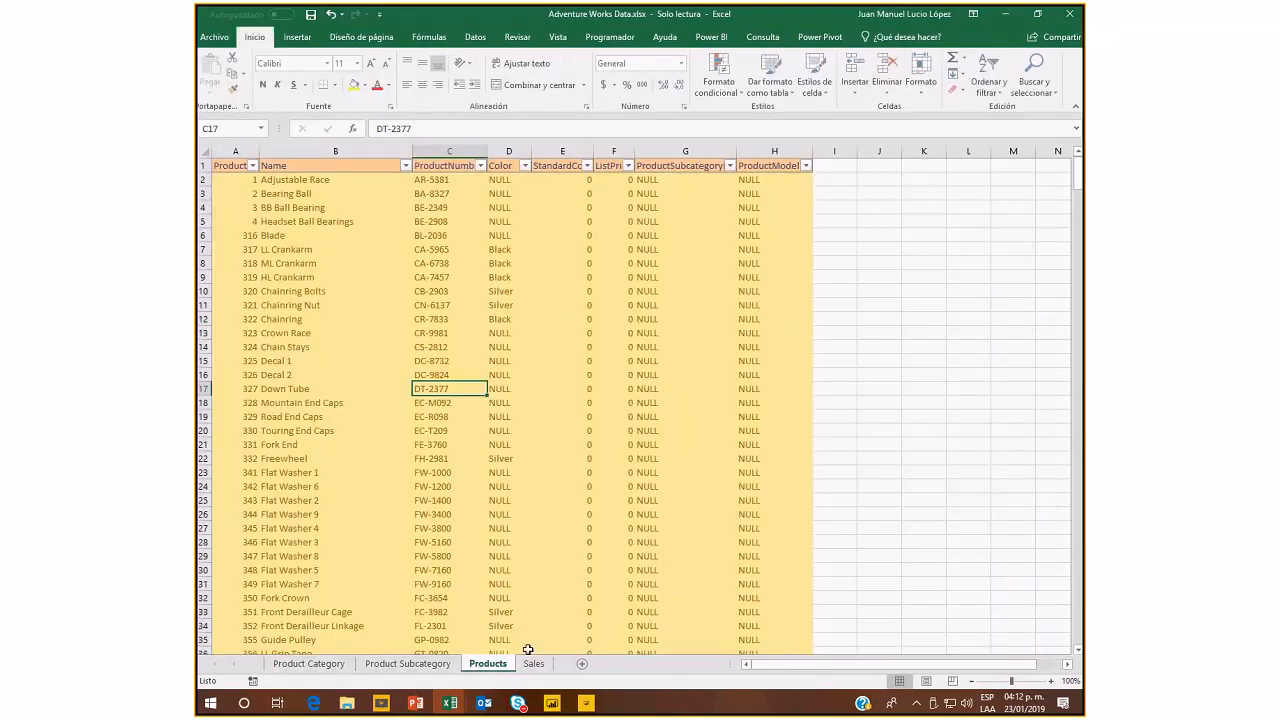
{"action": "left_click", "coordinate": [533, 664]}
{"action": "left_click", "coordinate": [633, 444]}
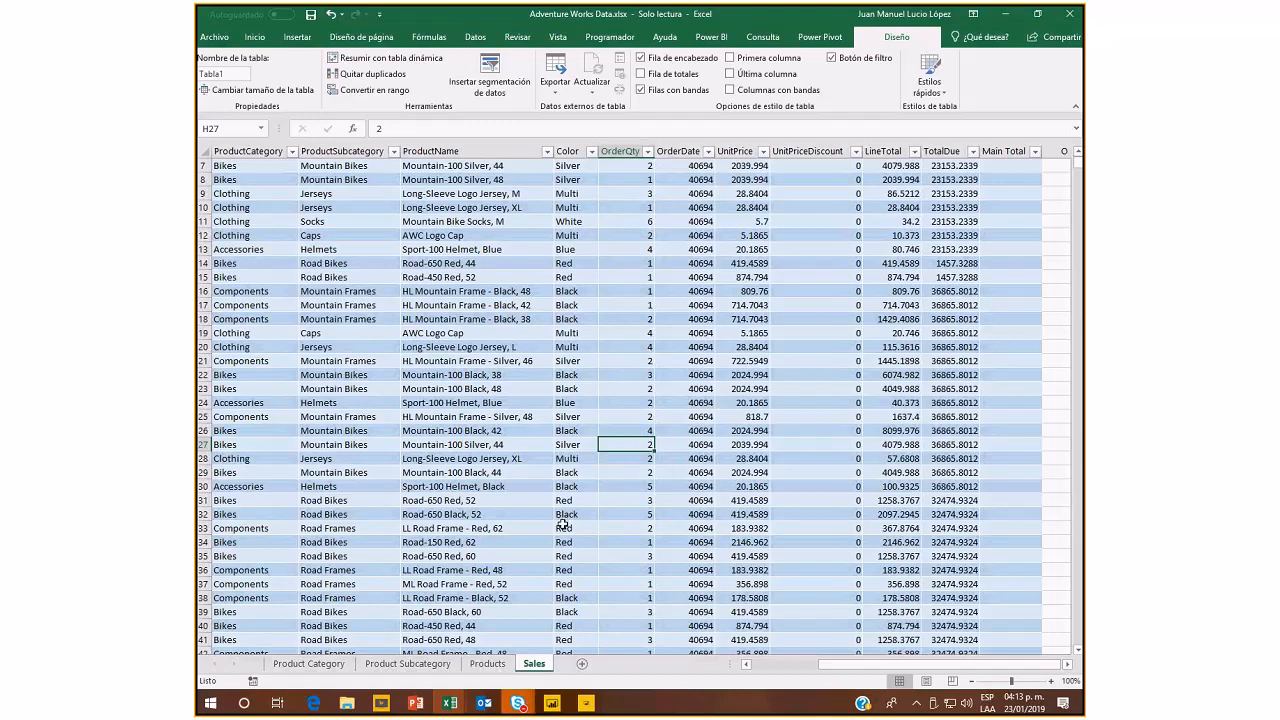
Compare the Products range with the Sales table, checking how the table's headers behave further down the rows, and return to Products.
{"action": "left_click", "coordinate": [449, 705]}
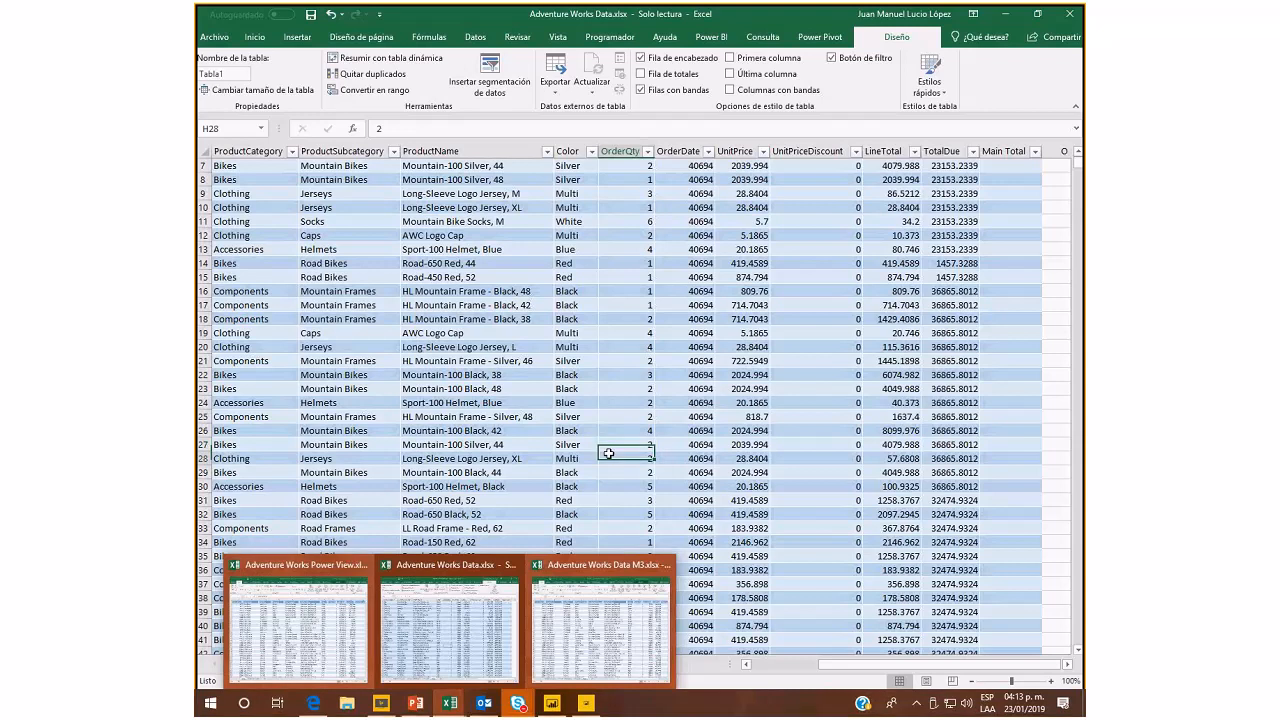
{"action": "left_click", "coordinate": [509, 461]}
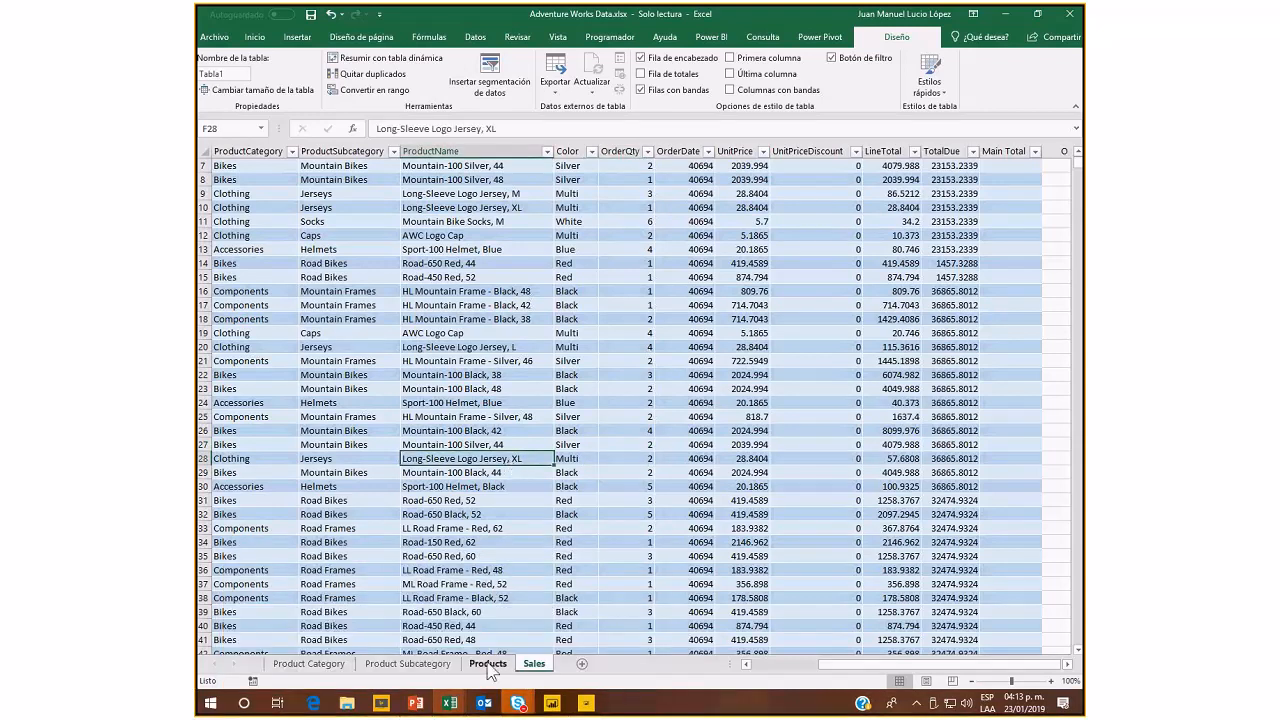
{"action": "left_click", "coordinate": [488, 665]}
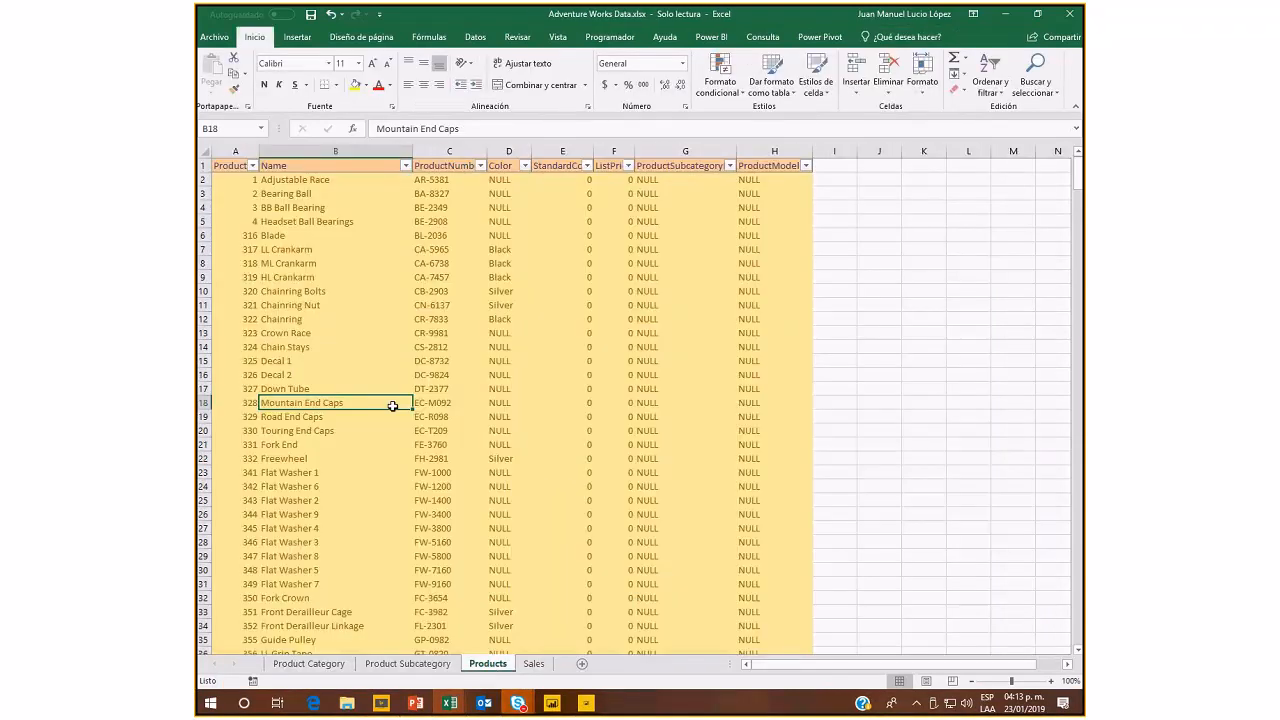
{"action": "left_click", "coordinate": [531, 665]}
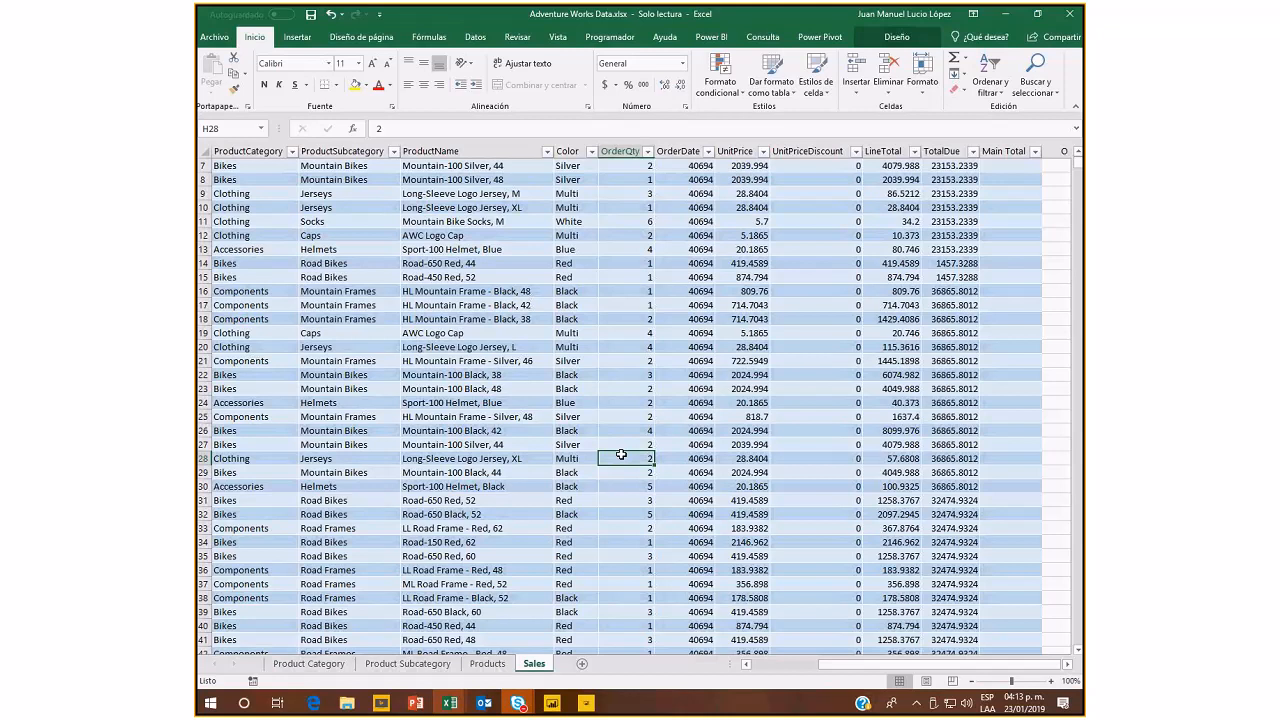
{"action": "scroll", "coordinate": [621, 455], "scroll_direction": "down", "scroll_amount": 2}
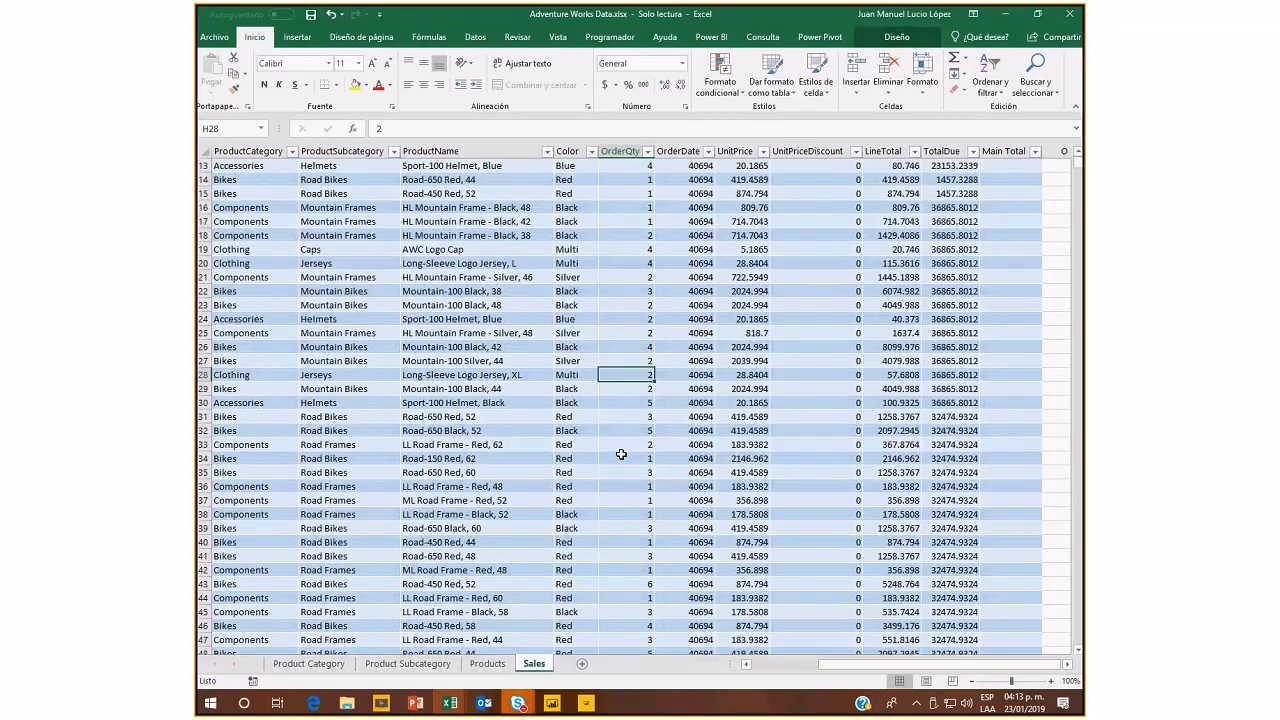
{"action": "key", "text": "ctrl+Page_Up"}
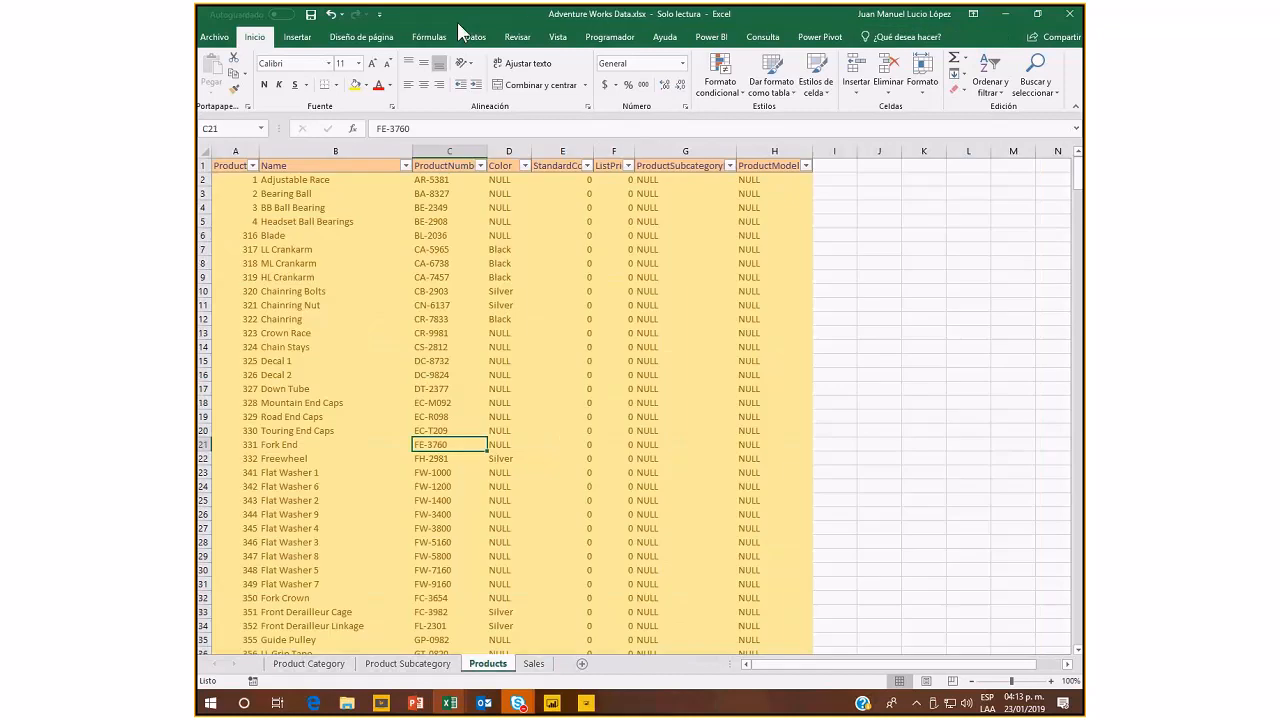
Remove the filters from the Products range and convert the range into a table with headers.
{"action": "left_click", "coordinate": [468, 36]}
{"action": "left_click", "coordinate": [665, 72]}
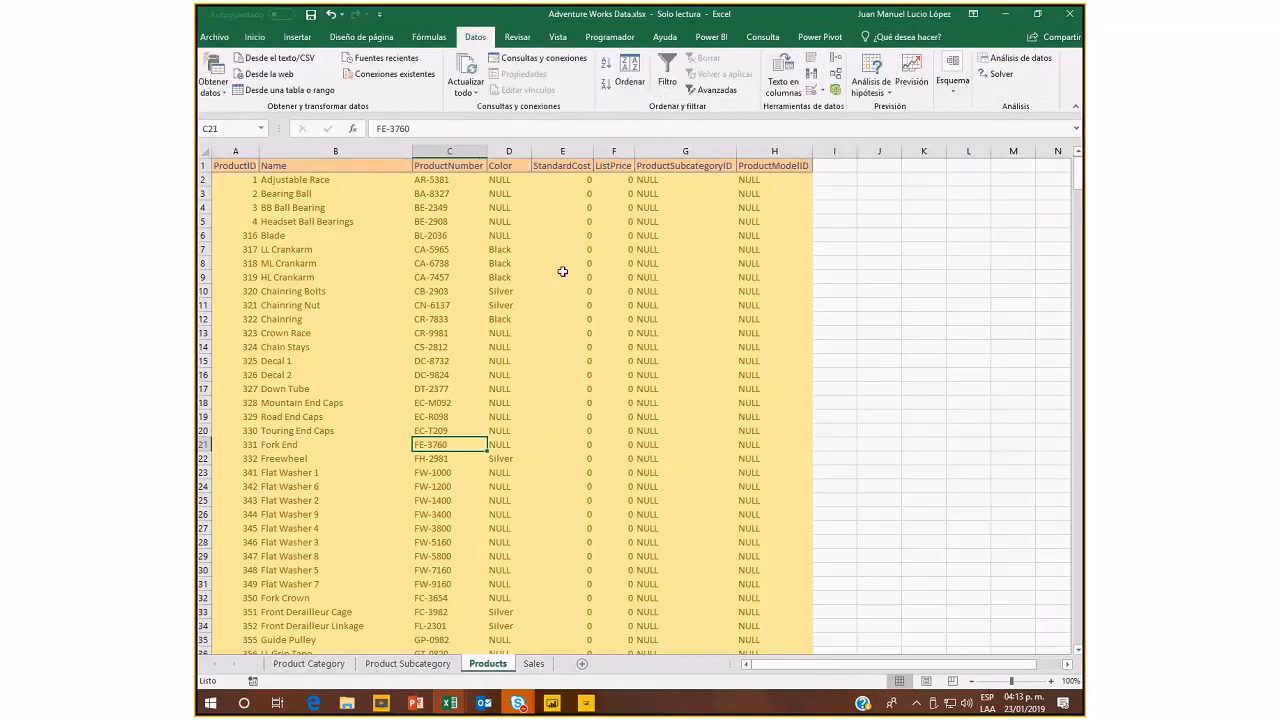
{"action": "left_click", "coordinate": [563, 272]}
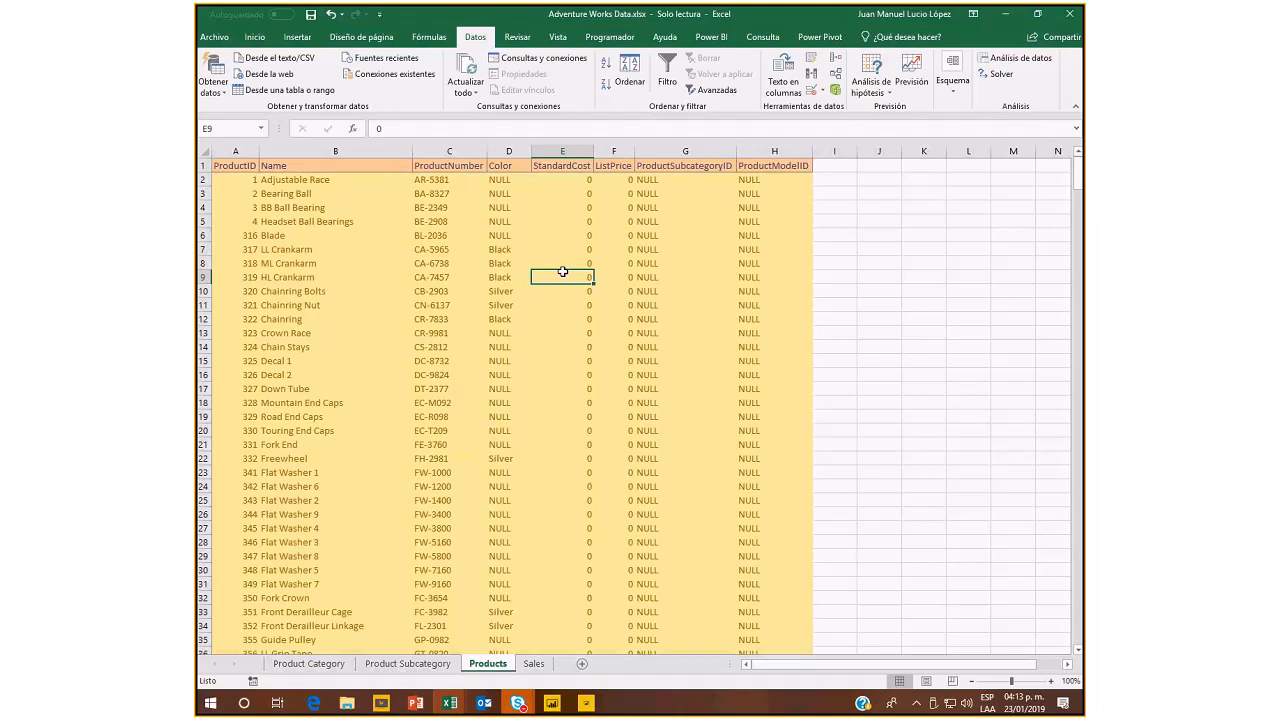
{"action": "key", "text": "ctrl+t"}
{"action": "left_click", "coordinate": [841, 348]}
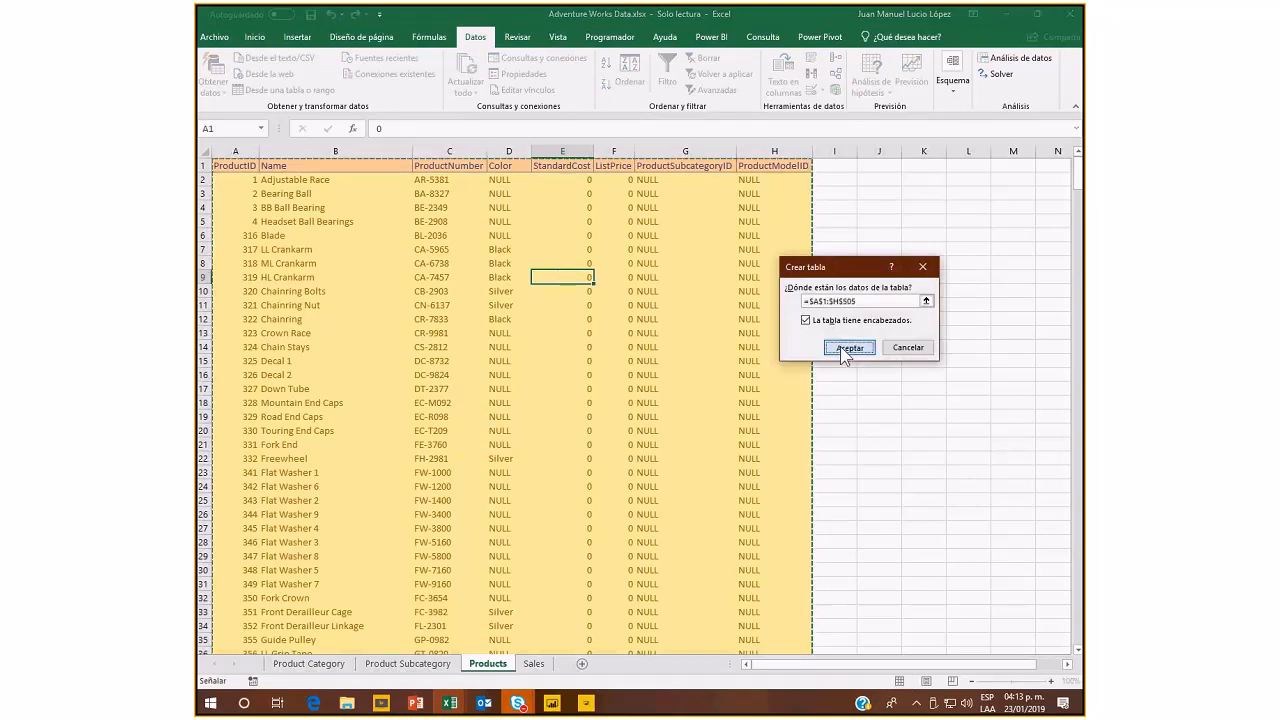
{"action": "left_click", "coordinate": [601, 345]}
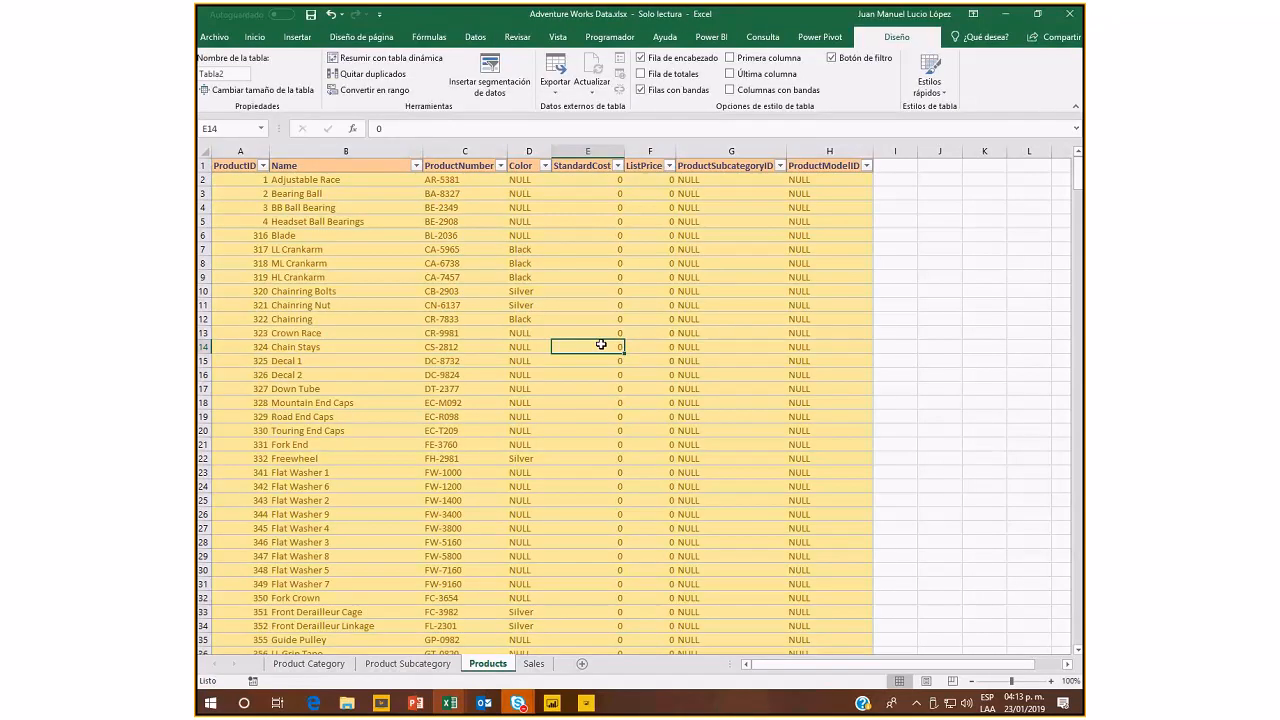
Look over the Product Subcategory sheet and the new Products table, and return to the Sales sheet.
{"action": "left_click", "coordinate": [407, 663]}
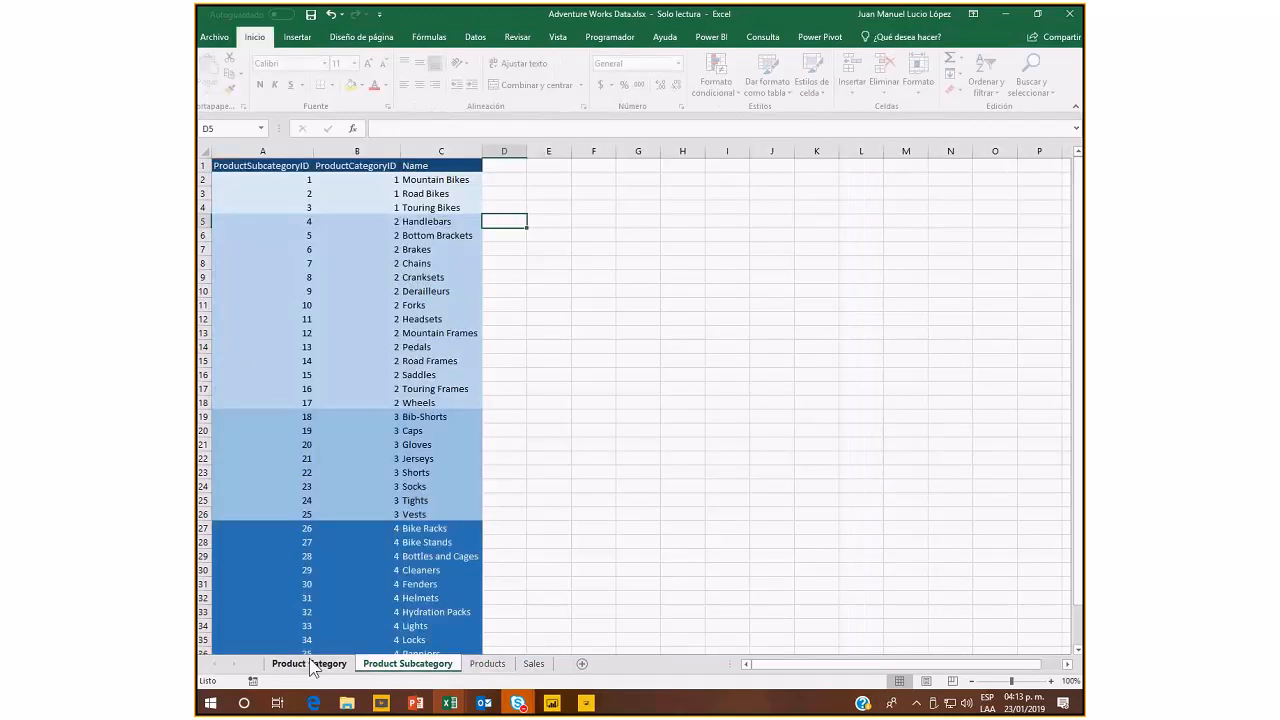
{"action": "left_click", "coordinate": [487, 663]}
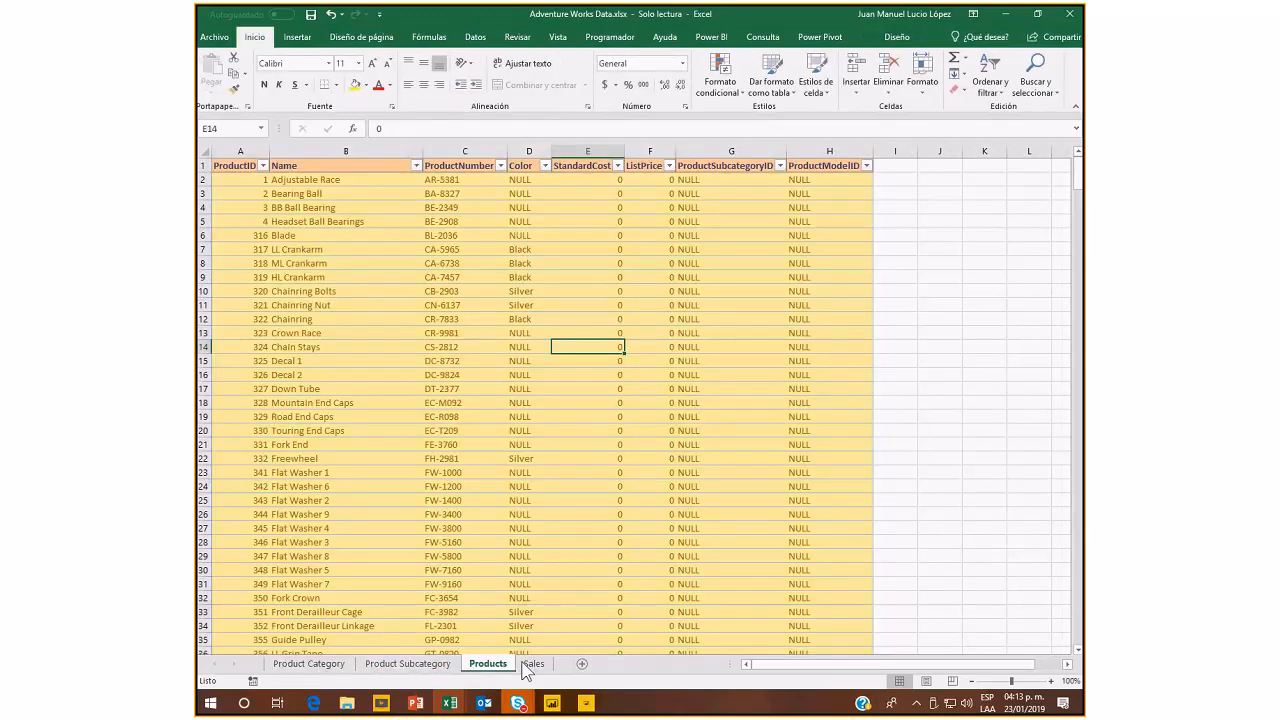
{"action": "left_click", "coordinate": [530, 664]}
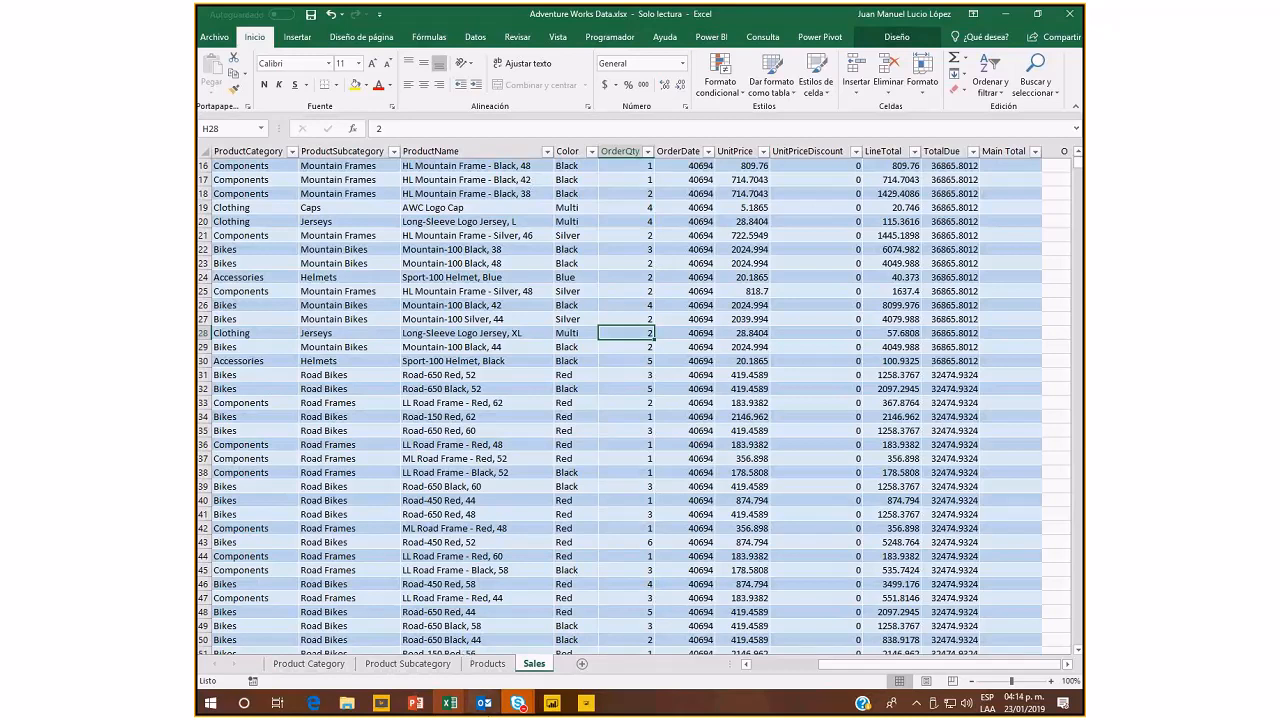
Switch to the PowerPoint presentation, advance to the slide on Excel PivotTables, and return to the workbook.
{"action": "left_click", "coordinate": [415, 703]}
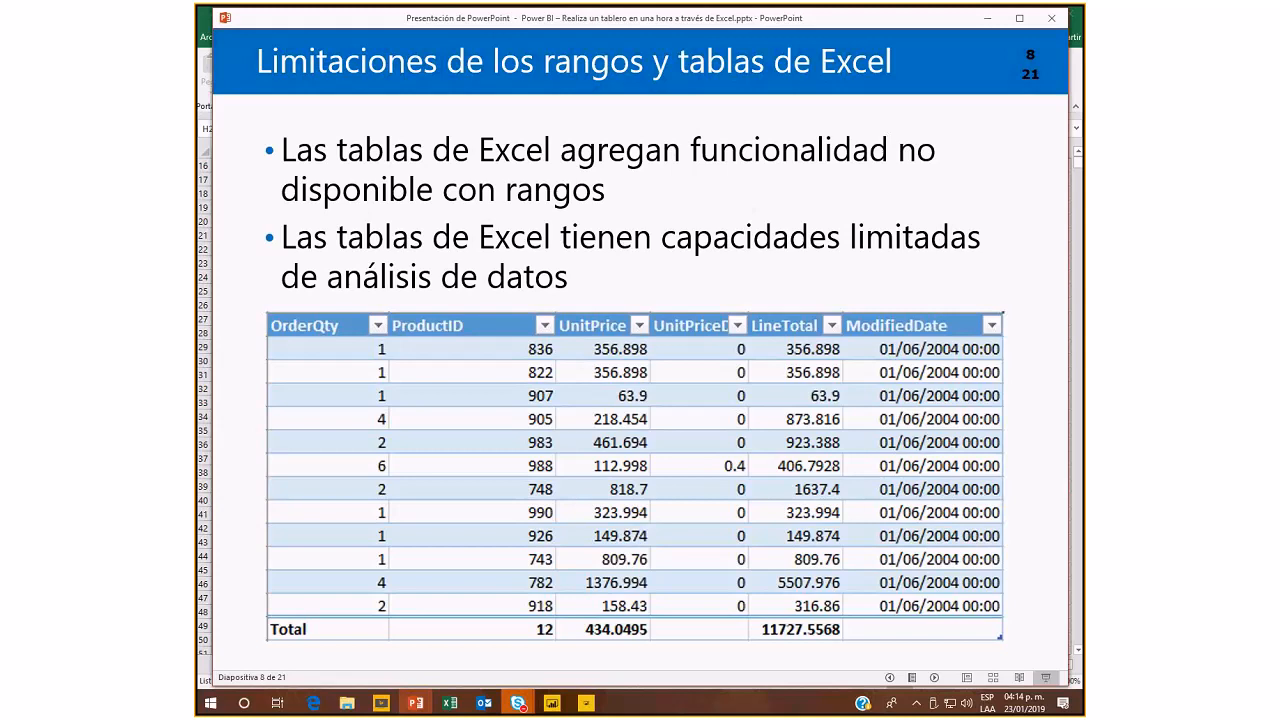
{"action": "key", "text": "Page_Down"}
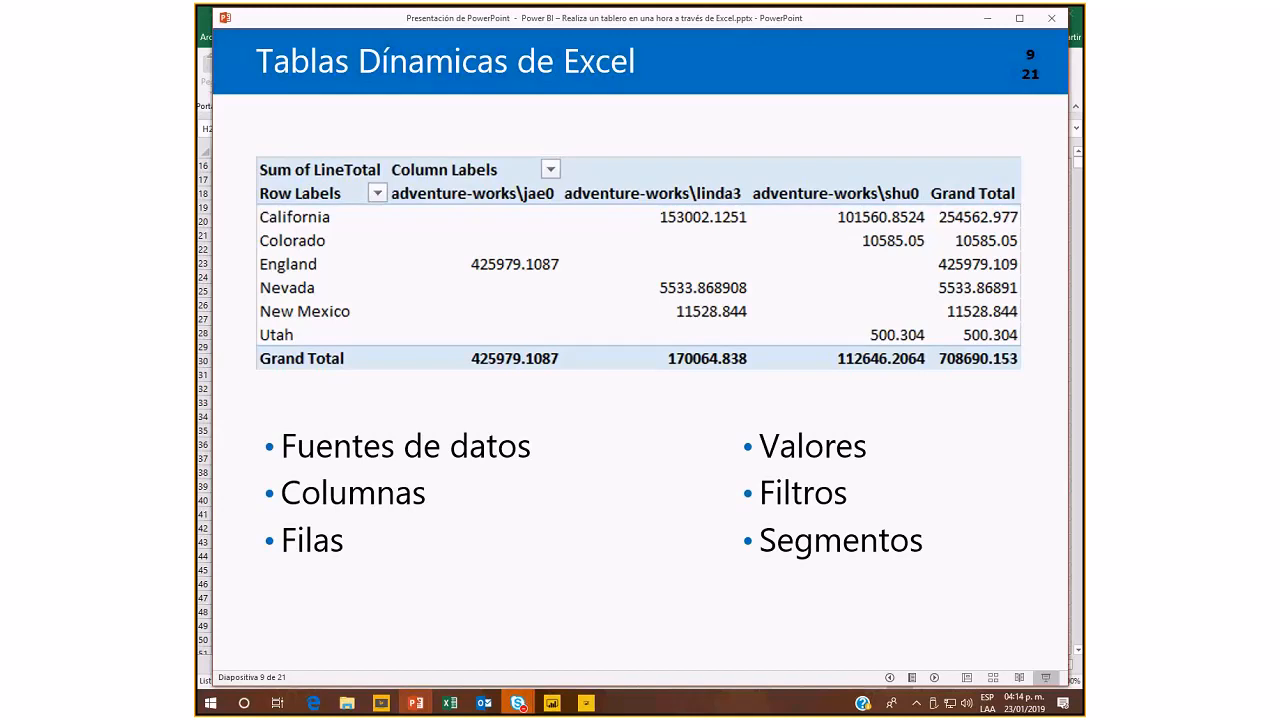
{"action": "key", "text": "alt+Tab"}
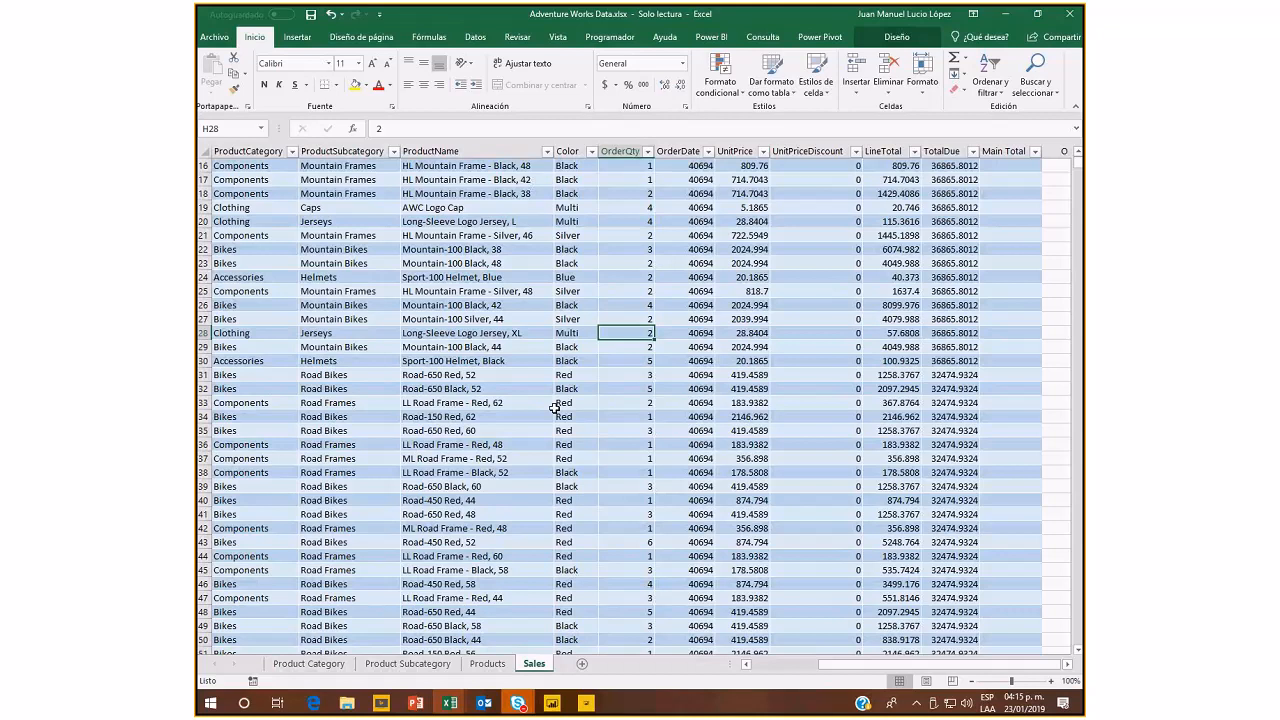
{"action": "left_click", "coordinate": [698, 235]}
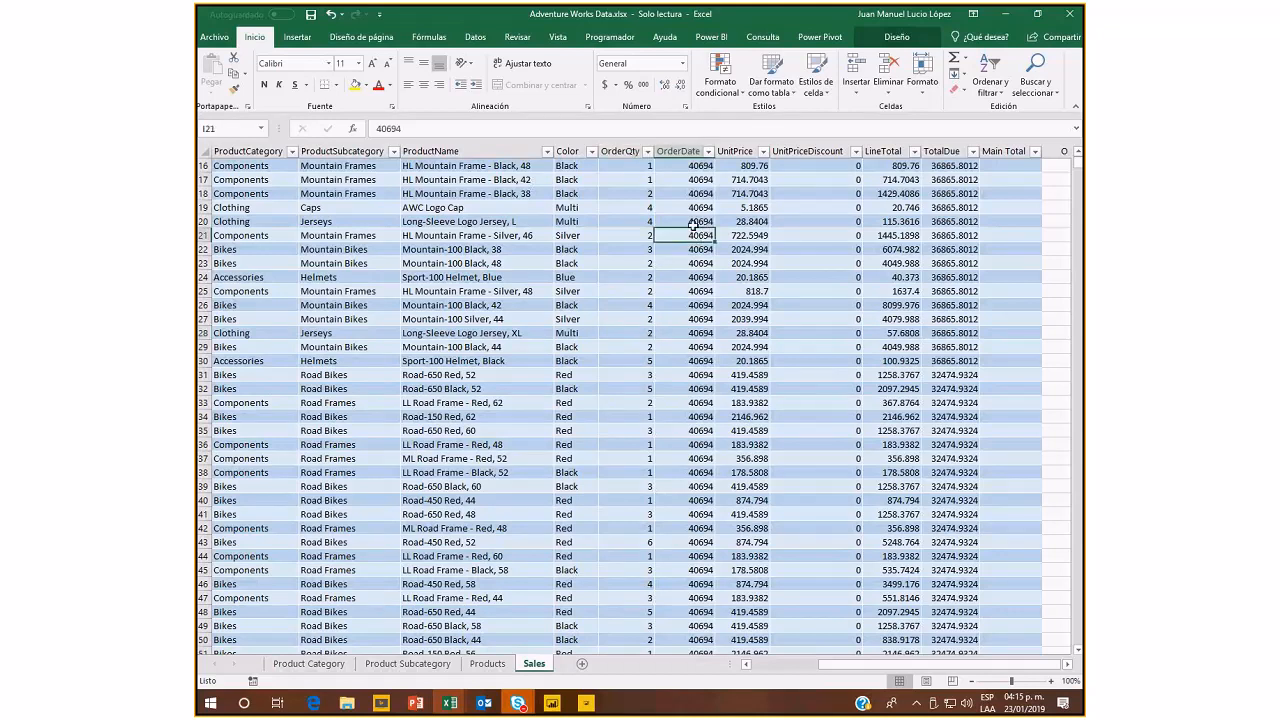
{"action": "left_click", "coordinate": [295, 38]}
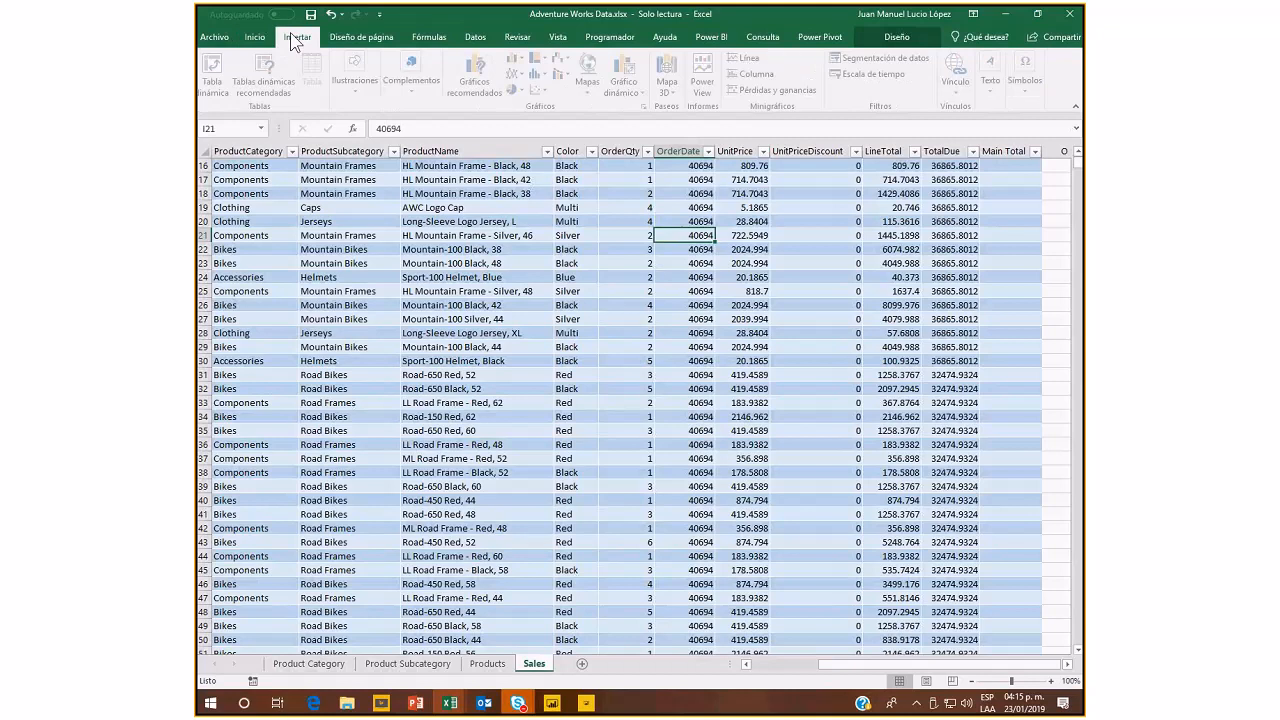
{"action": "left_click", "coordinate": [216, 80]}
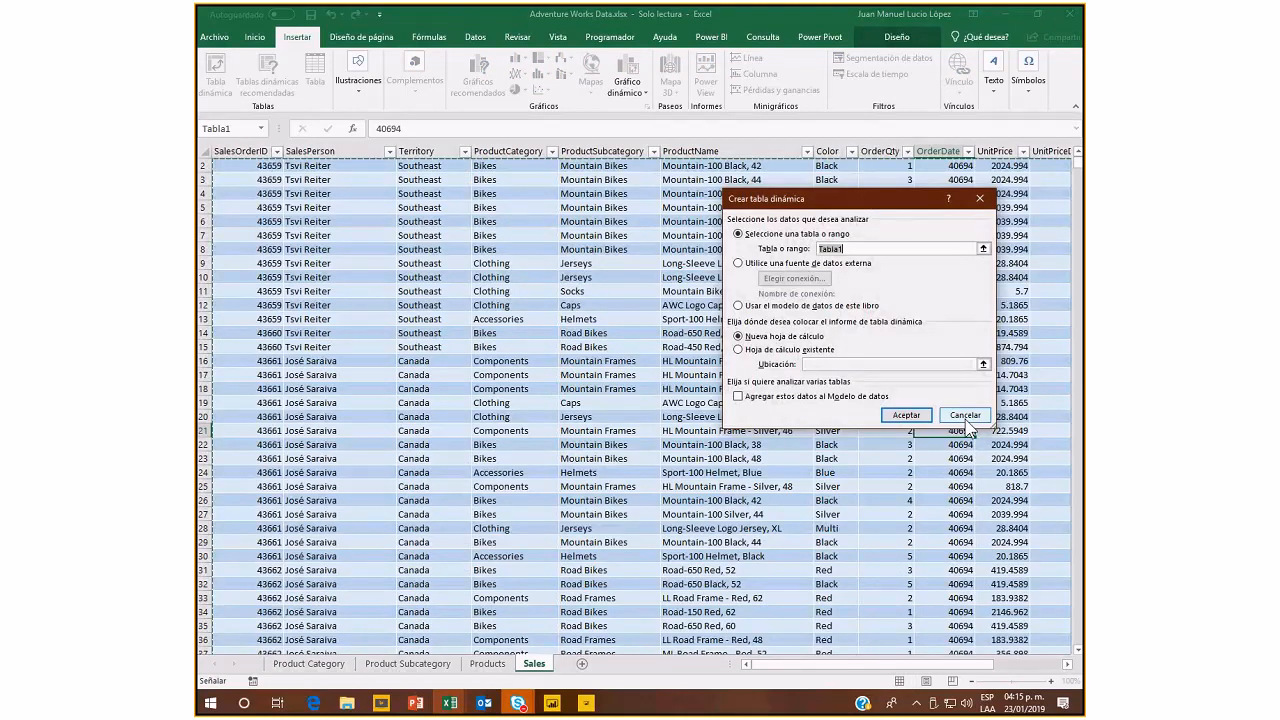
{"action": "left_click", "coordinate": [966, 418]}
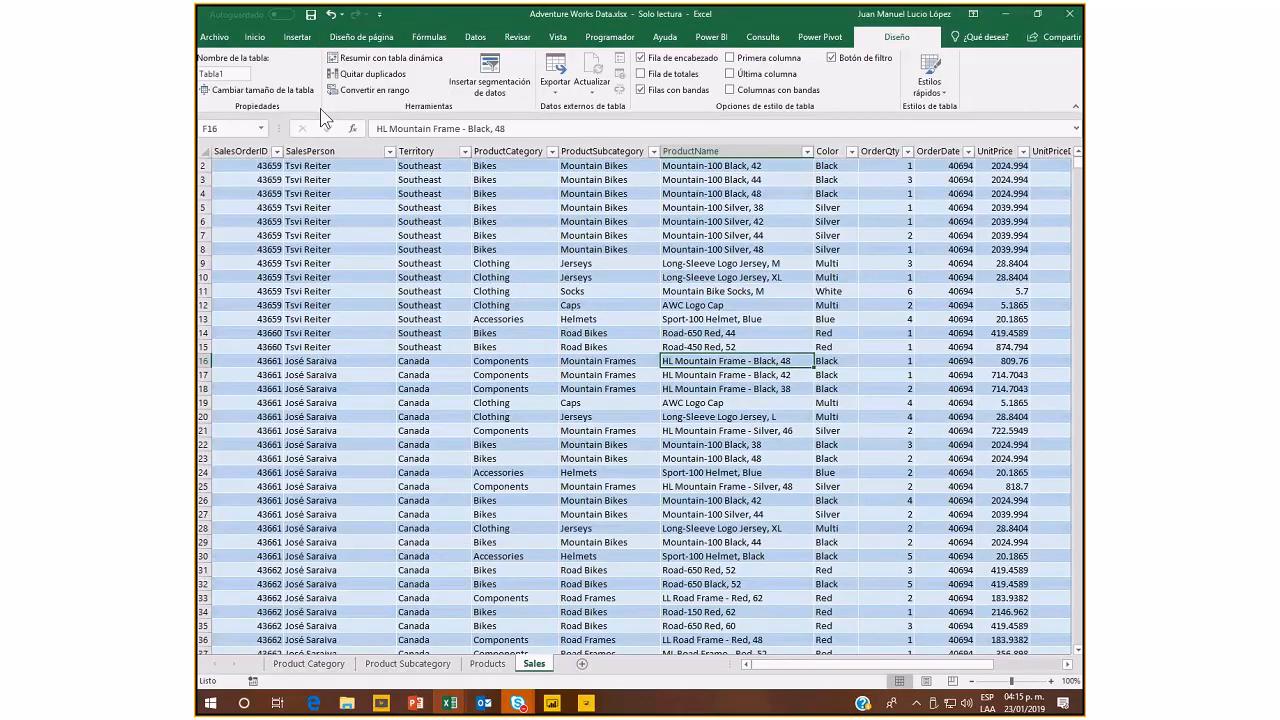
Summarize the Sales table with a PivotTable on a new worksheet, with Territory as rows and the sum of LineTotal as values.
{"action": "left_click", "coordinate": [710, 250]}
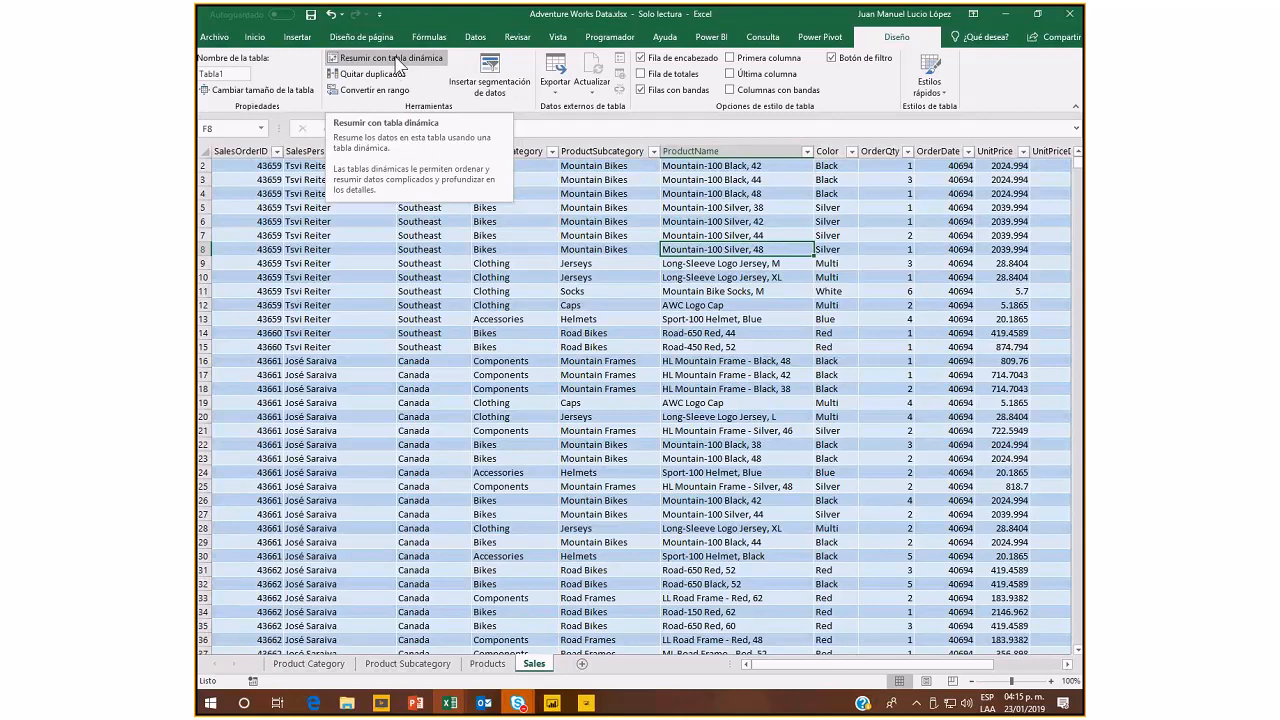
{"action": "left_click", "coordinate": [398, 60]}
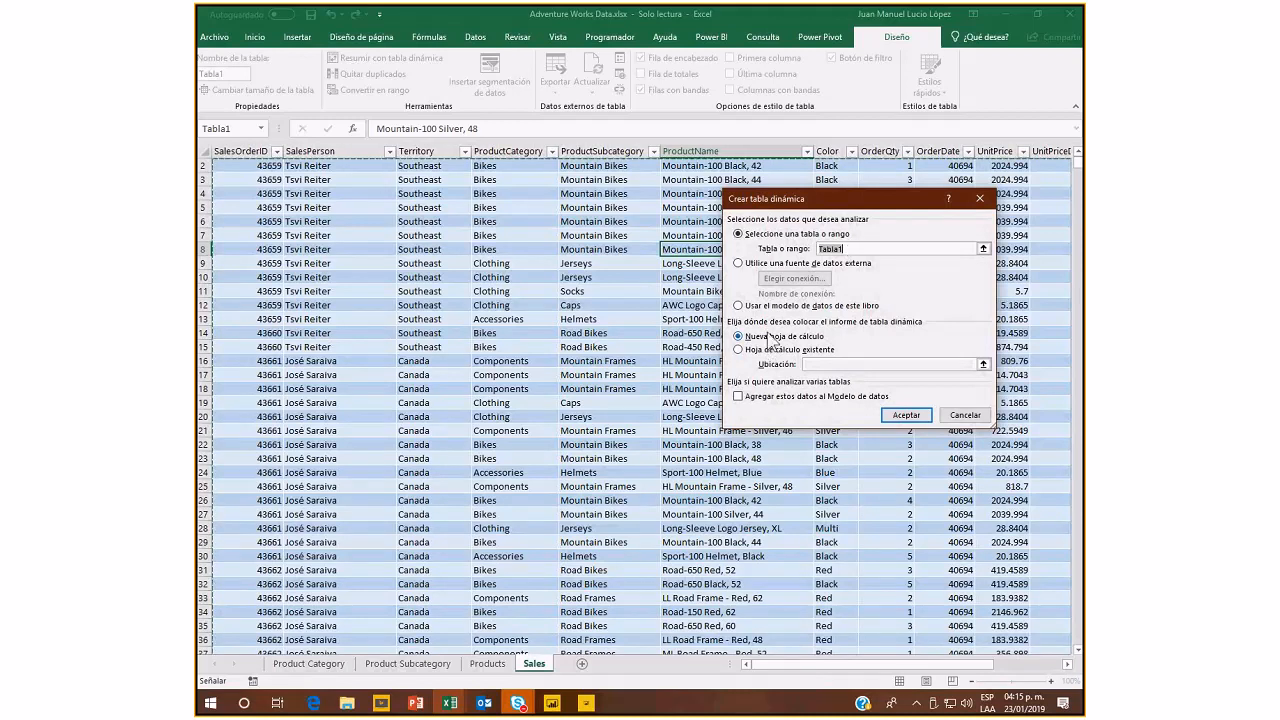
{"action": "left_click", "coordinate": [905, 415]}
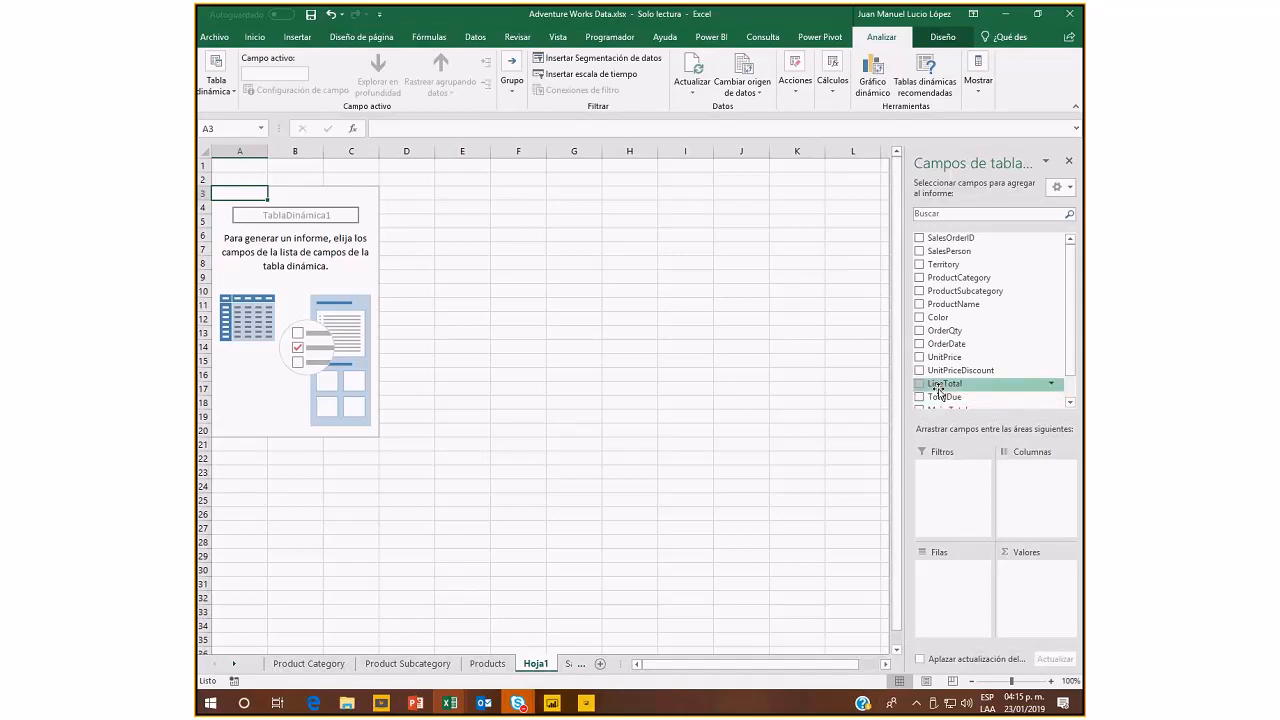
{"action": "left_click", "coordinate": [920, 264]}
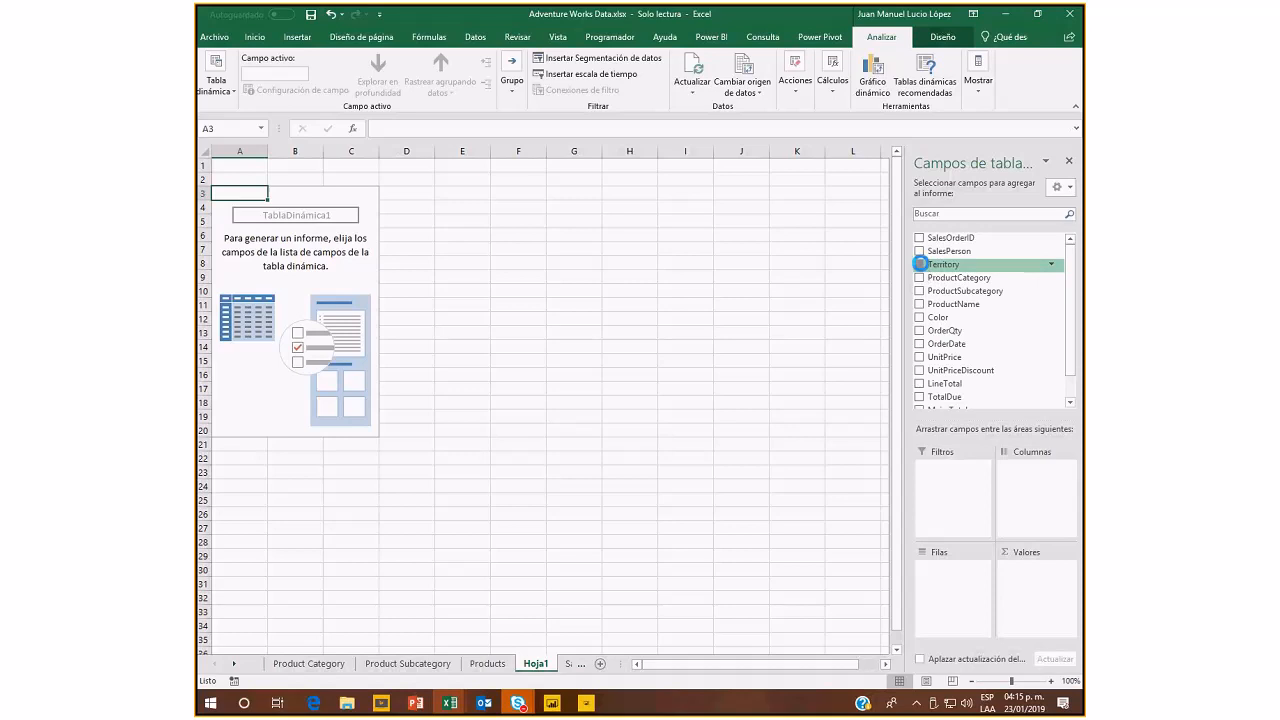
{"action": "left_click", "coordinate": [920, 385]}
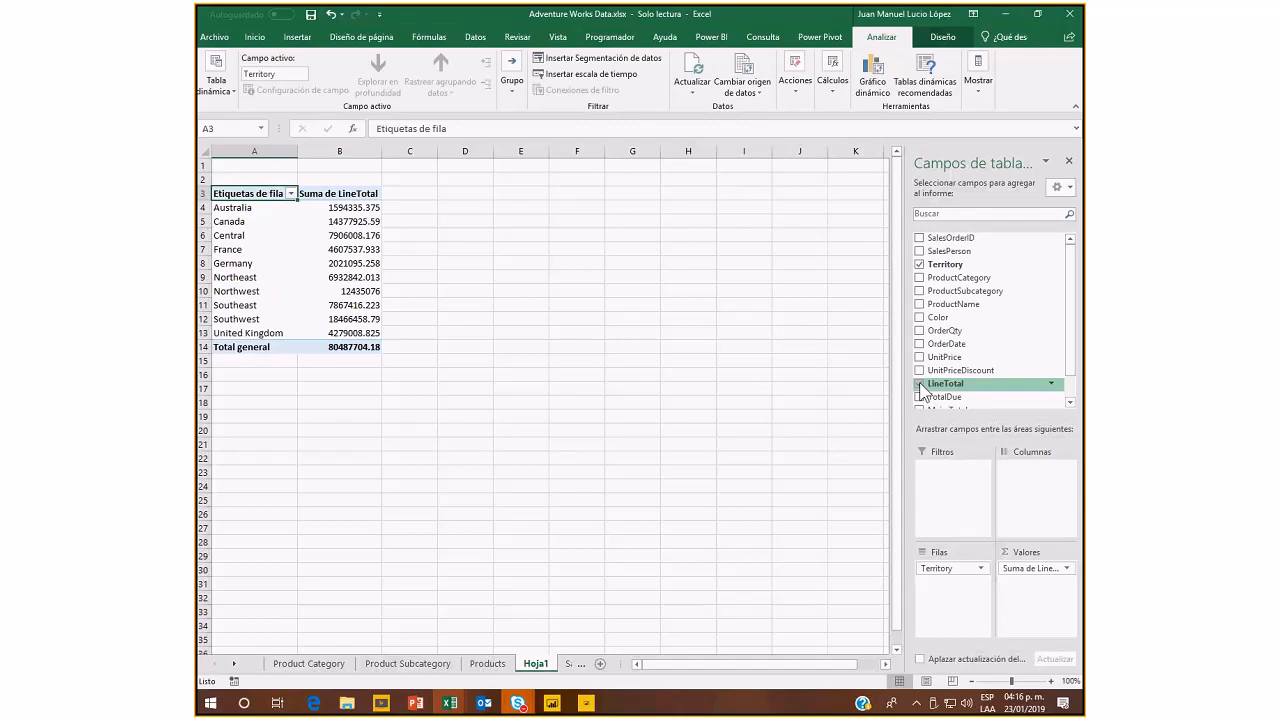
Replace Territory with SalesPerson in the PivotTable rows and place Territory in the columns.
{"action": "left_click", "coordinate": [921, 265]}
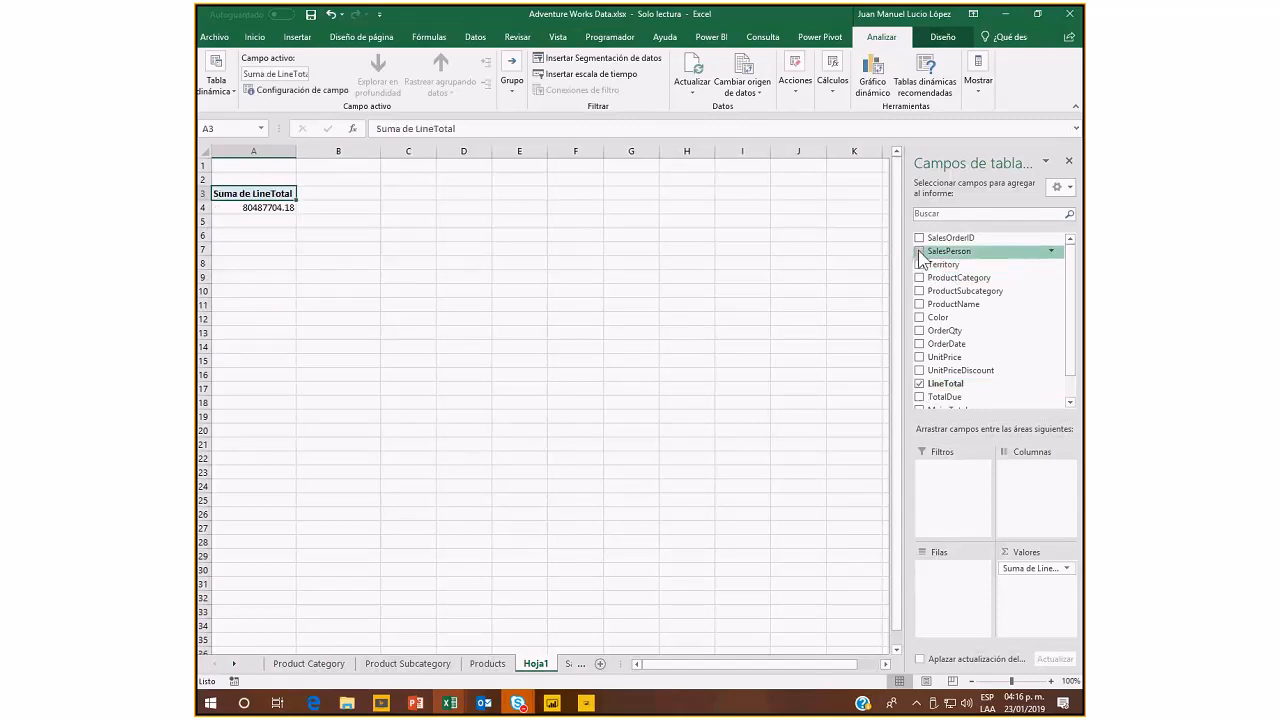
{"action": "left_click", "coordinate": [921, 258]}
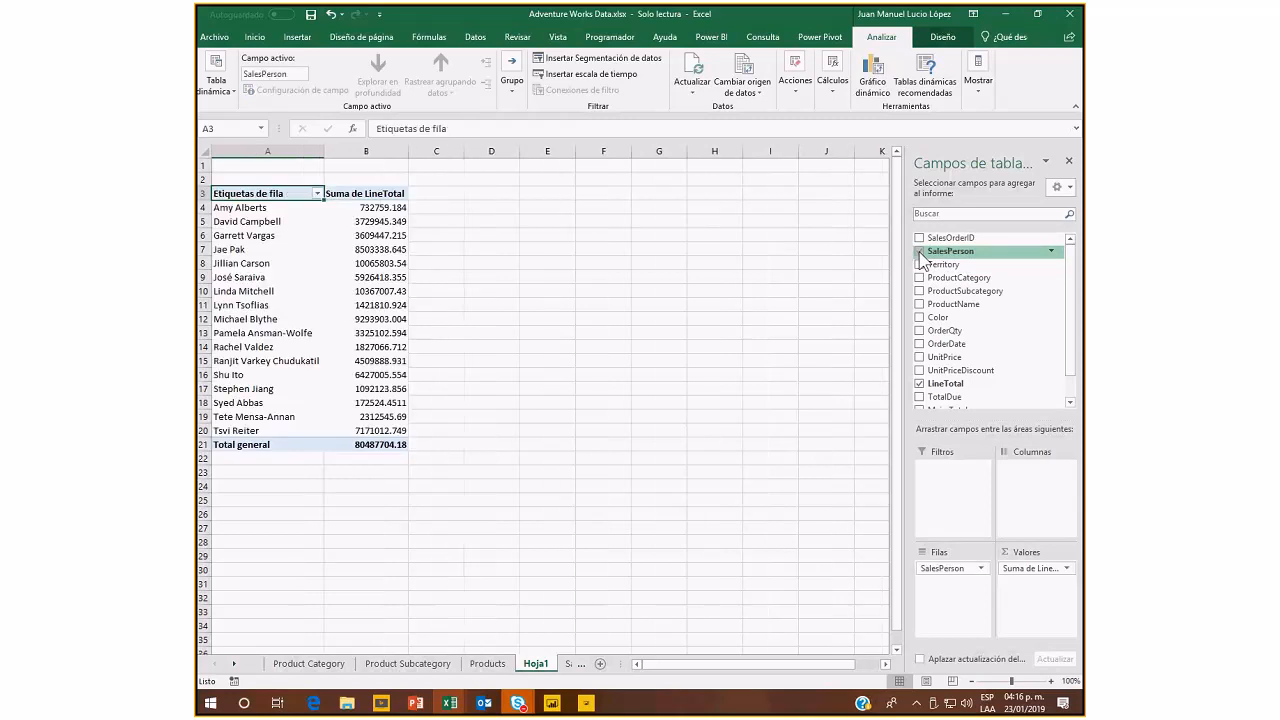
{"action": "left_click_drag", "start_coordinate": [954, 268], "coordinate": [1017, 492]}
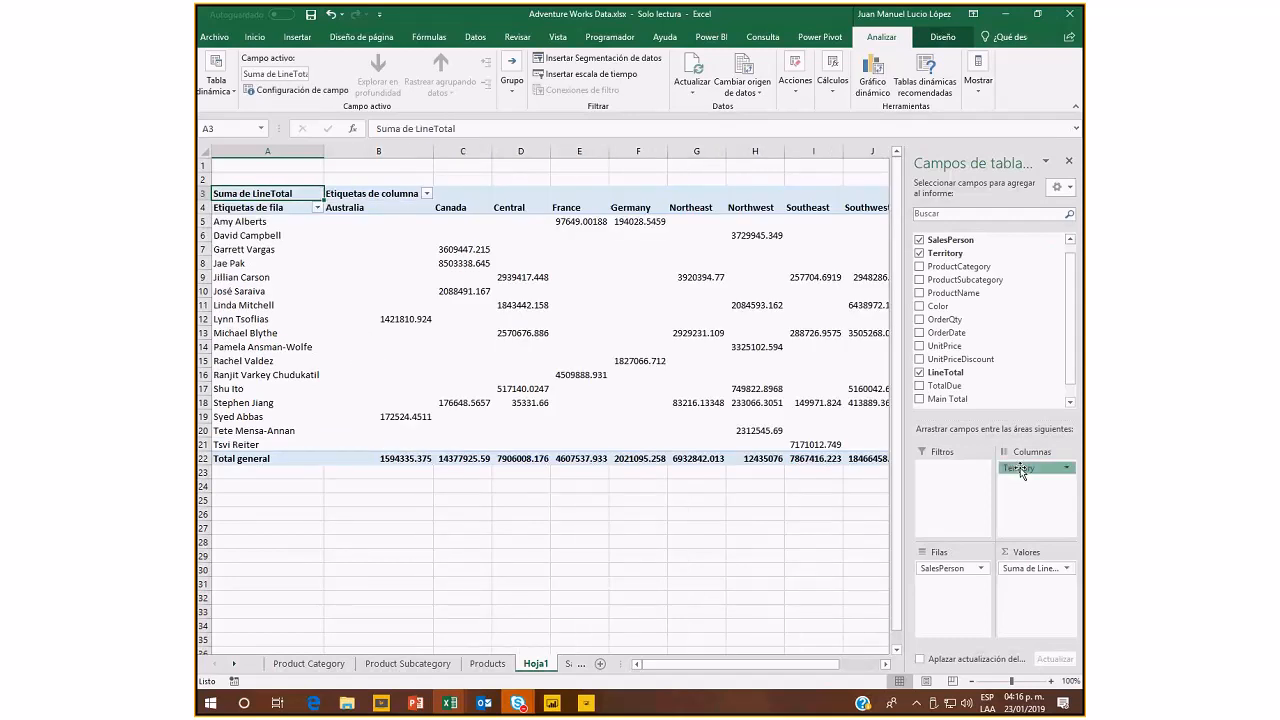
Move Territory into the PivotTable rows above SalesPerson and add ProductCategory as the columns.
{"action": "left_click_drag", "start_coordinate": [1021, 472], "coordinate": [945, 563]}
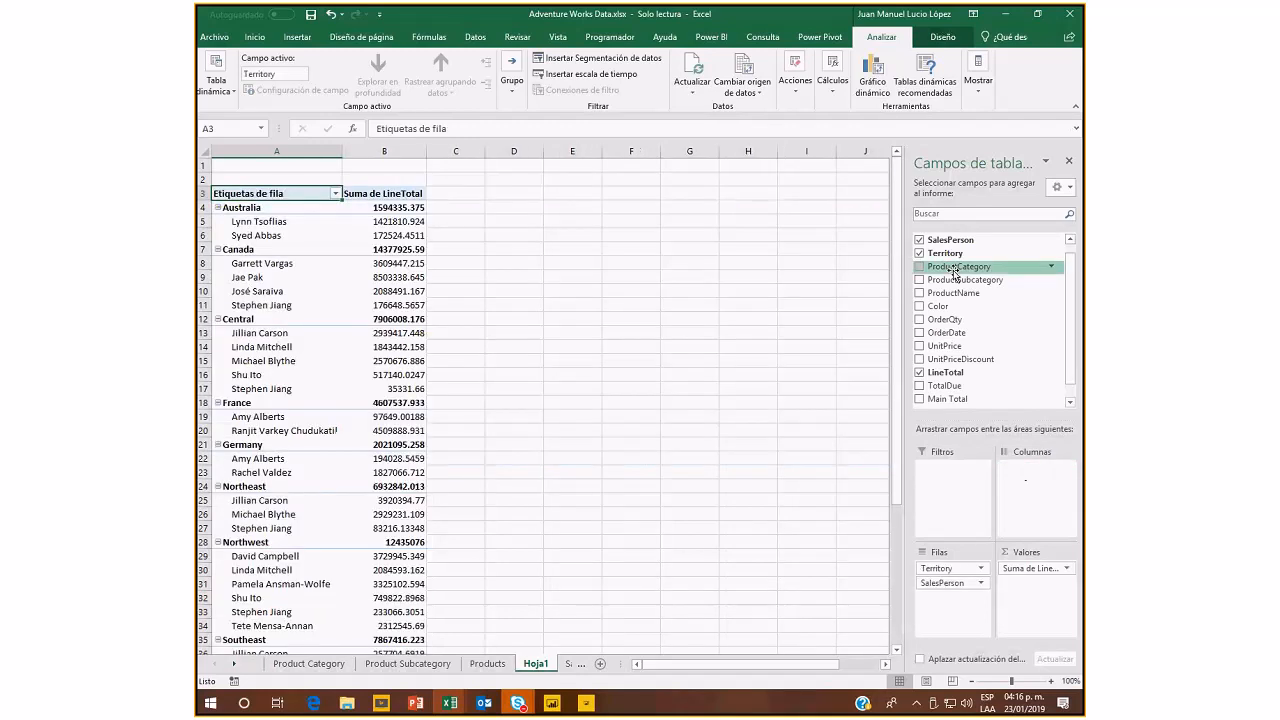
{"action": "left_click_drag", "start_coordinate": [955, 270], "coordinate": [1033, 500]}
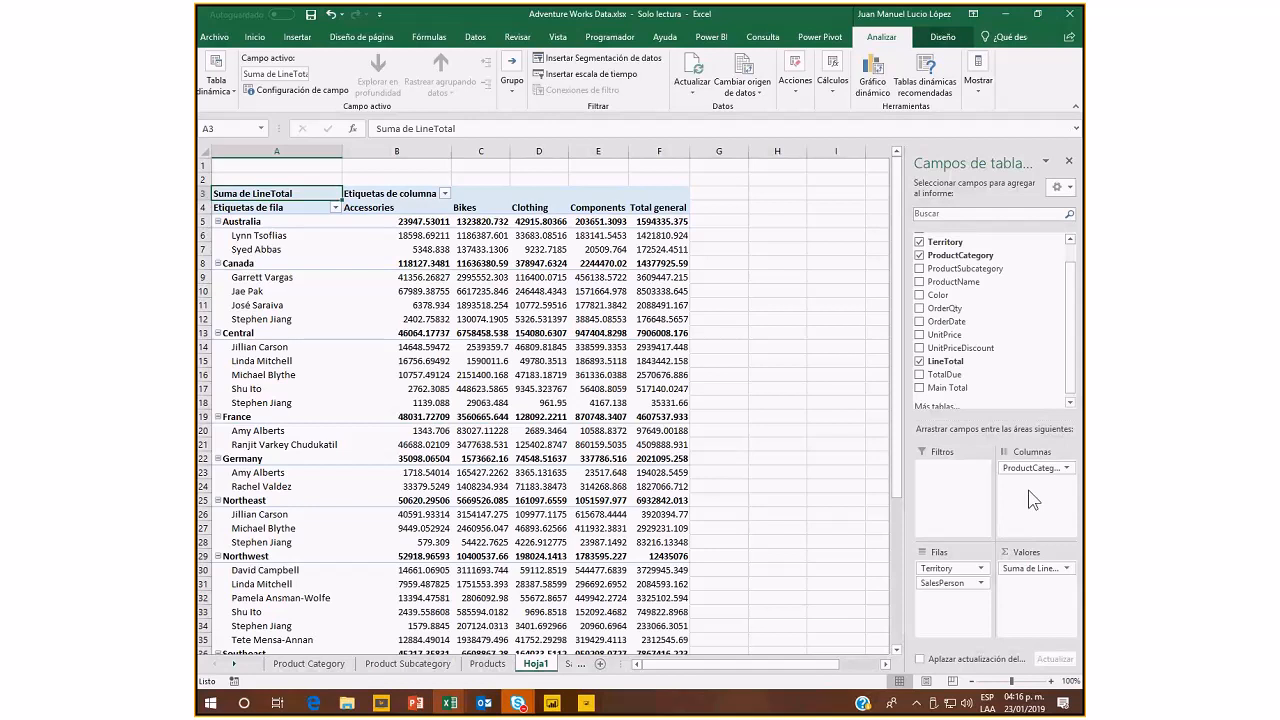
{"action": "left_click", "coordinate": [530, 388]}
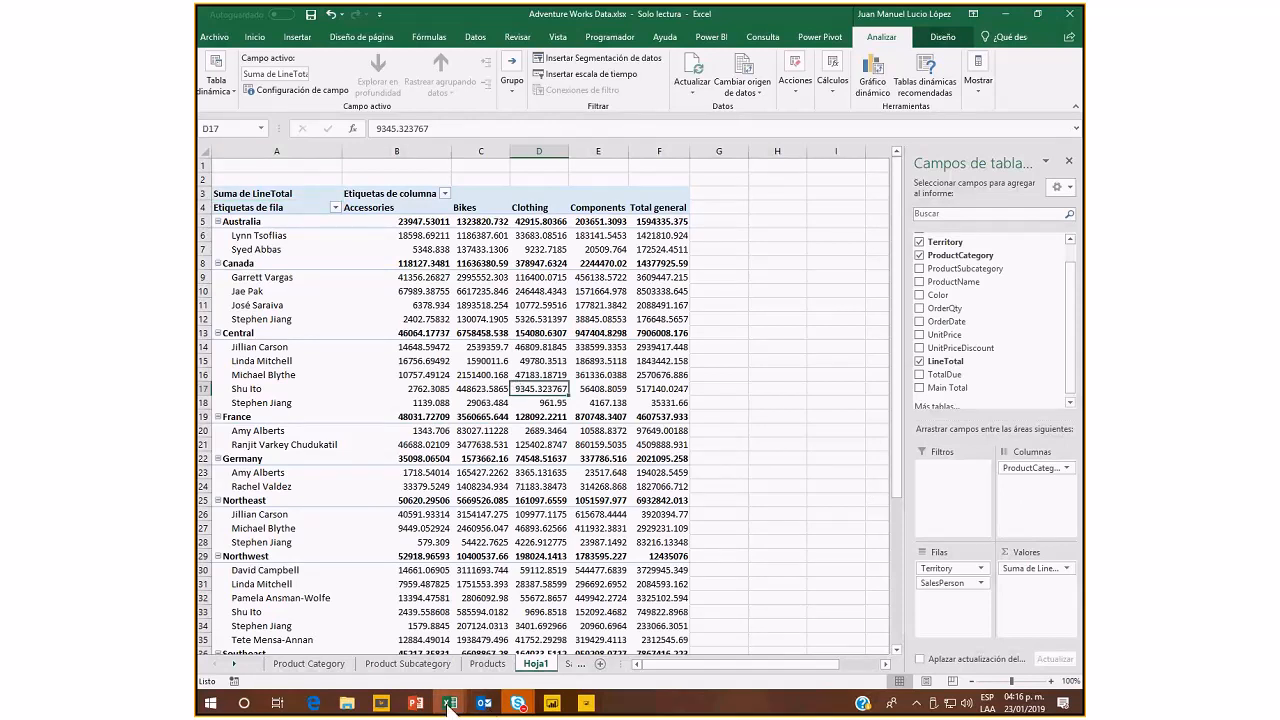
Switch to the PowerPoint presentation to view the slide on Excel pivot charts, and return to the workbook.
{"action": "left_click", "coordinate": [416, 704]}
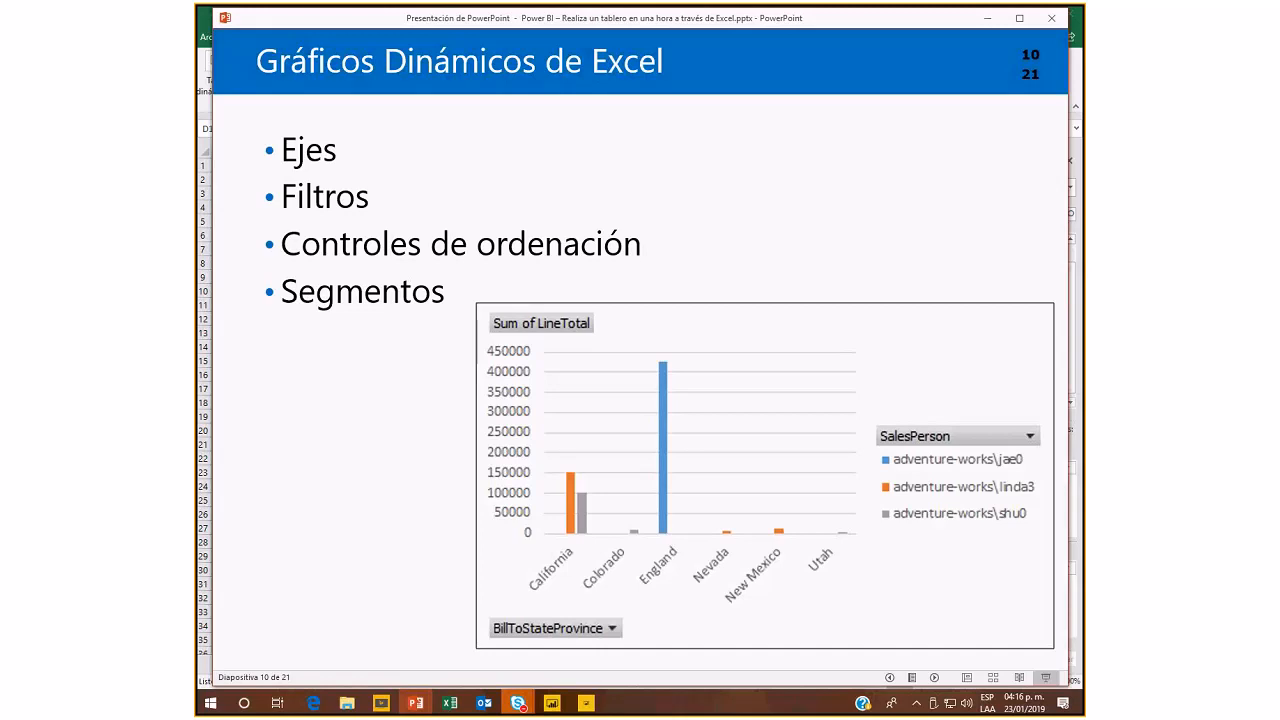
{"action": "key", "text": "alt+Tab"}
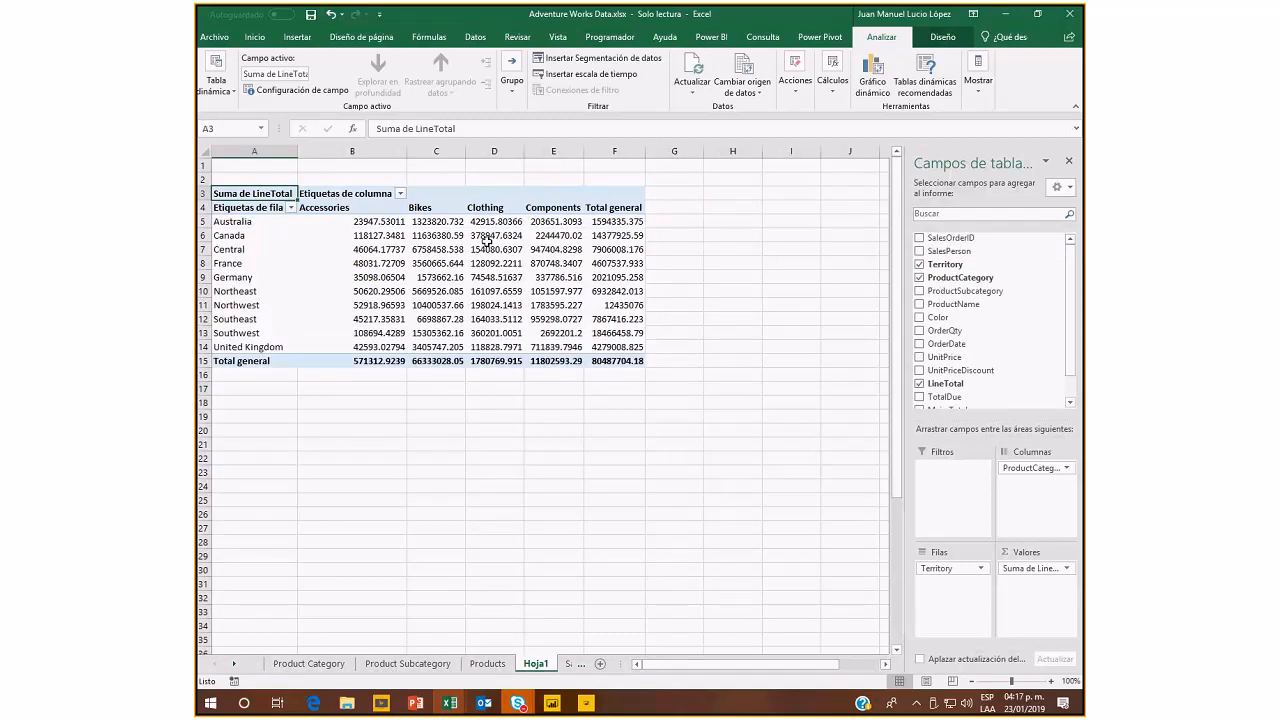
Insert a stacked column pivot chart based on the PivotTable of LineTotal by Territory and ProductCategory.
{"action": "left_click", "coordinate": [486, 247]}
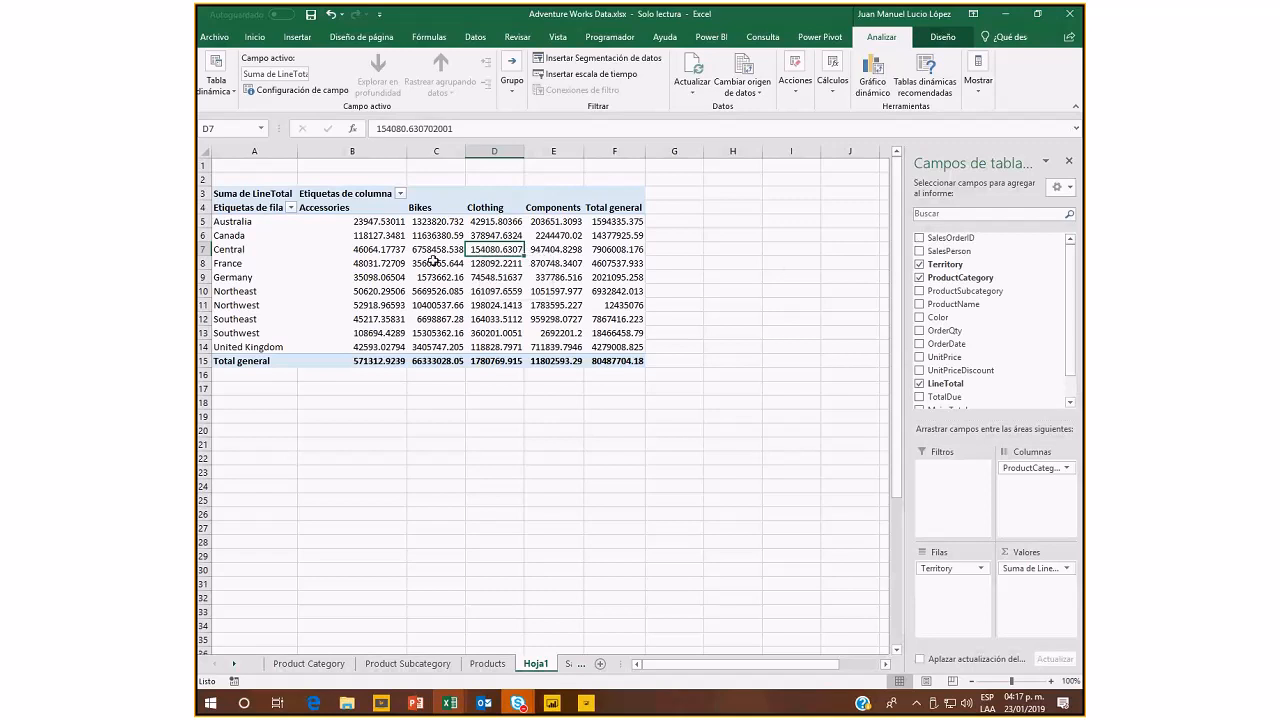
{"action": "left_click", "coordinate": [433, 259]}
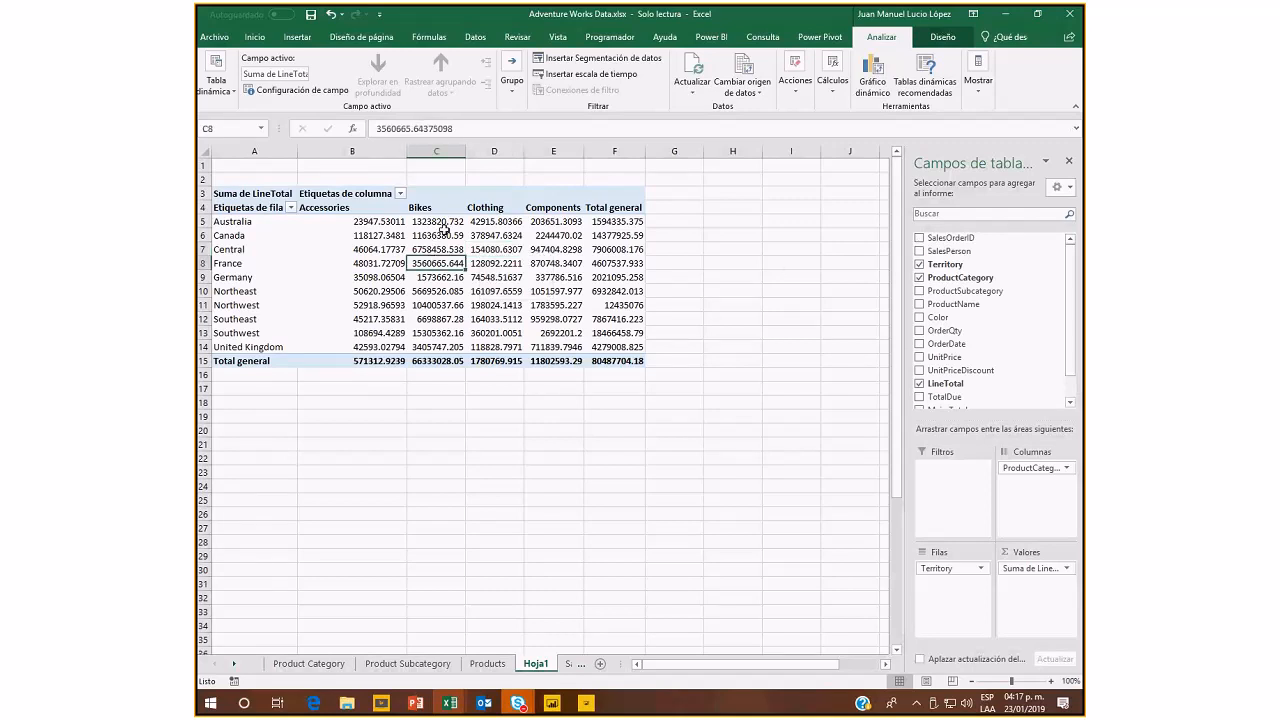
{"action": "left_click", "coordinate": [872, 75]}
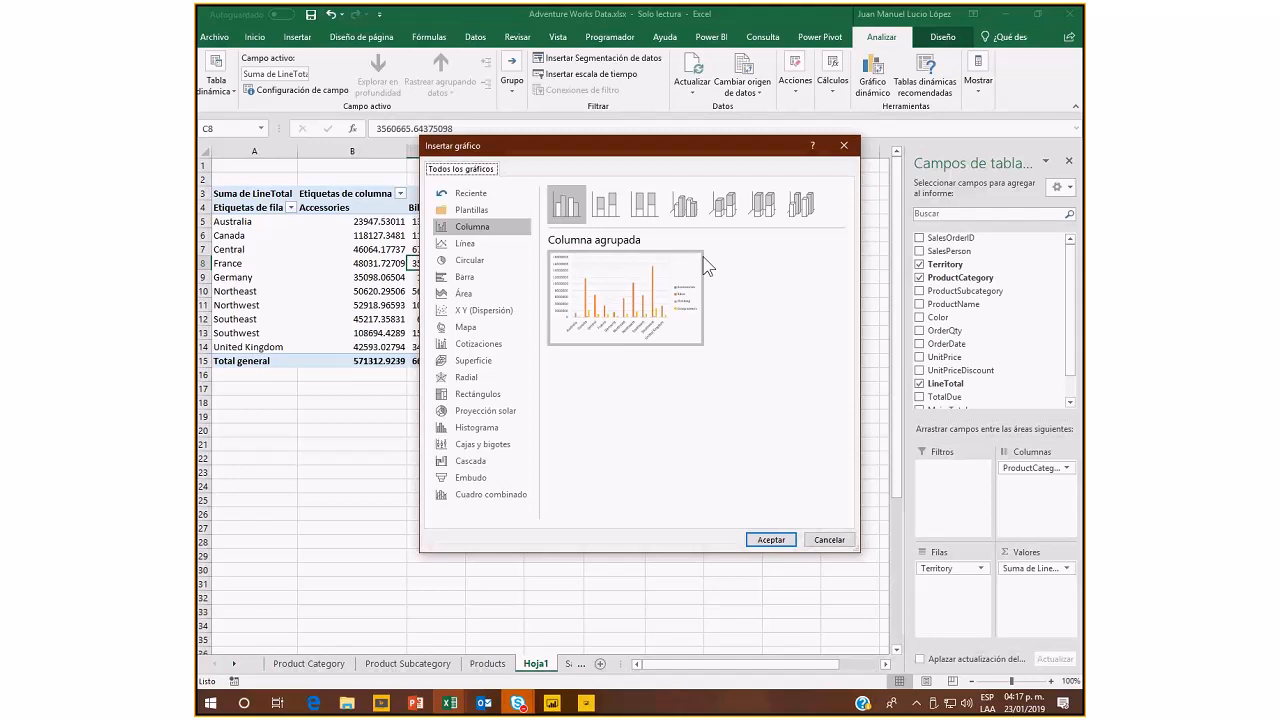
{"action": "left_click", "coordinate": [605, 205]}
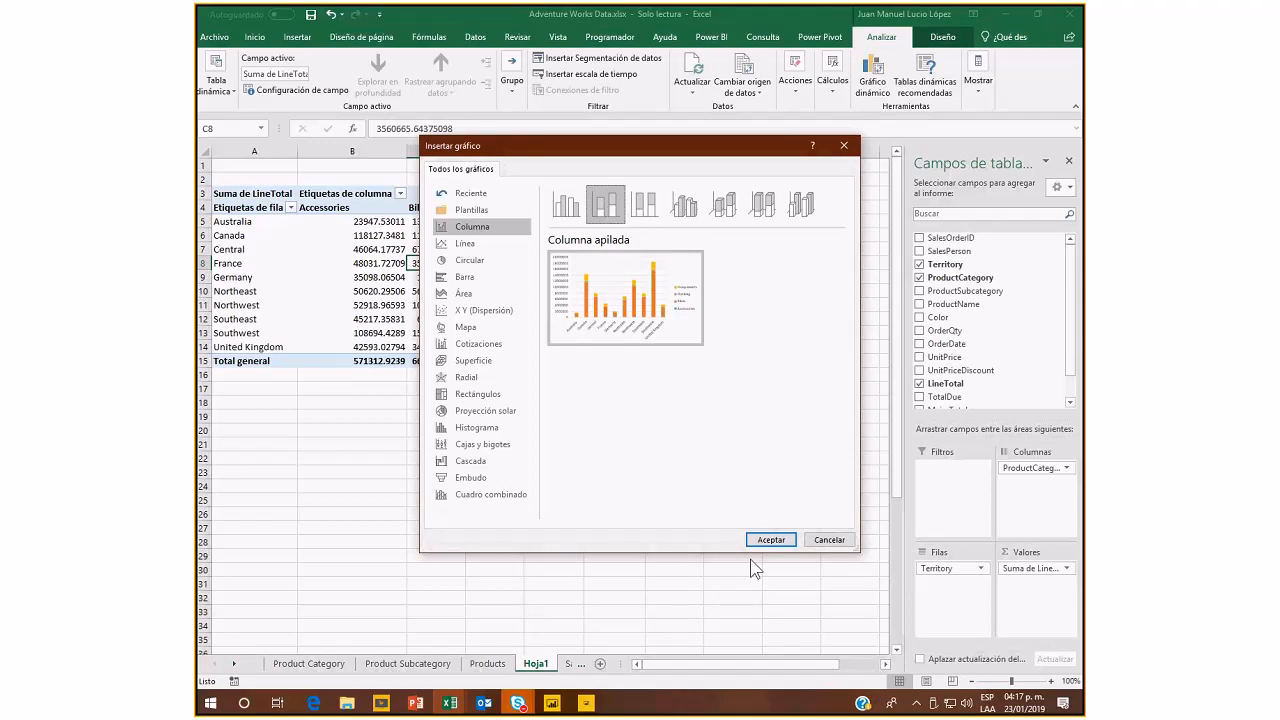
{"action": "mouse_move", "coordinate": [624, 304]}
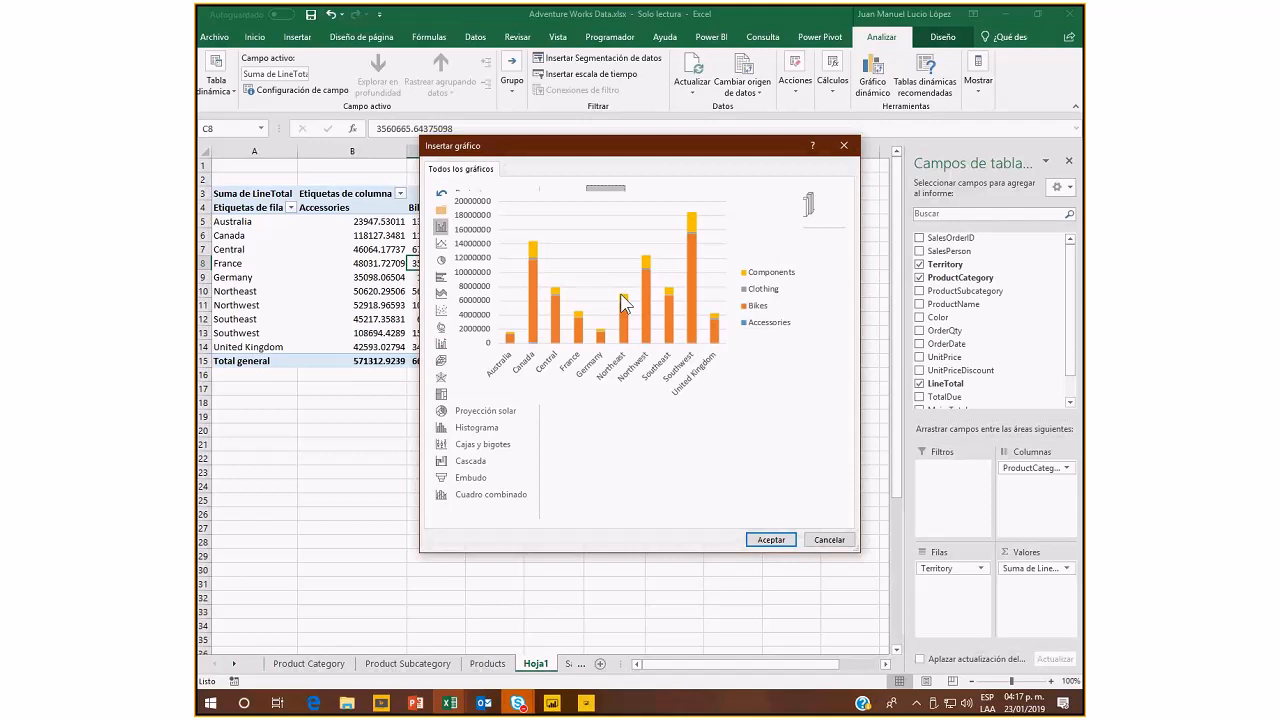
{"action": "left_click", "coordinate": [770, 539]}
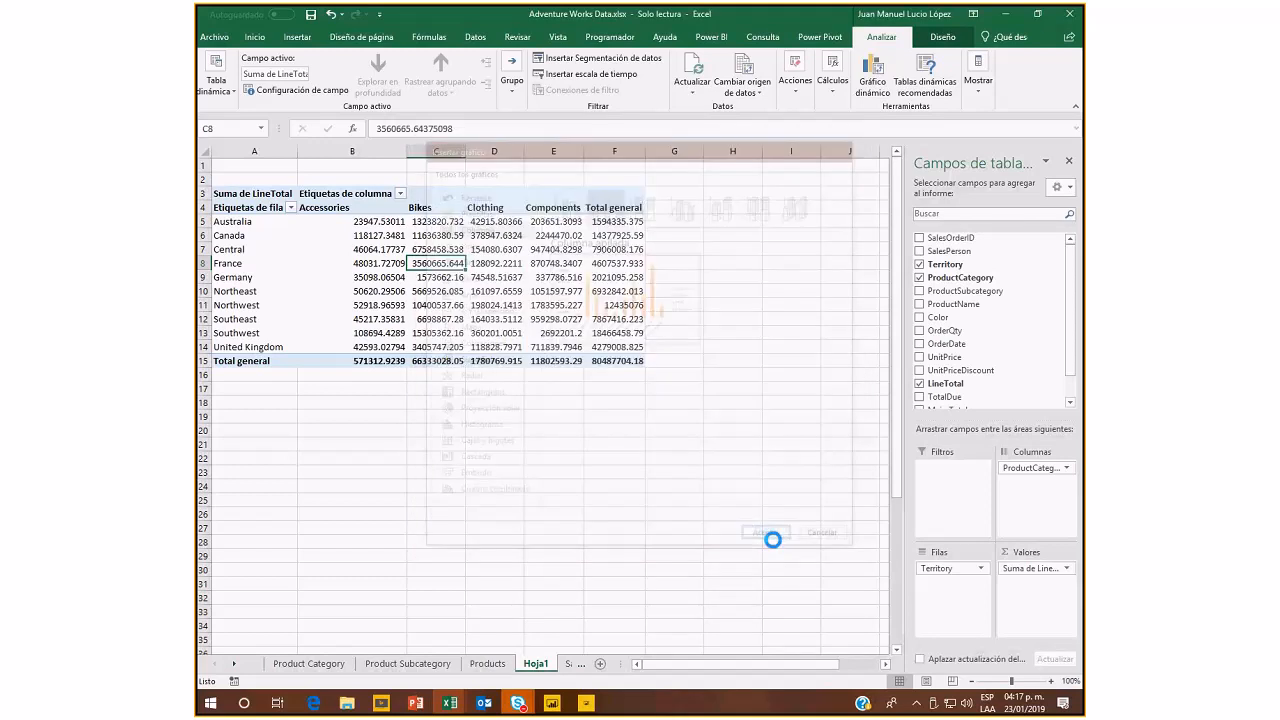
Move the pivot chart directly below the PivotTable and enlarge it to about 20 cm wide and 10.3 cm high.
{"action": "left_click_drag", "start_coordinate": [638, 323], "coordinate": [533, 381]}
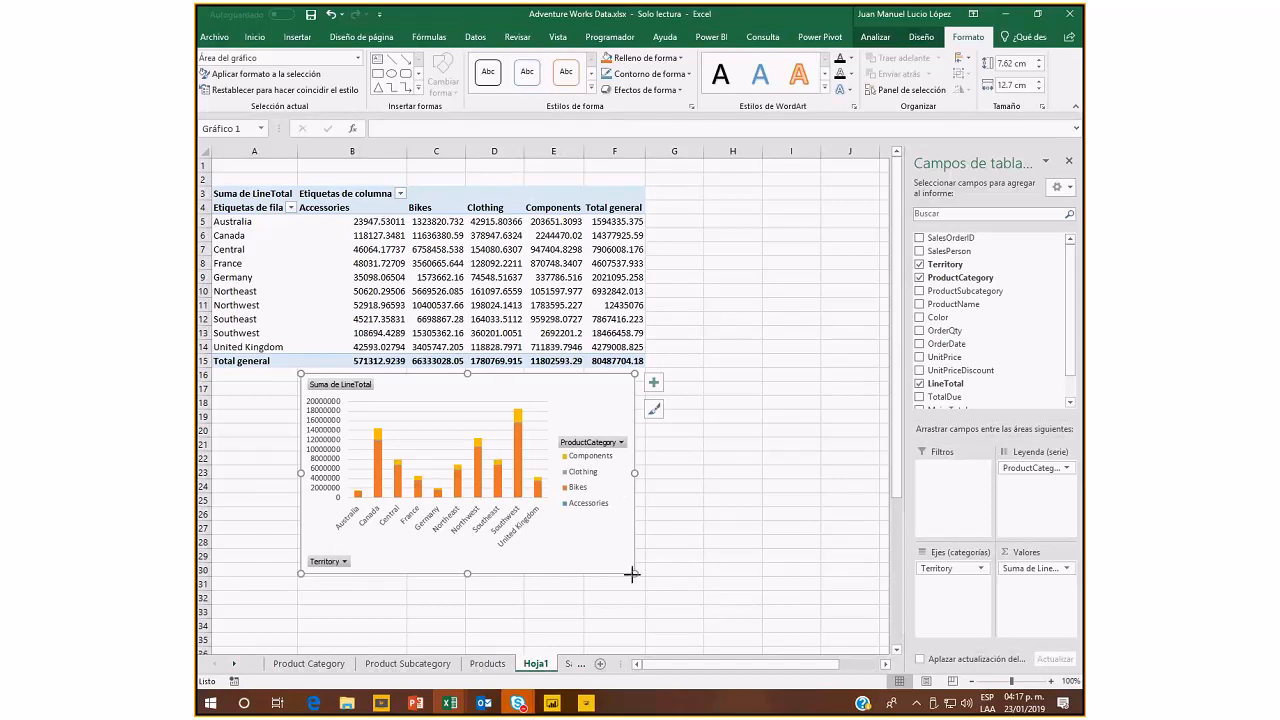
{"action": "left_click_drag", "start_coordinate": [632, 574], "coordinate": [823, 643]}
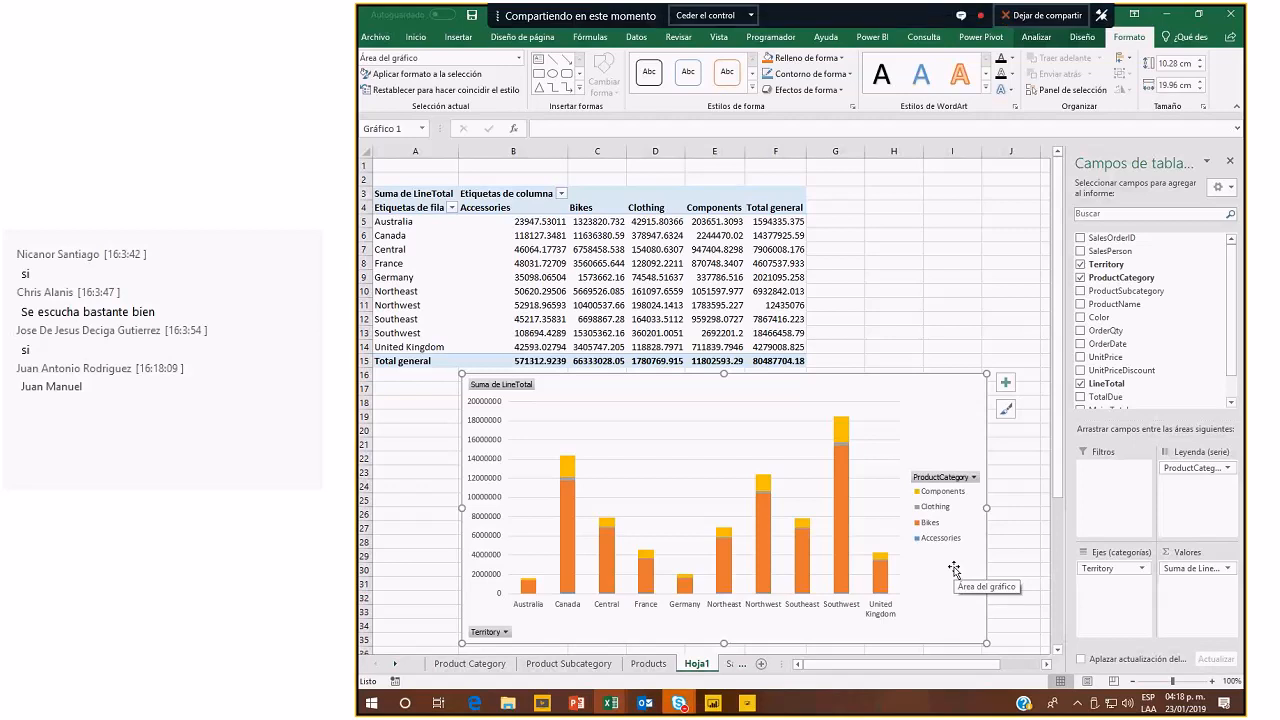
Switch to the PowerPoint presentation, advance to the slide on receiving data as a report, and return to the workbook.
{"action": "key", "text": "alt+Tab"}
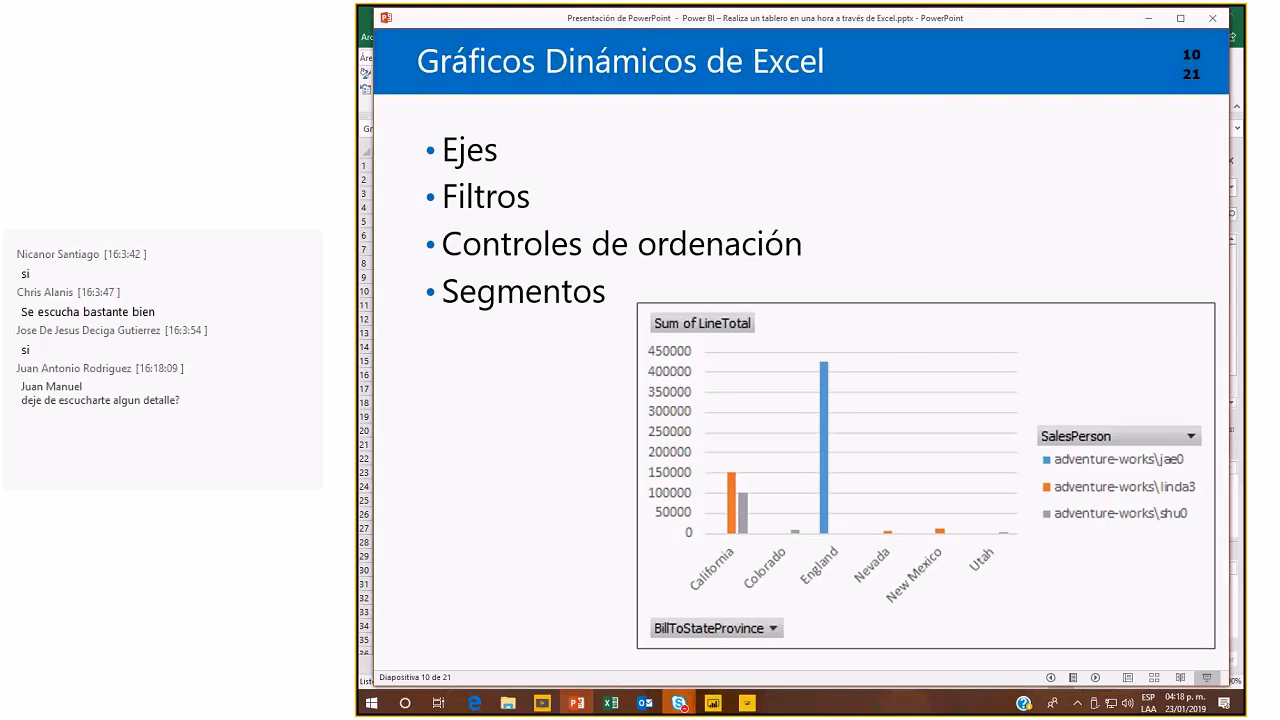
{"action": "key", "text": "Right"}
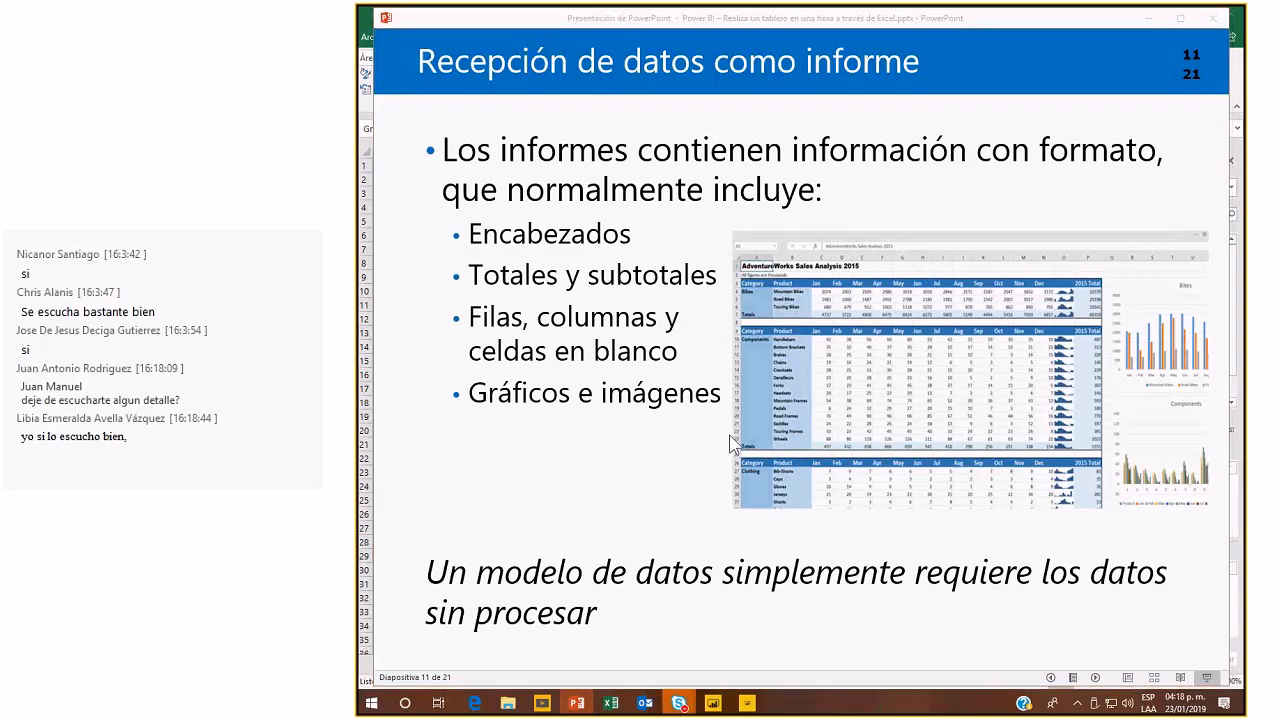
{"action": "key", "text": "alt+Tab"}
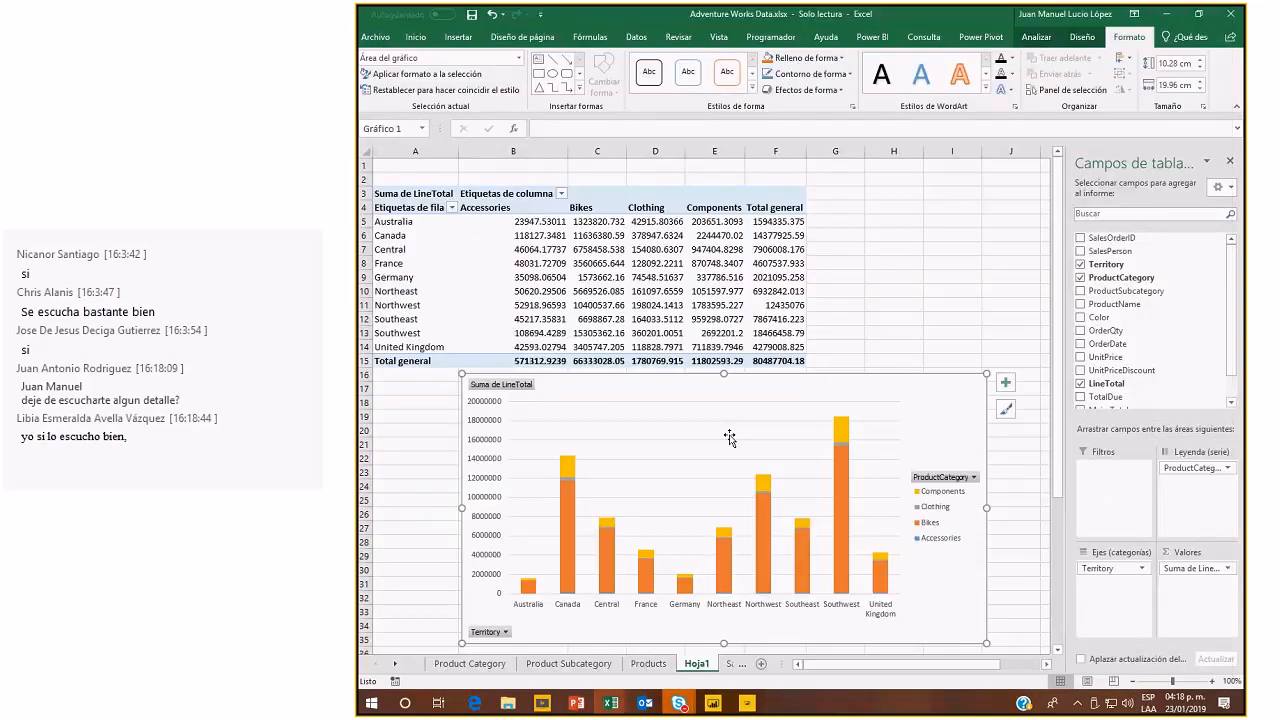
Move the PivotTable one column over so that it starts at cell B3 of the existing sheet Hoja1.
{"action": "key", "text": "Escape"}
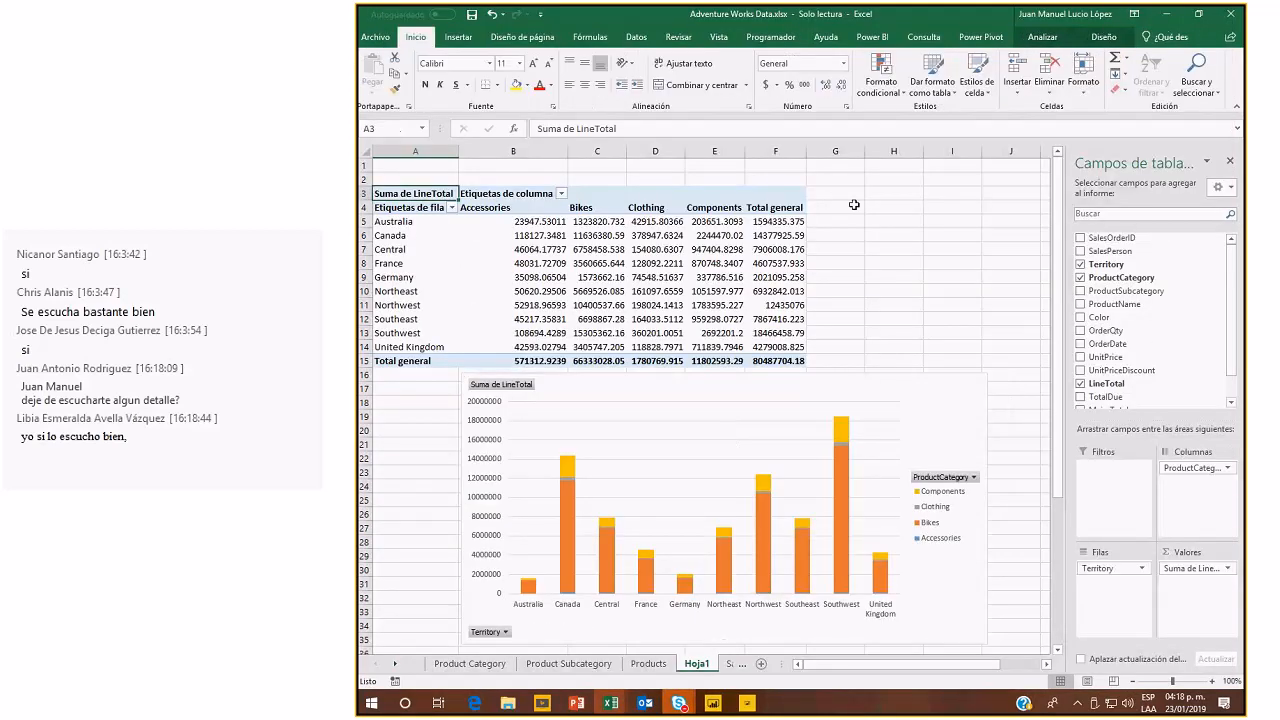
{"action": "left_click", "coordinate": [1042, 37]}
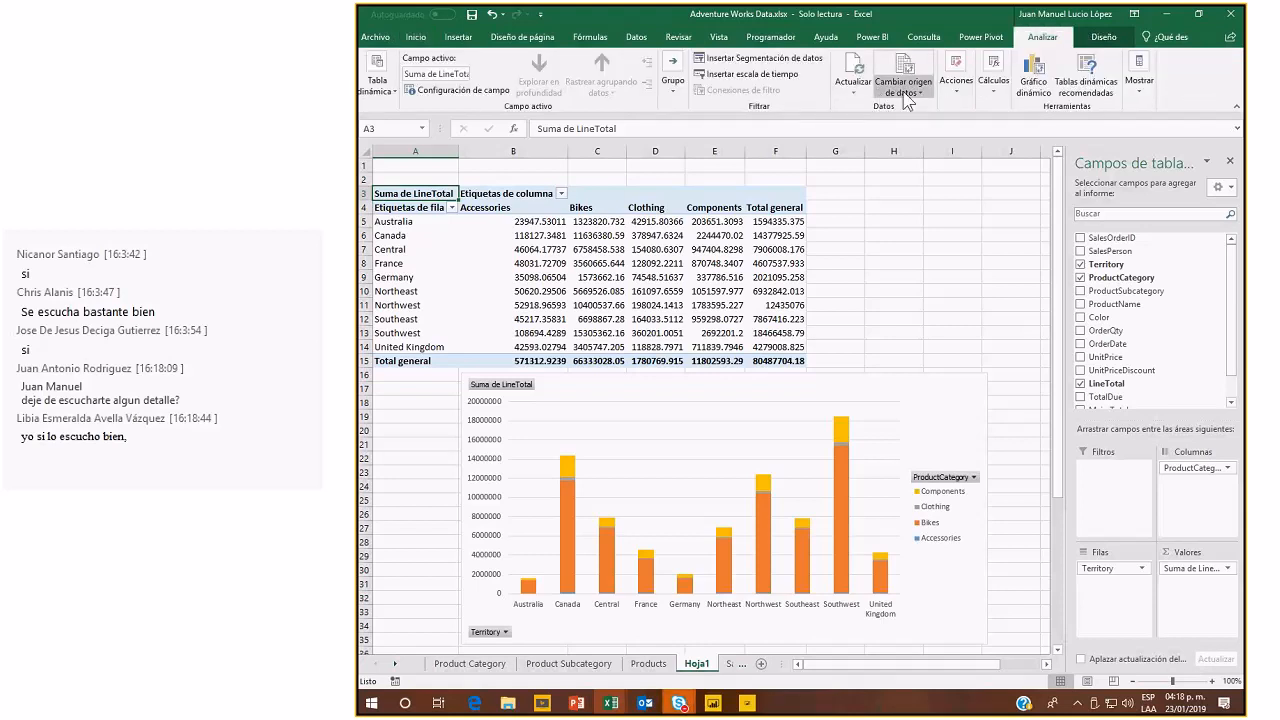
{"action": "left_click", "coordinate": [956, 82]}
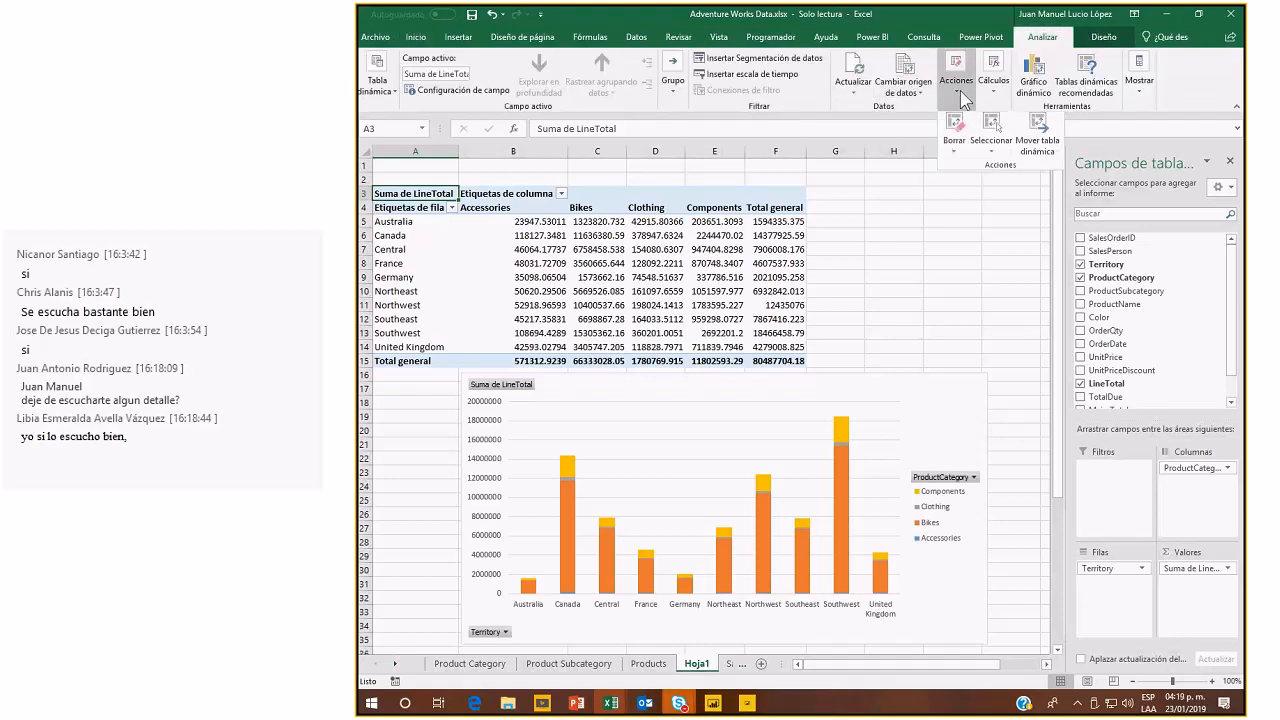
{"action": "left_click", "coordinate": [1037, 148]}
{"action": "left_click", "coordinate": [532, 179]}
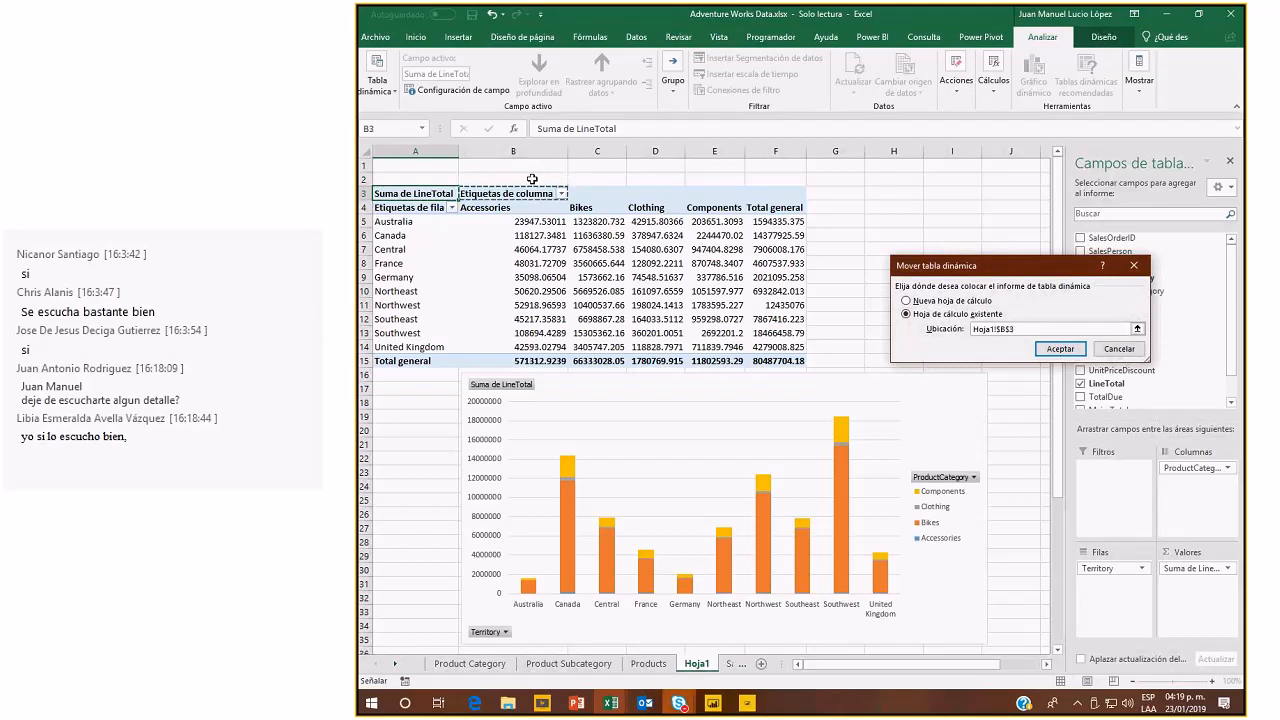
{"action": "key", "text": "Return"}
Replace Territory with SalesPerson in the PivotTable rows and move the pivot chart below the longer table.
{"action": "left_click", "coordinate": [775, 263]}
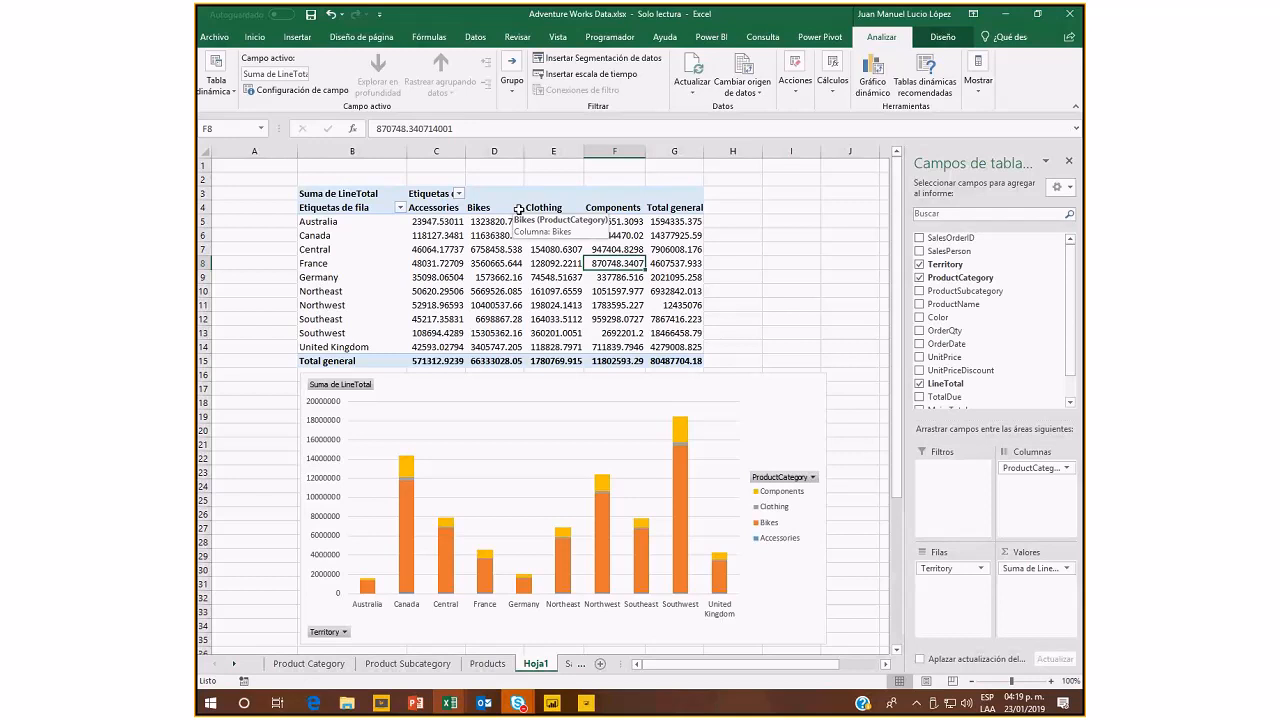
{"action": "left_click", "coordinate": [919, 263]}
{"action": "left_click", "coordinate": [919, 251]}
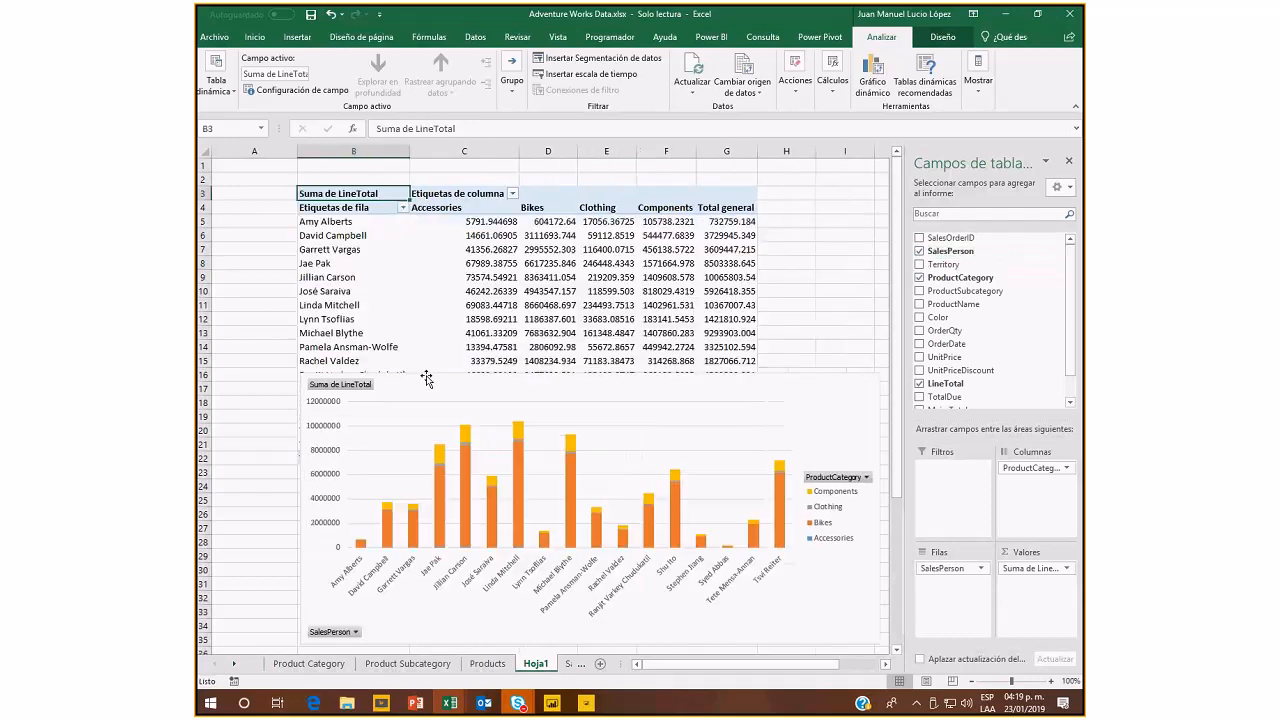
{"action": "left_click_drag", "start_coordinate": [456, 385], "coordinate": [456, 483]}
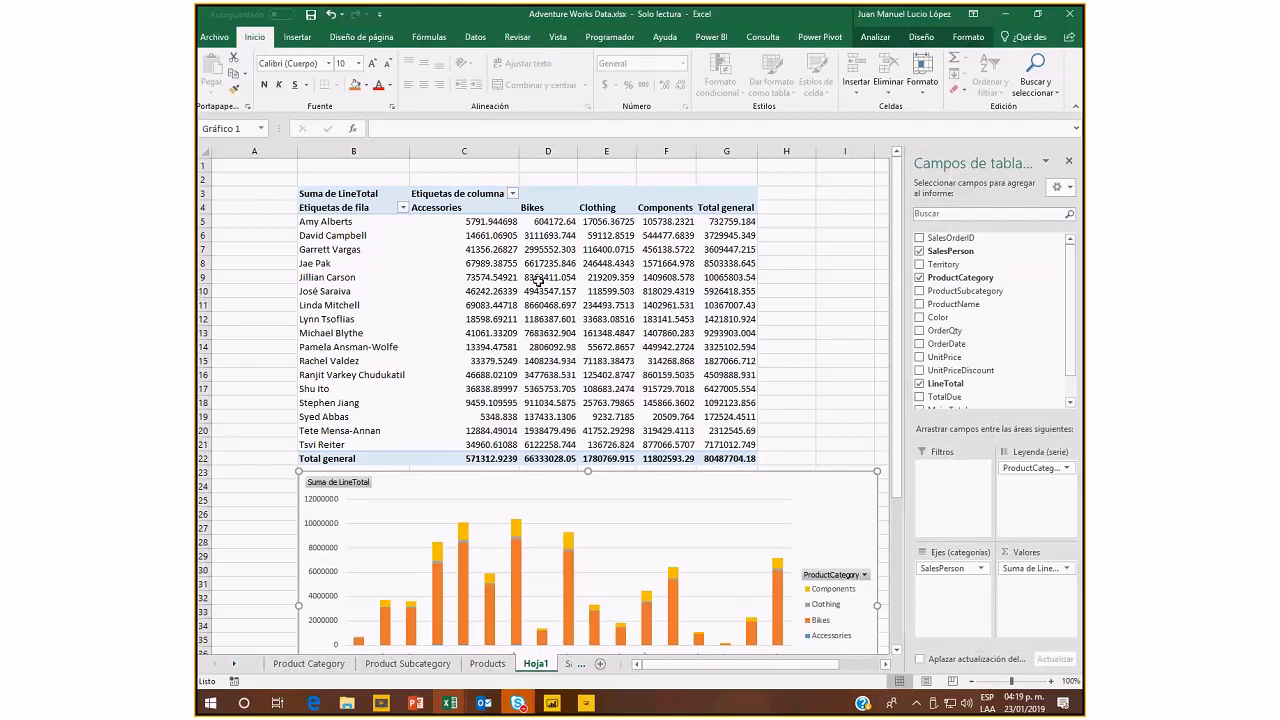
Examine the sorting and filtering options for the row and column labels in the PivotTable and for ProductCategory and SalesPerson in the chart.
{"action": "mouse_move", "coordinate": [539, 283]}
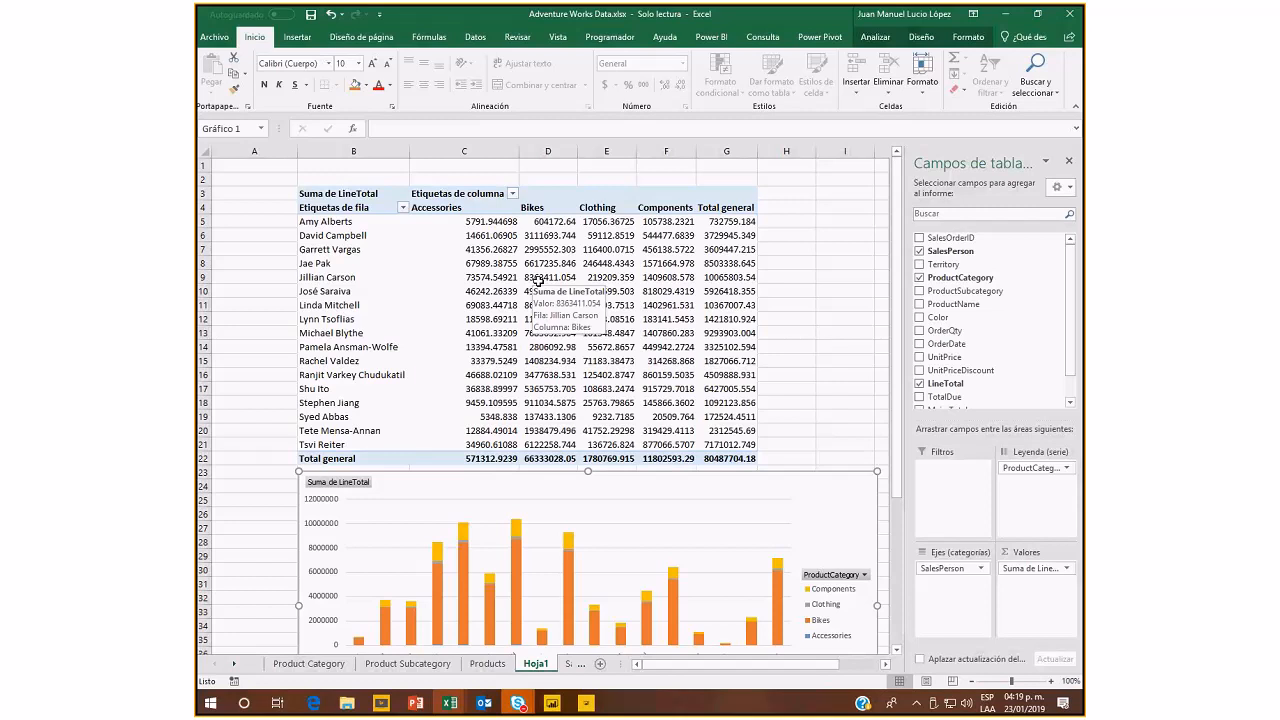
{"action": "left_click", "coordinate": [403, 208]}
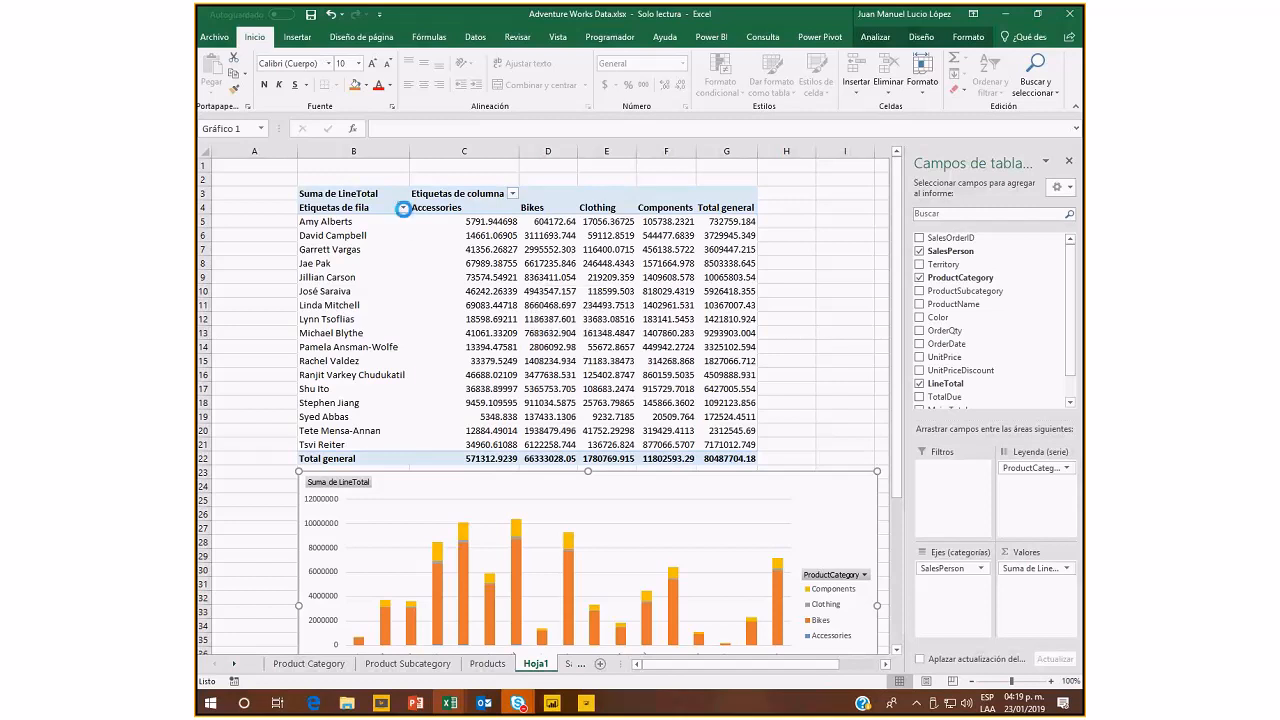
{"action": "left_click", "coordinate": [404, 212]}
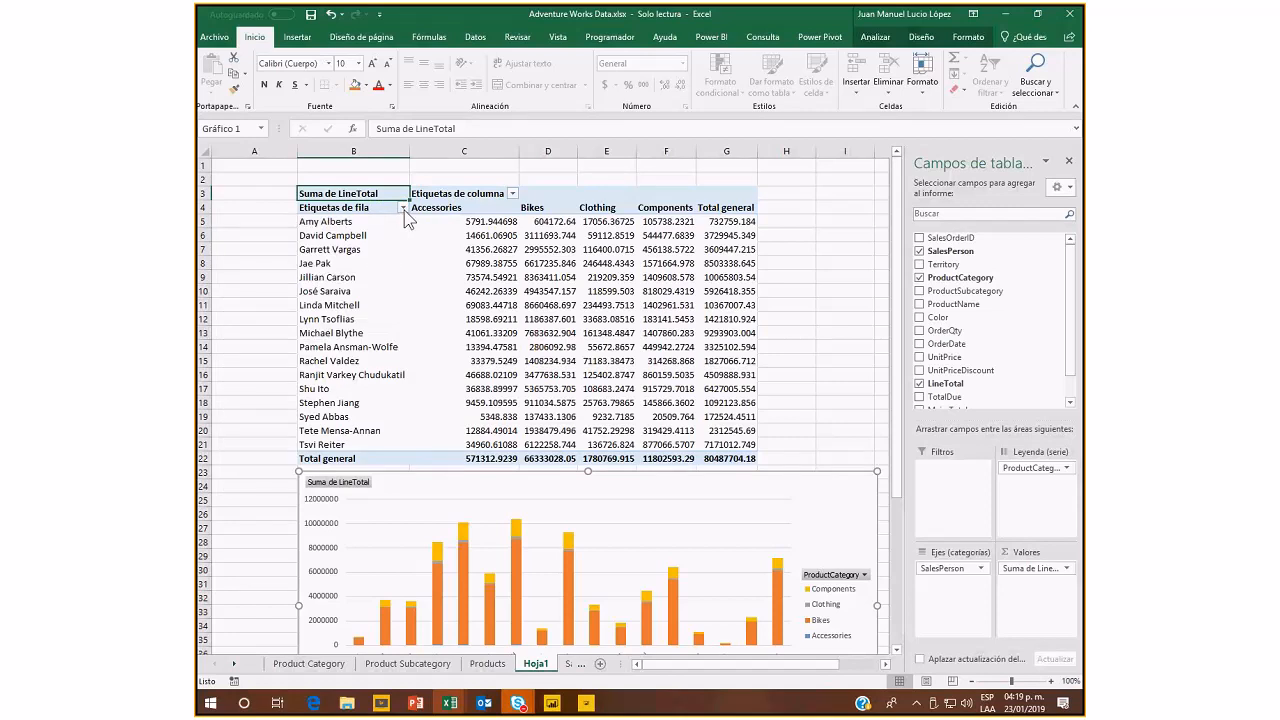
{"action": "left_click", "coordinate": [512, 194]}
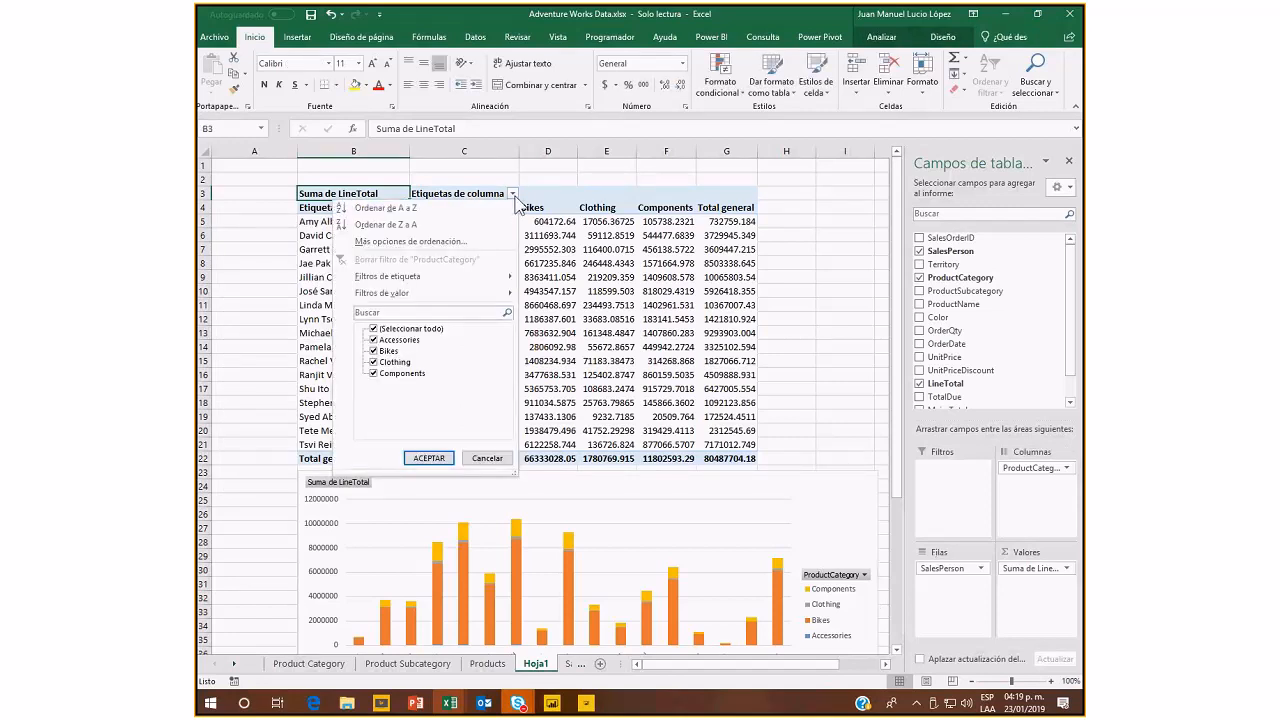
{"action": "left_click", "coordinate": [515, 197]}
{"action": "scroll", "coordinate": [593, 384], "scroll_direction": "down", "scroll_amount": 4}
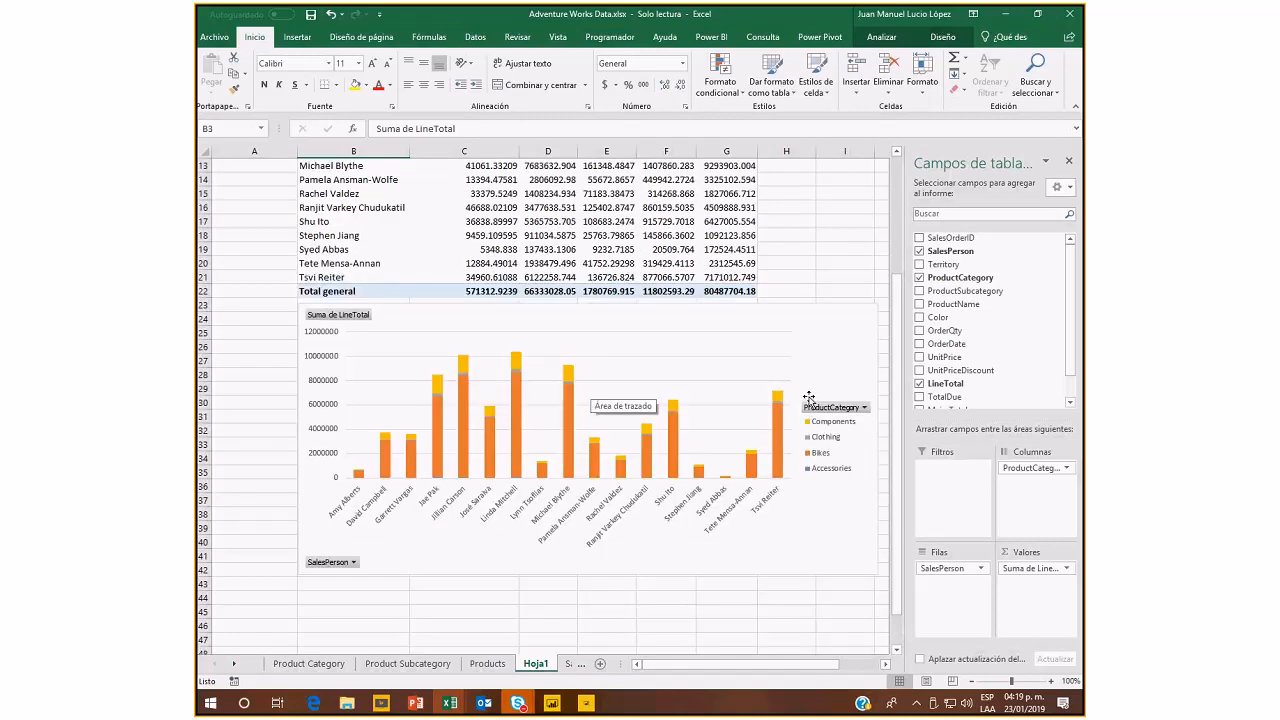
{"action": "left_click", "coordinate": [864, 408]}
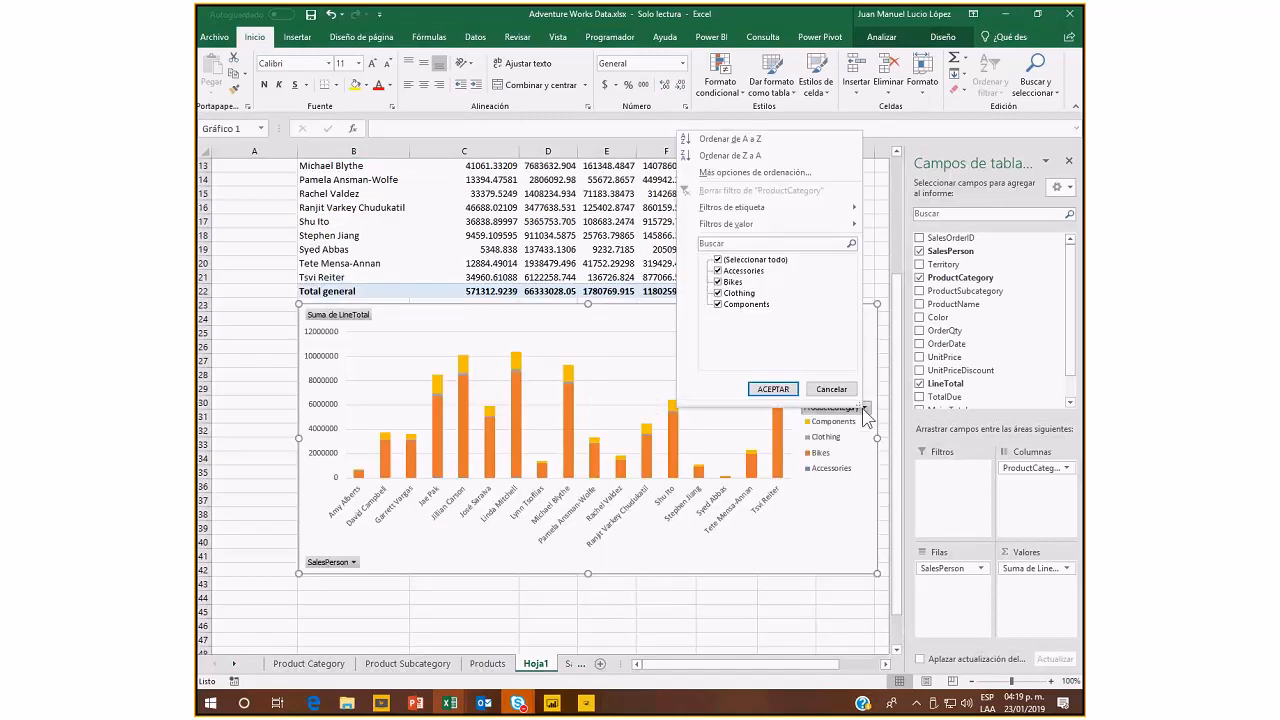
{"action": "left_click", "coordinate": [862, 408]}
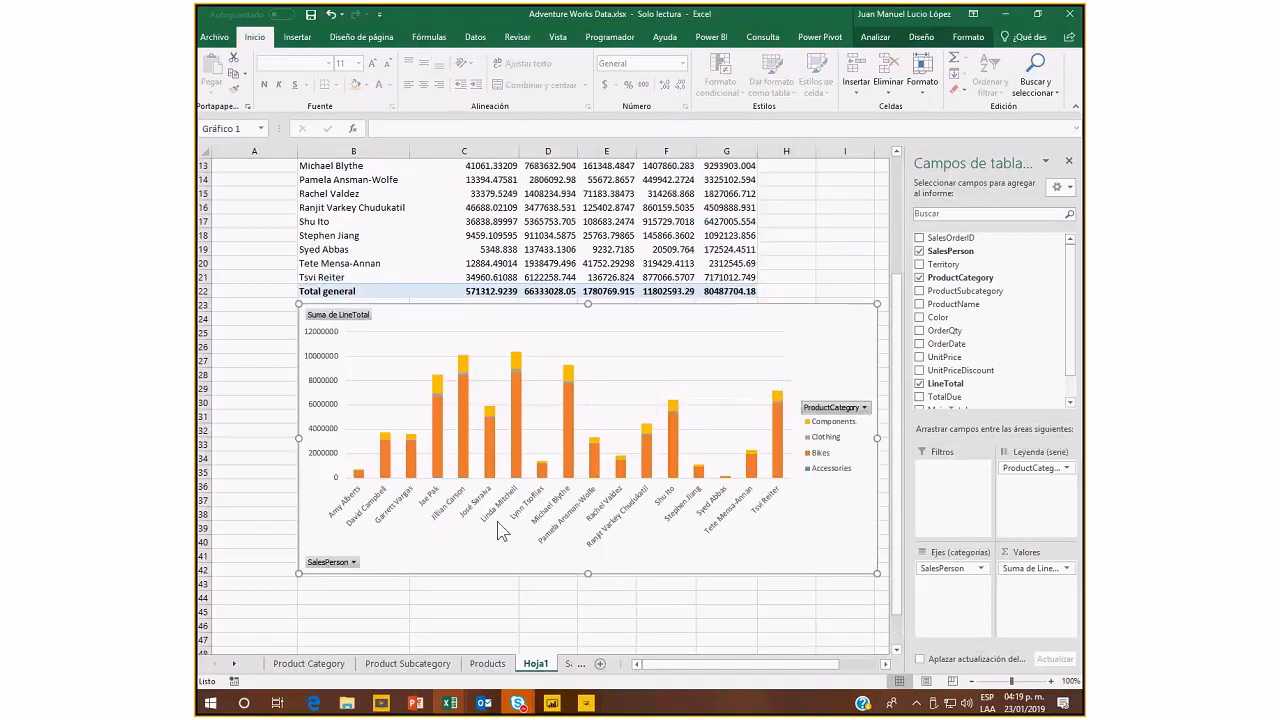
{"action": "left_click", "coordinate": [355, 564]}
{"action": "left_click", "coordinate": [347, 543]}
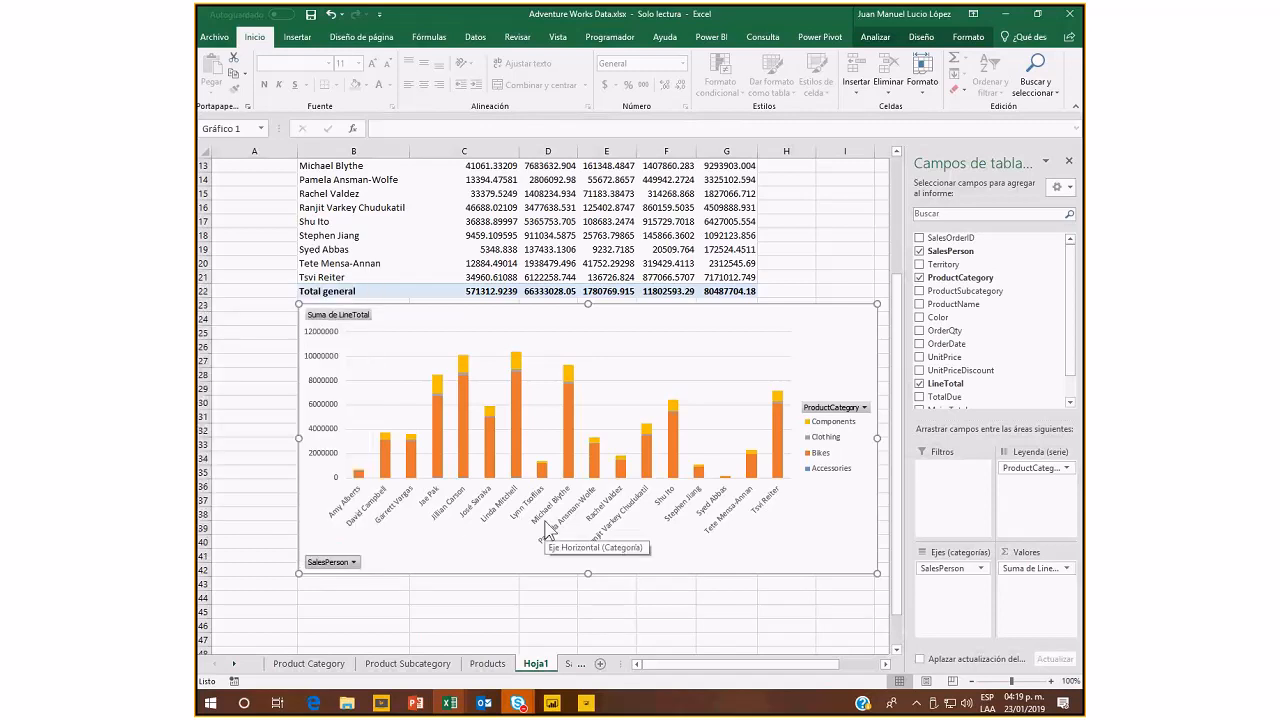
Insert slicers for Territory, ProductCategory, ProductSubcategory and Color, and place the Territory and ProductCategory slicers side by side.
{"action": "scroll", "coordinate": [546, 528], "scroll_direction": "up", "scroll_amount": 4}
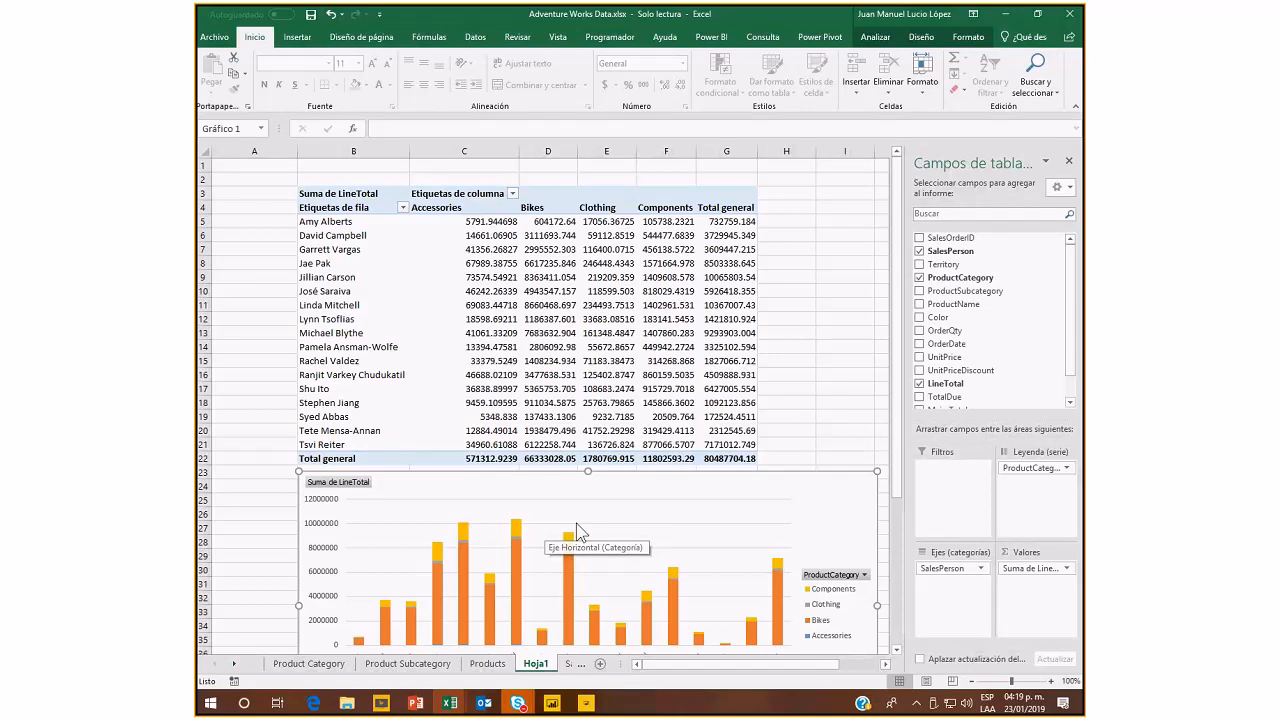
{"action": "left_click", "coordinate": [548, 333]}
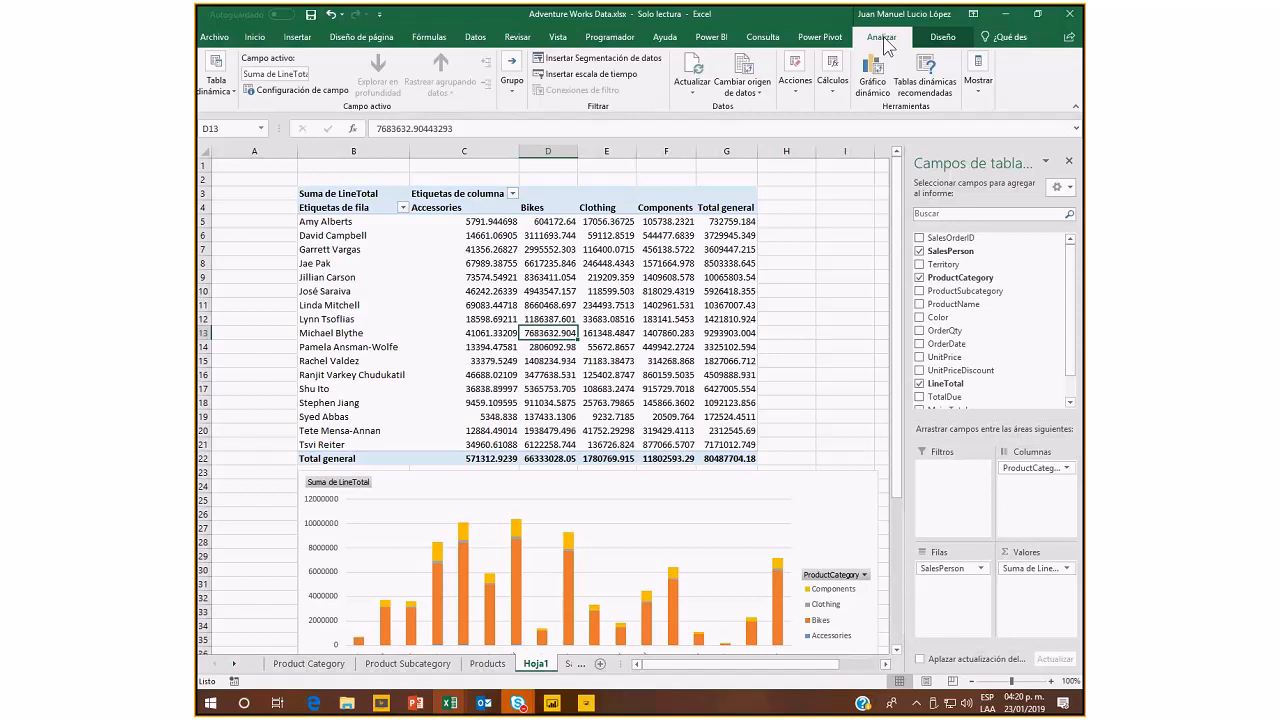
{"action": "left_click", "coordinate": [595, 61]}
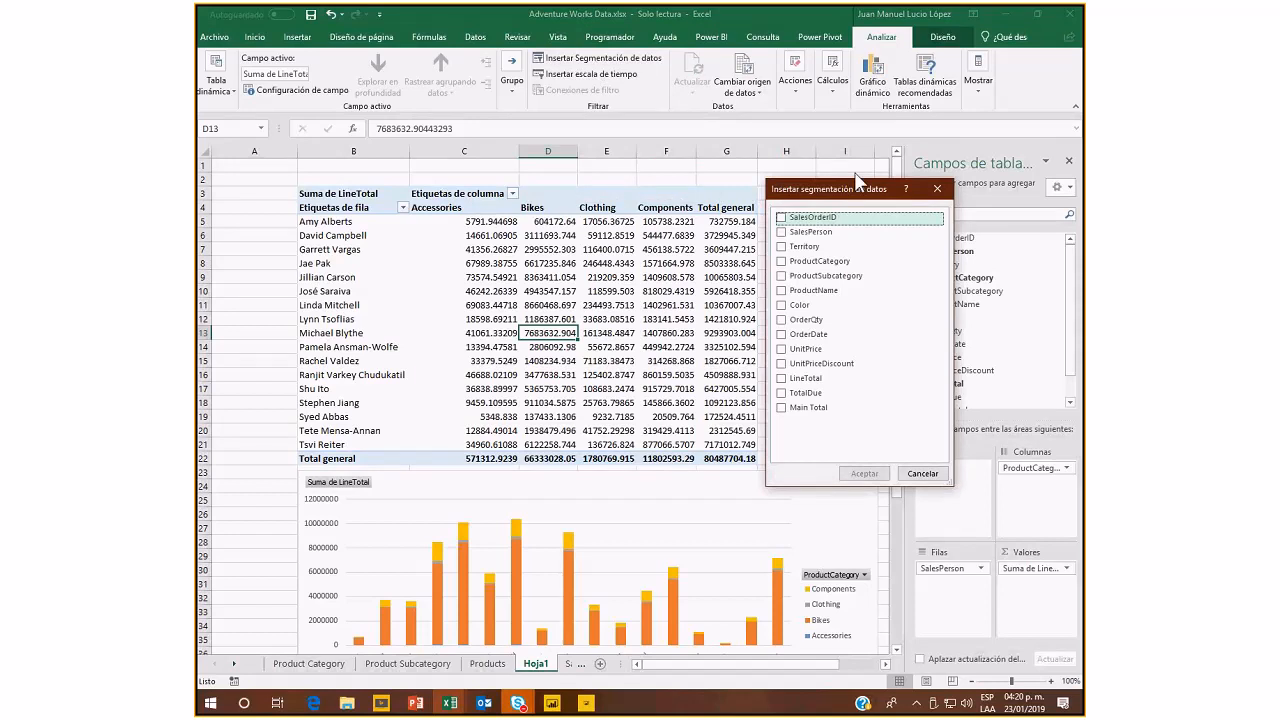
{"action": "left_click_drag", "start_coordinate": [857, 180], "coordinate": [788, 195]}
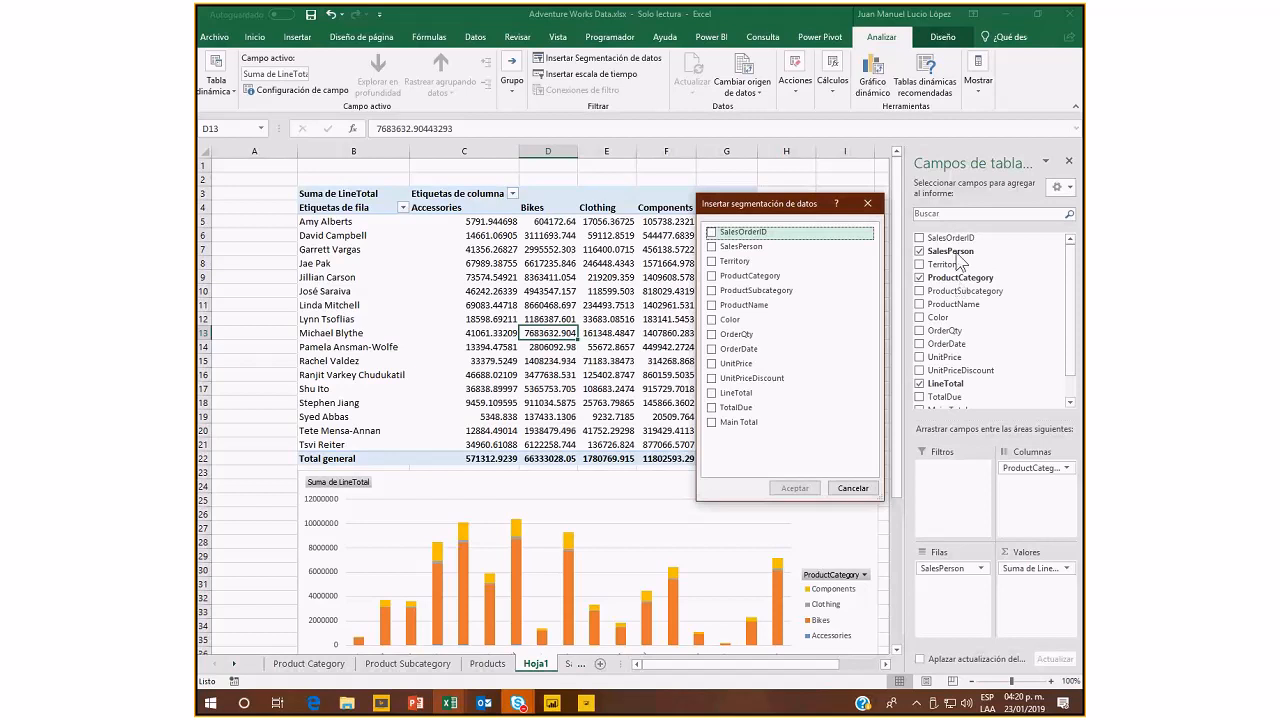
{"action": "left_click", "coordinate": [711, 264]}
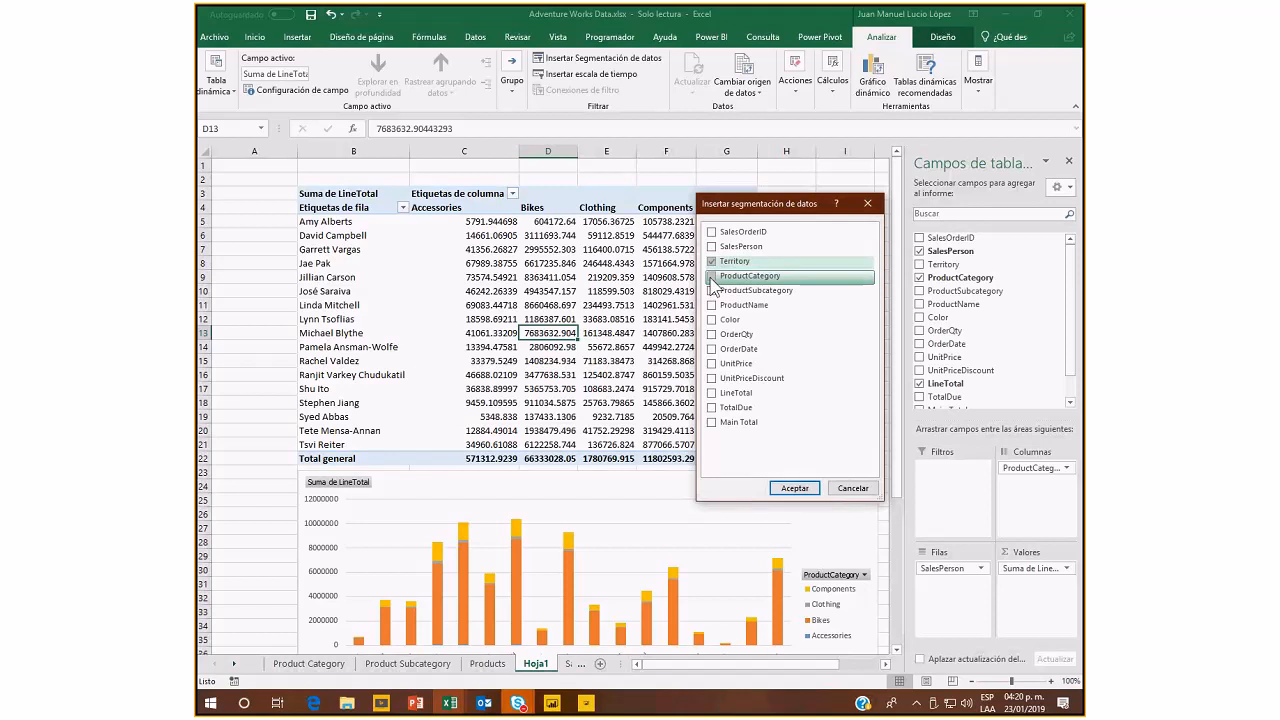
{"action": "left_click", "coordinate": [711, 278]}
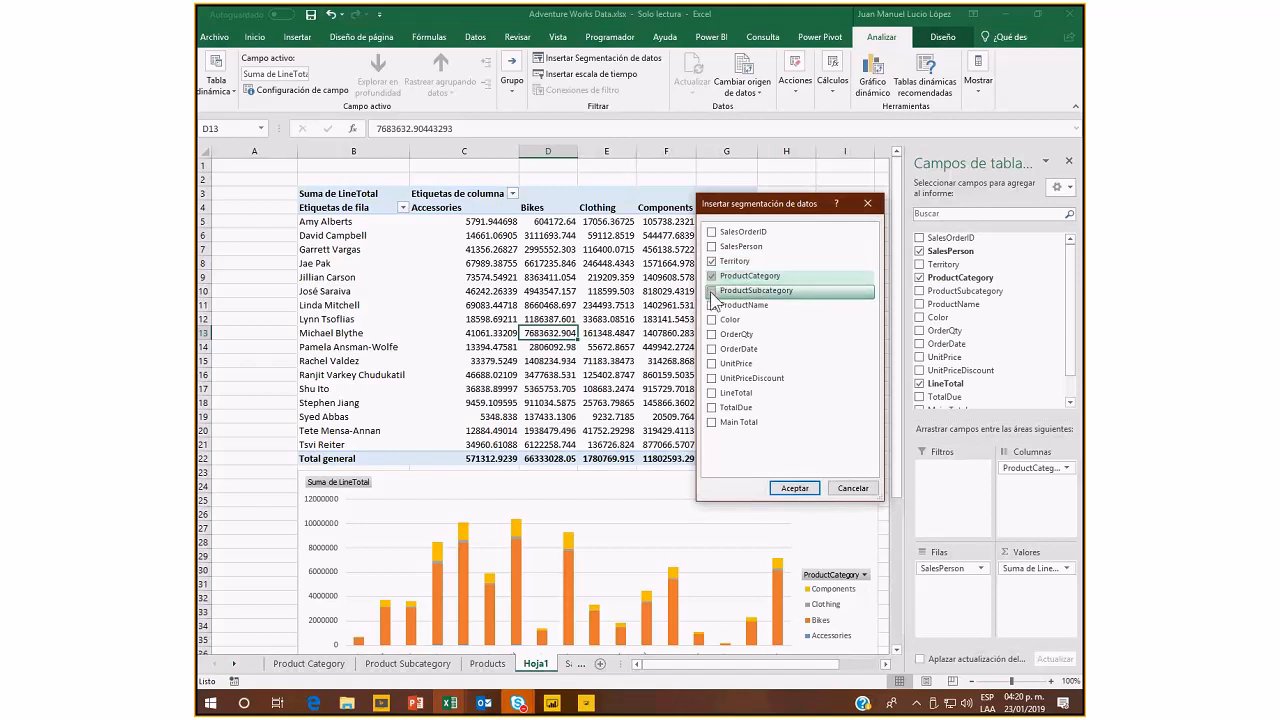
{"action": "left_click", "coordinate": [711, 291]}
{"action": "left_click", "coordinate": [713, 321]}
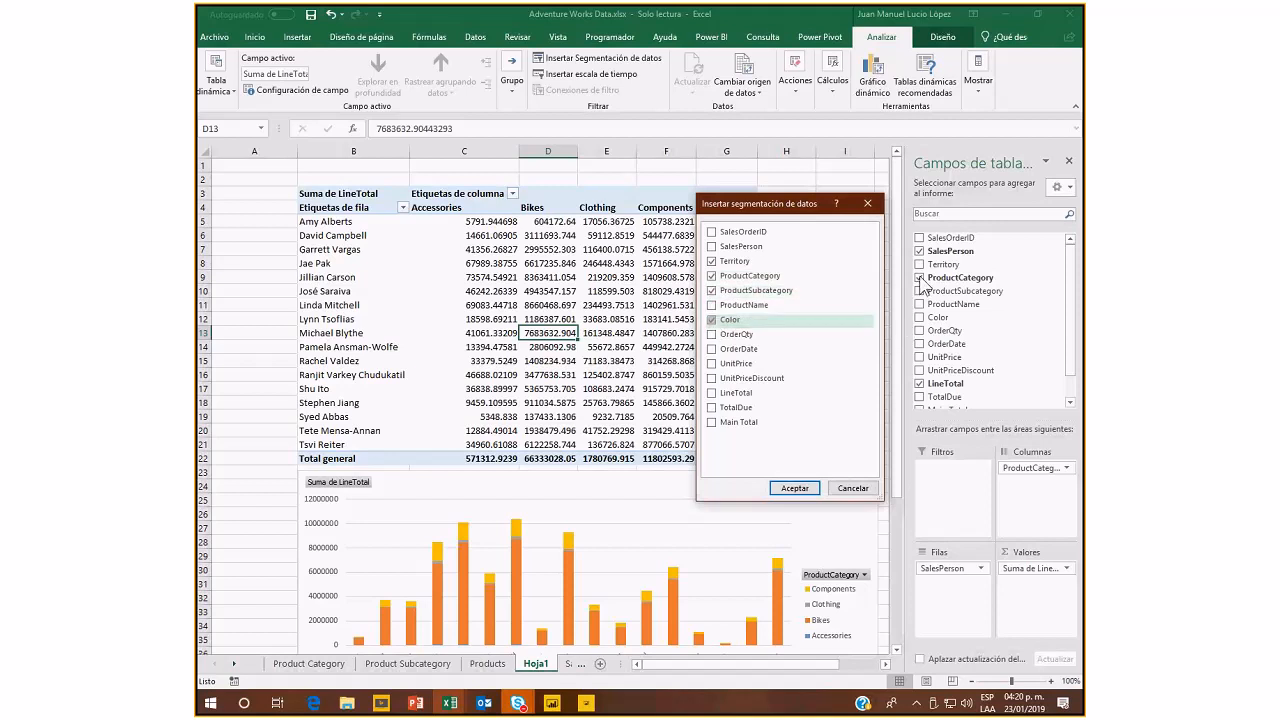
{"action": "left_click", "coordinate": [800, 488]}
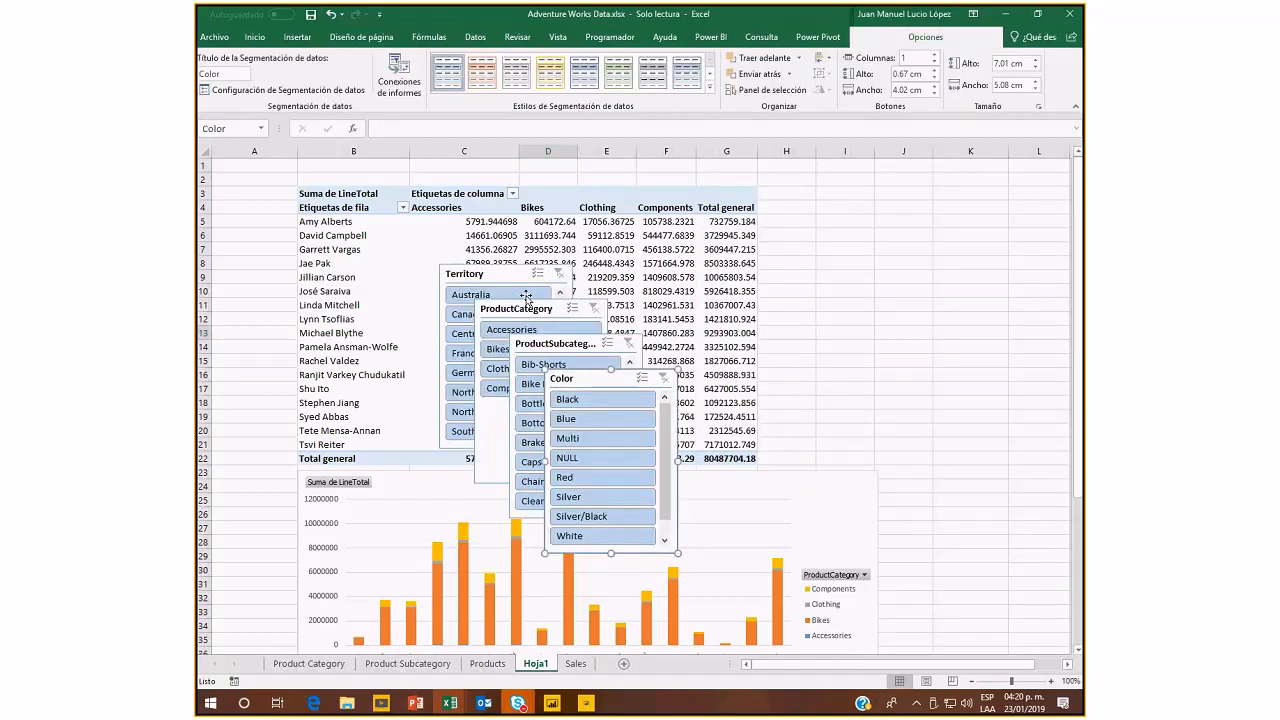
{"action": "left_click_drag", "start_coordinate": [526, 296], "coordinate": [445, 198]}
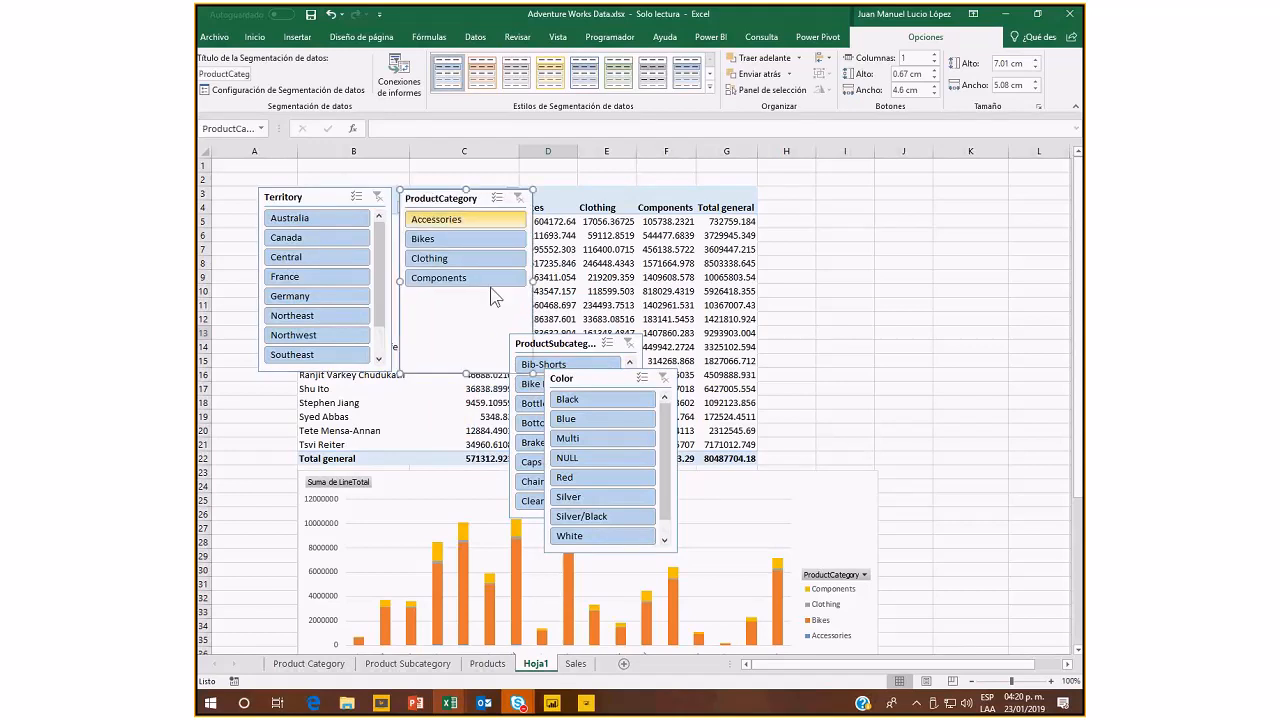
Replace ProductCategory with ProductName as the column field of the PivotTable.
{"action": "left_click", "coordinate": [578, 307]}
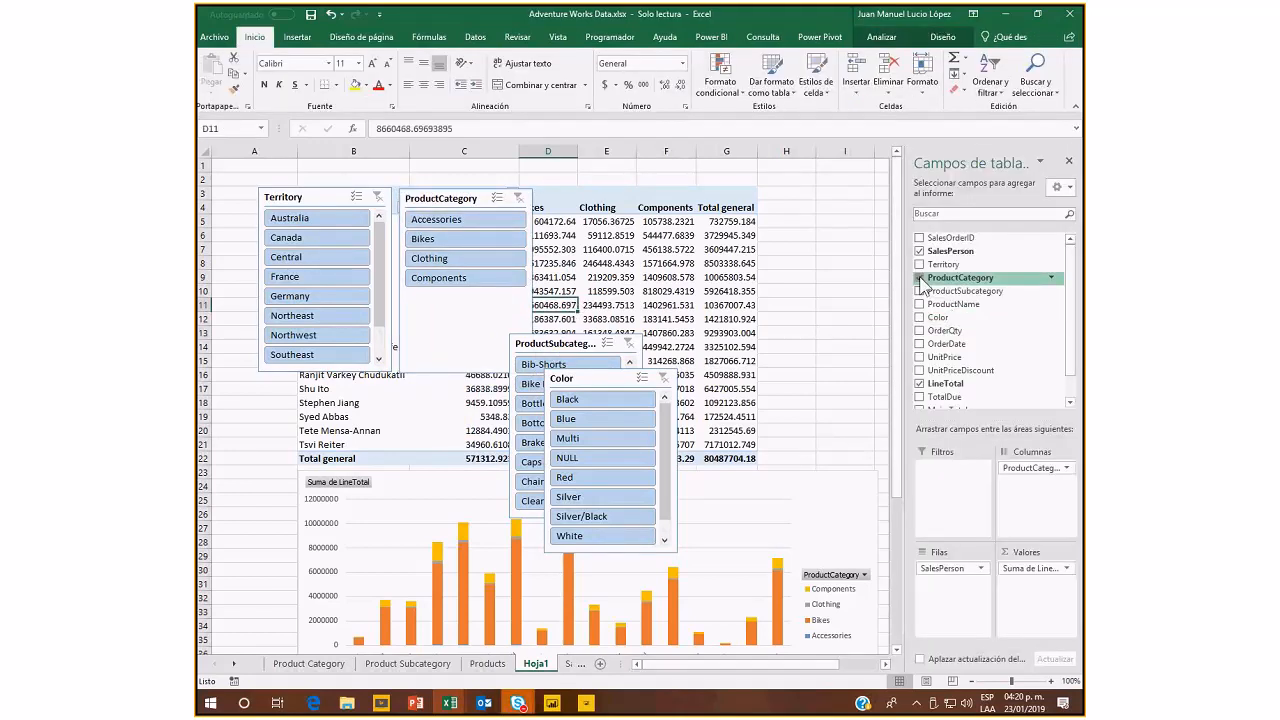
{"action": "left_click", "coordinate": [919, 278]}
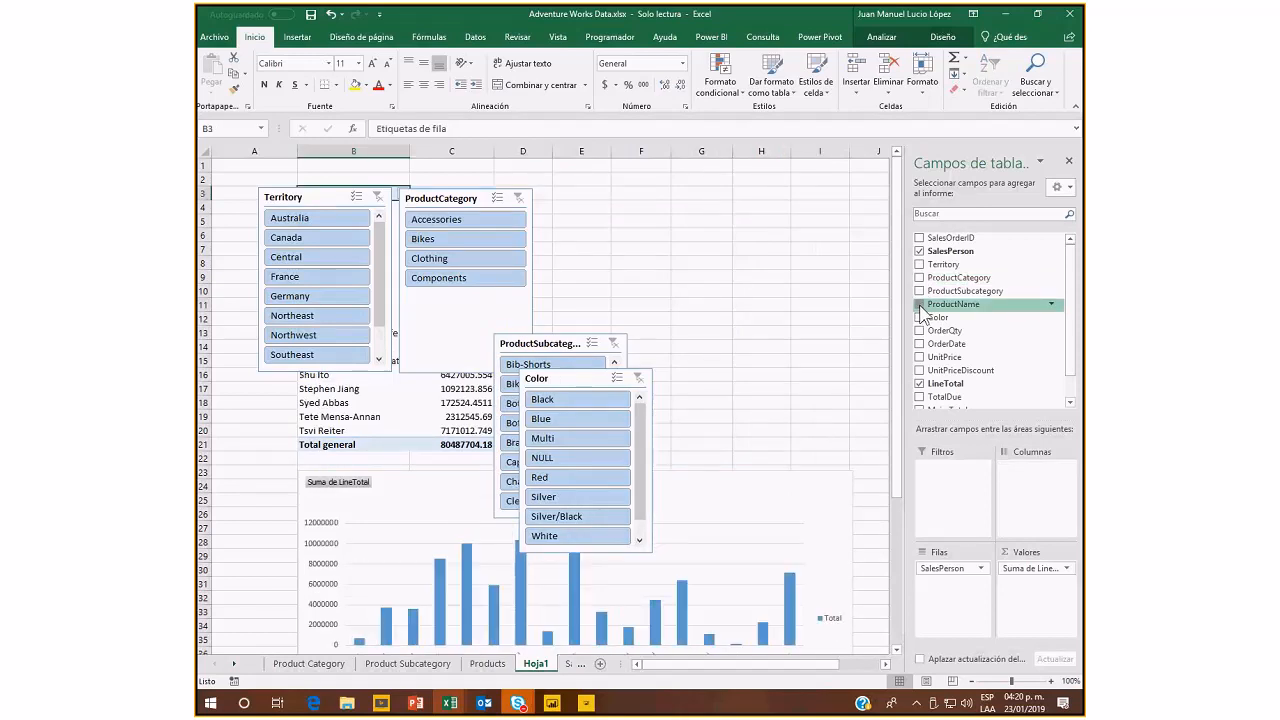
{"action": "left_click", "coordinate": [919, 305]}
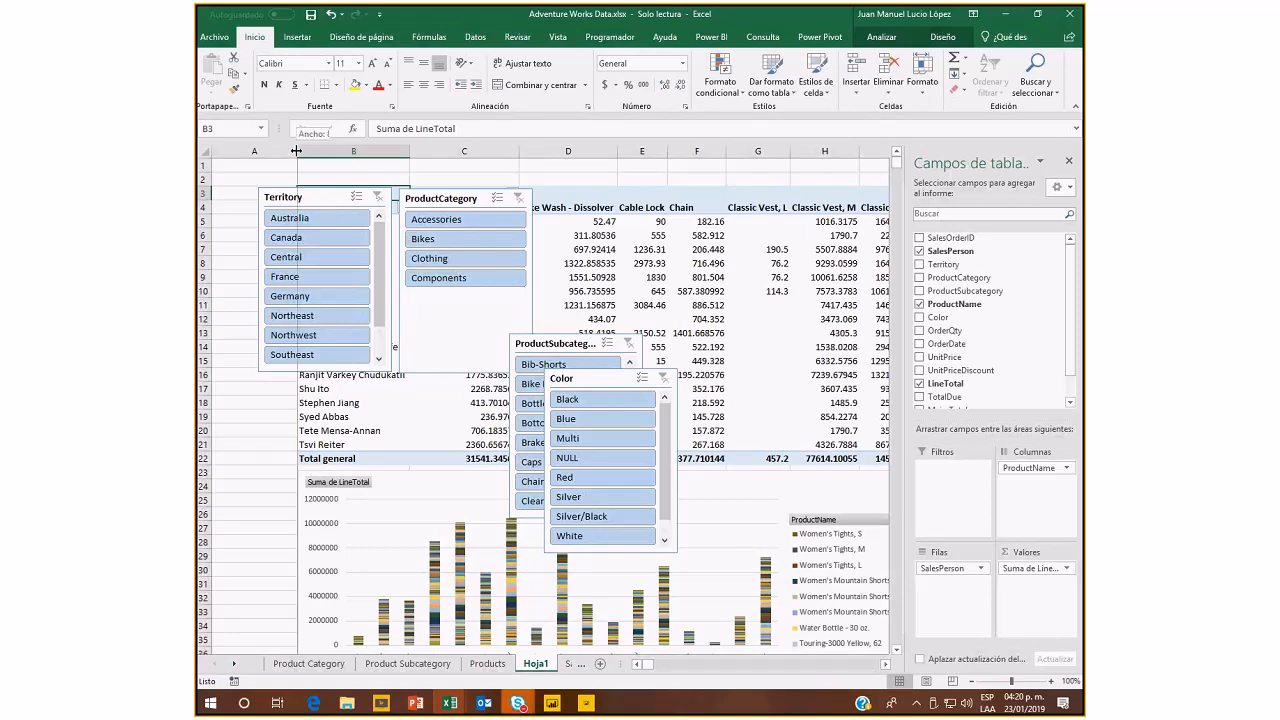
Widen column A and stack the Territory and ProductCategory slicers in it beside the PivotTable.
{"action": "left_click_drag", "start_coordinate": [294, 152], "coordinate": [363, 152]}
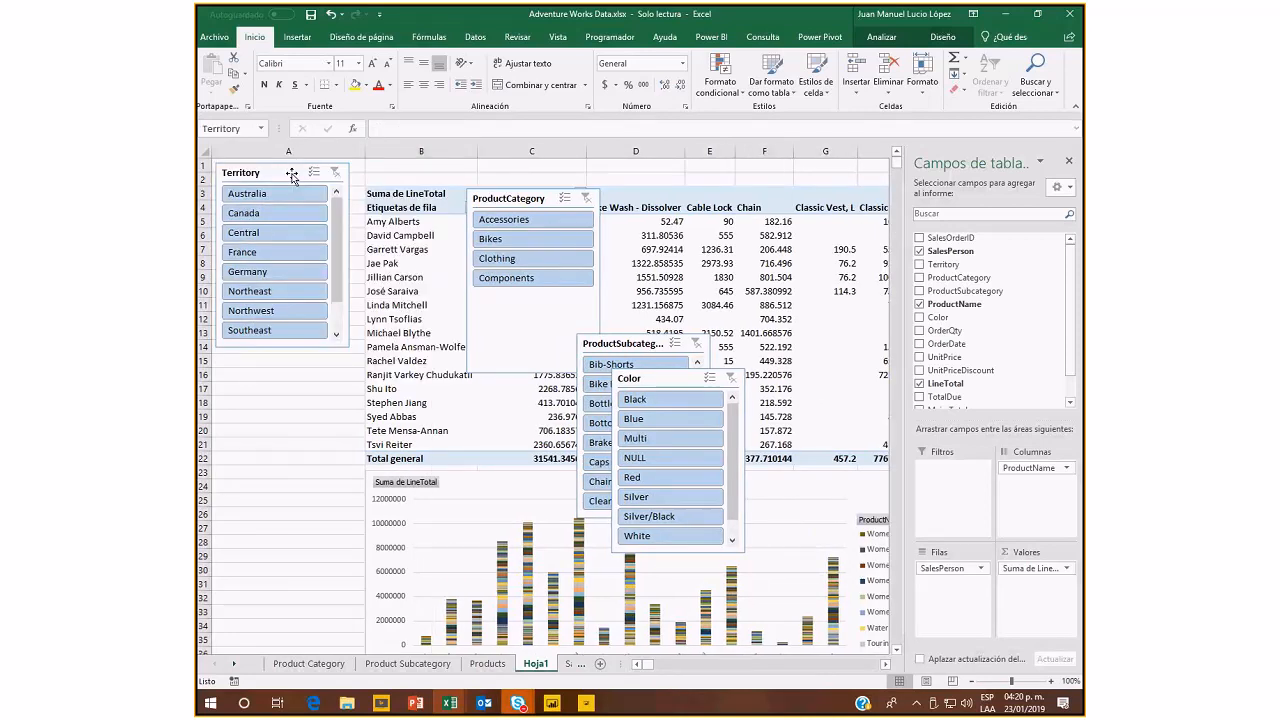
{"action": "left_click_drag", "start_coordinate": [292, 175], "coordinate": [298, 177]}
{"action": "left_click_drag", "start_coordinate": [508, 199], "coordinate": [263, 366]}
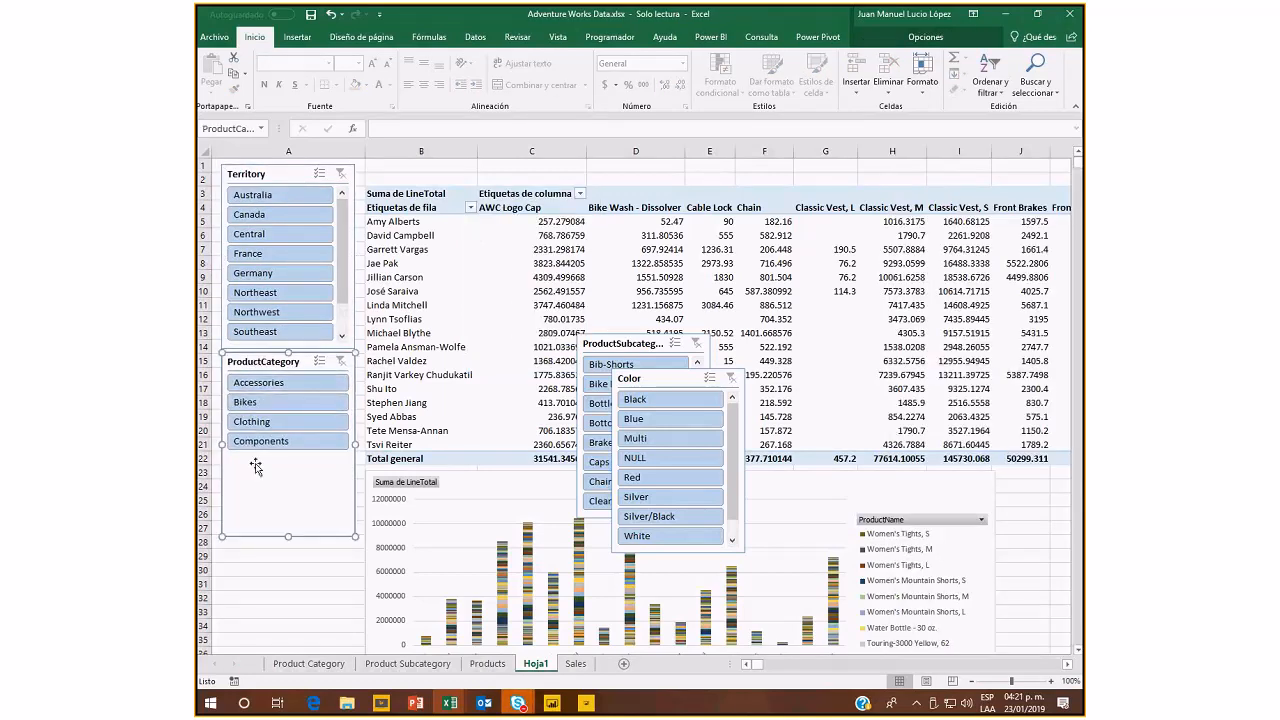
Arrange the ProductCategory slicer in 2 columns, enlarge it to about 5.85 cm wide, and widen column A to fit it.
{"action": "left_click", "coordinate": [895, 44]}
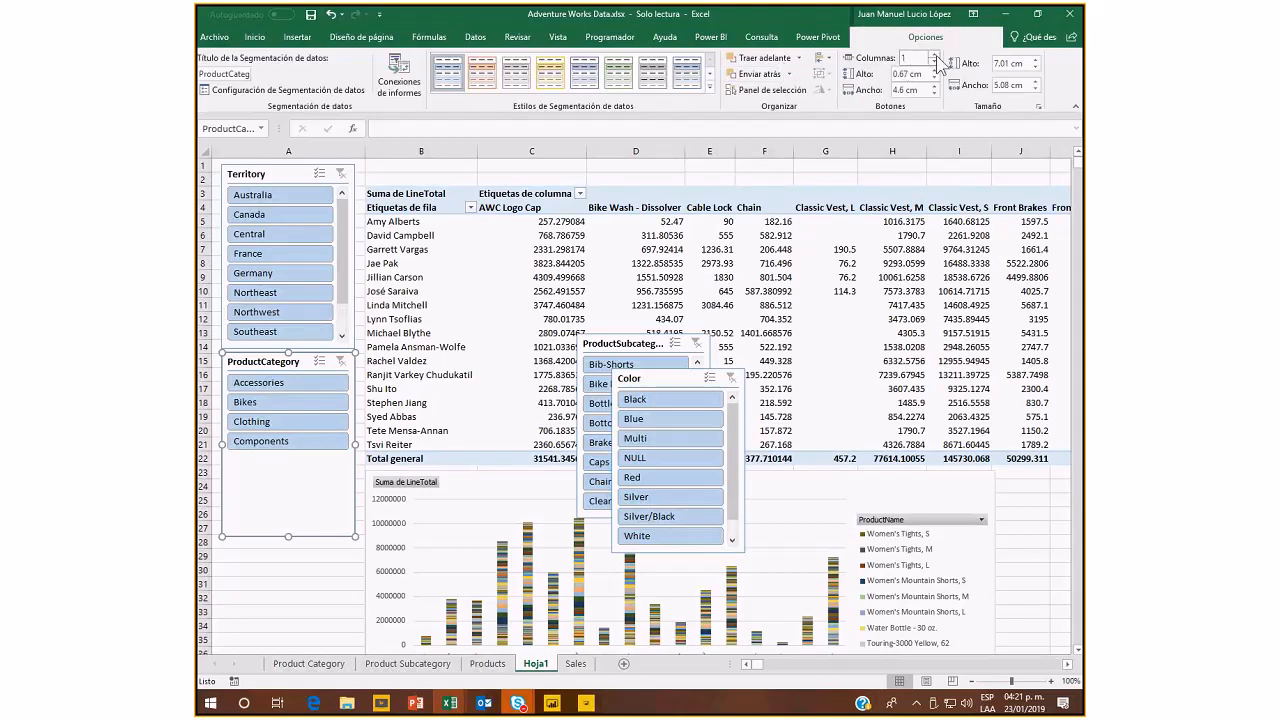
{"action": "left_click", "coordinate": [935, 54]}
{"action": "left_click_drag", "start_coordinate": [355, 443], "coordinate": [375, 443]}
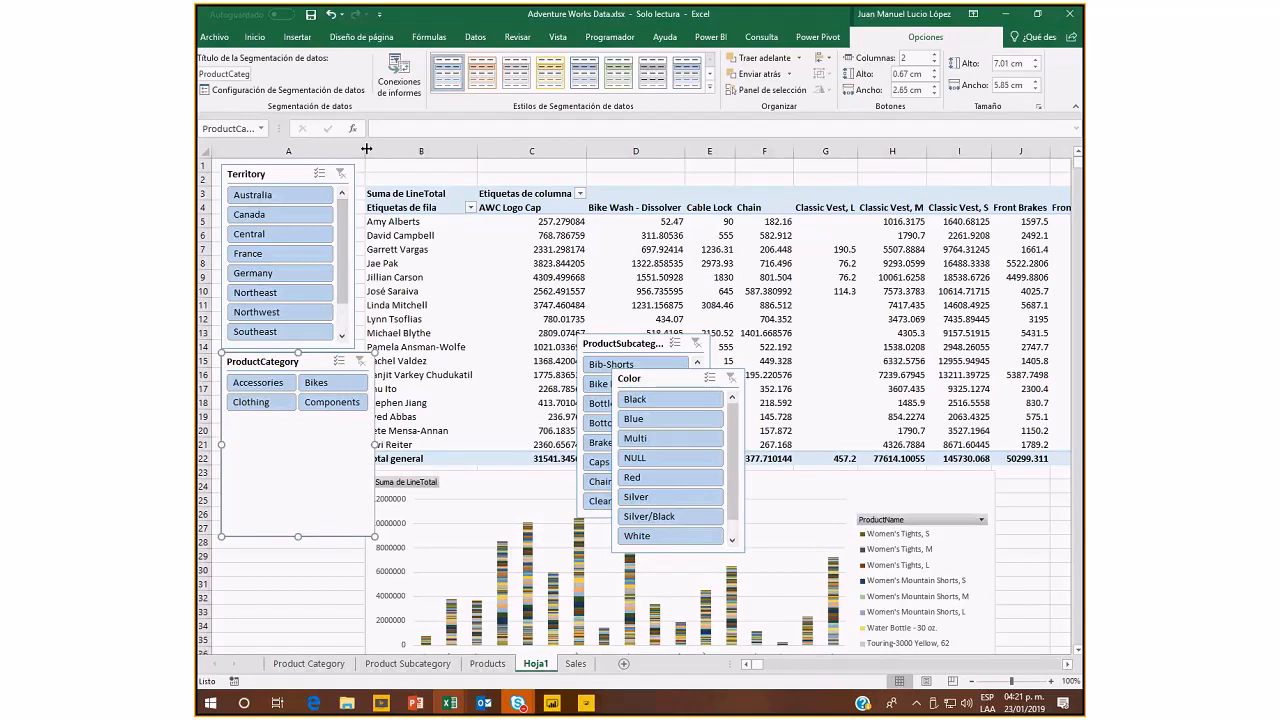
{"action": "left_click_drag", "start_coordinate": [366, 149], "coordinate": [388, 149]}
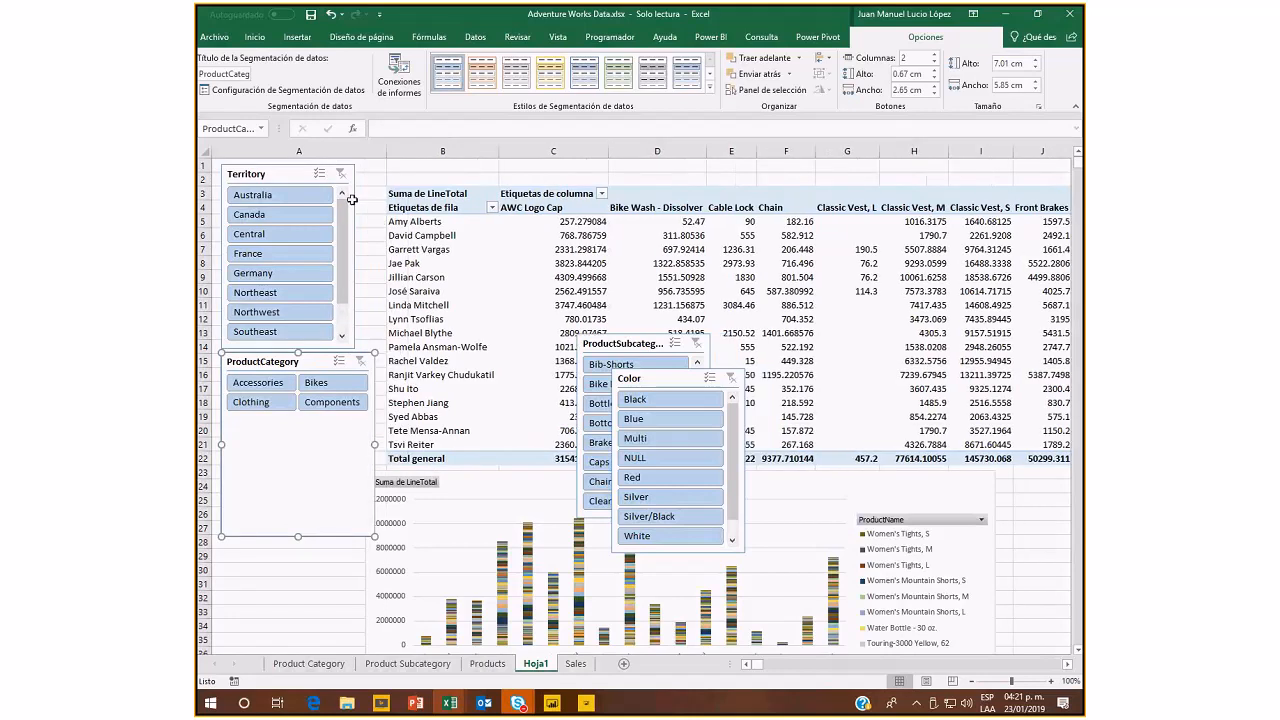
Shorten the ProductCategory slicer to fit its two rows of items and widen the Territory slicer to about 5.85 cm.
{"action": "left_click_drag", "start_coordinate": [298, 537], "coordinate": [295, 415]}
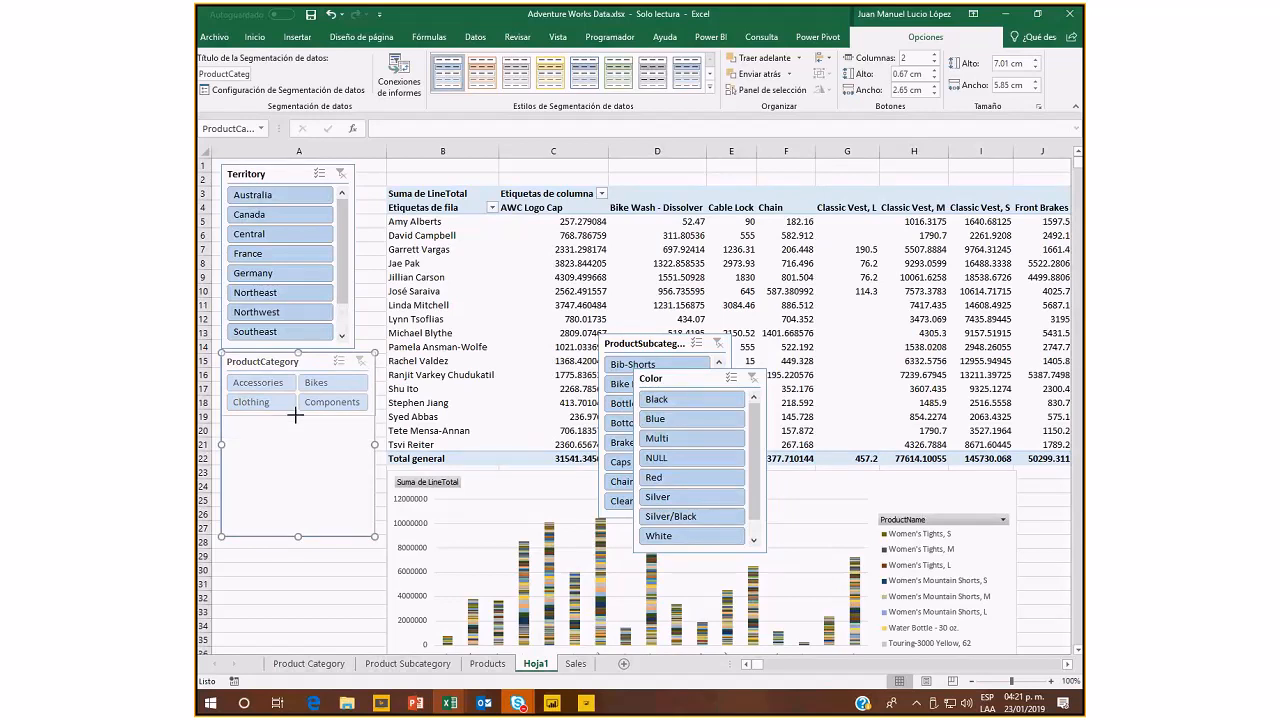
{"action": "left_click_drag", "start_coordinate": [295, 415], "coordinate": [295, 418]}
{"action": "left_click_drag", "start_coordinate": [353, 257], "coordinate": [373, 257]}
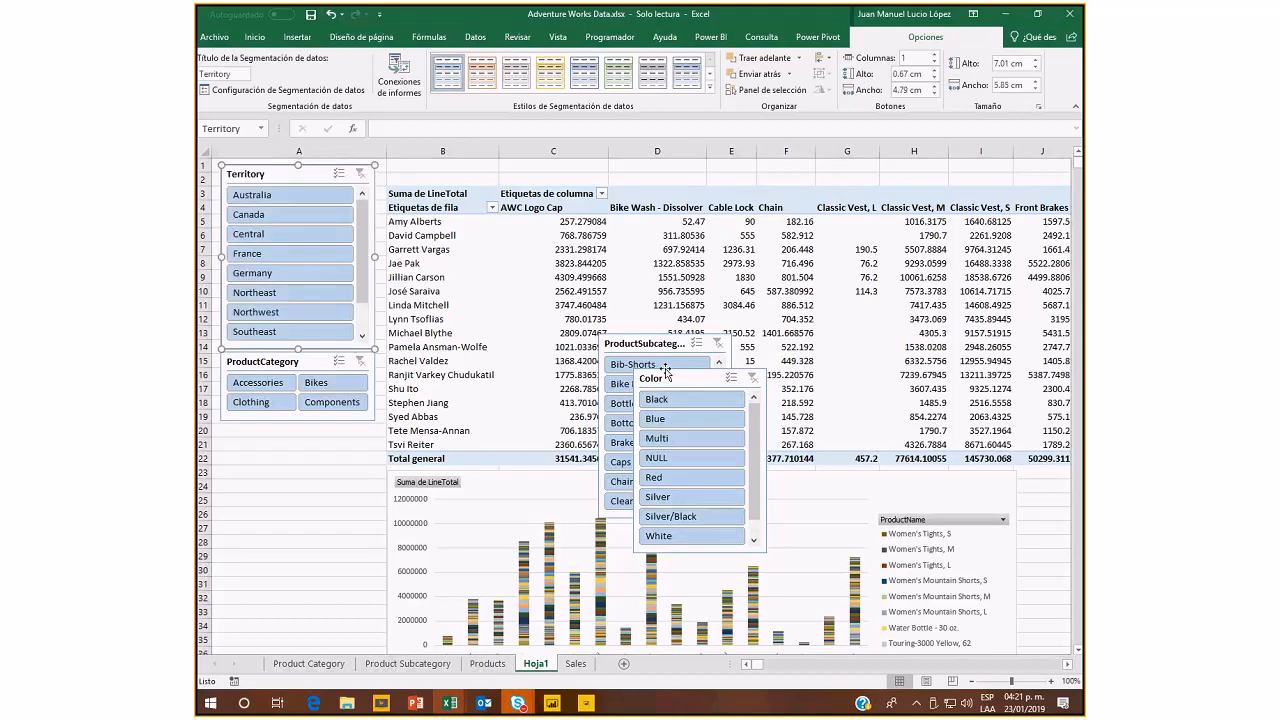
Place the ProductSubcategory slicer below ProductCategory and resize it to about 5.85 cm wide and 4.02 cm high.
{"action": "left_click", "coordinate": [660, 352]}
{"action": "left_click_drag", "start_coordinate": [660, 352], "coordinate": [284, 437]}
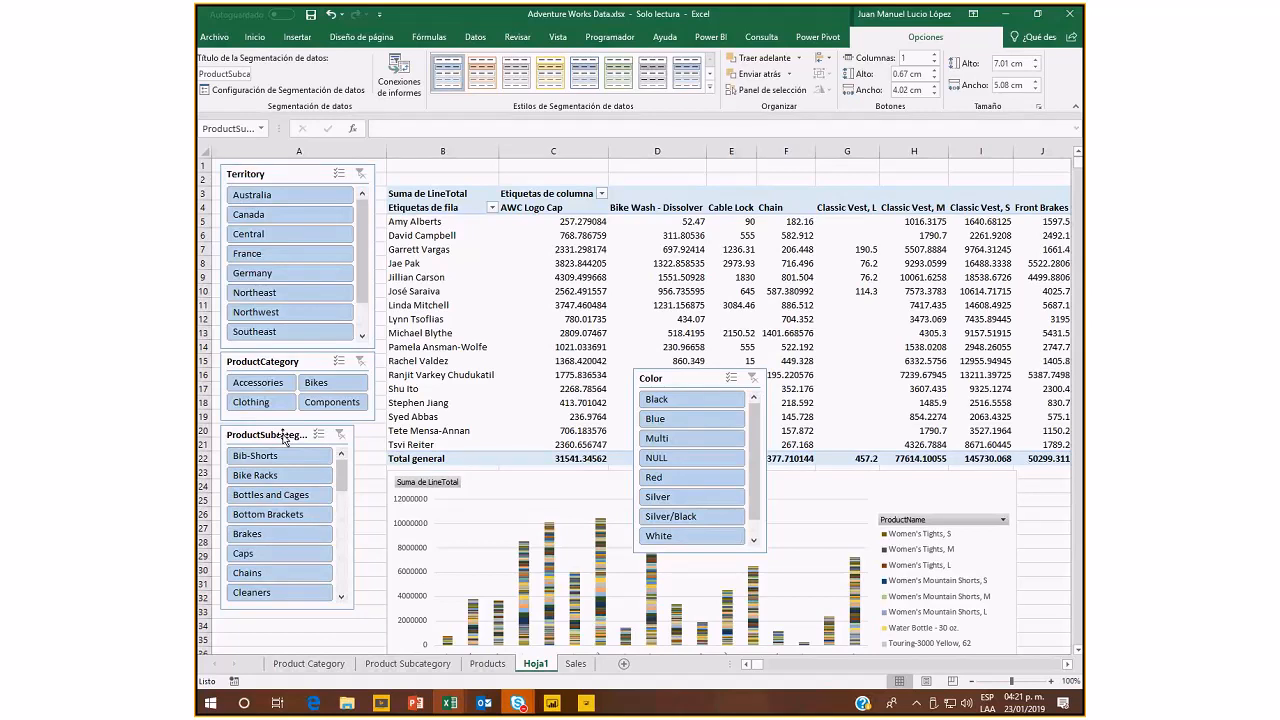
{"action": "left_click_drag", "start_coordinate": [284, 437], "coordinate": [284, 437]}
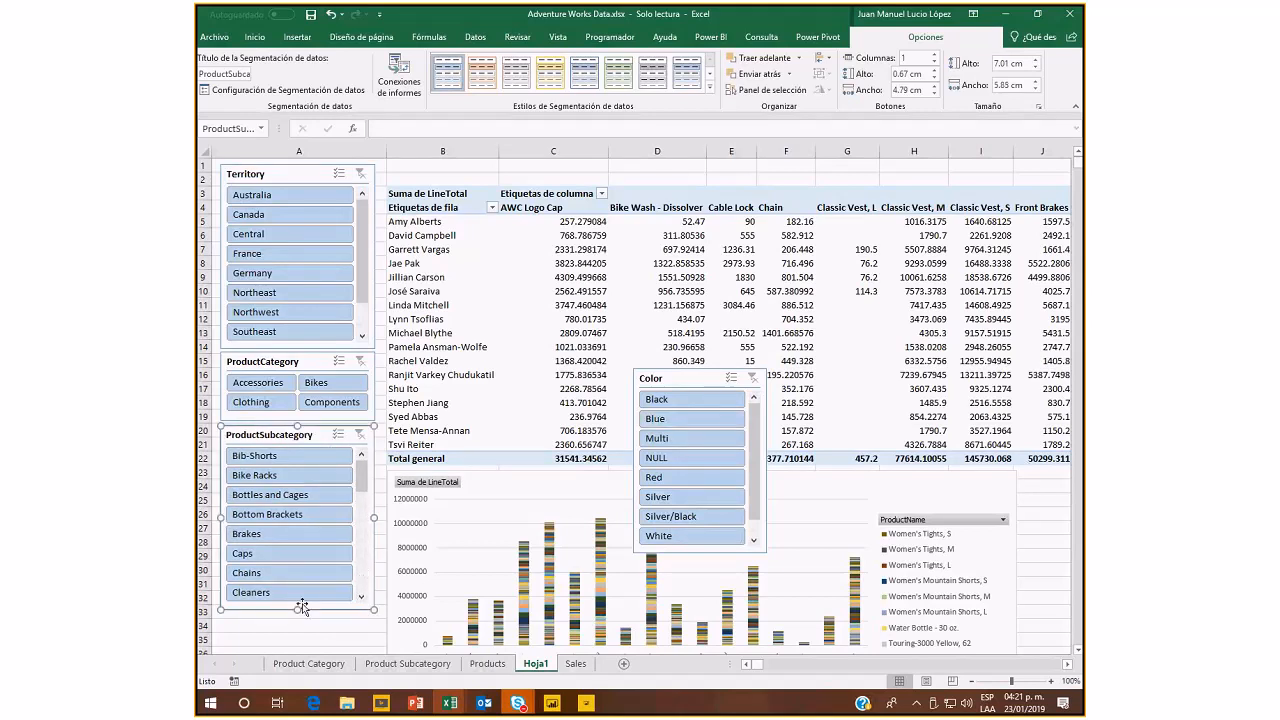
{"action": "left_click_drag", "start_coordinate": [298, 610], "coordinate": [298, 532]}
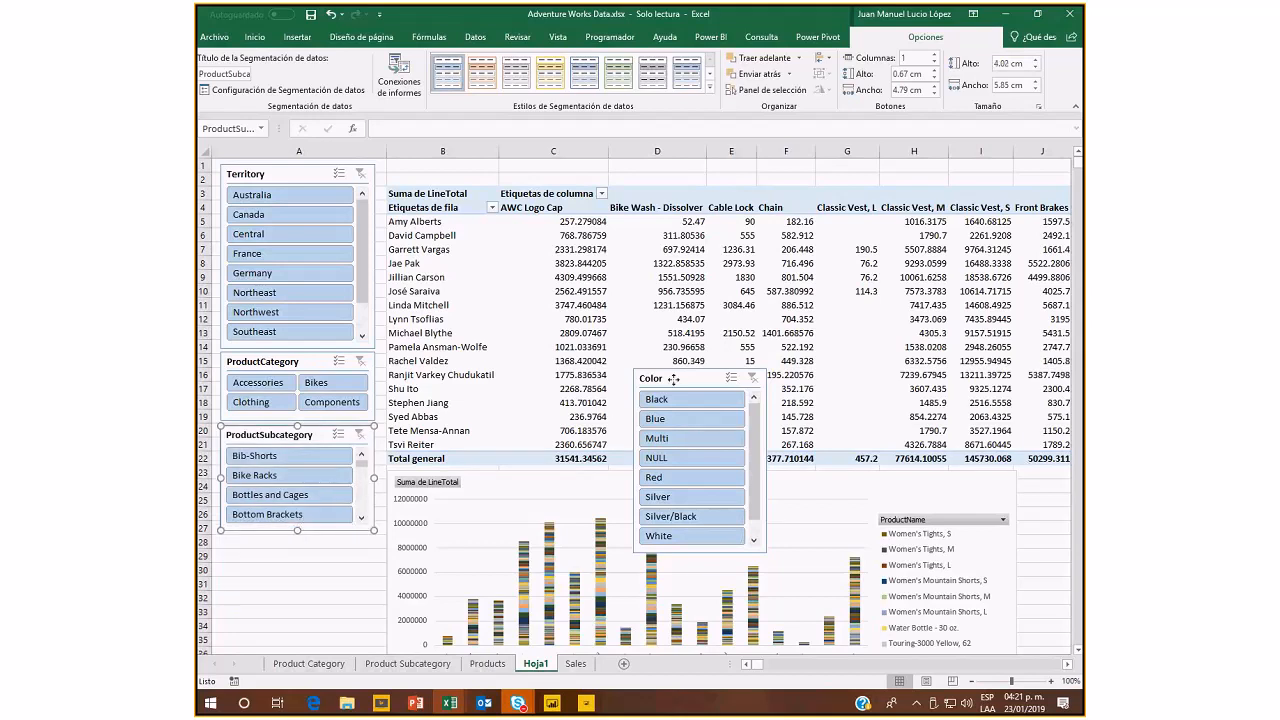
Place the Color slicer below ProductSubcategory, widen it to about 5.93 cm and shorten it to show four items.
{"action": "left_click_drag", "start_coordinate": [673, 379], "coordinate": [259, 547]}
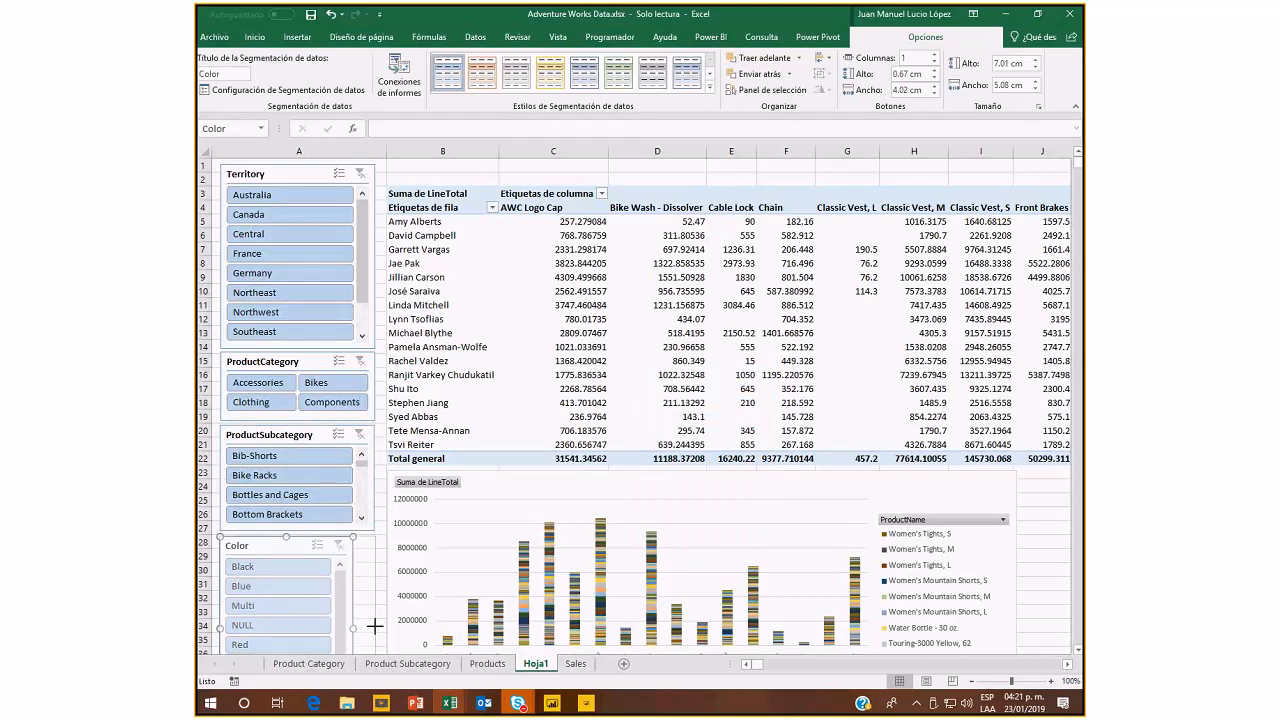
{"action": "left_click_drag", "start_coordinate": [375, 626], "coordinate": [375, 627]}
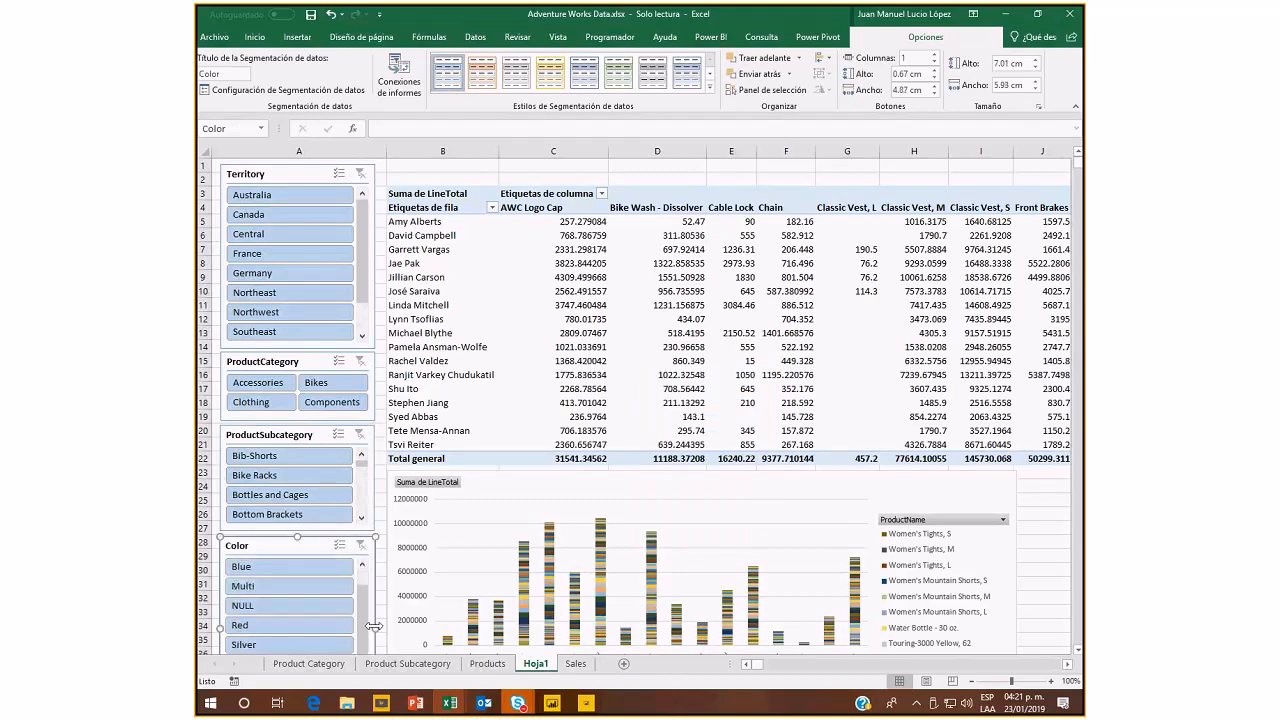
{"action": "left_click", "coordinate": [380, 512]}
{"action": "scroll", "coordinate": [381, 512], "scroll_direction": "down", "scroll_amount": 3}
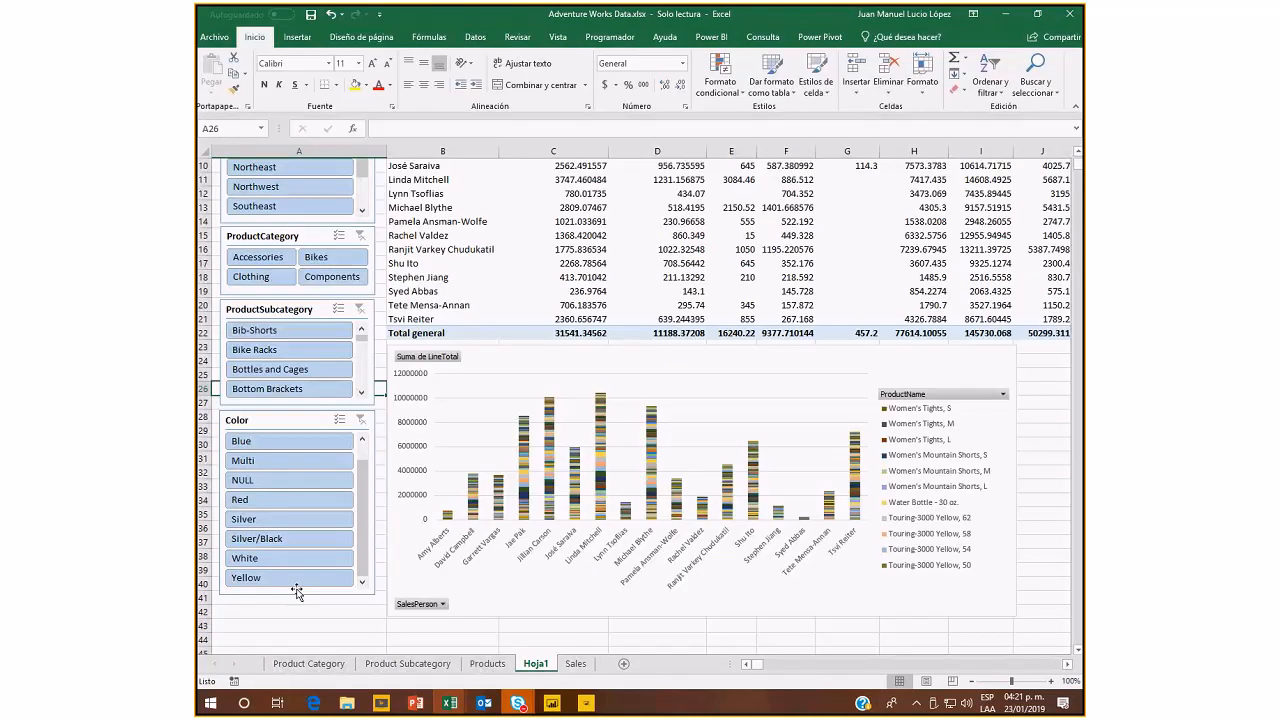
{"action": "left_click_drag", "start_coordinate": [297, 592], "coordinate": [297, 512]}
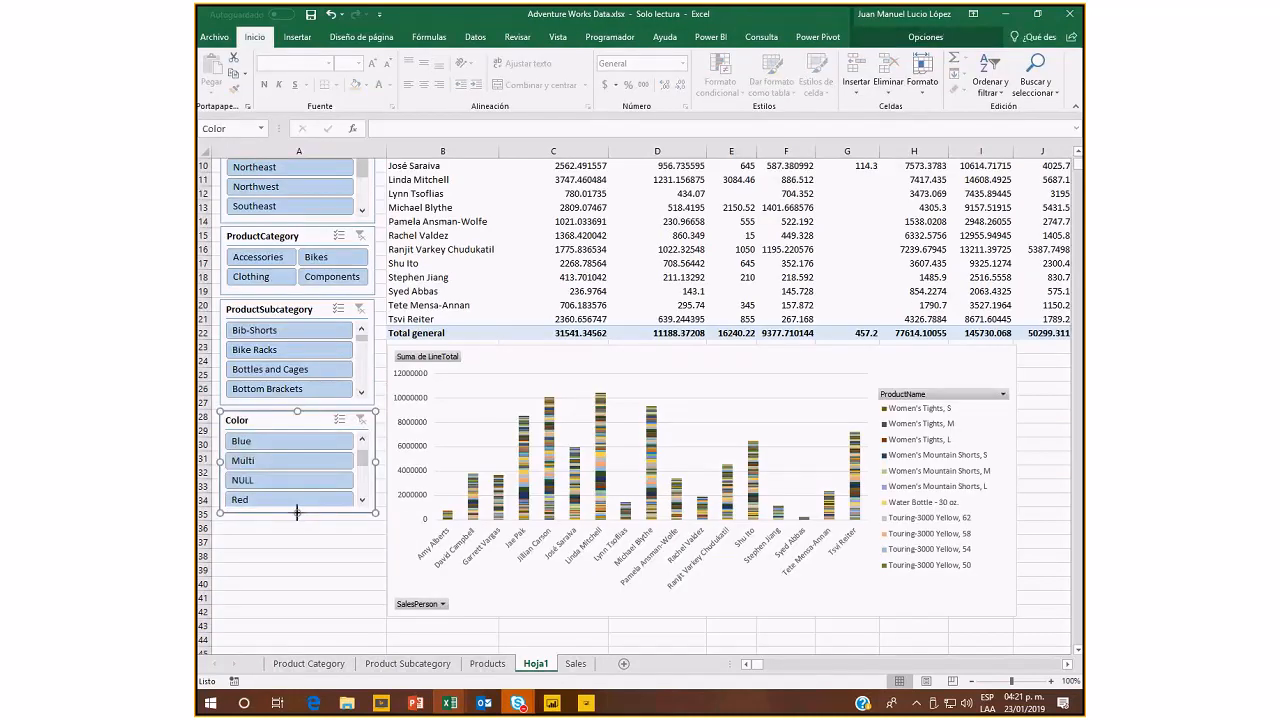
{"action": "left_click_drag", "start_coordinate": [297, 513], "coordinate": [297, 516]}
{"action": "mouse_move", "coordinate": [363, 458]}
{"action": "left_mouse_down"}
{"action": "mouse_move", "coordinate": [363, 502]}
{"action": "mouse_move", "coordinate": [364, 455]}
{"action": "left_mouse_up"}
{"action": "left_click", "coordinate": [380, 455]}
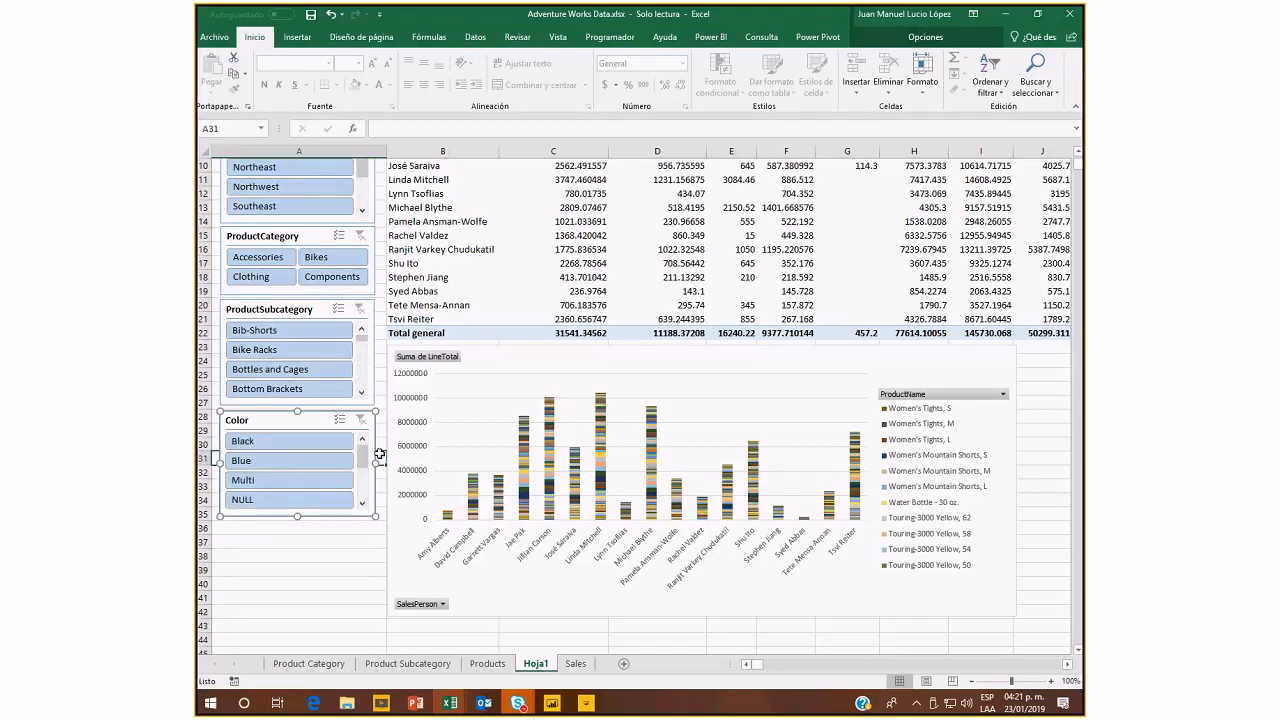
{"action": "scroll", "coordinate": [533, 229], "scroll_direction": "up", "scroll_amount": 3}
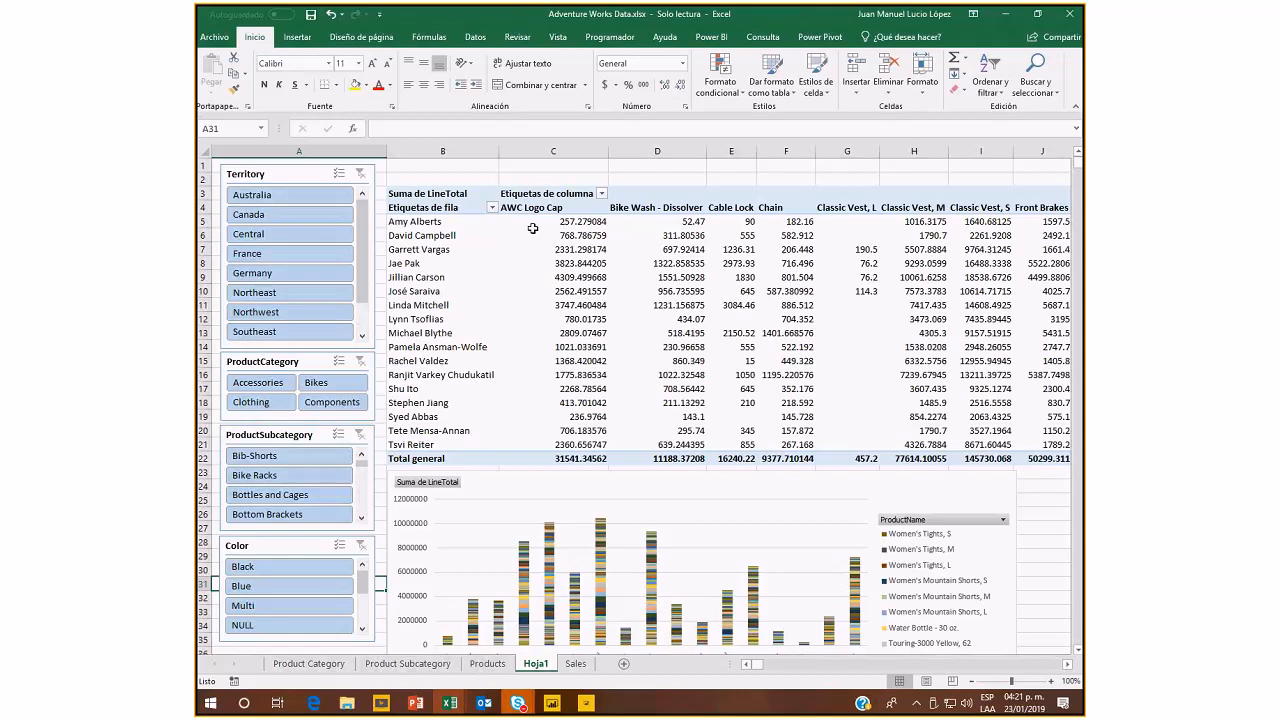
Hide the gridlines on the Hoja1 sheet.
{"action": "left_click", "coordinate": [558, 37]}
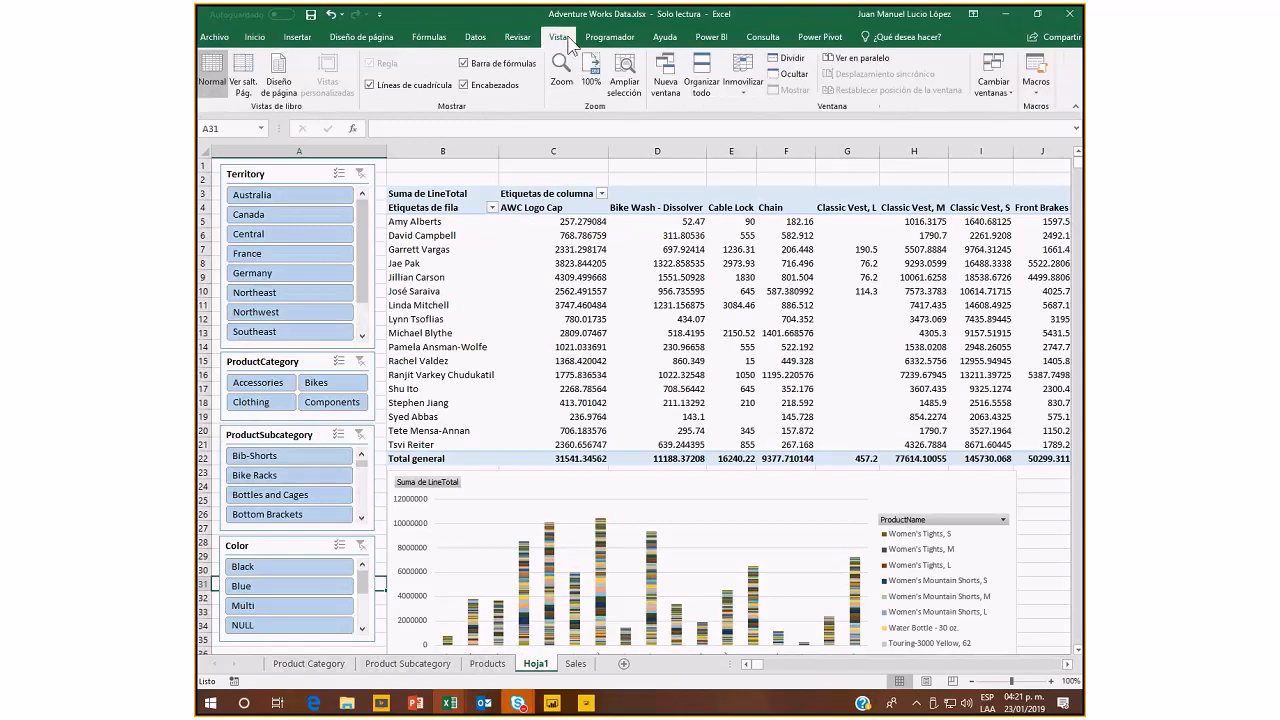
{"action": "left_click", "coordinate": [431, 87]}
{"action": "left_click", "coordinate": [479, 173]}
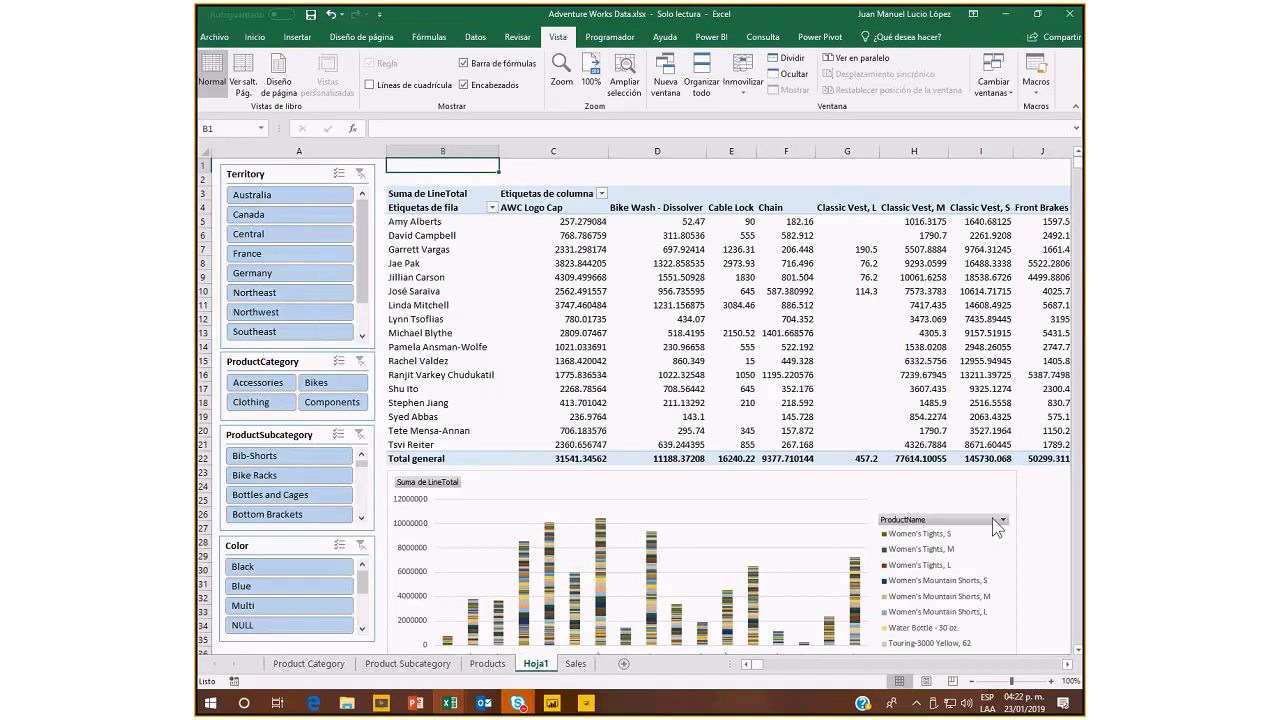
Bring up the field list by selecting the pivot chart and PivotTable cells, and close it to free space for the report.
{"action": "left_click", "coordinate": [880, 505]}
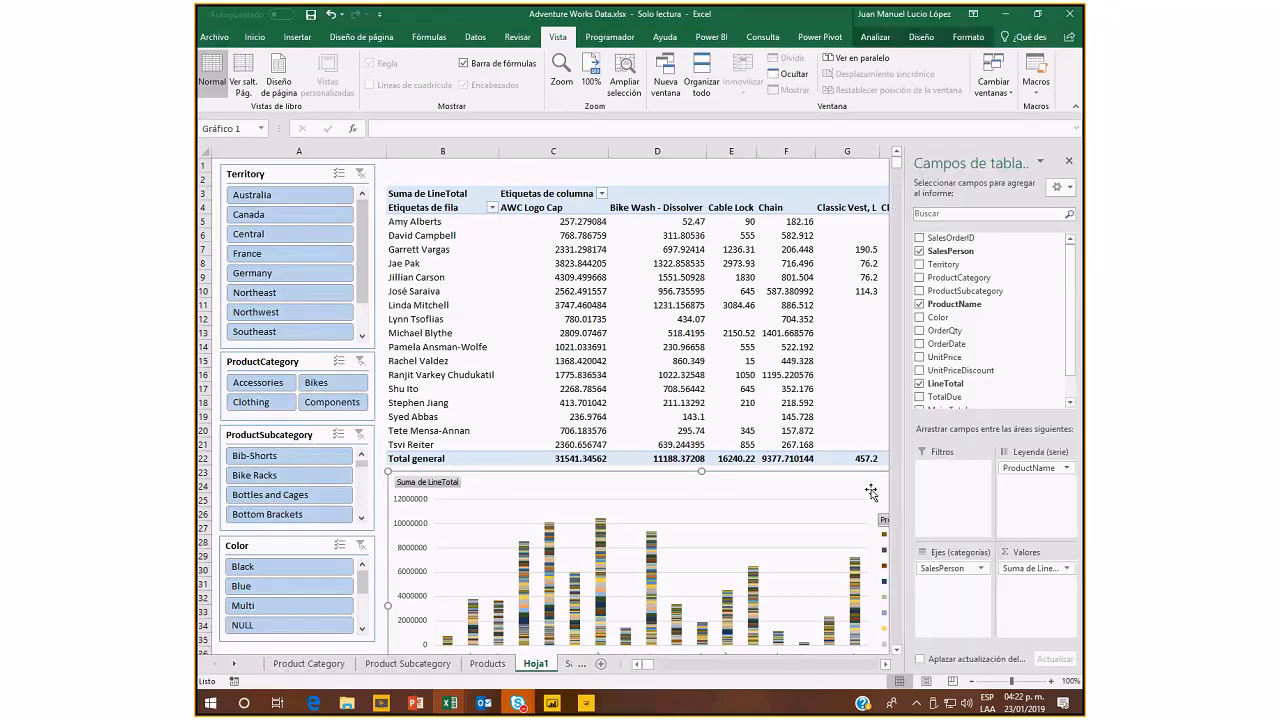
{"action": "left_click", "coordinate": [722, 358]}
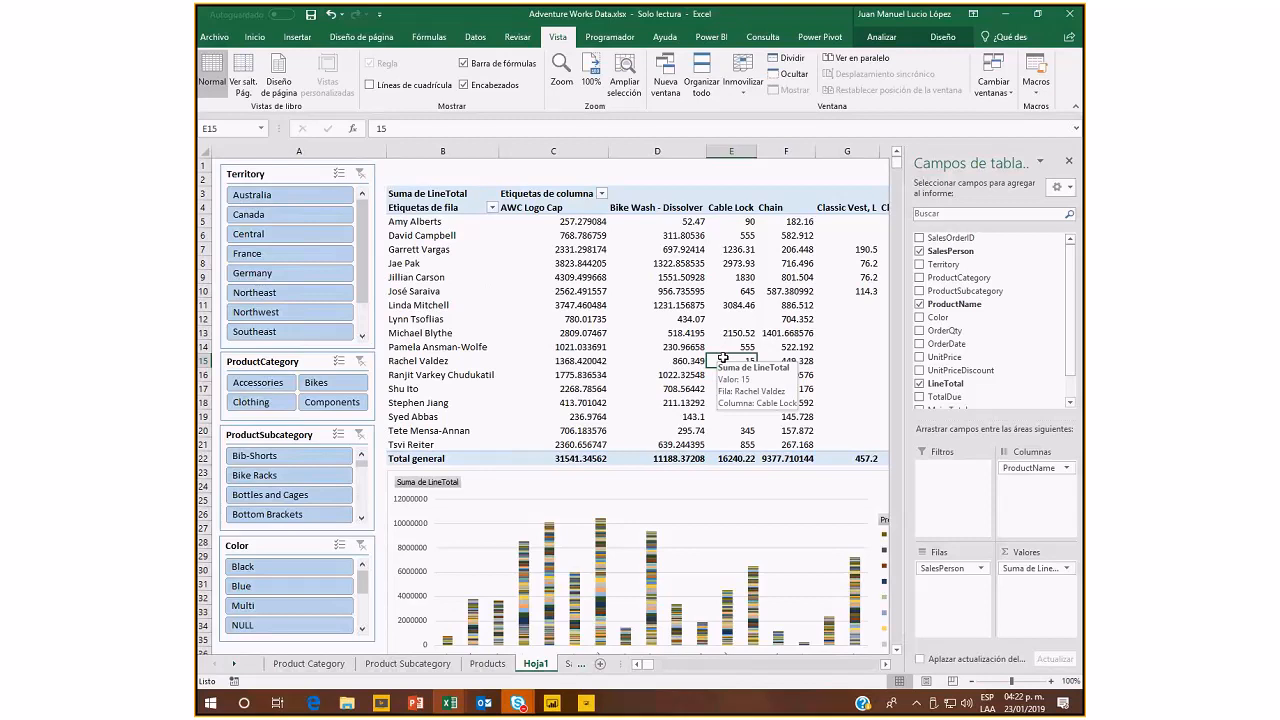
{"action": "left_click", "coordinate": [584, 232]}
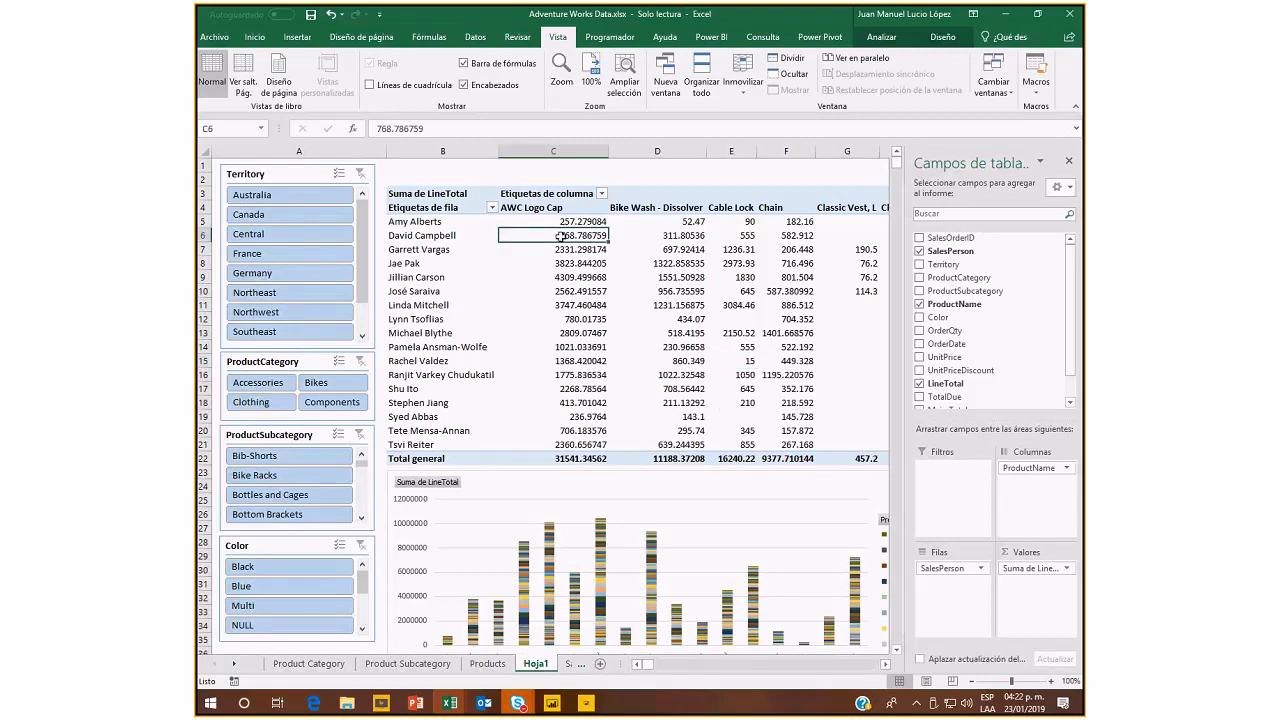
{"action": "key", "text": "Down"}
{"action": "key", "text": "Down"}
{"action": "key", "text": "Down"}
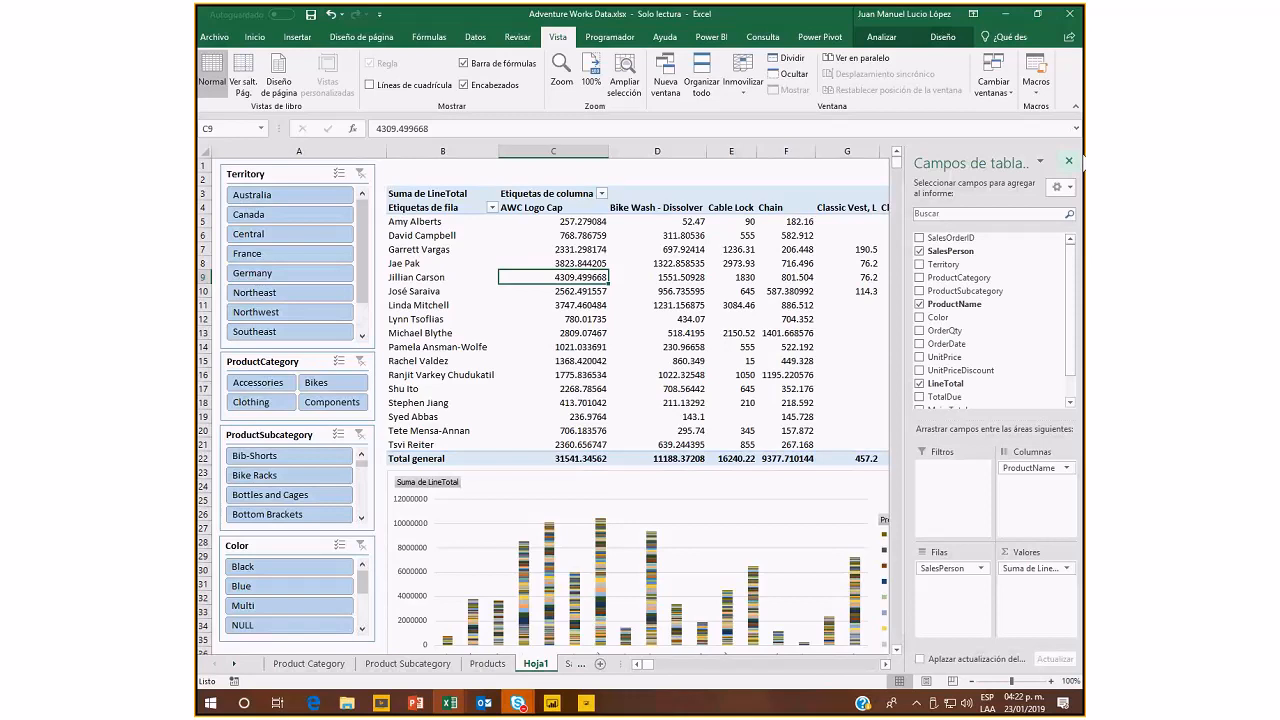
{"action": "left_click", "coordinate": [1068, 160]}
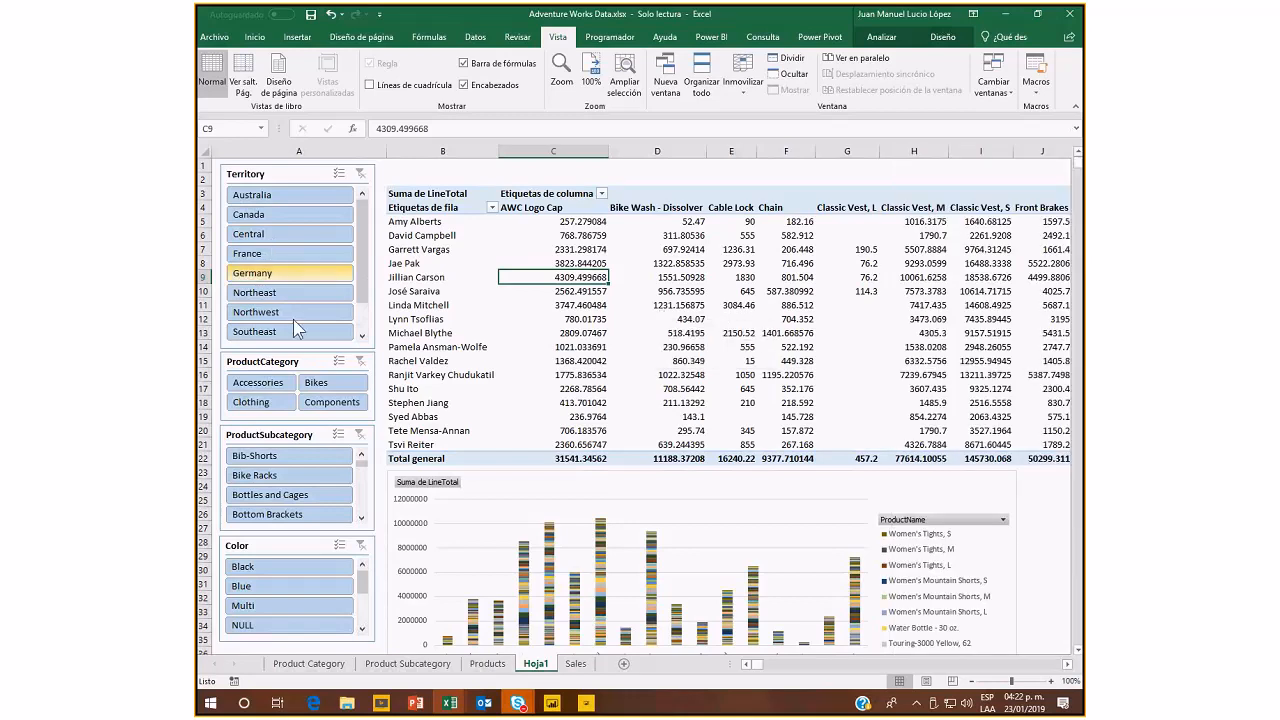
Filter the report with the slicers to France, Bikes, Touring Bikes and Blue, and review the filtered pivot chart.
{"action": "left_click", "coordinate": [288, 261]}
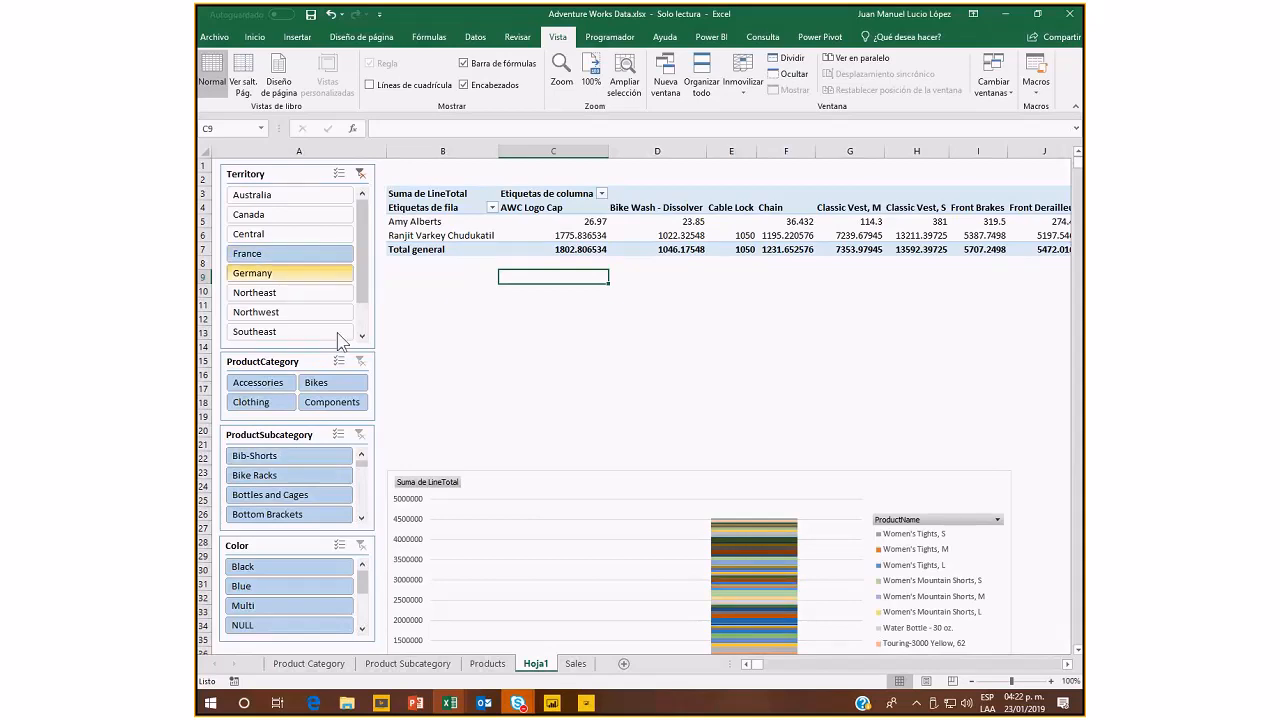
{"action": "left_click", "coordinate": [320, 385]}
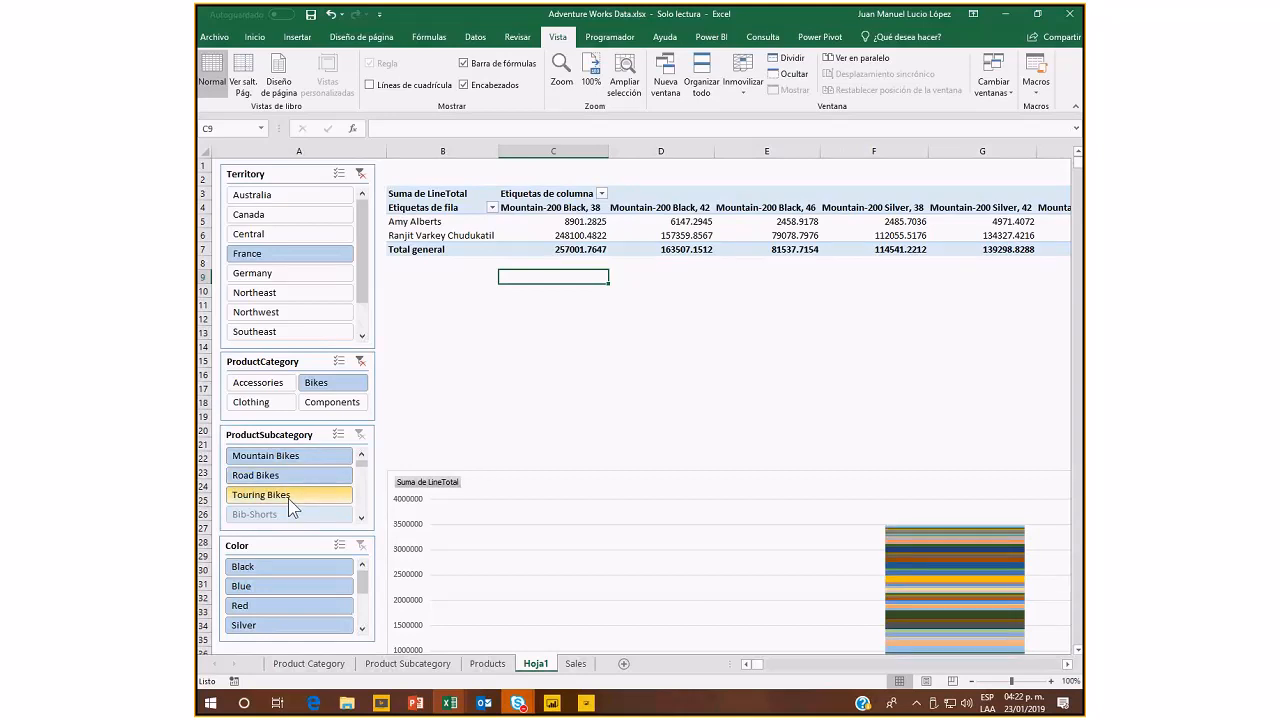
{"action": "left_click", "coordinate": [361, 517]}
{"action": "left_click", "coordinate": [361, 517]}
{"action": "left_click", "coordinate": [362, 517]}
{"action": "left_click", "coordinate": [362, 517]}
{"action": "left_click_drag", "start_coordinate": [361, 471], "coordinate": [360, 457]}
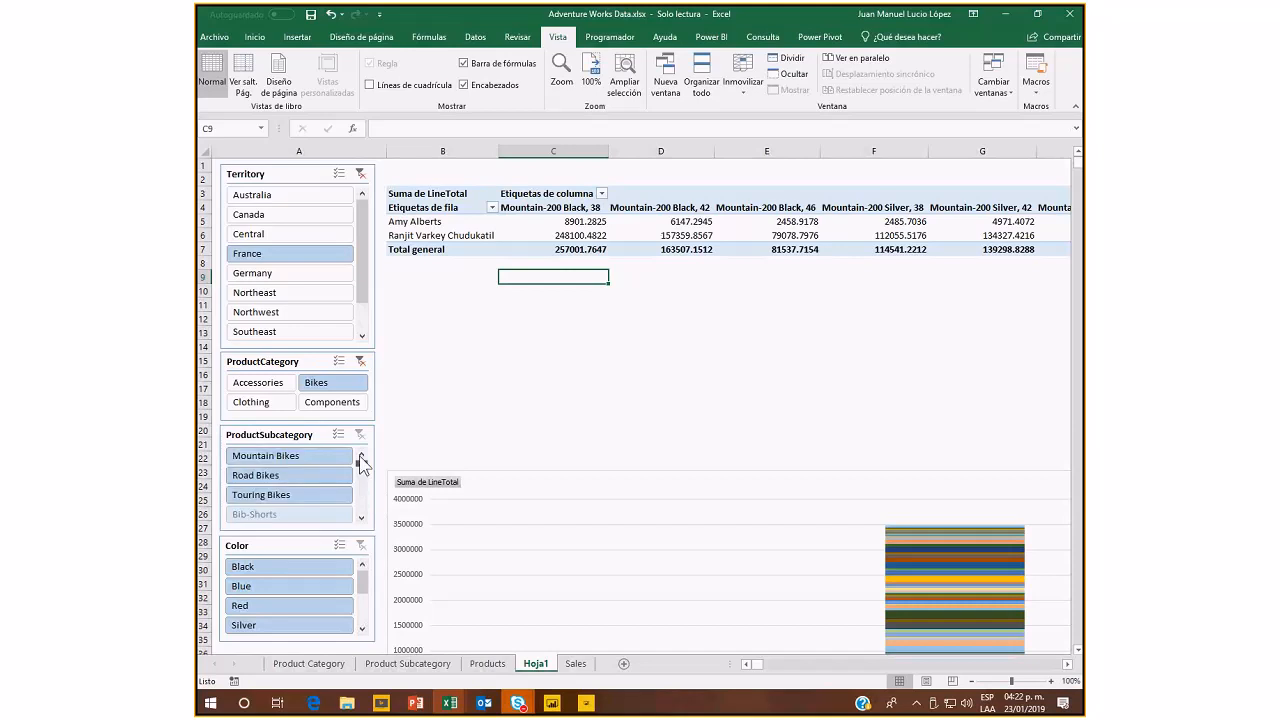
{"action": "left_click", "coordinate": [256, 495]}
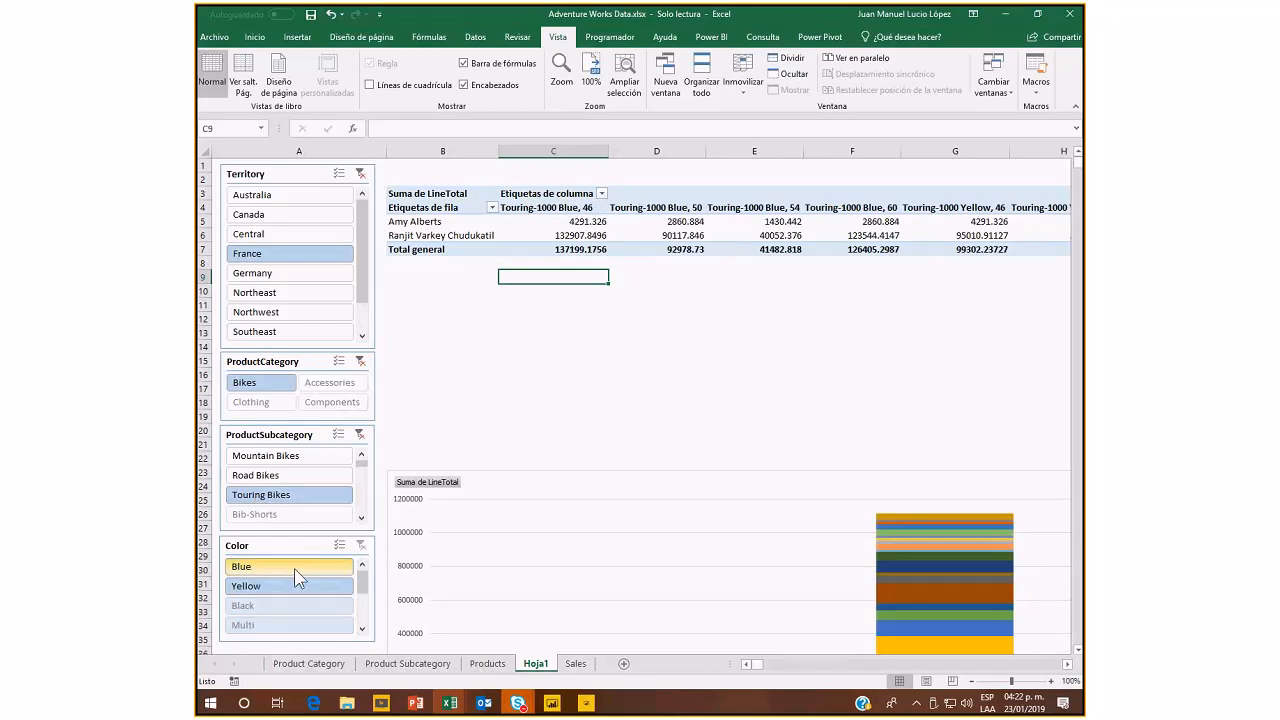
{"action": "left_click", "coordinate": [294, 568]}
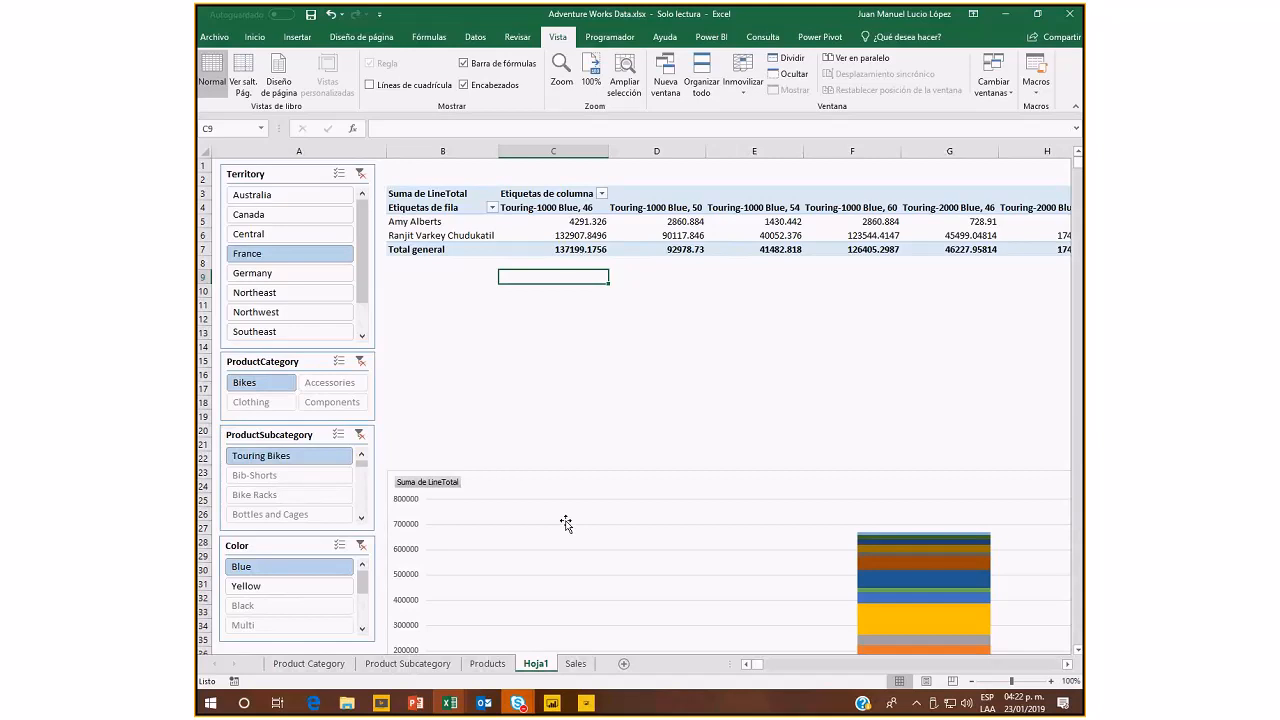
{"action": "scroll", "coordinate": [566, 524], "scroll_direction": "down", "scroll_amount": 5}
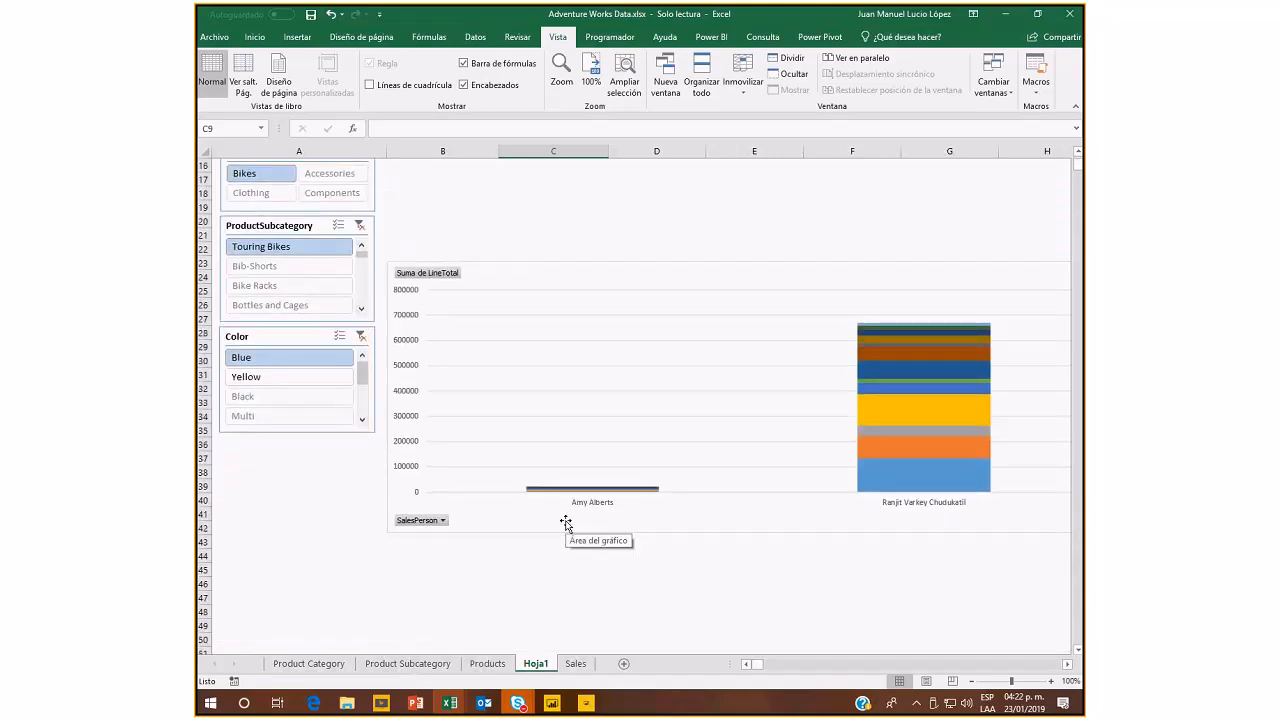
{"action": "scroll", "coordinate": [566, 524], "scroll_direction": "up", "scroll_amount": 2}
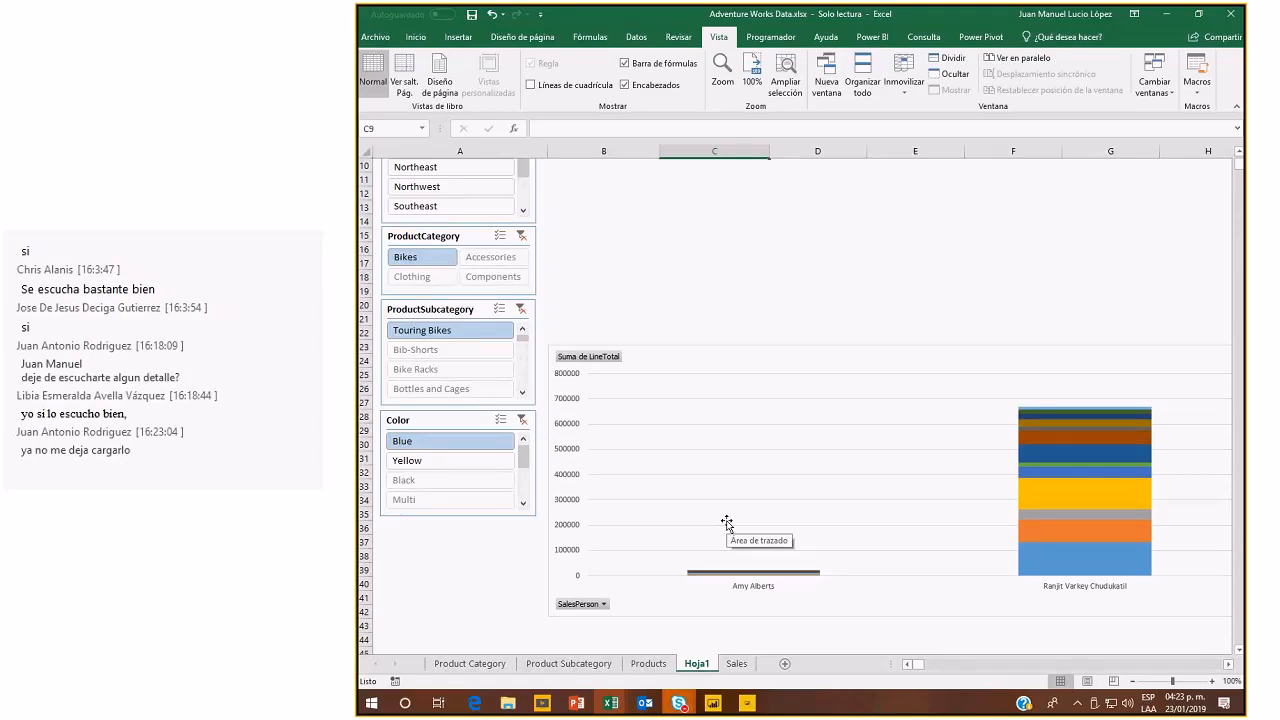
{"action": "scroll", "coordinate": [727, 522], "scroll_direction": "up", "scroll_amount": 3}
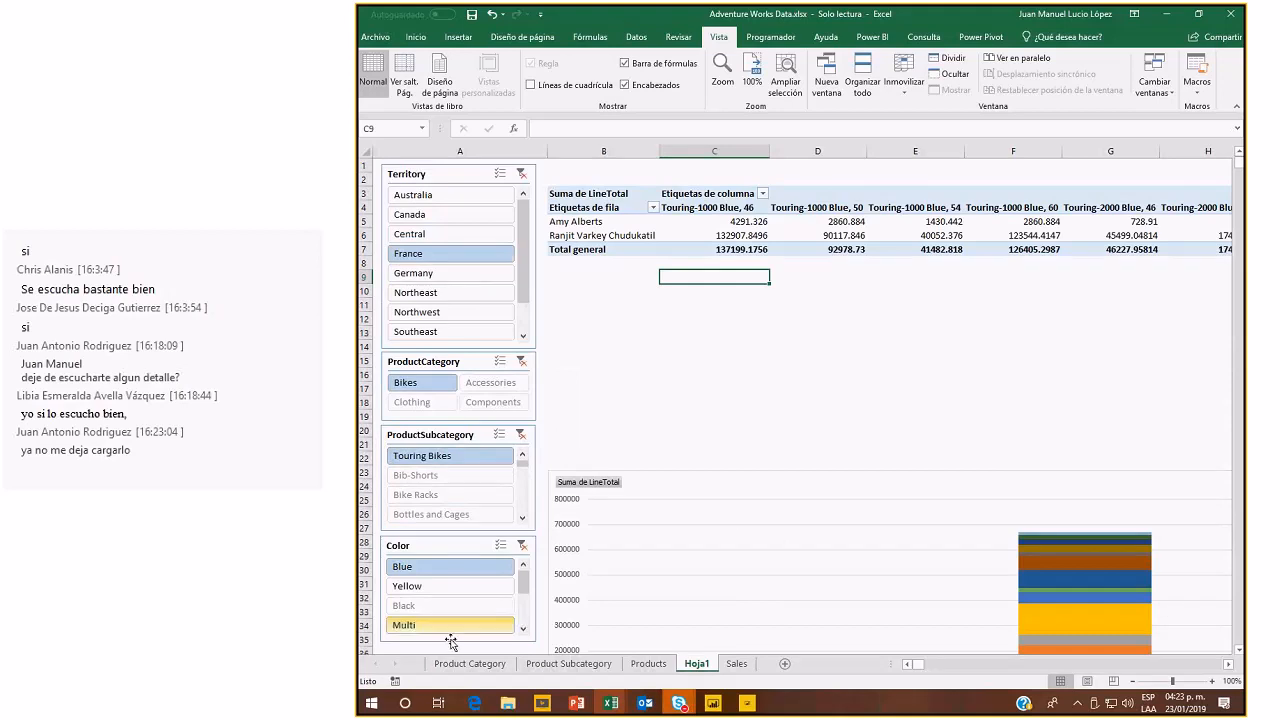
Hide the row and column field headers of the PivotTable.
{"action": "left_click", "coordinate": [651, 207]}
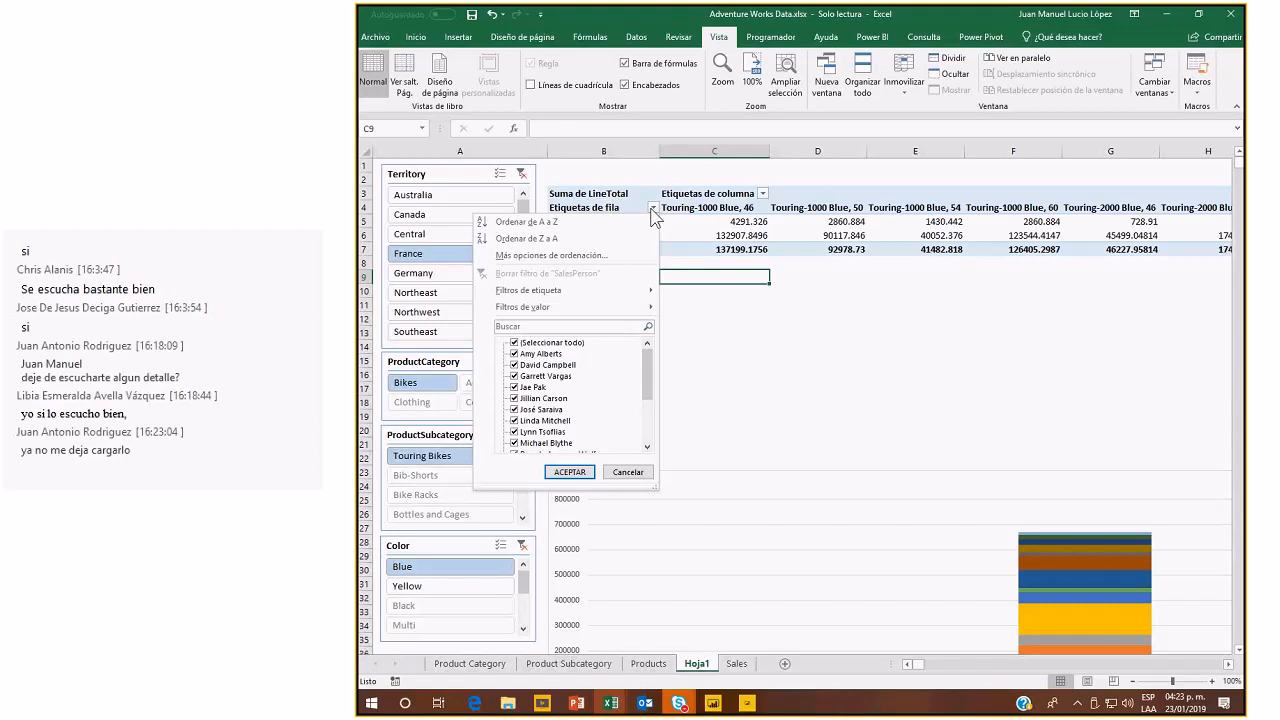
{"action": "left_click", "coordinate": [651, 209]}
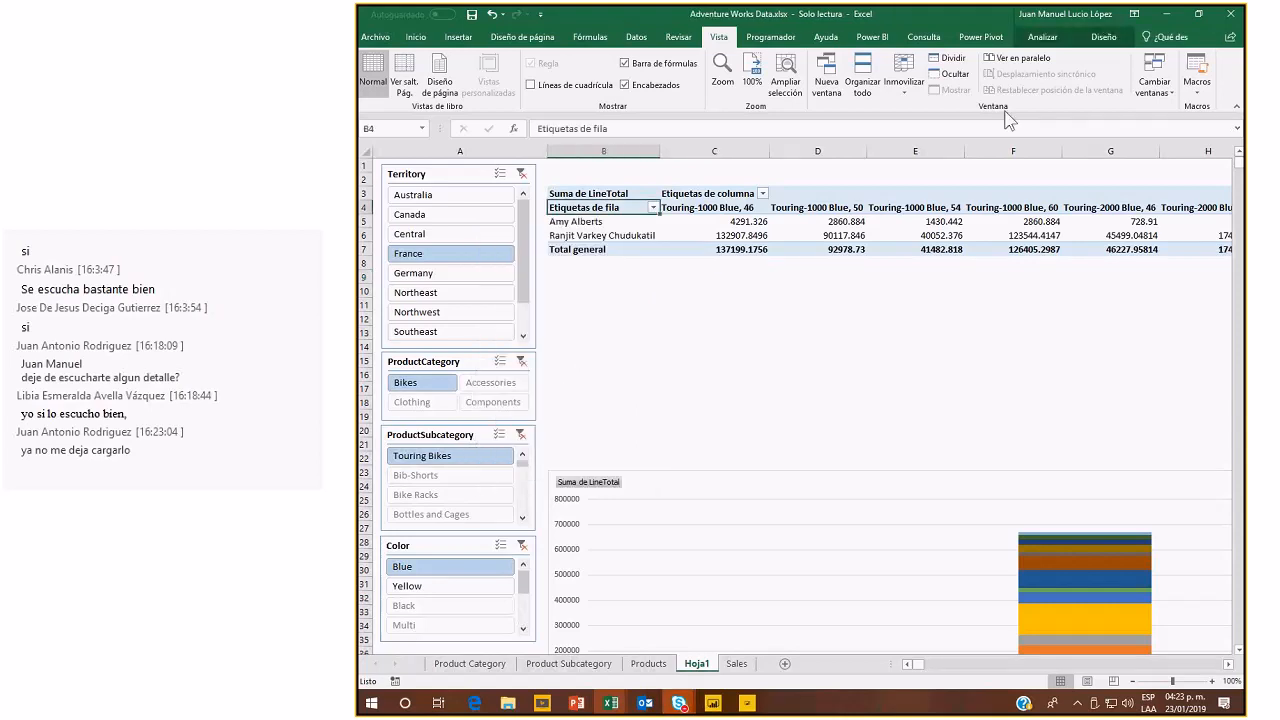
{"action": "left_click", "coordinate": [1099, 40]}
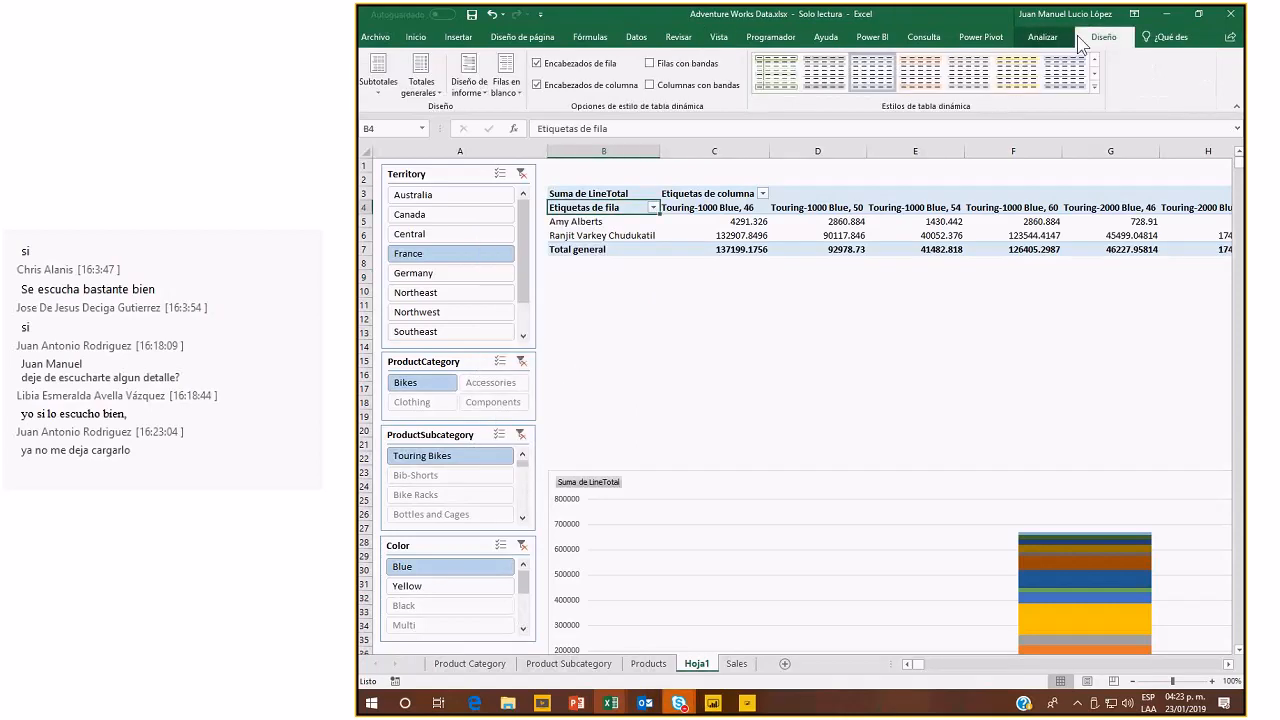
{"action": "left_click", "coordinate": [1043, 37]}
{"action": "left_click", "coordinate": [1139, 80]}
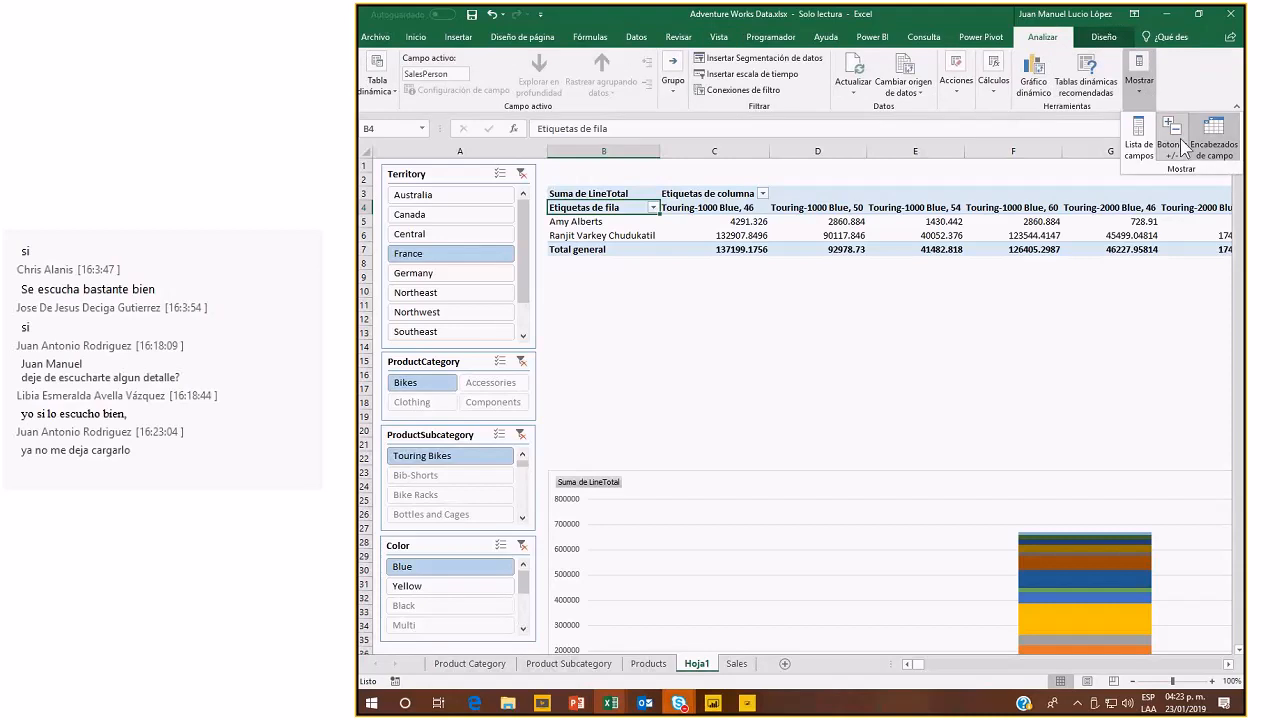
Hide all field buttons on the pivot chart.
{"action": "left_click", "coordinate": [708, 486]}
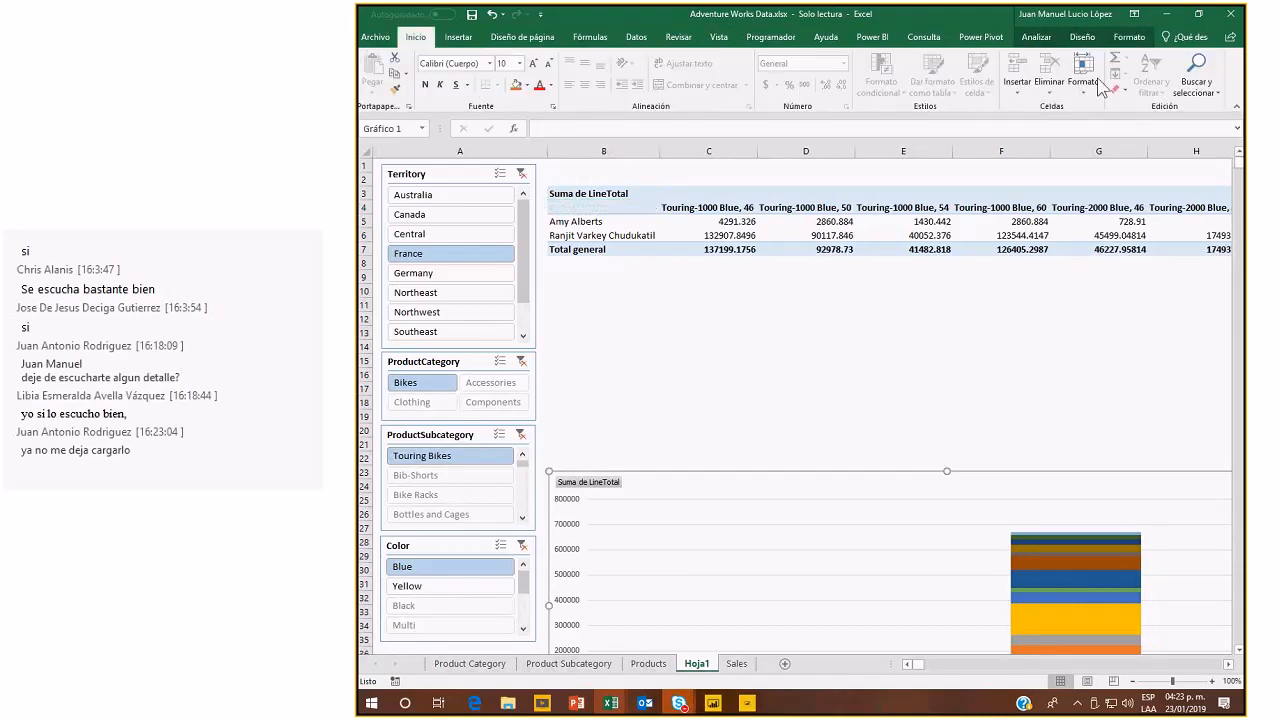
{"action": "left_click", "coordinate": [1034, 40]}
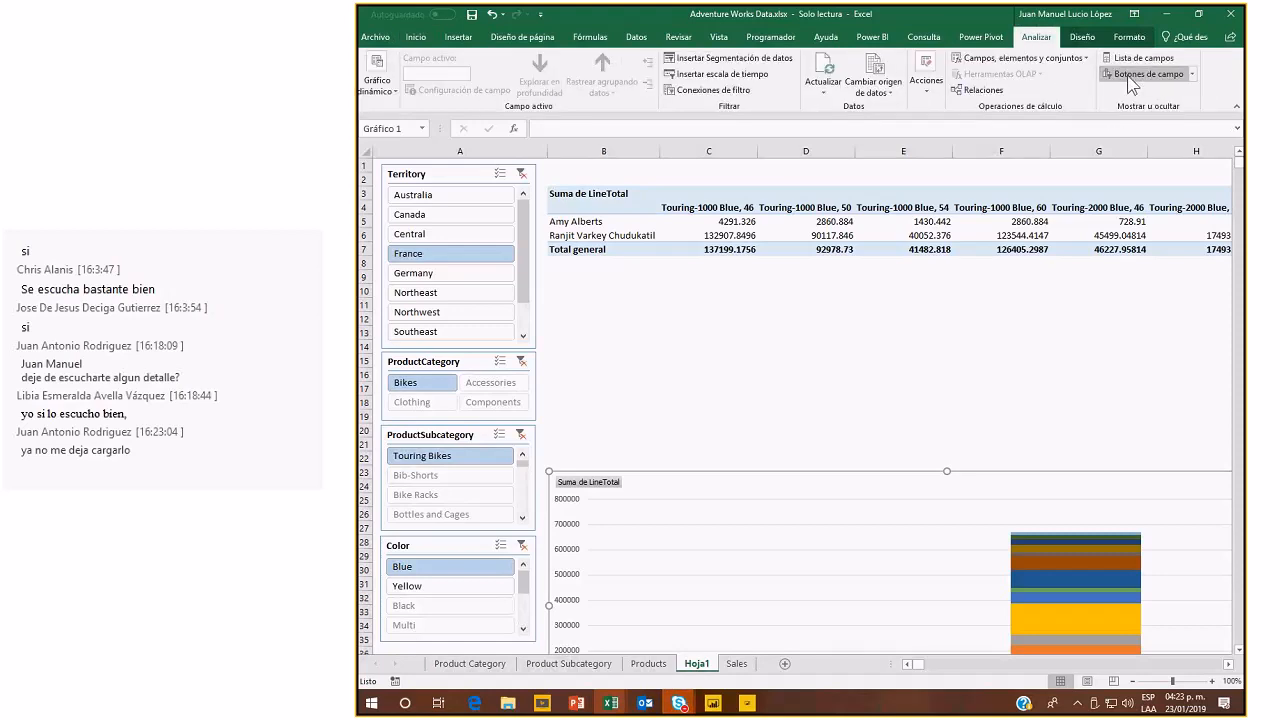
{"action": "left_click", "coordinate": [1140, 74]}
{"action": "left_click", "coordinate": [689, 440]}
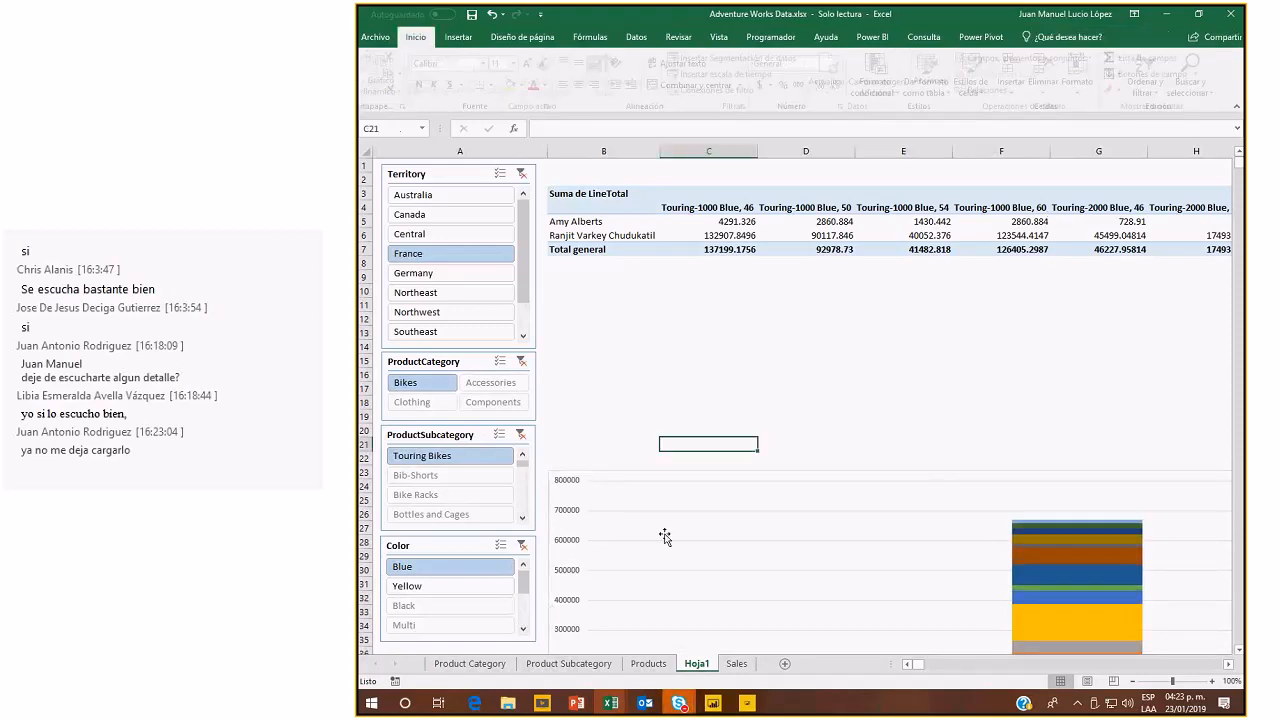
Clear the filter of the Territory slicer.
{"action": "left_click", "coordinate": [623, 208]}
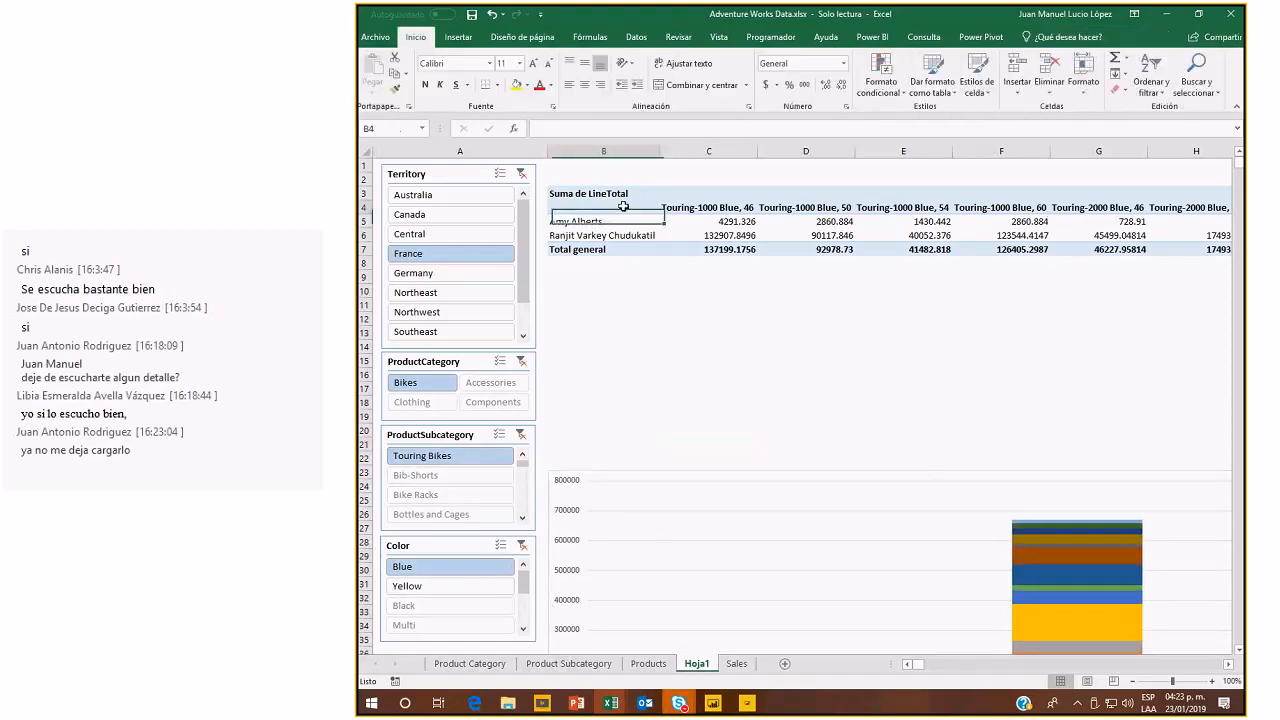
{"action": "left_click", "coordinate": [520, 173]}
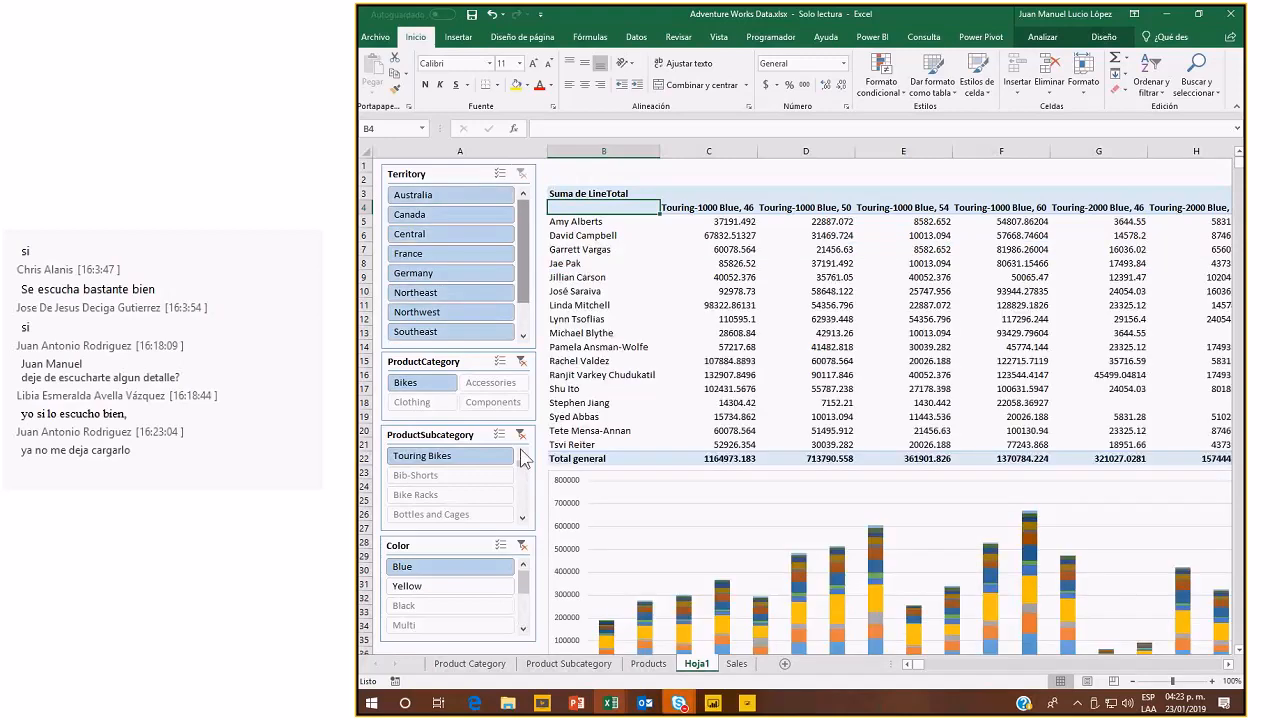
Clear the filters of the ProductCategory, ProductSubcategory and Color slicers.
{"action": "left_click", "coordinate": [521, 362]}
{"action": "left_click", "coordinate": [521, 435]}
{"action": "left_click", "coordinate": [521, 546]}
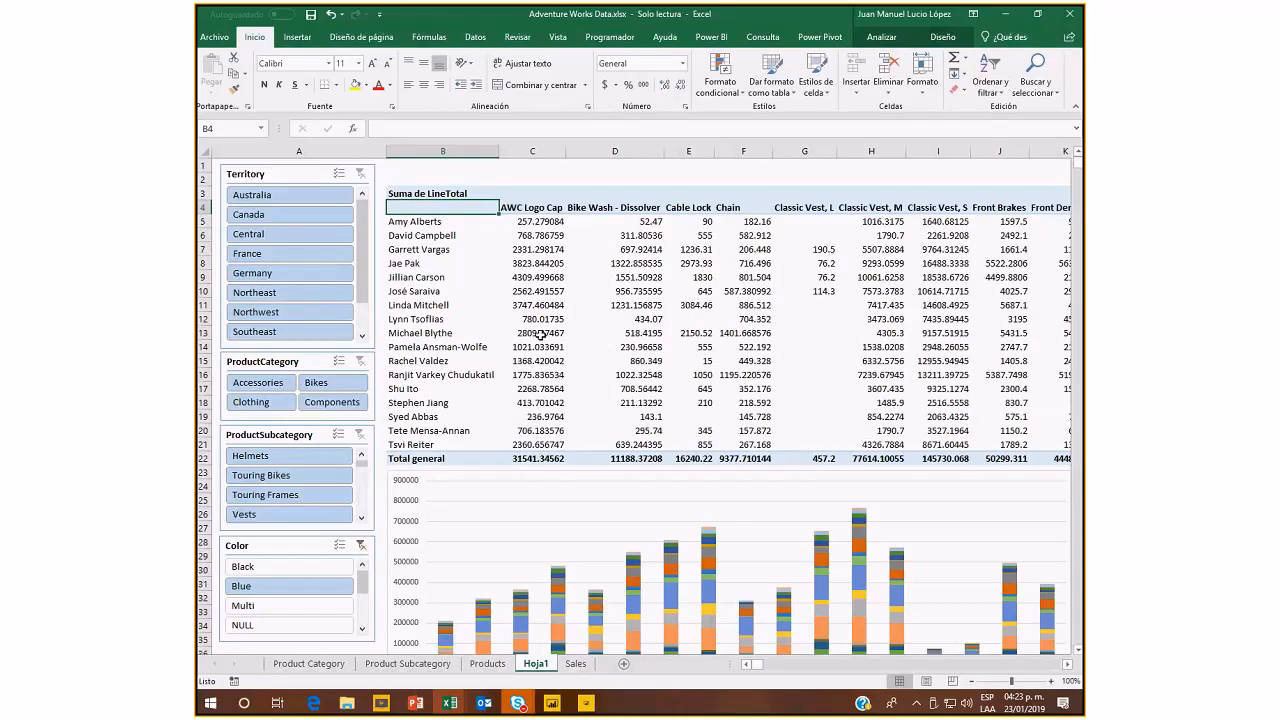
{"action": "left_click", "coordinate": [602, 317]}
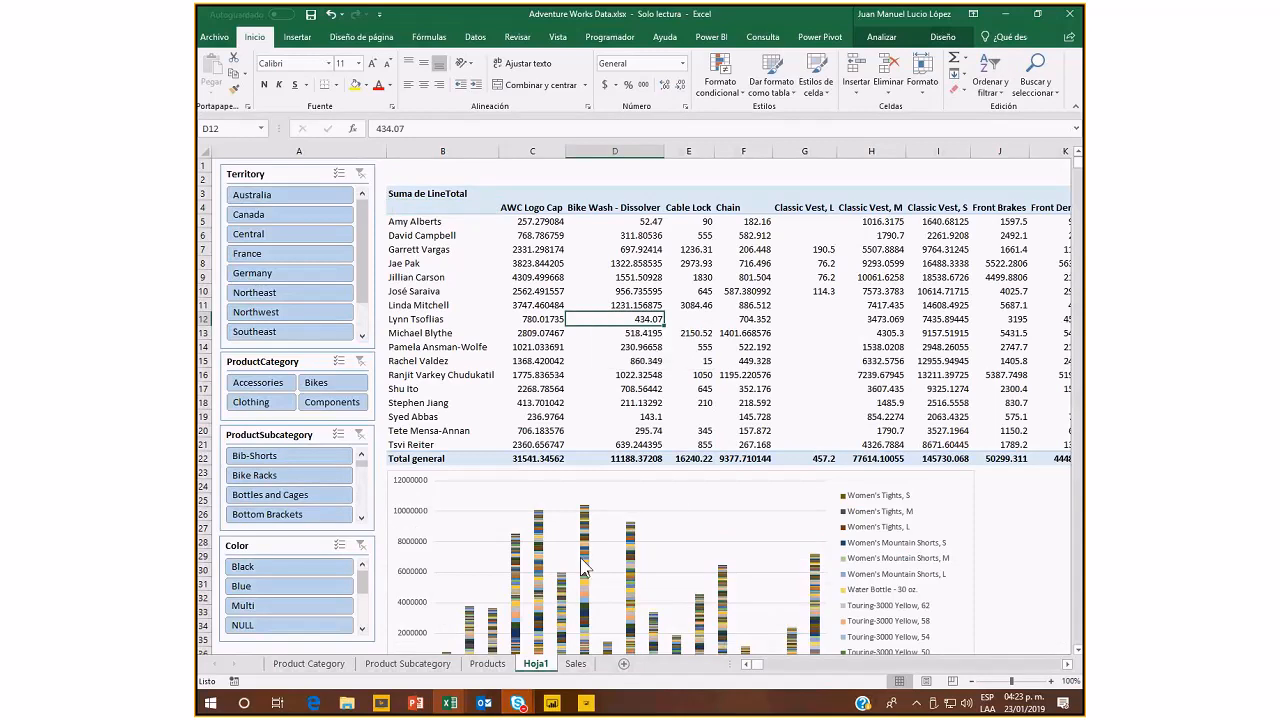
Widen the pivot chart on Hoja1 by extending its outer edge beyond the legend.
{"action": "left_click", "coordinate": [937, 502]}
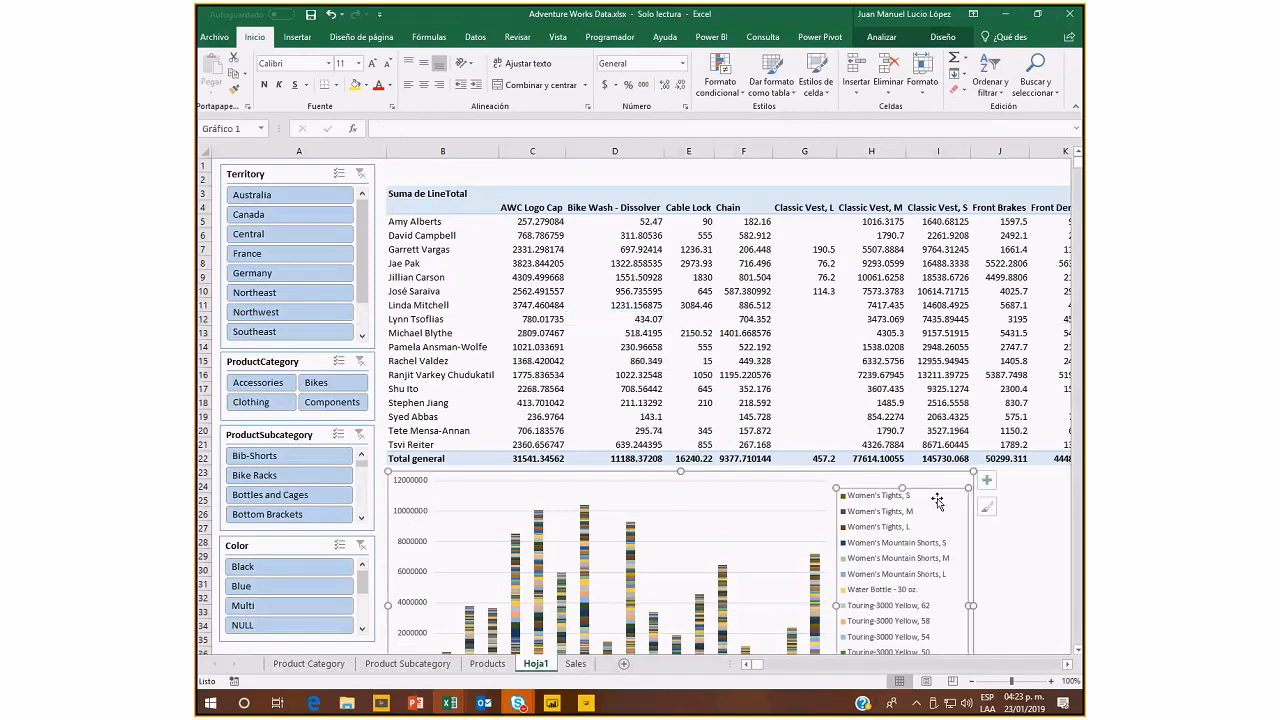
{"action": "left_click", "coordinate": [855, 483]}
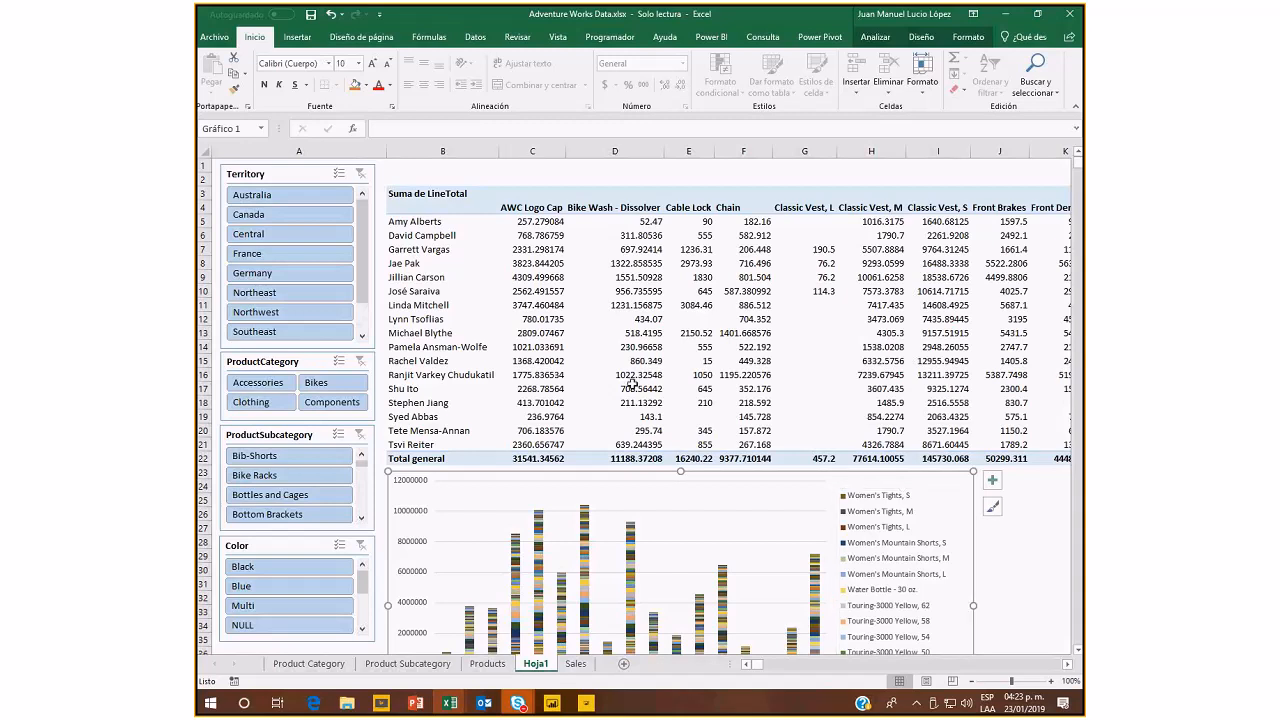
{"action": "left_click_drag", "start_coordinate": [974, 604], "coordinate": [1052, 605]}
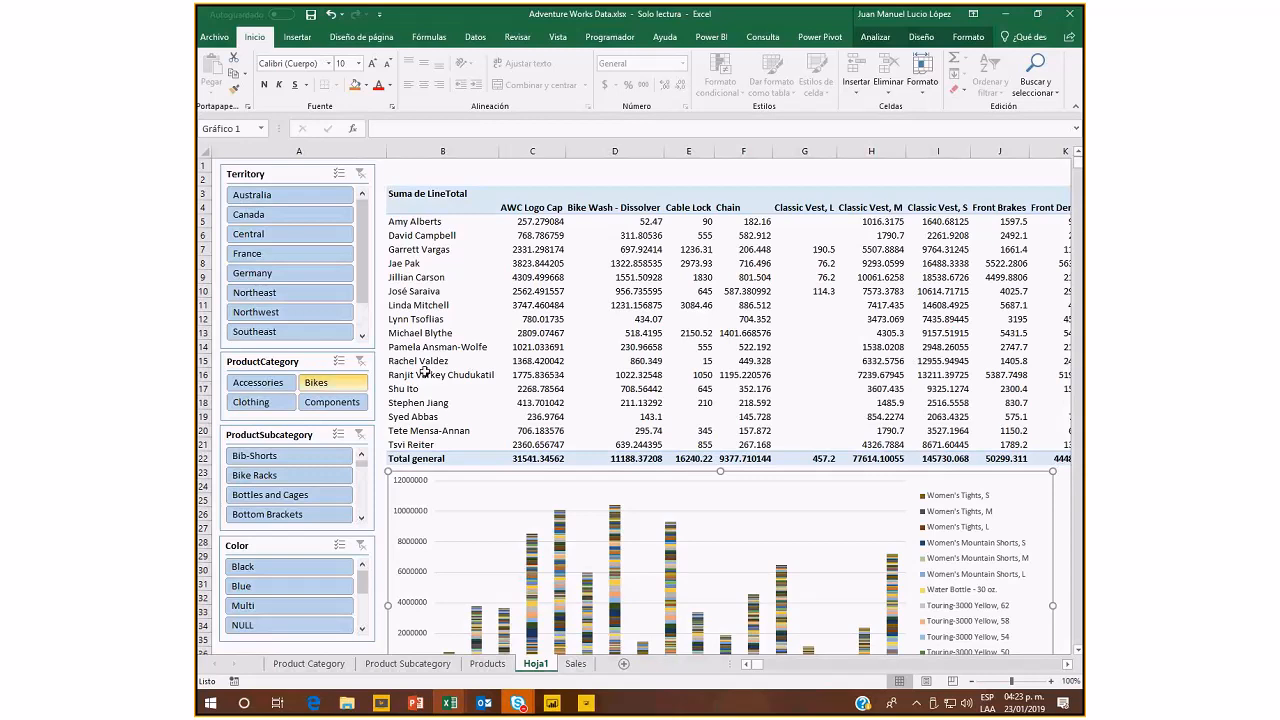
{"action": "left_click", "coordinate": [494, 357]}
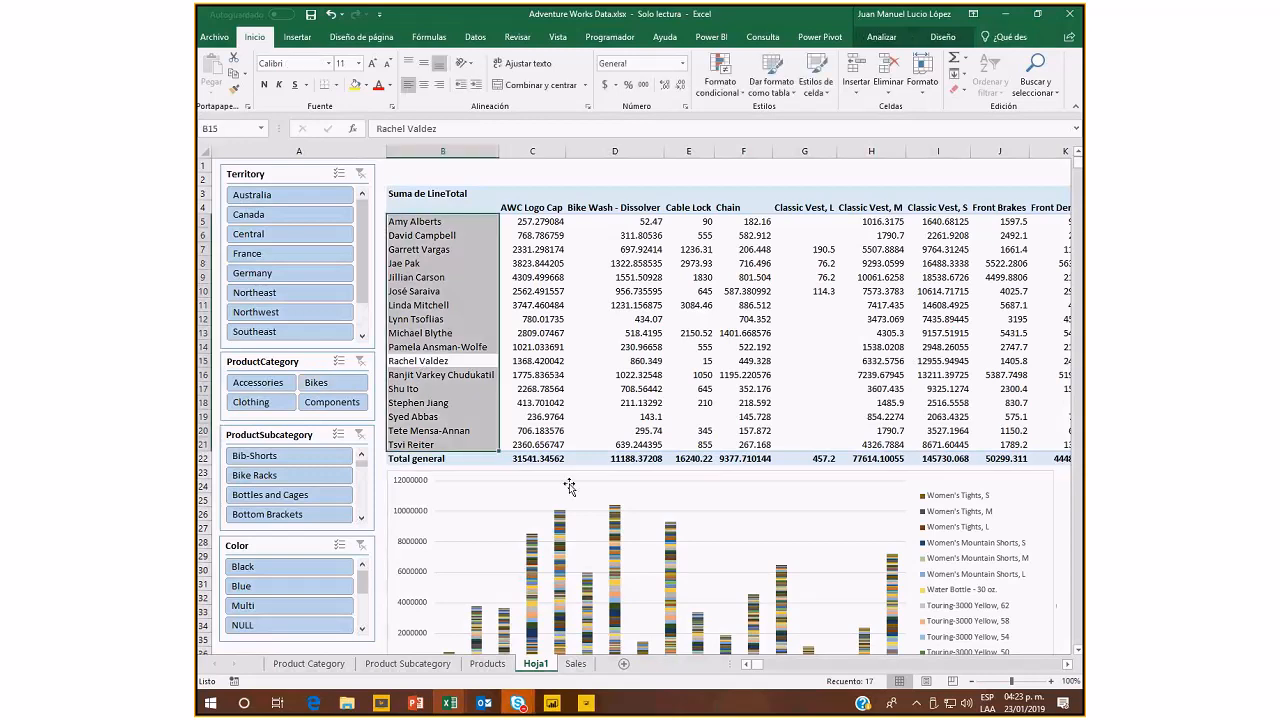
{"action": "left_click", "coordinate": [994, 490]}
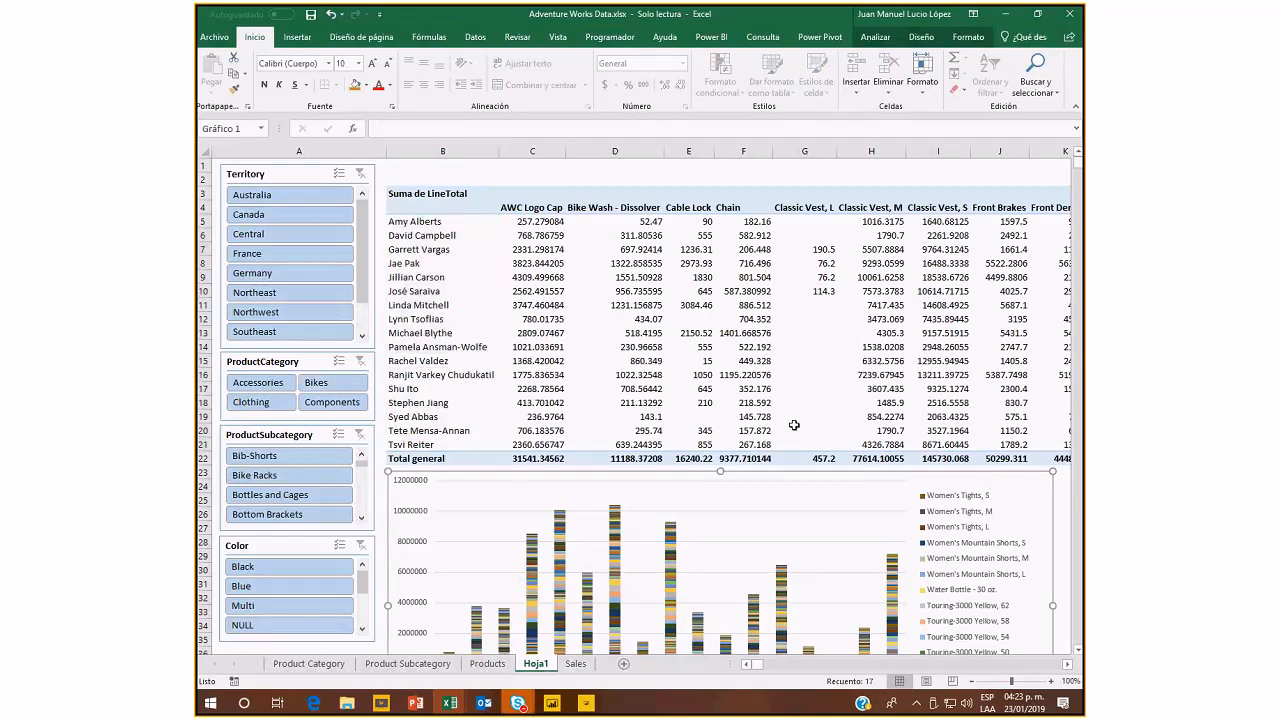
{"action": "left_click", "coordinate": [615, 360]}
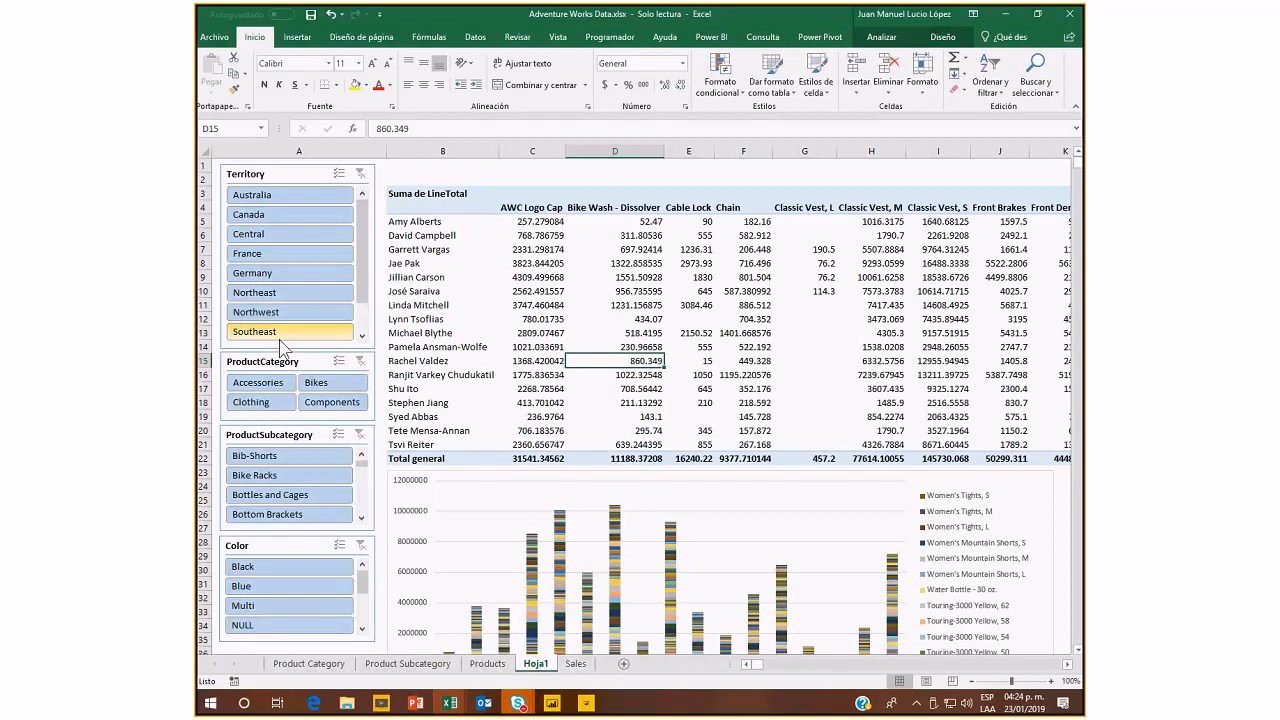
Create a second PivotTable from the Sales table on a new sheet, with SalesPerson as rows, ProductName as columns and LineTotal as values.
{"action": "left_click", "coordinate": [576, 664]}
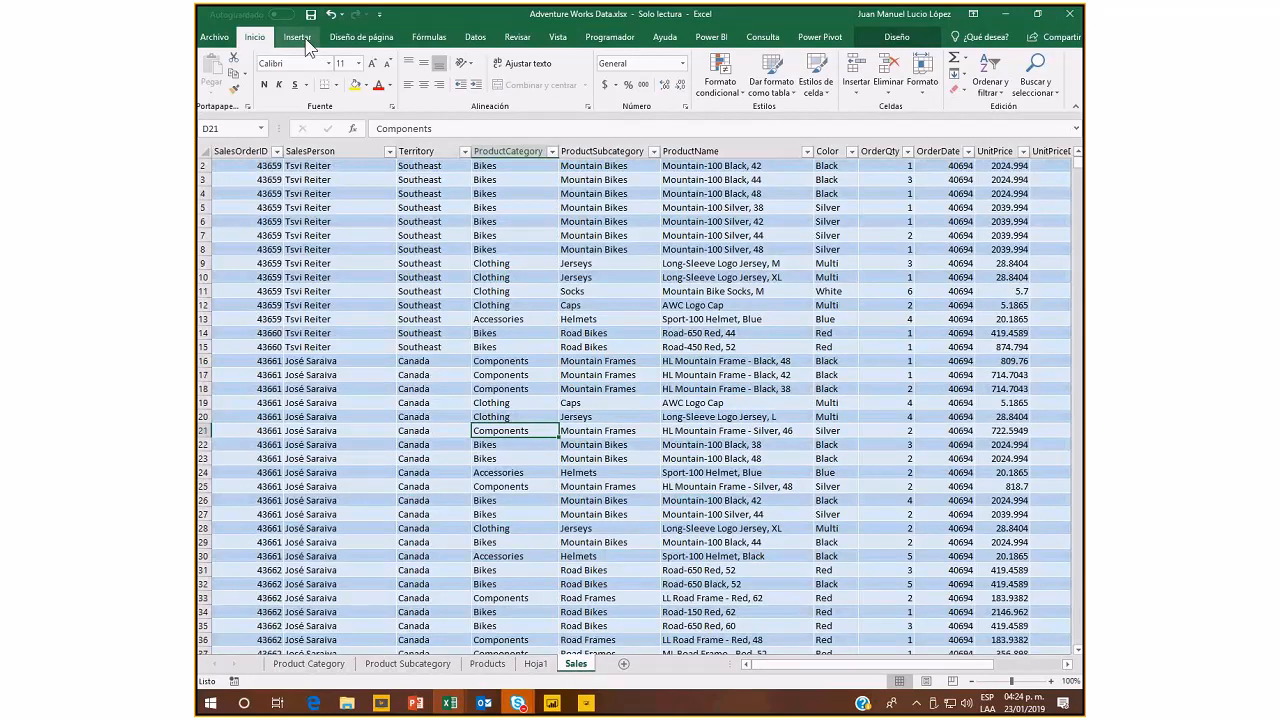
{"action": "left_click", "coordinate": [300, 37]}
{"action": "left_click", "coordinate": [215, 80]}
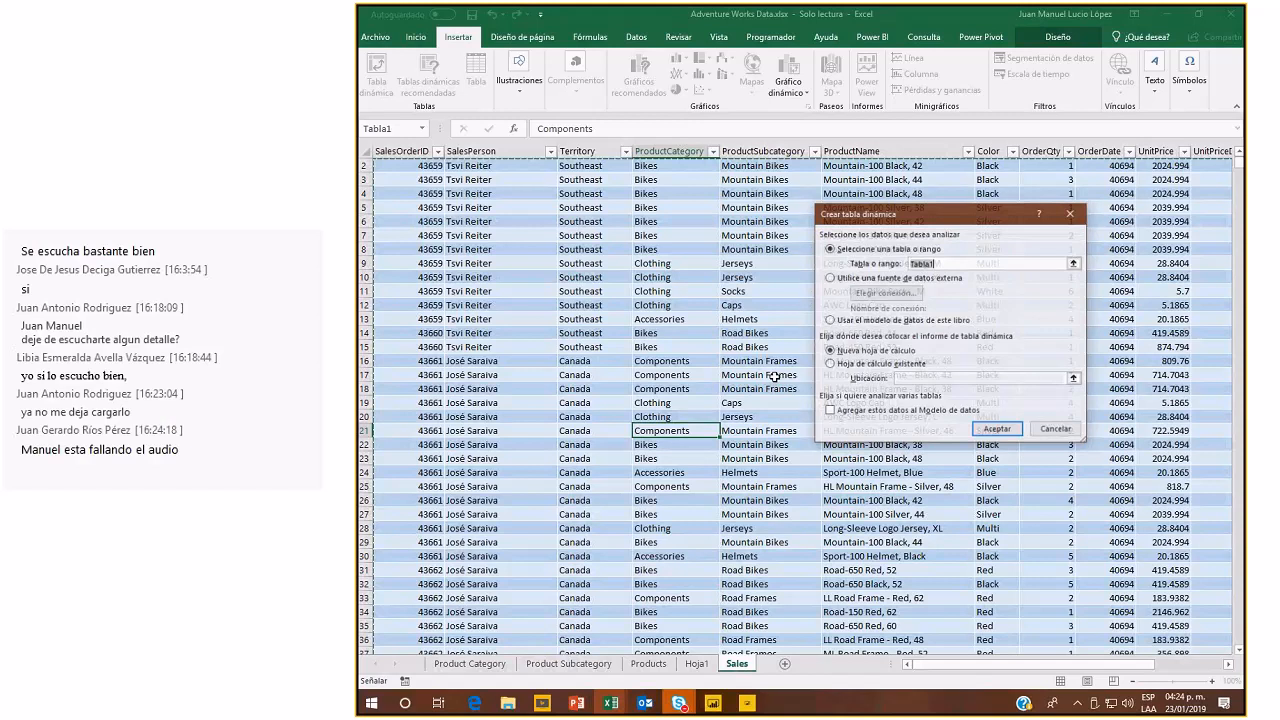
{"action": "left_click", "coordinate": [992, 430]}
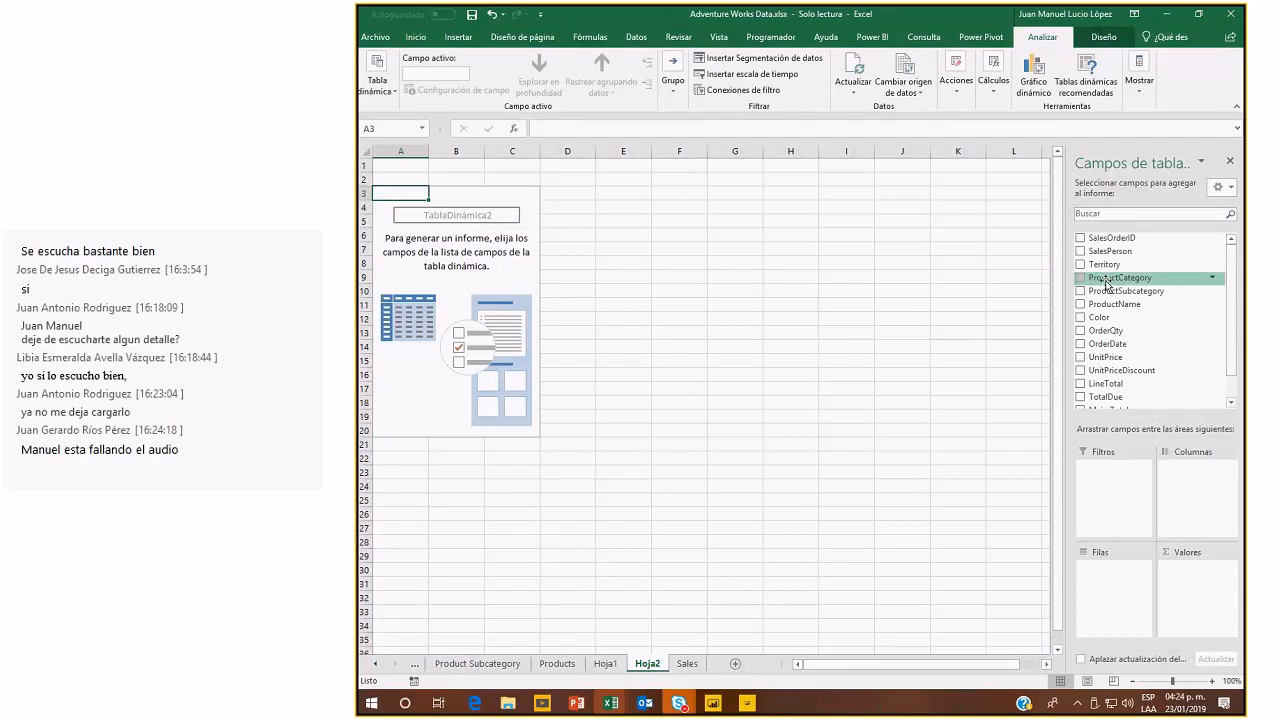
{"action": "left_click", "coordinate": [1080, 251]}
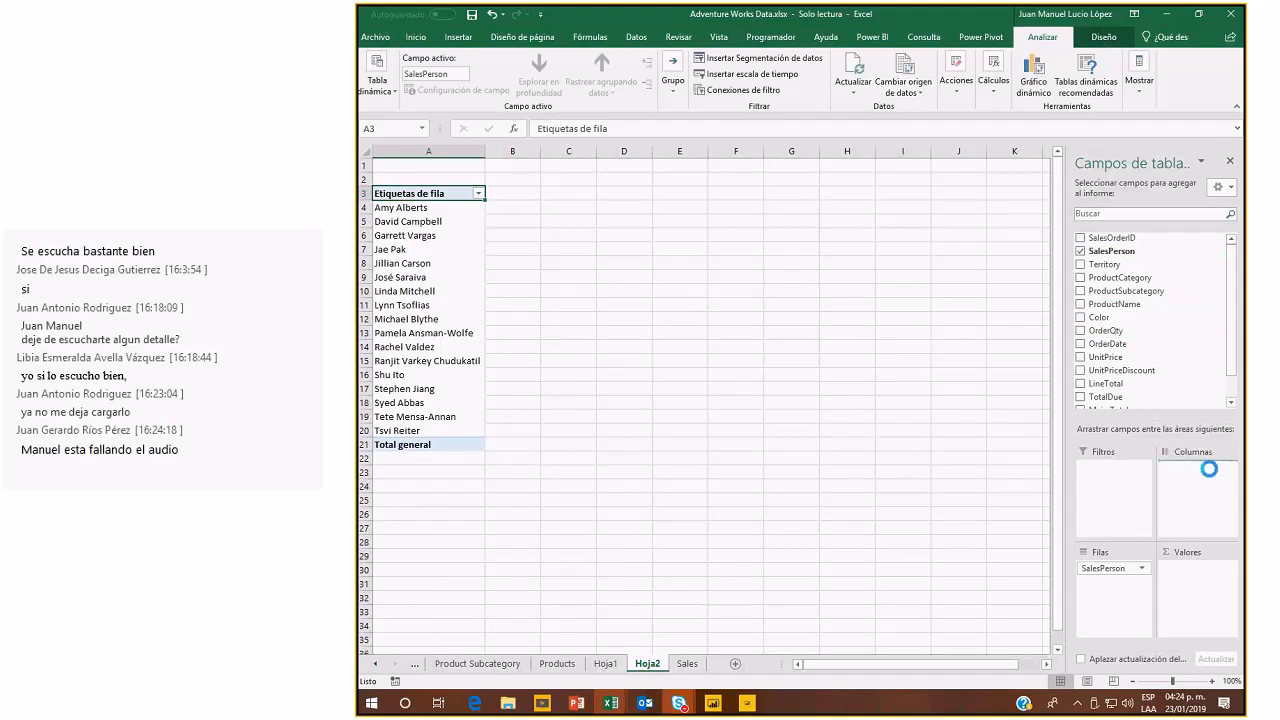
{"action": "left_click", "coordinate": [1080, 384]}
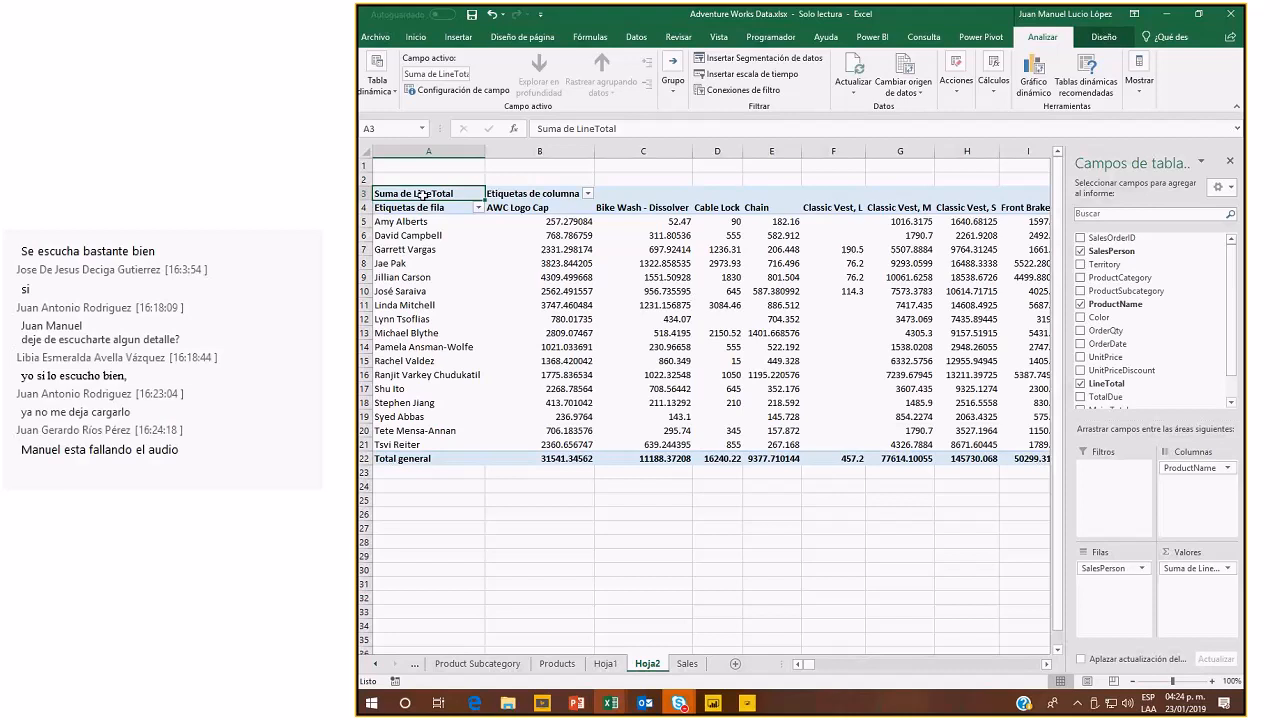
Test the Territory slicer's Australia filter on Hoja1 against the PivotTable on Hoja2, and clear it again.
{"action": "left_click", "coordinate": [605, 663]}
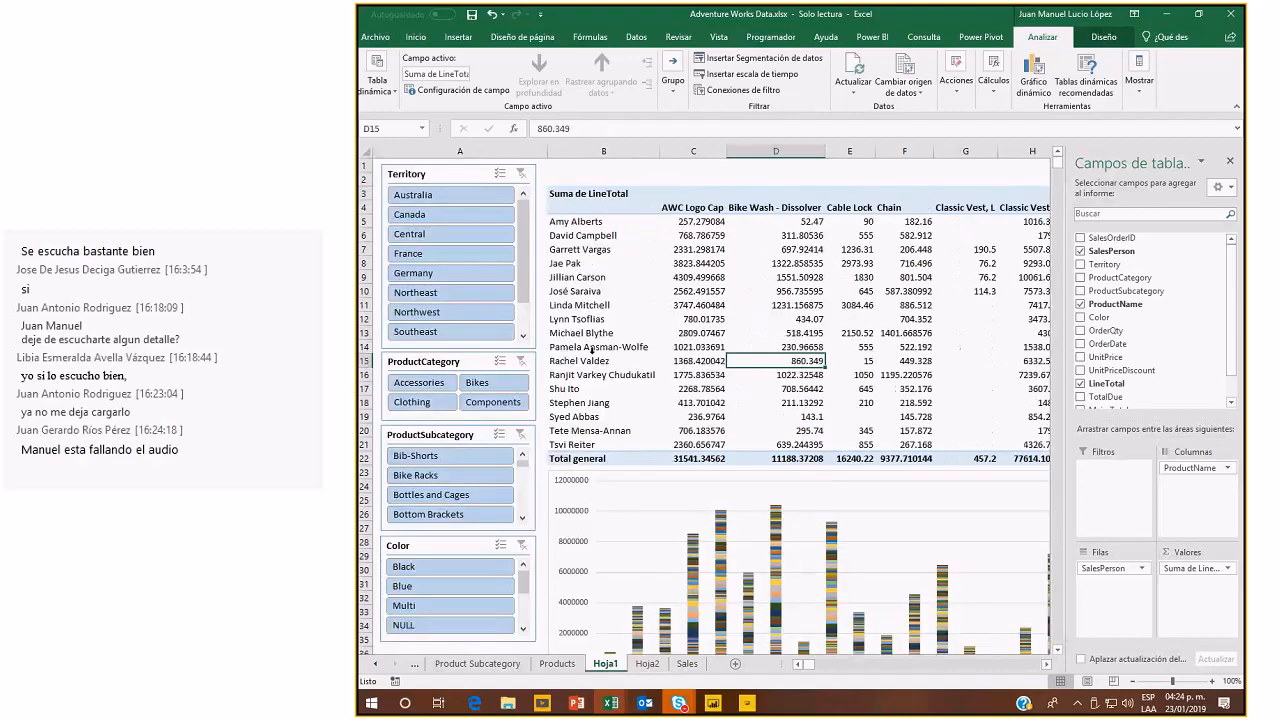
{"action": "left_click", "coordinate": [648, 664]}
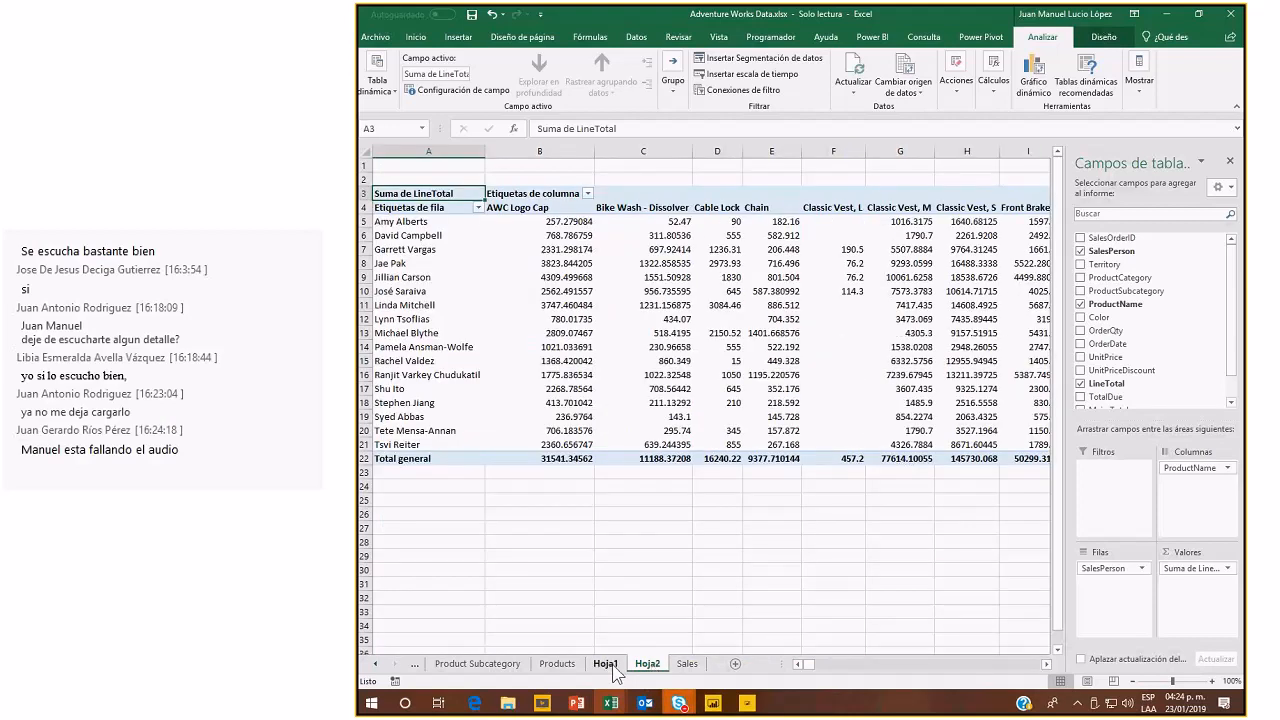
{"action": "left_click", "coordinate": [606, 664]}
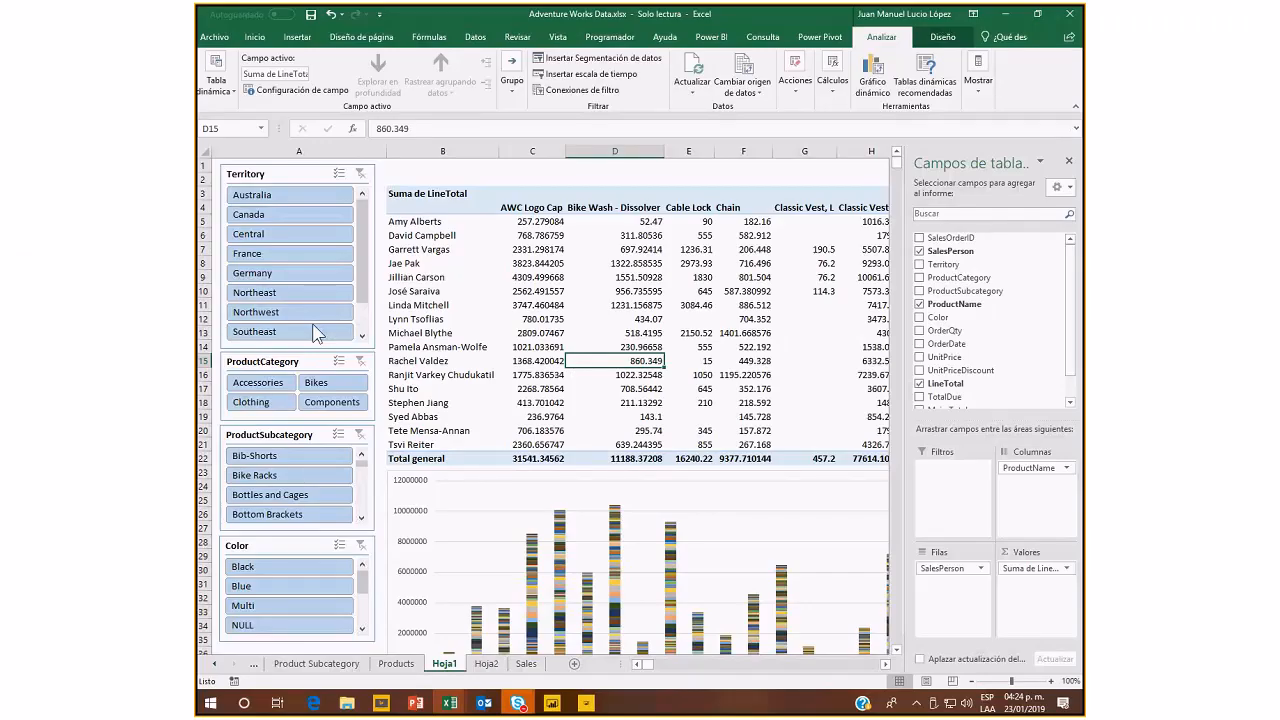
{"action": "left_click", "coordinate": [290, 253]}
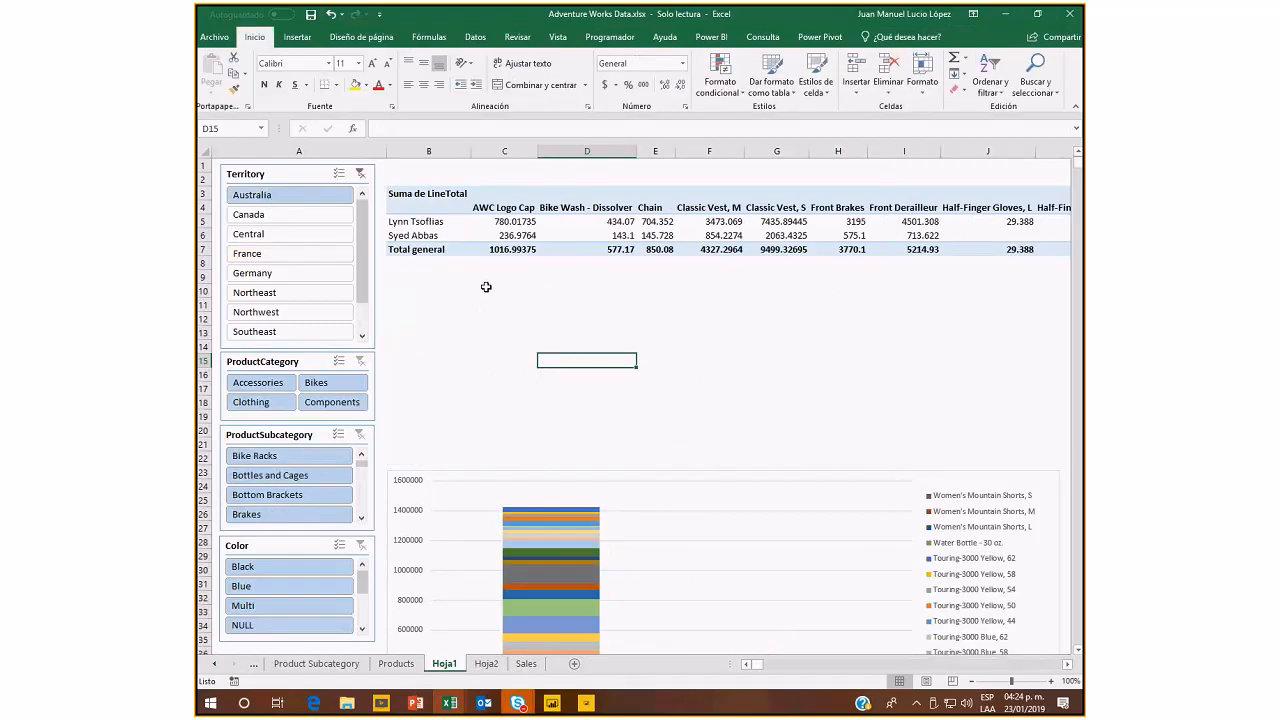
{"action": "left_click", "coordinate": [487, 664]}
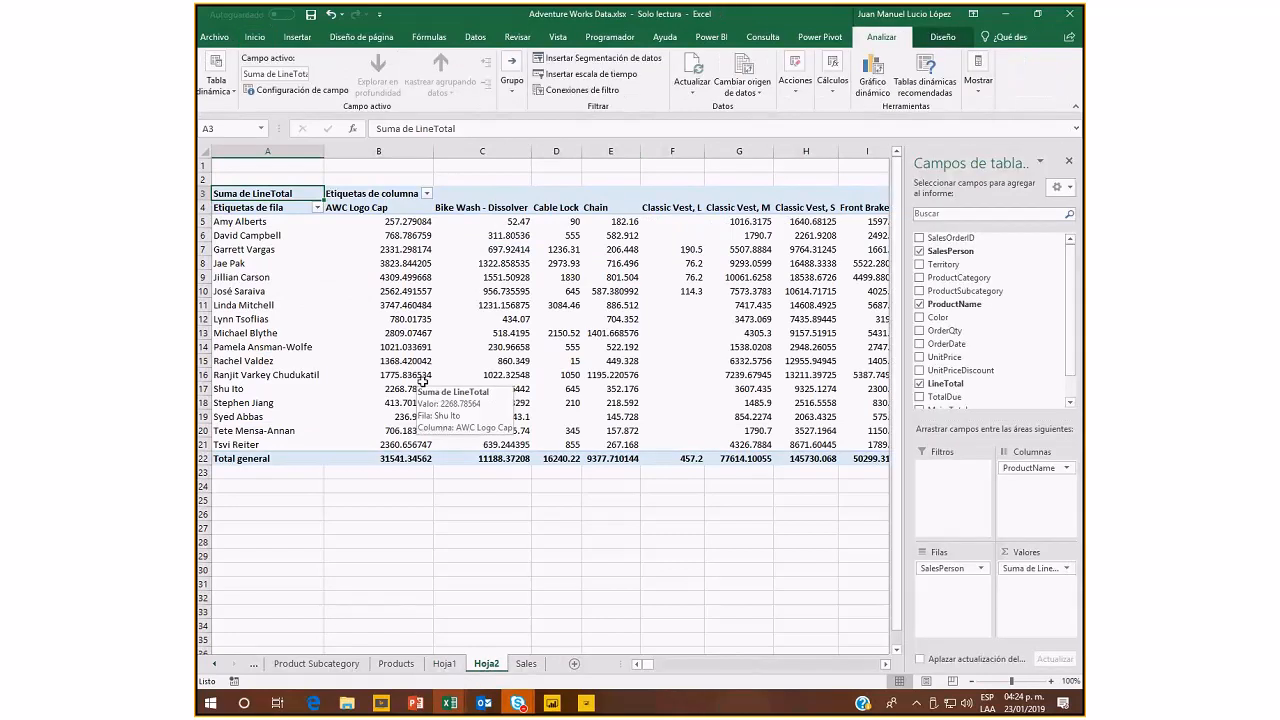
{"action": "left_click", "coordinate": [444, 664]}
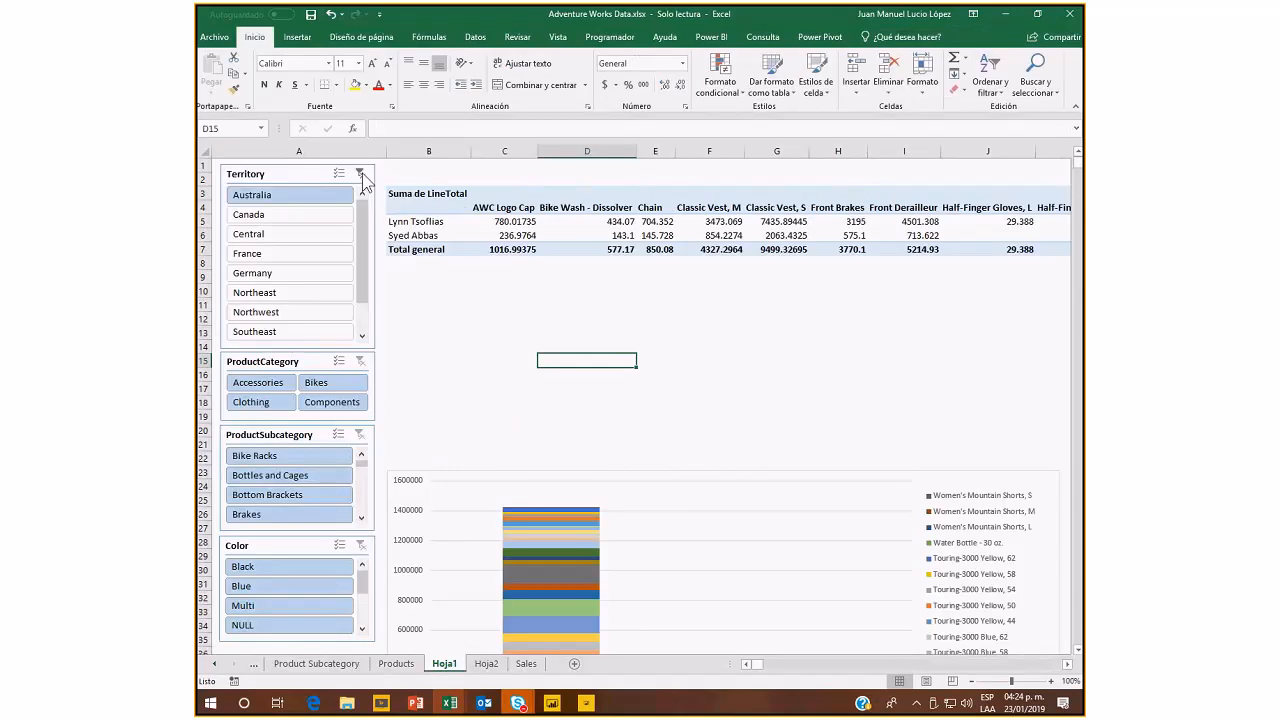
{"action": "left_click", "coordinate": [361, 174]}
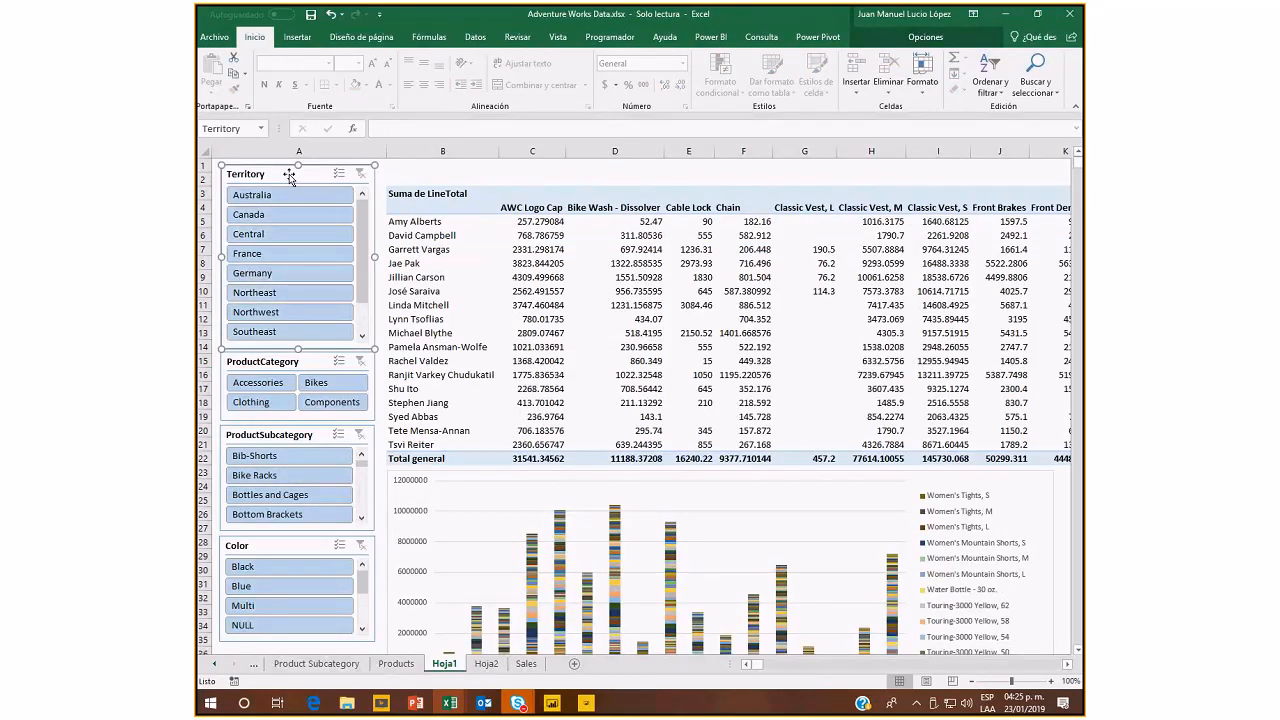
Connect the Territory slicer to TablaDinámica2 on Hoja2 in addition to TablaDinámica1.
{"action": "double_click", "coordinate": [289, 176]}
{"action": "left_click", "coordinate": [399, 78]}
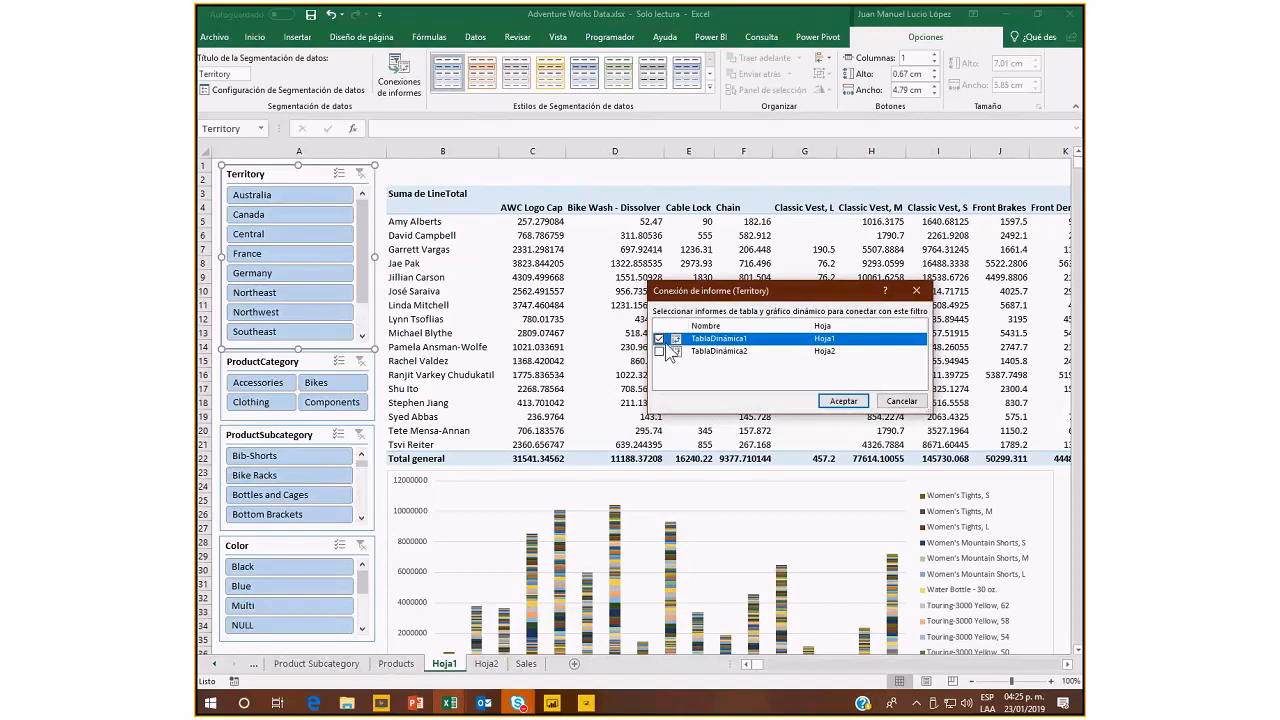
{"action": "left_click", "coordinate": [659, 352]}
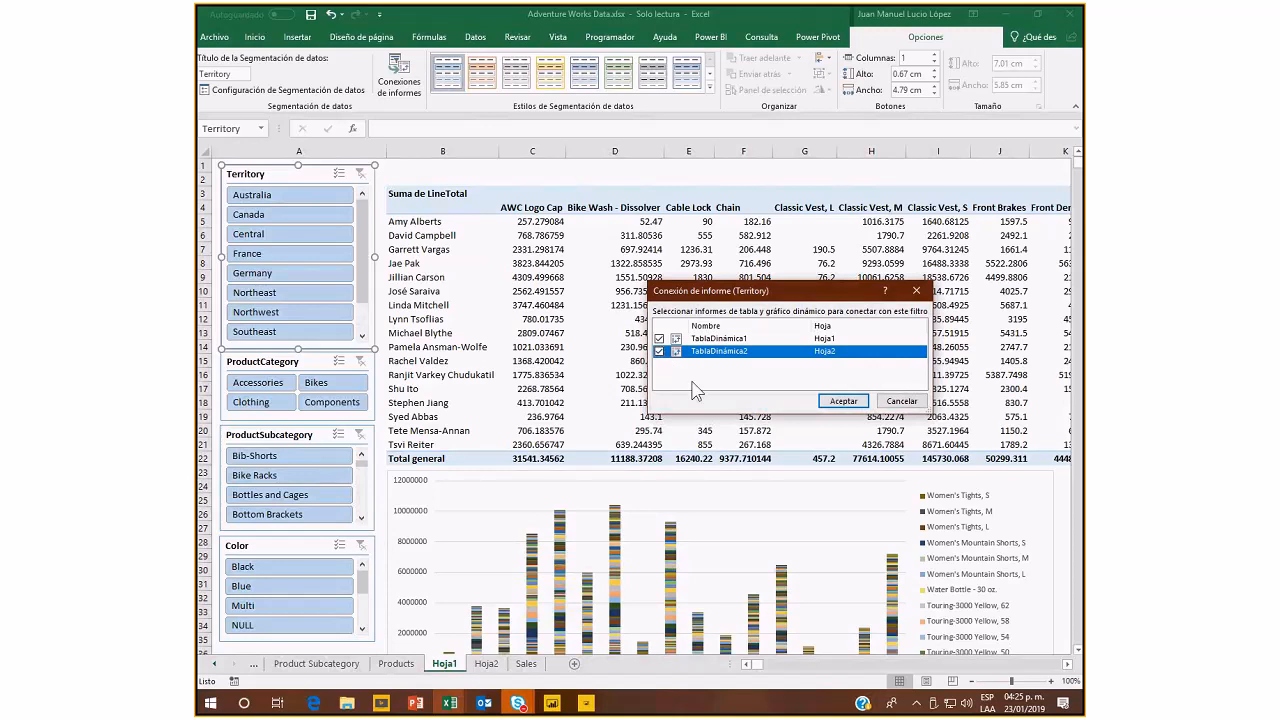
{"action": "left_click", "coordinate": [843, 401]}
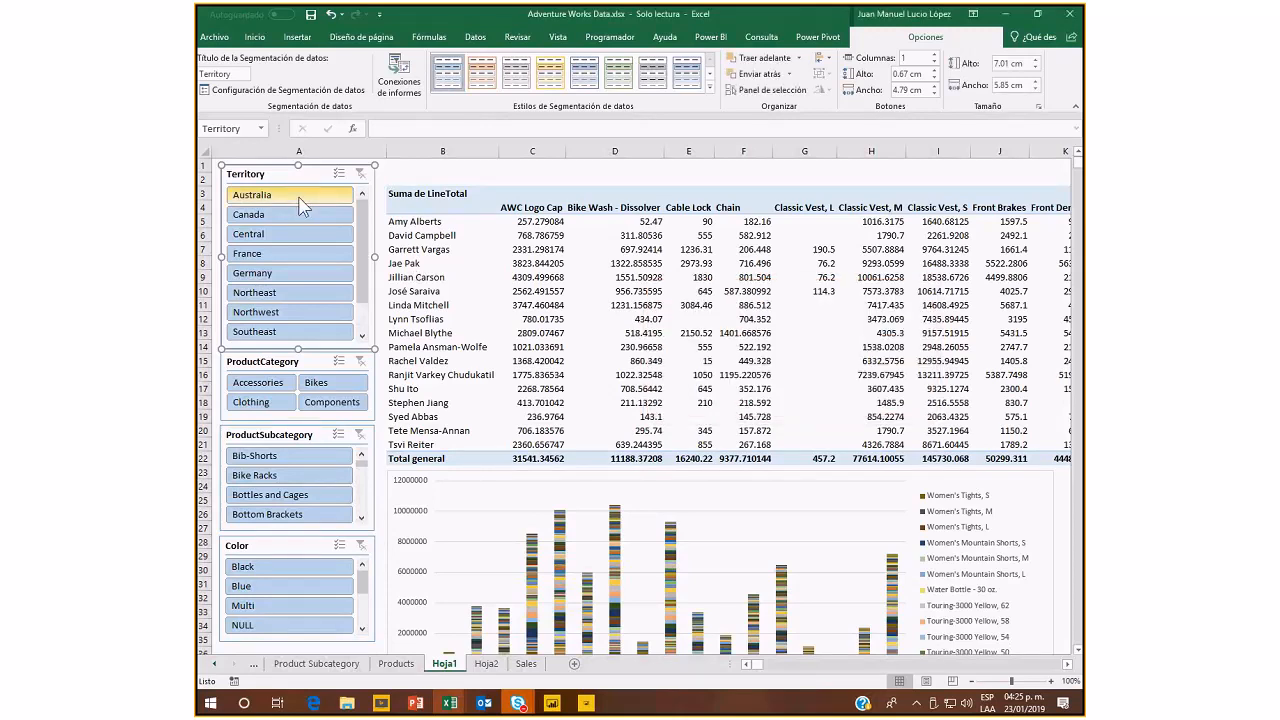
Filter the Territory slicer to Australia and check its effect on the PivotTable on Hoja2.
{"action": "left_click", "coordinate": [300, 200]}
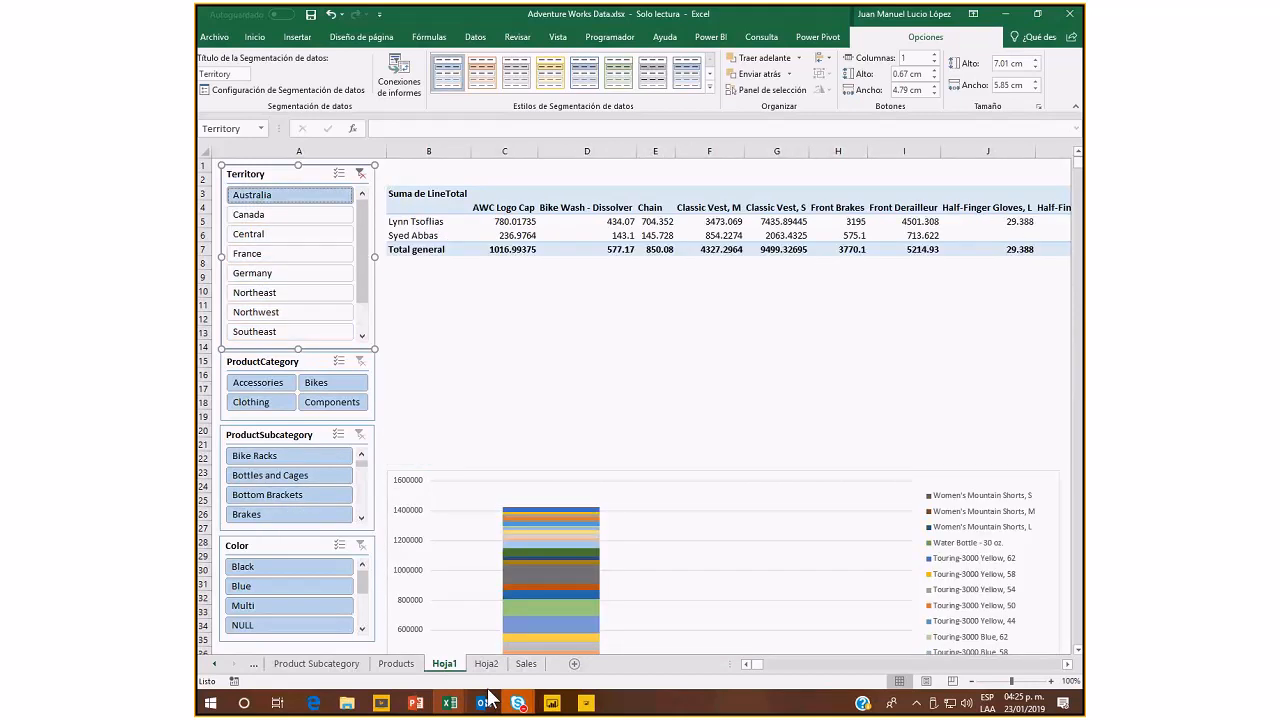
{"action": "left_click", "coordinate": [486, 663]}
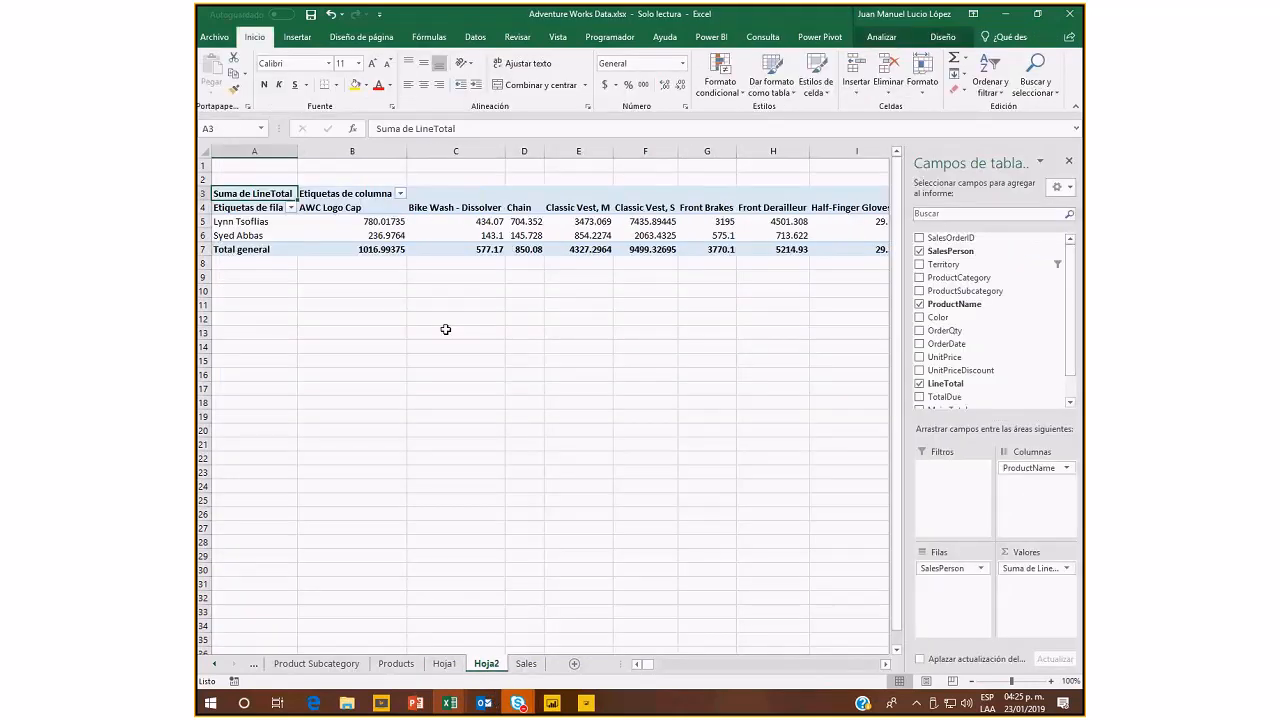
{"action": "left_click", "coordinate": [444, 663]}
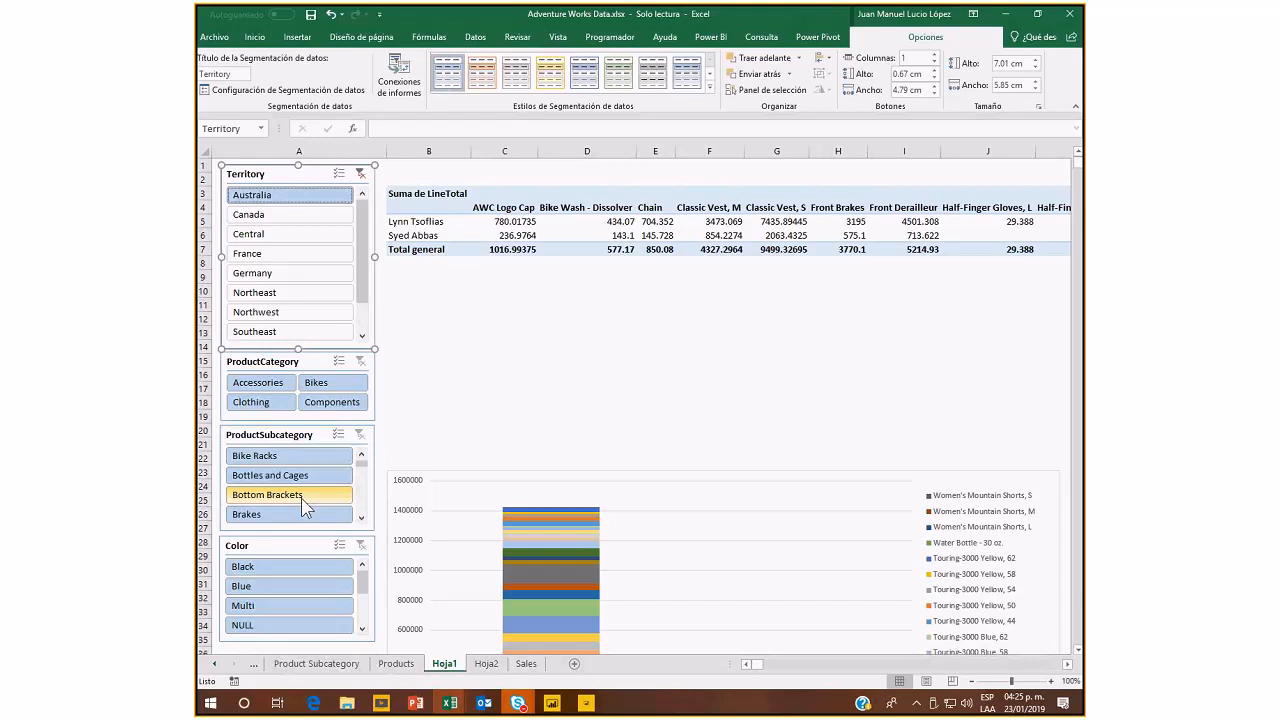
Filter the Color slicer on Hoja1 to Black and check whether the Hoja2 PivotTable follows.
{"action": "left_click", "coordinate": [290, 566]}
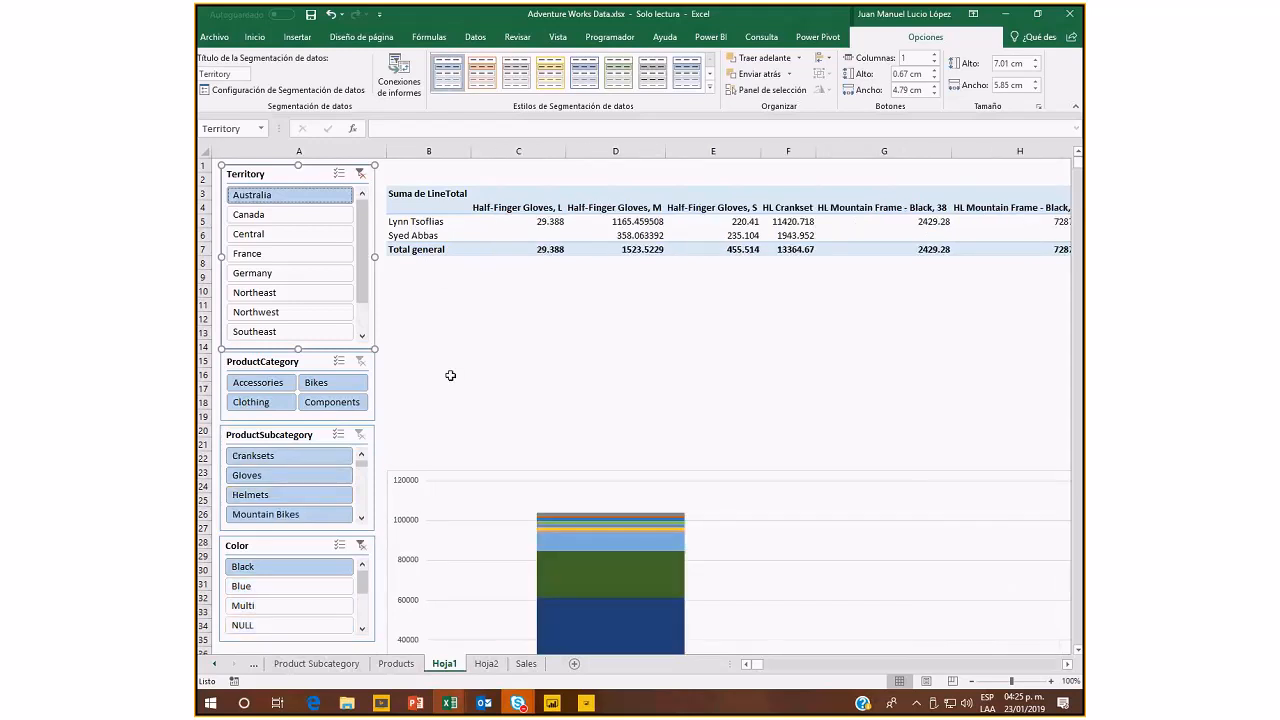
{"action": "left_click", "coordinate": [486, 663]}
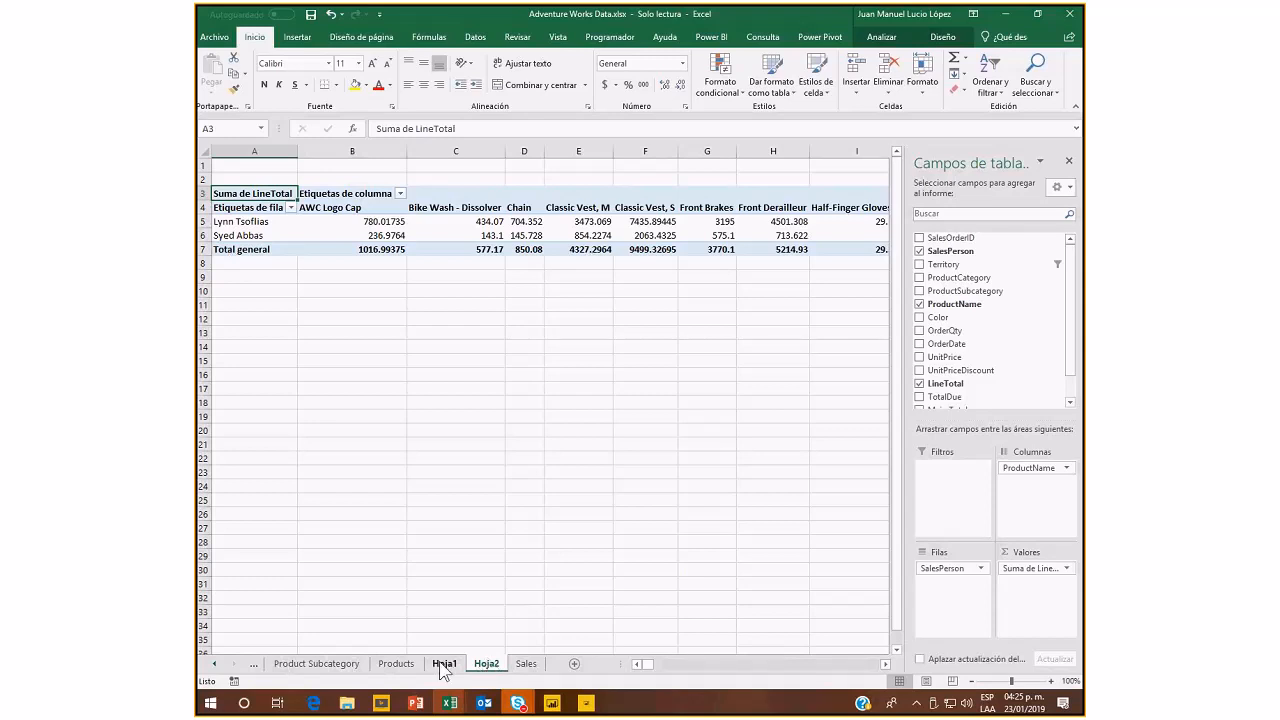
{"action": "left_click", "coordinate": [444, 664]}
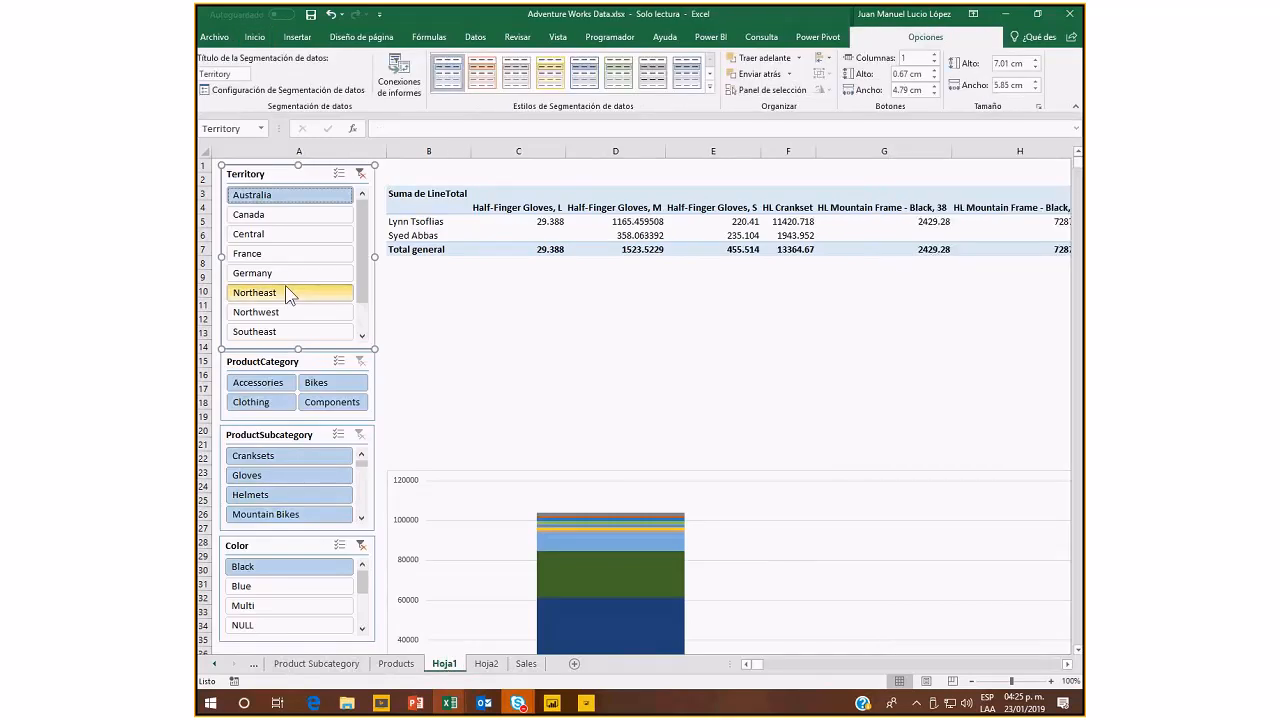
Review the Territory slicer's report connections and compare the filtered PivotTables on Hoja1 and Hoja2.
{"action": "left_click", "coordinate": [399, 75]}
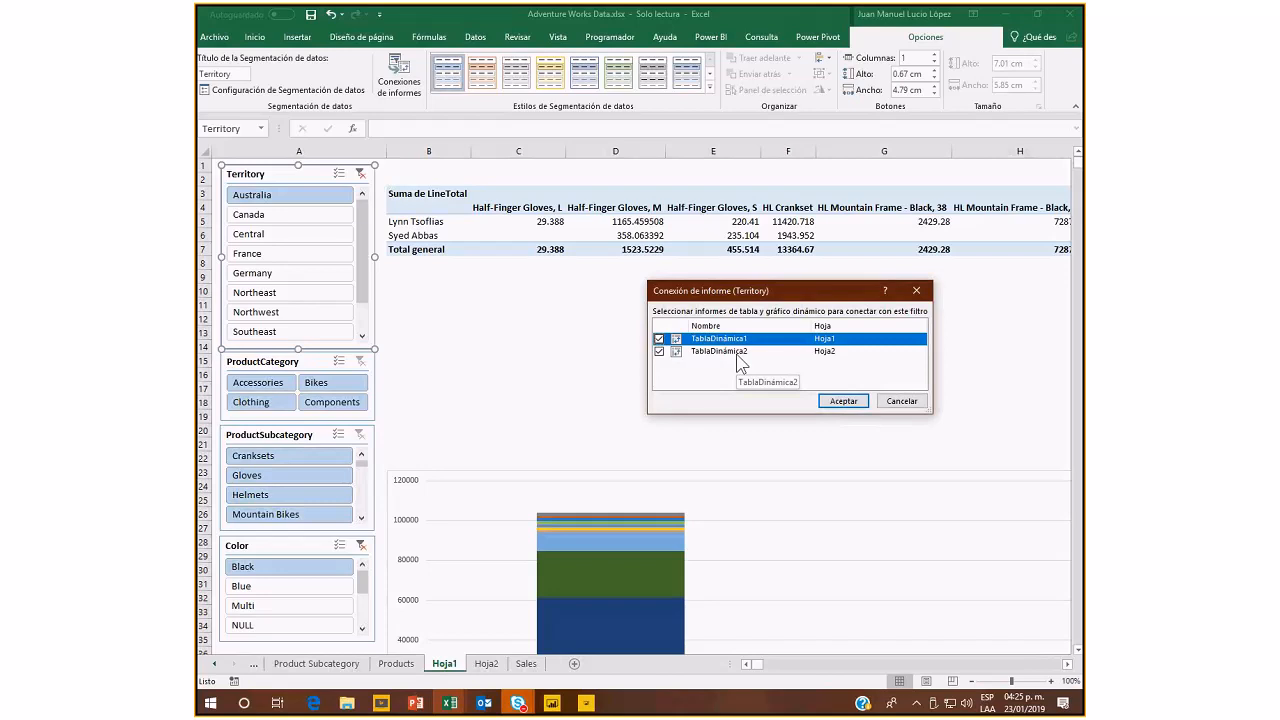
{"action": "left_click", "coordinate": [902, 401]}
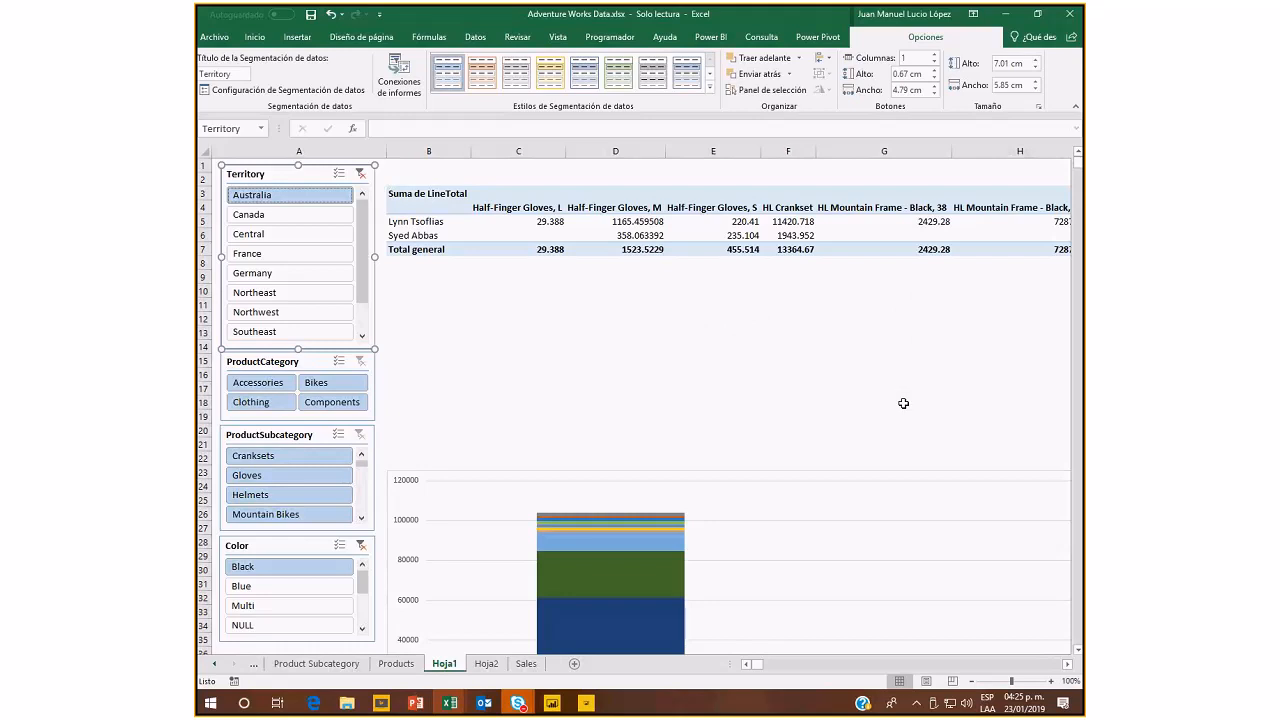
{"action": "left_click", "coordinate": [487, 664]}
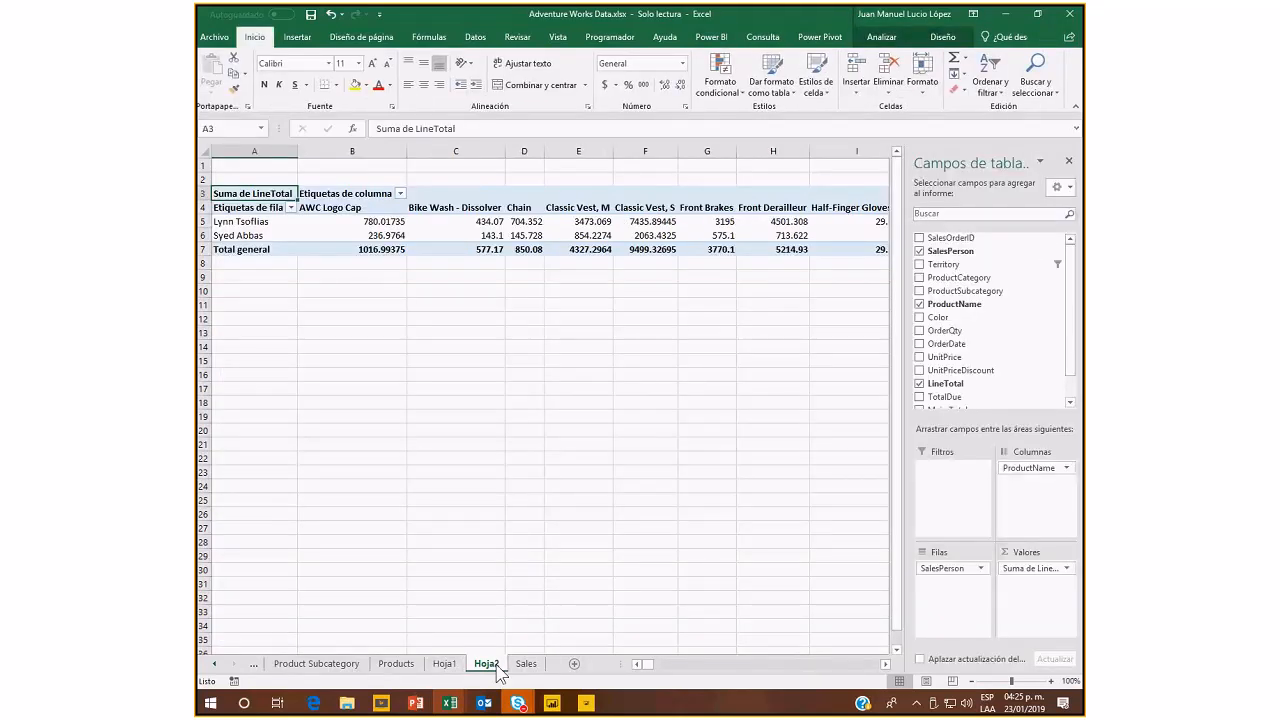
{"action": "left_click", "coordinate": [291, 207]}
{"action": "key", "text": "Escape"}
{"action": "left_click", "coordinate": [452, 665]}
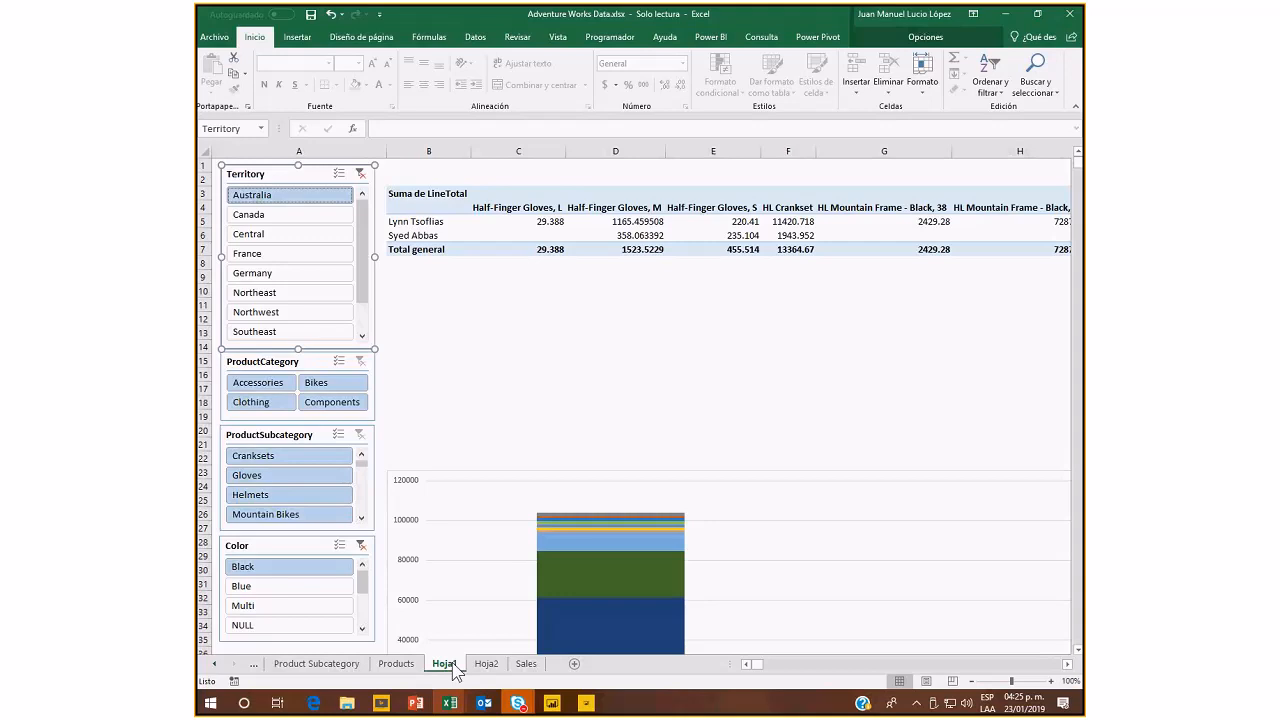
{"action": "left_click", "coordinate": [446, 407]}
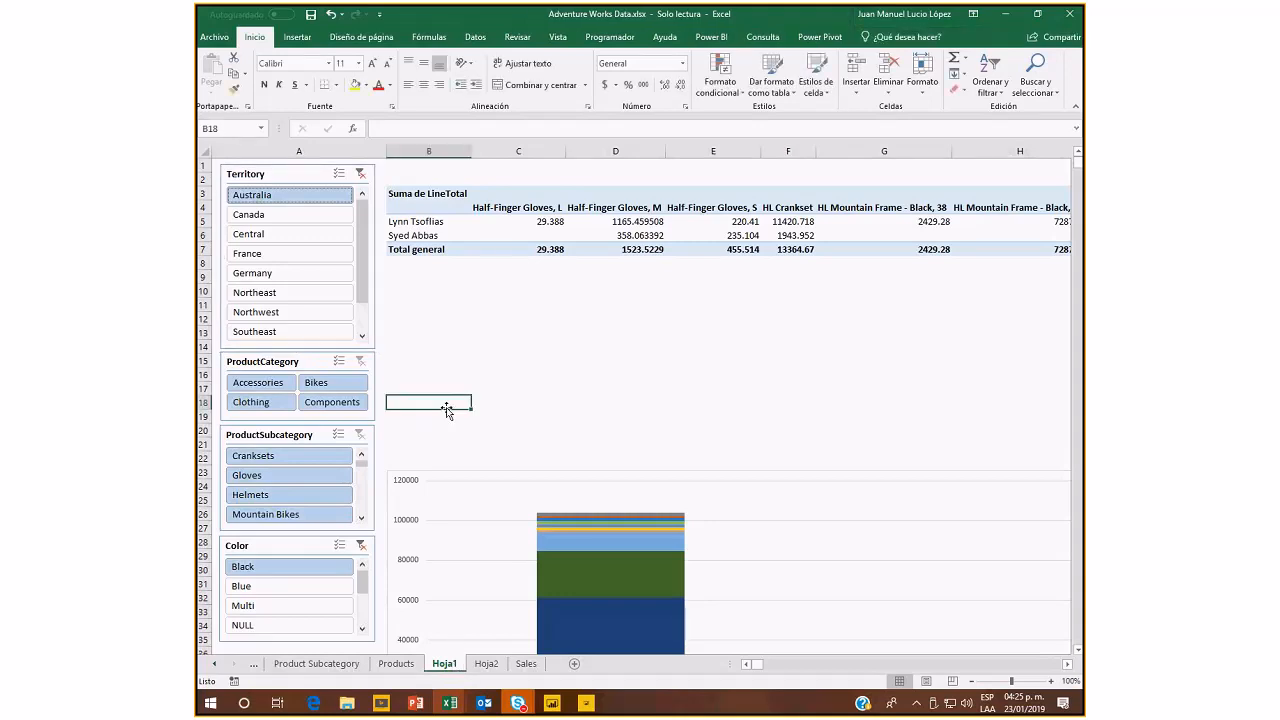
{"action": "left_click", "coordinate": [486, 663]}
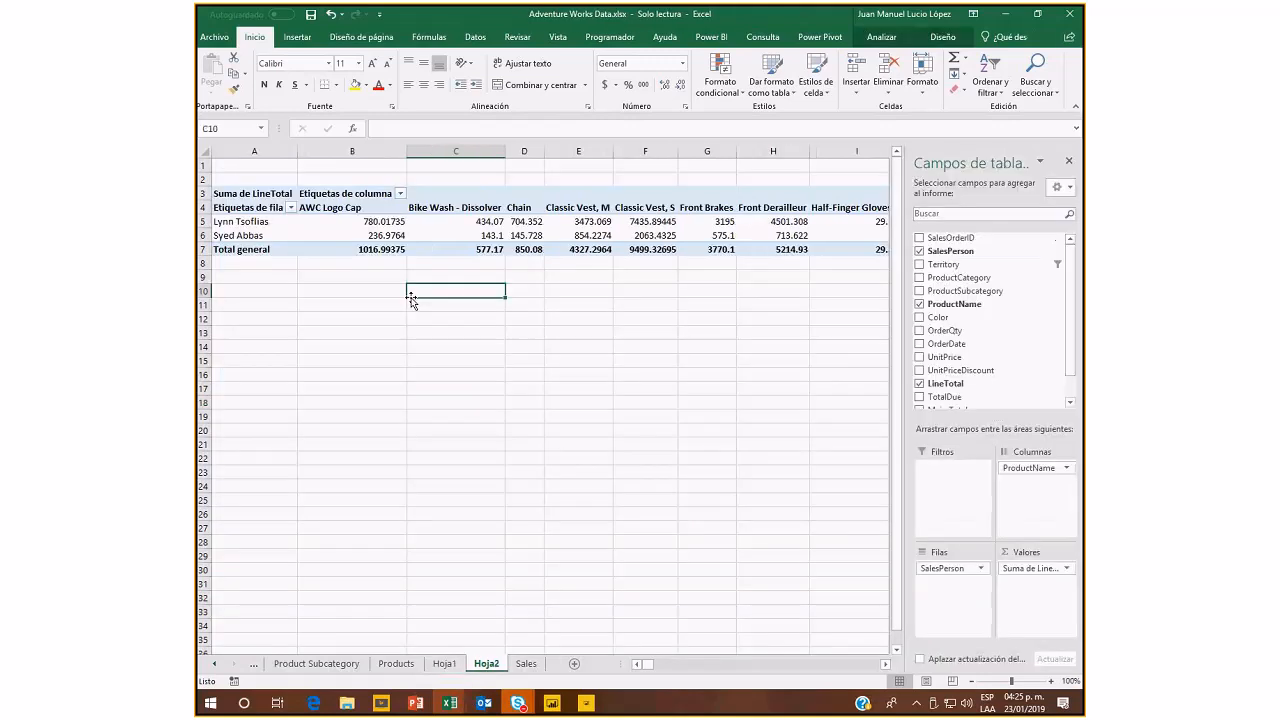
Format the entire OrderDate column of the Sales table as short dates.
{"action": "left_click", "coordinate": [525, 664]}
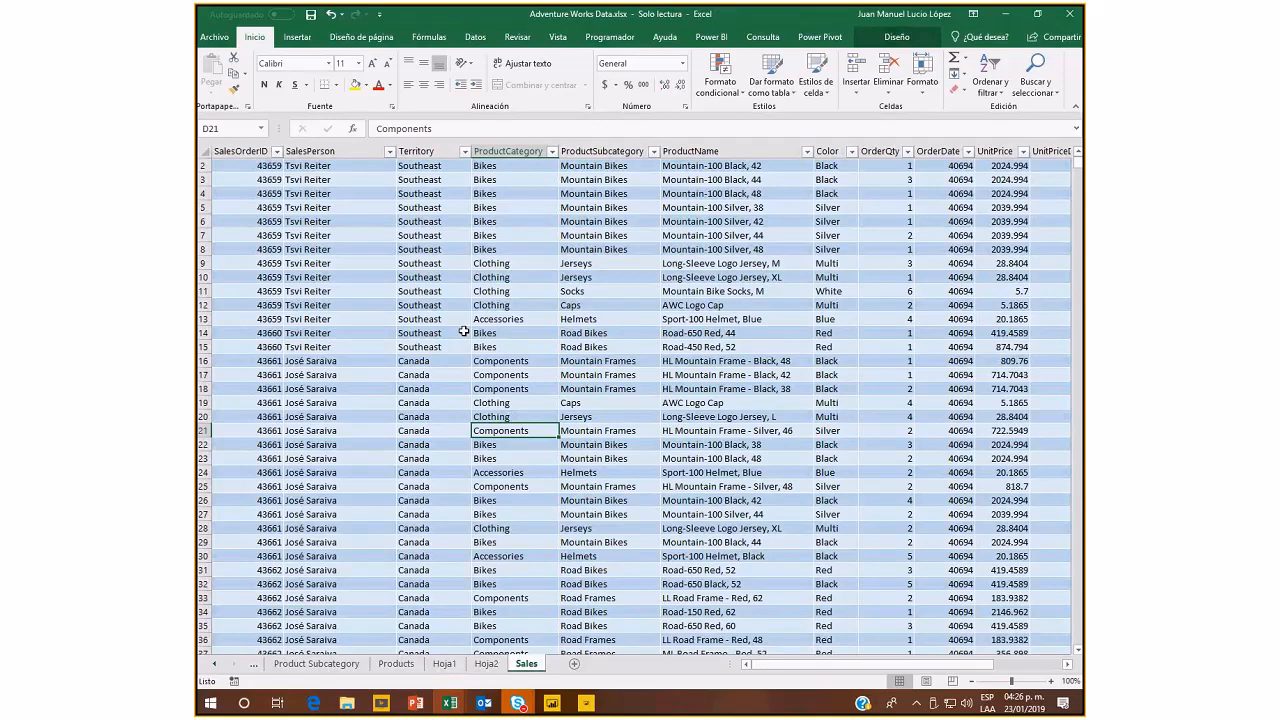
{"action": "left_click", "coordinate": [945, 165]}
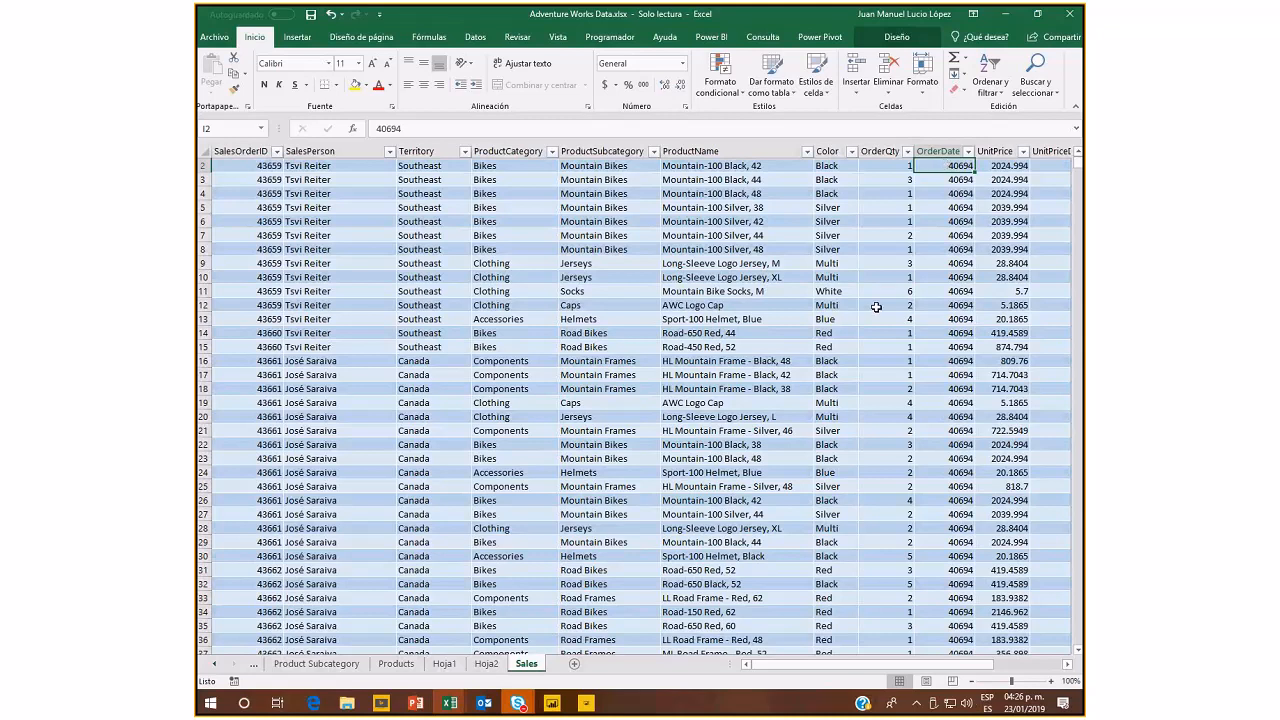
{"action": "key", "text": "ctrl+shift+Down"}
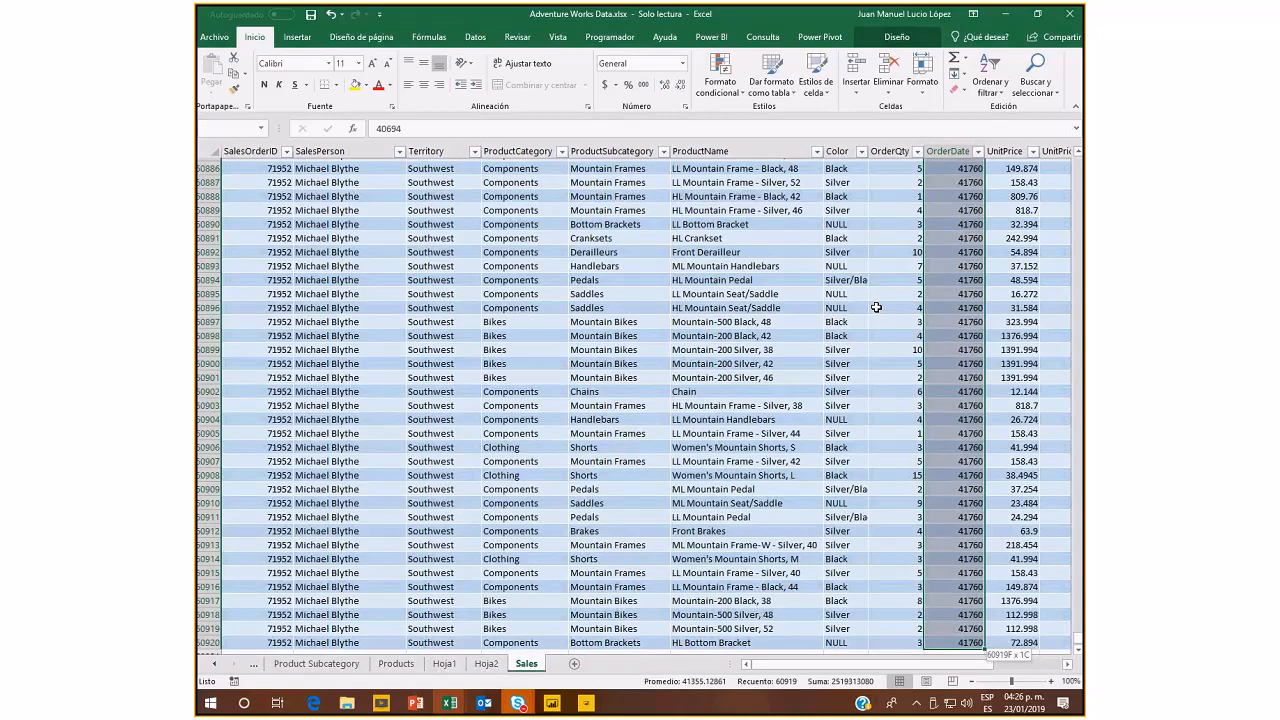
{"action": "left_click", "coordinate": [683, 63]}
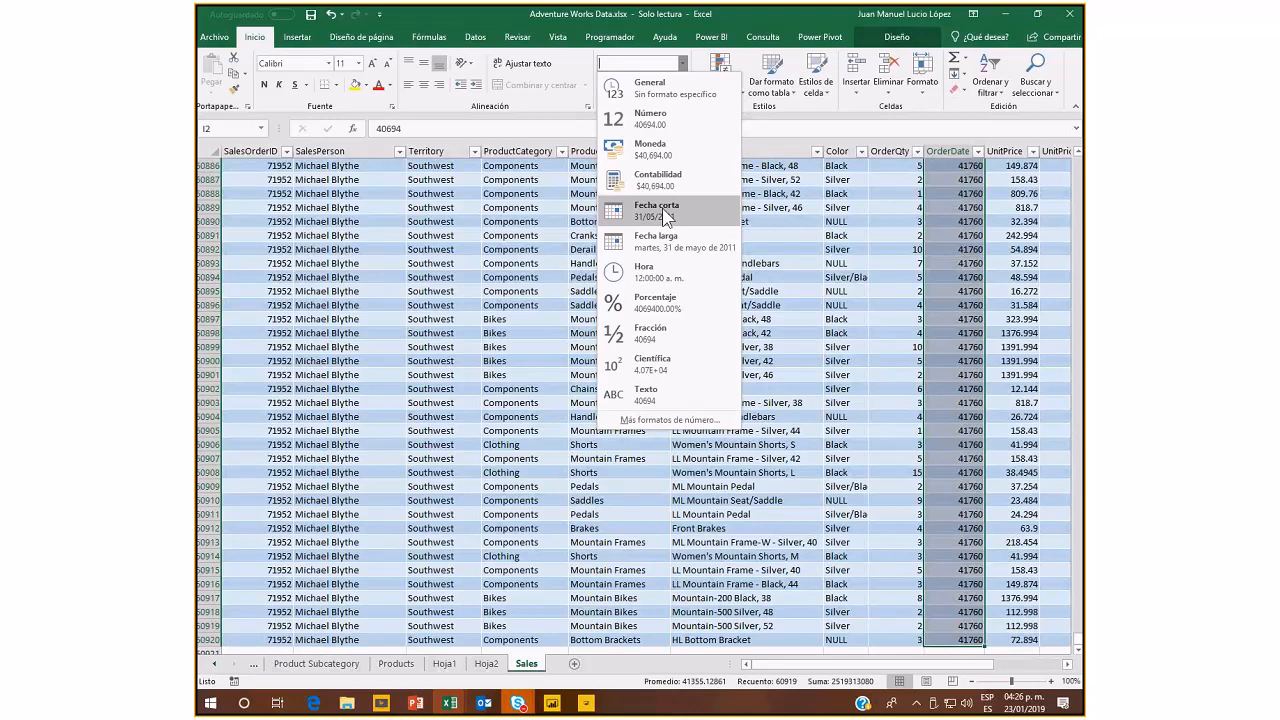
{"action": "left_click", "coordinate": [662, 208]}
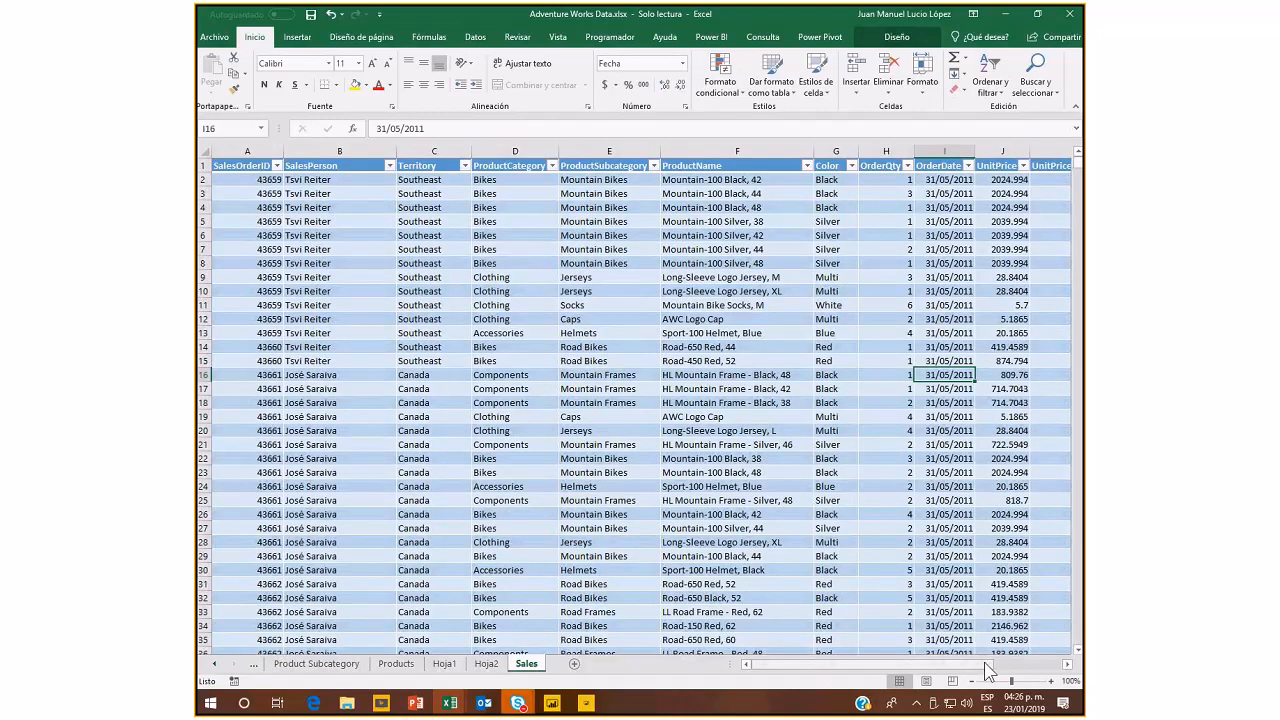
Try to insert a timeline for the PivotTable on Hoja2.
{"action": "left_click", "coordinate": [444, 663]}
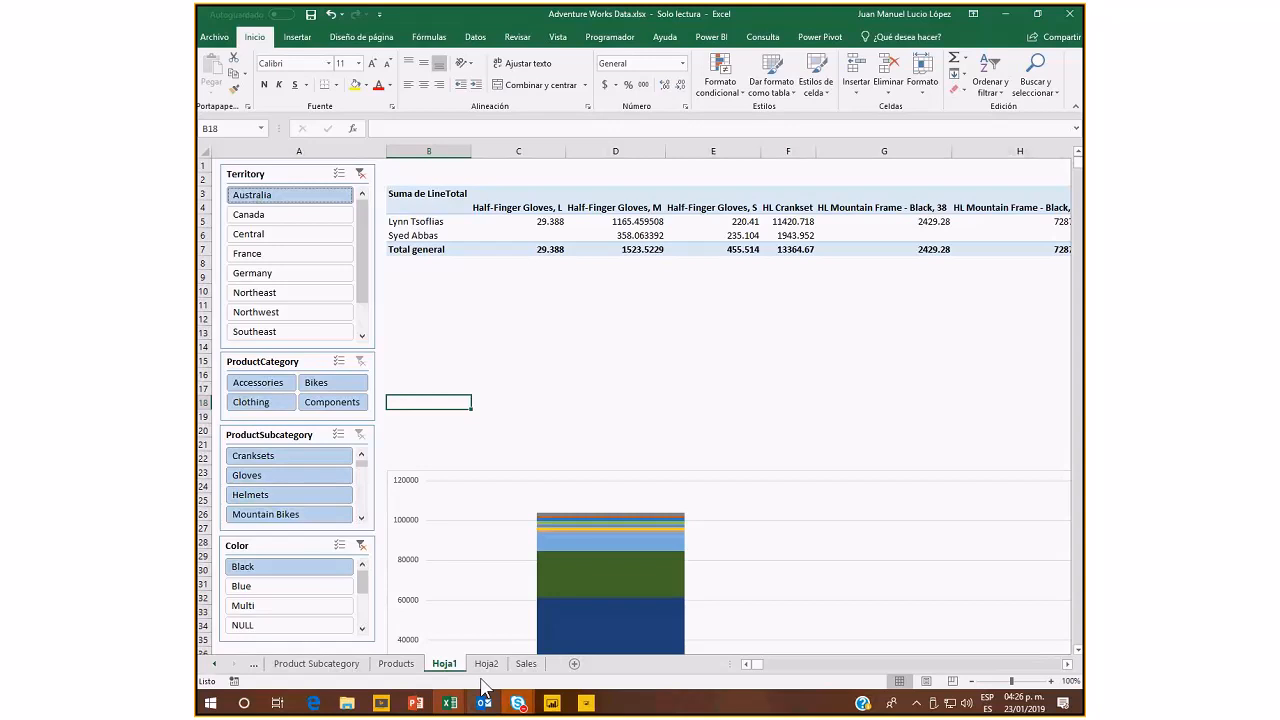
{"action": "left_click", "coordinate": [486, 663]}
{"action": "left_click", "coordinate": [410, 176]}
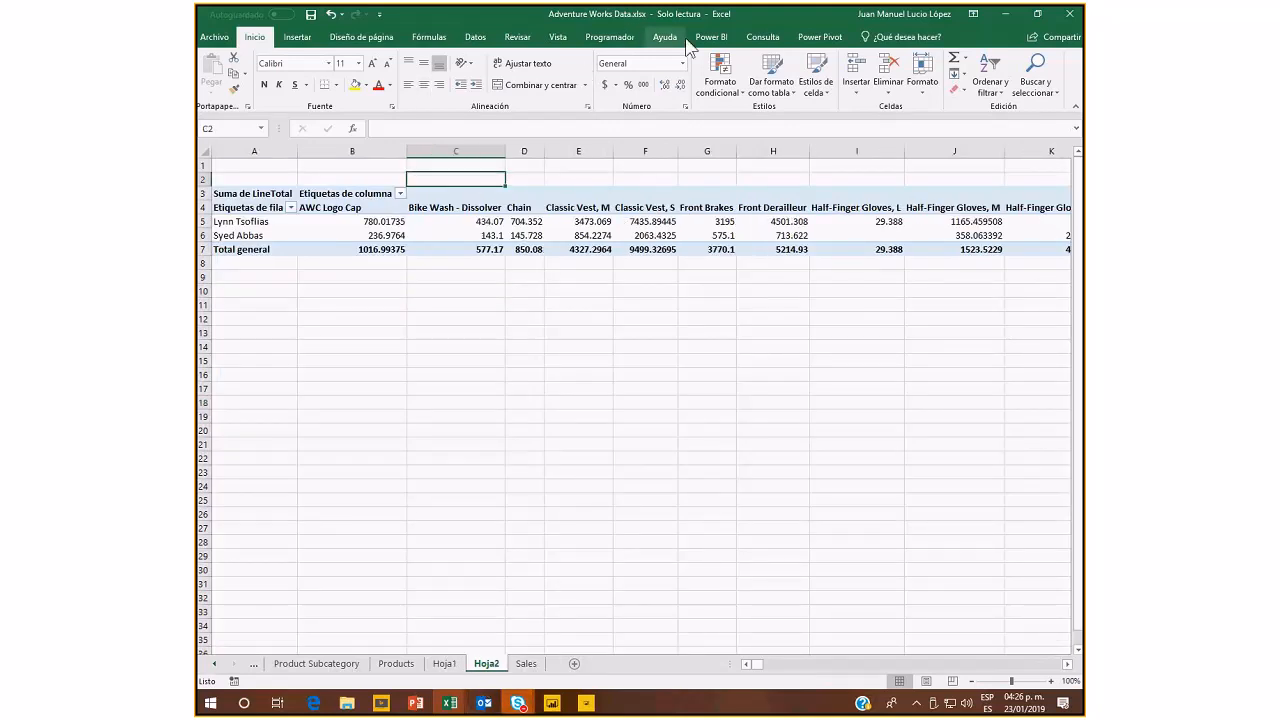
{"action": "left_click", "coordinate": [525, 222]}
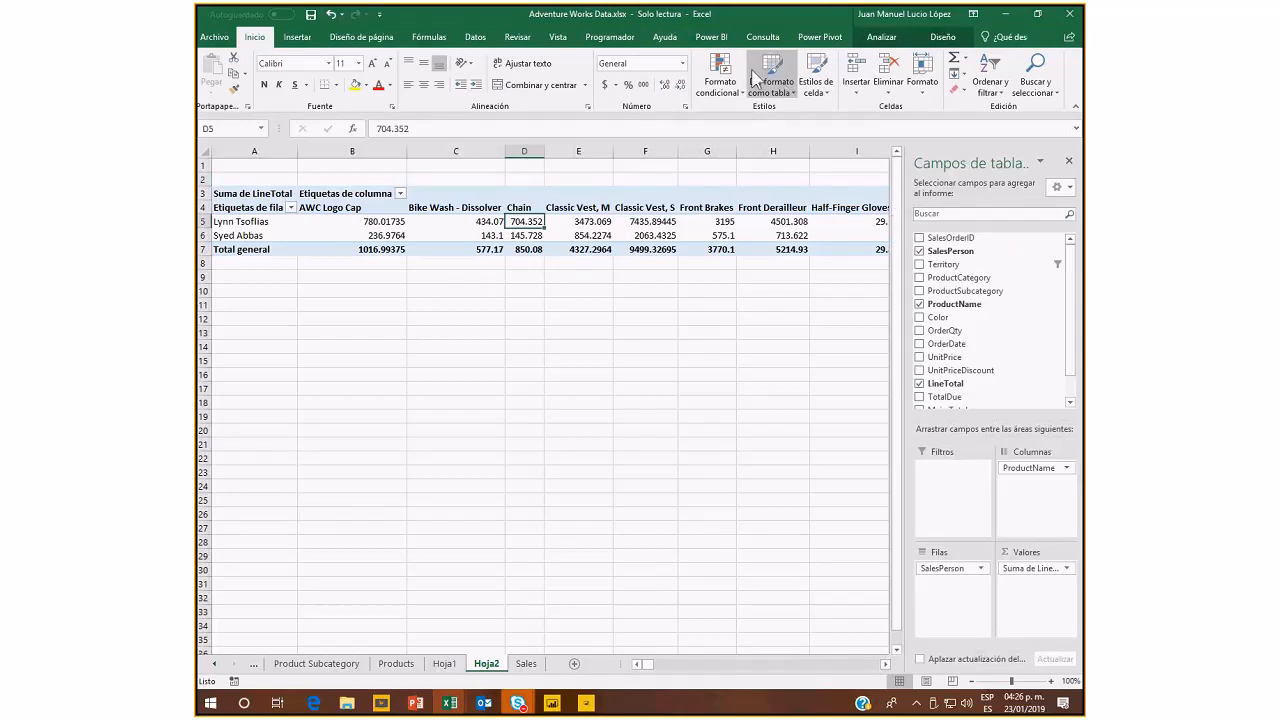
{"action": "left_click", "coordinate": [881, 37]}
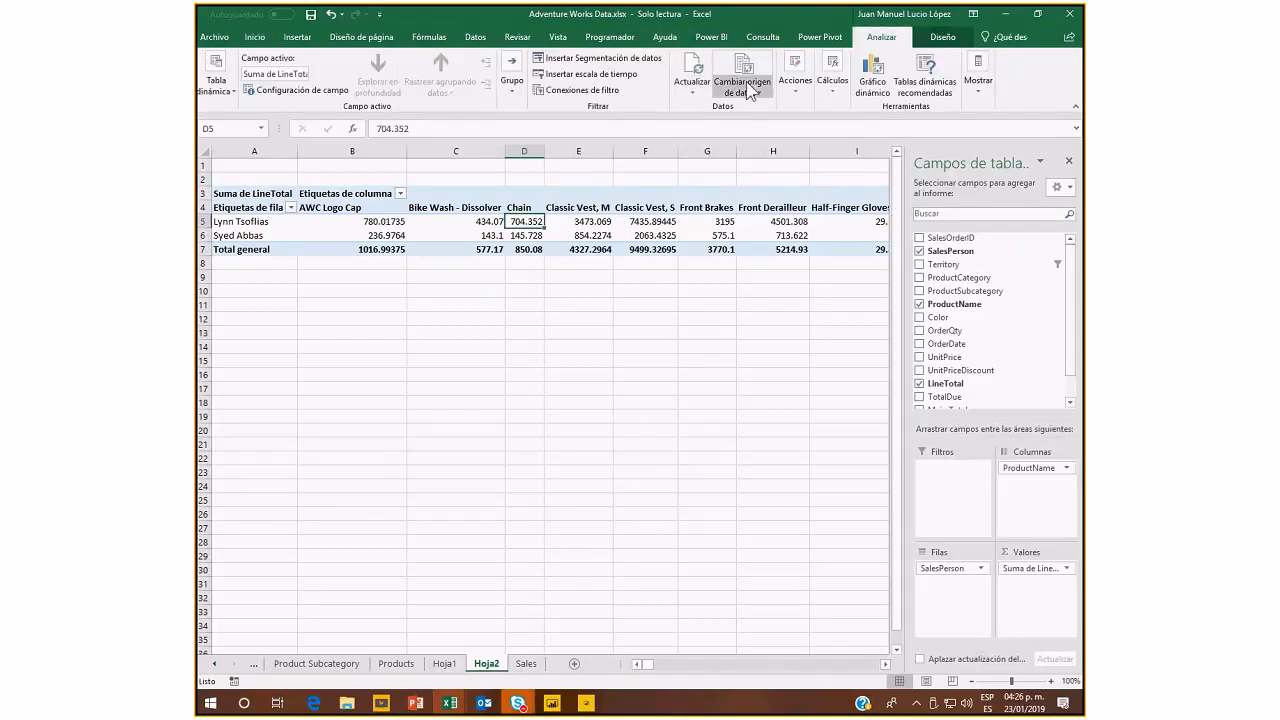
{"action": "left_click", "coordinate": [597, 75]}
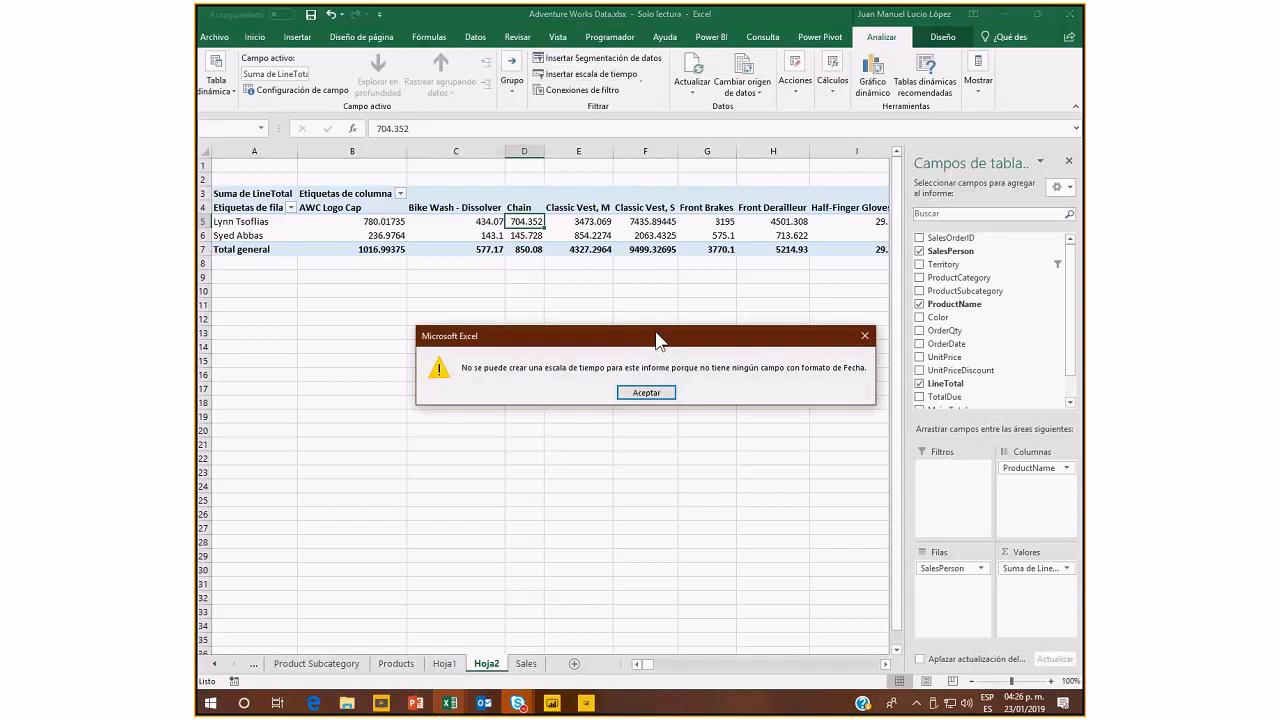
{"action": "left_click", "coordinate": [646, 393]}
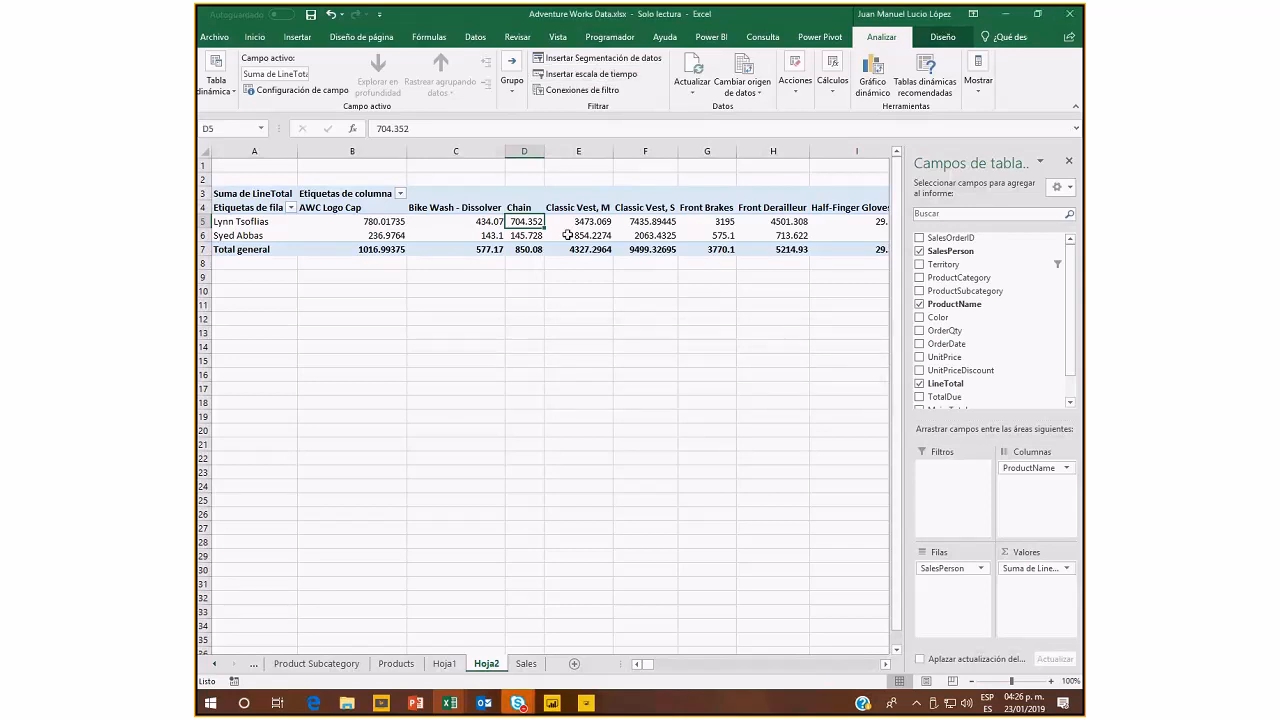
{"action": "left_click", "coordinate": [569, 224]}
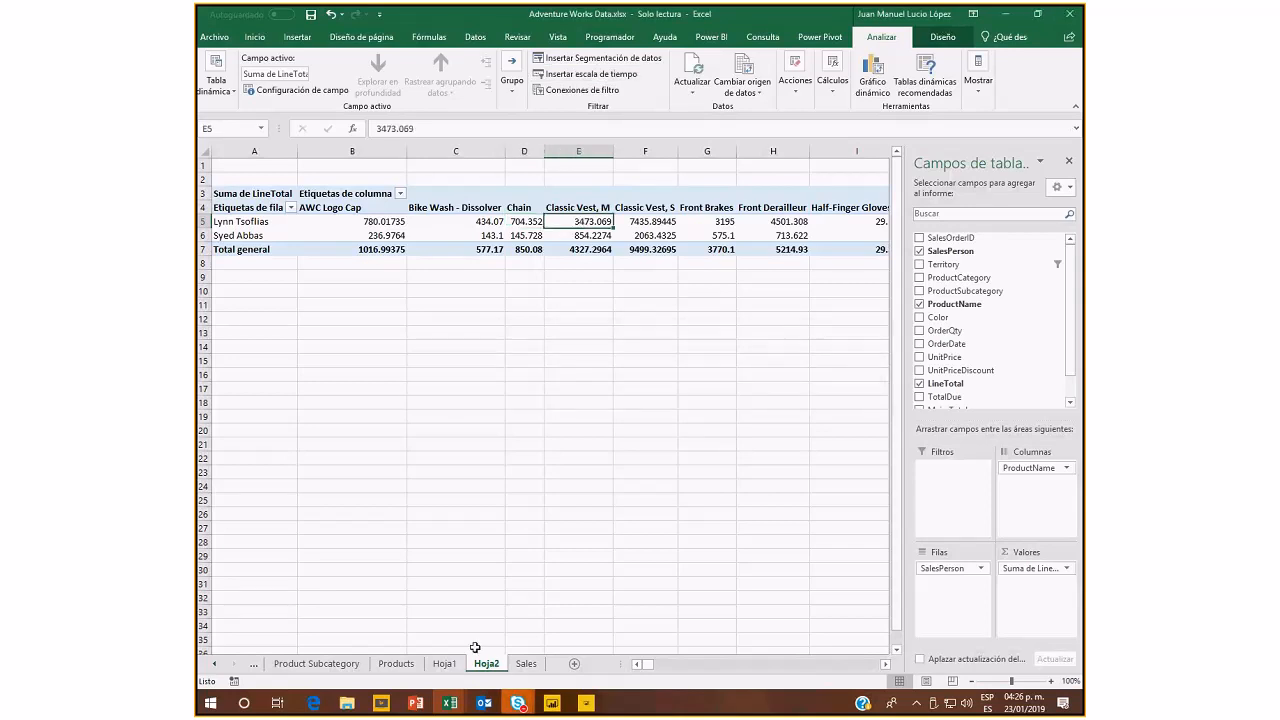
Create a PivotTable from the Sales table on a new sheet with Territory rows, ProductCategory columns and summed LineTotal values.
{"action": "left_click", "coordinate": [527, 663]}
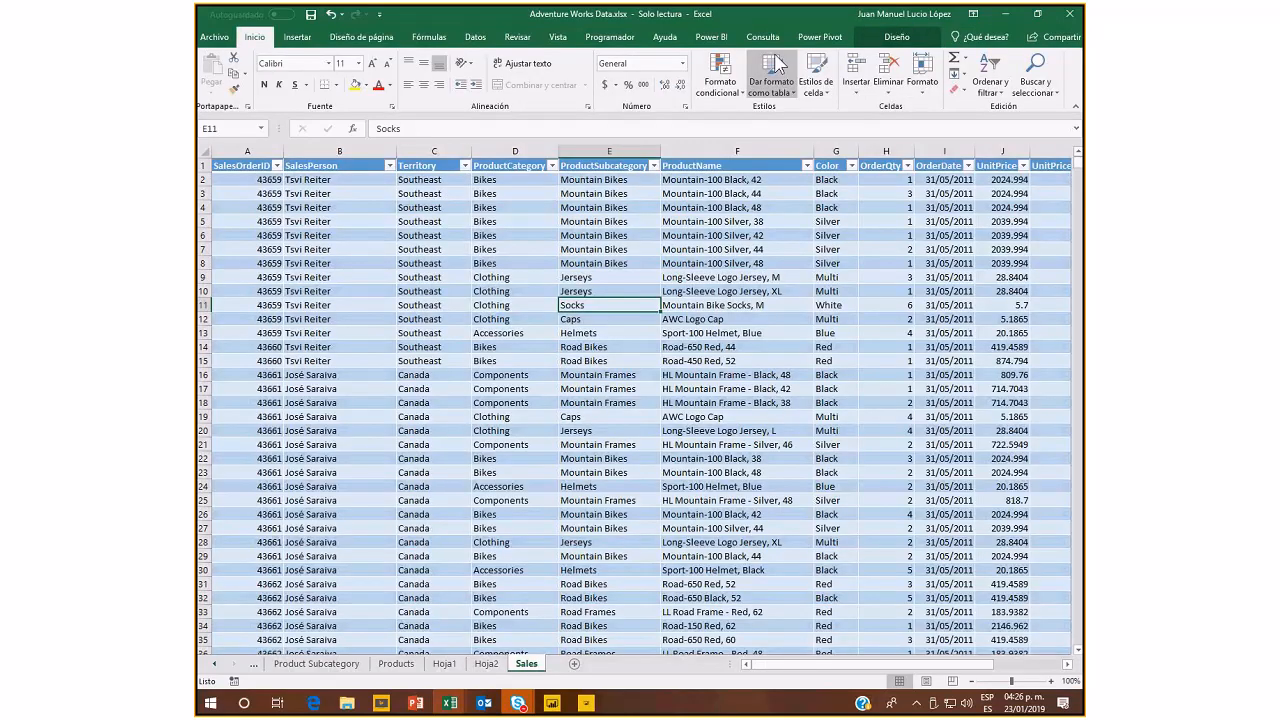
{"action": "left_click", "coordinate": [297, 37]}
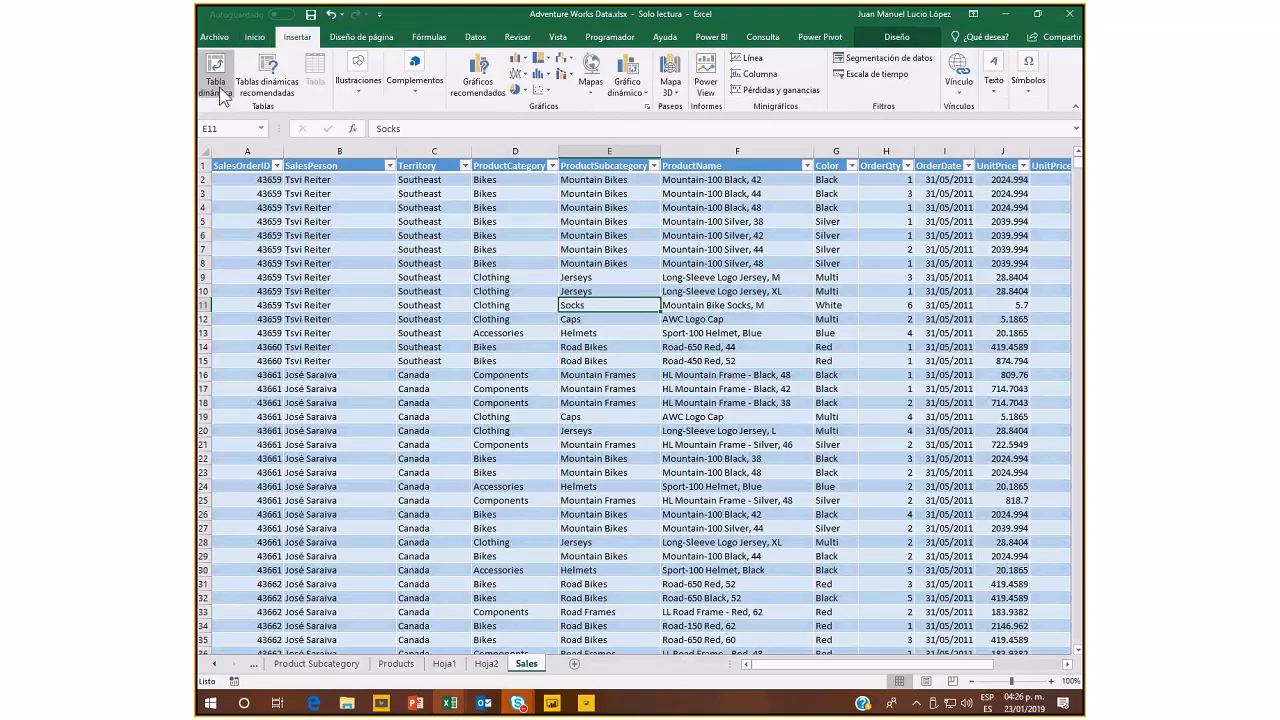
{"action": "left_click", "coordinate": [220, 88]}
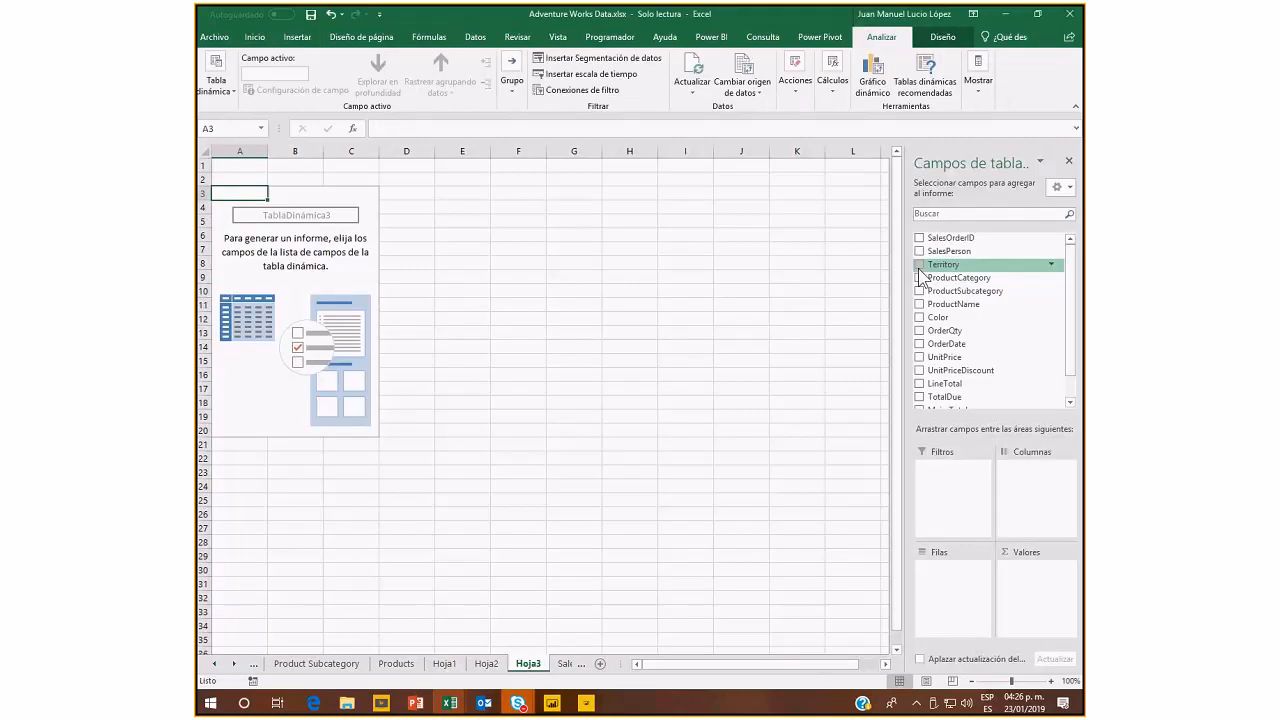
{"action": "left_click", "coordinate": [919, 265]}
{"action": "left_click", "coordinate": [920, 279]}
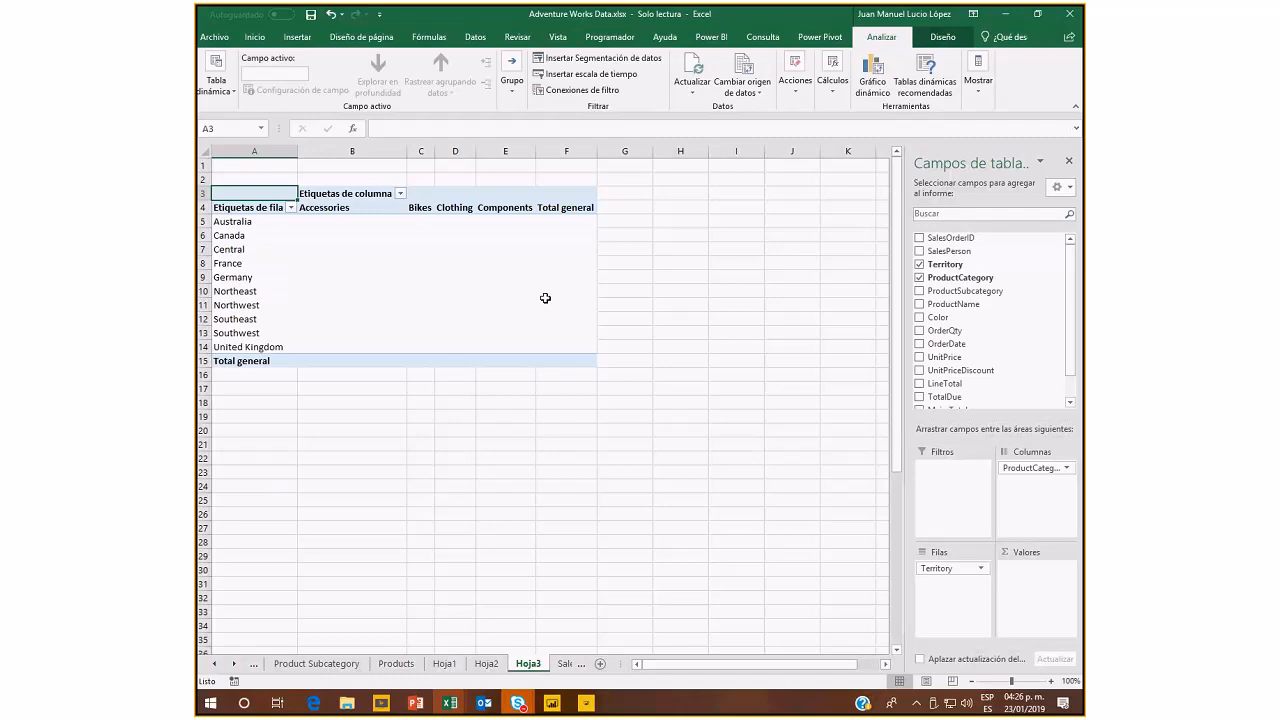
{"action": "left_click", "coordinate": [921, 385]}
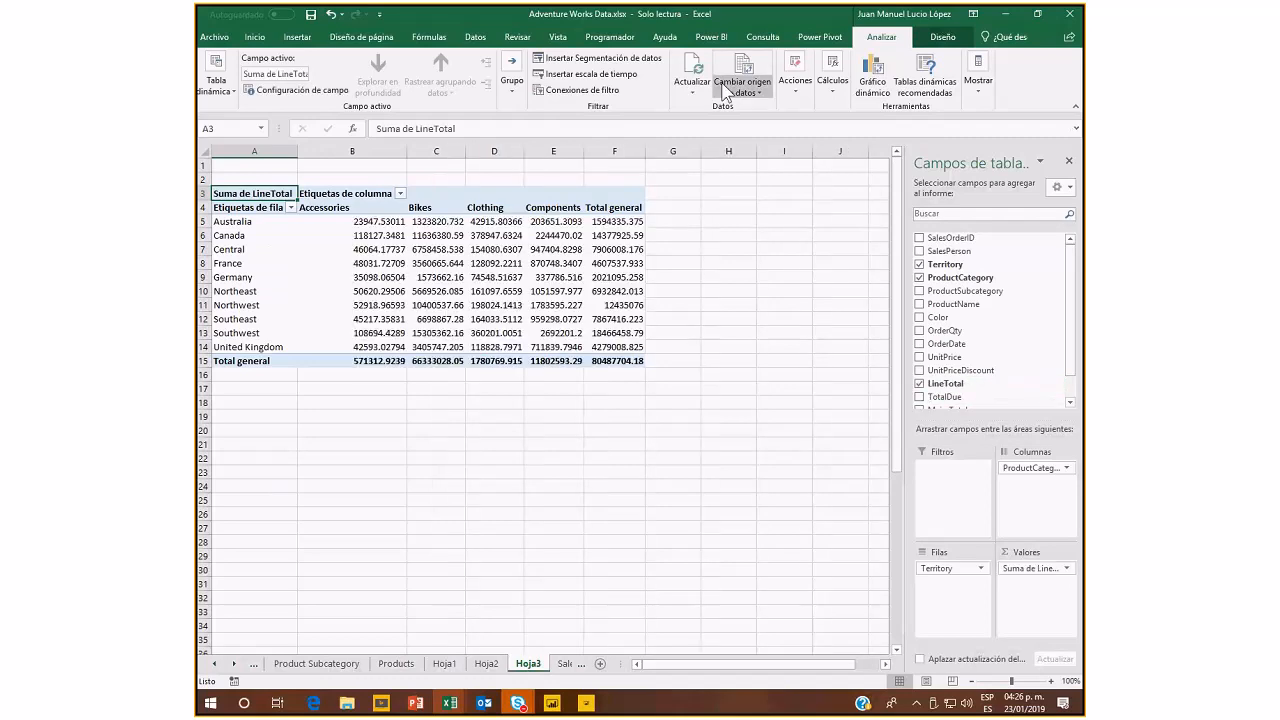
Try to insert a timeline for the new PivotTable on Hoja3.
{"action": "left_click", "coordinate": [594, 76]}
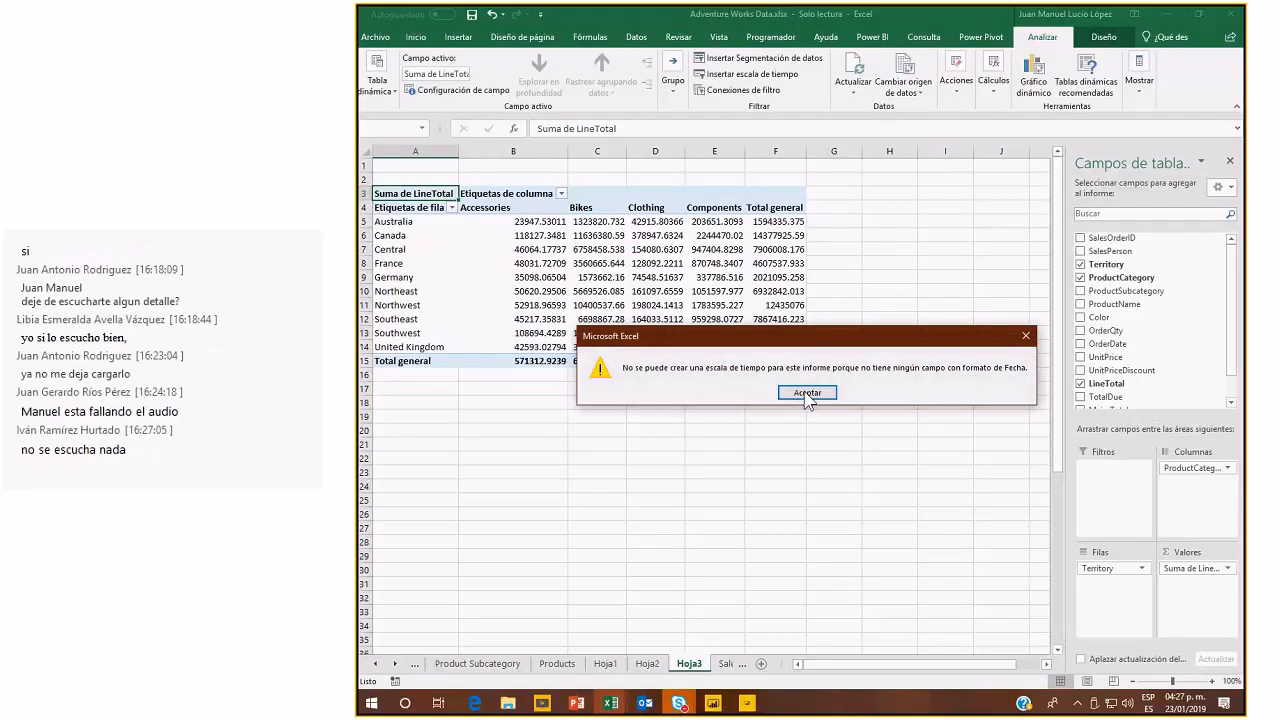
{"action": "left_click", "coordinate": [807, 393]}
{"action": "left_click", "coordinate": [712, 279]}
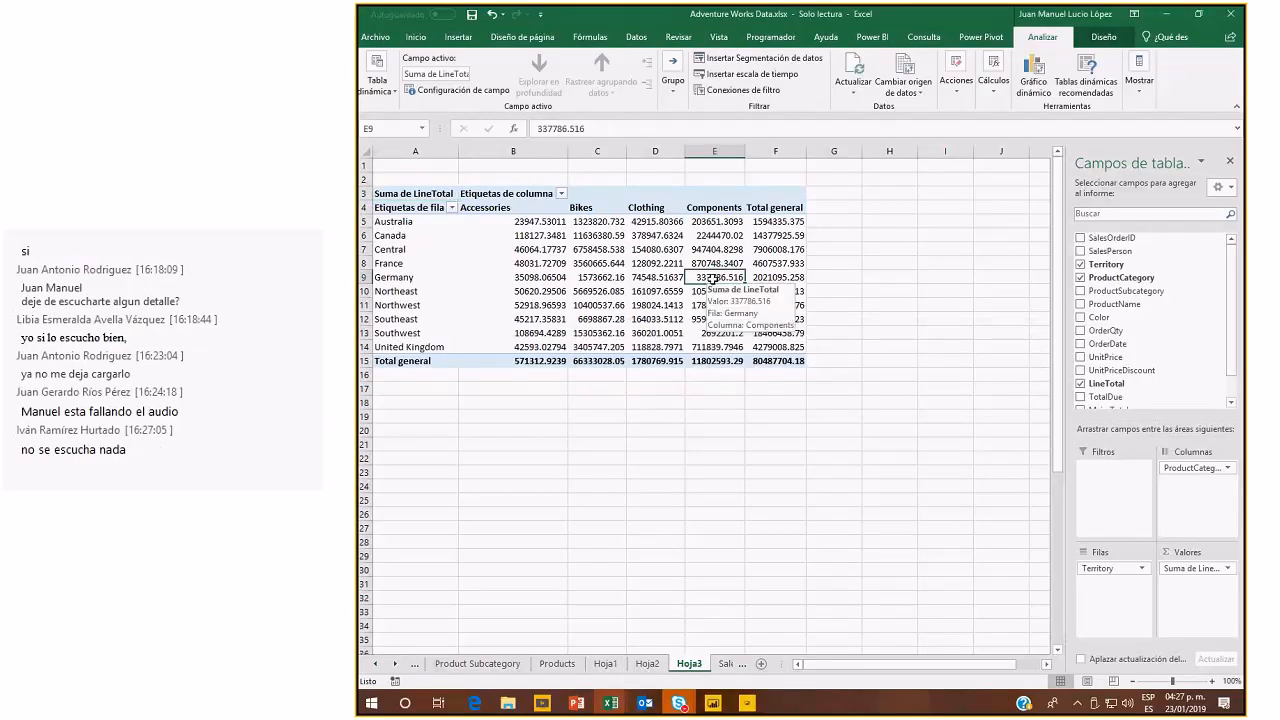
Check the OrderDate values and their date format on the Sales sheet, and return to the PivotTable on Hoja3.
{"action": "left_click", "coordinate": [722, 664]}
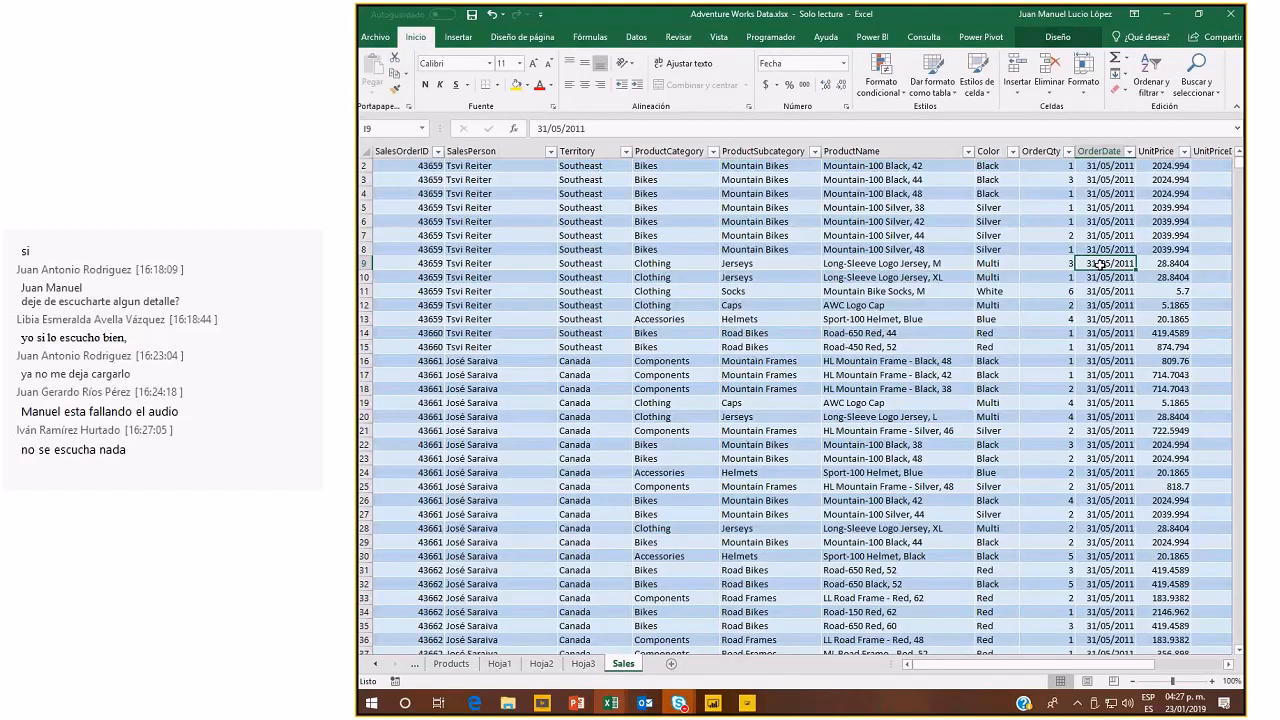
{"action": "left_click", "coordinate": [1098, 151]}
{"action": "left_click", "coordinate": [1098, 233]}
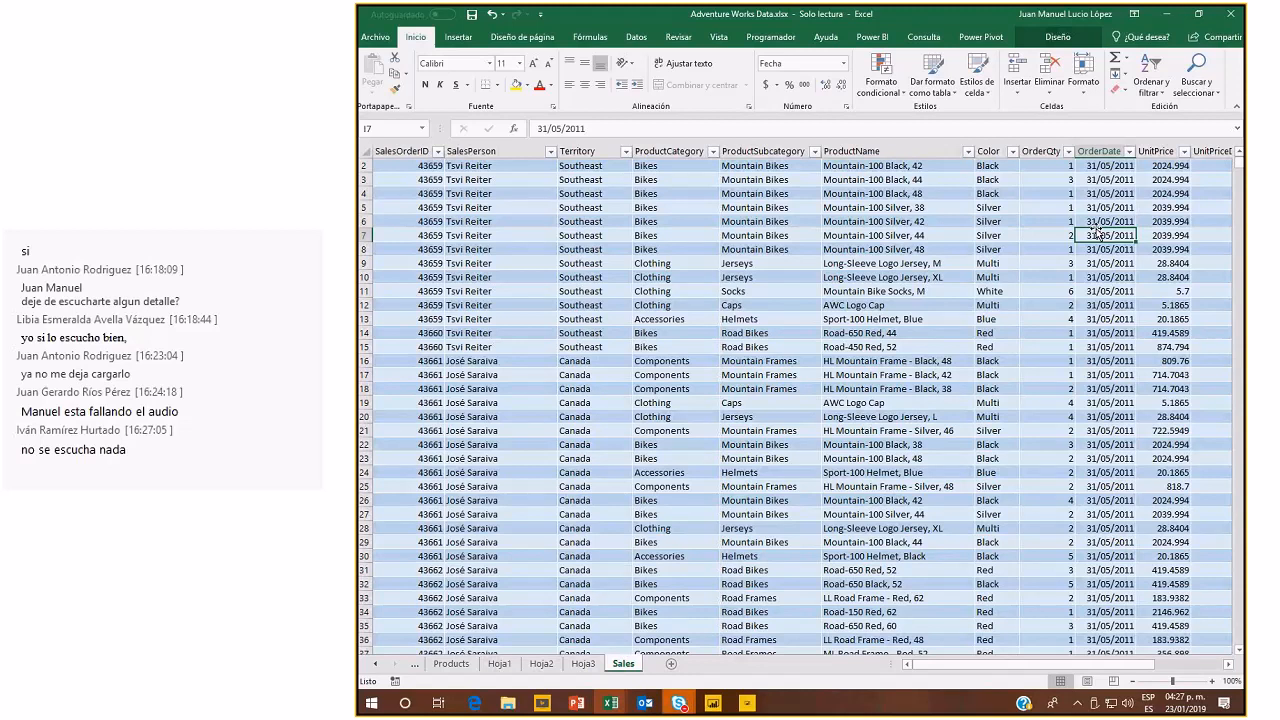
{"action": "key", "text": "ctrl+Page_Up"}
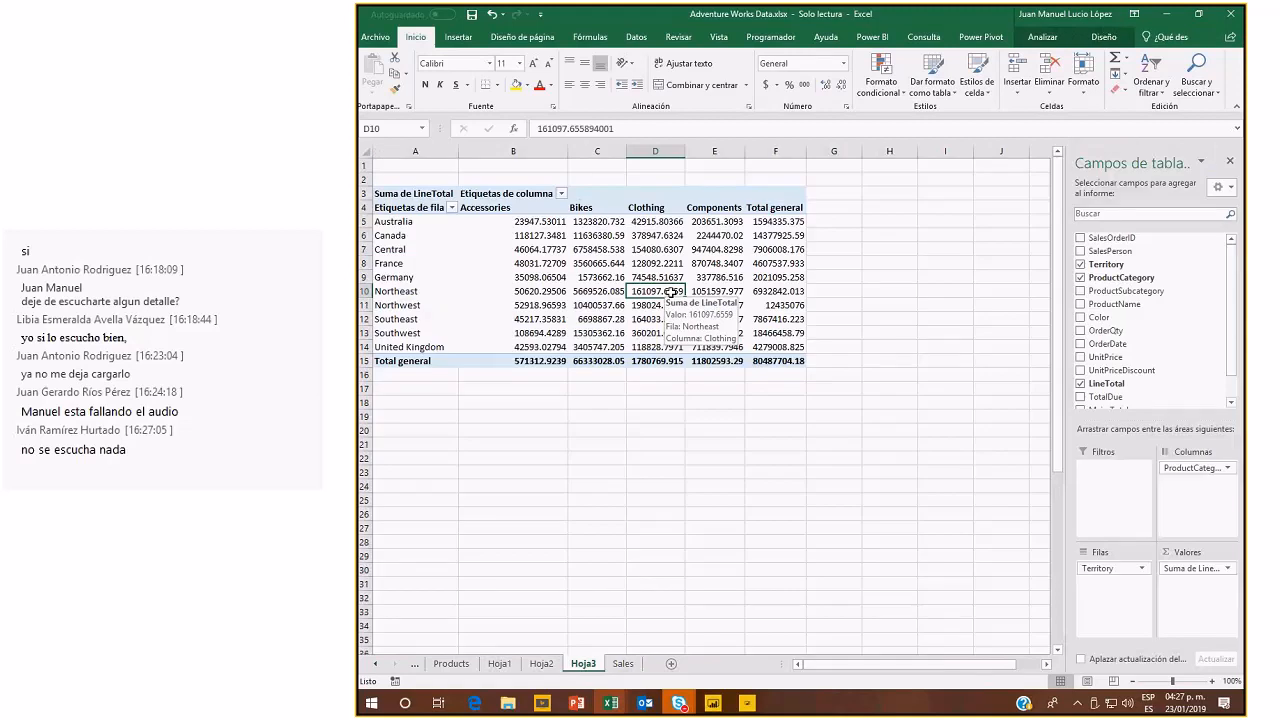
{"action": "left_click", "coordinate": [676, 273]}
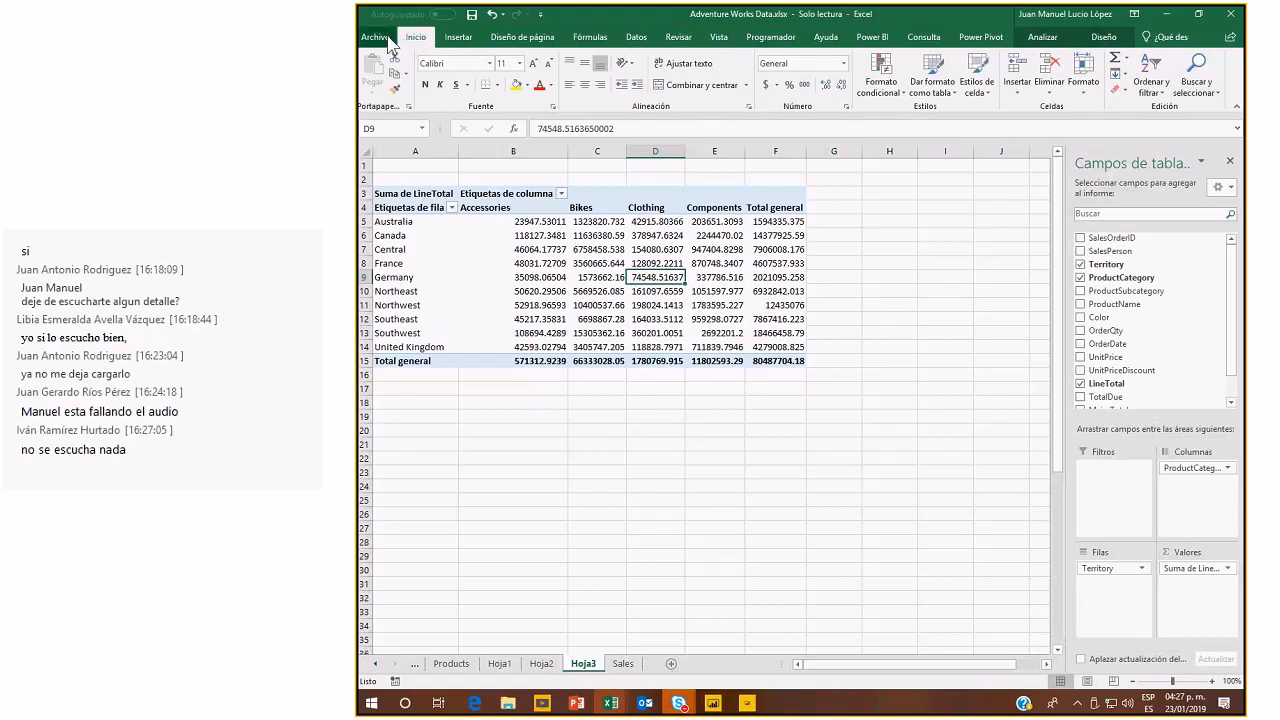
{"action": "left_click", "coordinate": [500, 664]}
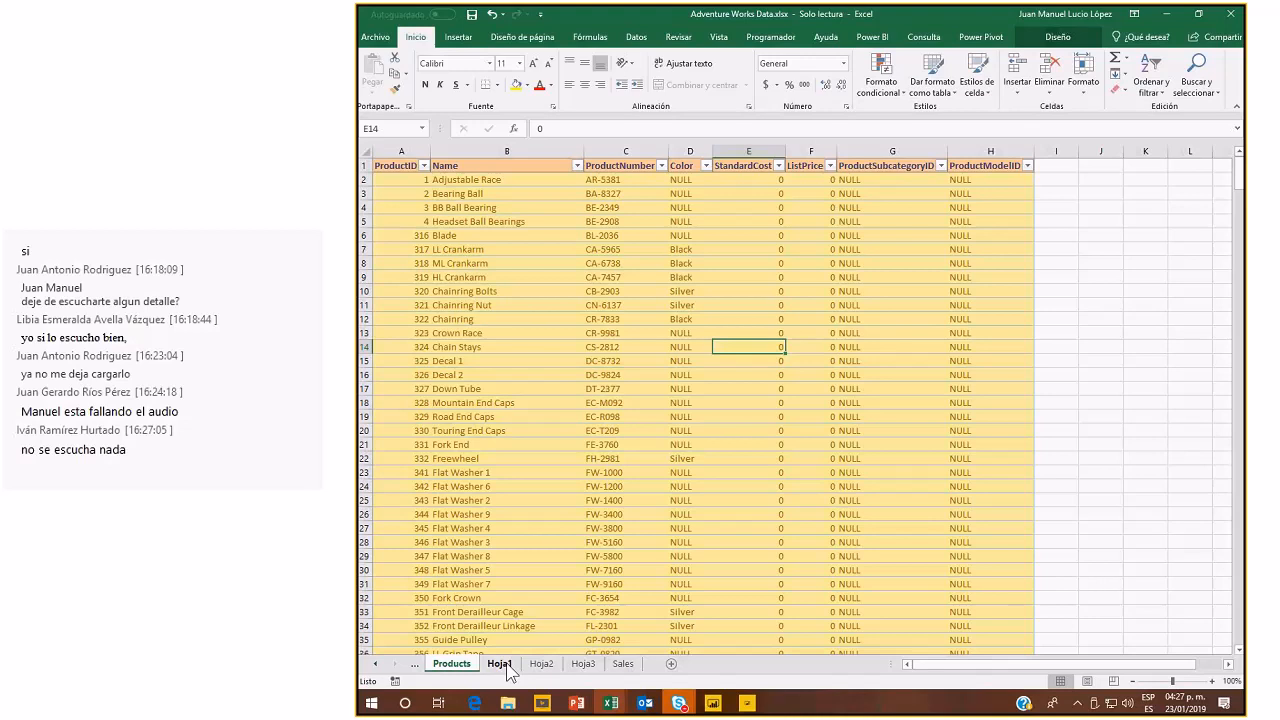
{"action": "left_click", "coordinate": [584, 664]}
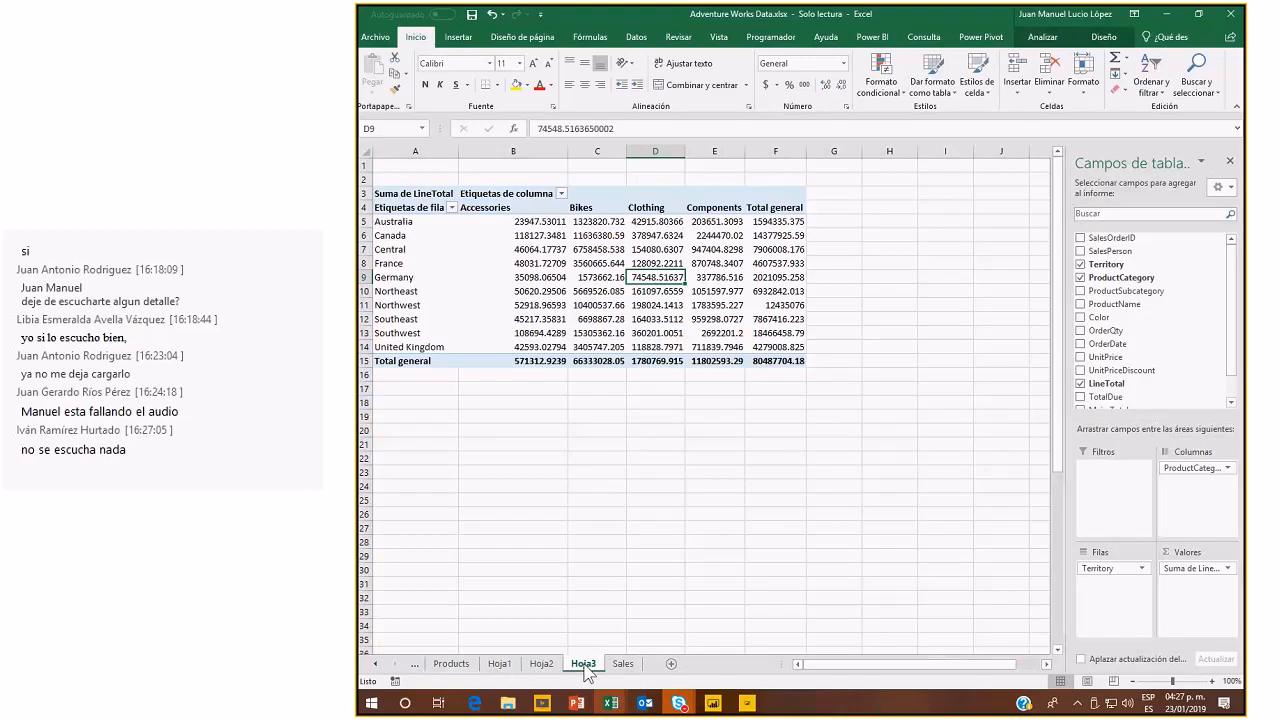
Close the edited workbook and reopen Adventure Works Data.xlsx from the recent workbooks.
{"action": "left_click", "coordinate": [375, 37]}
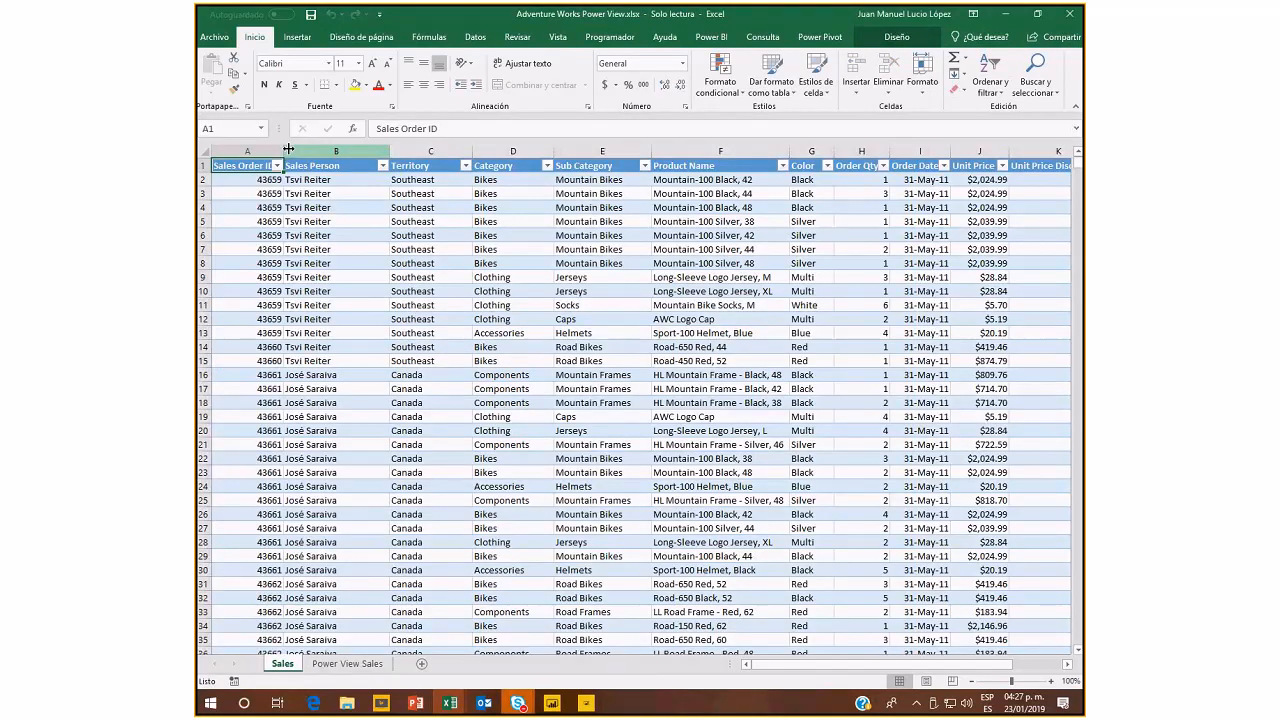
{"action": "left_click", "coordinate": [215, 37]}
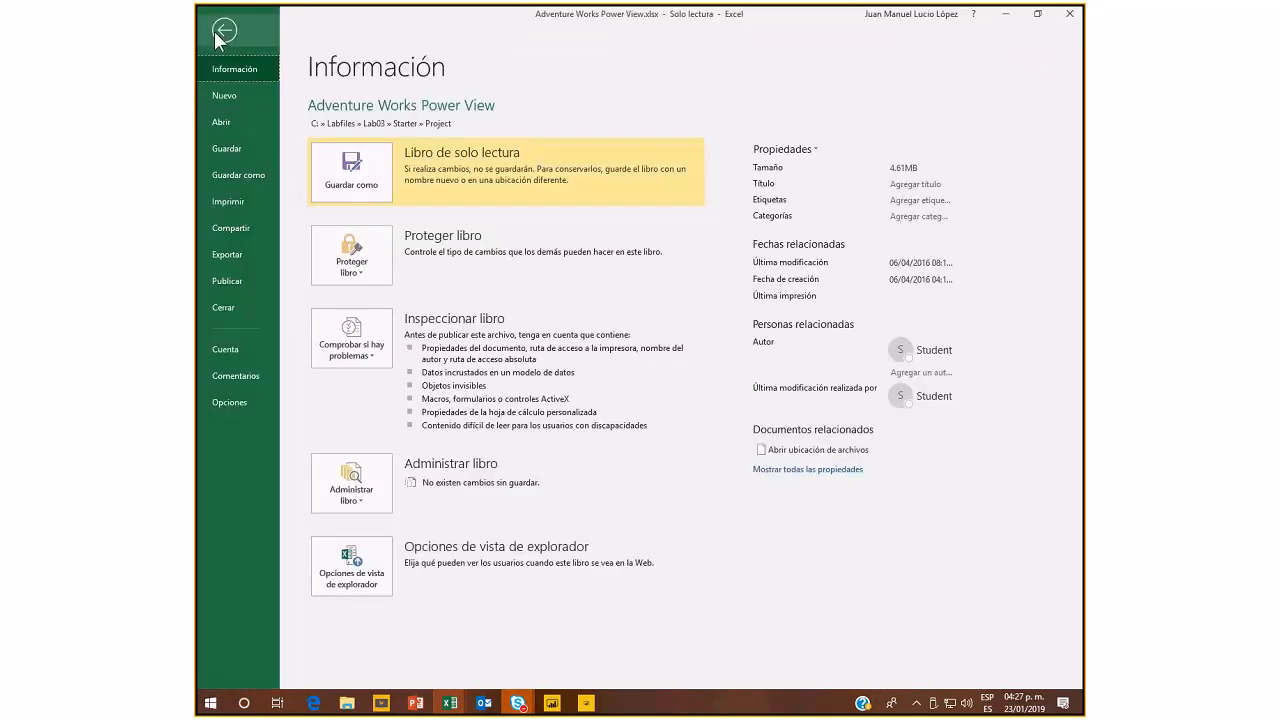
{"action": "left_click", "coordinate": [228, 123]}
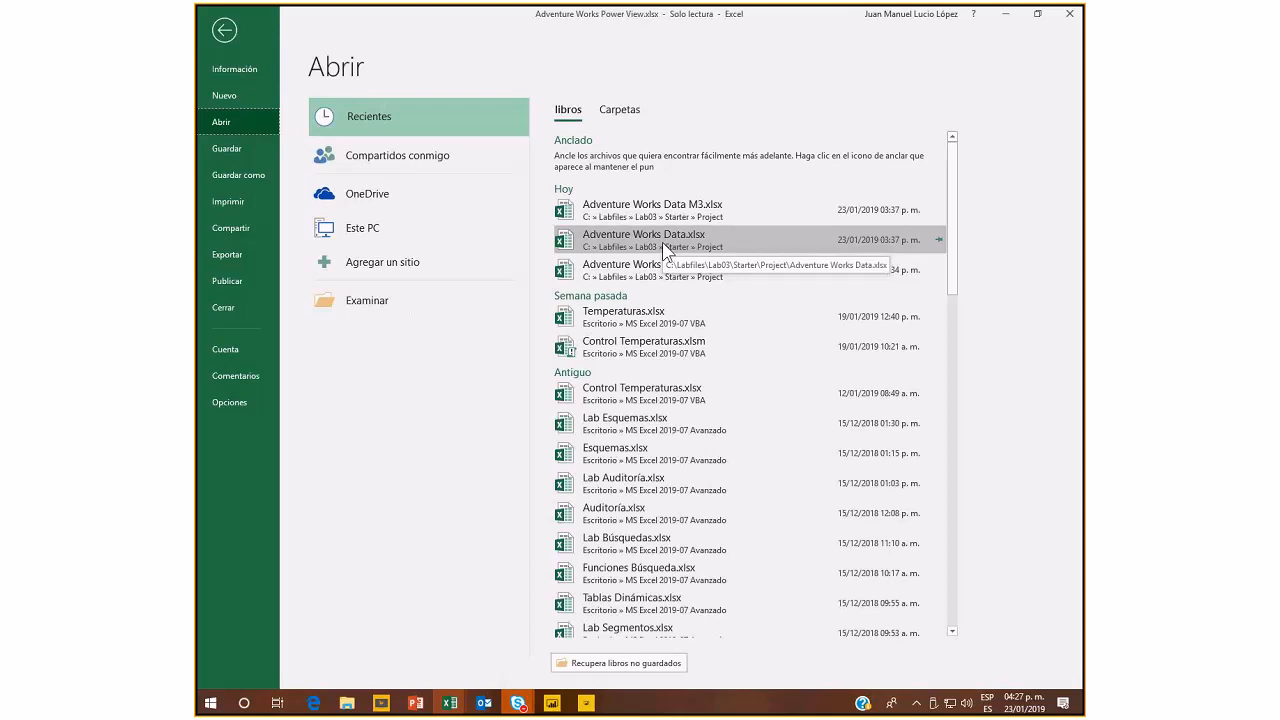
{"action": "left_click", "coordinate": [662, 242]}
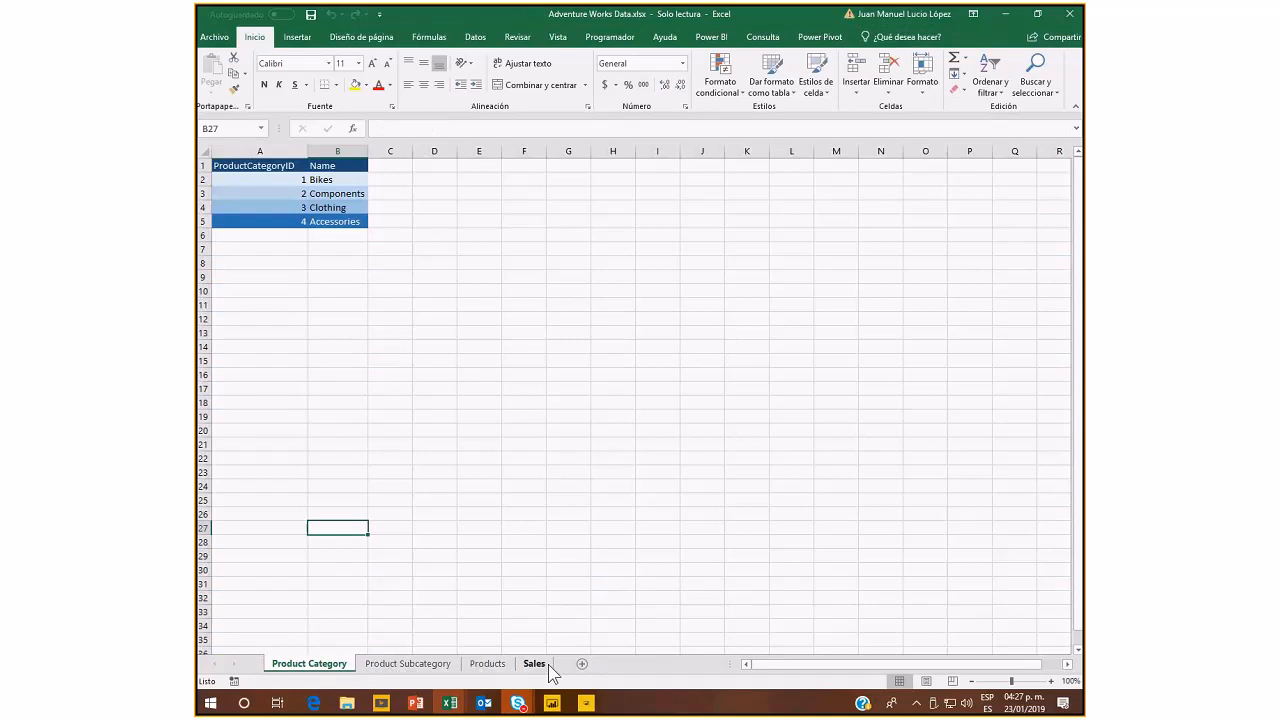
Create a PivotTable on a new worksheet from the unformatted Sales range $A$1:$M$60920.
{"action": "left_click", "coordinate": [534, 664]}
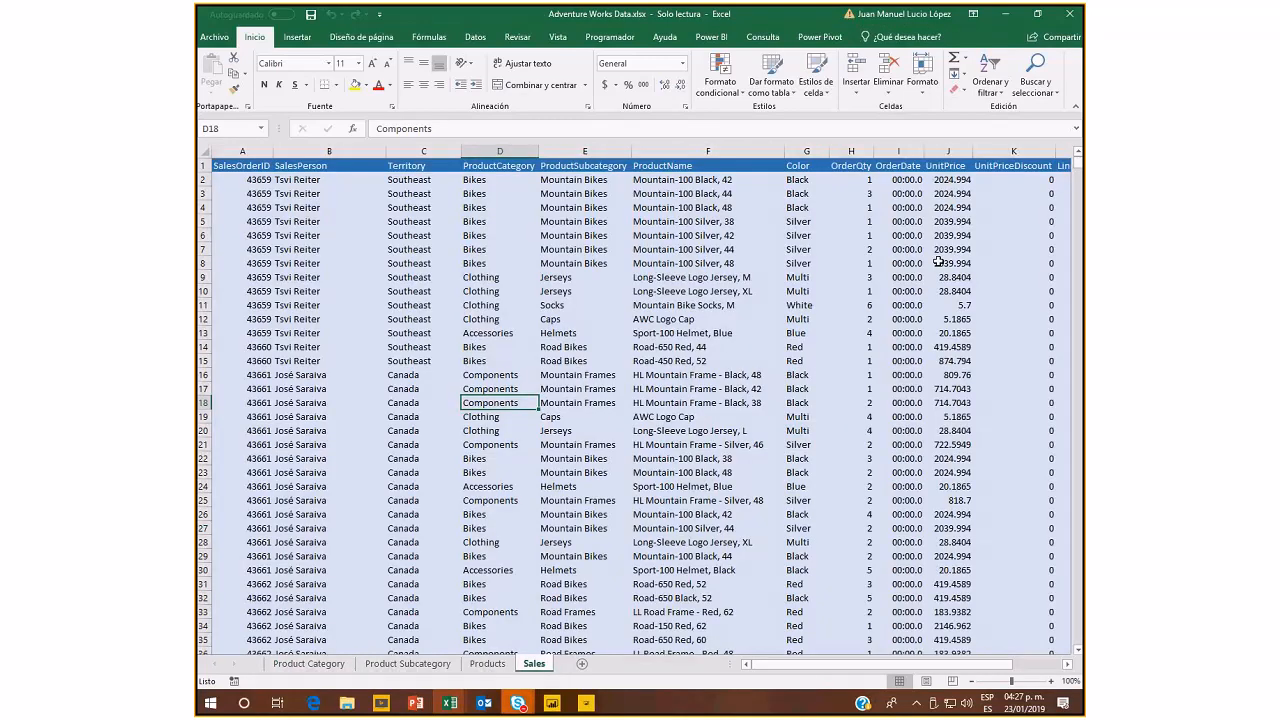
{"action": "left_click", "coordinate": [892, 180]}
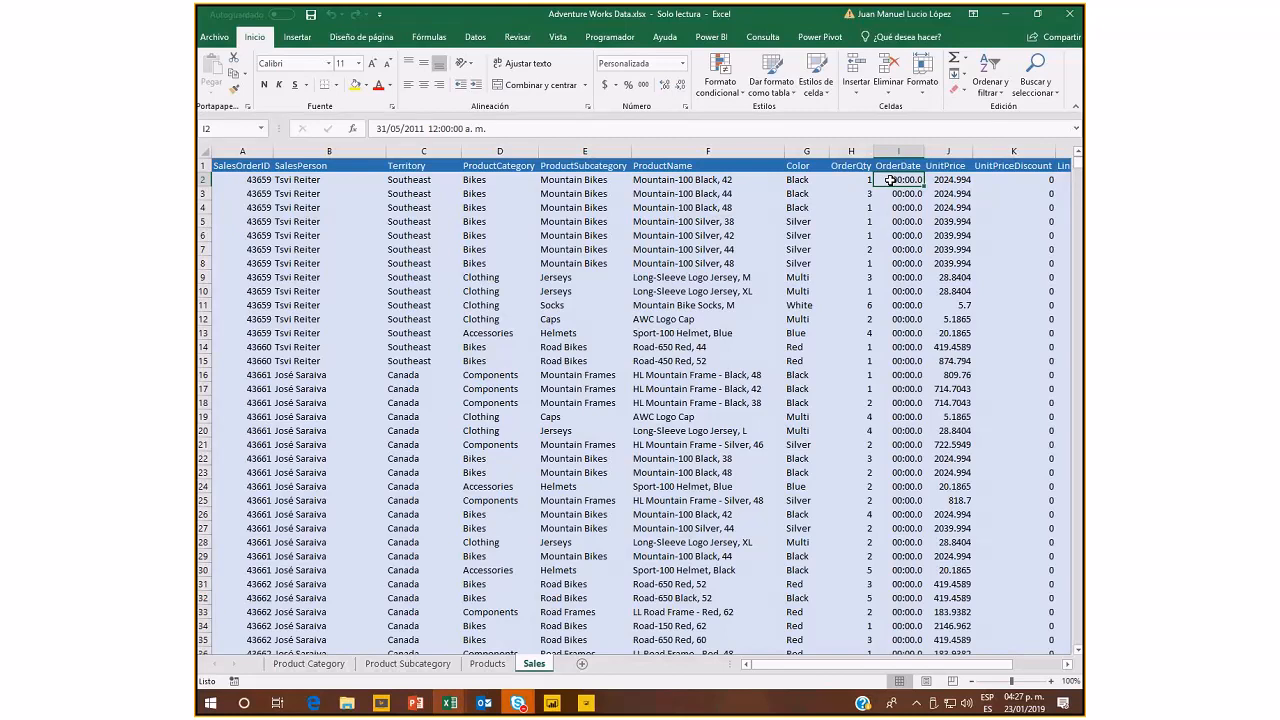
{"action": "left_click", "coordinate": [297, 37]}
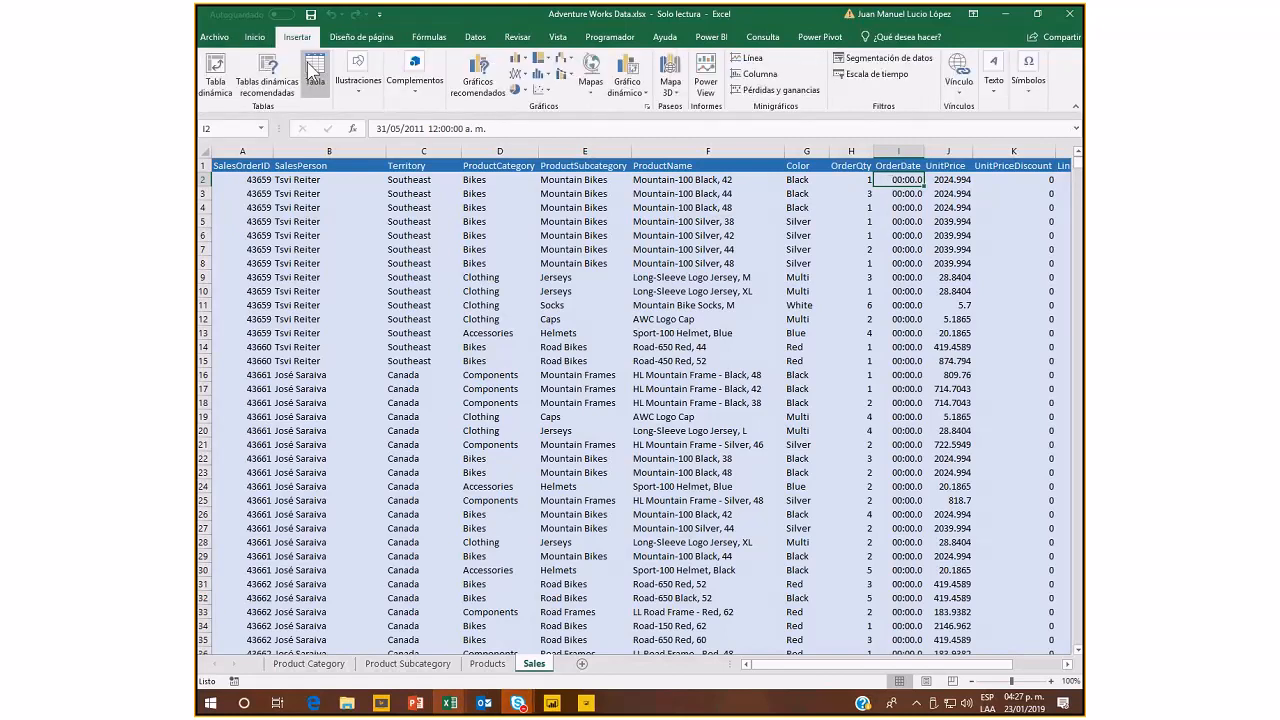
{"action": "left_click", "coordinate": [215, 75]}
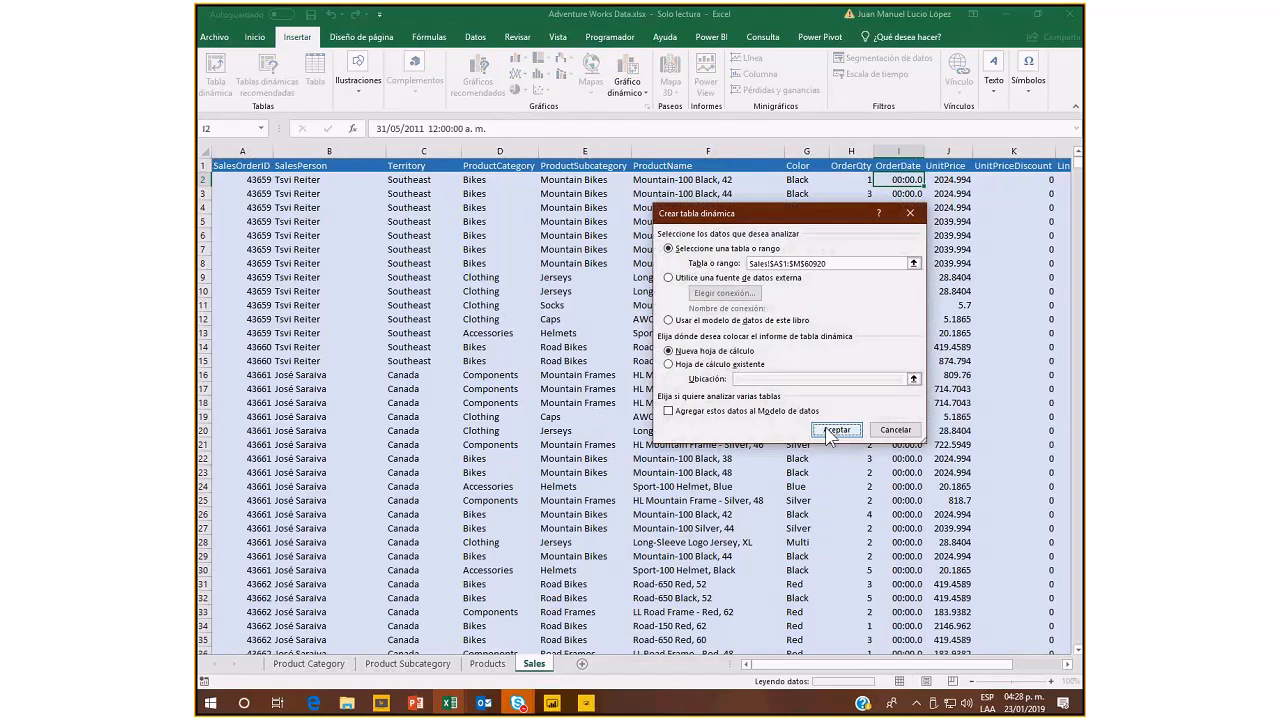
{"action": "left_click", "coordinate": [829, 432]}
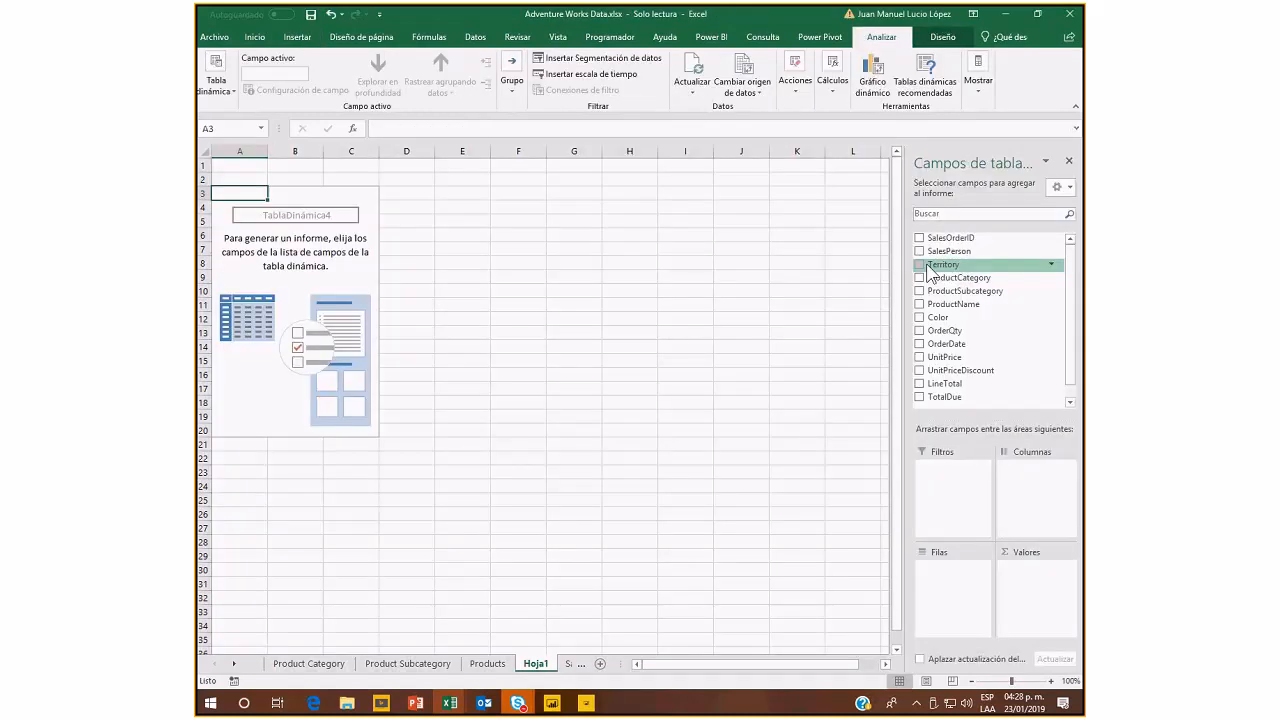
Lay out the new PivotTable with Territory in rows, ProductCategory in columns and the sum of LineTotal as values.
{"action": "left_click", "coordinate": [927, 265]}
{"action": "left_click", "coordinate": [919, 277]}
{"action": "left_click_drag", "start_coordinate": [966, 582], "coordinate": [1030, 472]}
{"action": "left_click", "coordinate": [919, 383]}
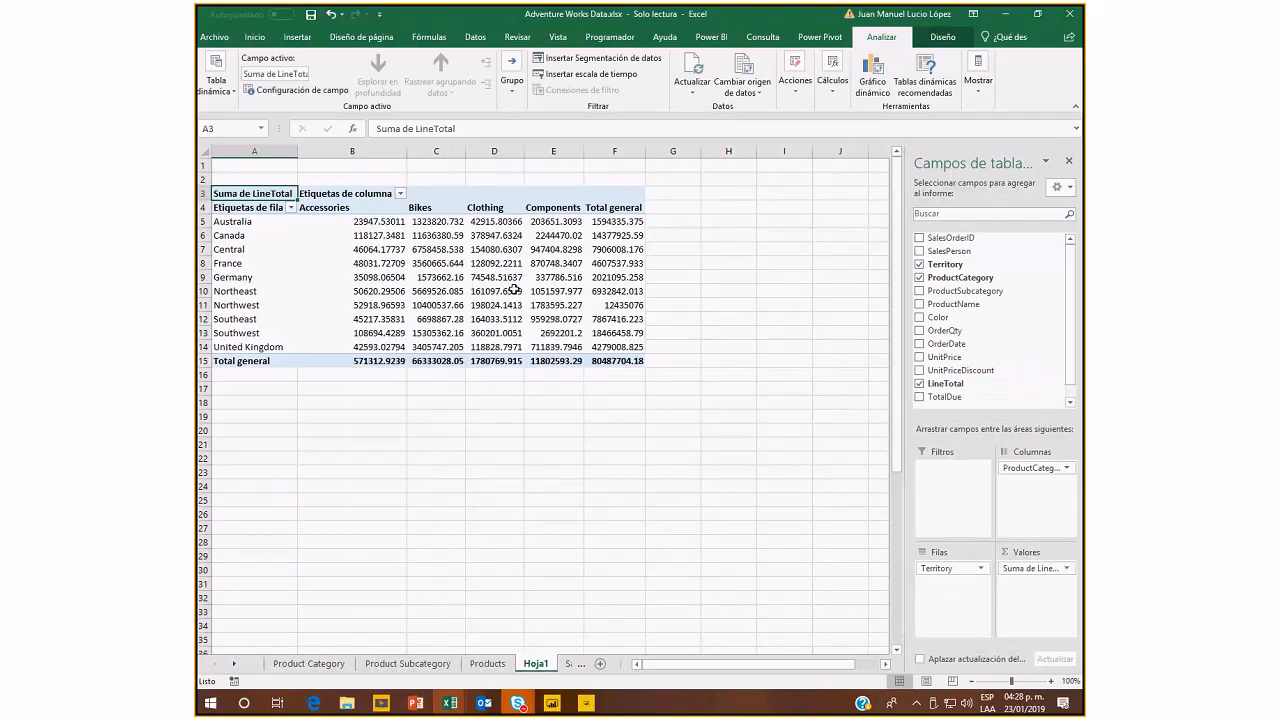
Insert an OrderDate timeline for the PivotTable and place it beside the table, starting at column G.
{"action": "left_click", "coordinate": [494, 291]}
{"action": "left_click", "coordinate": [576, 75]}
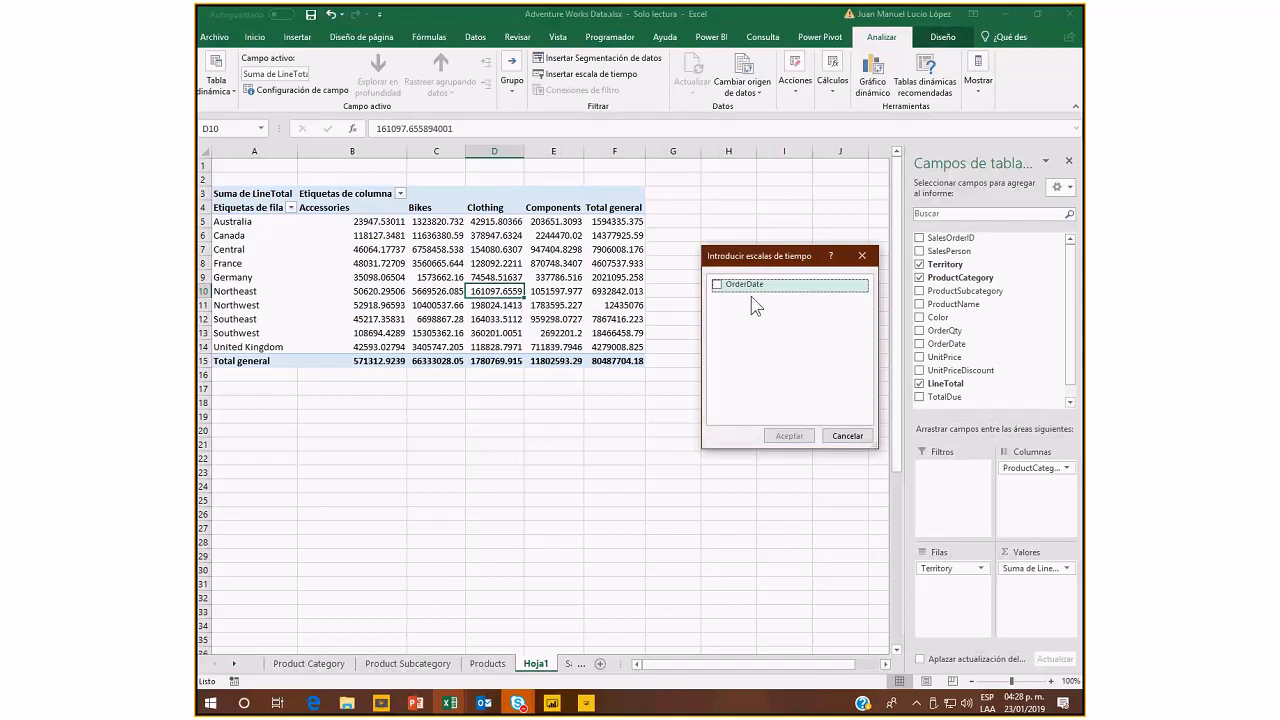
{"action": "left_click", "coordinate": [716, 284]}
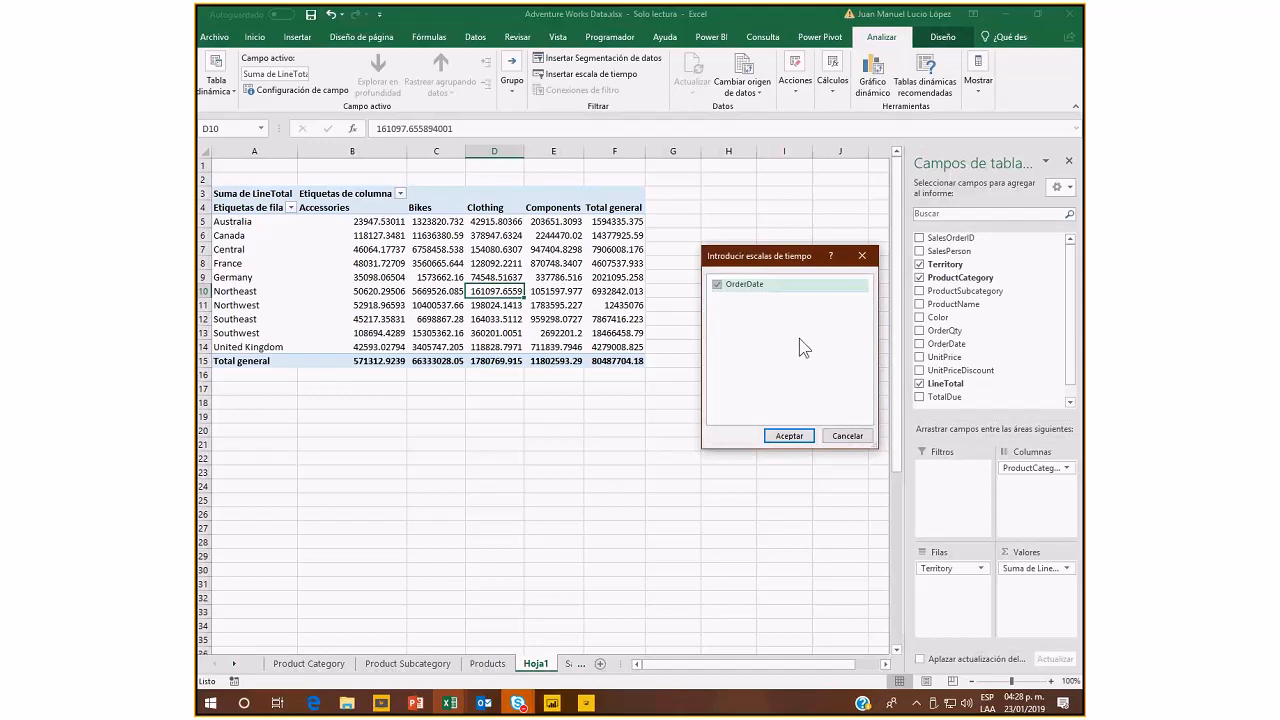
{"action": "left_click", "coordinate": [788, 436]}
{"action": "left_click_drag", "start_coordinate": [616, 343], "coordinate": [791, 189]}
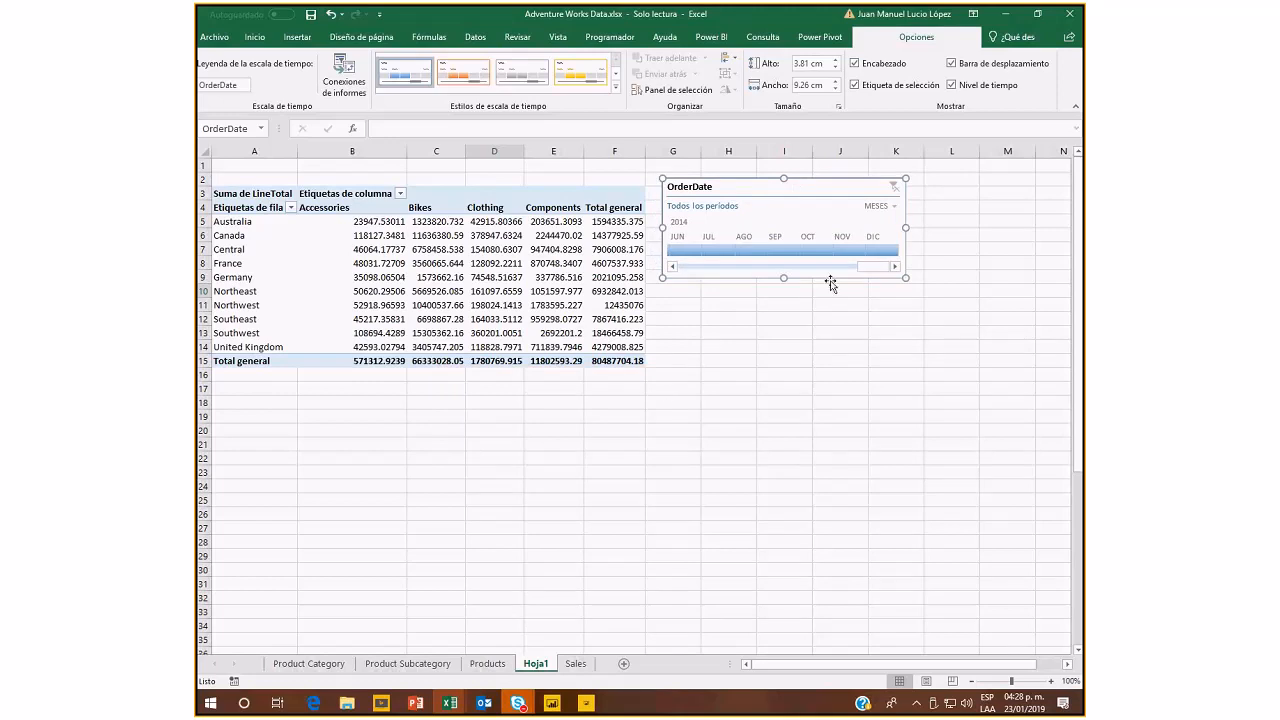
Filter the OrderDate timeline by years (AÑOS) to 2012, and by quarters (TRIMESTRES) to 3T 2012.
{"action": "left_click", "coordinate": [887, 207]}
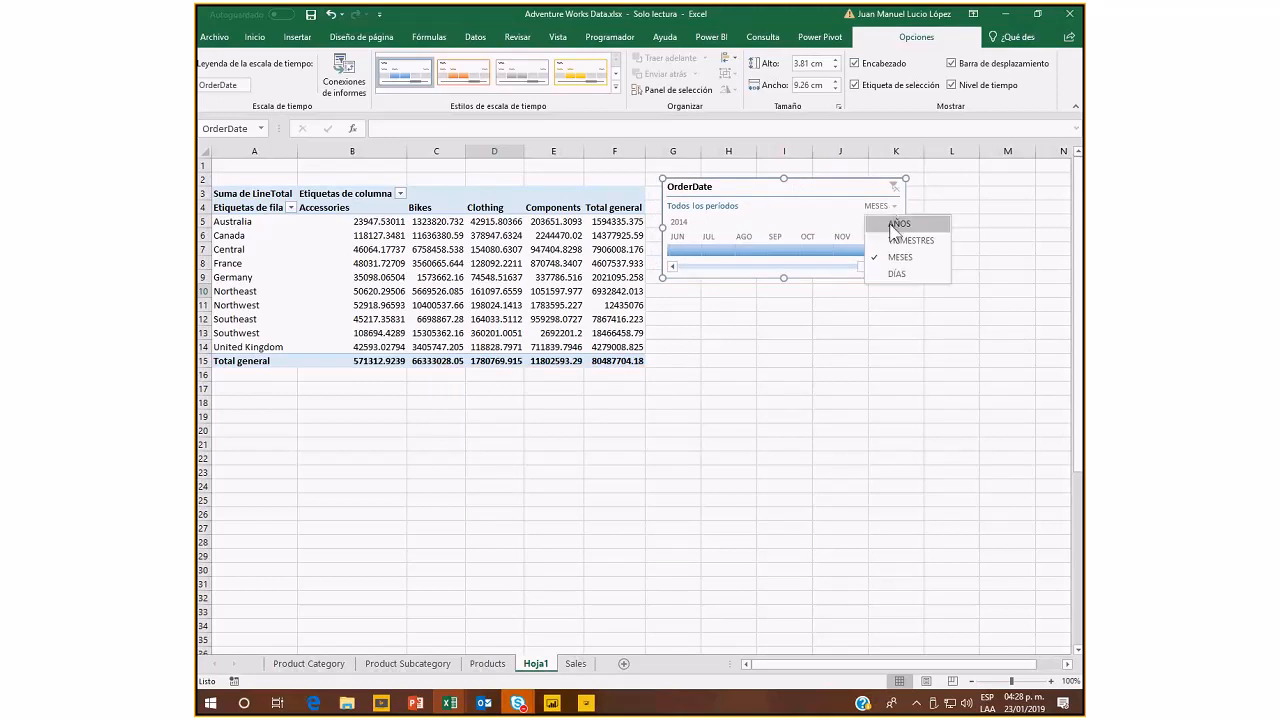
{"action": "left_click", "coordinate": [890, 223]}
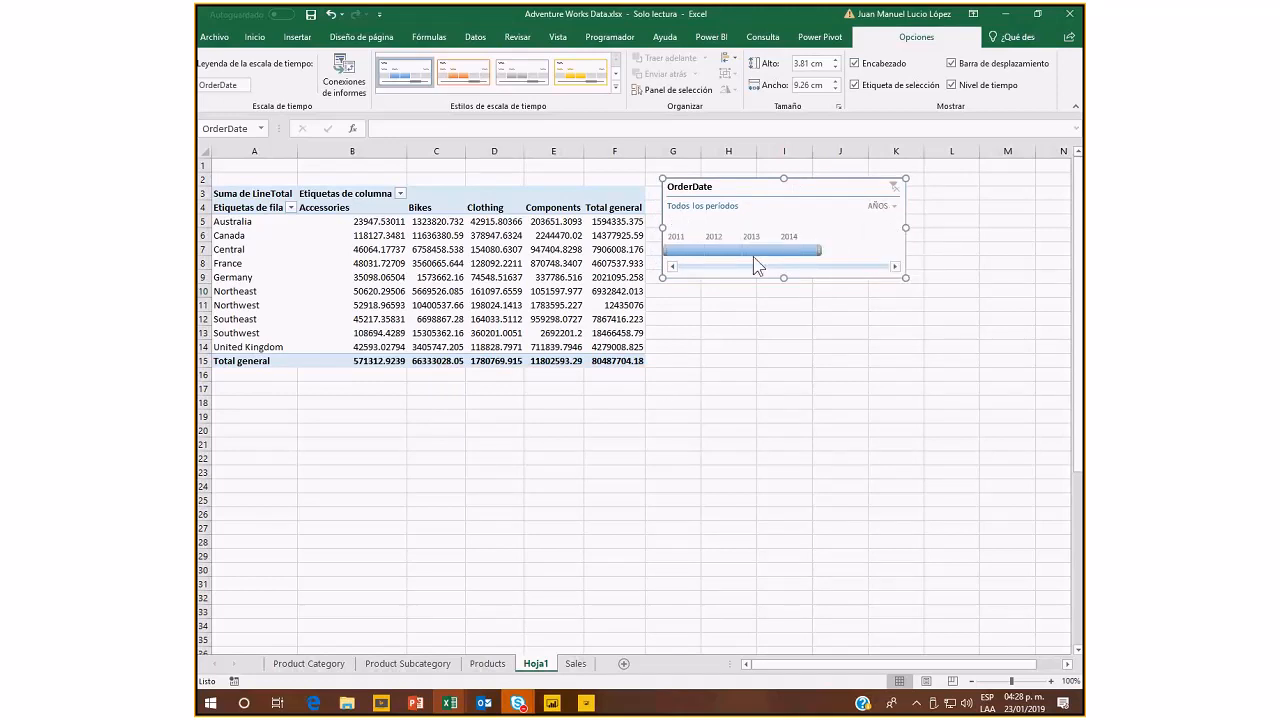
{"action": "left_click", "coordinate": [724, 250]}
{"action": "left_click", "coordinate": [889, 206]}
{"action": "left_click", "coordinate": [898, 239]}
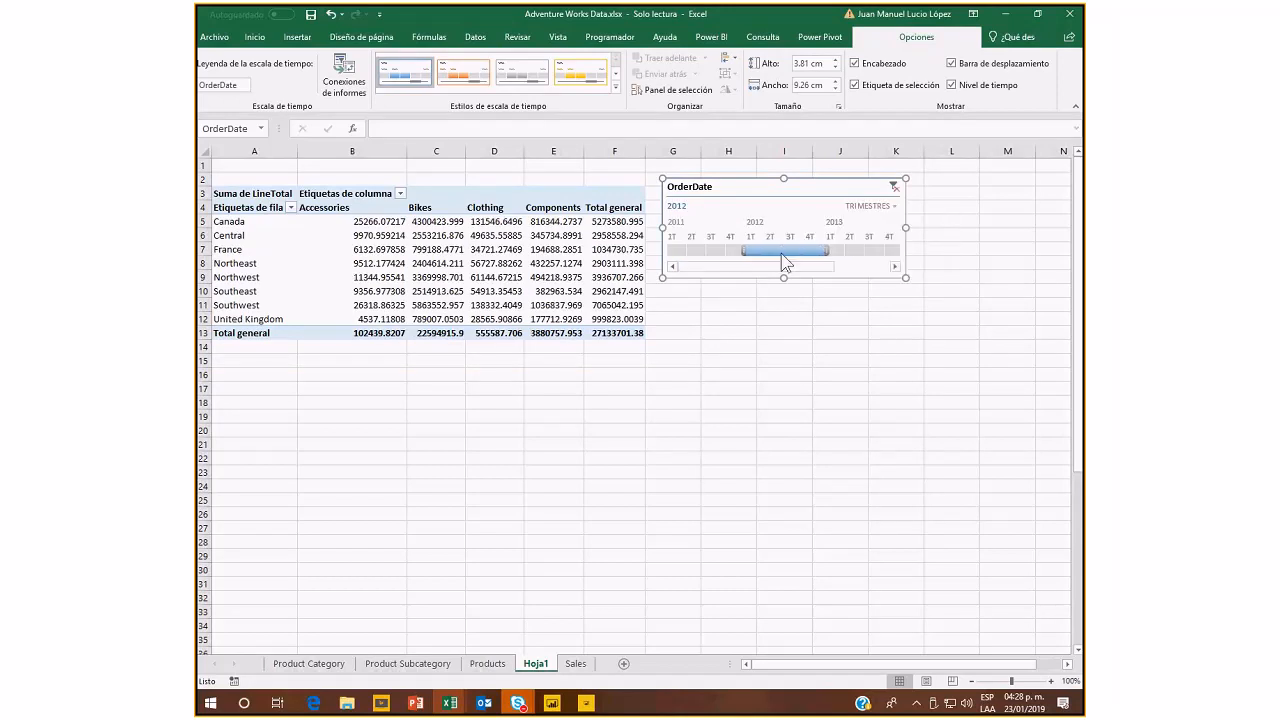
{"action": "left_click", "coordinate": [790, 252]}
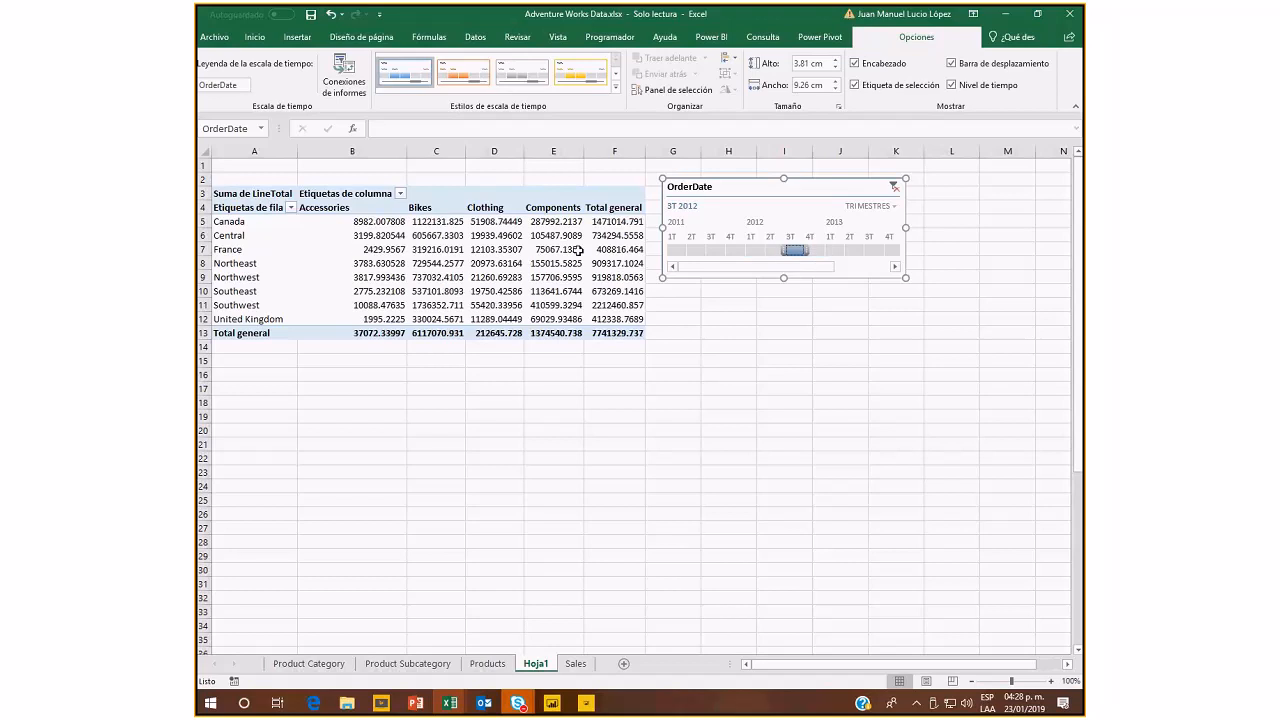
Set the OrderDate timeline level to months (MESES) and filter the PivotTable to August 2012.
{"action": "left_click", "coordinate": [885, 206]}
{"action": "left_click", "coordinate": [877, 254]}
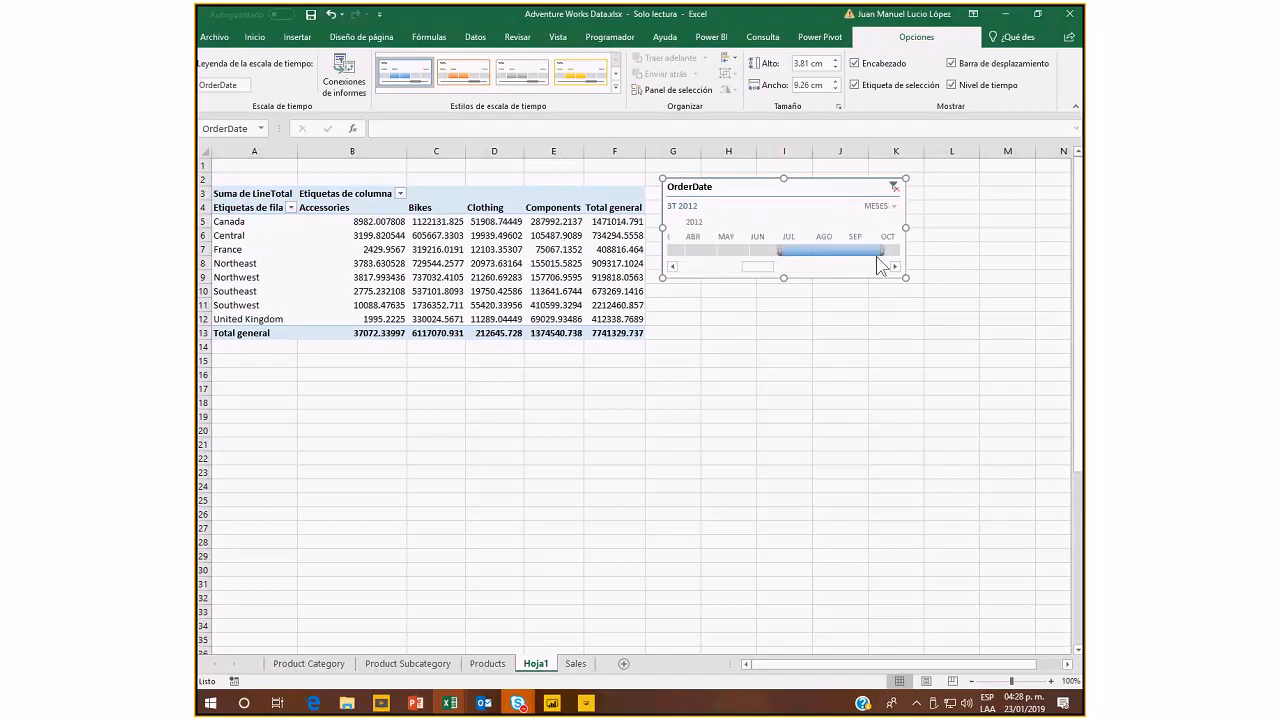
{"action": "left_click", "coordinate": [831, 249]}
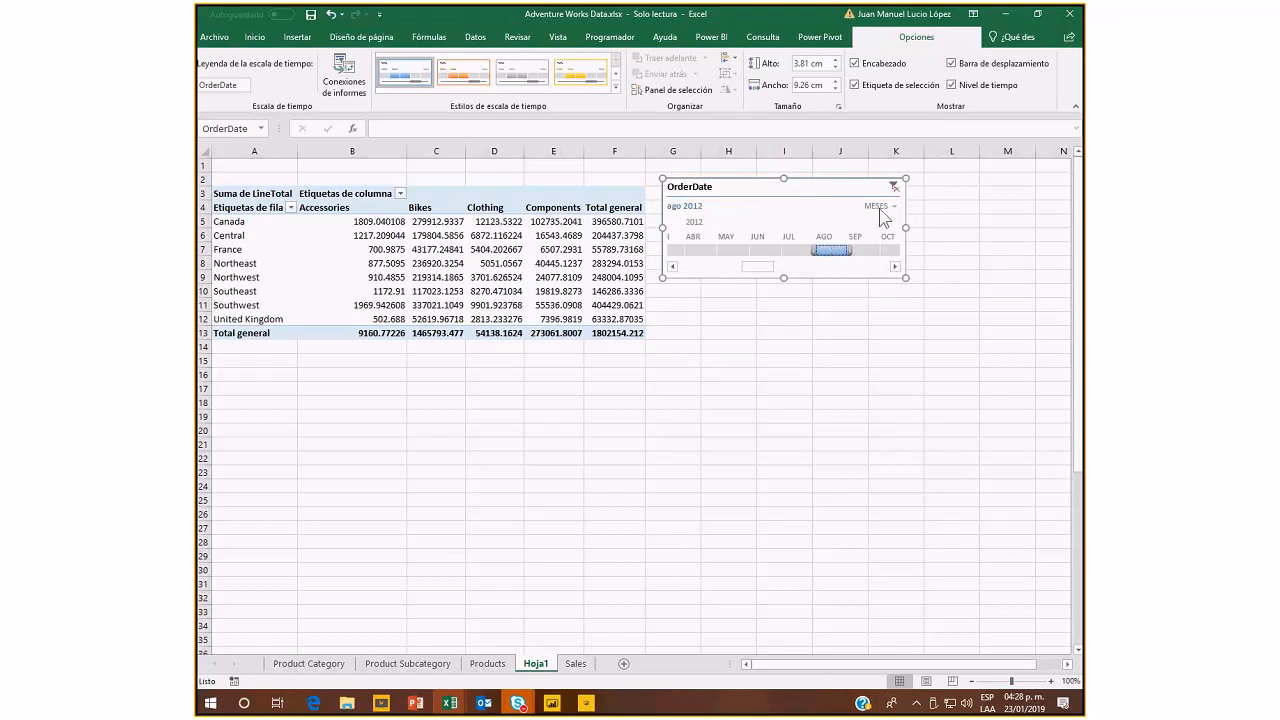
Set the timeline level to days (DÍAS) and try the selections 4 August, 8–13 August and 16 August 2012.
{"action": "left_click", "coordinate": [881, 206]}
{"action": "left_click", "coordinate": [874, 272]}
{"action": "left_click", "coordinate": [844, 250]}
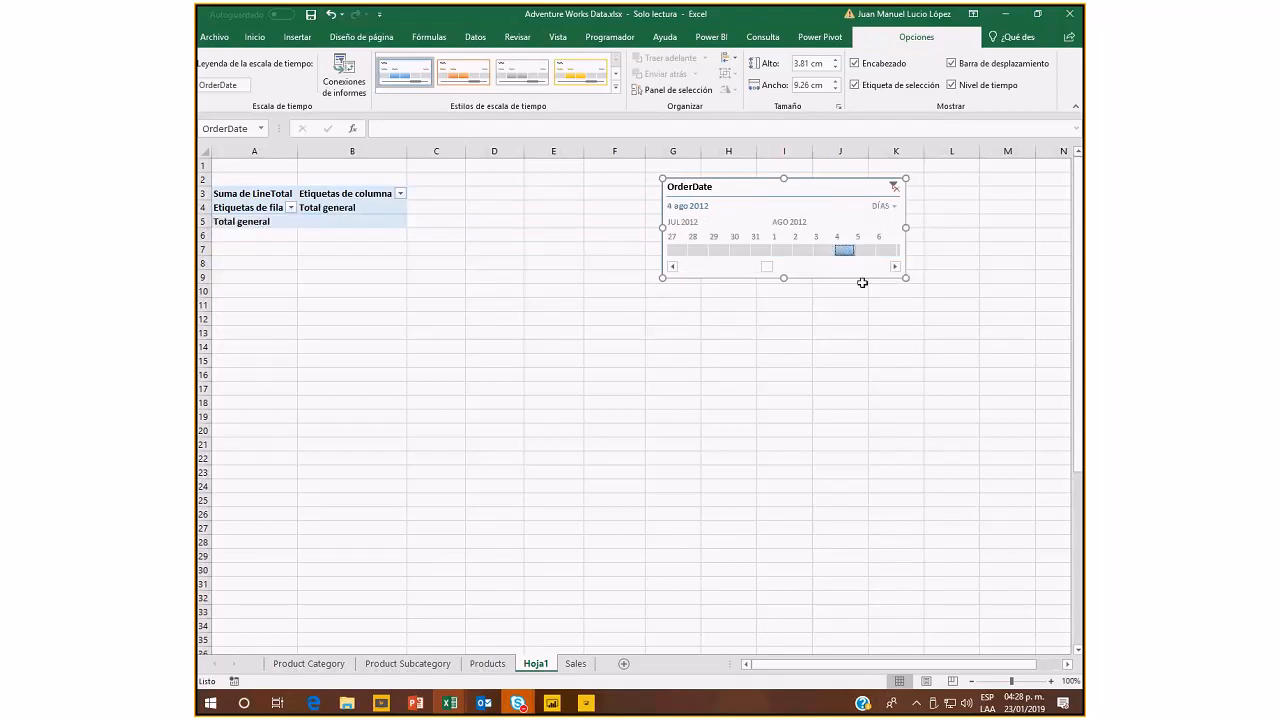
{"action": "left_click", "coordinate": [895, 266]}
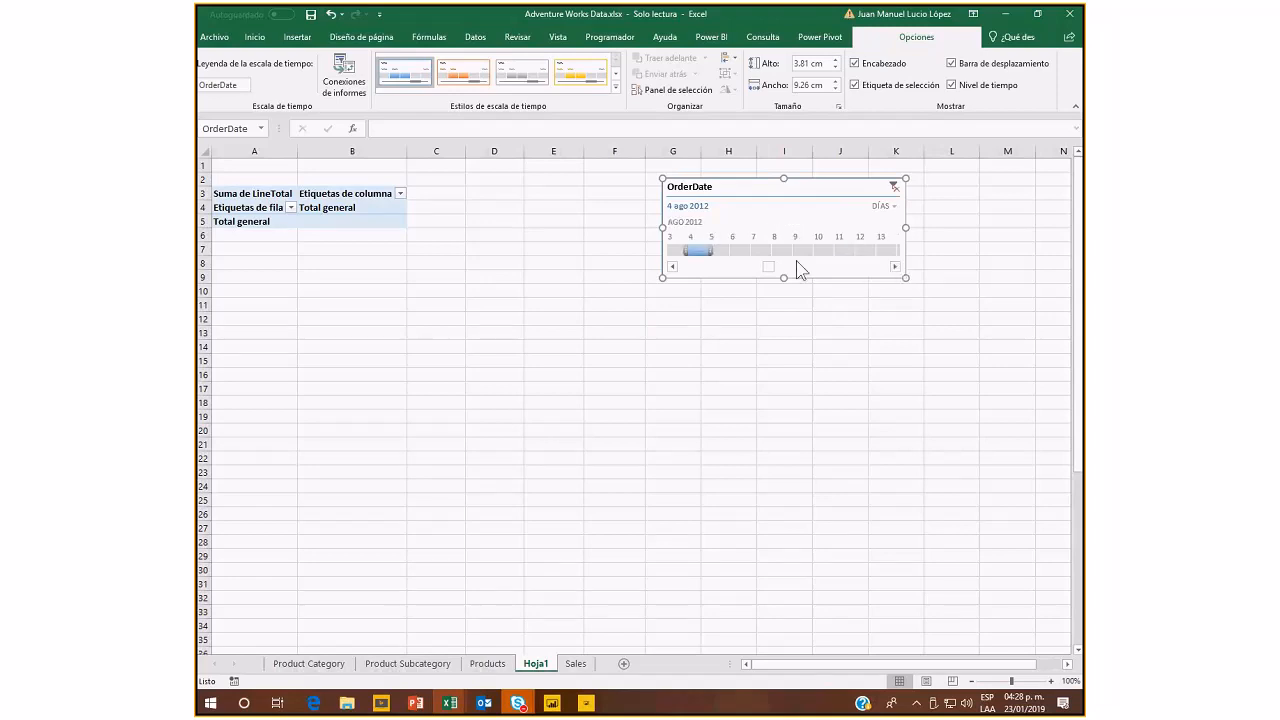
{"action": "left_click_drag", "start_coordinate": [785, 258], "coordinate": [895, 251]}
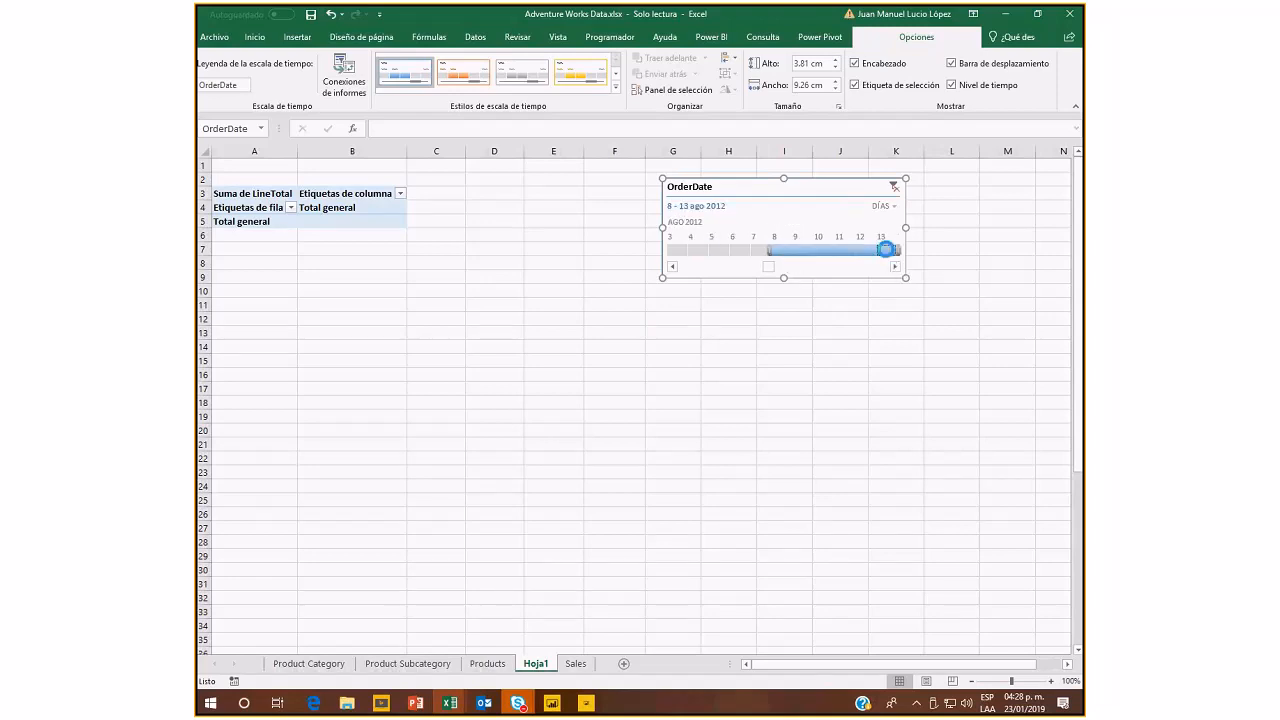
{"action": "left_click", "coordinate": [895, 266]}
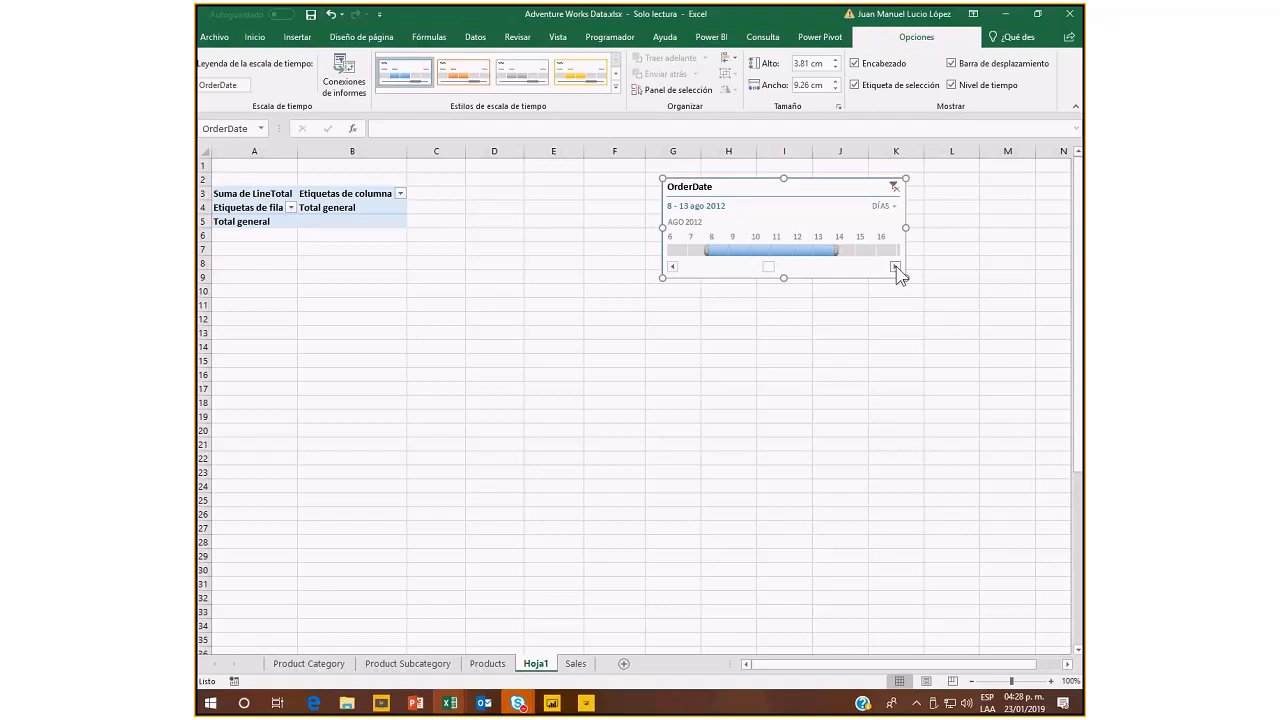
{"action": "left_click", "coordinate": [880, 251]}
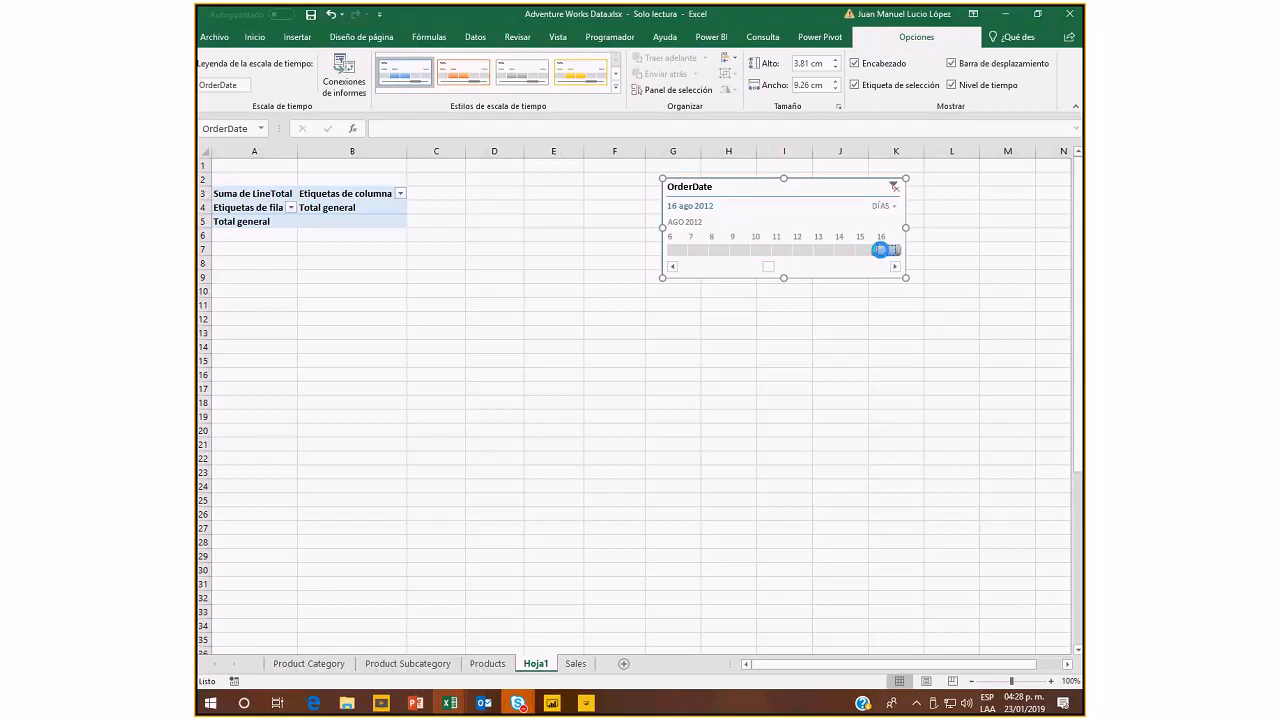
Check the OrderDate values on the Sales sheet and return to the PivotTable on Hoja1.
{"action": "left_click", "coordinate": [884, 206]}
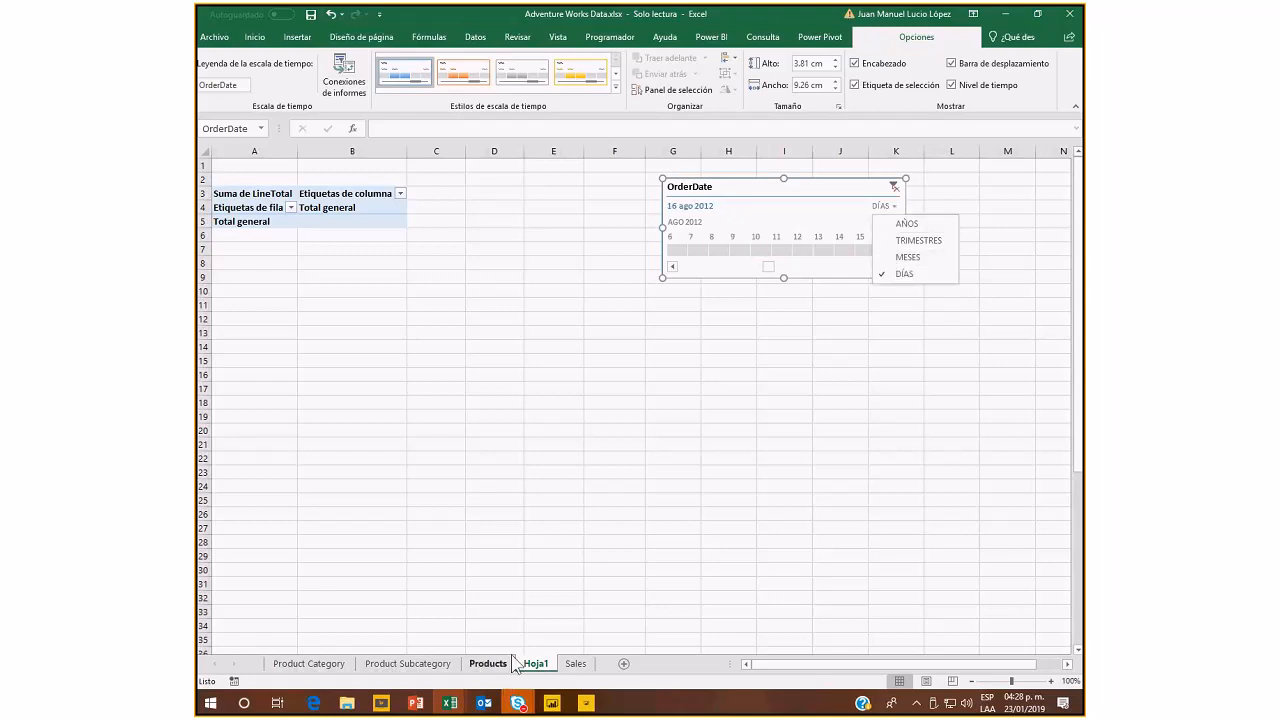
{"action": "left_click", "coordinate": [576, 664]}
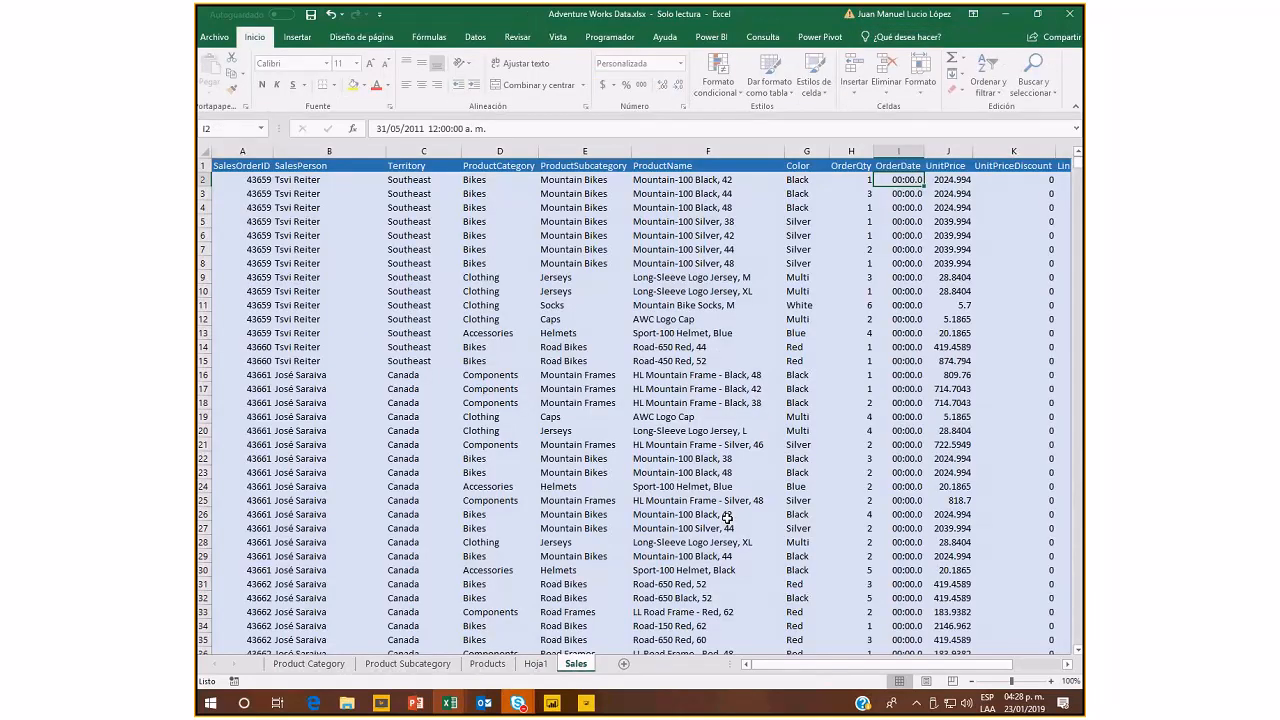
{"action": "key", "text": "ctrl+Page_Up"}
Filter the OrderDate timeline by years to 2011, and by quarters to 2T 2011.
{"action": "left_click", "coordinate": [881, 205]}
{"action": "left_click", "coordinate": [906, 238]}
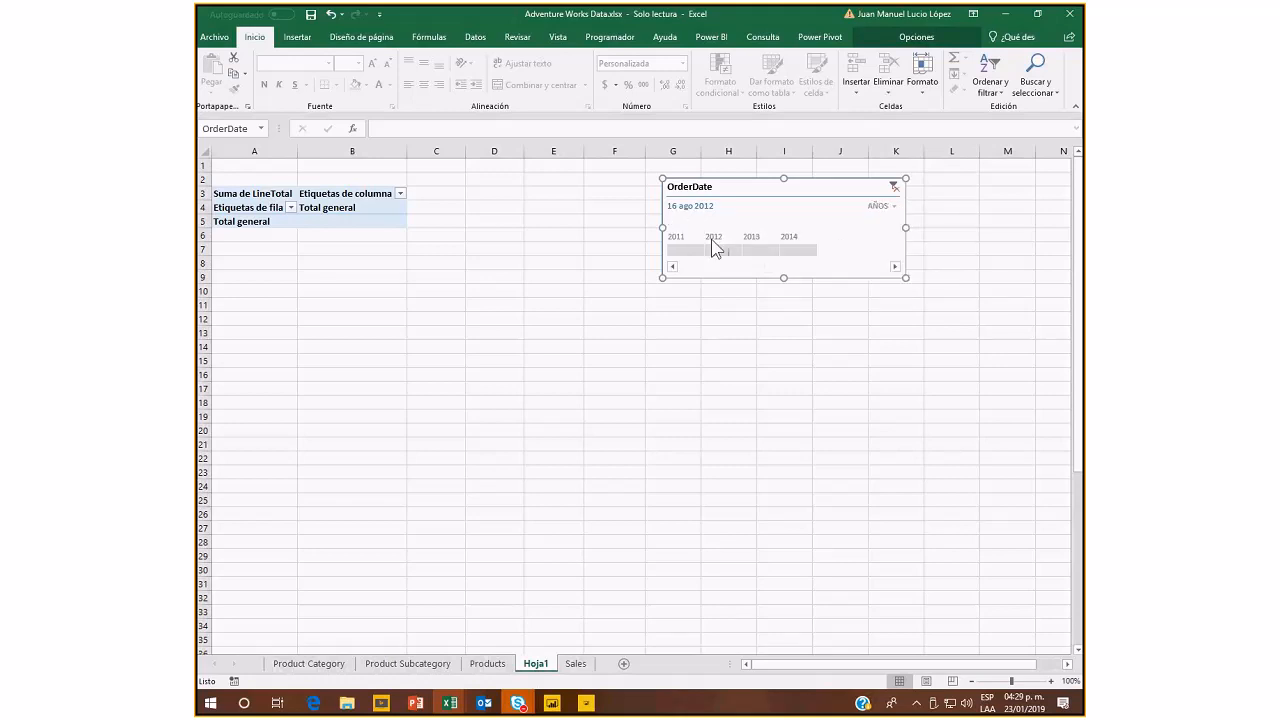
{"action": "left_click", "coordinate": [687, 250]}
{"action": "left_click", "coordinate": [888, 206]}
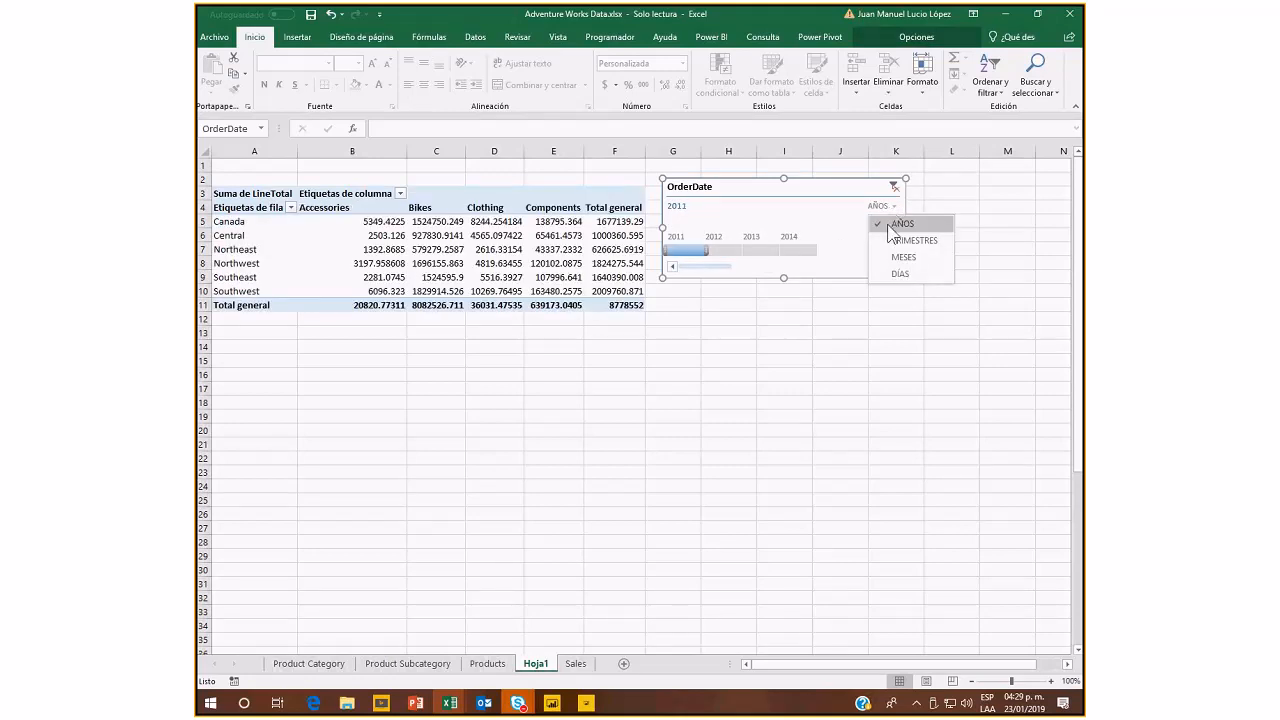
{"action": "left_click", "coordinate": [896, 238]}
{"action": "left_click", "coordinate": [692, 250]}
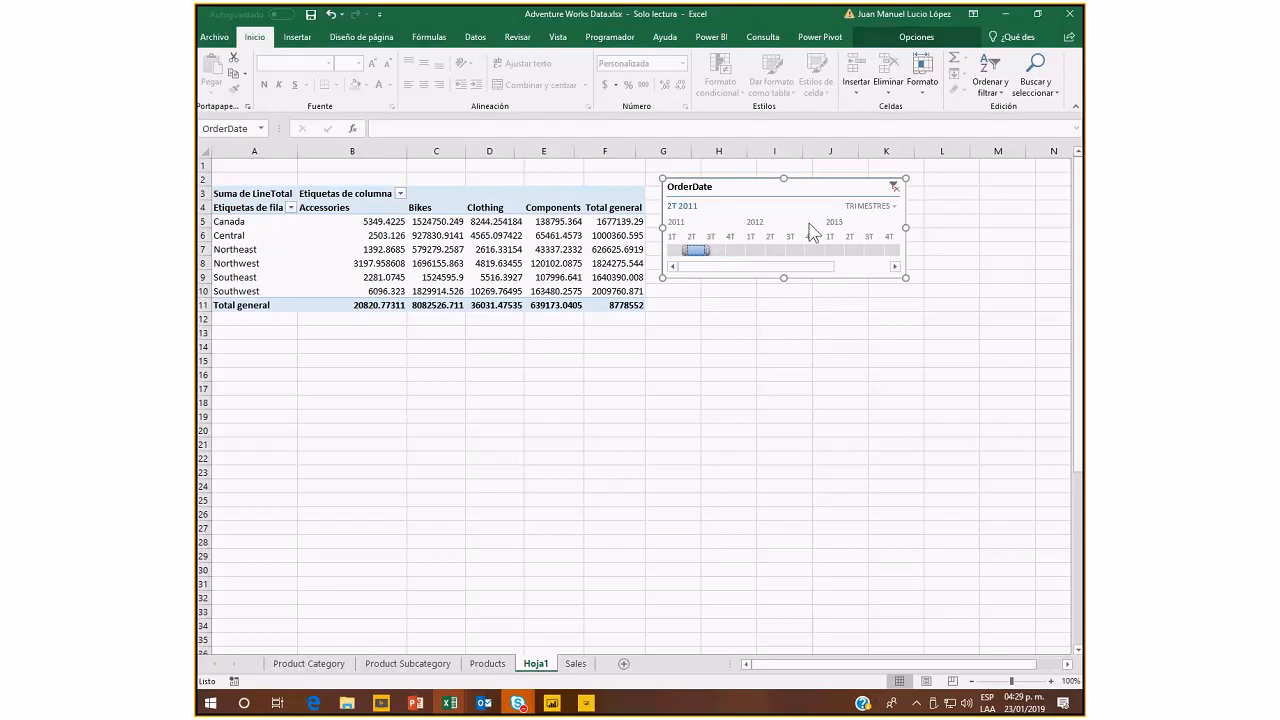
Set the timeline level to months and filter the PivotTable to May 2011.
{"action": "left_click", "coordinate": [868, 206]}
{"action": "left_click", "coordinate": [840, 254]}
{"action": "left_click", "coordinate": [797, 251]}
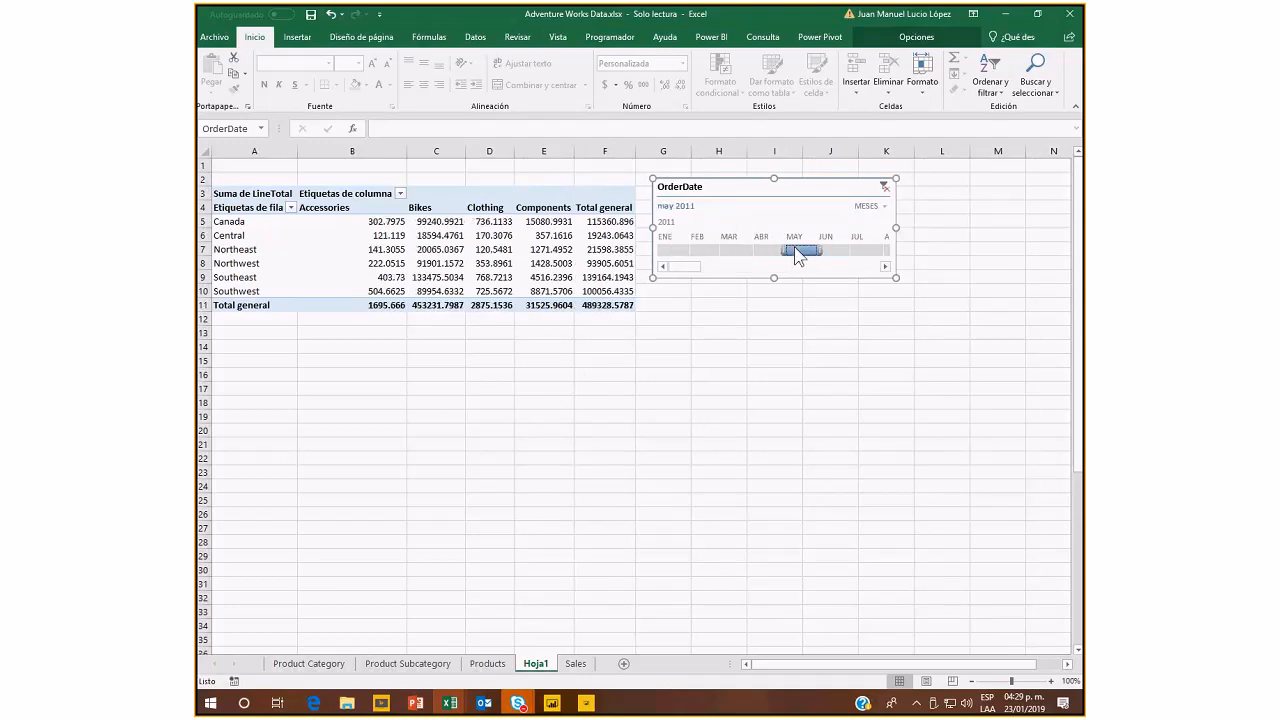
Filter the timeline by days to 11–17 May 2011 and check the order dates on the Sales sheet.
{"action": "left_click", "coordinate": [885, 206]}
{"action": "left_click", "coordinate": [880, 276]}
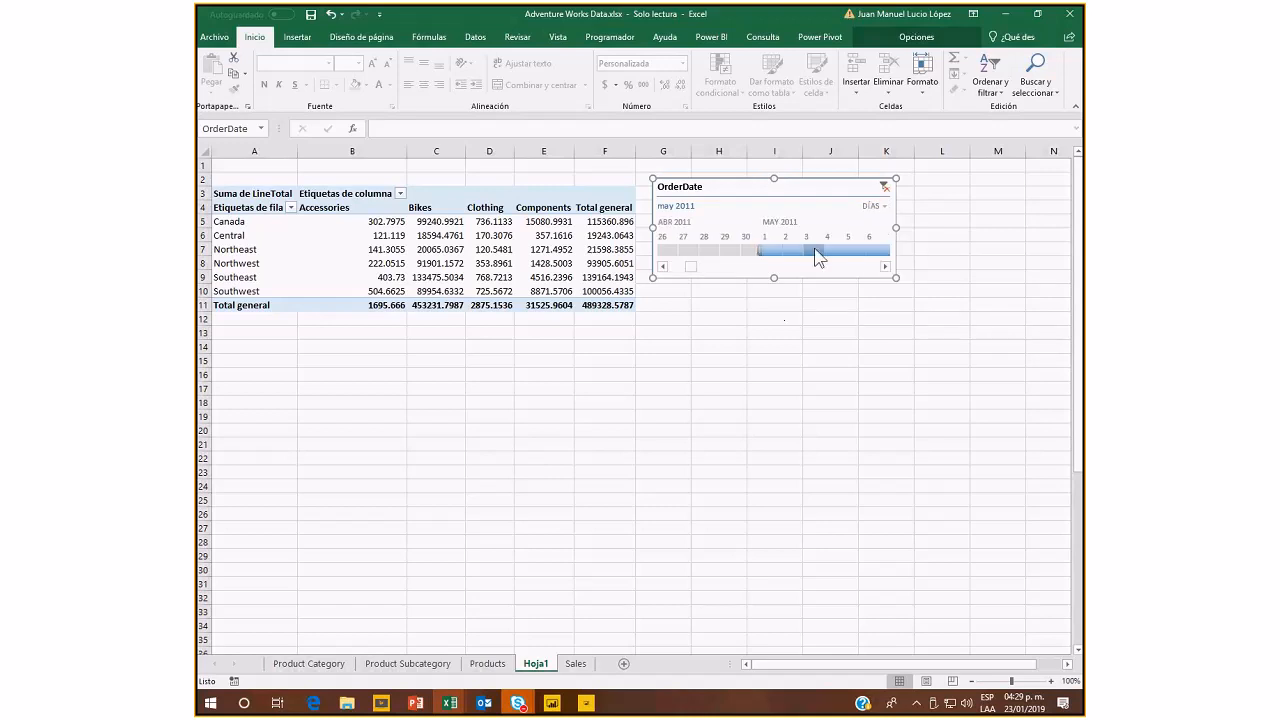
{"action": "left_click", "coordinate": [790, 268]}
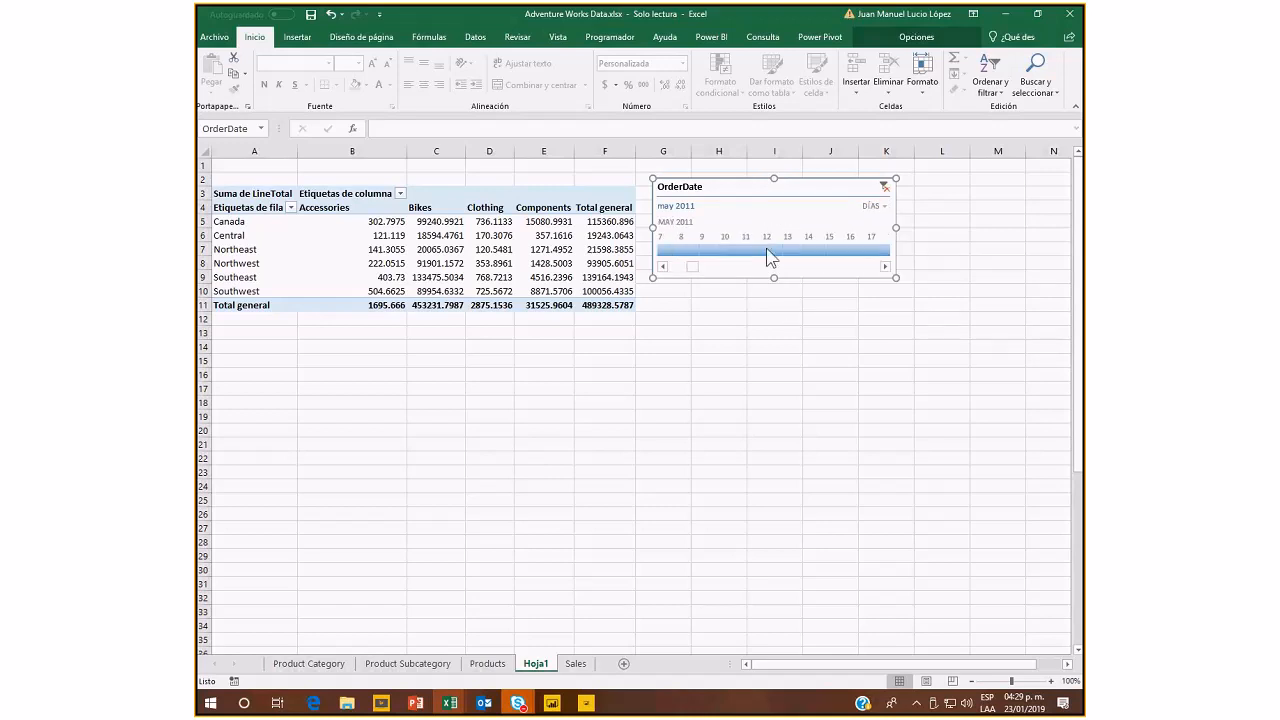
{"action": "left_click", "coordinate": [752, 251]}
{"action": "left_click_drag", "start_coordinate": [754, 253], "coordinate": [927, 251]}
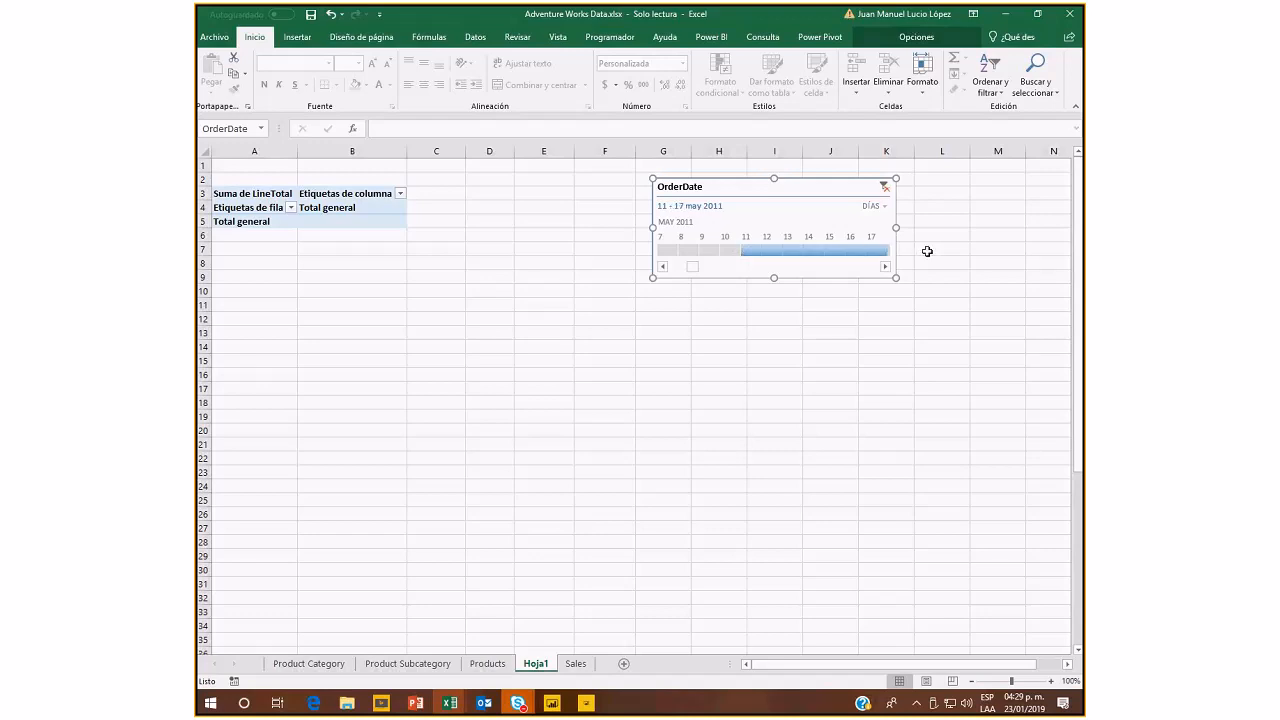
{"action": "left_click", "coordinate": [576, 664]}
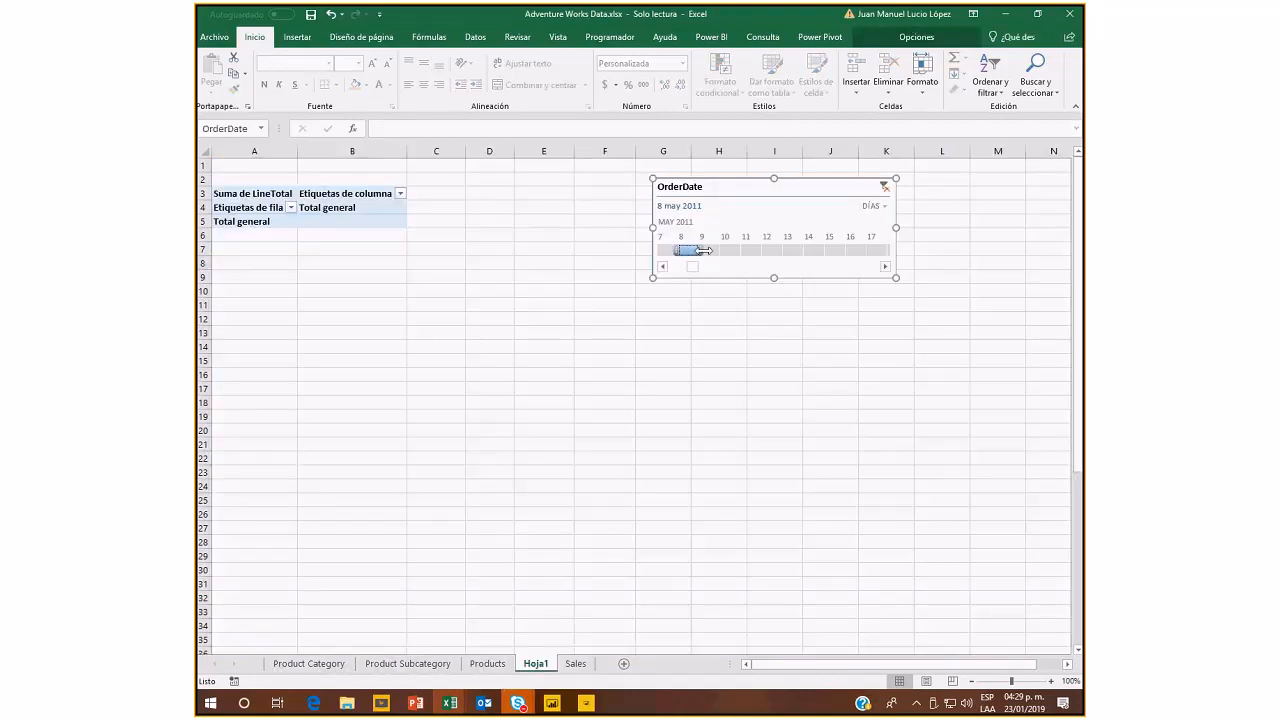
Enlarge the OrderDate timeline to span columns G to M, and try the day selections 8–21 May and 22 May 2011.
{"action": "left_click_drag", "start_coordinate": [704, 250], "coordinate": [993, 366]}
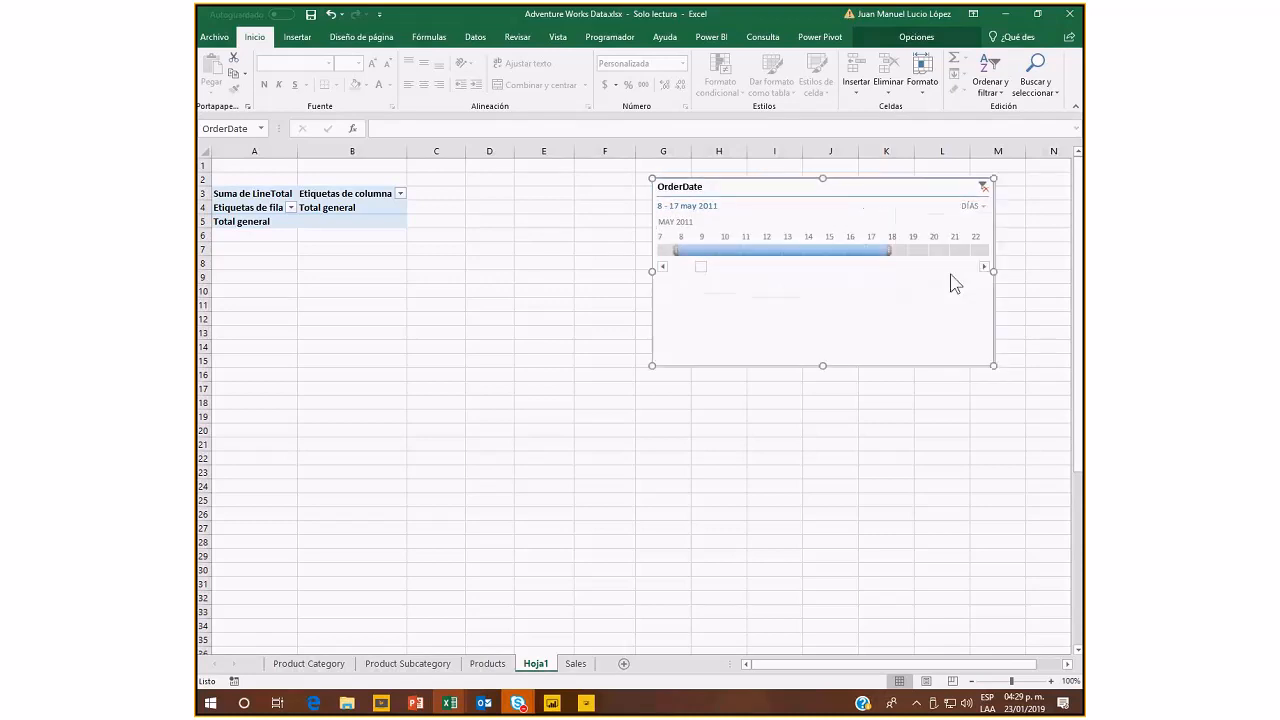
{"action": "left_click_drag", "start_coordinate": [890, 249], "coordinate": [980, 249]}
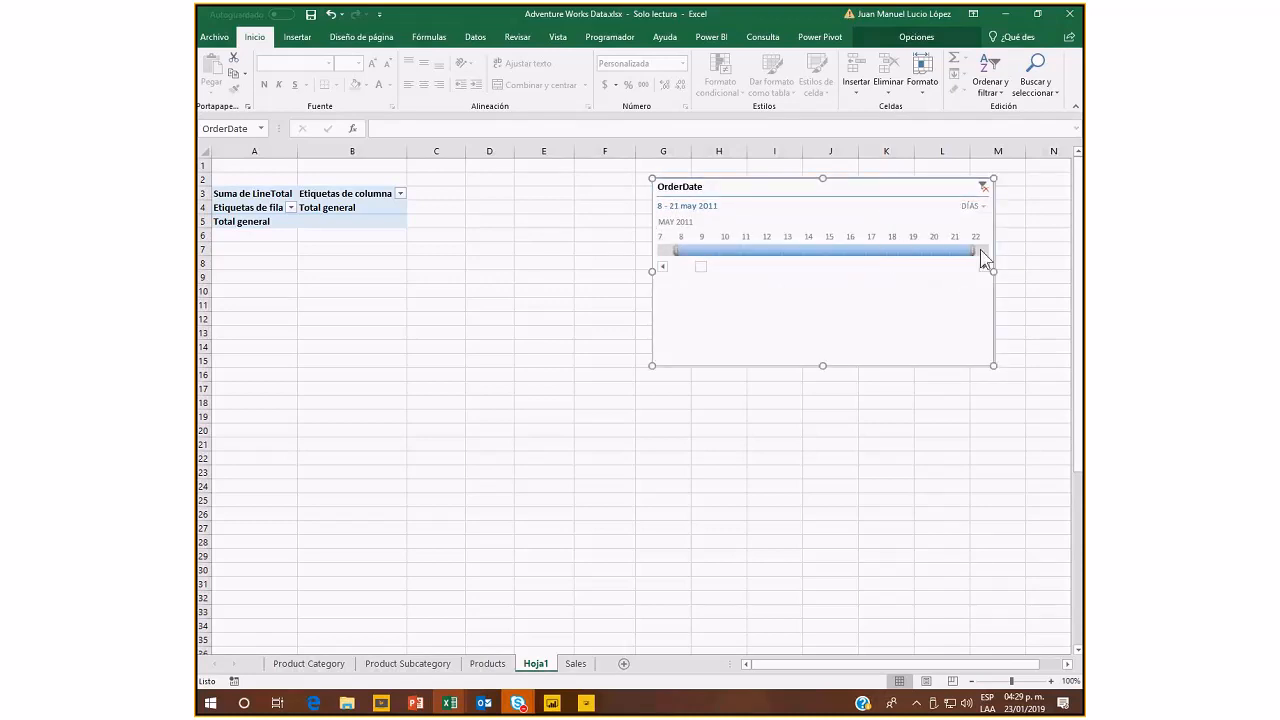
{"action": "left_click", "coordinate": [981, 251]}
Set the timeline level back to months, try the range May–June 2011, and filter to May 2011 only.
{"action": "left_click", "coordinate": [971, 206]}
{"action": "left_click", "coordinate": [989, 256]}
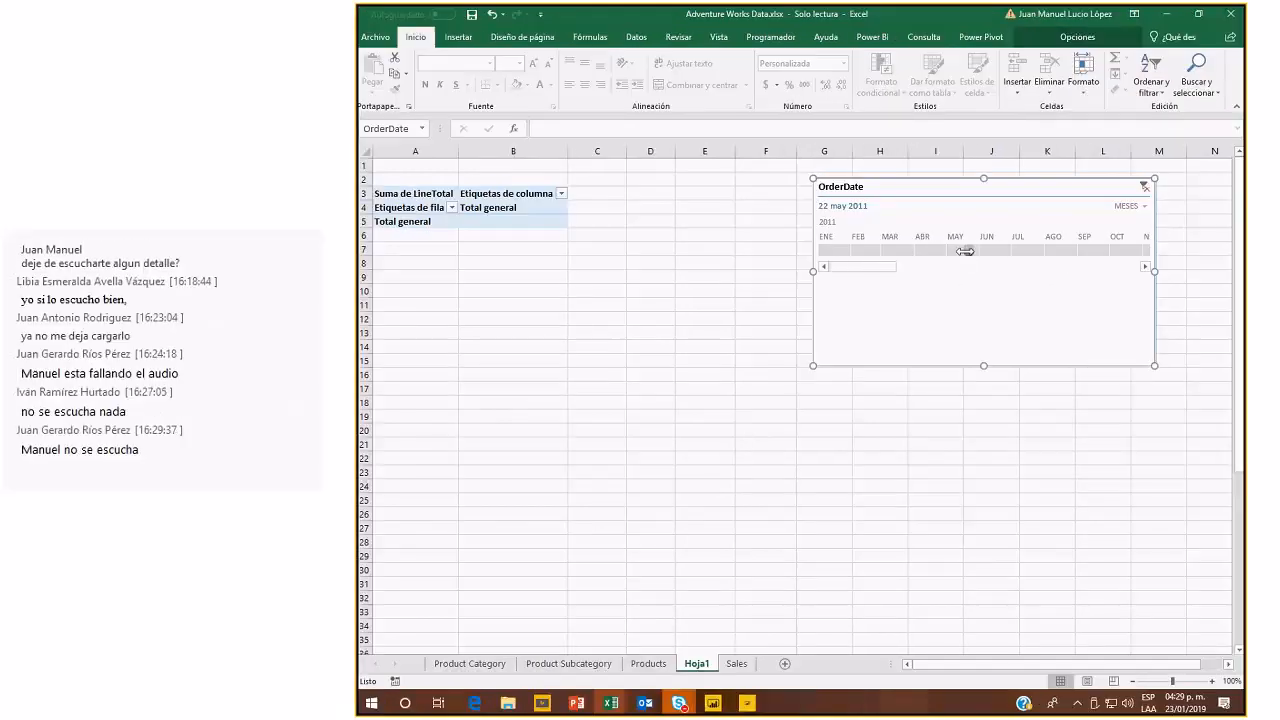
{"action": "left_click", "coordinate": [956, 250]}
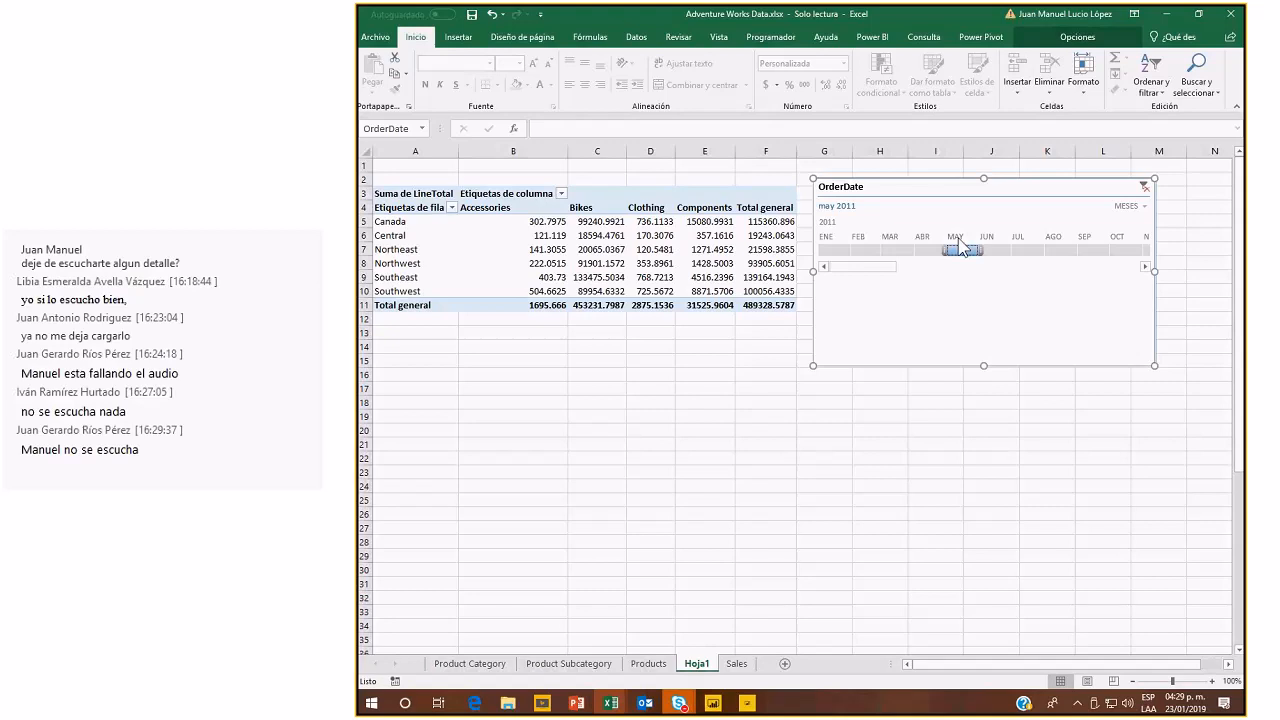
{"action": "left_click_drag", "start_coordinate": [999, 248], "coordinate": [1012, 250]}
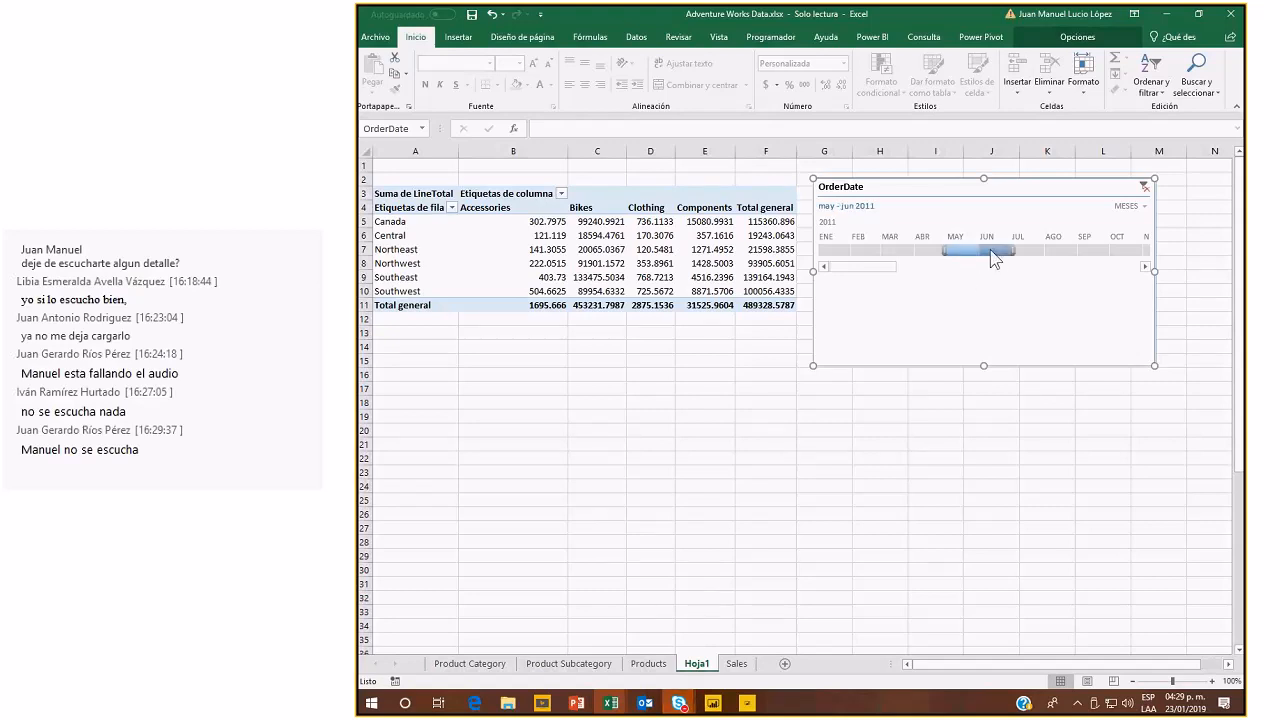
{"action": "left_click", "coordinate": [960, 250]}
{"action": "left_click", "coordinate": [930, 251]}
{"action": "left_click", "coordinate": [959, 250]}
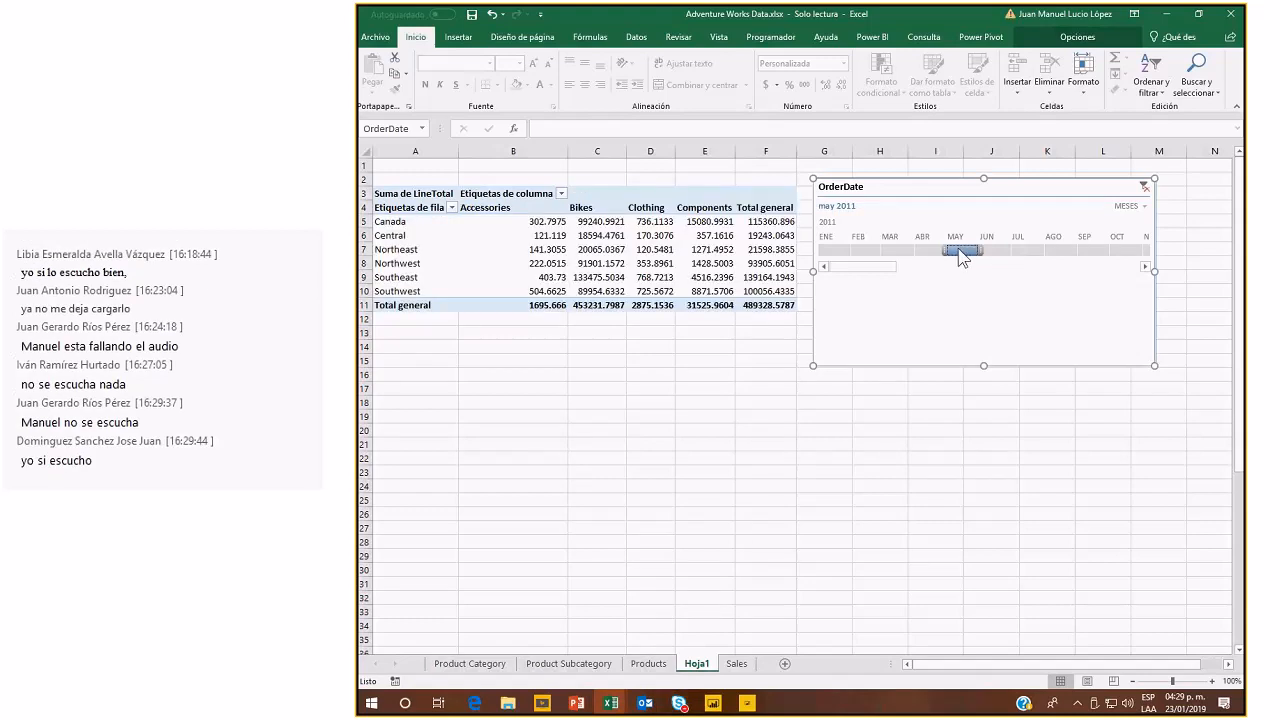
Set the timeline level to days and select the range 1–20 May 2011.
{"action": "left_click", "coordinate": [1128, 206]}
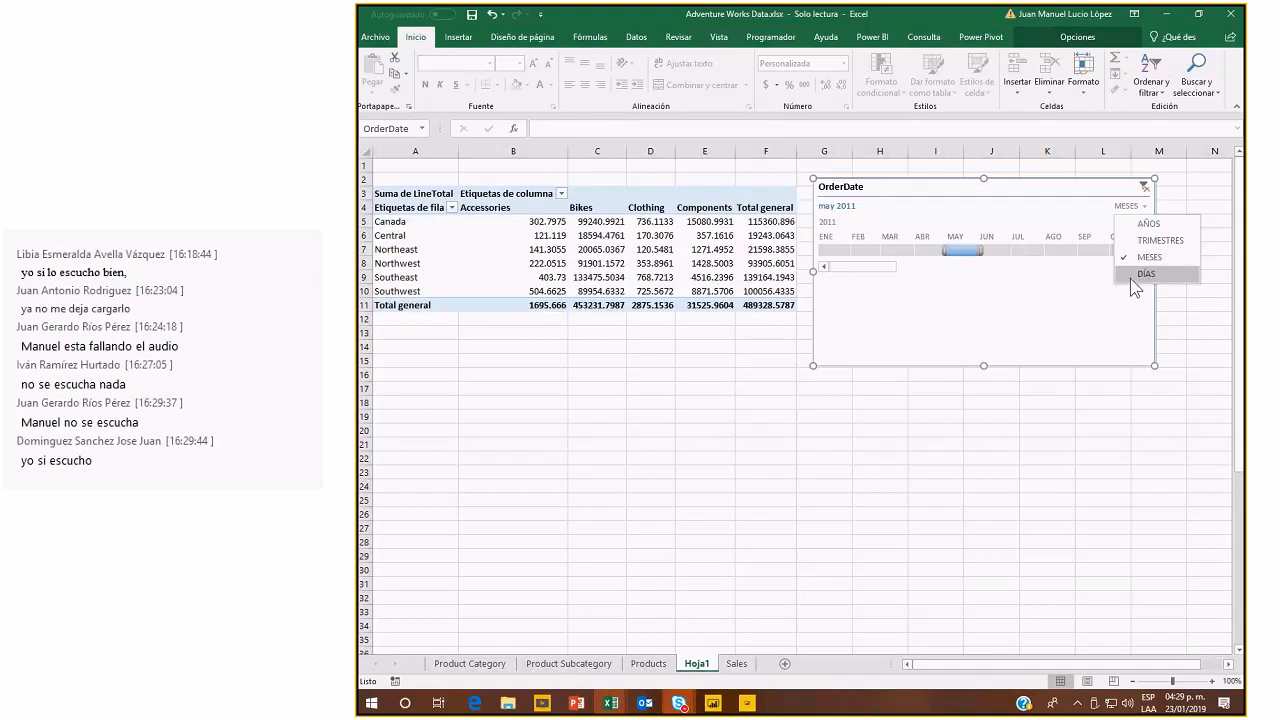
{"action": "left_click", "coordinate": [1131, 276]}
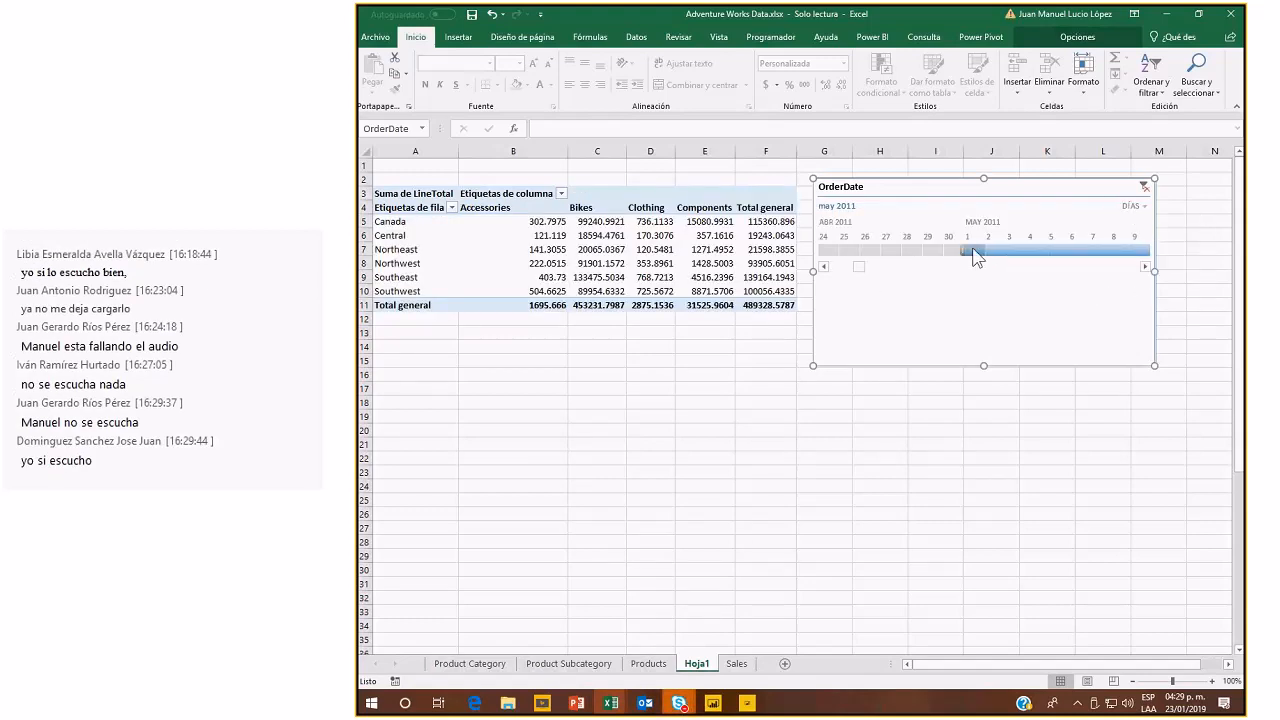
{"action": "left_click_drag", "start_coordinate": [976, 252], "coordinate": [1138, 255]}
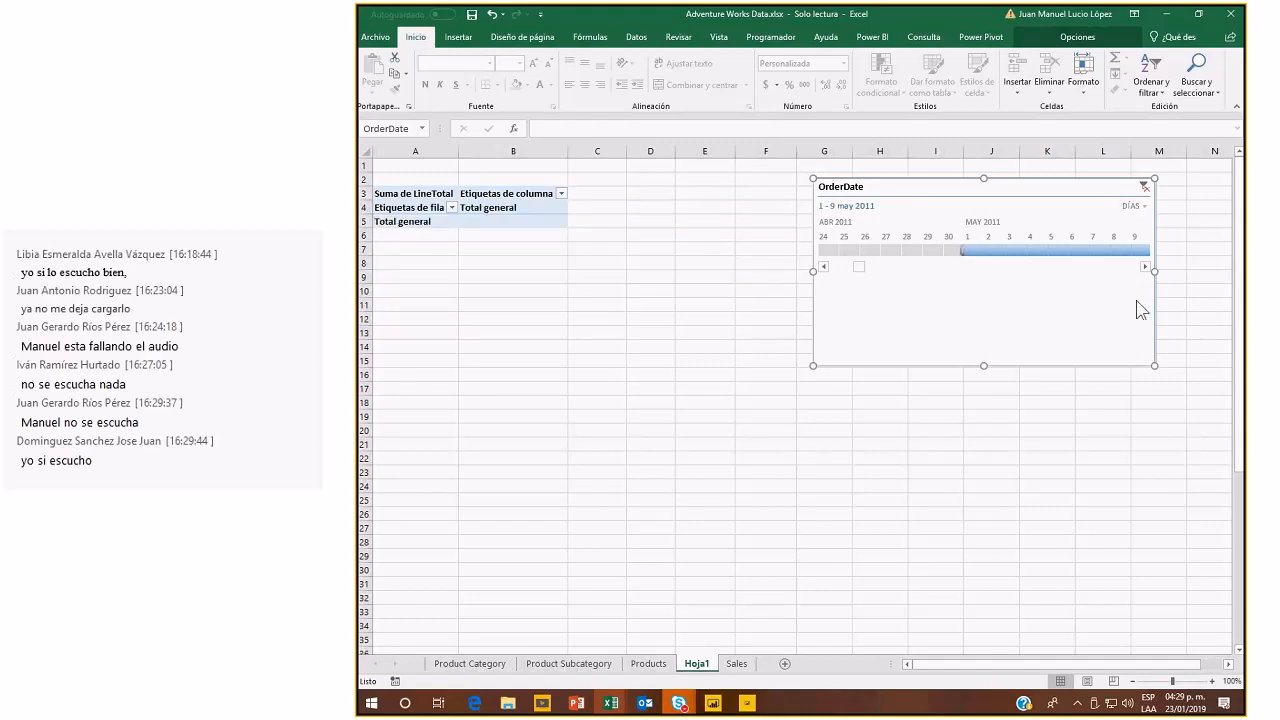
{"action": "left_click", "coordinate": [1145, 267]}
{"action": "left_click", "coordinate": [1145, 268]}
{"action": "left_click", "coordinate": [1145, 268]}
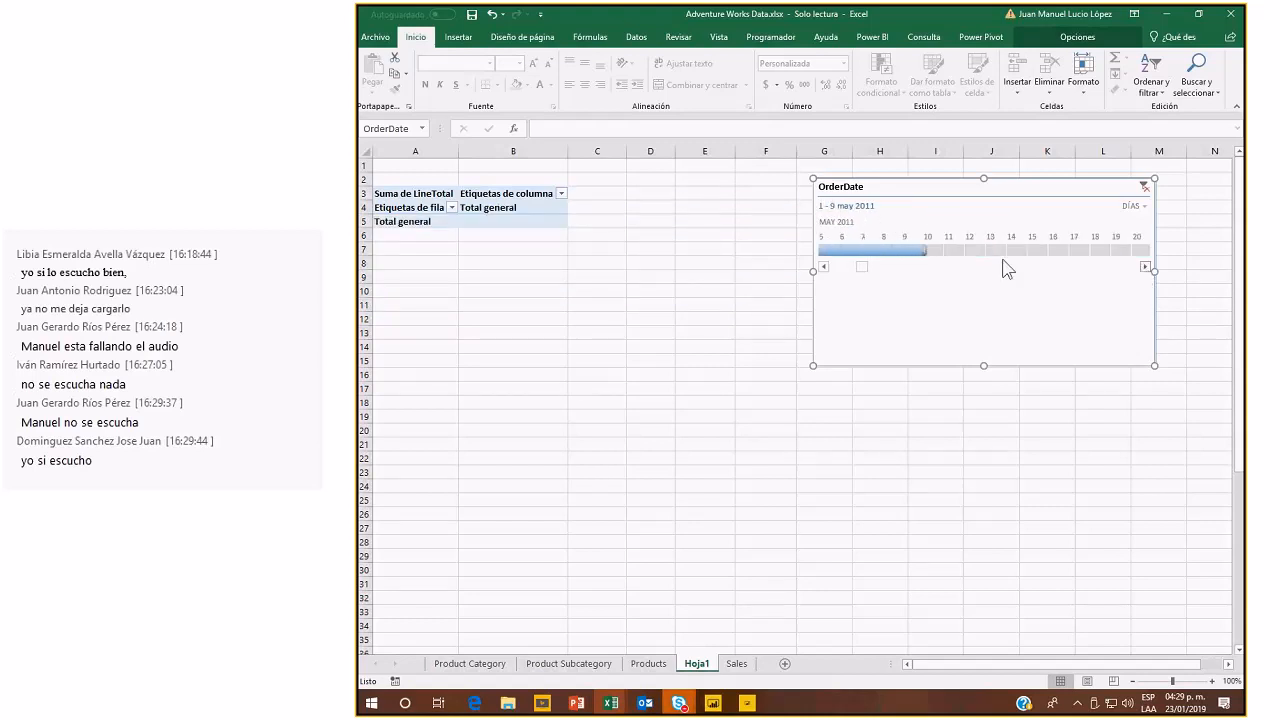
{"action": "left_click_drag", "start_coordinate": [922, 250], "coordinate": [1150, 251]}
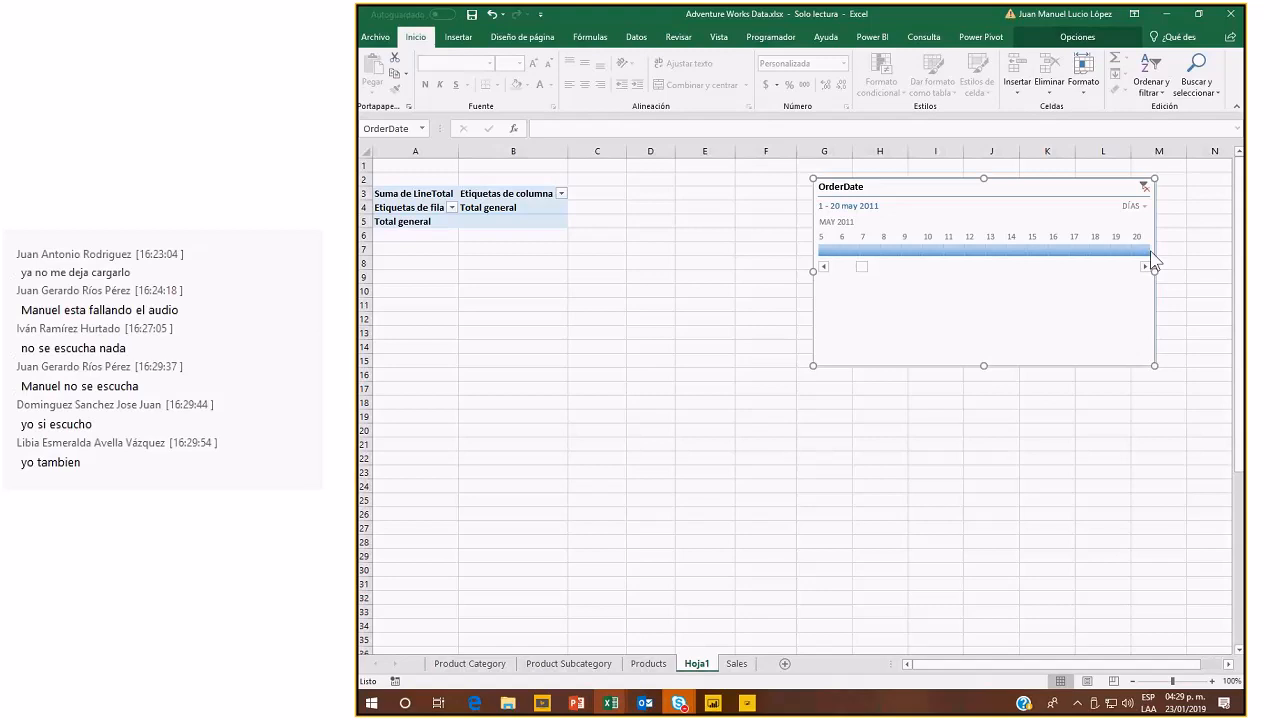
Try the range 23–31 May 2011 on the OrderDate timeline, and filter to 31 May 2011 only.
{"action": "left_click", "coordinate": [1145, 267]}
{"action": "left_click", "coordinate": [1145, 267]}
{"action": "left_click", "coordinate": [1145, 267]}
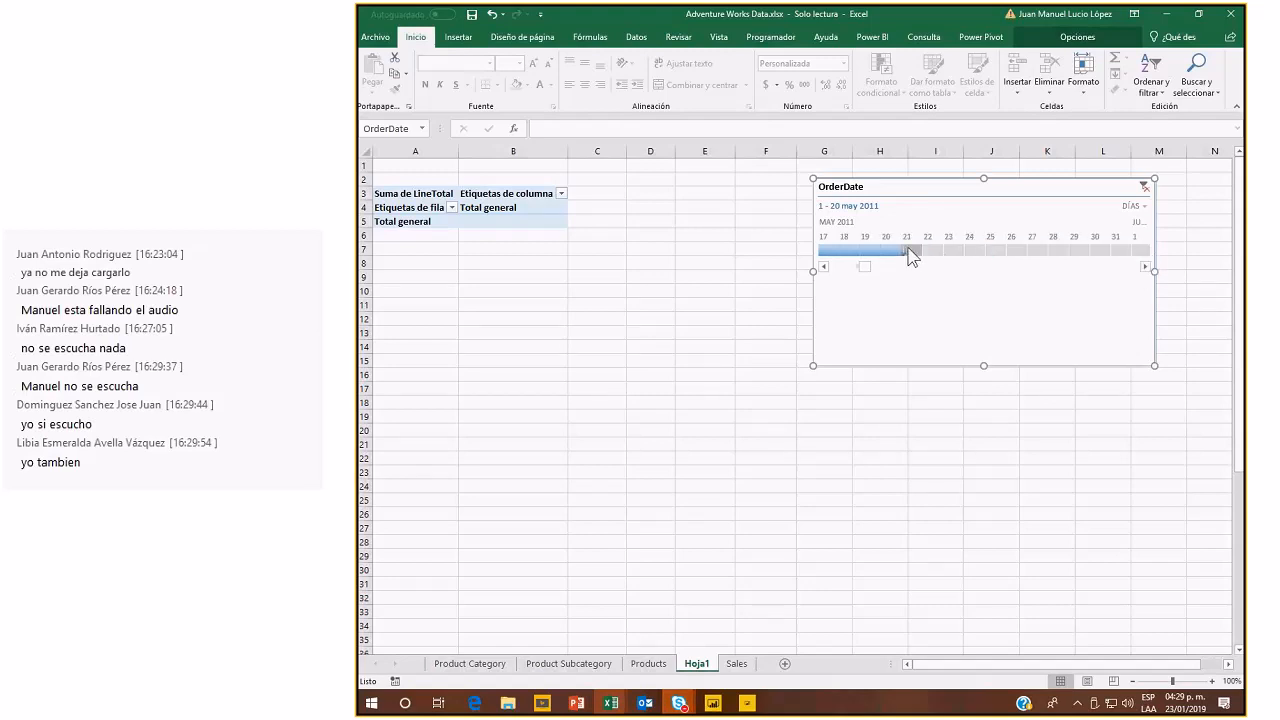
{"action": "left_click", "coordinate": [950, 250]}
{"action": "left_click_drag", "start_coordinate": [970, 250], "coordinate": [1124, 250]}
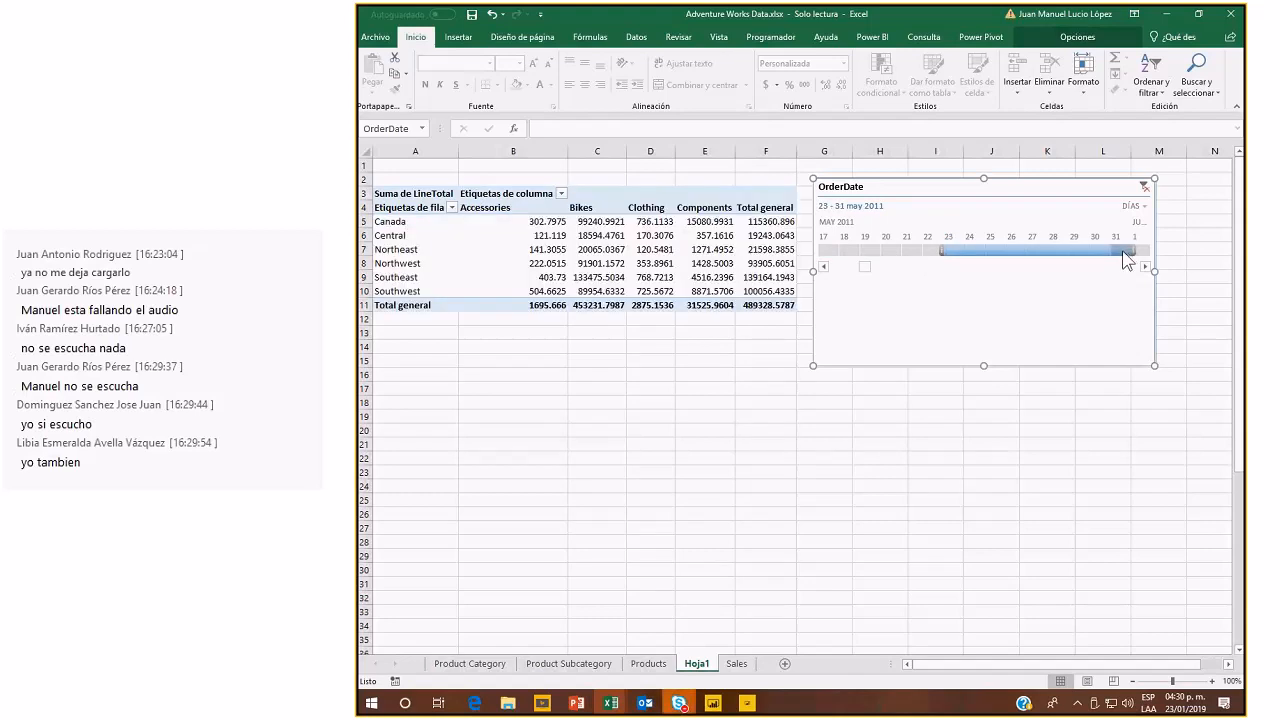
{"action": "left_click", "coordinate": [1111, 252]}
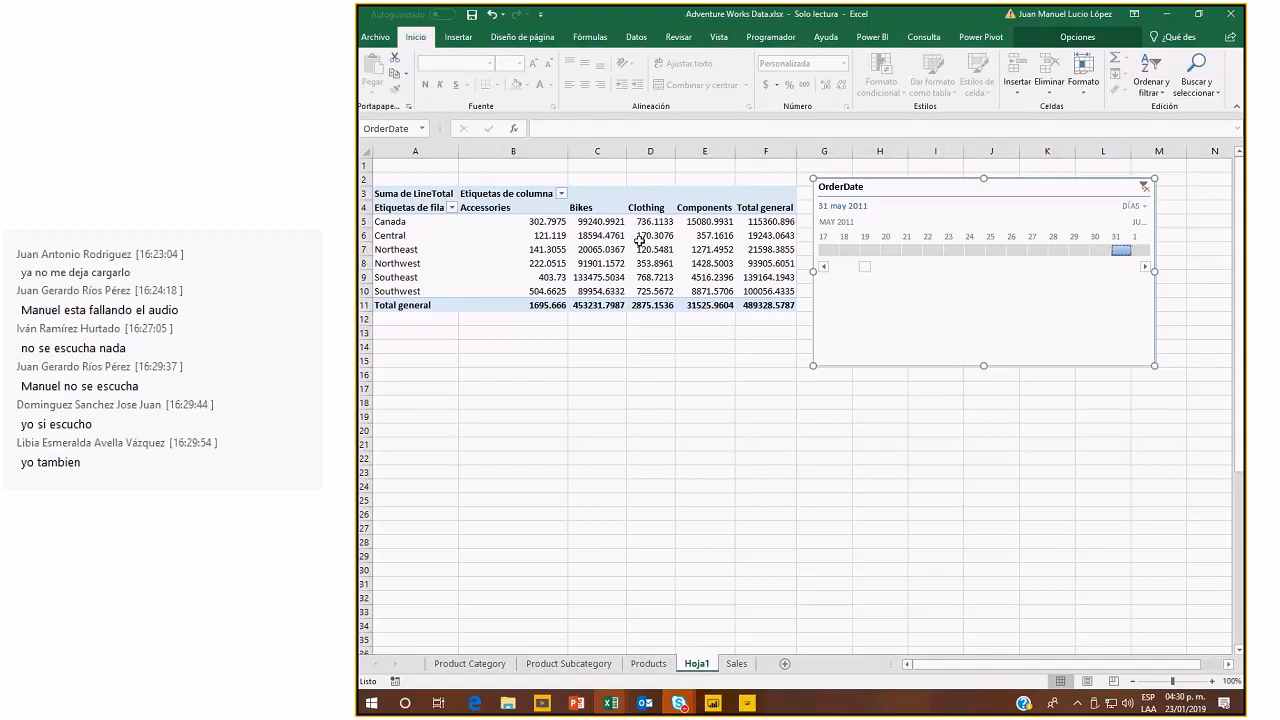
{"action": "left_click", "coordinate": [1035, 250]}
{"action": "left_click_drag", "start_coordinate": [1035, 250], "coordinate": [1118, 250]}
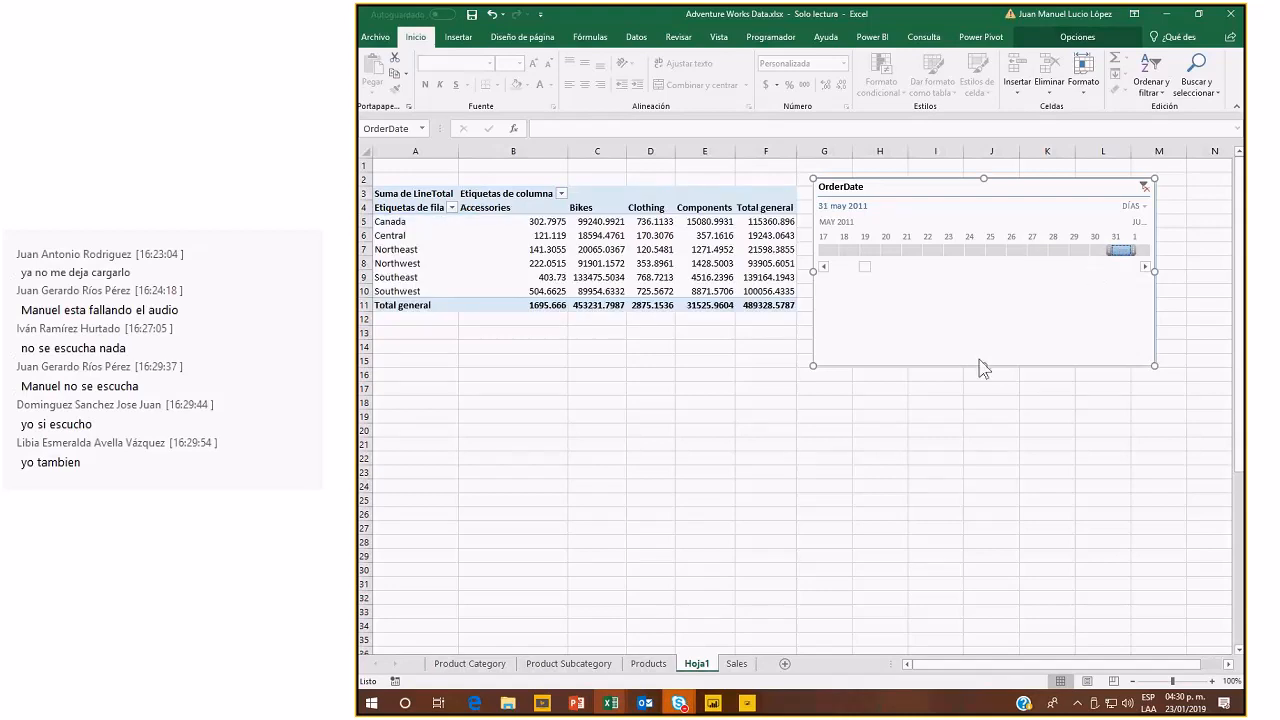
Reduce the OrderDate timeline's height to end at about row 10, and bring up the analysis commands for the PivotTable.
{"action": "left_click_drag", "start_coordinate": [979, 368], "coordinate": [984, 289]}
{"action": "left_click", "coordinate": [749, 289]}
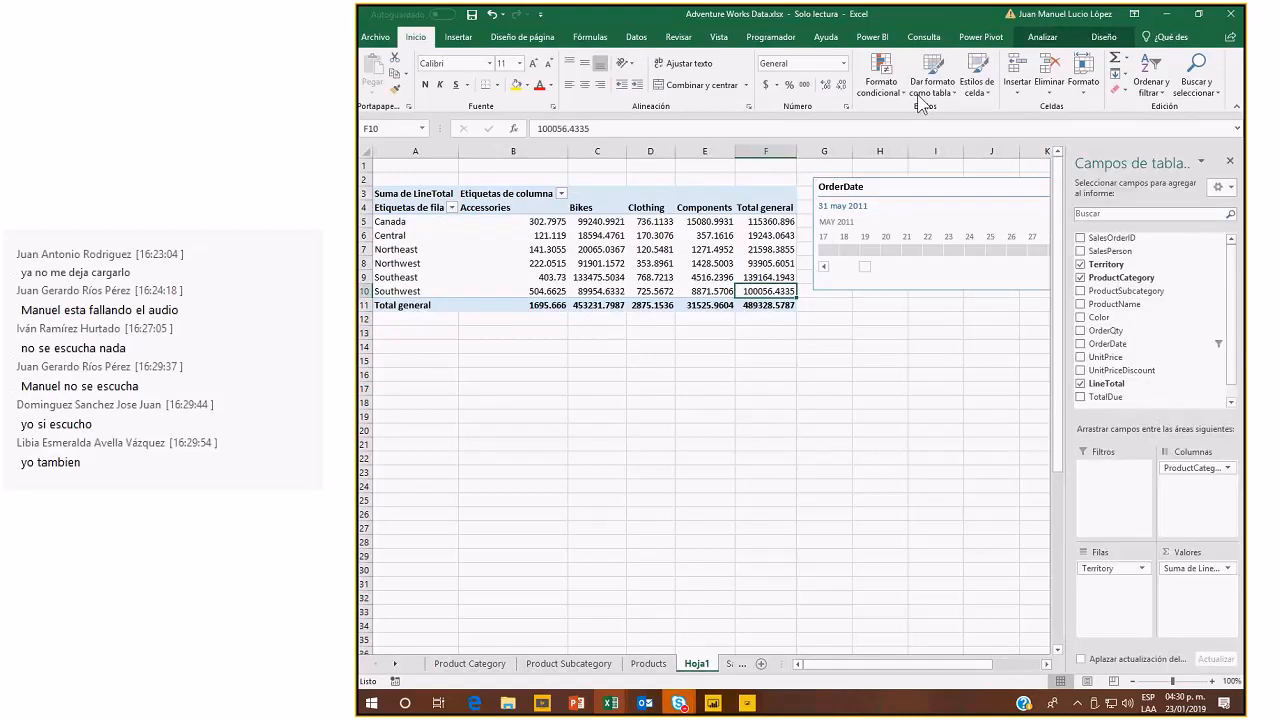
{"action": "left_click", "coordinate": [1042, 37]}
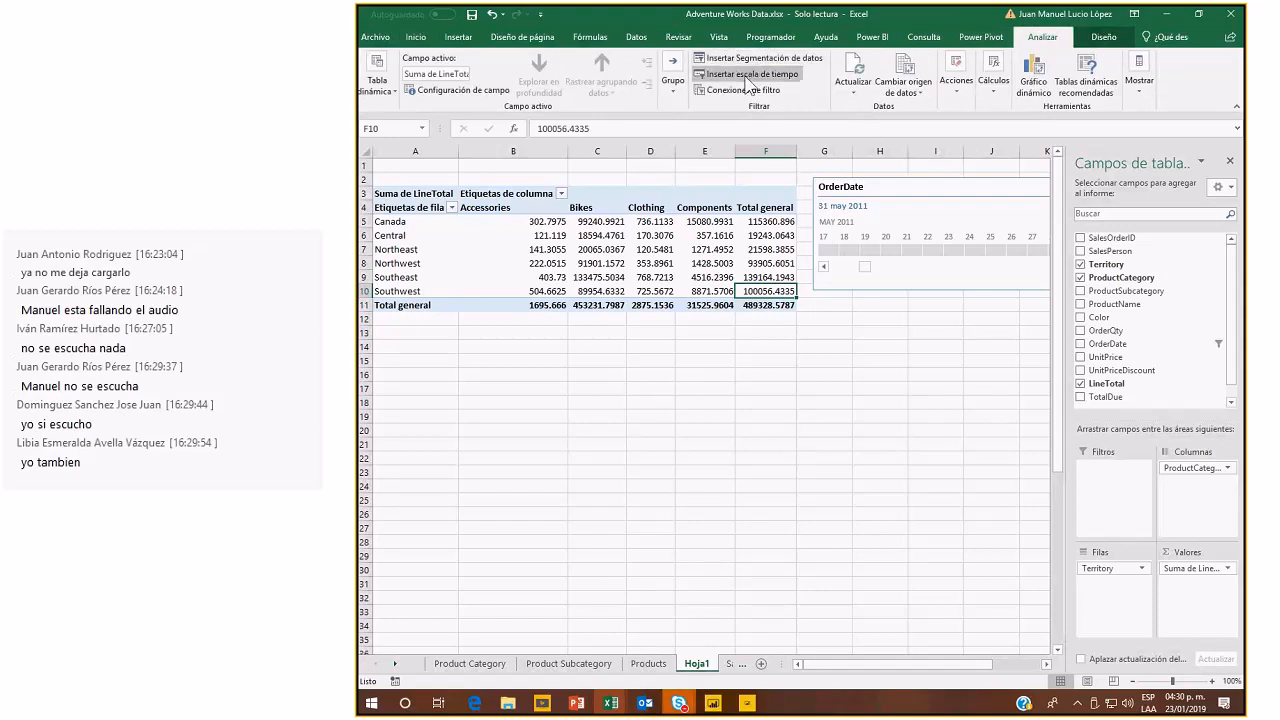
Insert slicers for Territory and ProductName on the Hoja1 pivot table.
{"action": "left_click", "coordinate": [745, 76]}
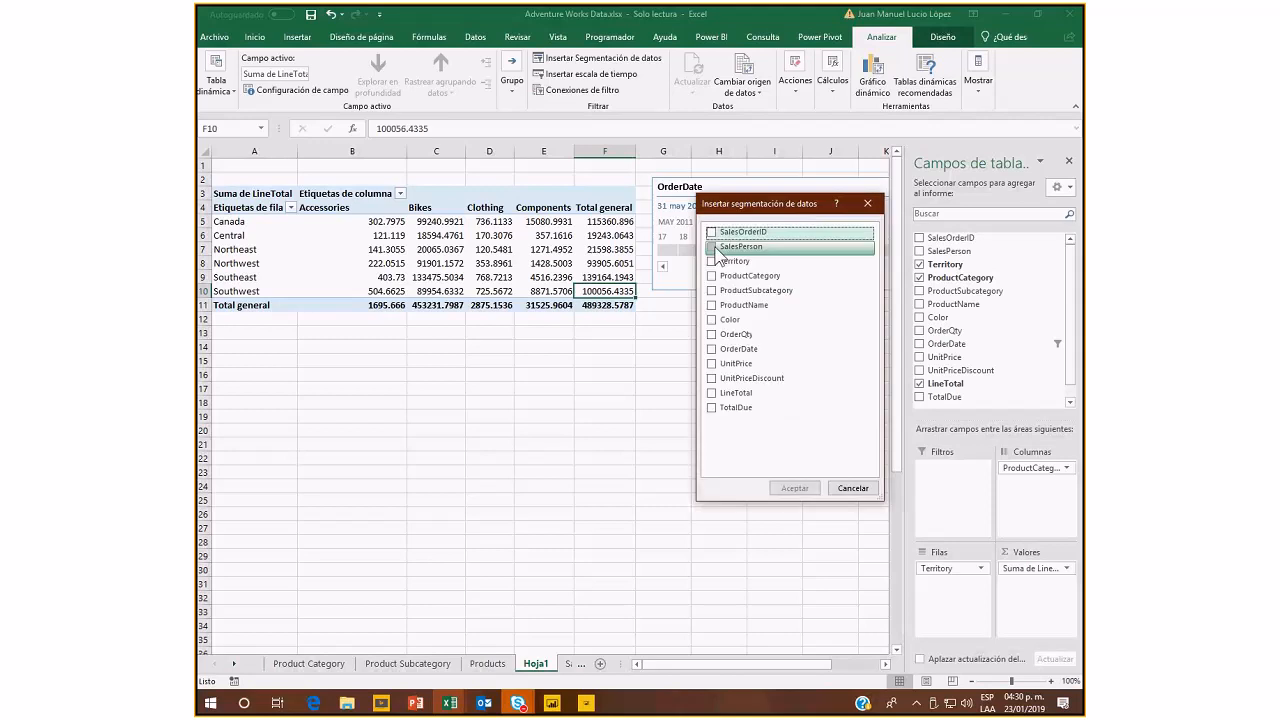
{"action": "left_click", "coordinate": [712, 261]}
{"action": "left_click", "coordinate": [712, 305]}
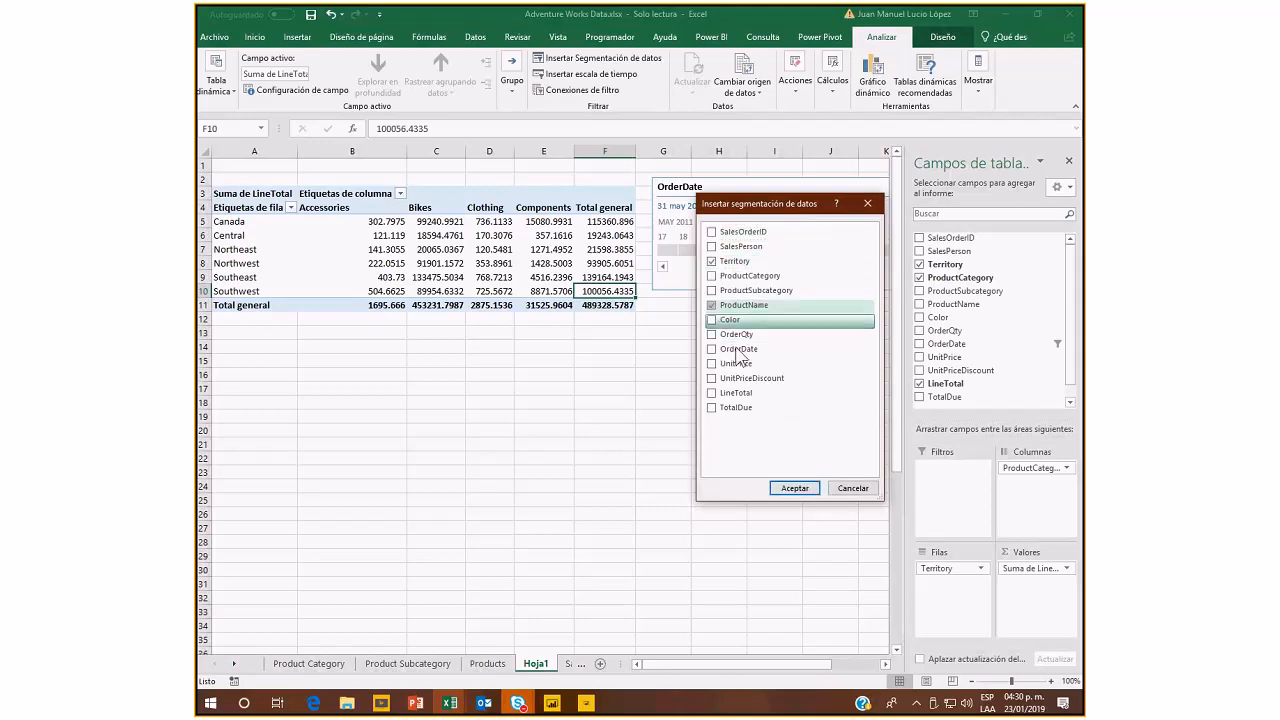
{"action": "left_click", "coordinate": [795, 488]}
Place the ProductName and Territory slicers side by side below the OrderDate timeline and filter by Canada and one HL Mountain Frame product.
{"action": "left_click_drag", "start_coordinate": [562, 355], "coordinate": [912, 320]}
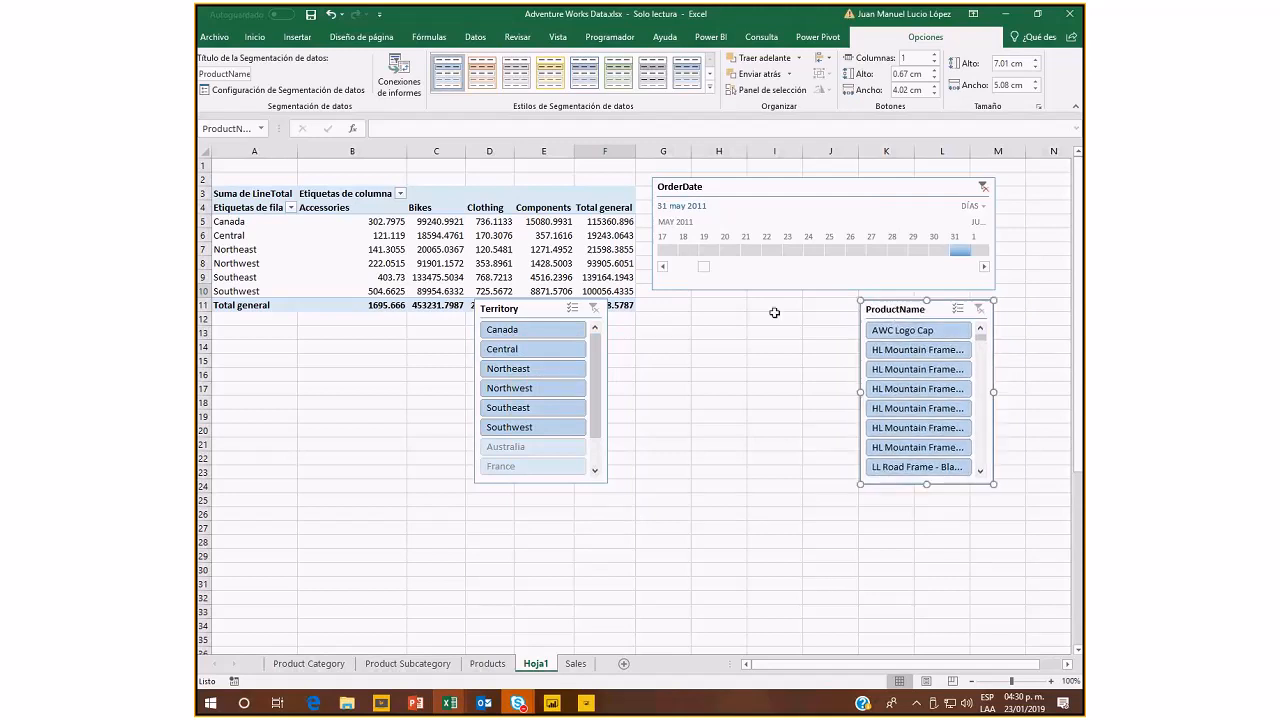
{"action": "left_click", "coordinate": [555, 333]}
{"action": "left_click", "coordinate": [887, 375]}
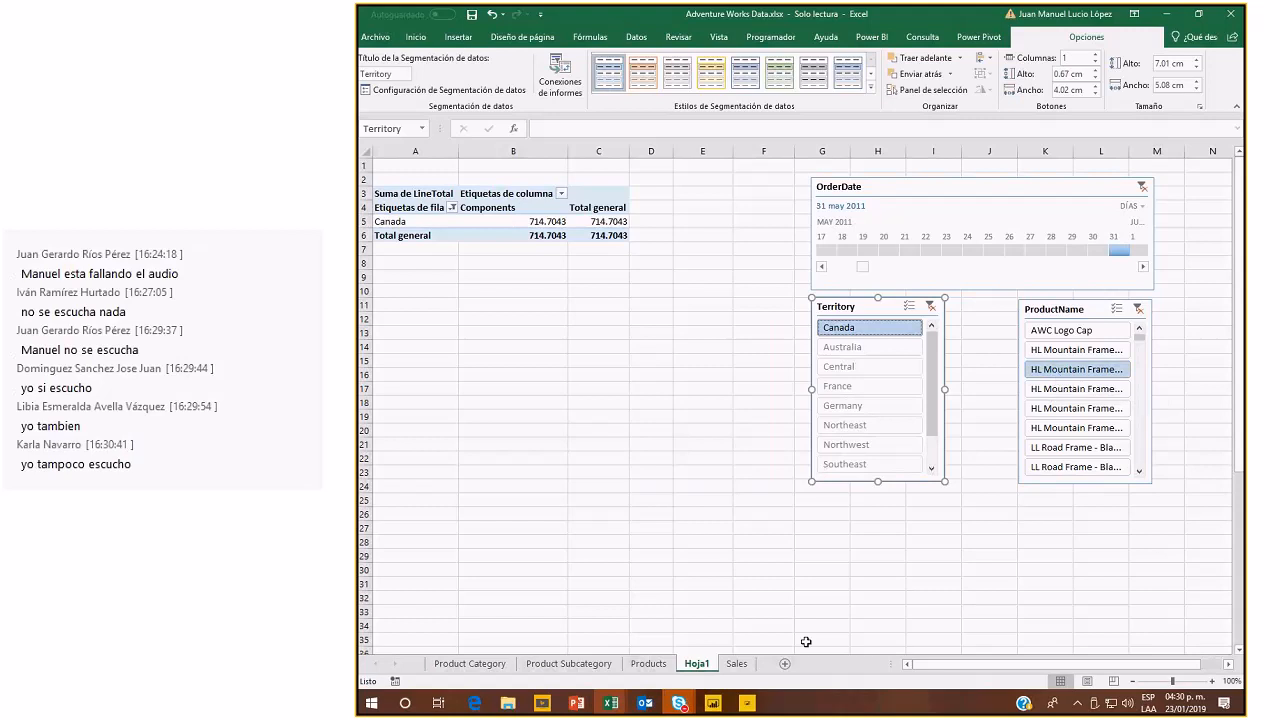
Switch to the PowerPoint presentation and advance past the Excel data model slide to the "2. POWER BI" section slide.
{"action": "left_click", "coordinate": [576, 703]}
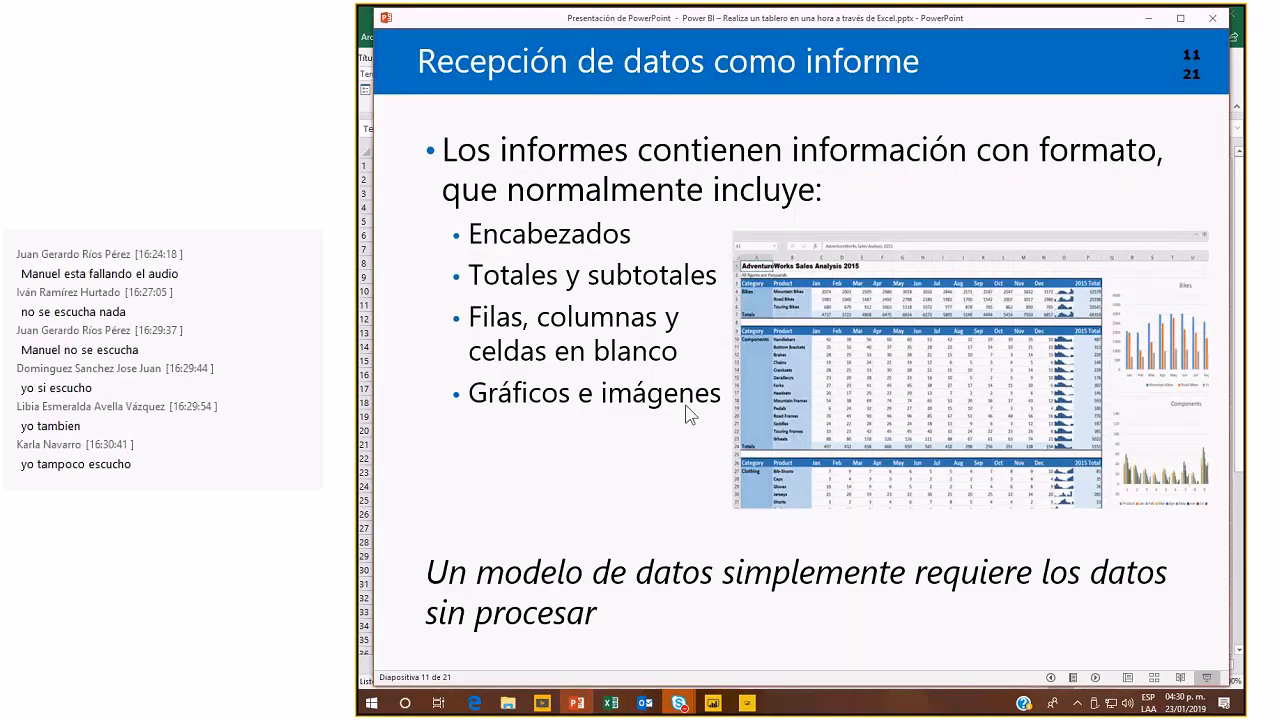
{"action": "left_click", "coordinate": [691, 414]}
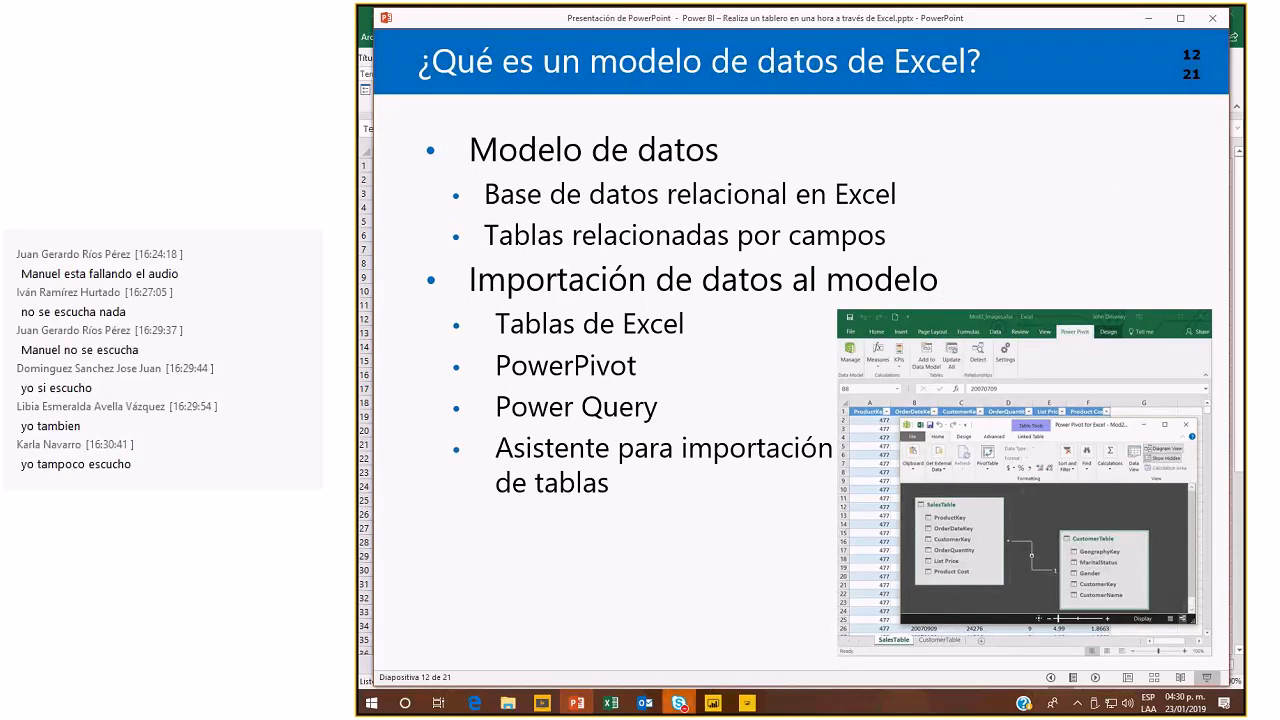
{"action": "key", "text": "alt+Tab"}
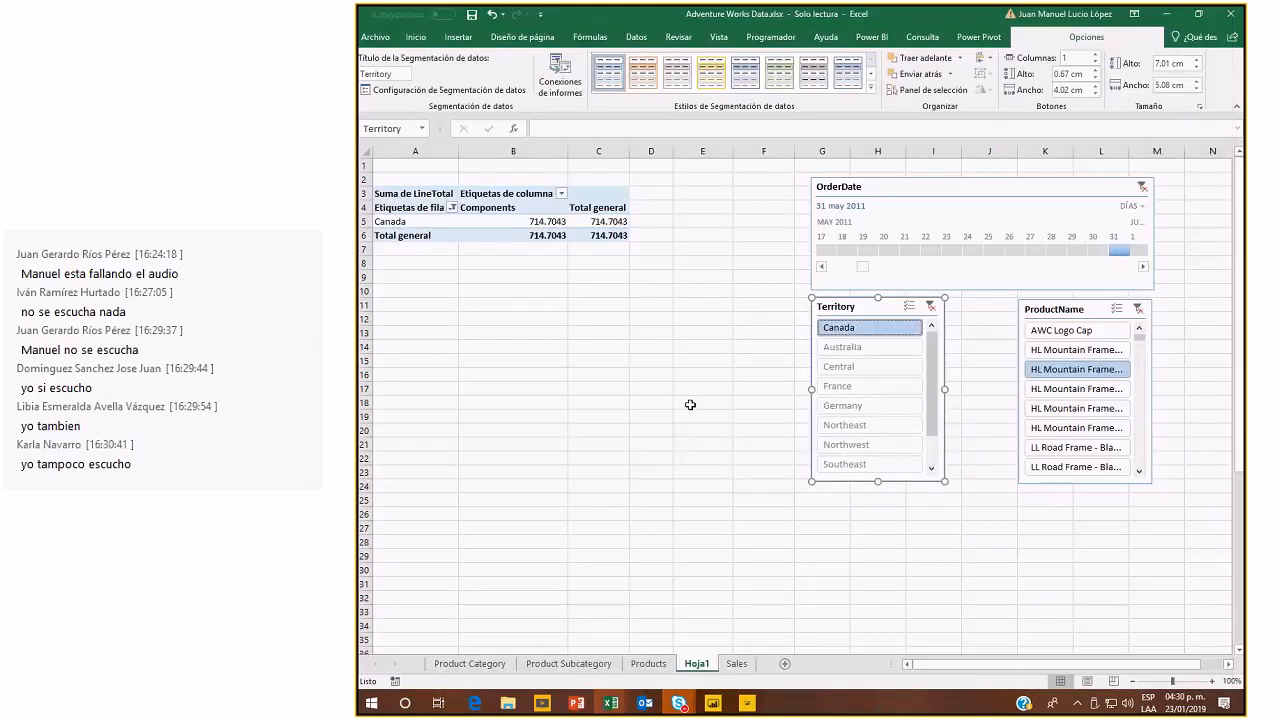
{"action": "key", "text": "alt+Tab"}
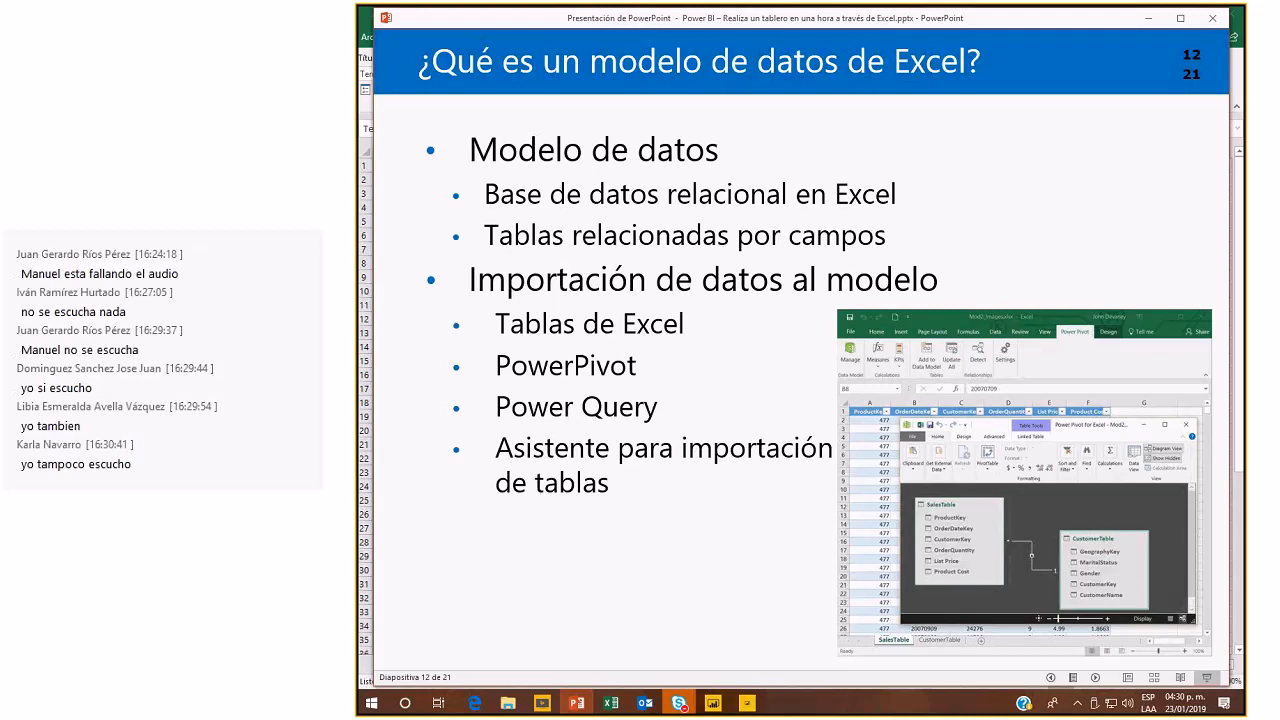
{"action": "key", "text": "Right"}
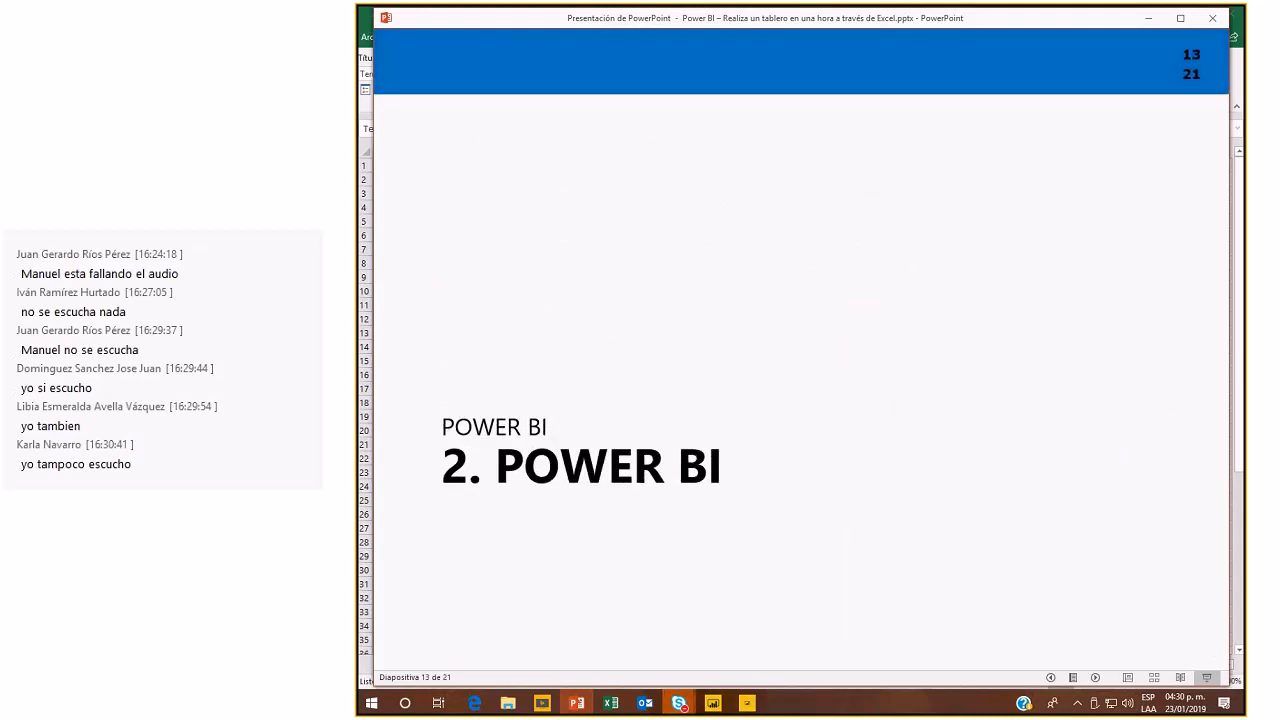
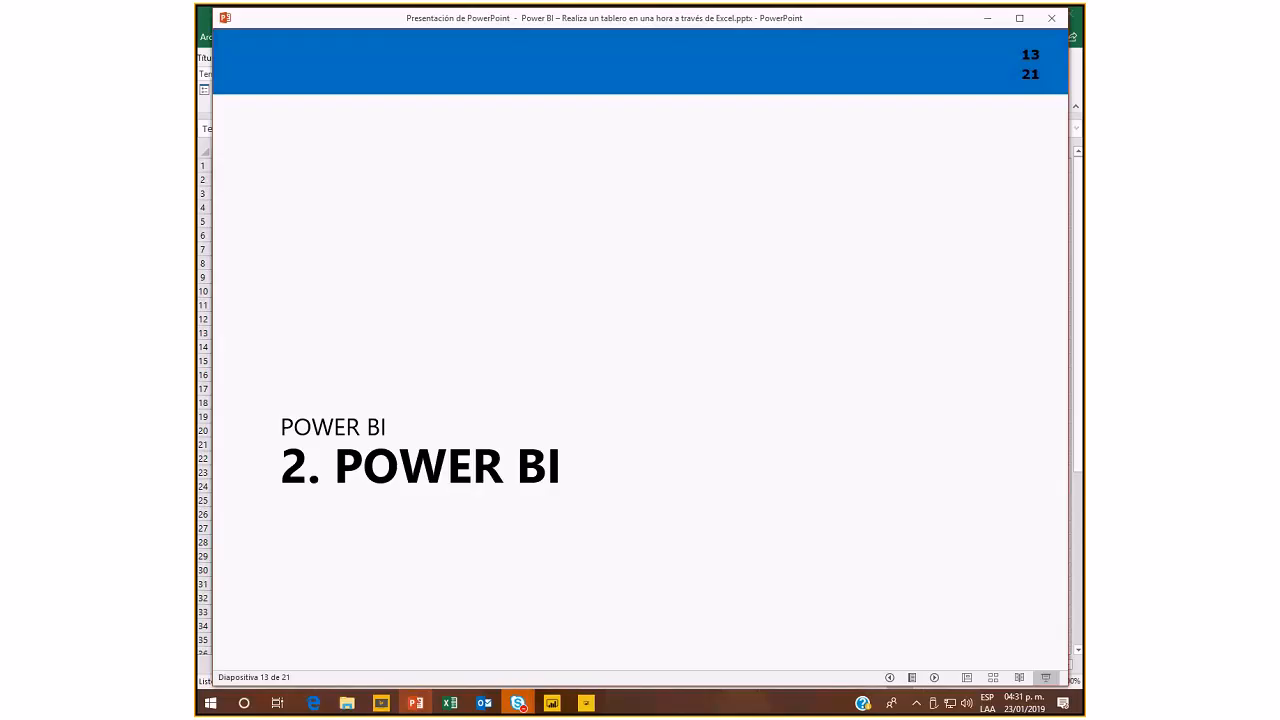
Go through the Power BI overview slides up to "La aplicación de escritorio de Power BI".
{"action": "key", "text": "Right"}
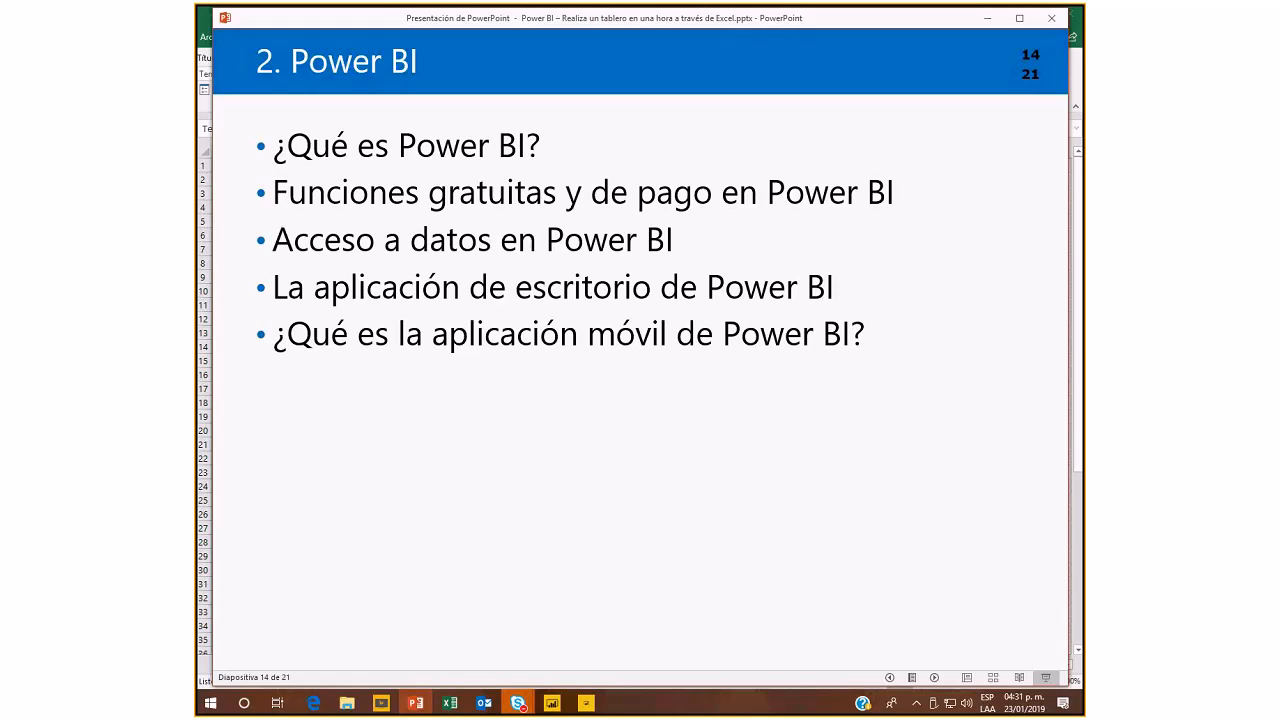
{"action": "key", "text": "alt+Tab"}
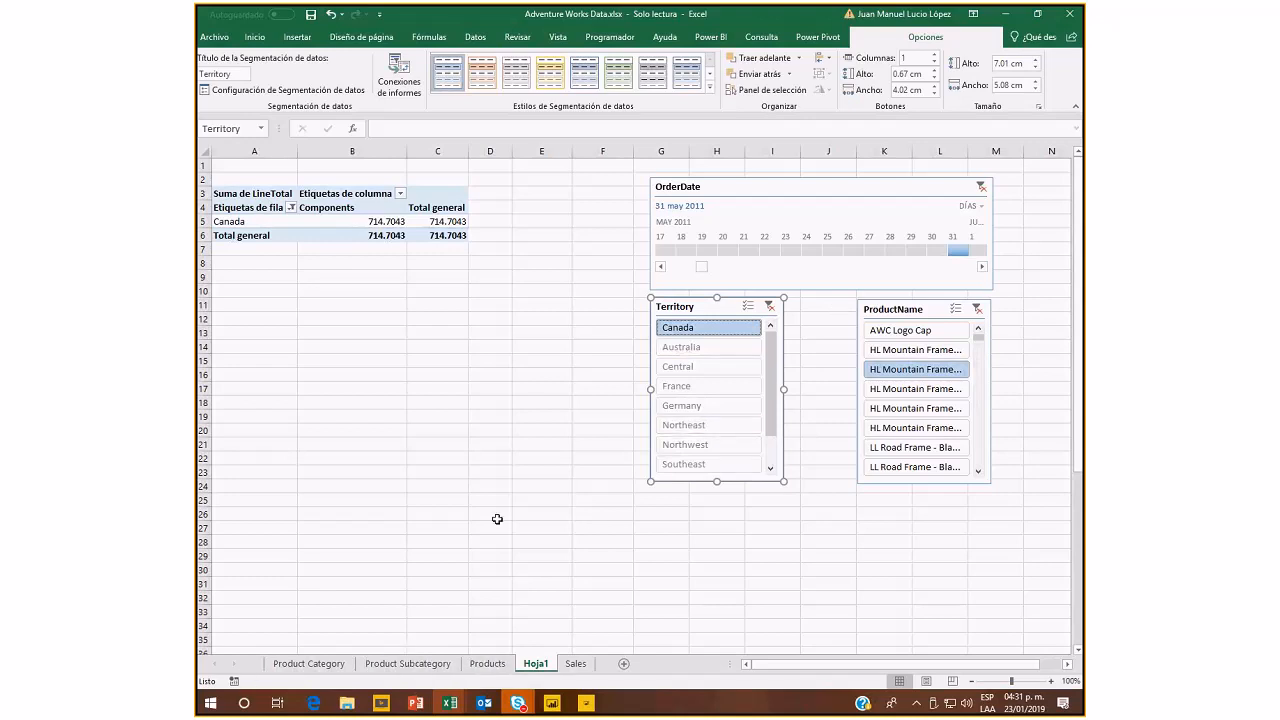
{"action": "key", "text": "alt+Tab"}
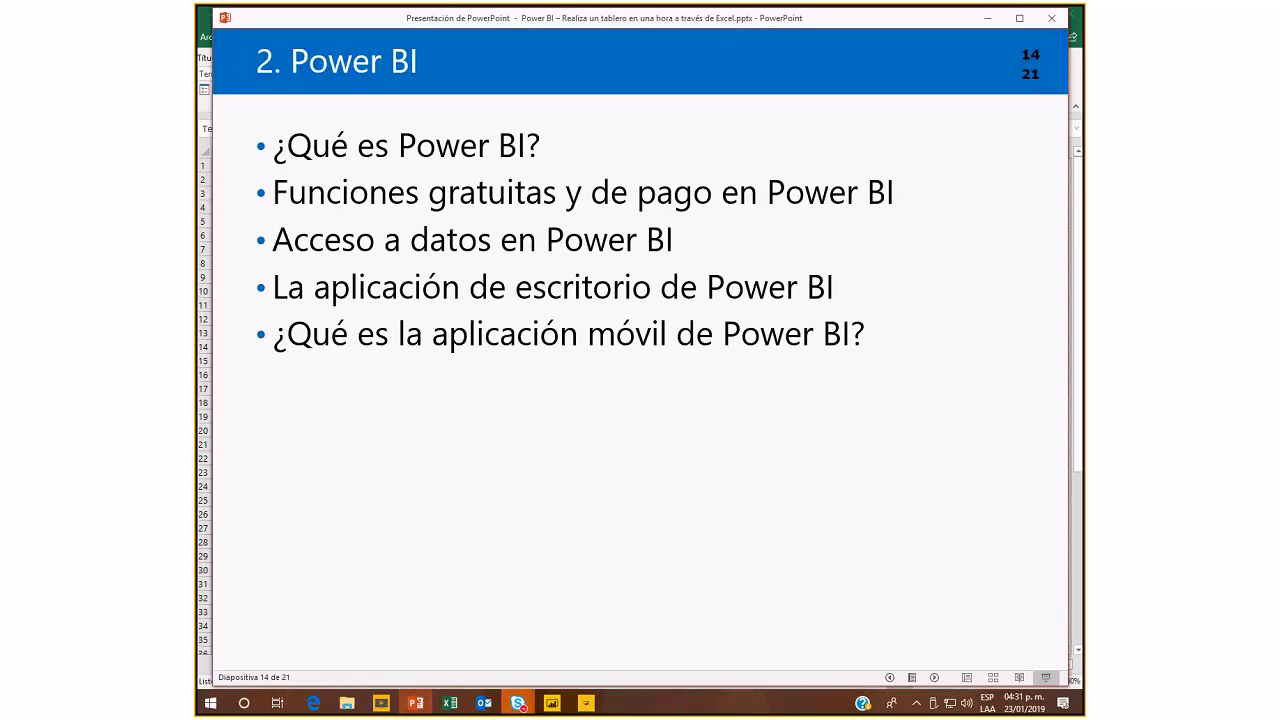
{"action": "key", "text": "Right"}
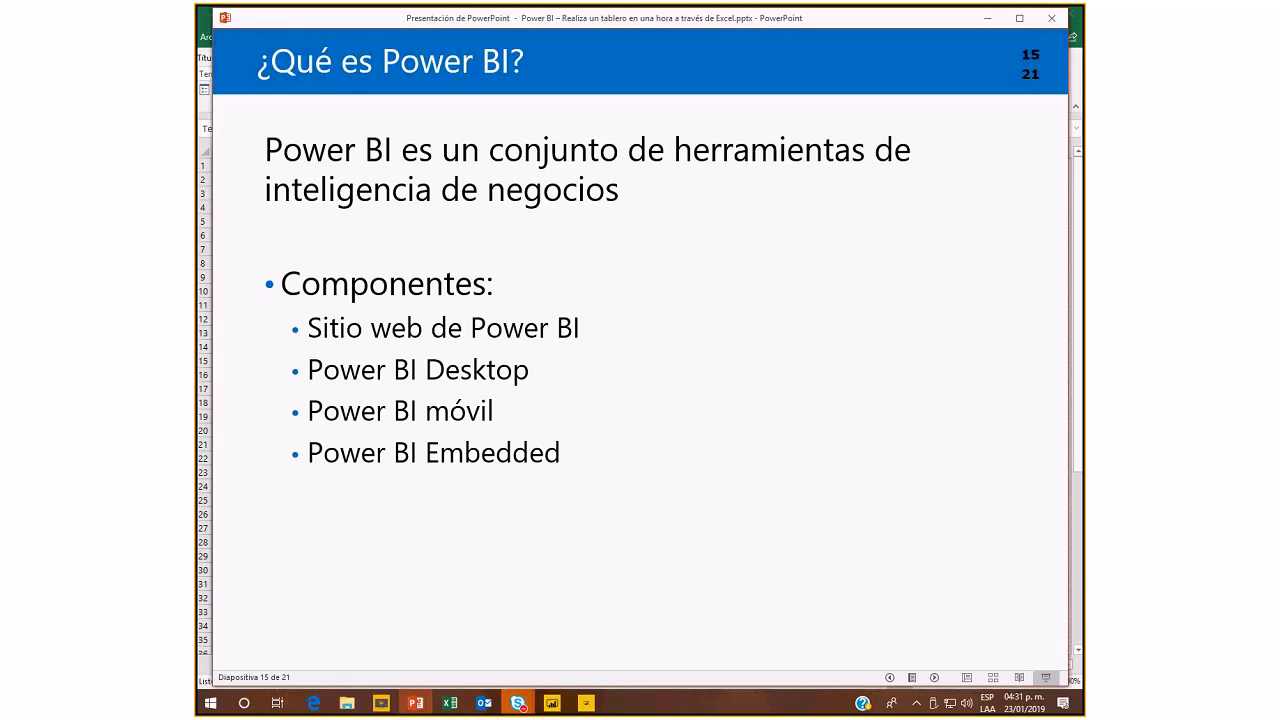
{"action": "key", "text": "Right"}
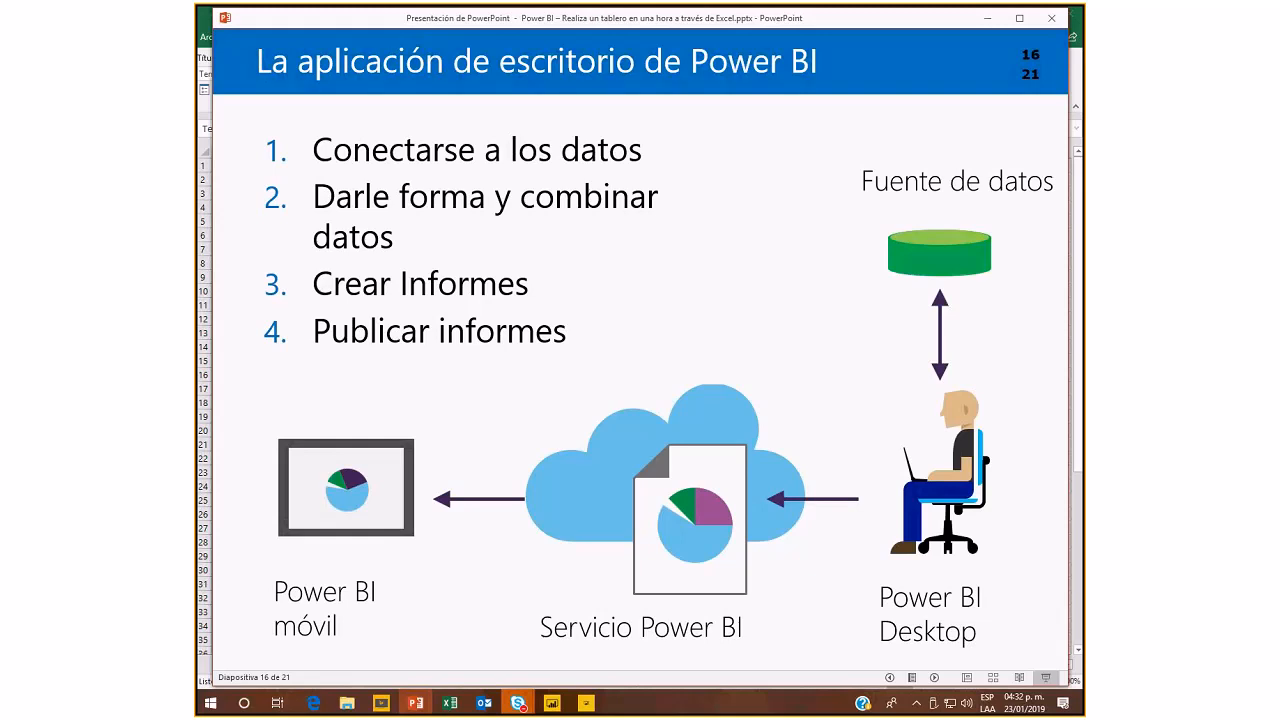
Switch to Excel's Adventure Works Data M3.xlsx, review its Products and Sales sheets, and return to the PowerPoint presentation.
{"action": "left_click", "coordinate": [457, 712]}
{"action": "mouse_move", "coordinate": [460, 645]}
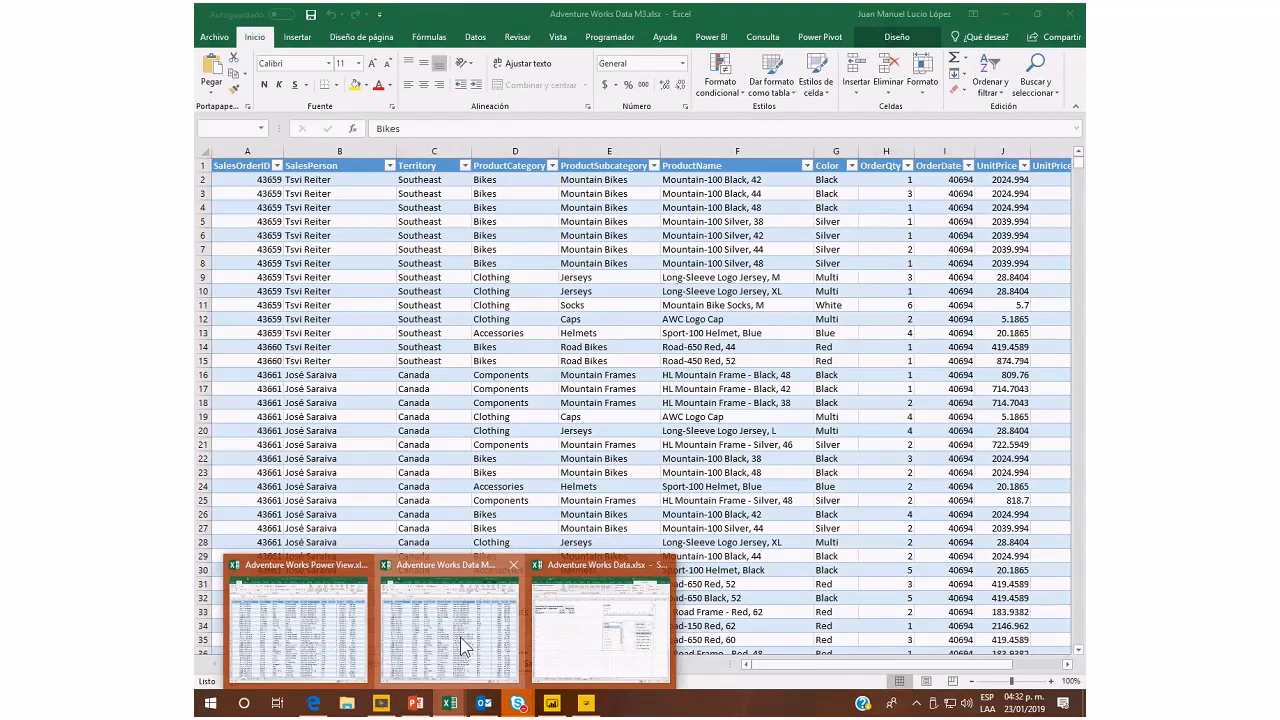
{"action": "left_click", "coordinate": [460, 645]}
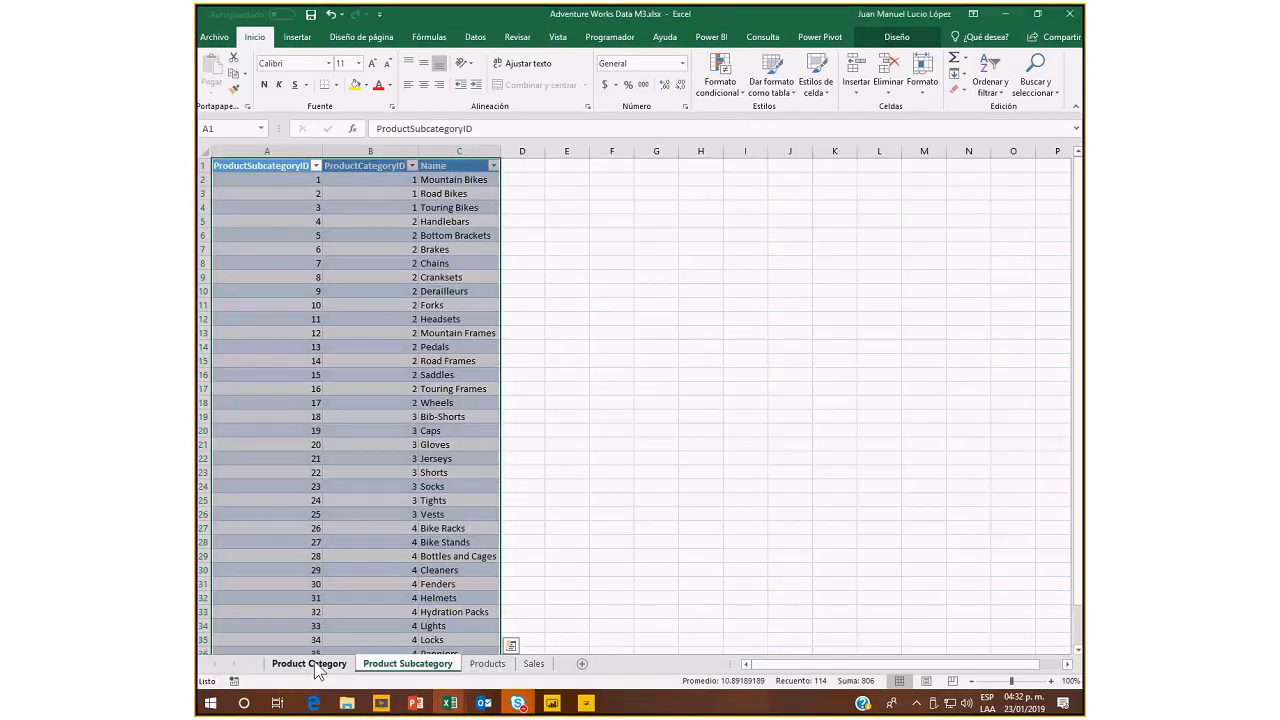
{"action": "left_click", "coordinate": [489, 664]}
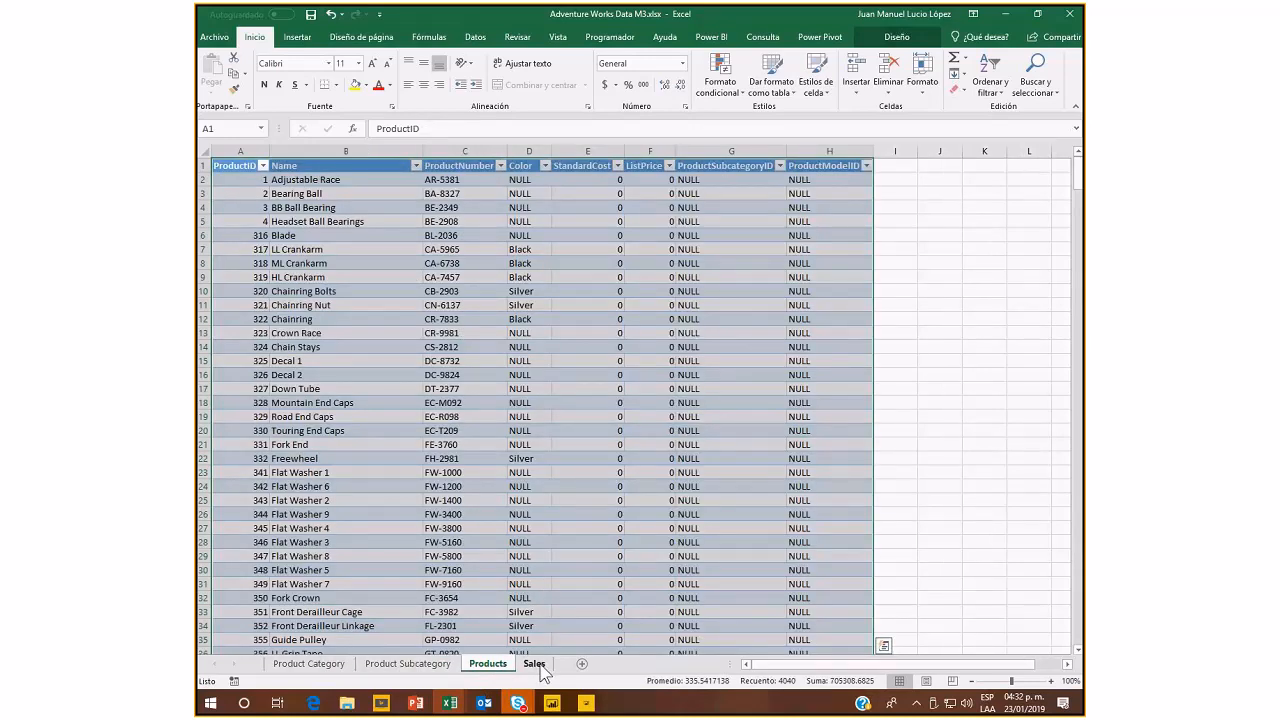
{"action": "left_click", "coordinate": [535, 664]}
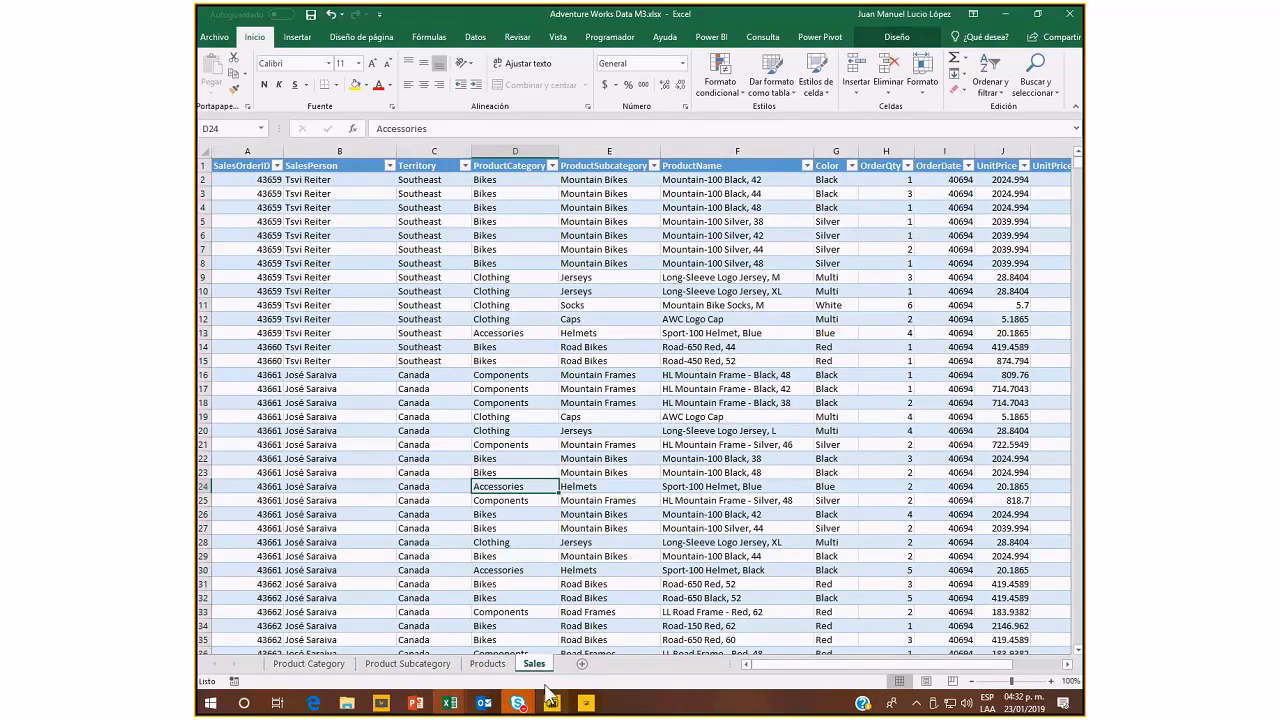
{"action": "key", "text": "alt+Tab"}
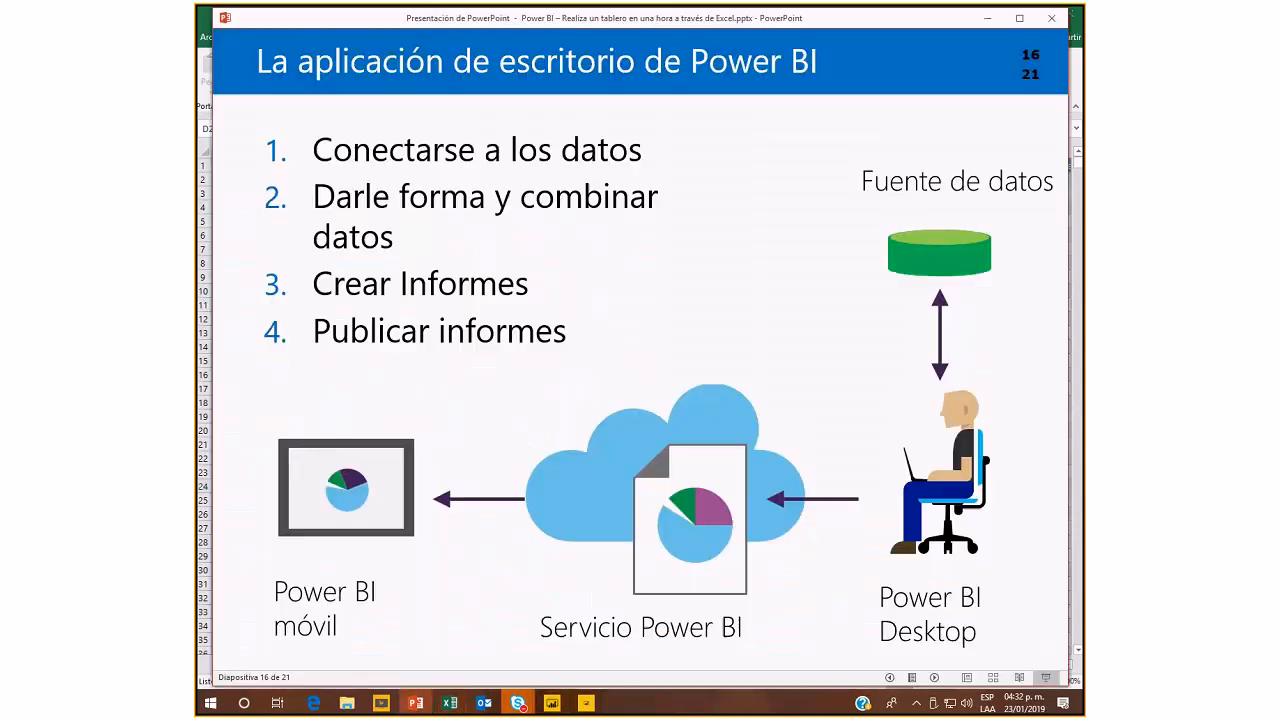
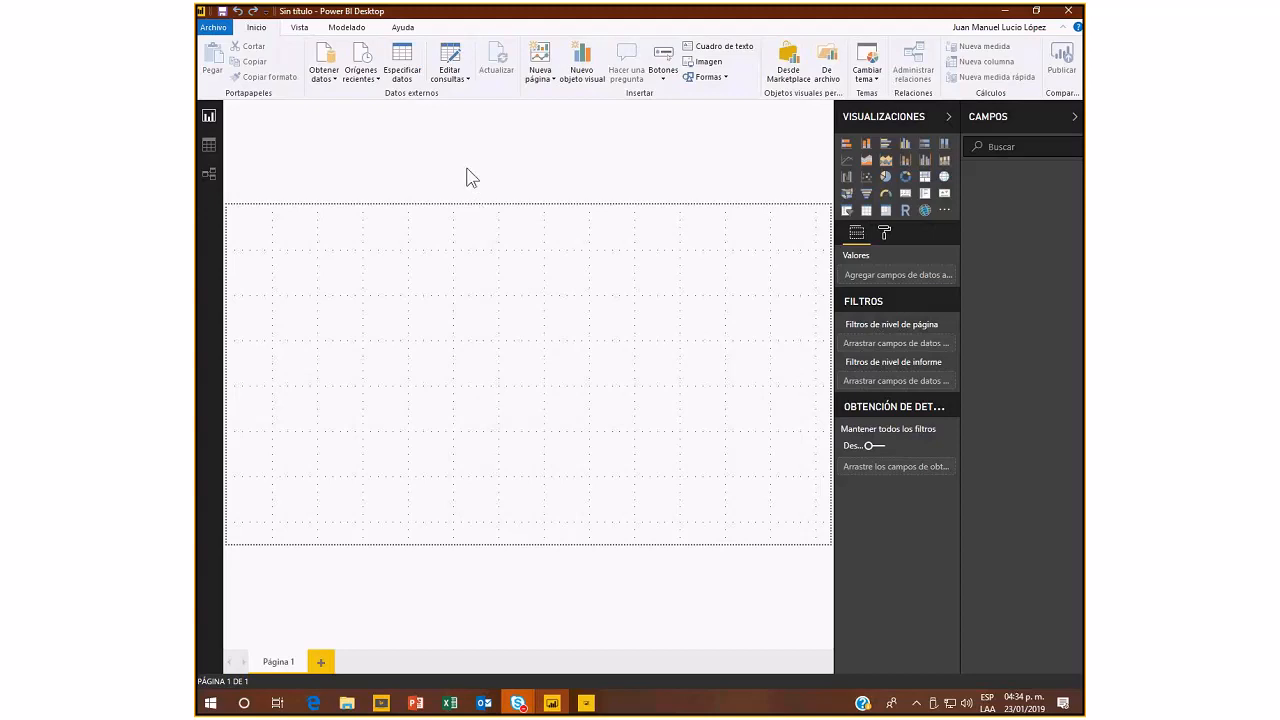
Open the complete list of data sources in Power BI Desktop and examine the available connectors.
{"action": "left_click", "coordinate": [336, 79]}
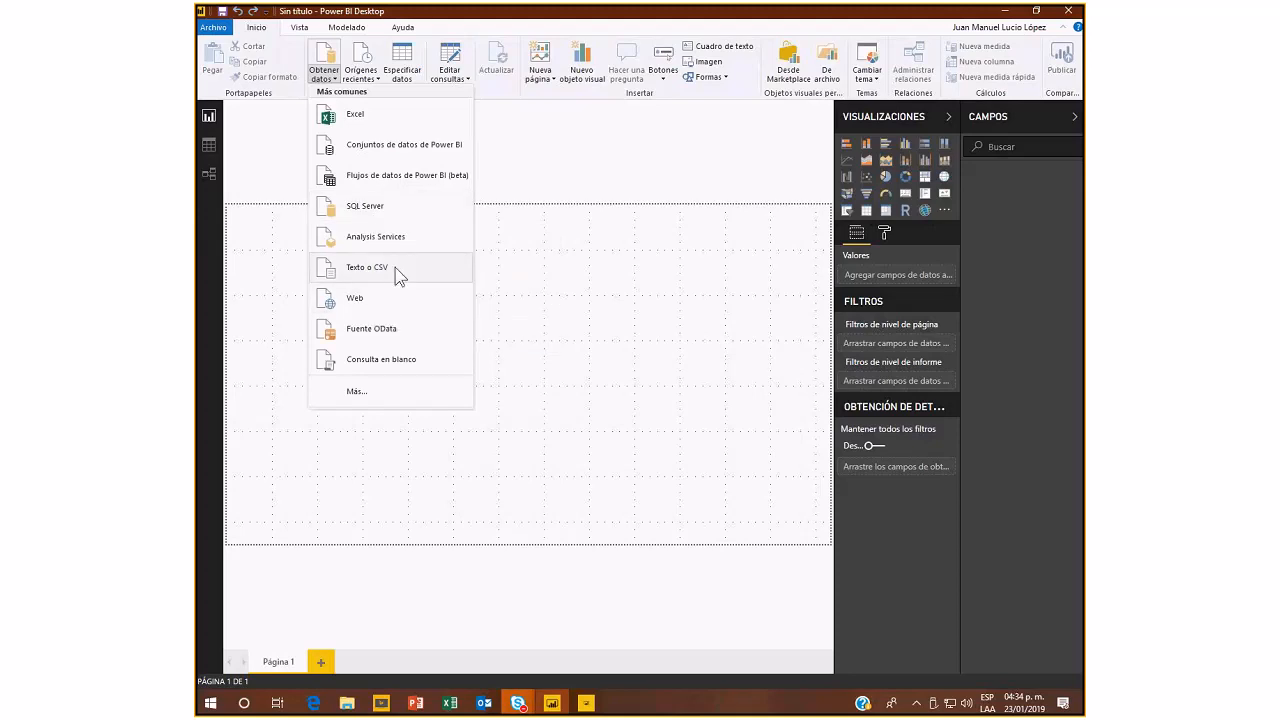
{"action": "left_click", "coordinate": [380, 391]}
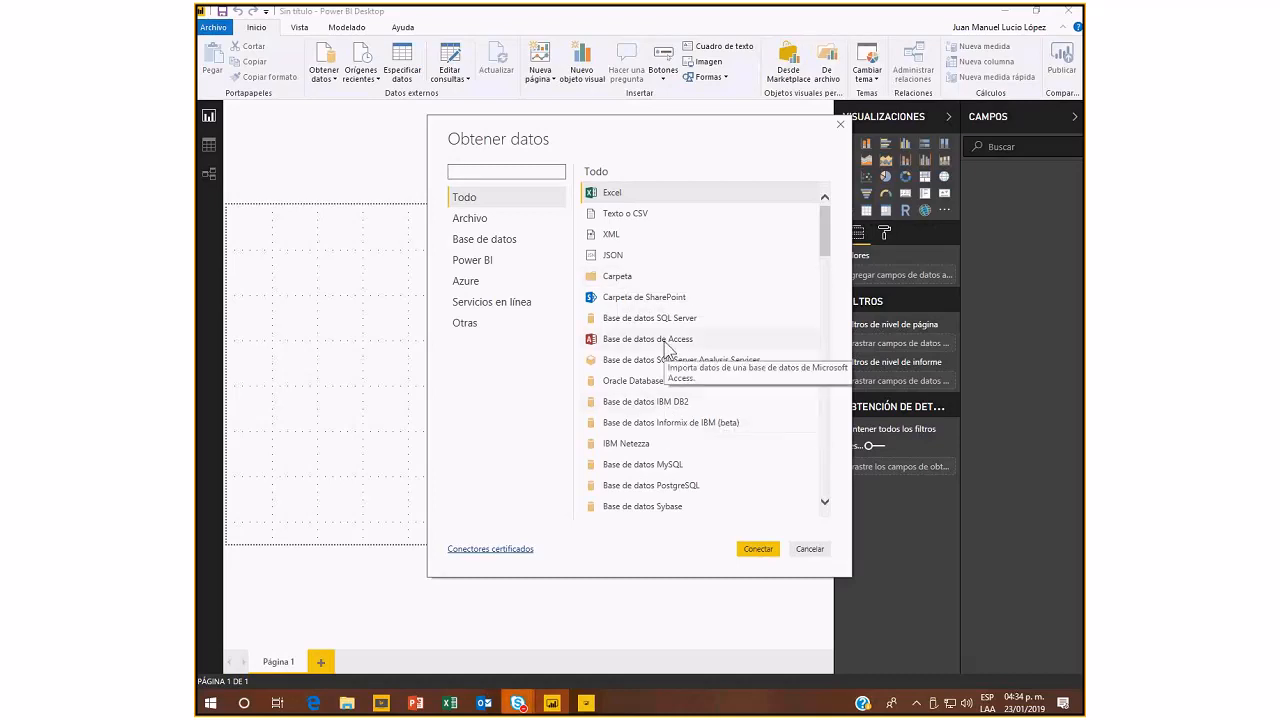
{"action": "scroll", "coordinate": [660, 370], "scroll_direction": "down", "scroll_amount": 5}
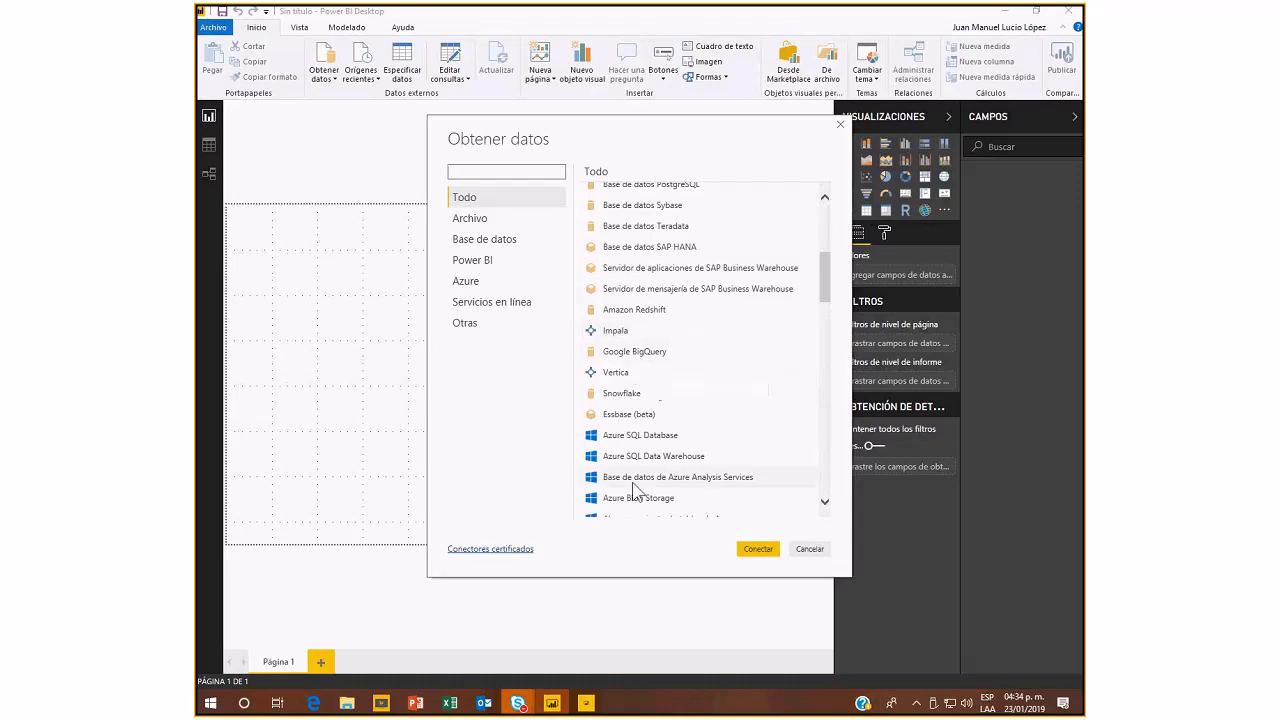
{"action": "scroll", "coordinate": [635, 488], "scroll_direction": "down", "scroll_amount": 5}
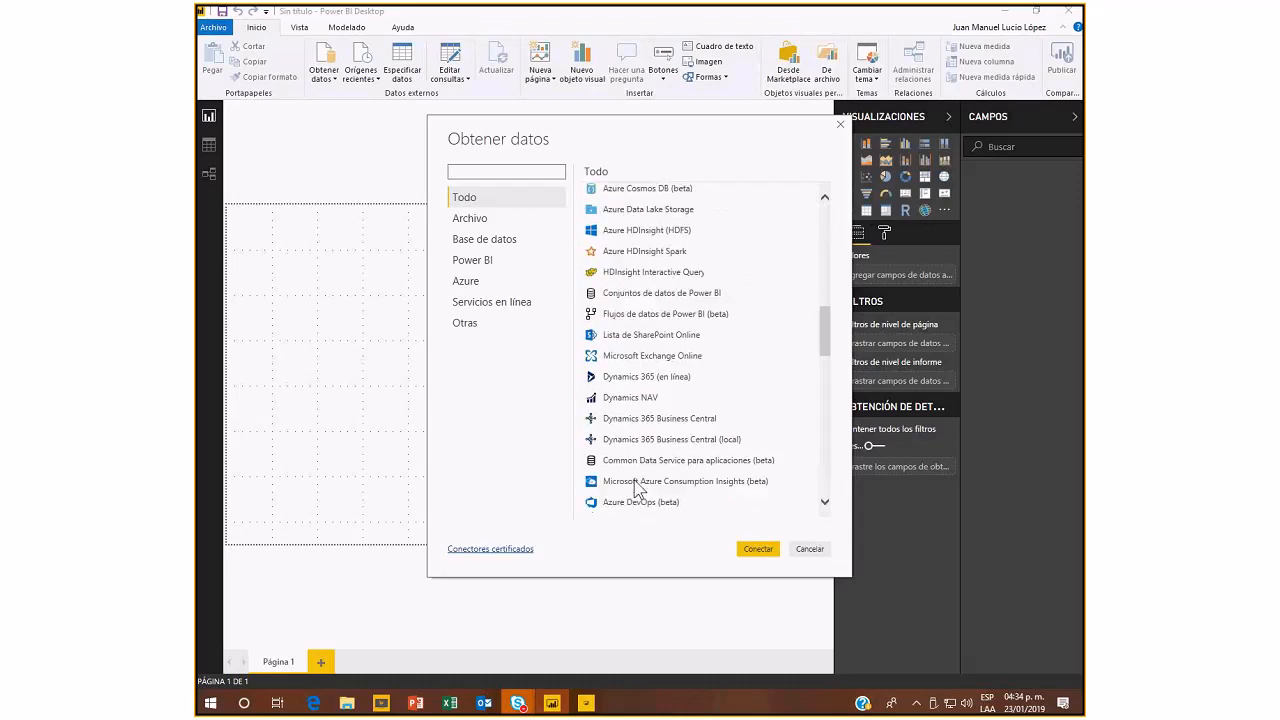
{"action": "scroll", "coordinate": [635, 488], "scroll_direction": "down", "scroll_amount": 2}
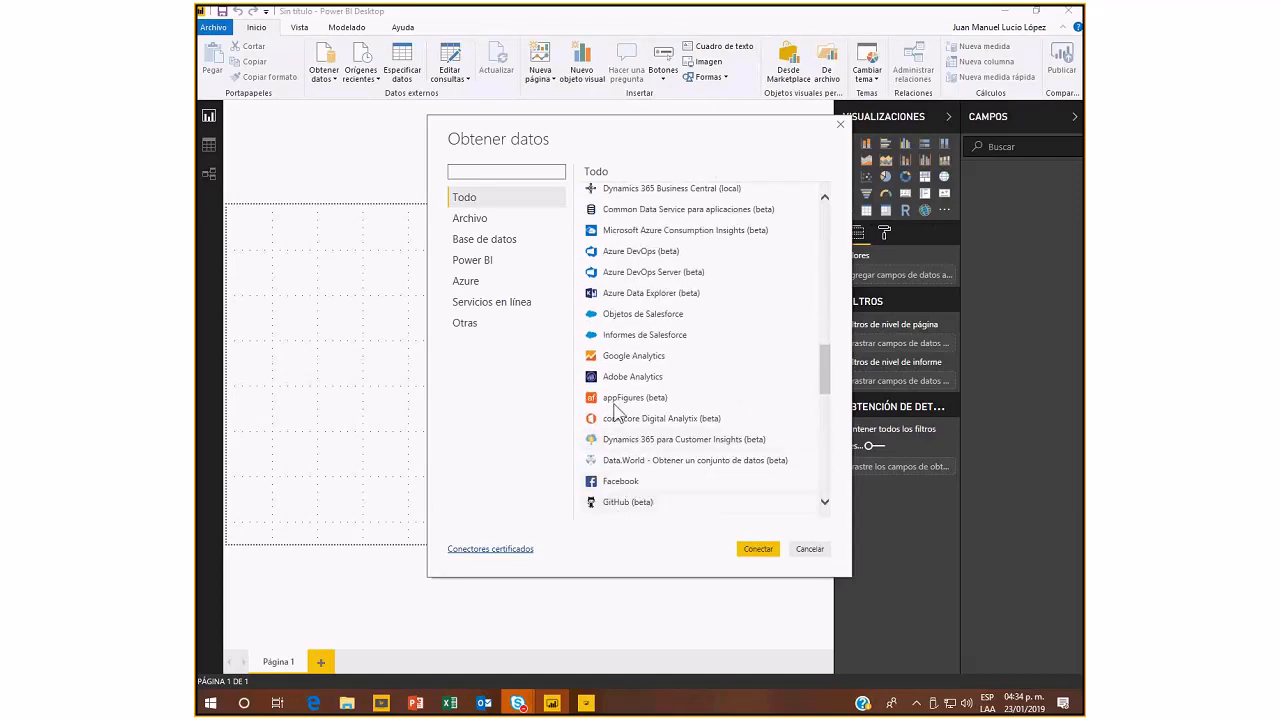
{"action": "scroll", "coordinate": [617, 412], "scroll_direction": "down", "scroll_amount": 10}
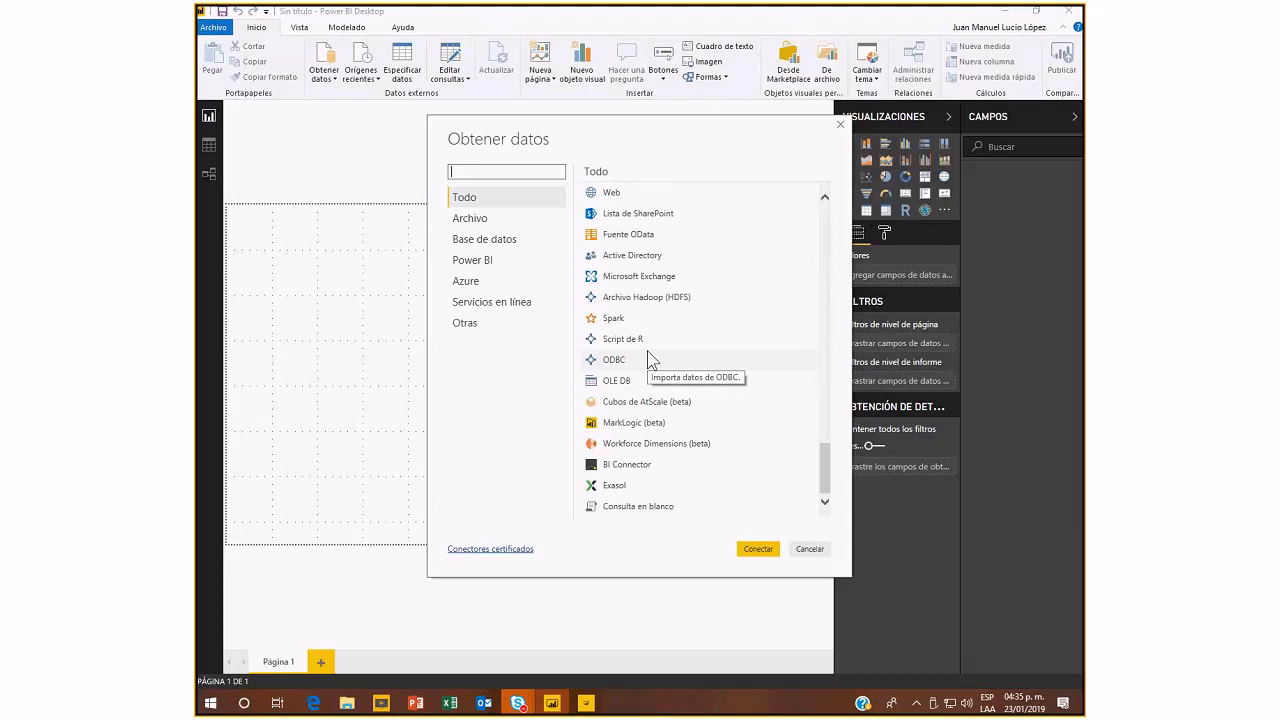
{"action": "scroll", "coordinate": [650, 360], "scroll_direction": "up", "scroll_amount": 10}
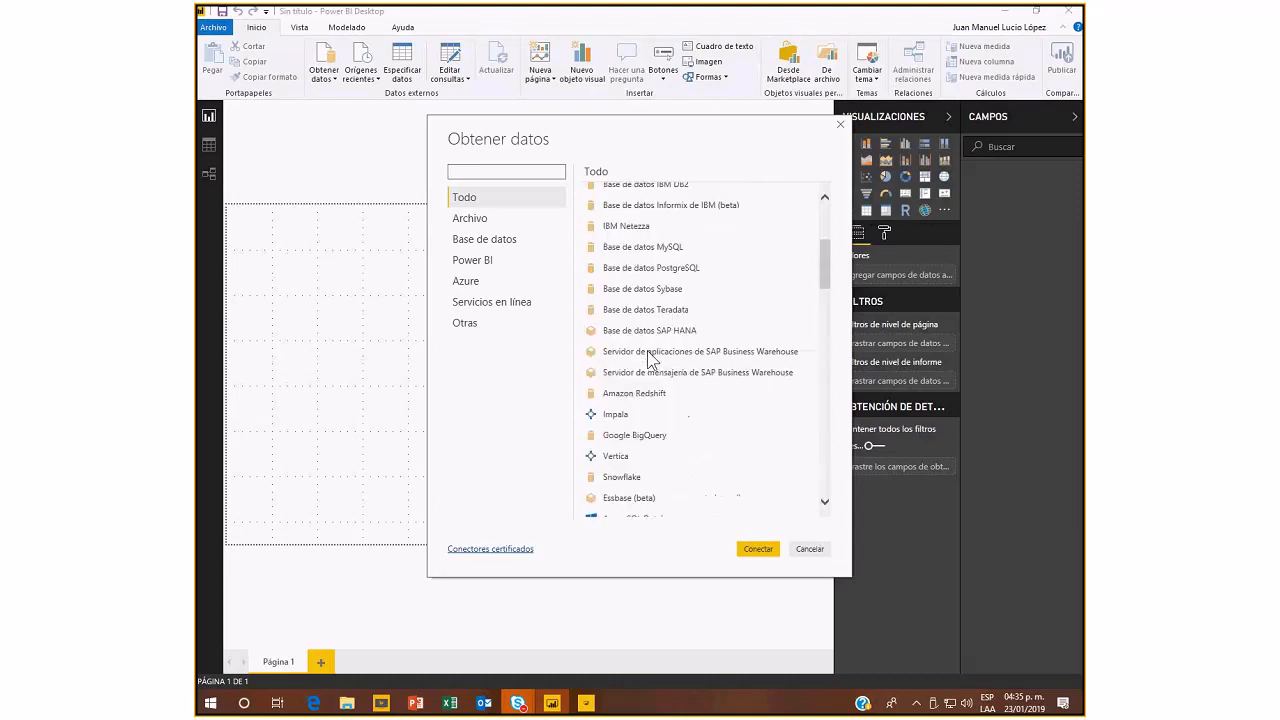
{"action": "scroll", "coordinate": [650, 360], "scroll_direction": "up", "scroll_amount": 5}
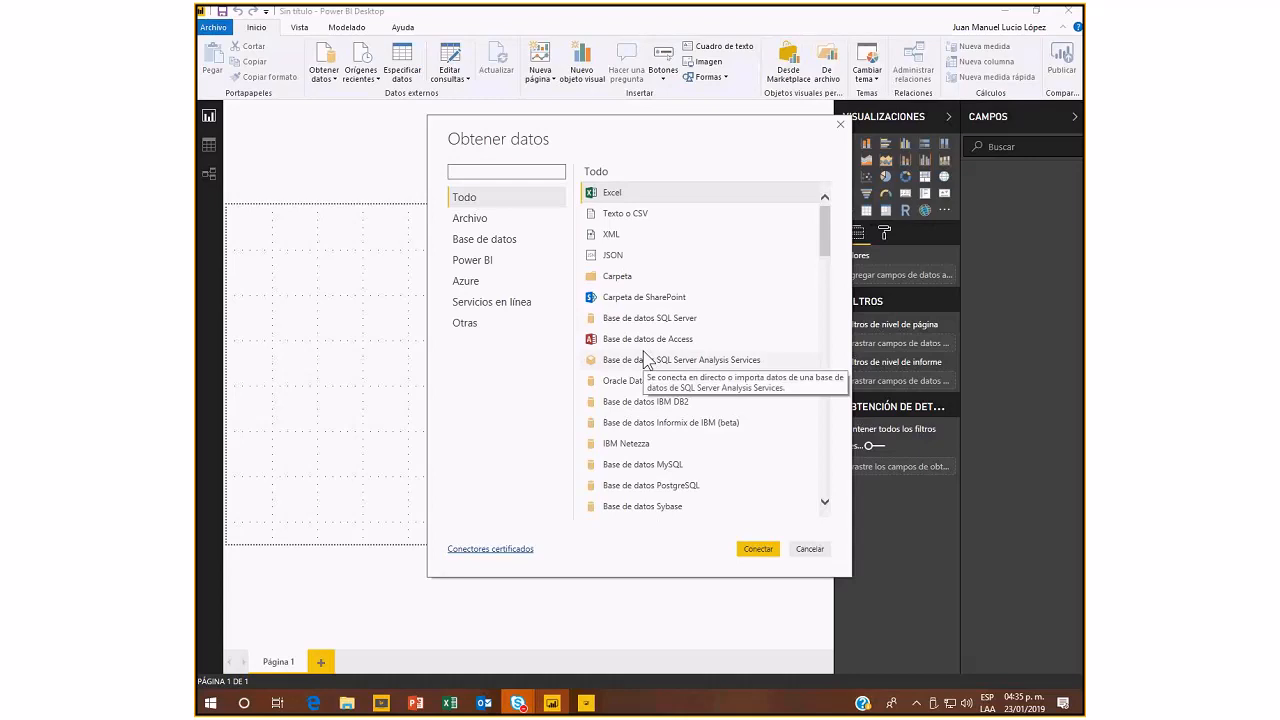
Connect to the Excel workbook Adventure Works Data M3 - Copy.xlsx as the data source.
{"action": "left_click", "coordinate": [615, 194]}
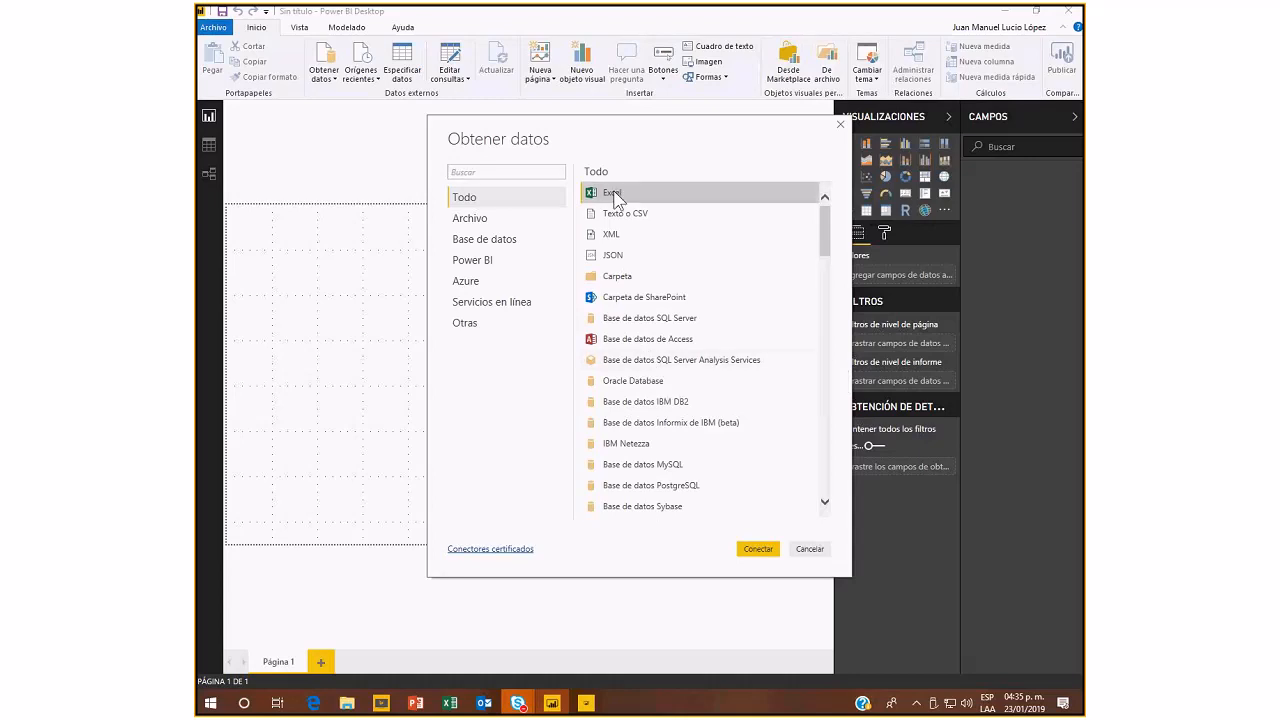
{"action": "left_click", "coordinate": [759, 549]}
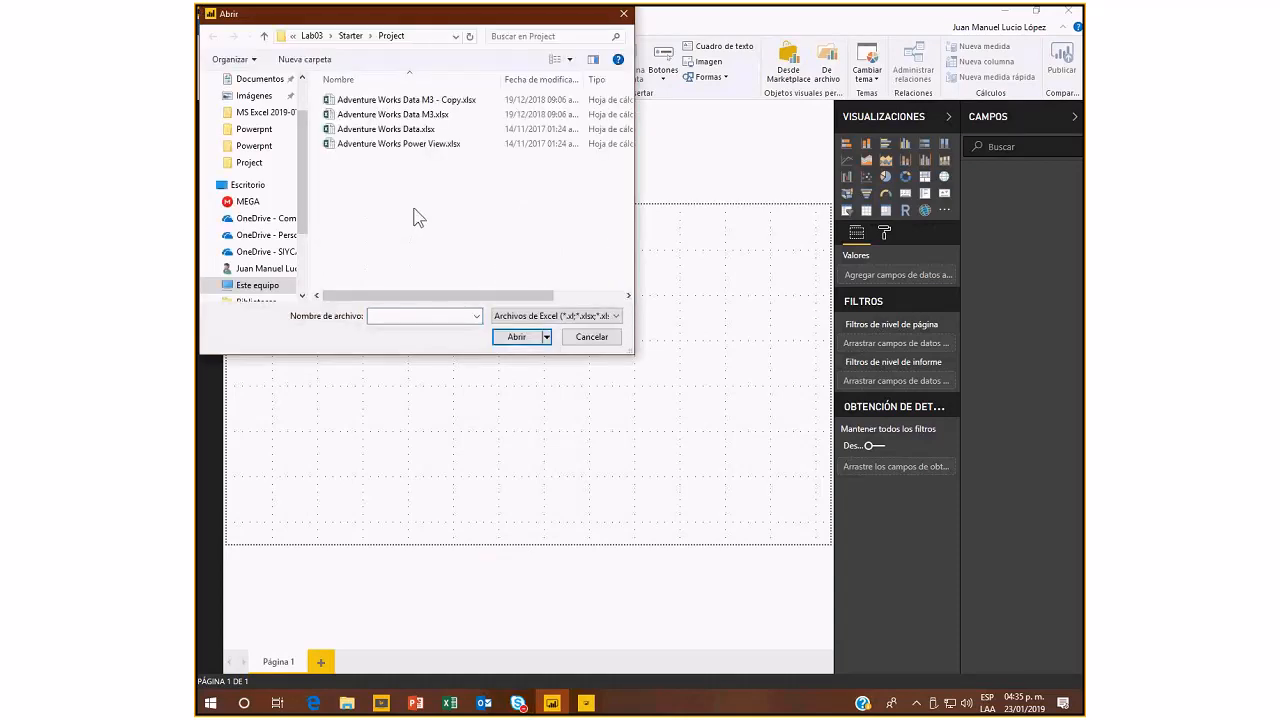
{"action": "left_click", "coordinate": [433, 102]}
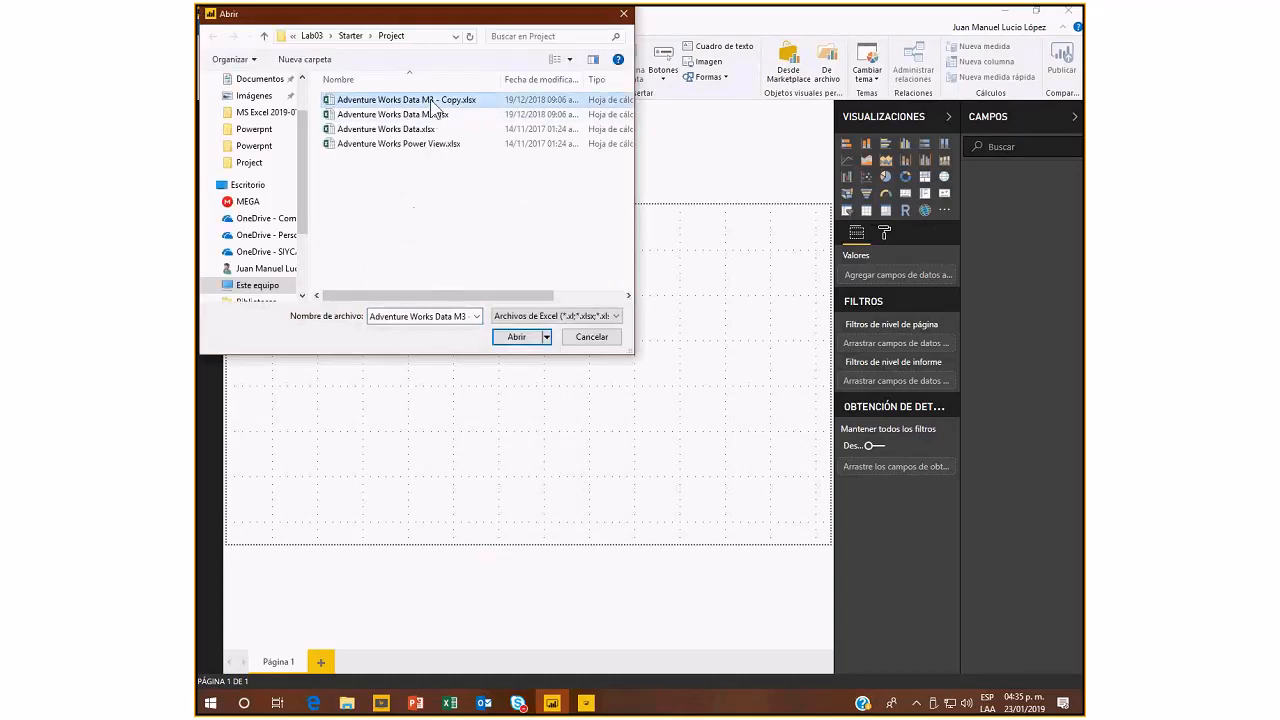
{"action": "left_click", "coordinate": [516, 340]}
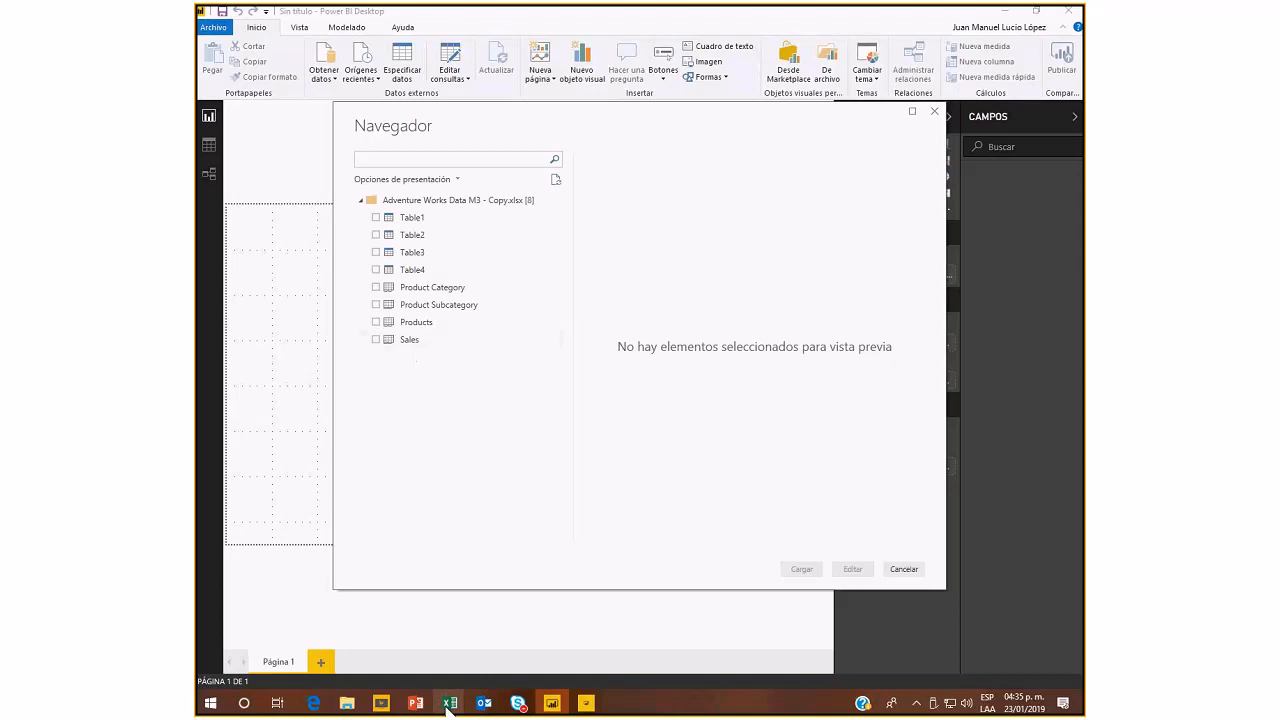
Switch to Excel's Adventure Works Data M3.xlsx and review its Sales, Products and Product Category sheets.
{"action": "mouse_move", "coordinate": [449, 707]}
{"action": "left_click", "coordinate": [460, 678]}
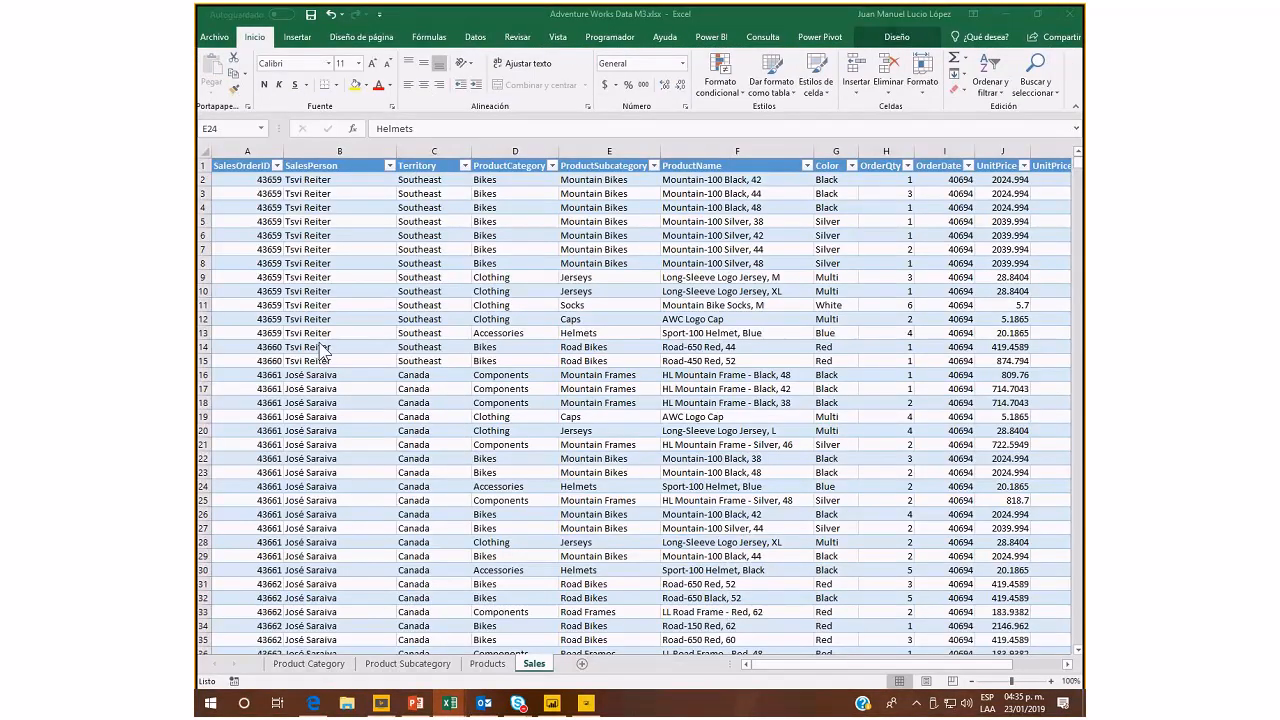
{"action": "left_click", "coordinate": [487, 663]}
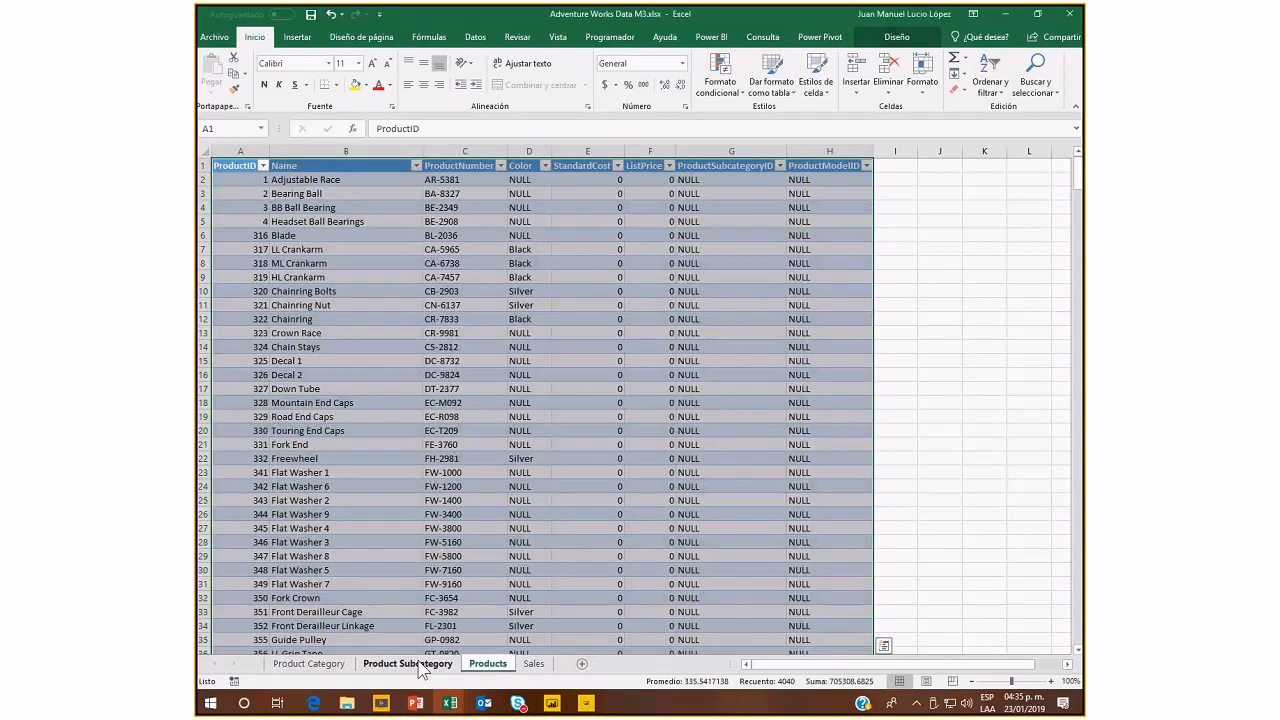
{"action": "left_click", "coordinate": [309, 663]}
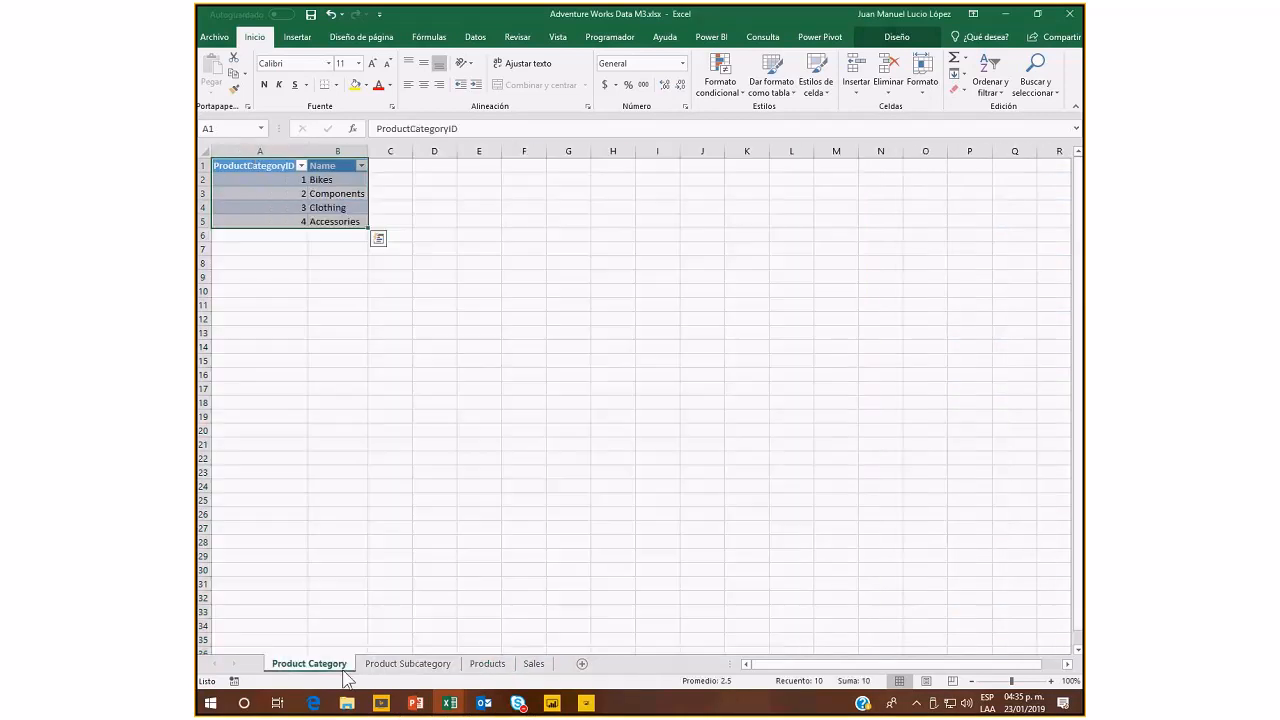
Return to the Navigator in Power BI Desktop, preview Table1 without keeping it selected, and select the Product Category sheet.
{"action": "left_click", "coordinate": [586, 703]}
{"action": "left_click", "coordinate": [376, 218]}
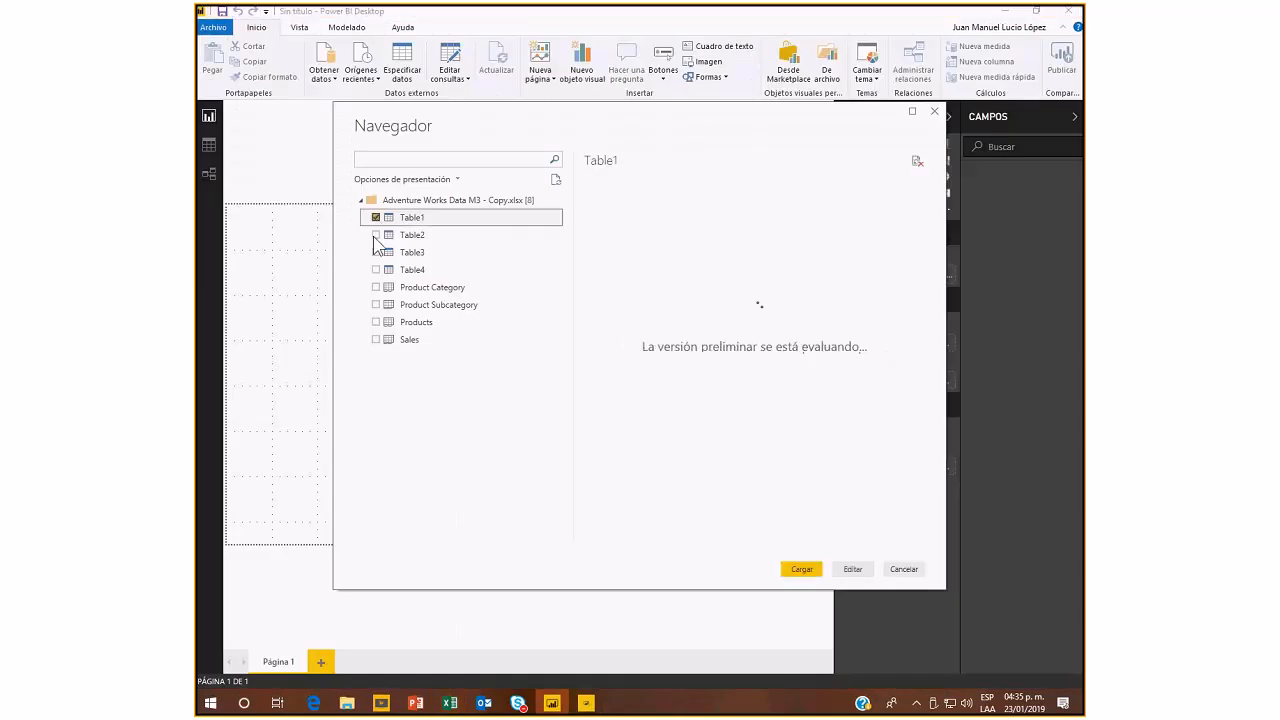
{"action": "left_click", "coordinate": [376, 217]}
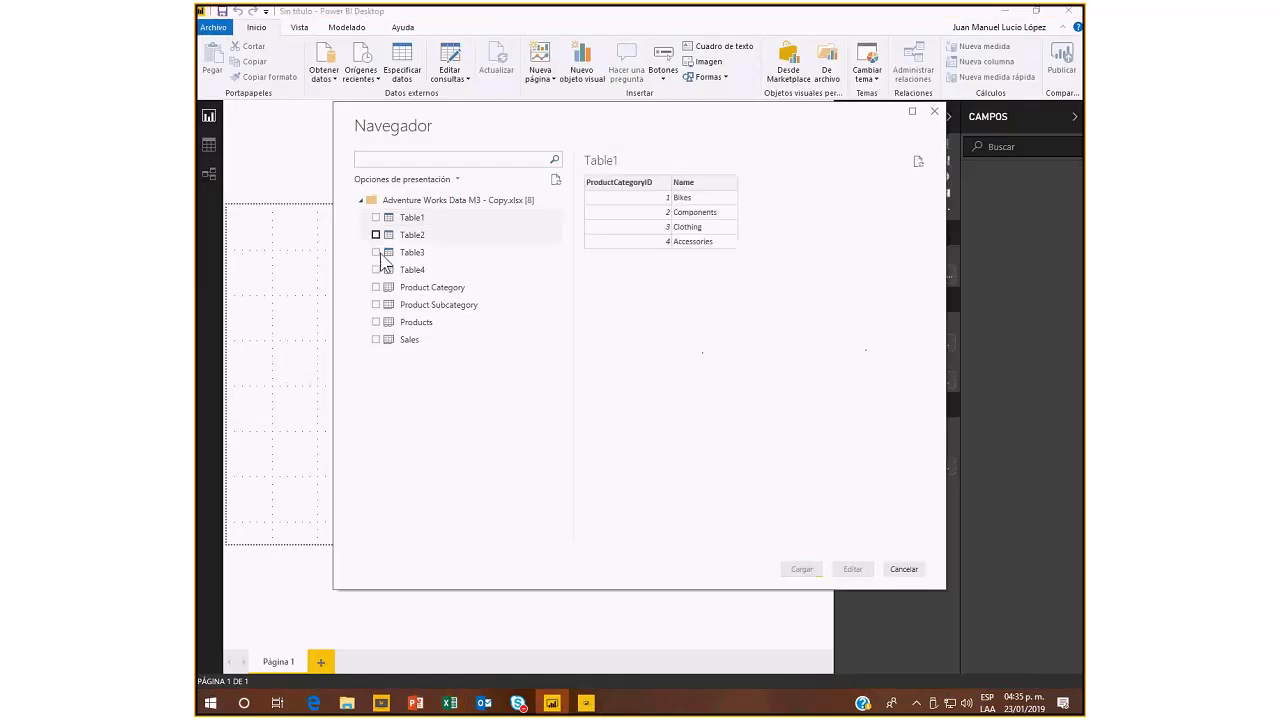
{"action": "left_click", "coordinate": [376, 287]}
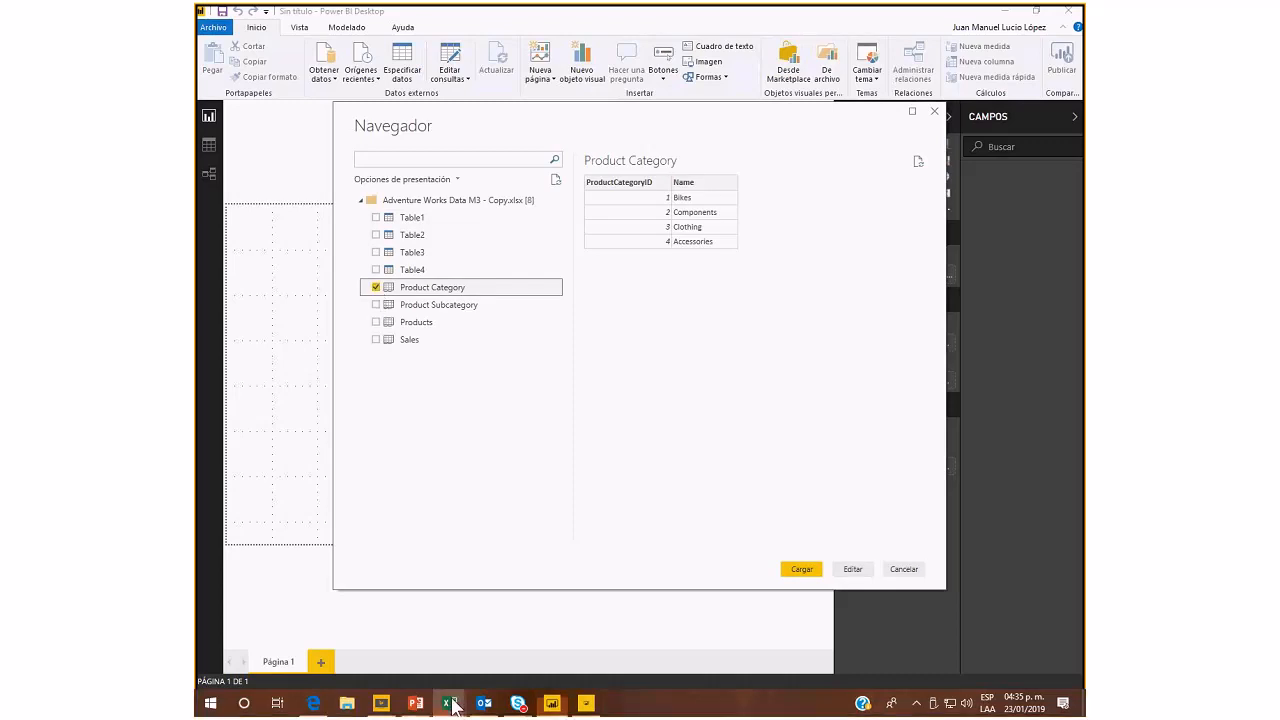
Switch to Adventure Works Data M3.xlsx in Excel and examine the ProductCategory column in the Sales sheet.
{"action": "mouse_move", "coordinate": [455, 705]}
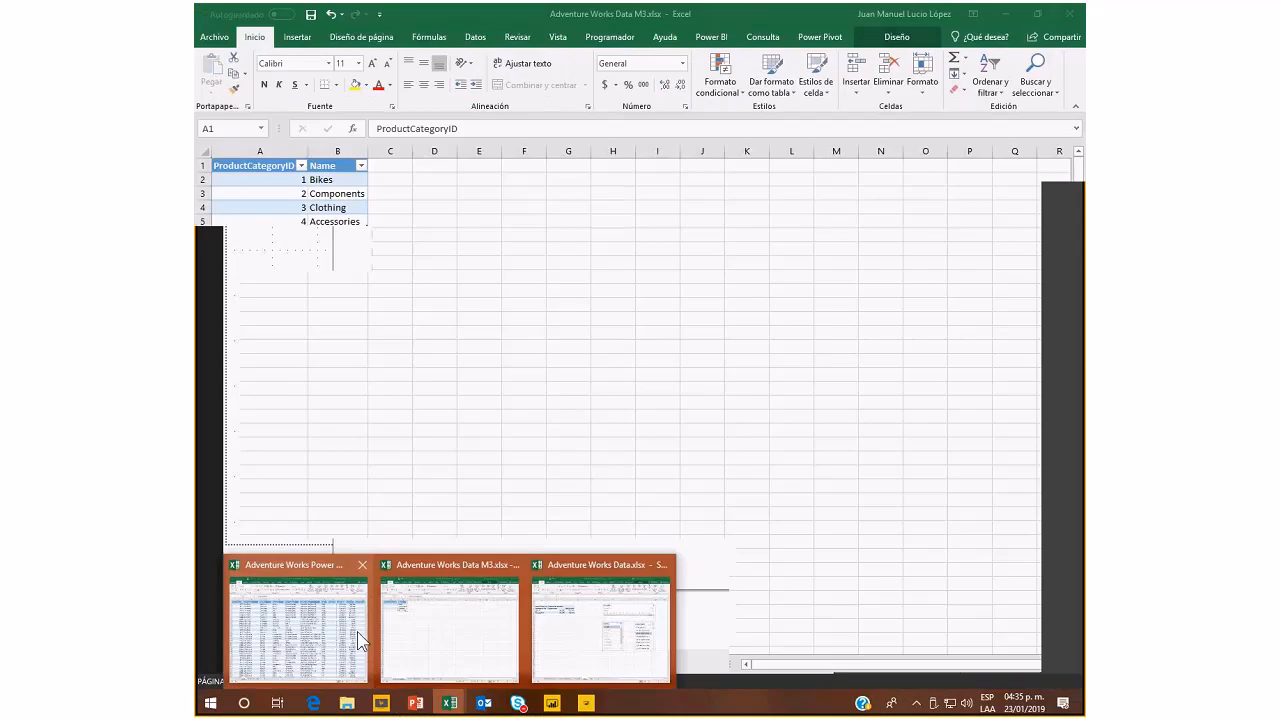
{"action": "left_click", "coordinate": [433, 625]}
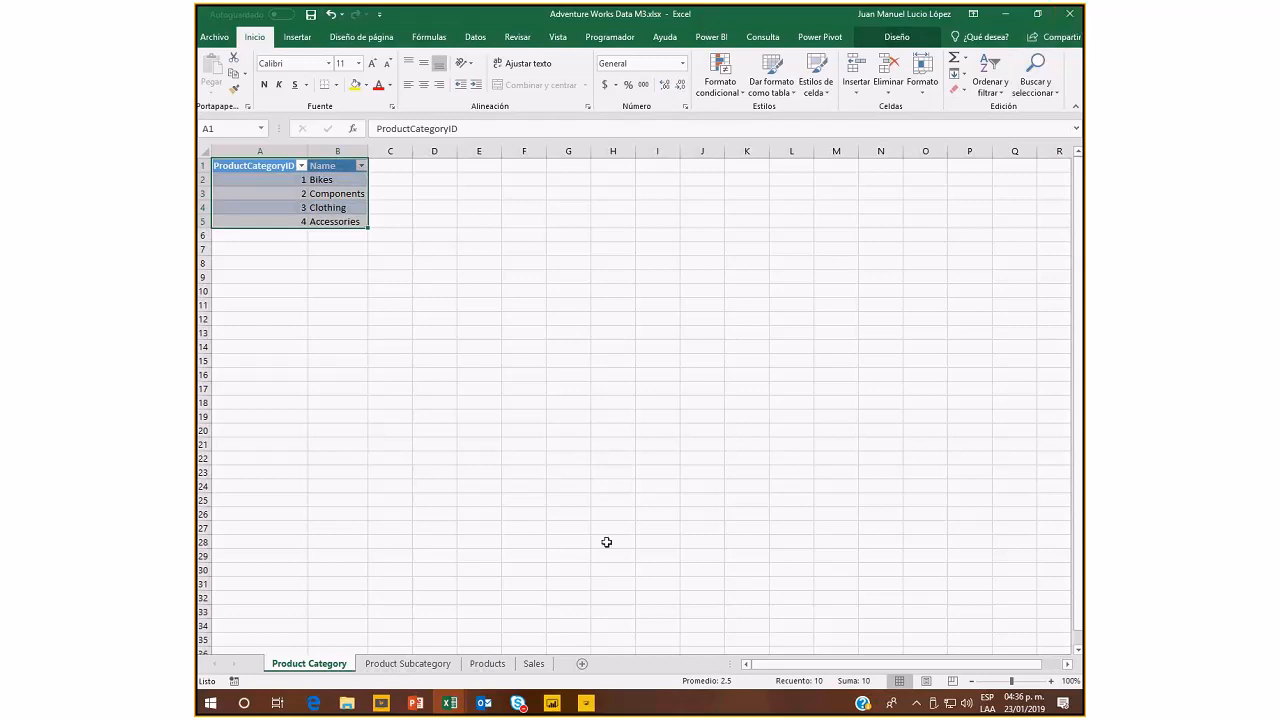
{"action": "left_click", "coordinate": [536, 668]}
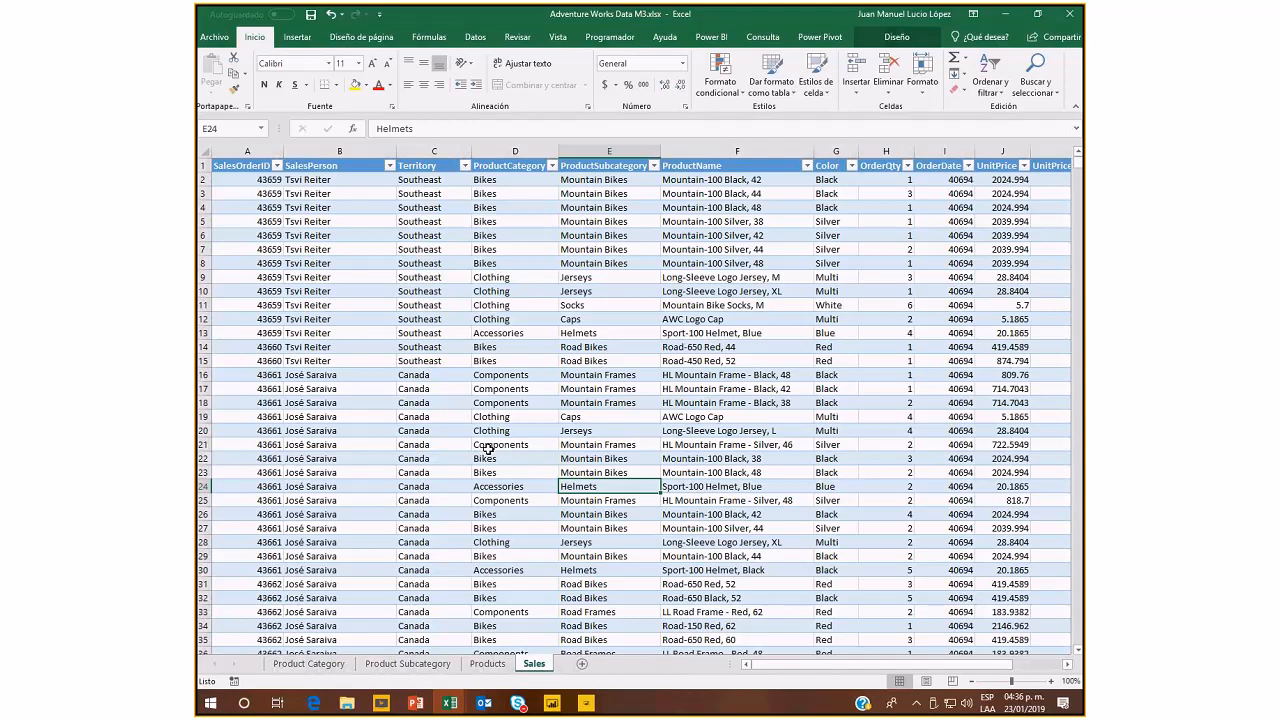
{"action": "left_click", "coordinate": [486, 433]}
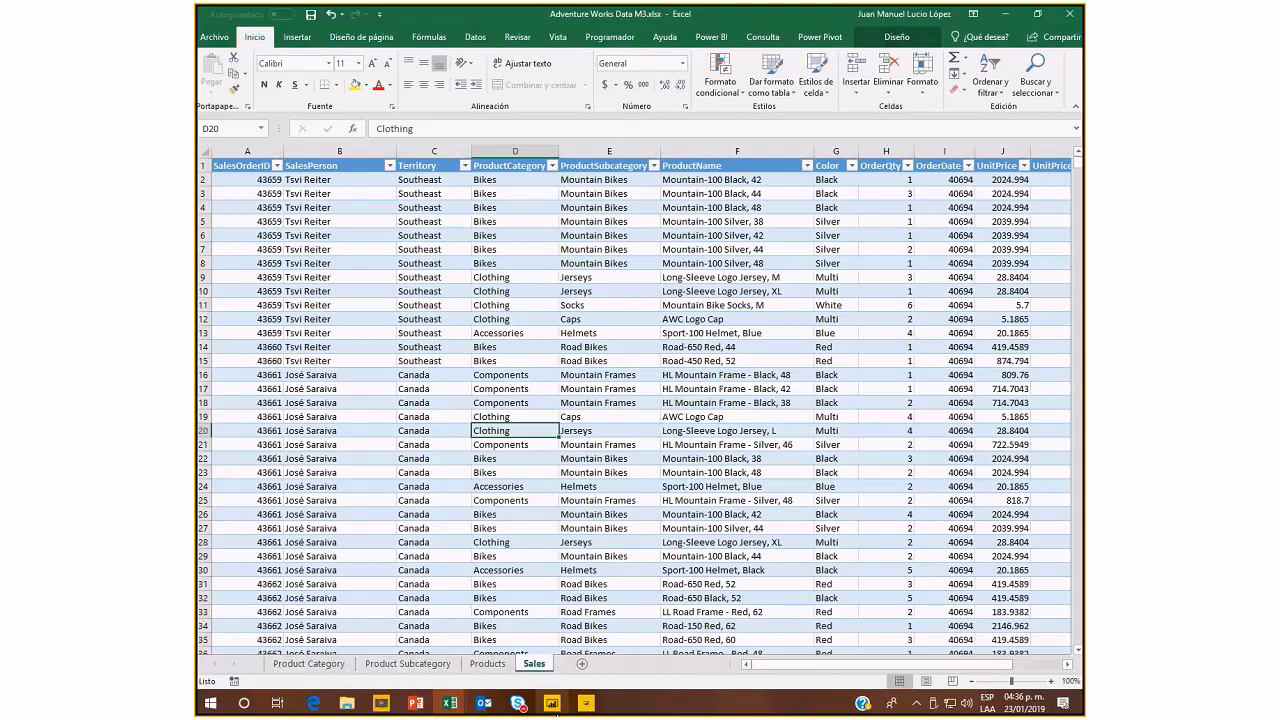
Switch back to Power BI Desktop, add Product Subcategory, Products and Sales to the selection, and load the selected sheets.
{"action": "left_click", "coordinate": [553, 704]}
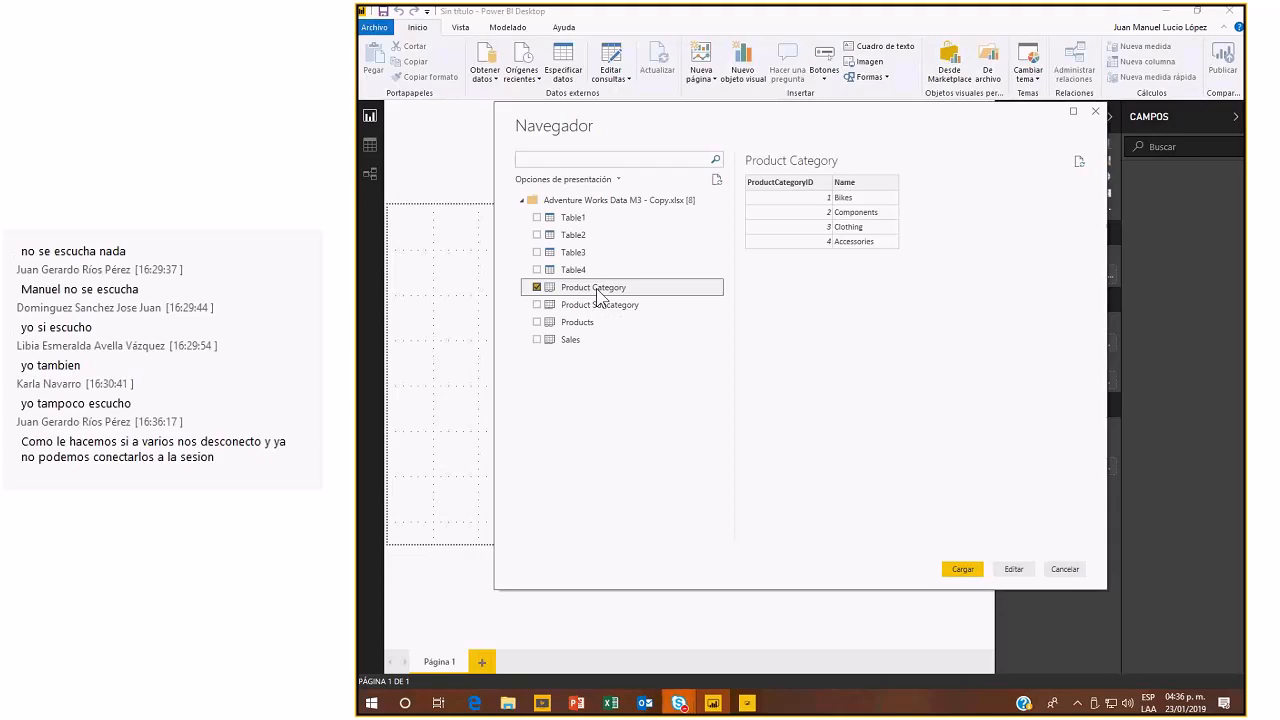
{"action": "left_click", "coordinate": [537, 306]}
{"action": "left_click", "coordinate": [537, 322]}
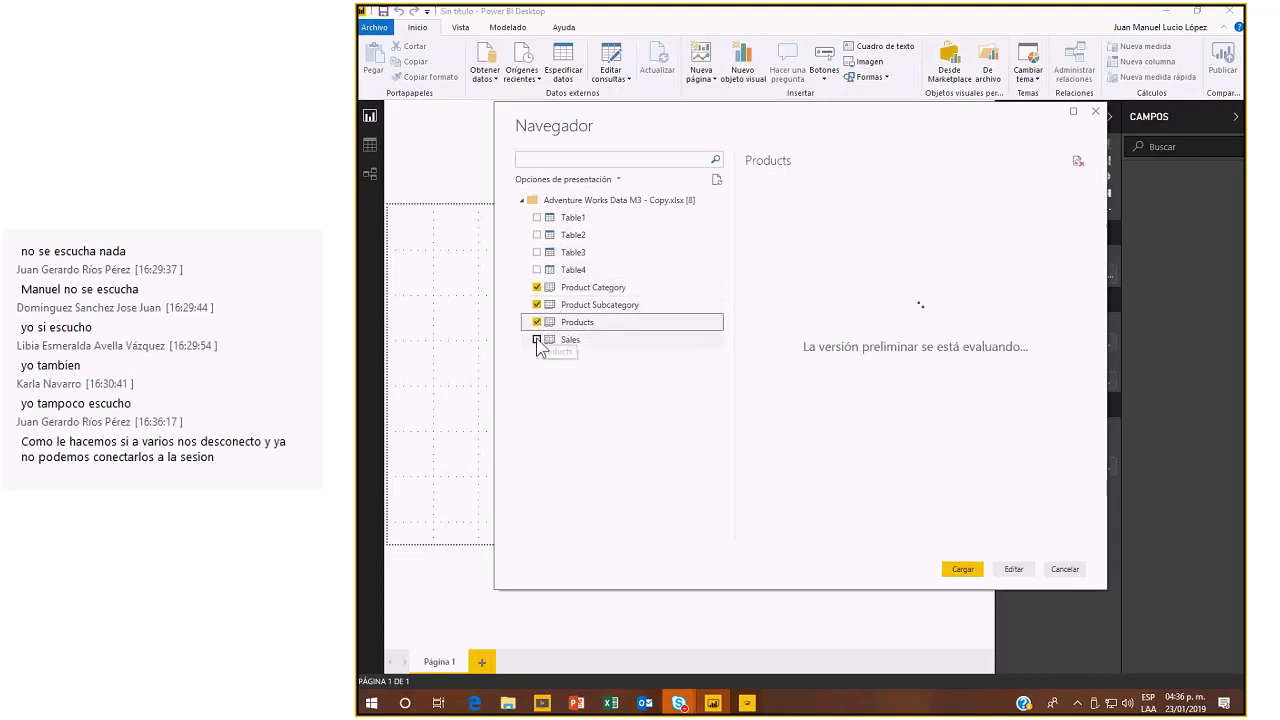
{"action": "left_click", "coordinate": [537, 340]}
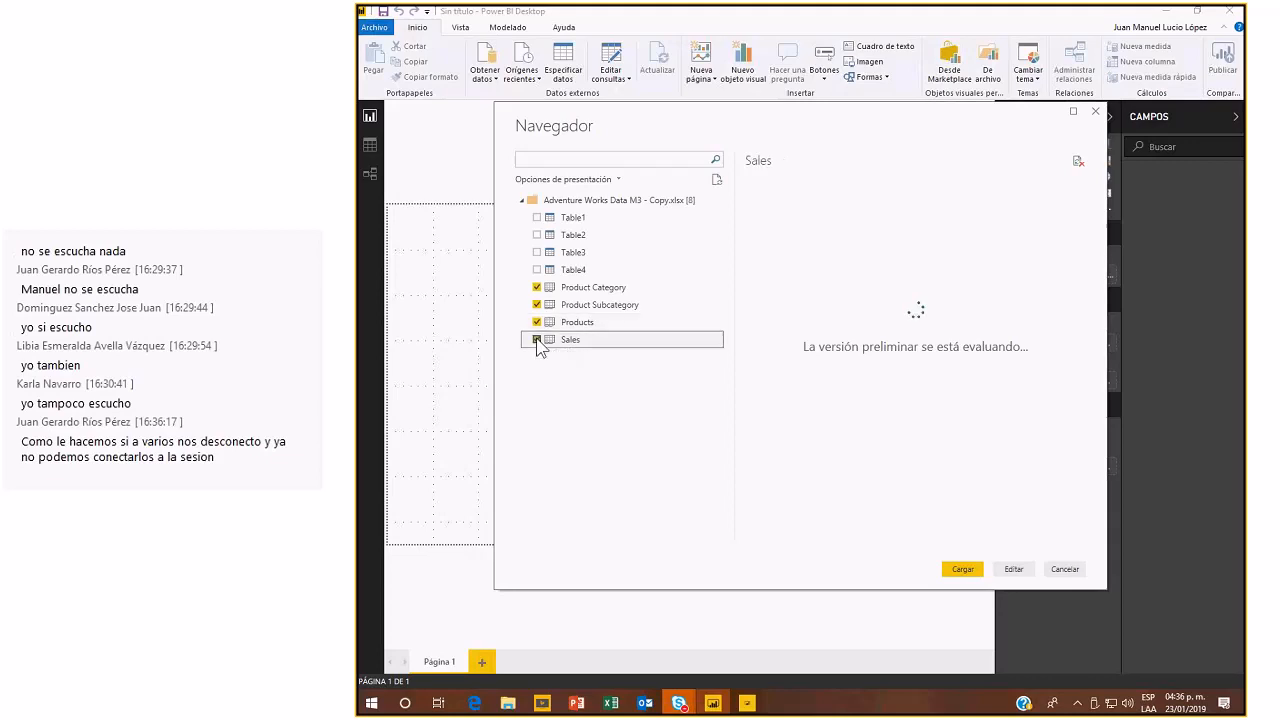
{"action": "left_click", "coordinate": [967, 568]}
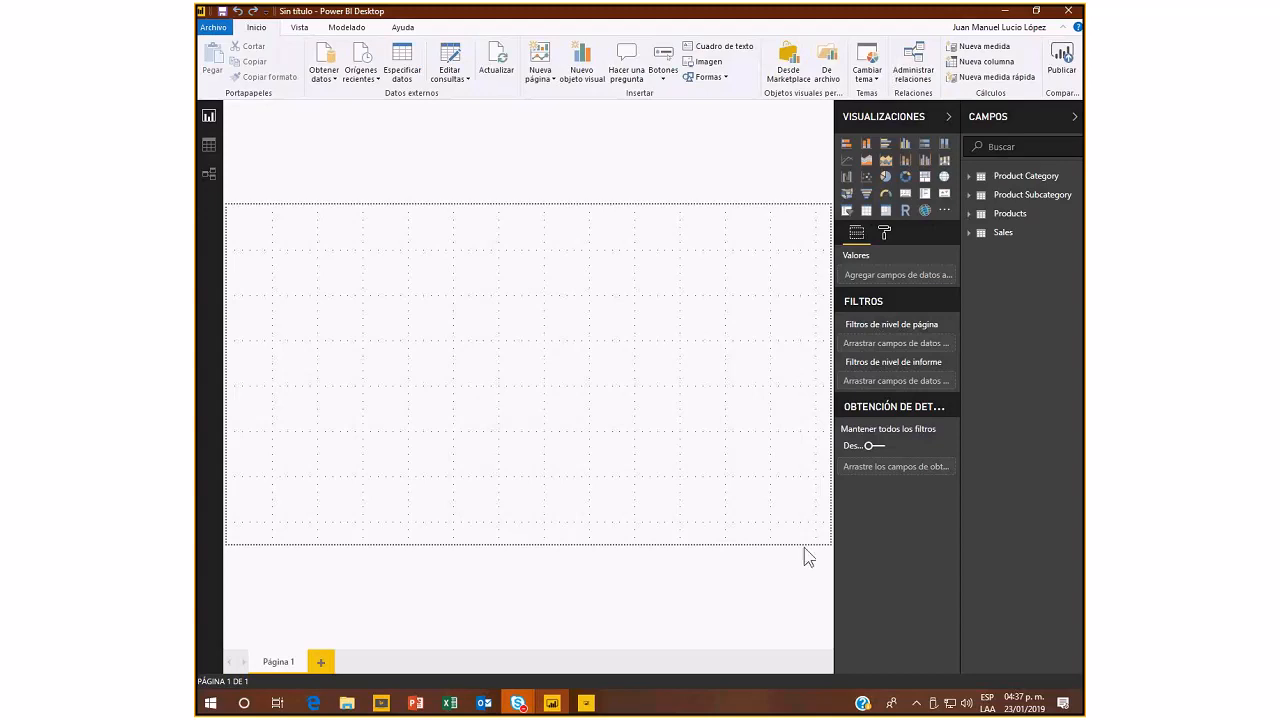
Check the fields of the Product Category, Product Subcategory and Products tables, collapsing each list again.
{"action": "left_click", "coordinate": [969, 177]}
{"action": "left_click", "coordinate": [969, 180]}
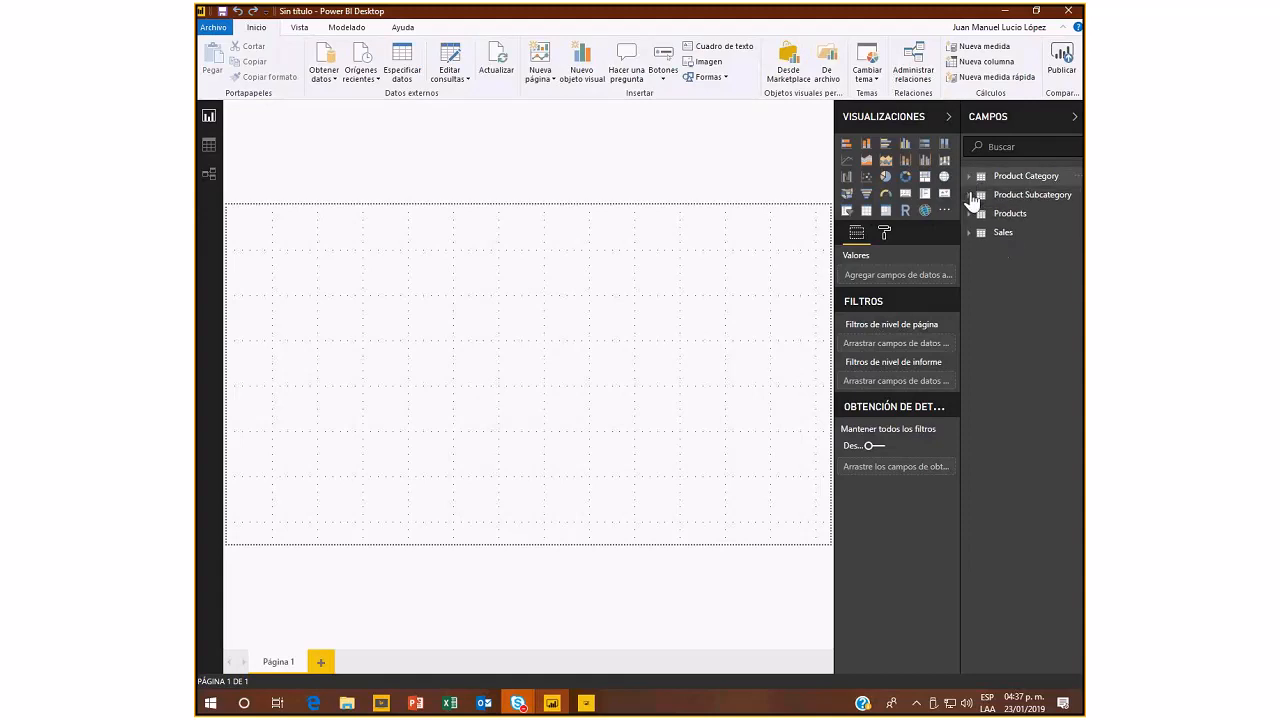
{"action": "left_click", "coordinate": [969, 196]}
{"action": "left_click", "coordinate": [969, 196]}
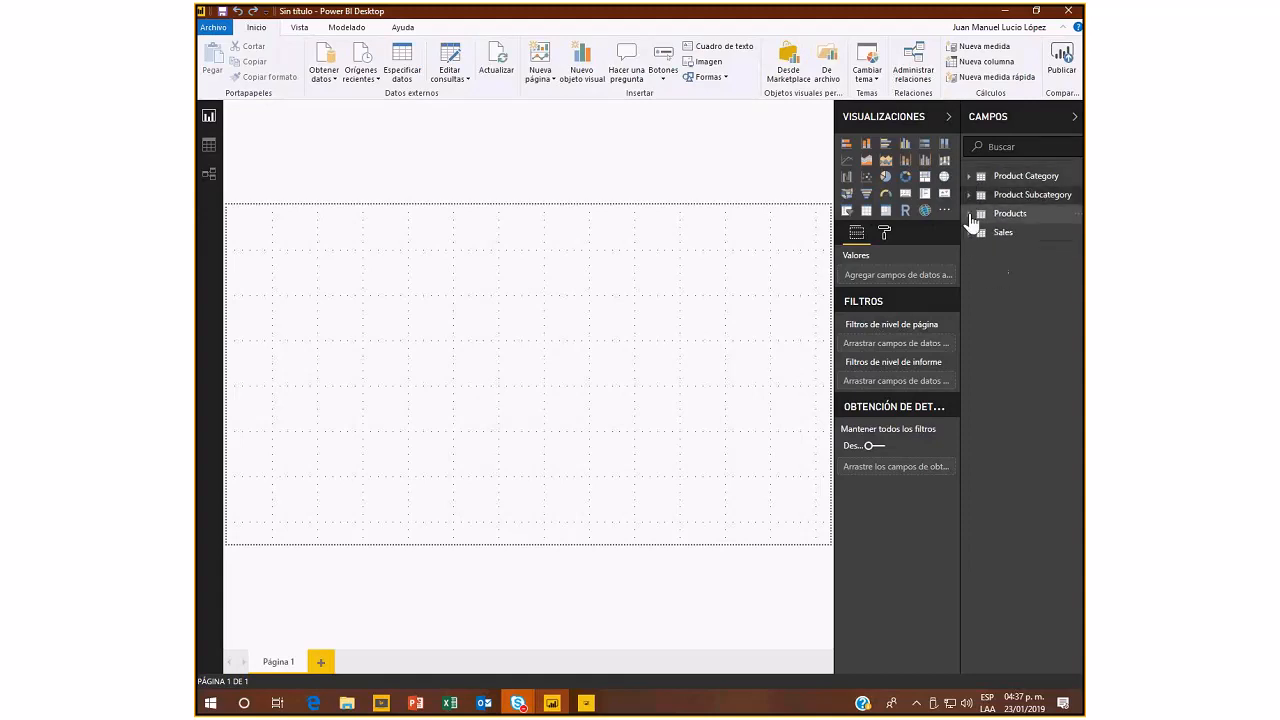
{"action": "left_click", "coordinate": [969, 214]}
{"action": "left_click", "coordinate": [969, 215]}
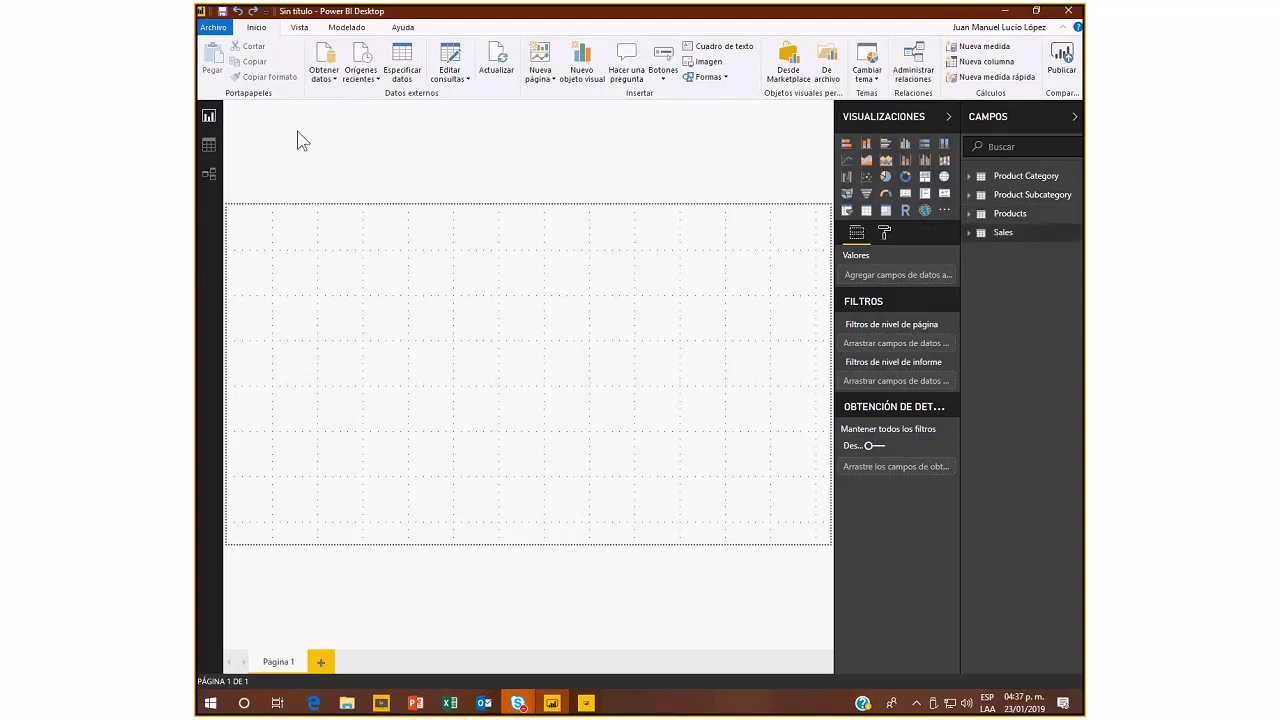
Examine the data rows of Product Category, Product Subcategory, Products and Sales, and open the model's relationships view.
{"action": "left_click", "coordinate": [207, 148]}
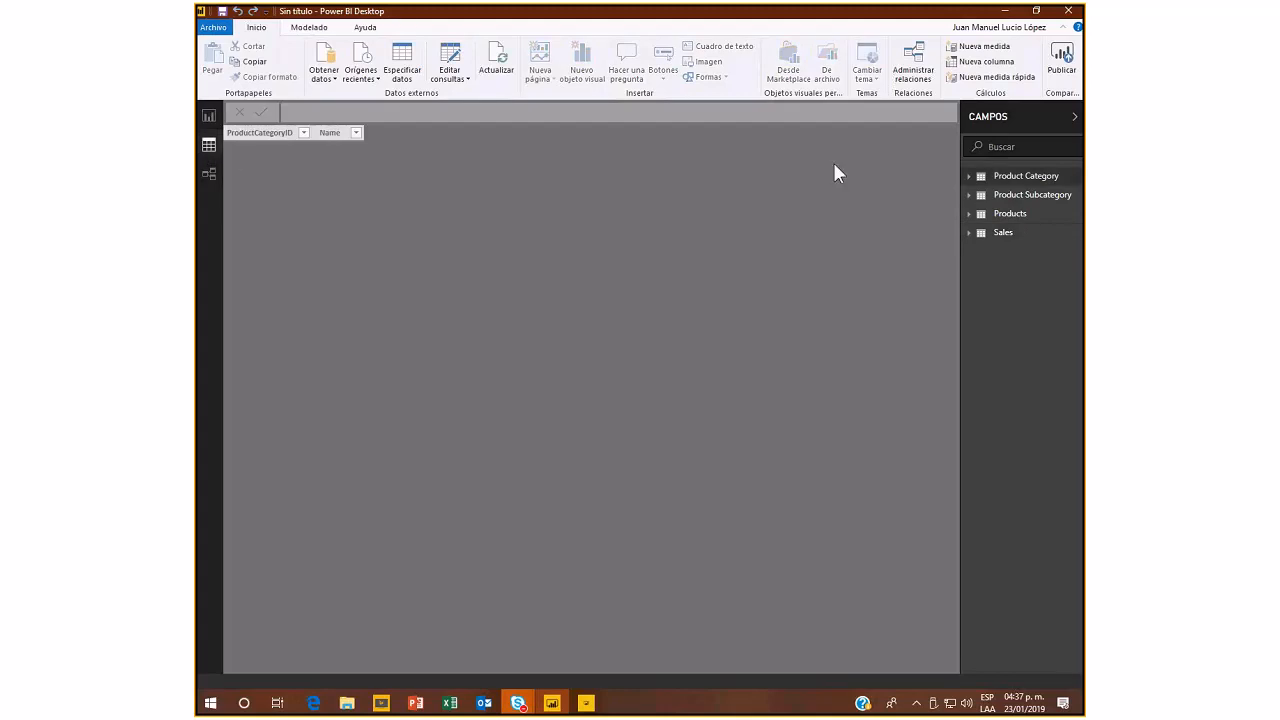
{"action": "left_click", "coordinate": [1018, 178]}
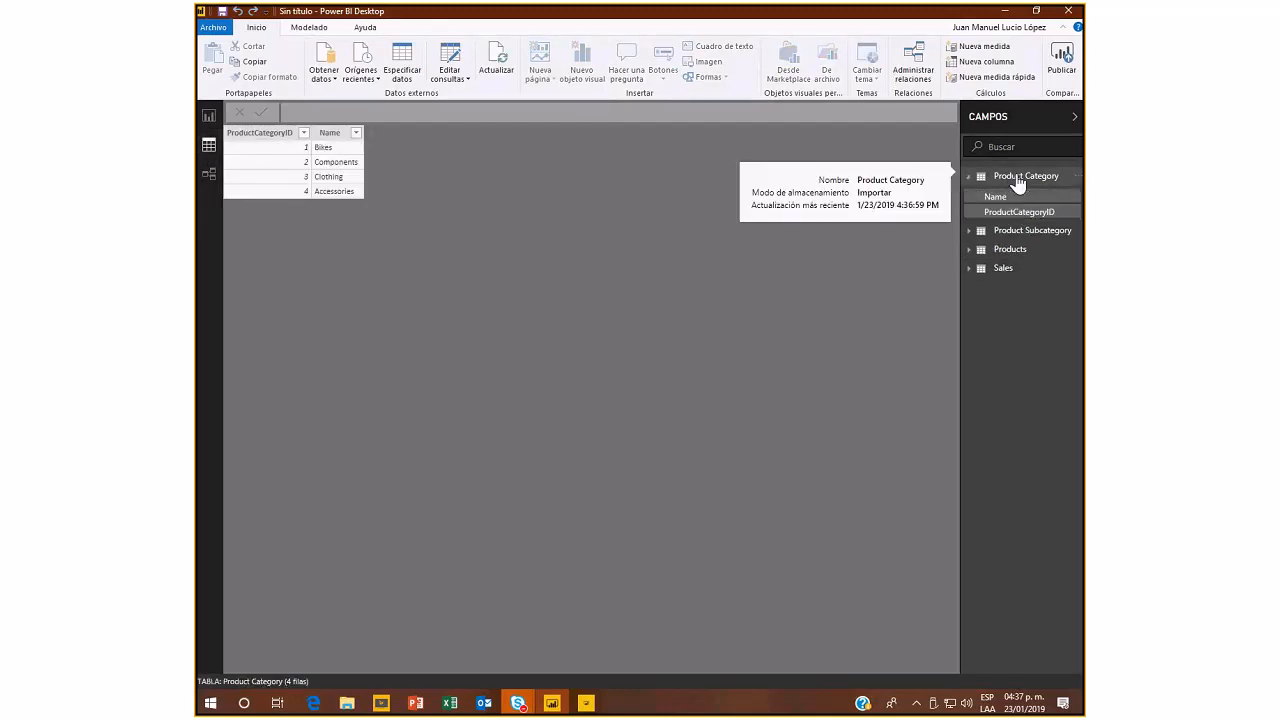
{"action": "left_click", "coordinate": [1030, 231]}
{"action": "left_click", "coordinate": [1010, 300]}
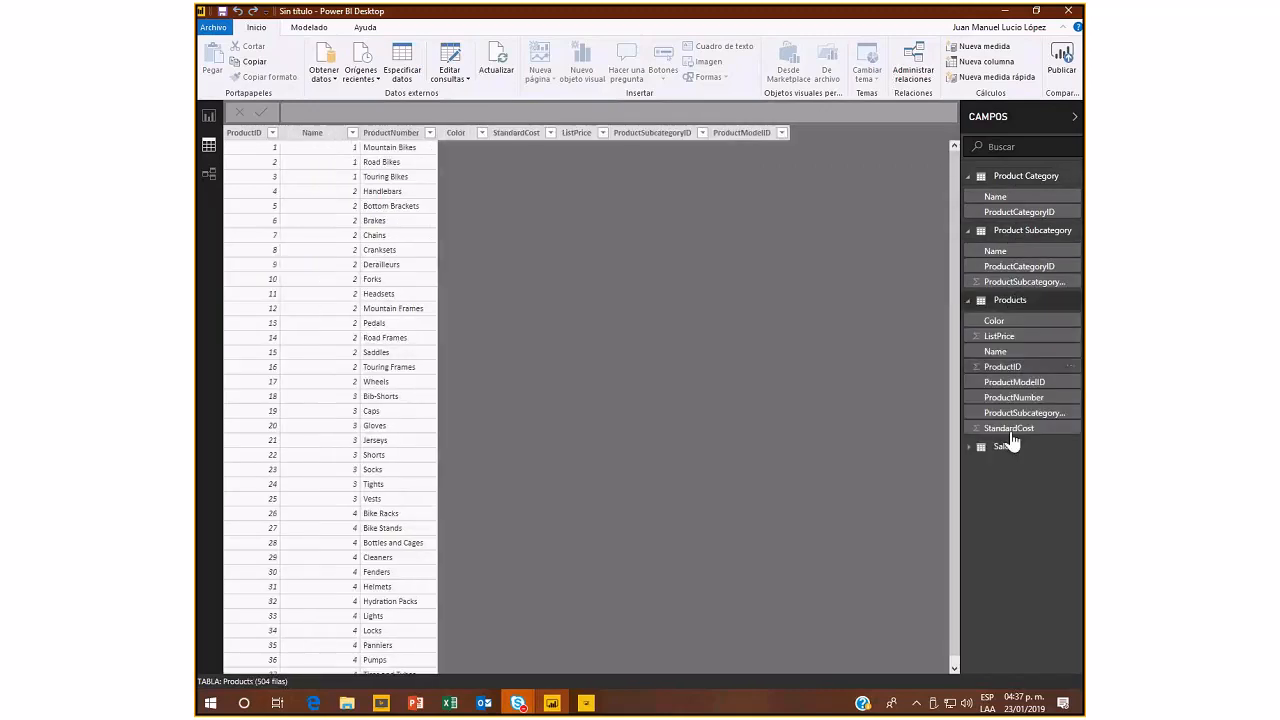
{"action": "left_click", "coordinate": [1003, 447]}
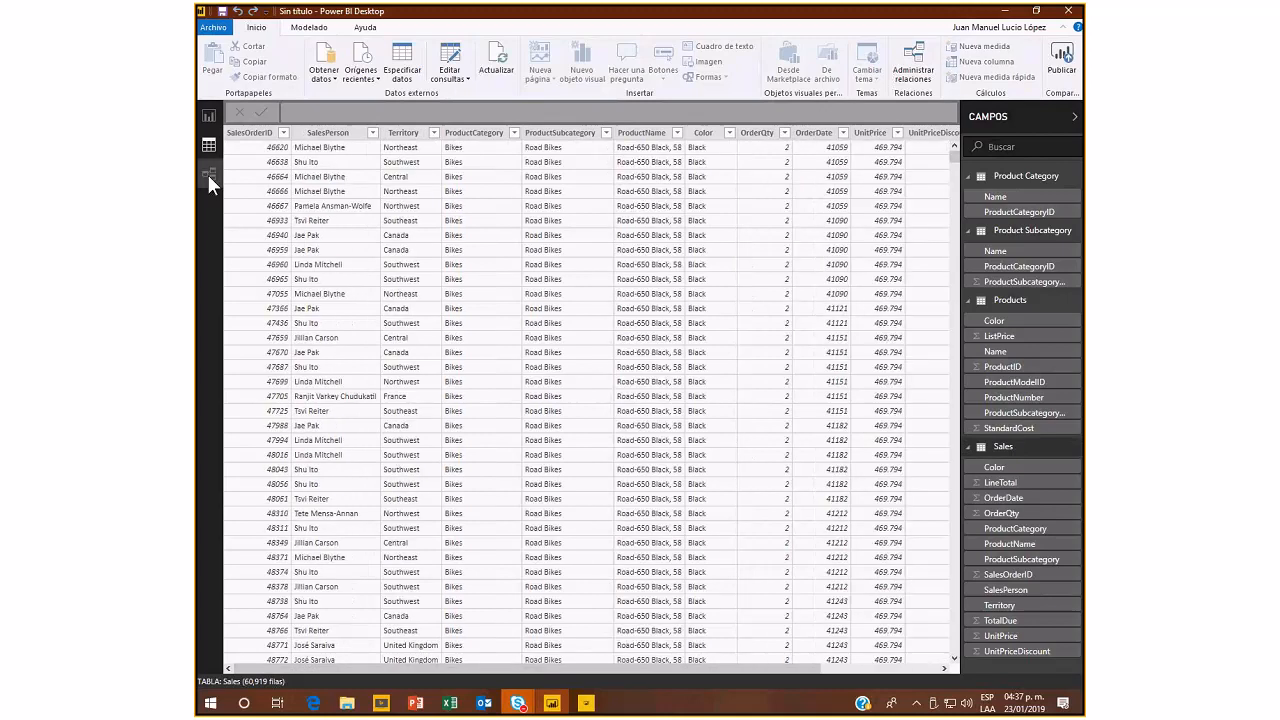
{"action": "left_click", "coordinate": [207, 174]}
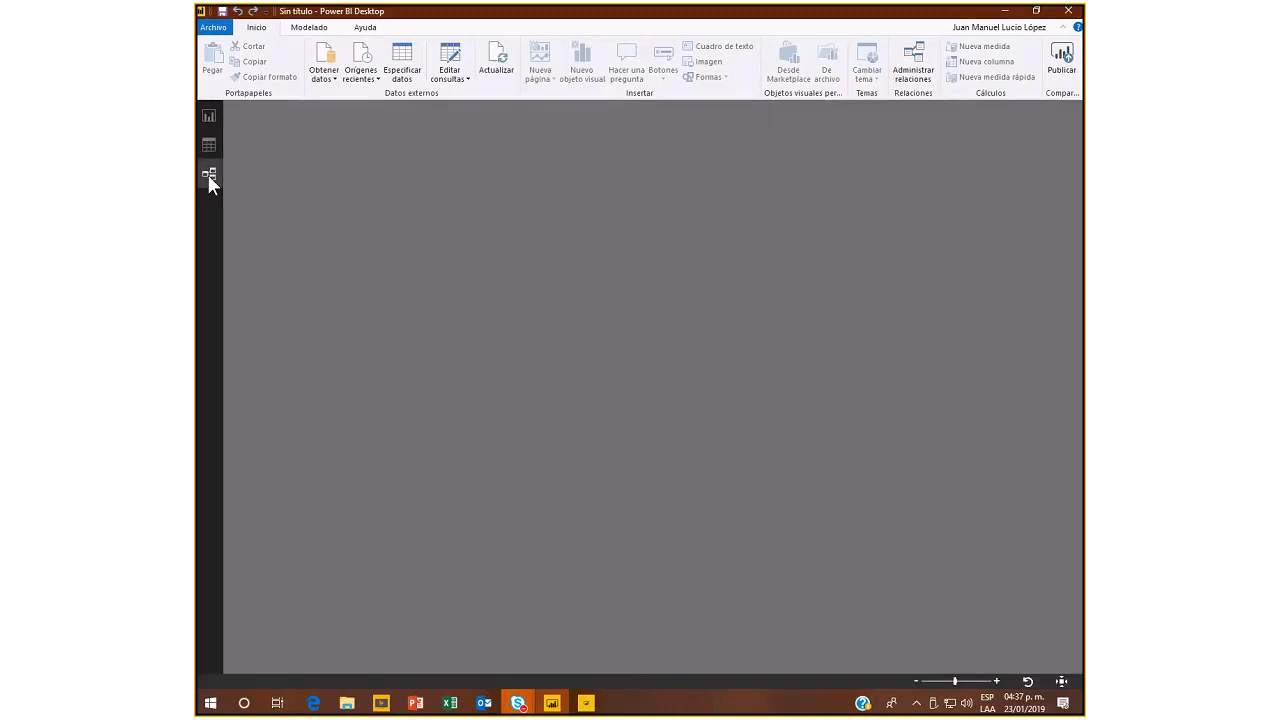
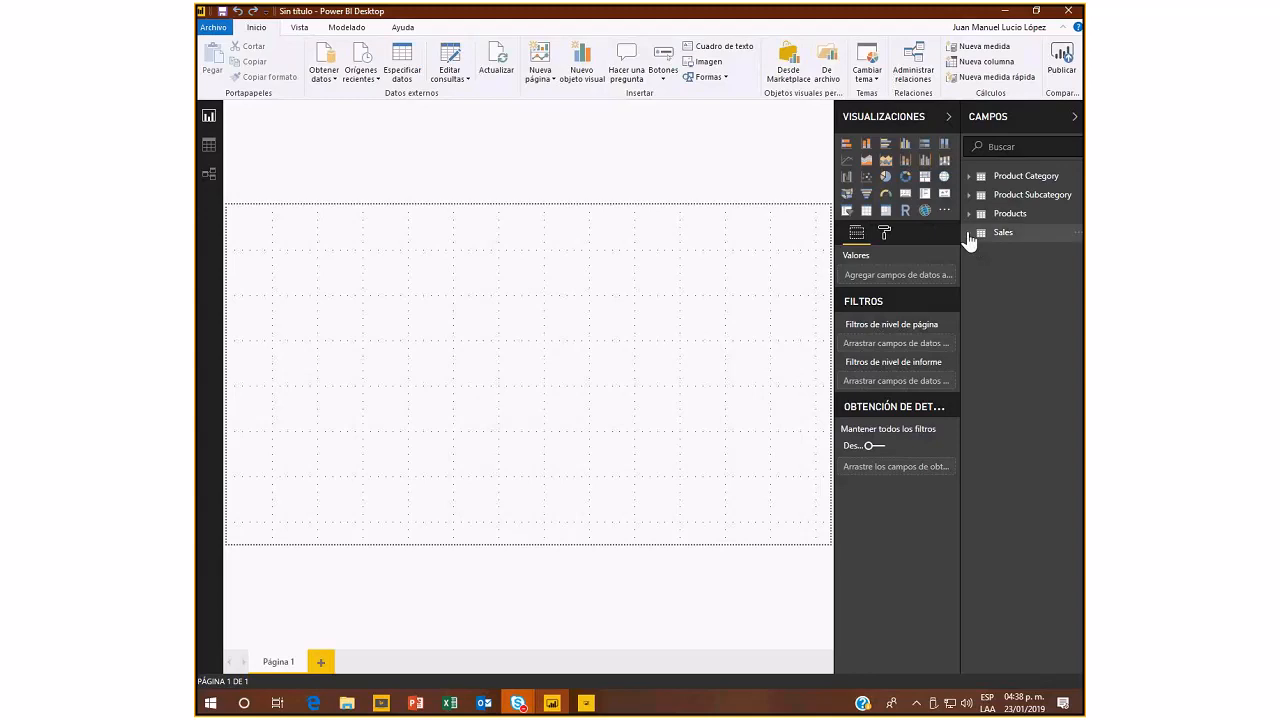
Create a table visual on the report page with Territory and LineTotal from the Sales table.
{"action": "left_click", "coordinate": [969, 236]}
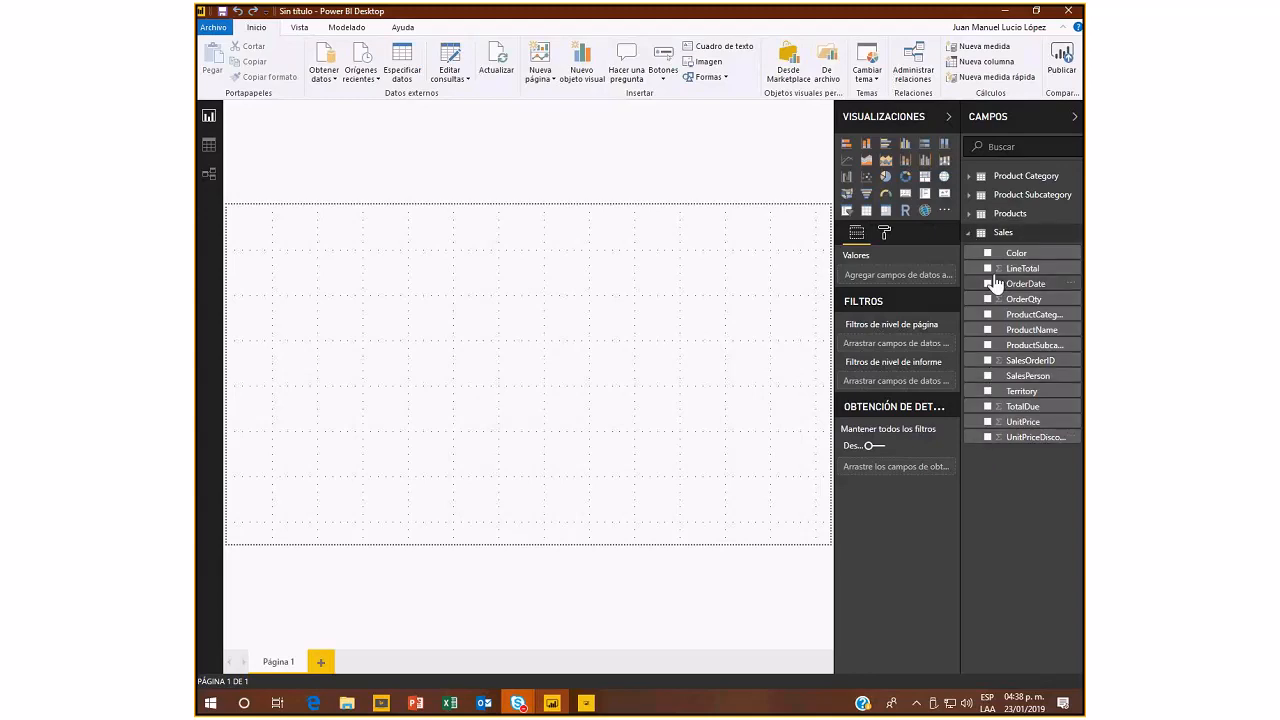
{"action": "left_click", "coordinate": [988, 392]}
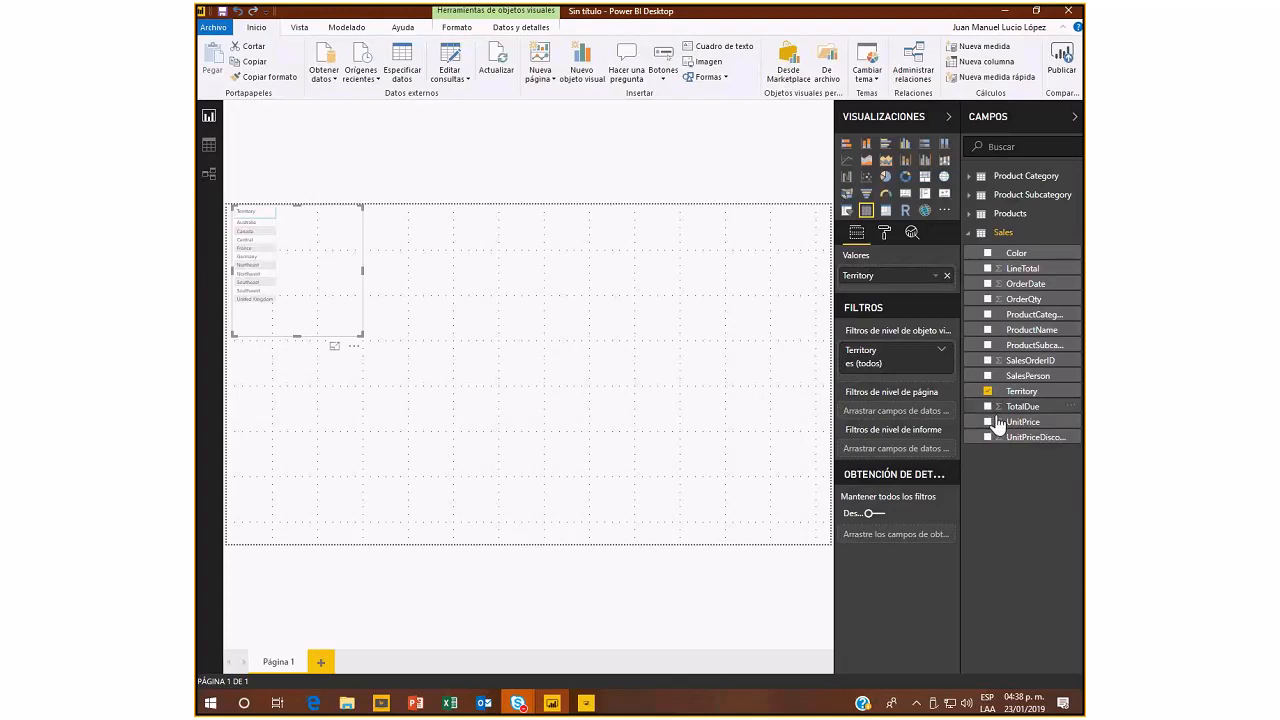
{"action": "left_click", "coordinate": [988, 270]}
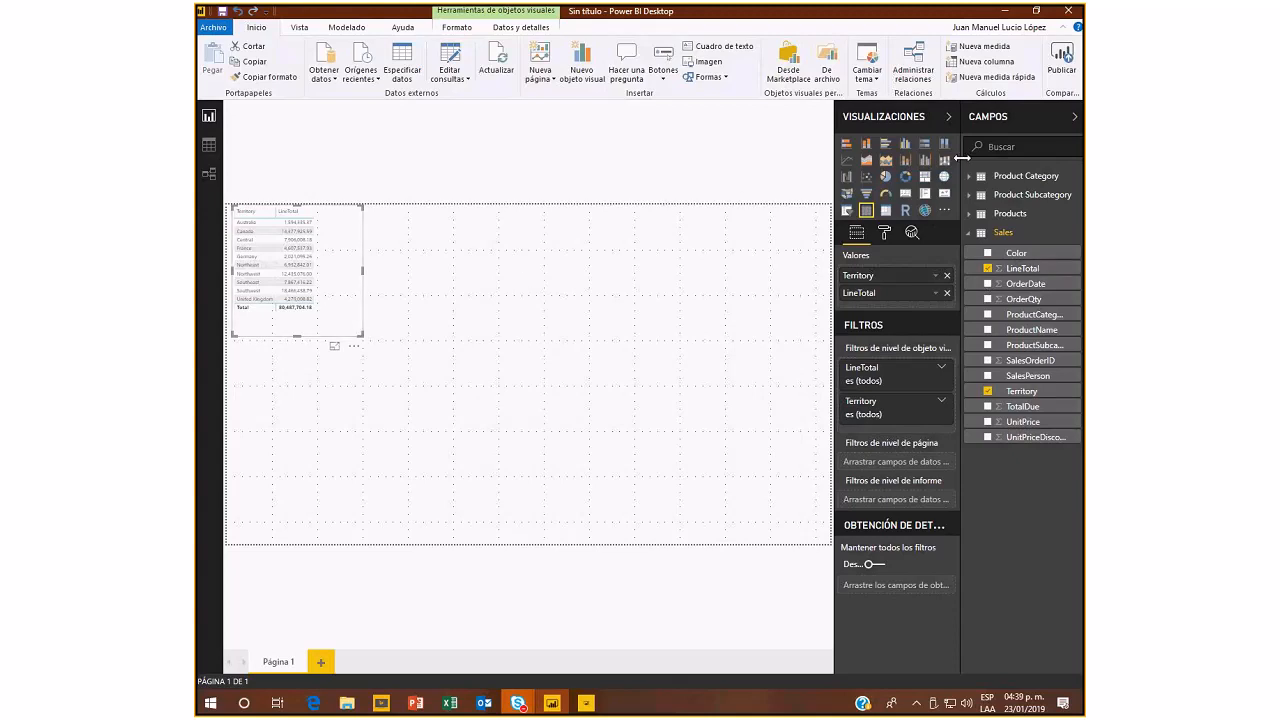
Try the Territory sales visual as stacked bar, stacked column, clustered bar and pie charts, widening it to over half the page.
{"action": "left_click", "coordinate": [847, 146]}
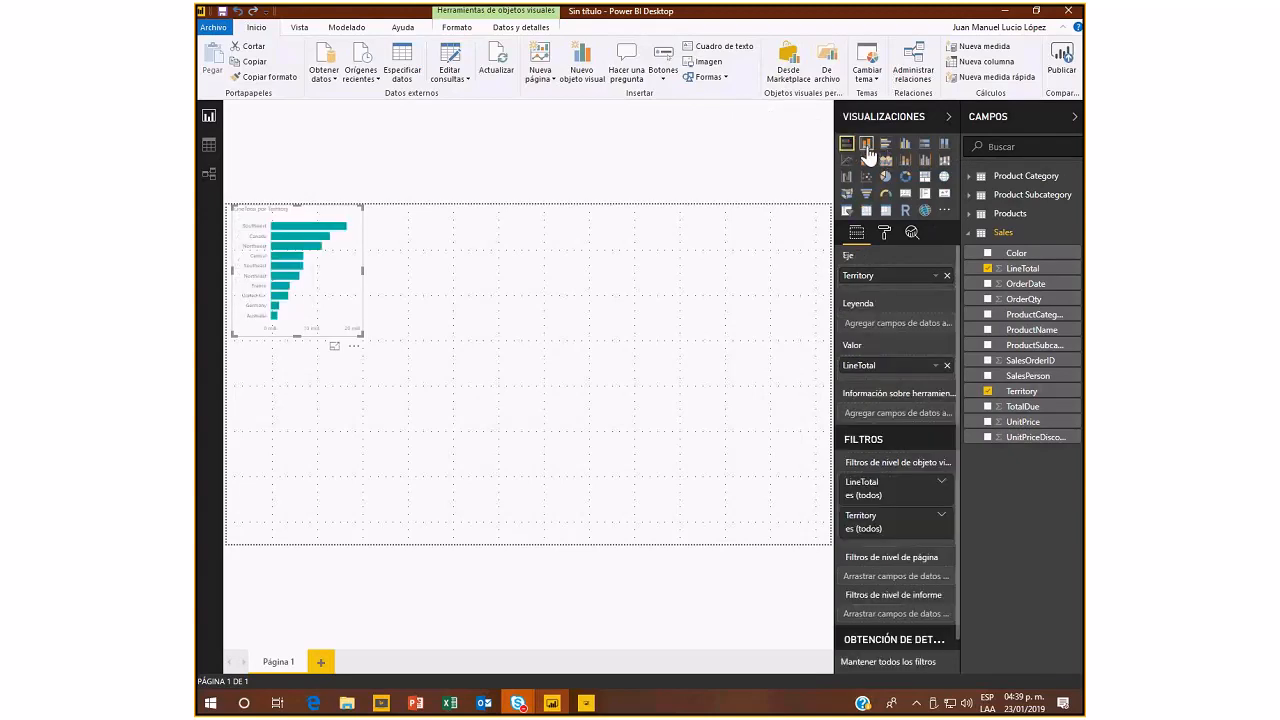
{"action": "left_click", "coordinate": [867, 150]}
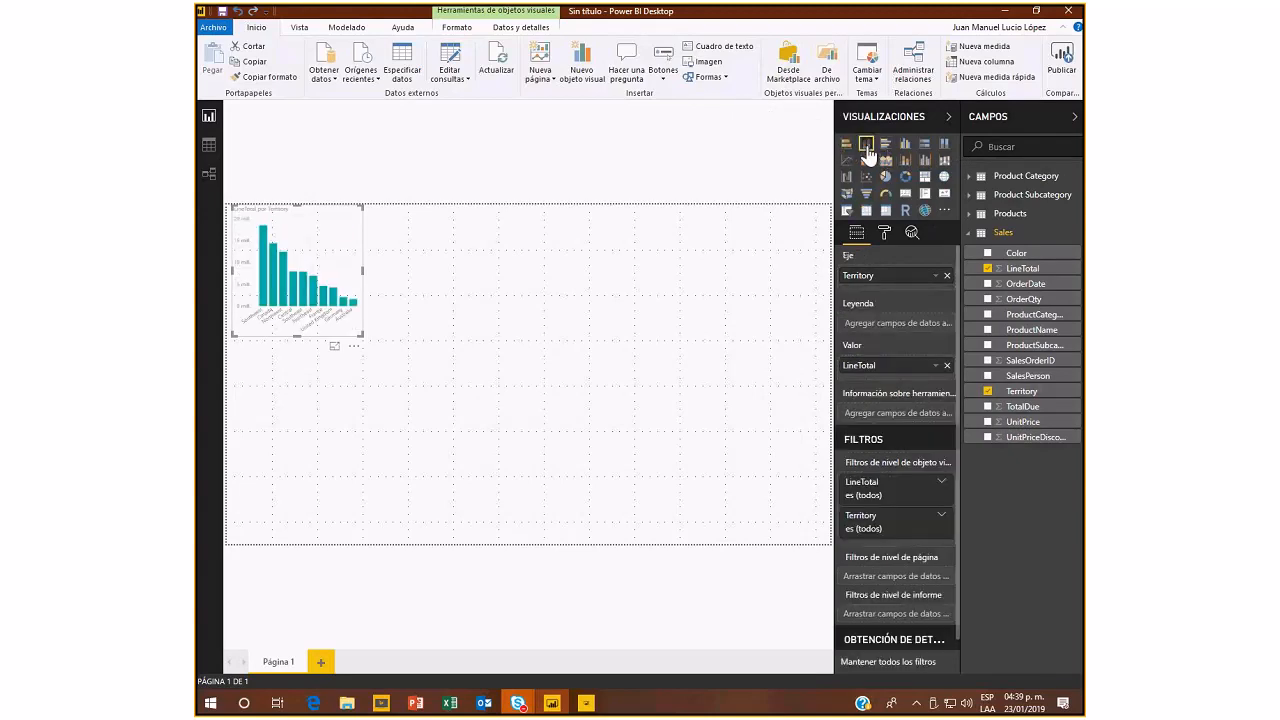
{"action": "left_click_drag", "start_coordinate": [360, 336], "coordinate": [590, 346]}
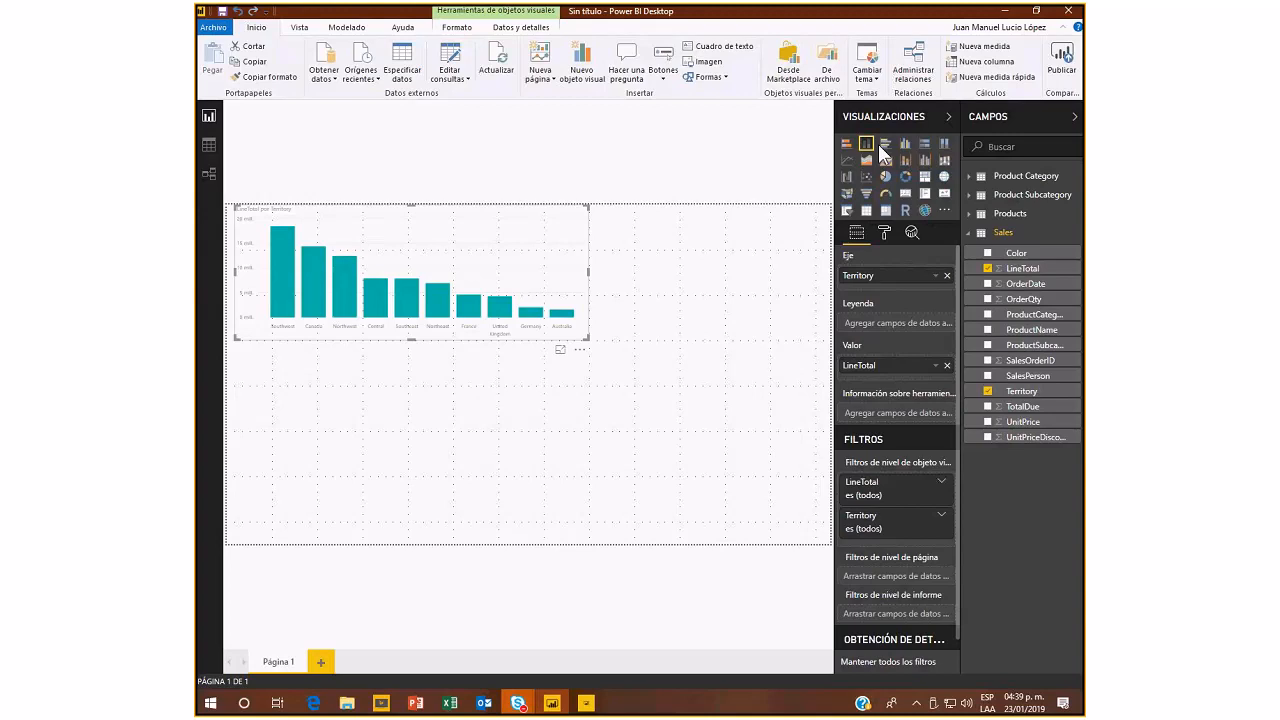
{"action": "left_click", "coordinate": [884, 144]}
{"action": "left_click", "coordinate": [885, 178]}
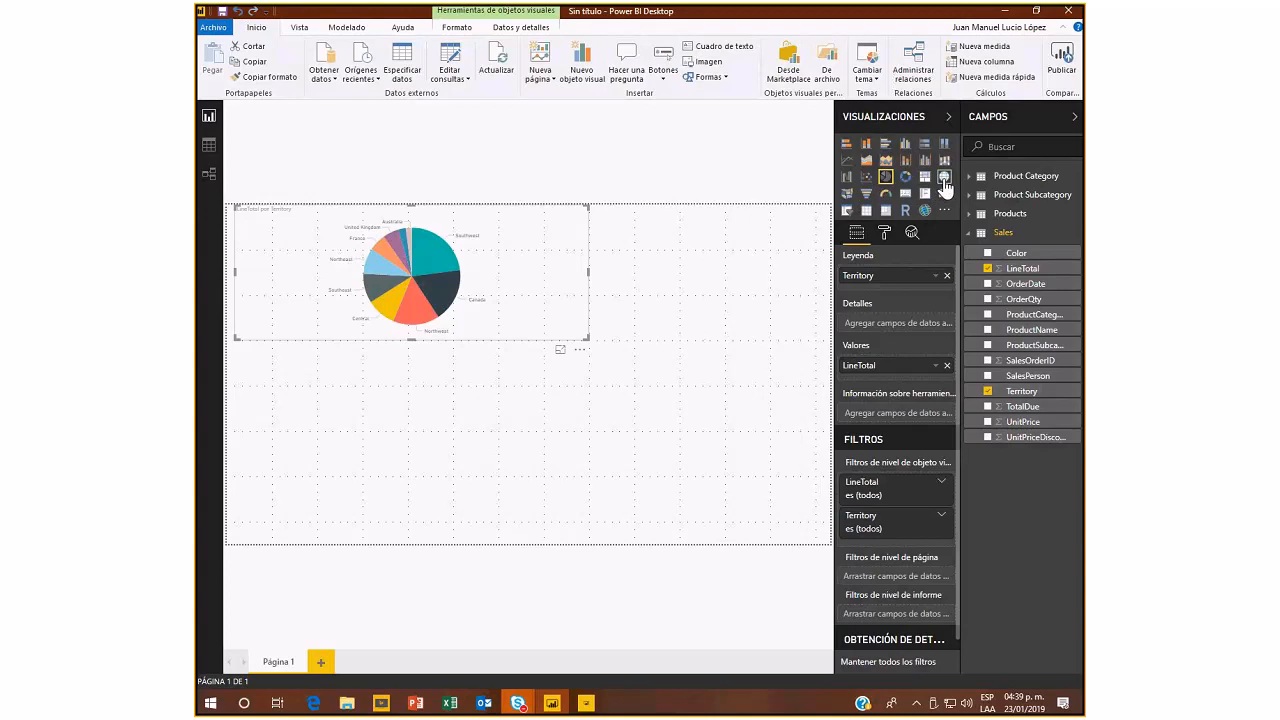
Convert the pie chart to a map with Territory as the location and extend its height downward.
{"action": "left_click", "coordinate": [944, 180]}
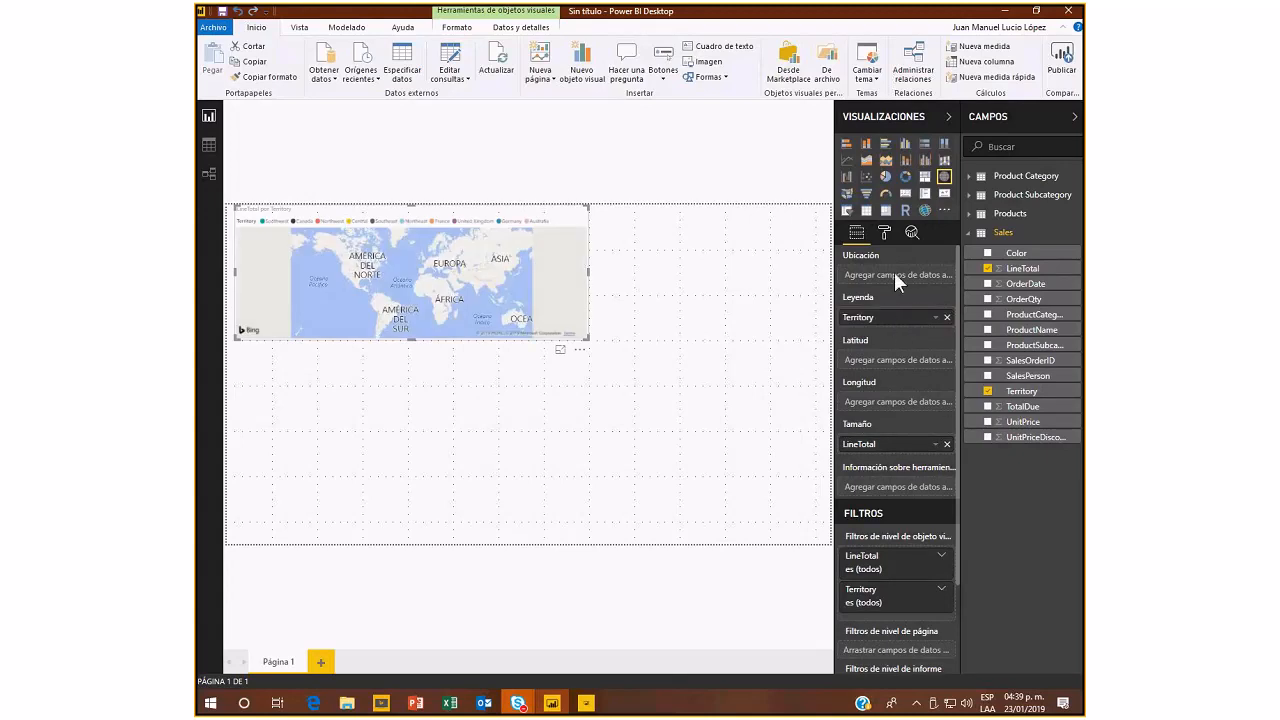
{"action": "left_click_drag", "start_coordinate": [894, 272], "coordinate": [895, 276]}
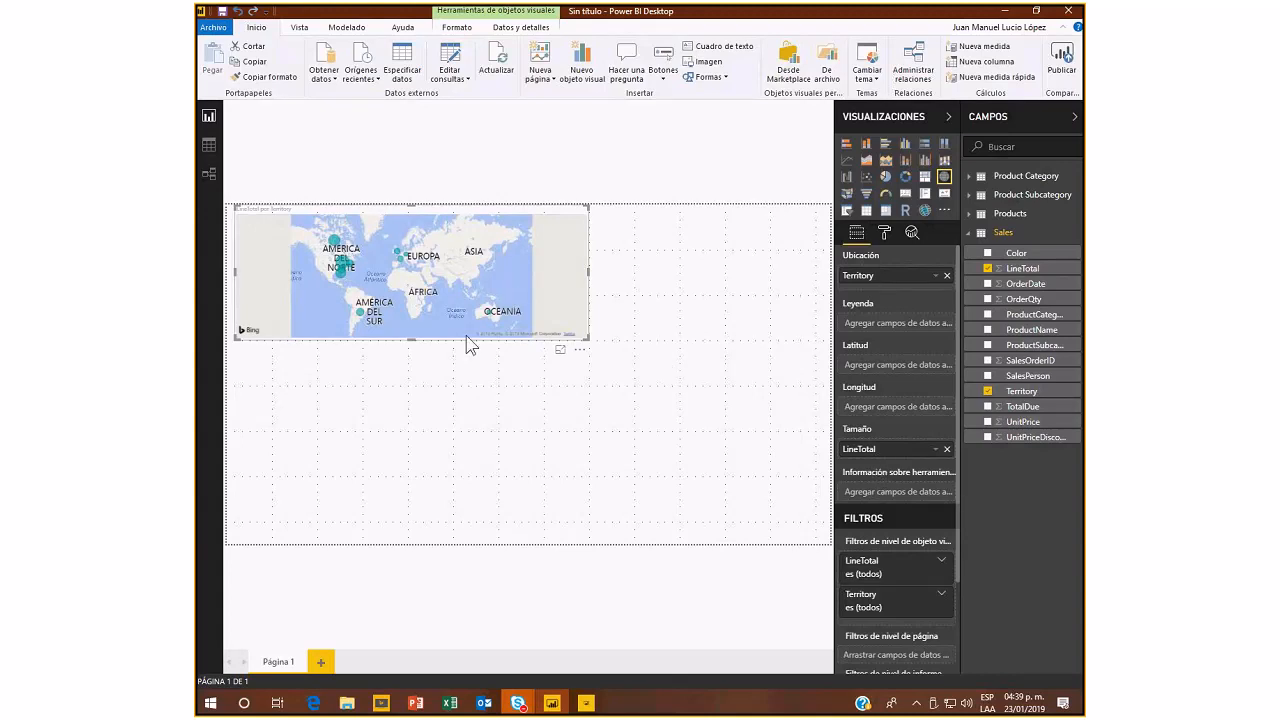
{"action": "left_click_drag", "start_coordinate": [470, 341], "coordinate": [468, 431]}
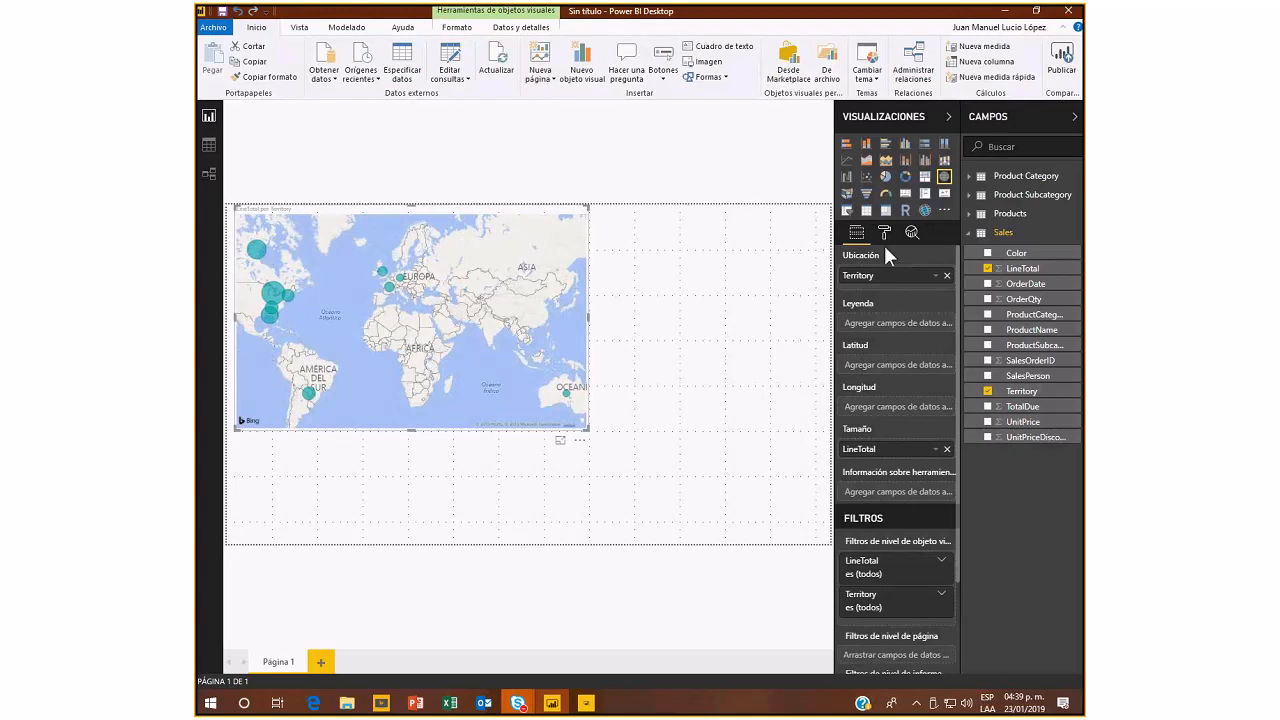
Add a stacked bar chart of TotalDue by ProductCategory from the Sales table below the map.
{"action": "left_click", "coordinate": [770, 335]}
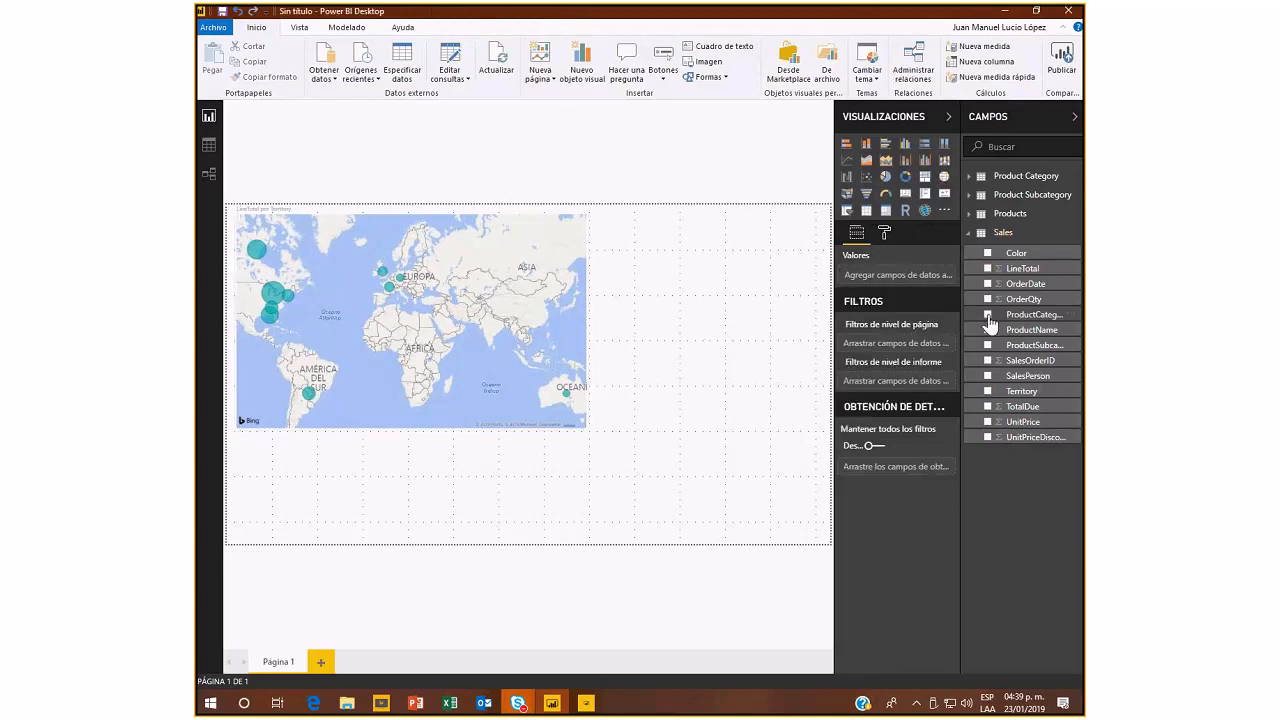
{"action": "left_click", "coordinate": [988, 315]}
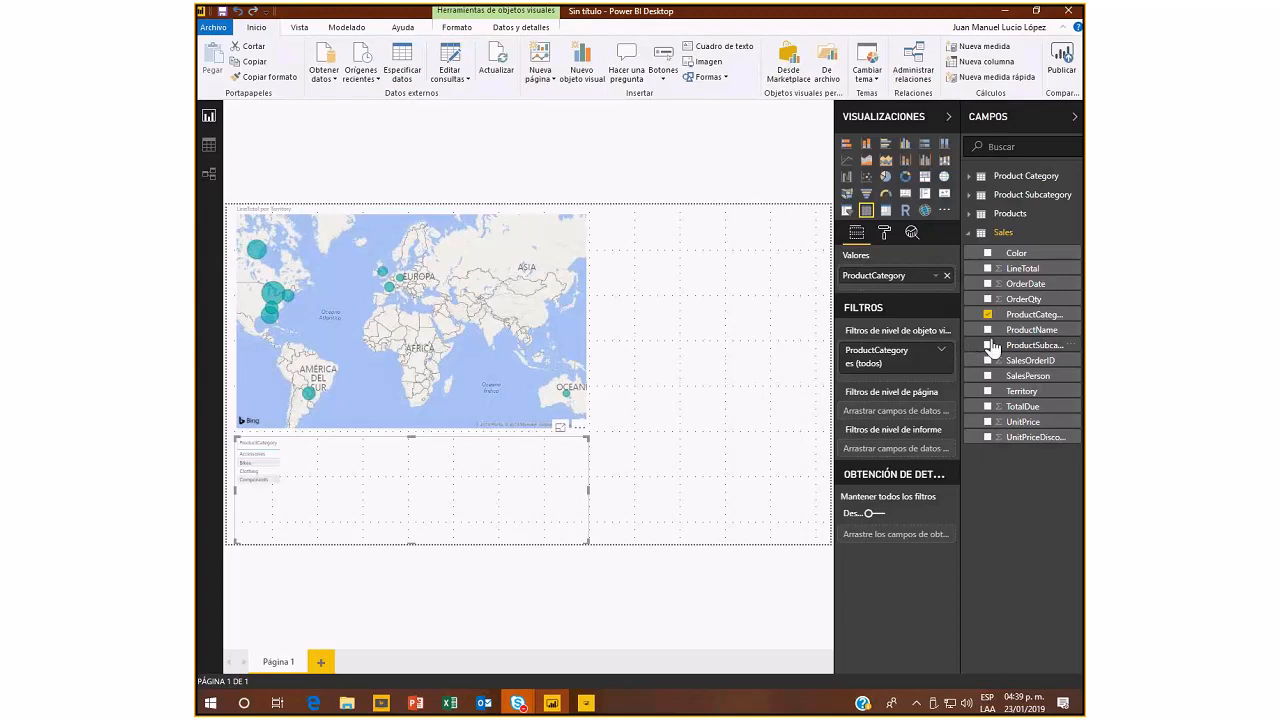
{"action": "left_click", "coordinate": [988, 407]}
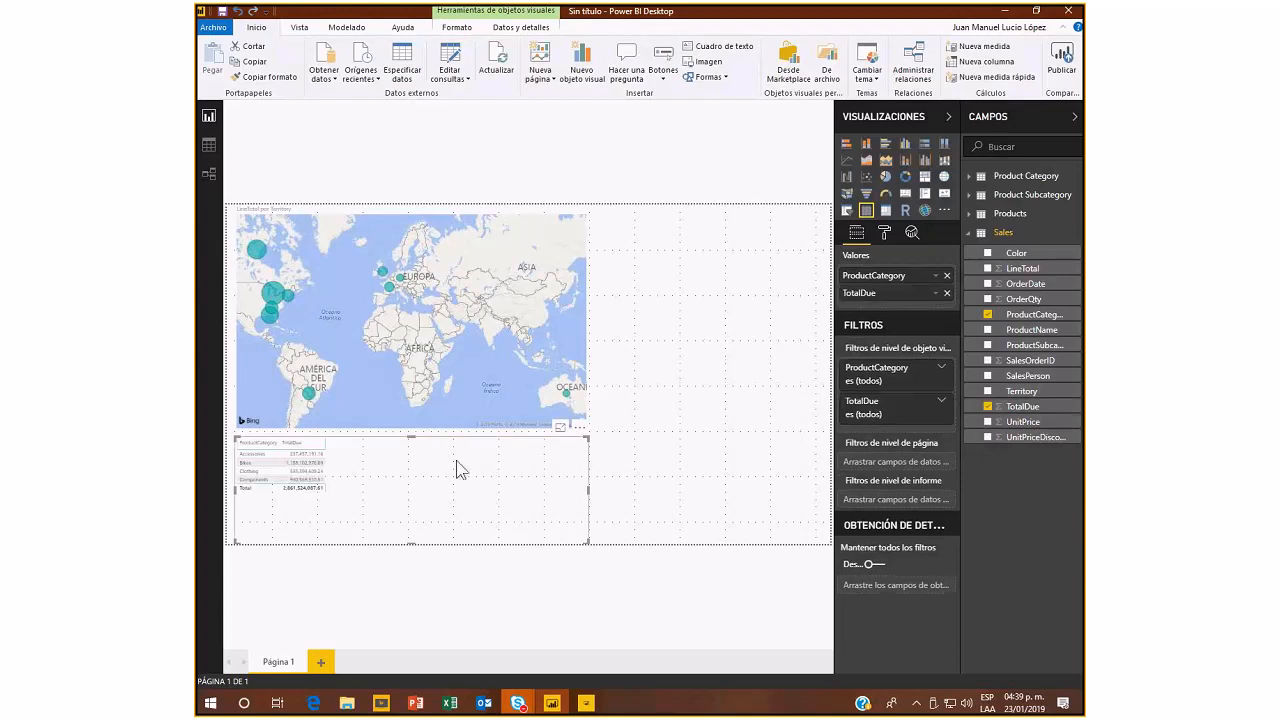
{"action": "left_click", "coordinate": [846, 144]}
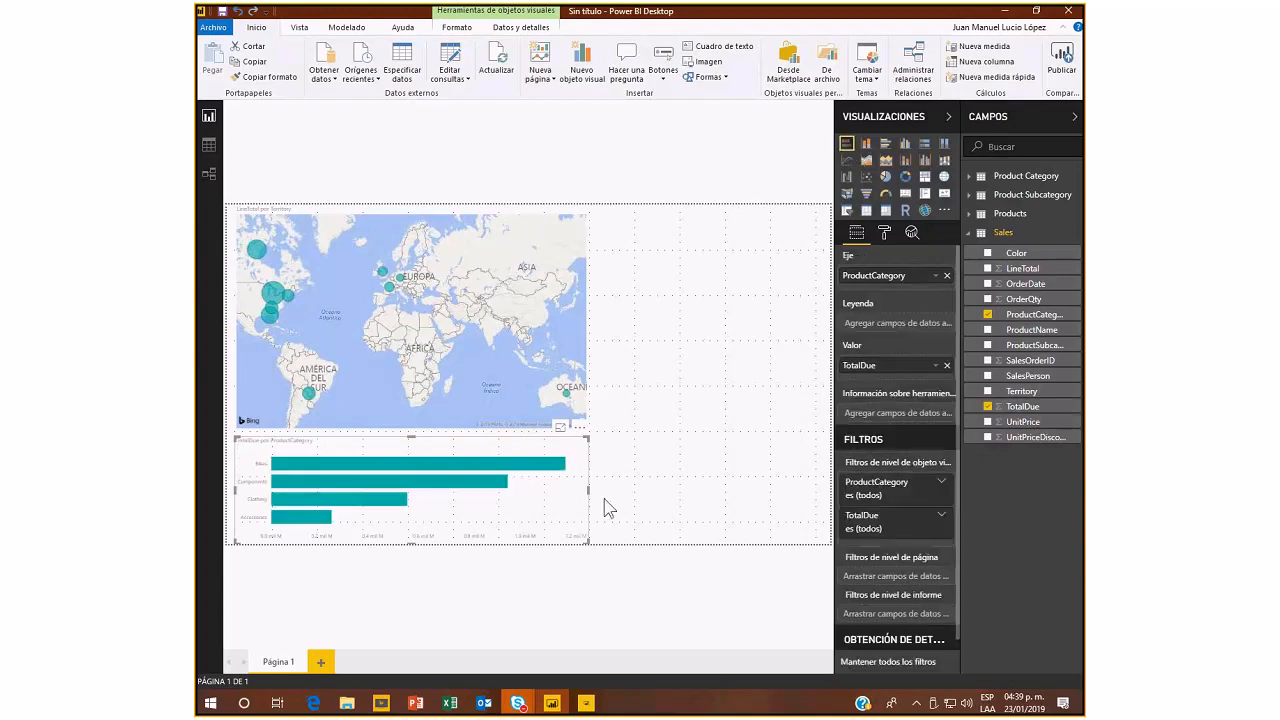
Add a stacked column chart beside the map showing Sales LineTotal by Name from the Products table.
{"action": "left_click", "coordinate": [658, 347]}
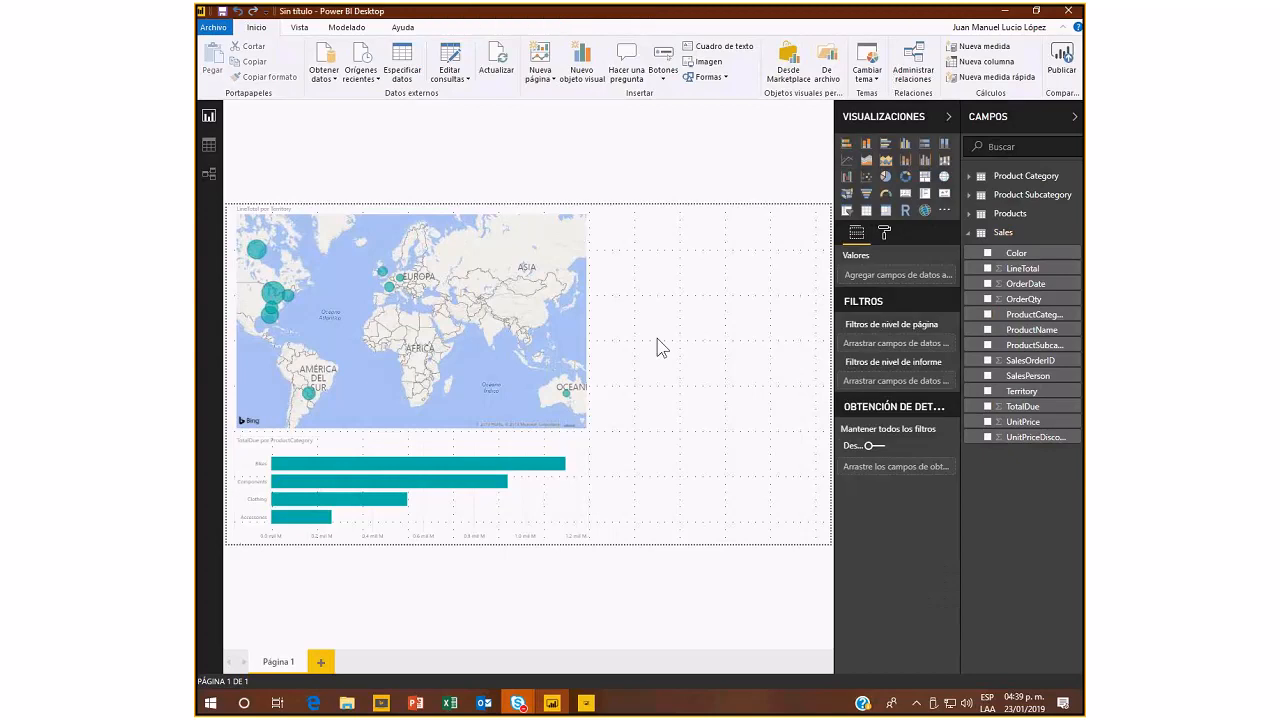
{"action": "left_click", "coordinate": [969, 215]}
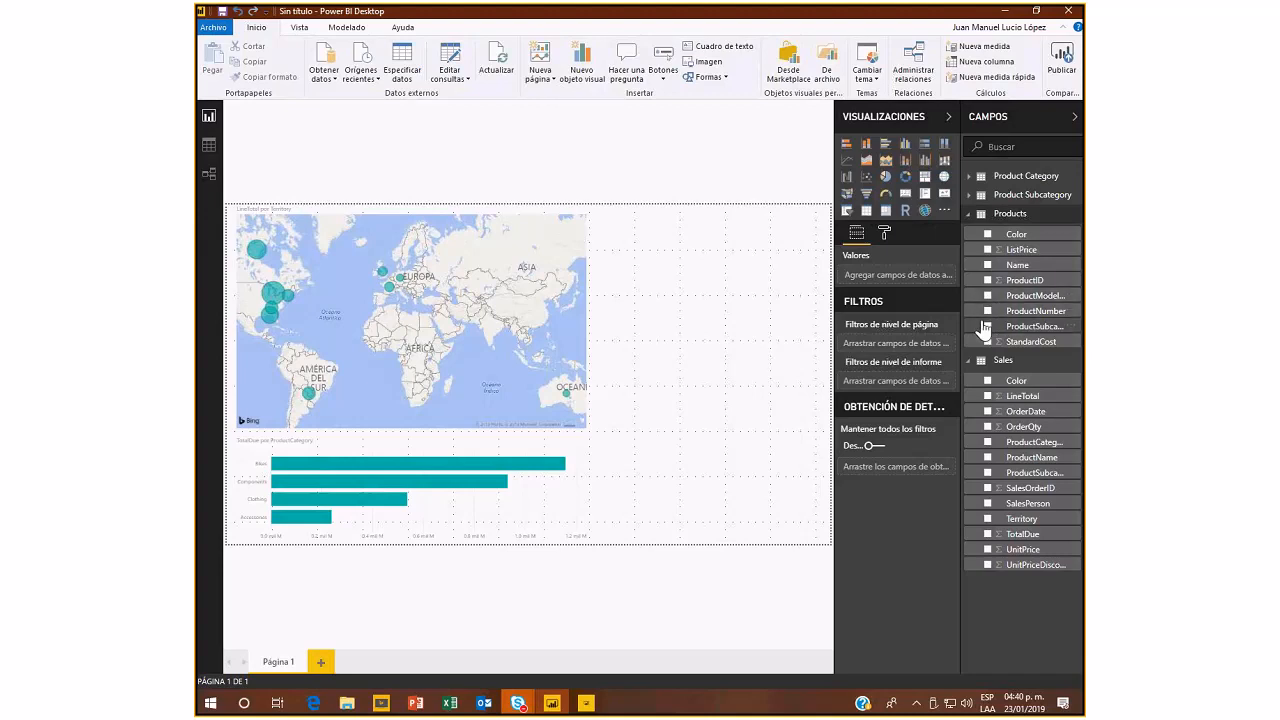
{"action": "left_click", "coordinate": [987, 266]}
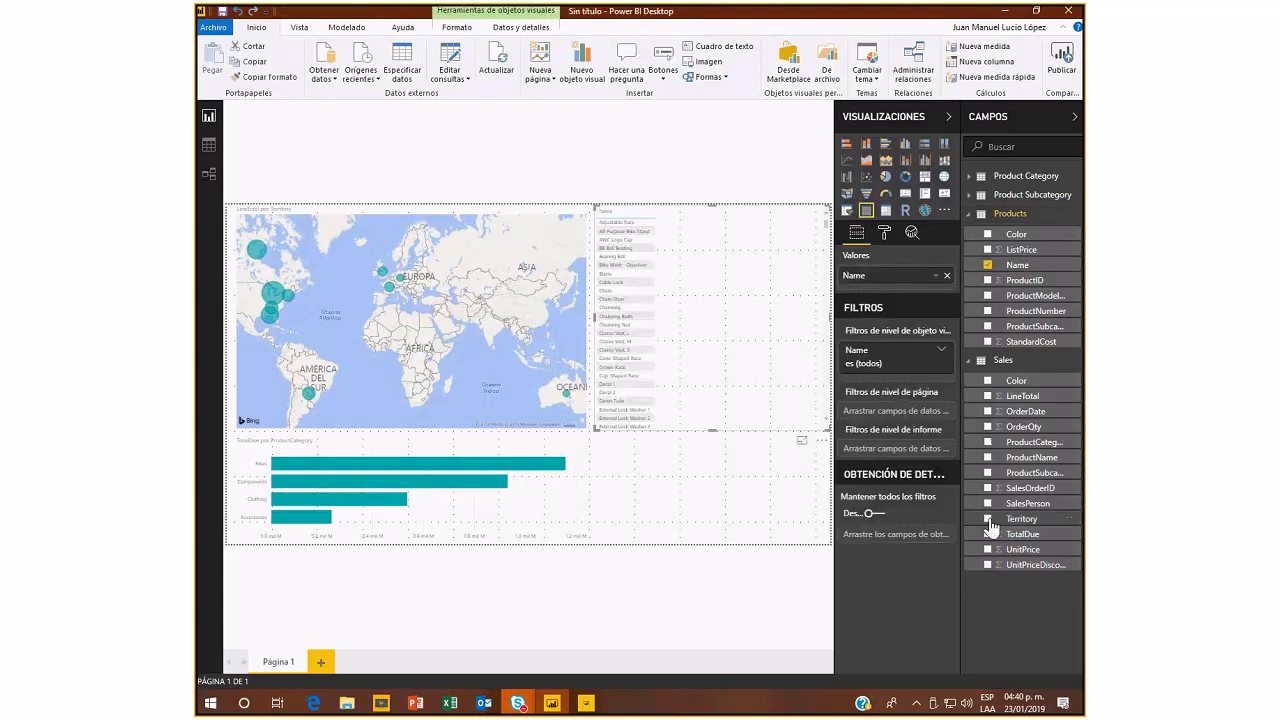
{"action": "left_click", "coordinate": [987, 398]}
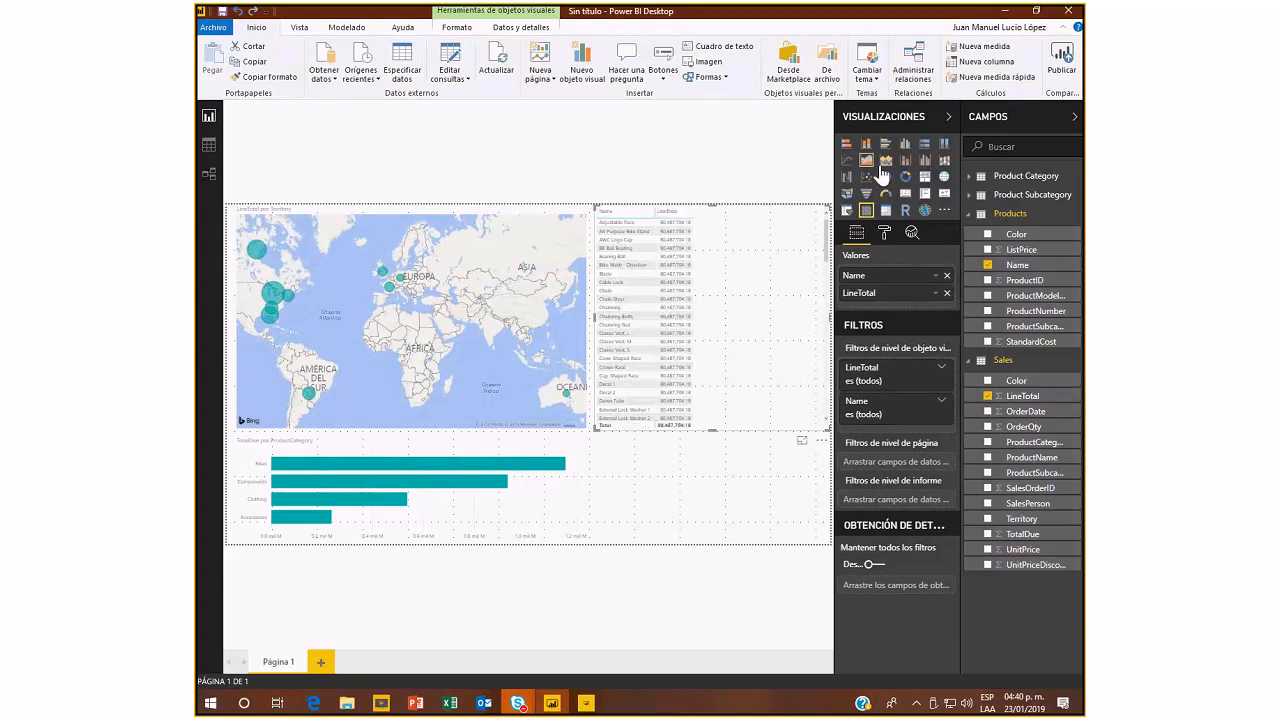
{"action": "left_click", "coordinate": [866, 143]}
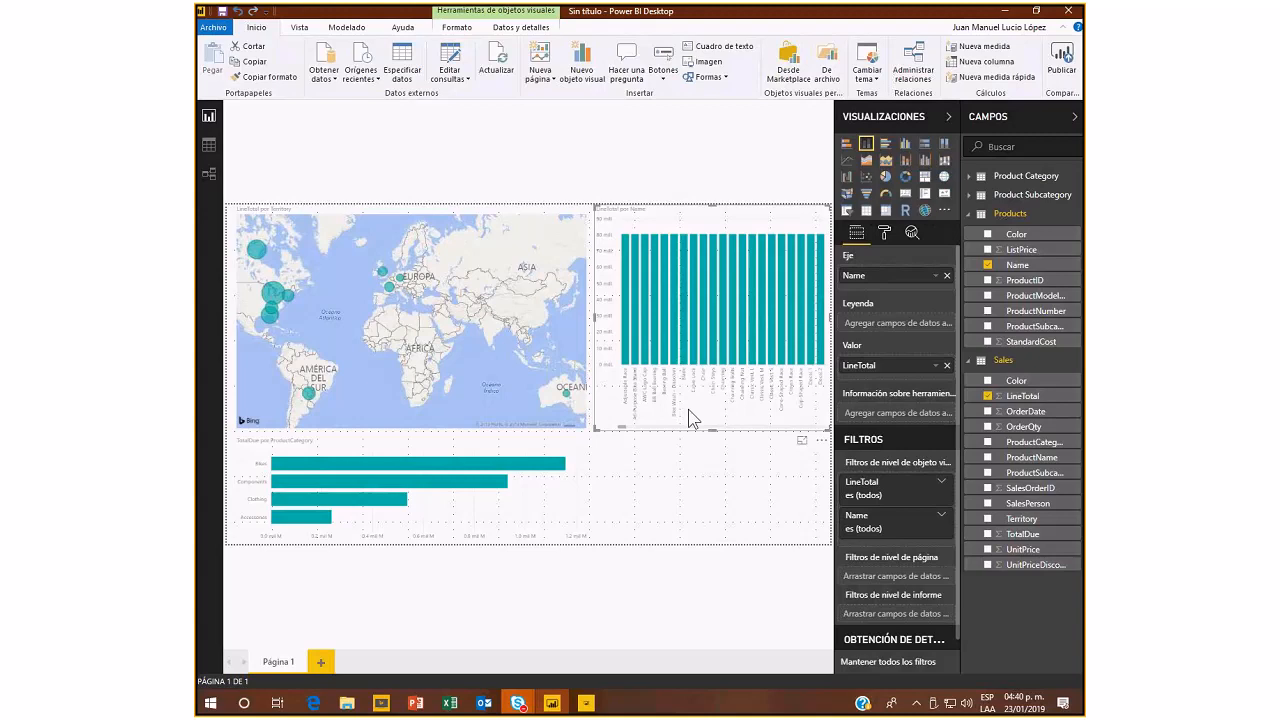
Add a pie chart of Sales LineTotal by Color from the Products table below the column chart.
{"action": "key", "text": "Escape"}
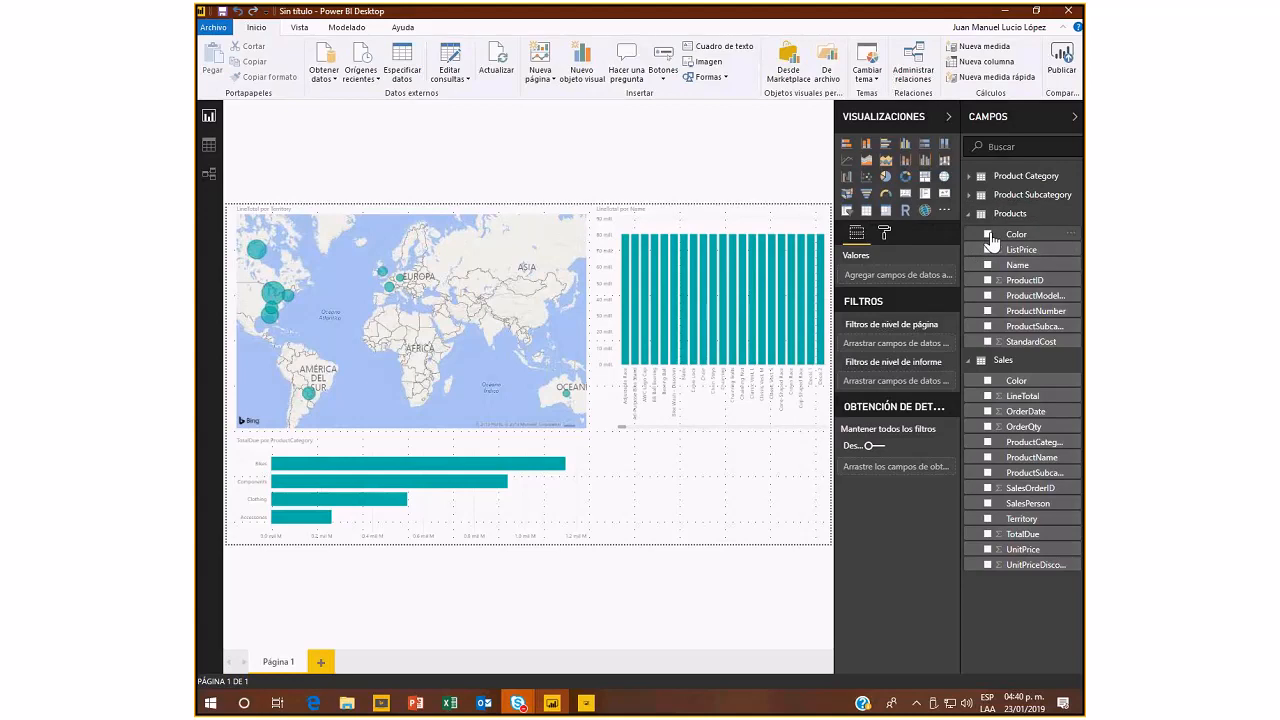
{"action": "left_click", "coordinate": [989, 236]}
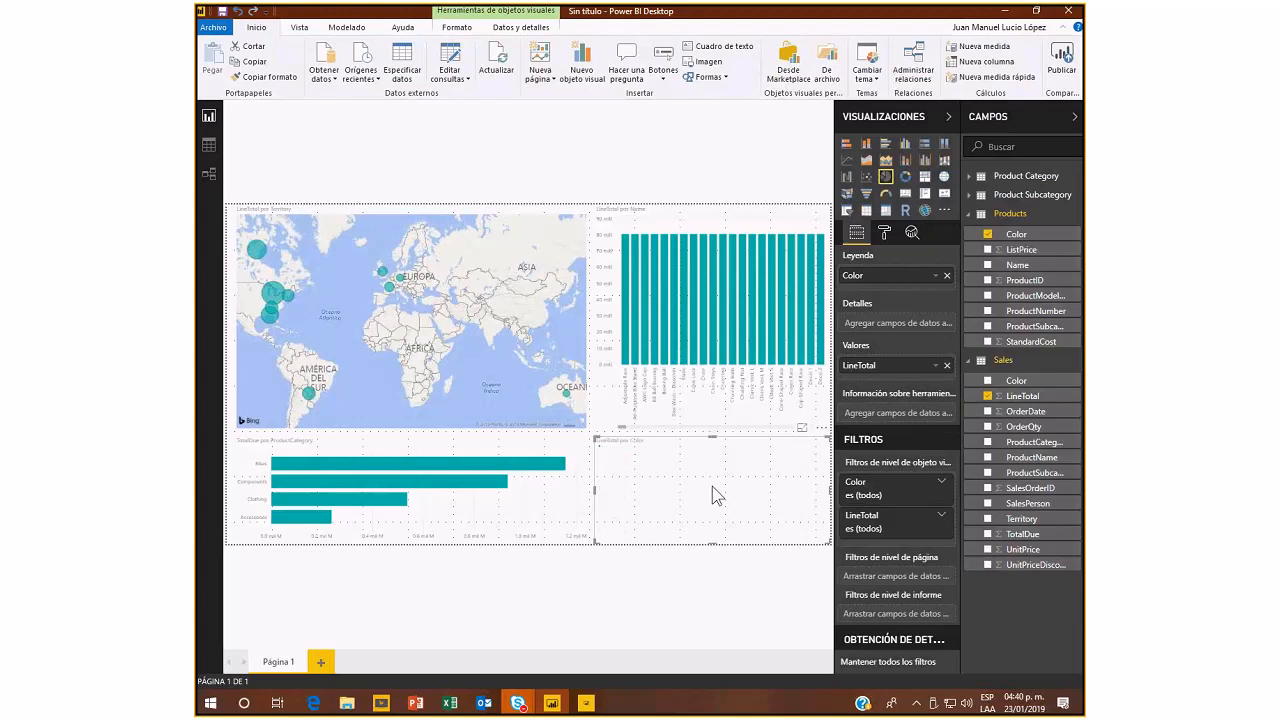
{"action": "left_click", "coordinate": [679, 591]}
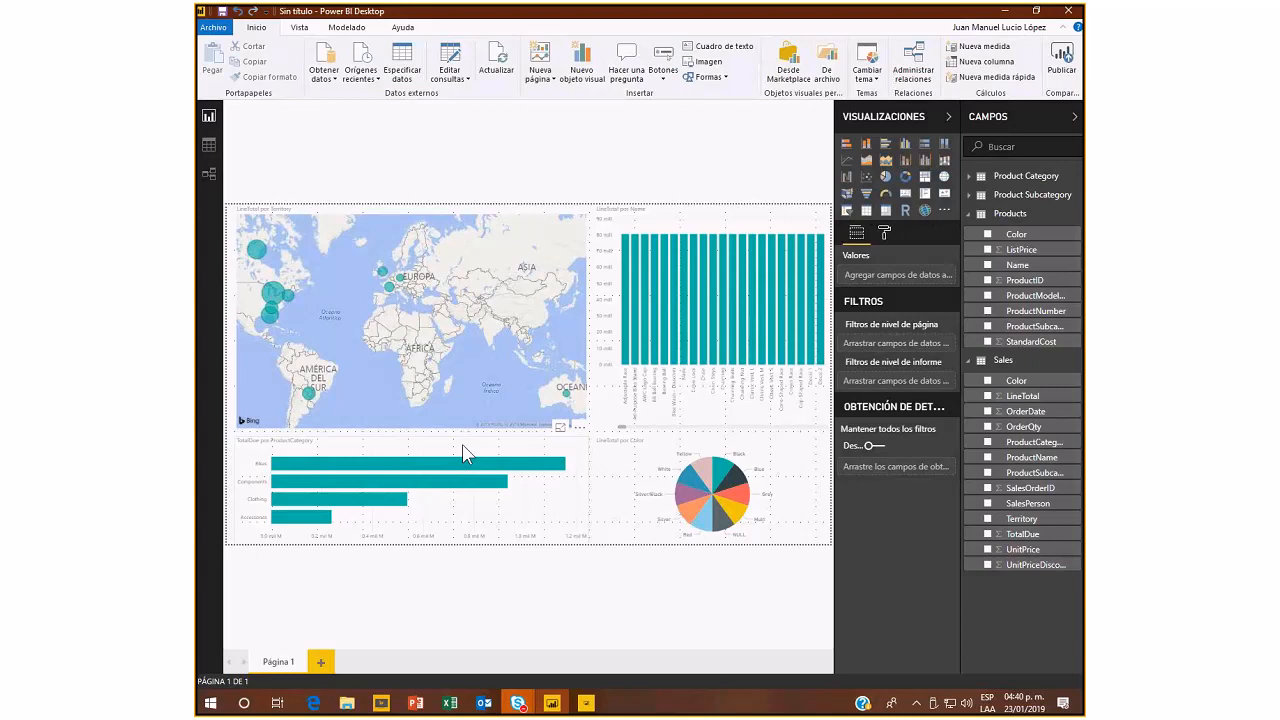
Add a second report page and create a doughnut chart of Sales LineTotal by Name from the Product Category table.
{"action": "left_click", "coordinate": [321, 664]}
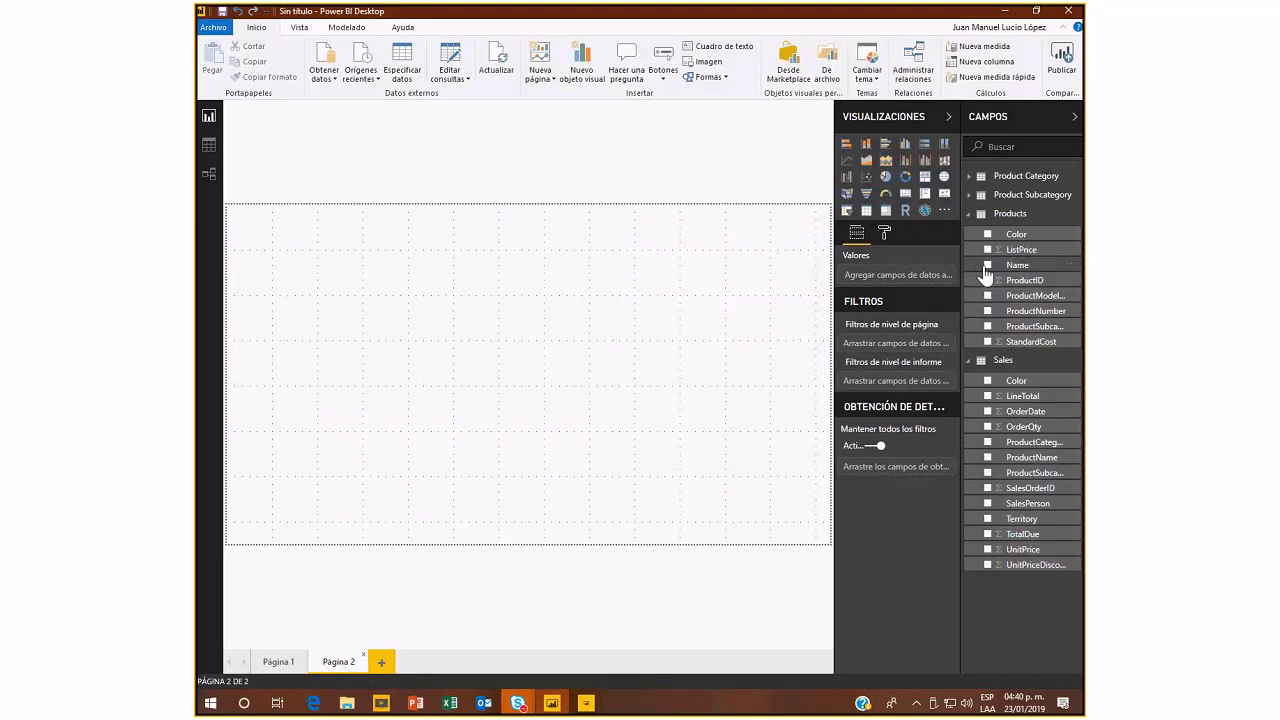
{"action": "left_click", "coordinate": [972, 180]}
{"action": "left_click", "coordinate": [988, 198]}
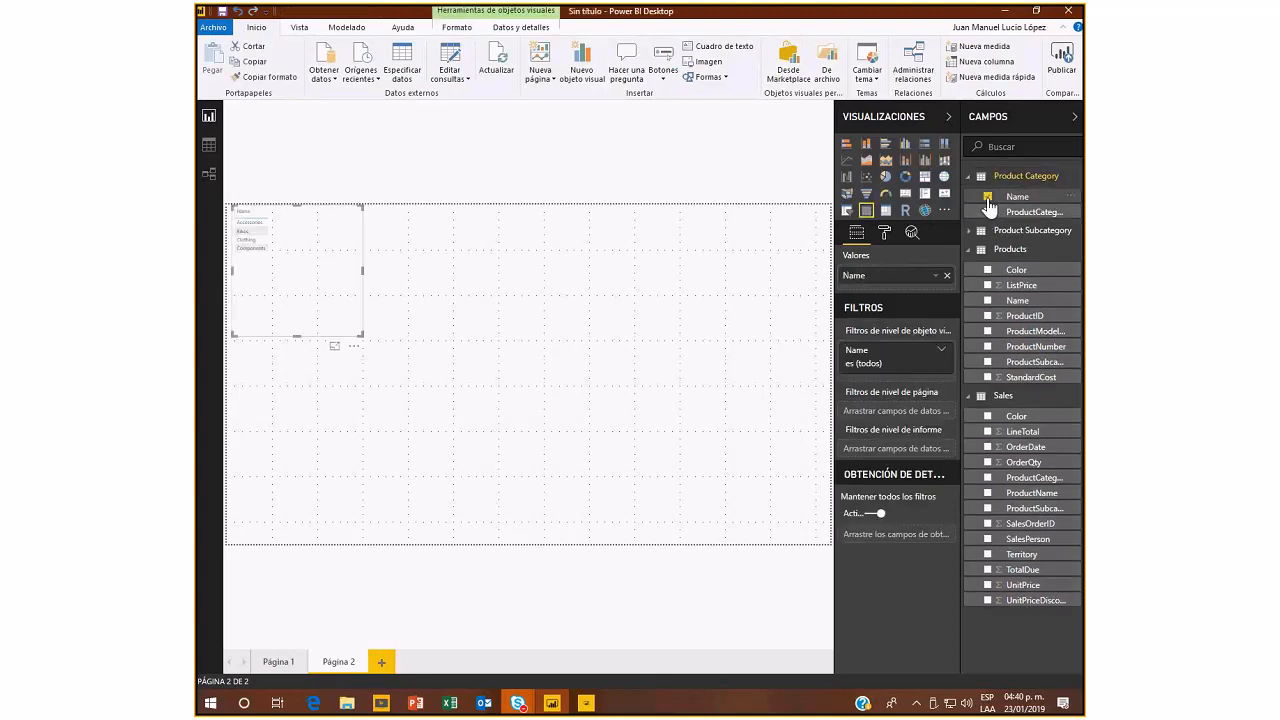
{"action": "left_click", "coordinate": [988, 434]}
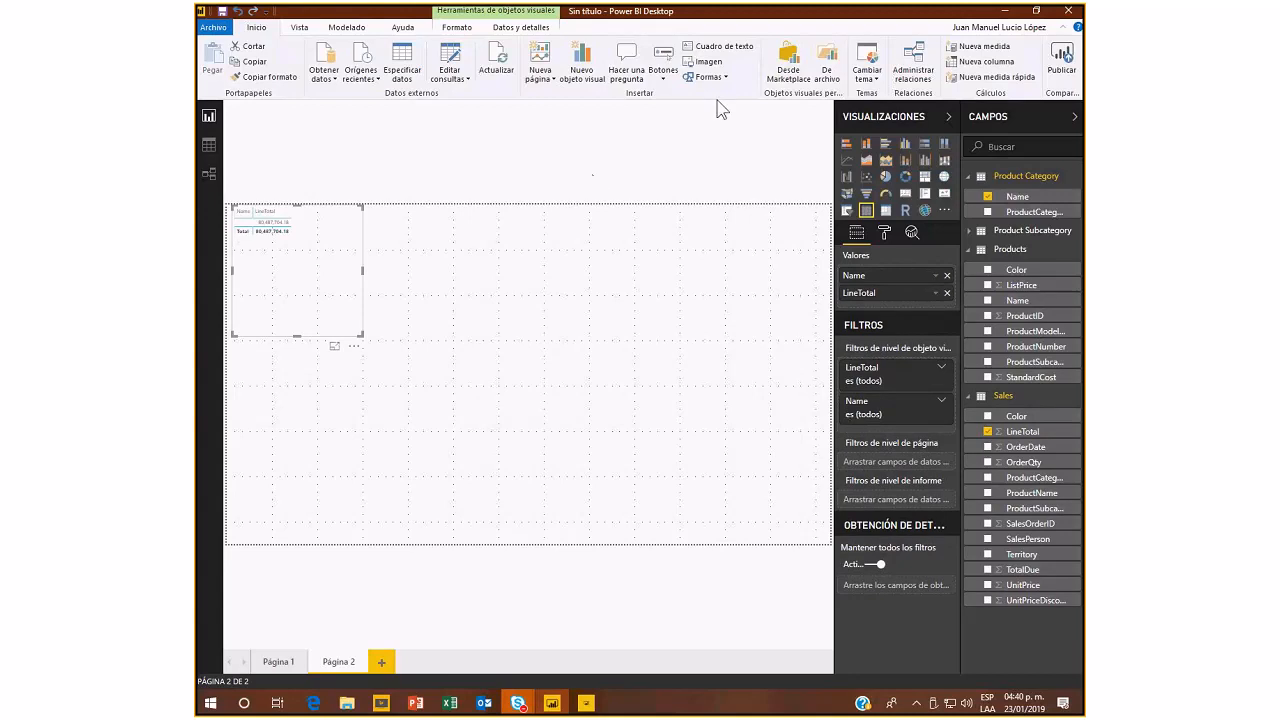
{"action": "left_click", "coordinate": [905, 180]}
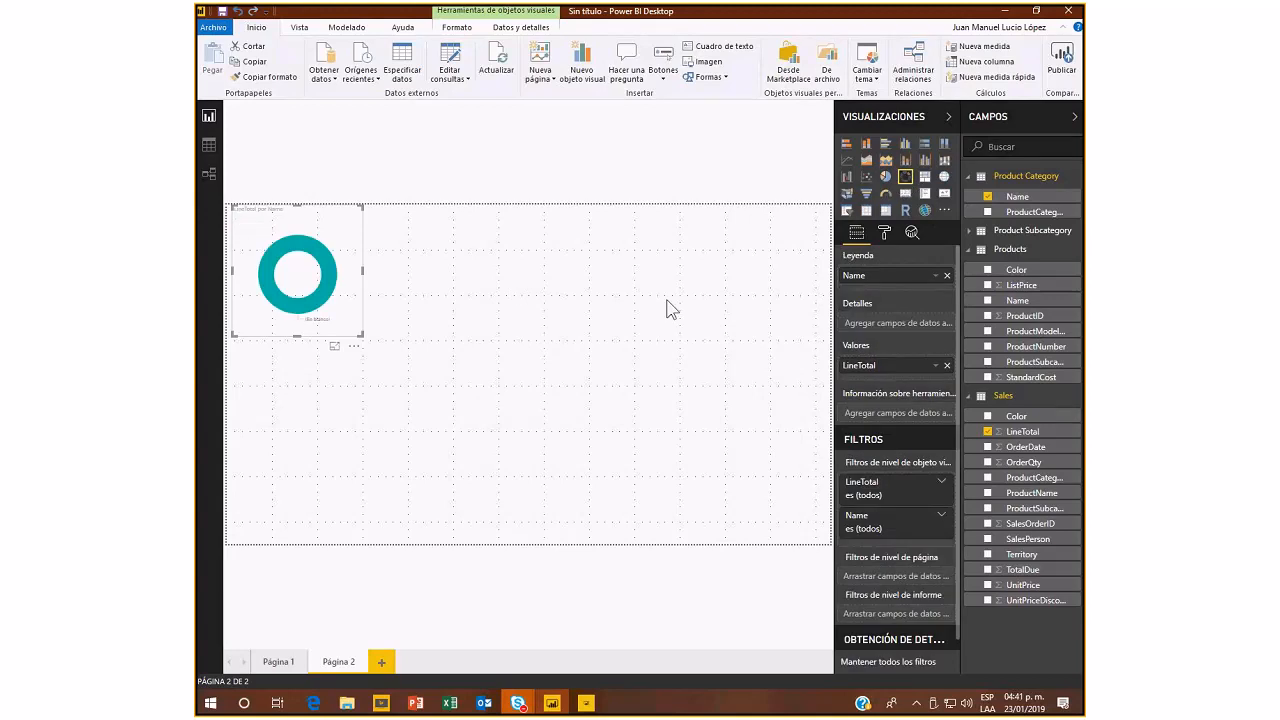
Replace the category Name in the doughnut chart's legend with Color from the Sales table.
{"action": "left_click", "coordinate": [987, 196]}
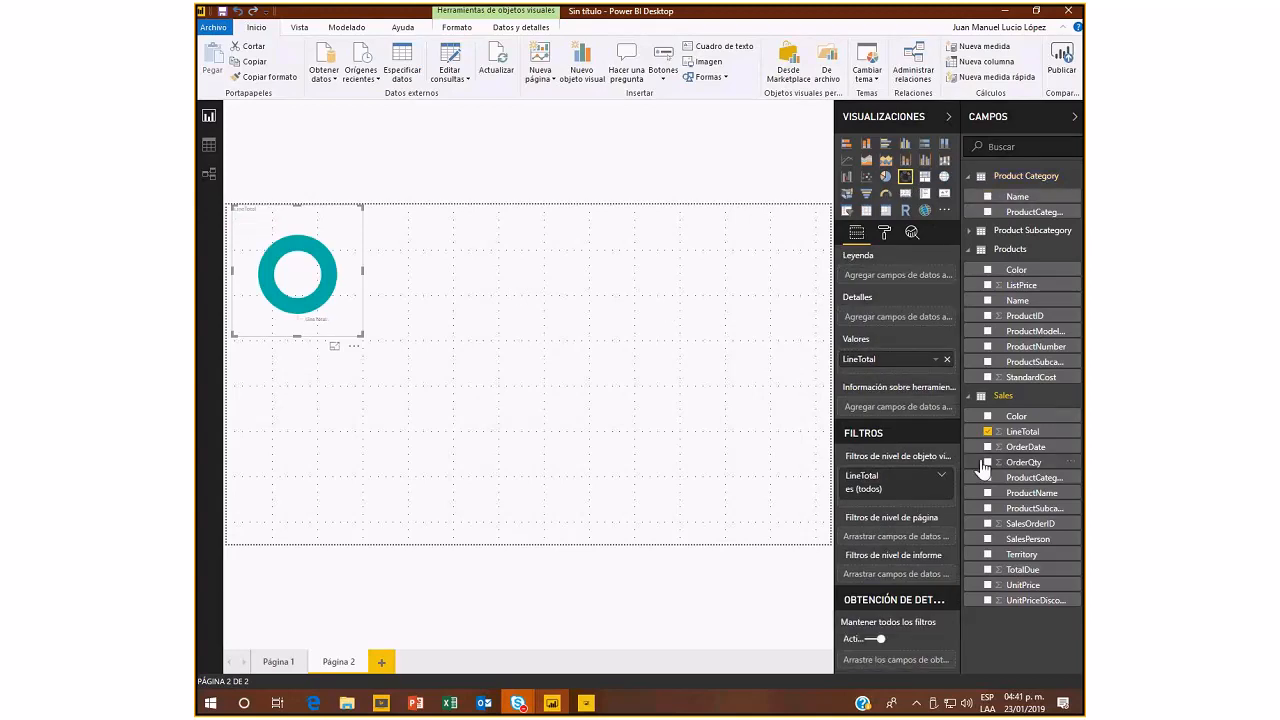
{"action": "left_click", "coordinate": [988, 416]}
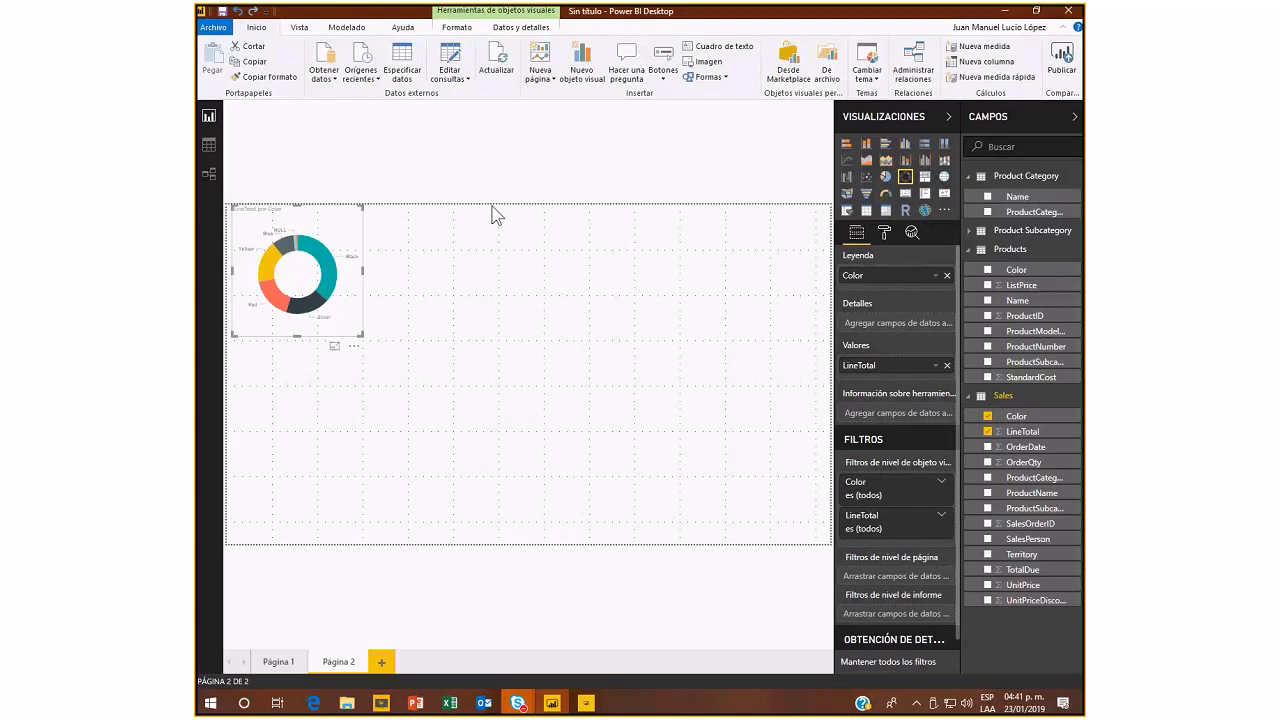
Add a pie chart of LineTotal by SalesPerson from the Sales table below the doughnut chart on Página 2.
{"action": "left_click", "coordinate": [290, 660]}
{"action": "left_click", "coordinate": [346, 664]}
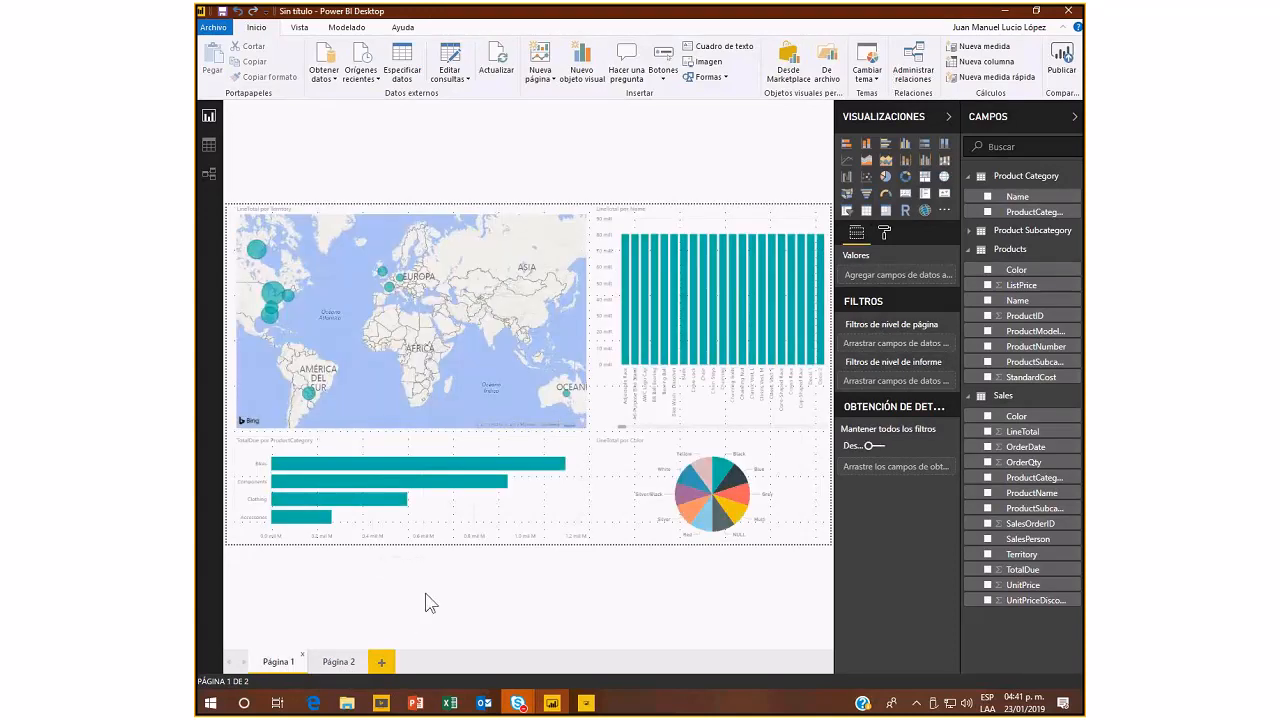
{"action": "left_click", "coordinate": [340, 662]}
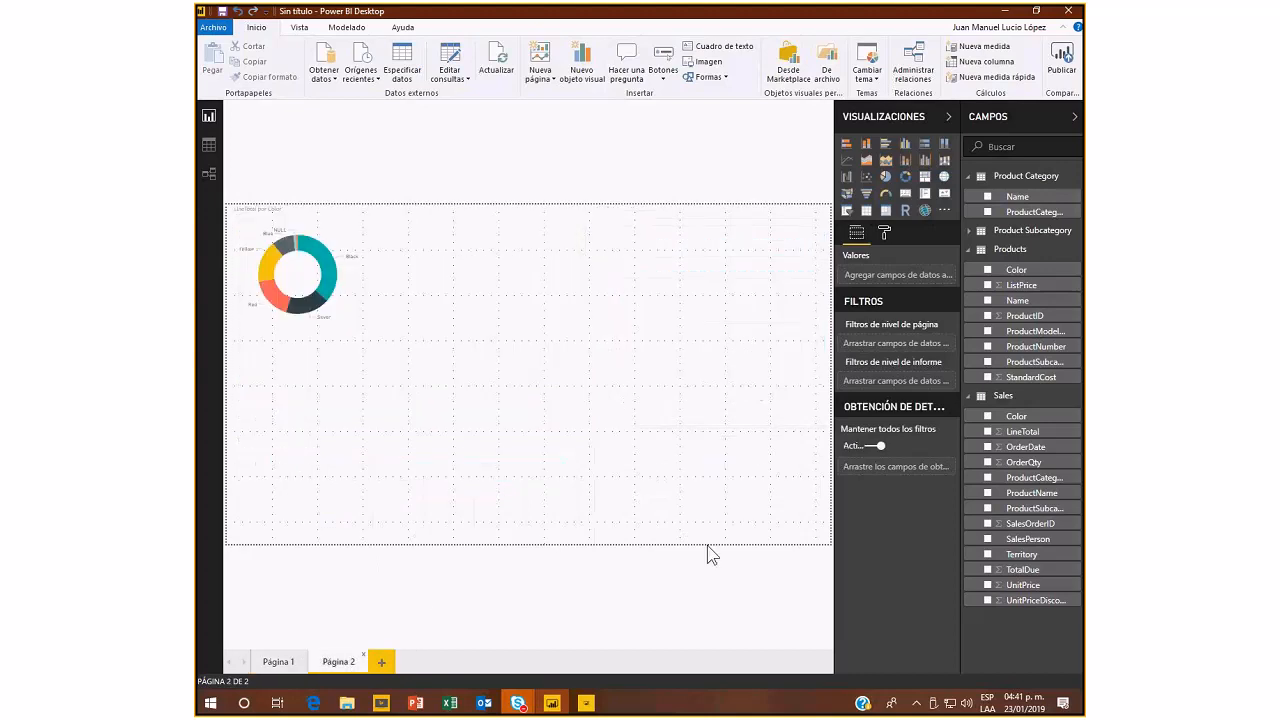
{"action": "left_click", "coordinate": [988, 540]}
{"action": "left_click", "coordinate": [988, 432]}
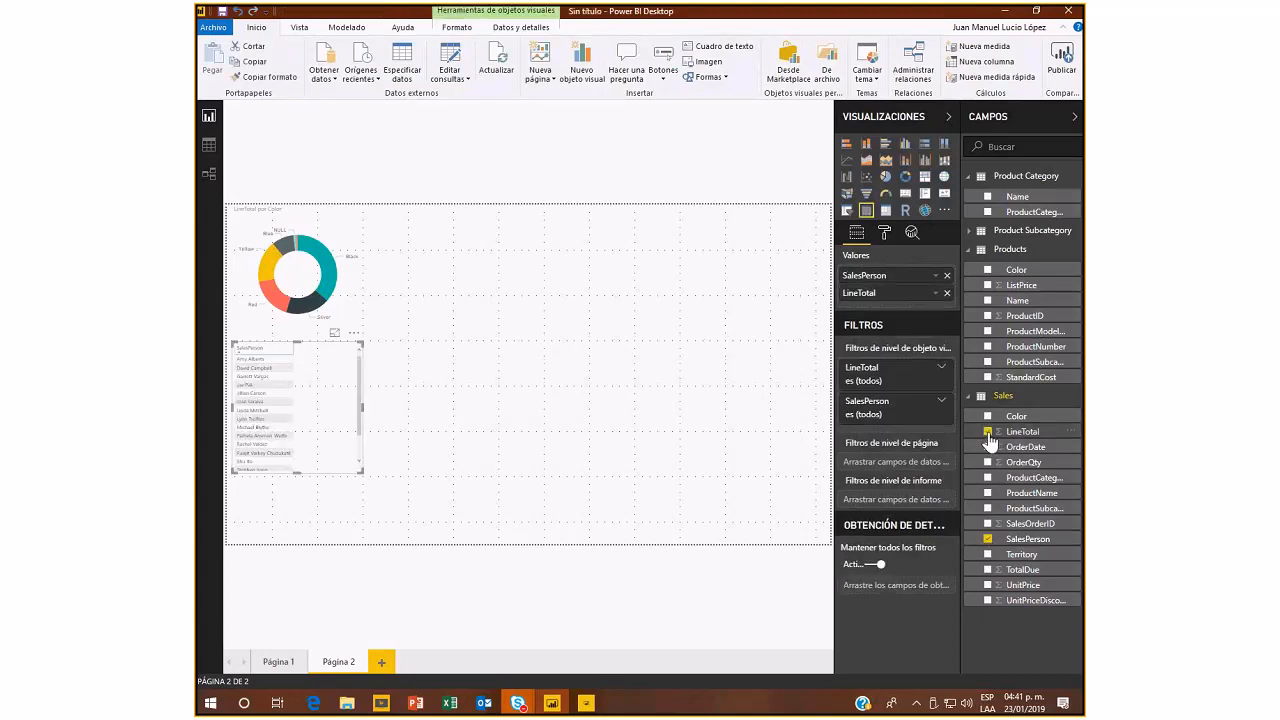
{"action": "left_click", "coordinate": [886, 177]}
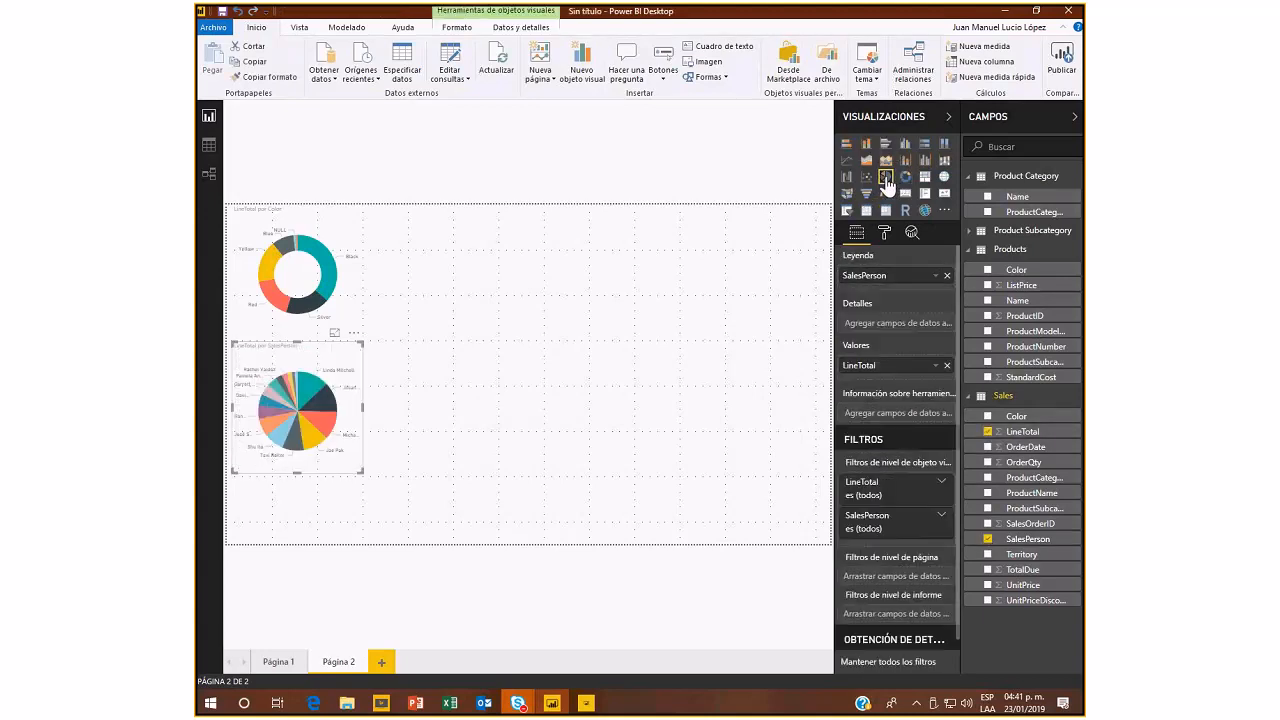
{"action": "left_click", "coordinate": [444, 332]}
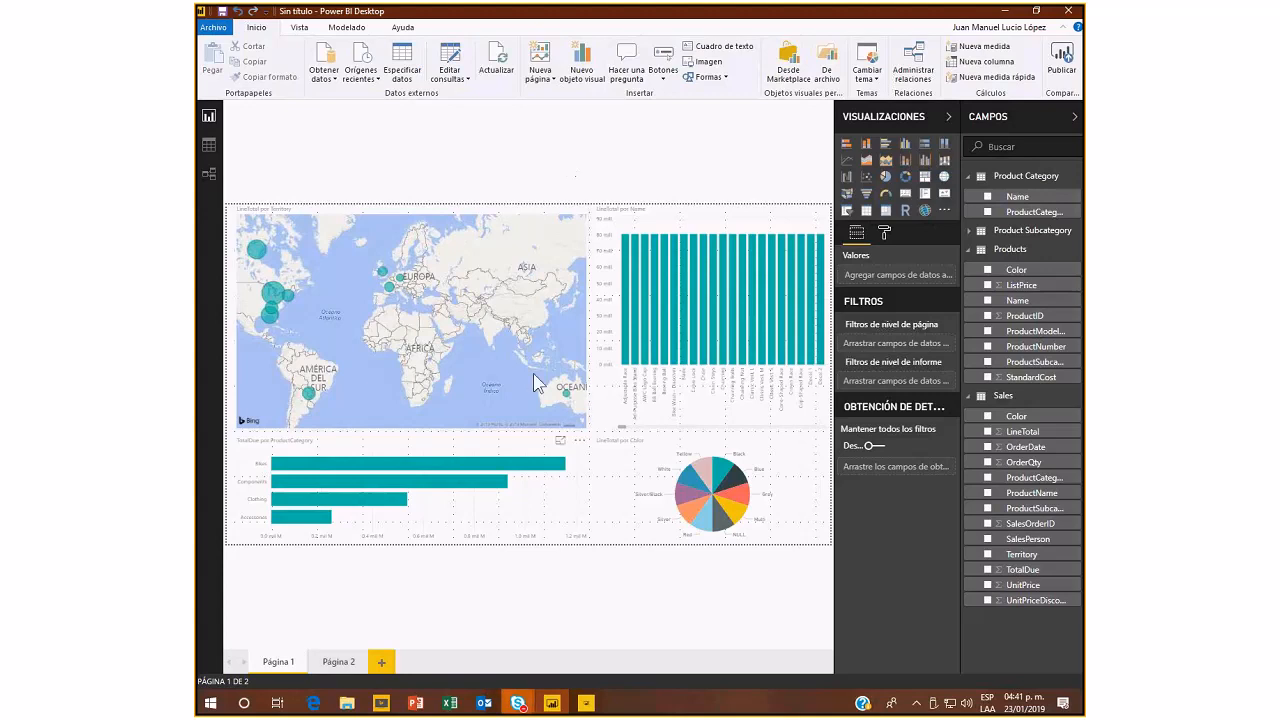
Try to publish the report to the Power BI service, saving it as Test in the Documents folder and dismissing the closing dialog.
{"action": "left_click", "coordinate": [1057, 68]}
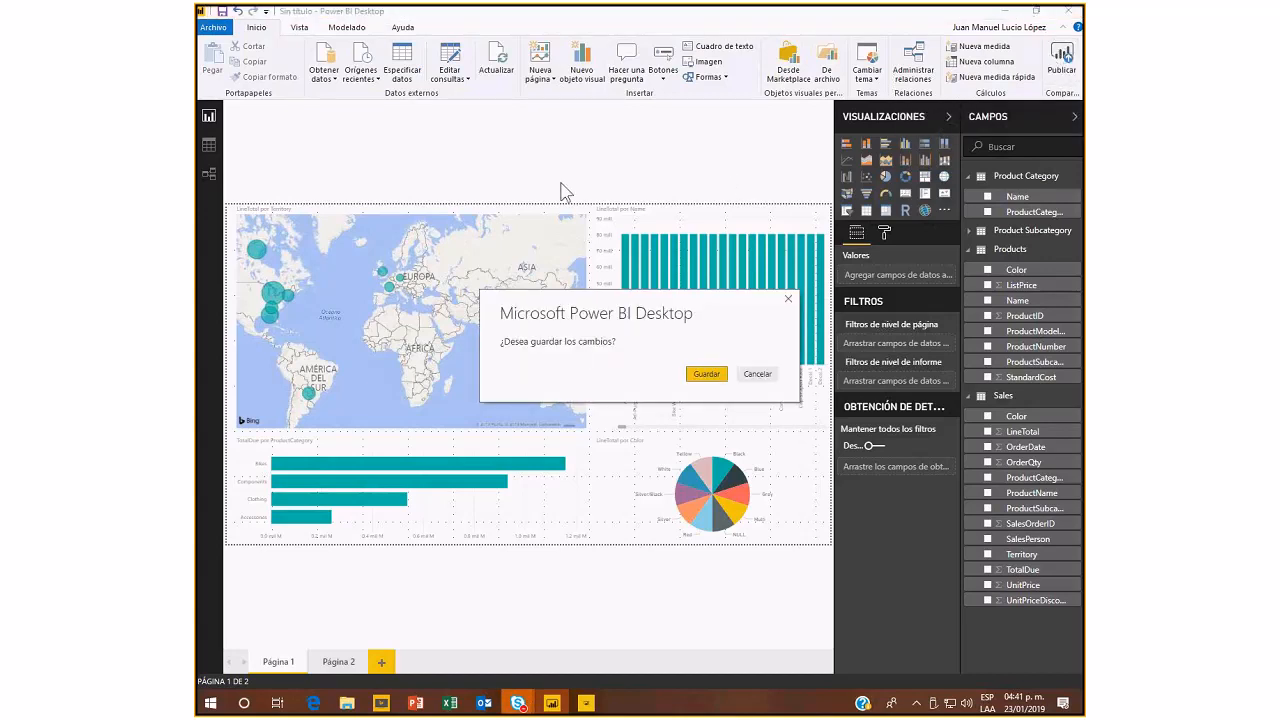
{"action": "left_click", "coordinate": [706, 374]}
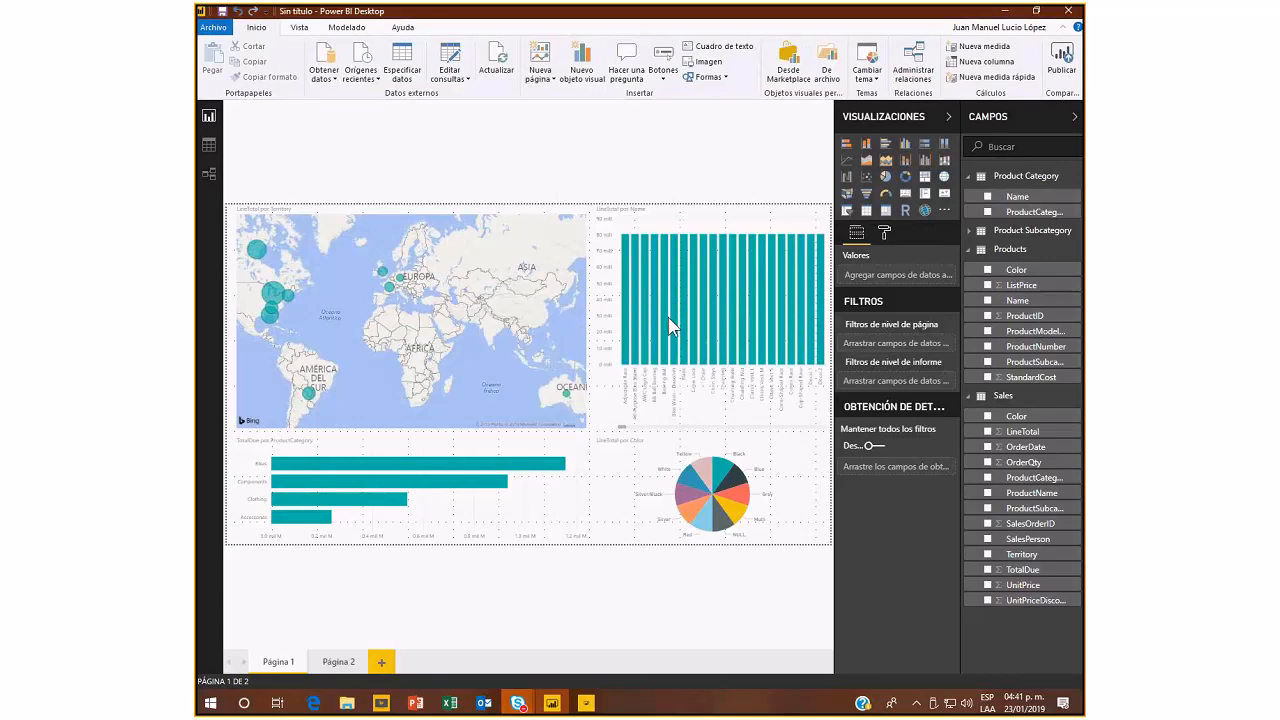
{"action": "scroll", "coordinate": [303, 118], "scroll_direction": "up", "scroll_amount": 2}
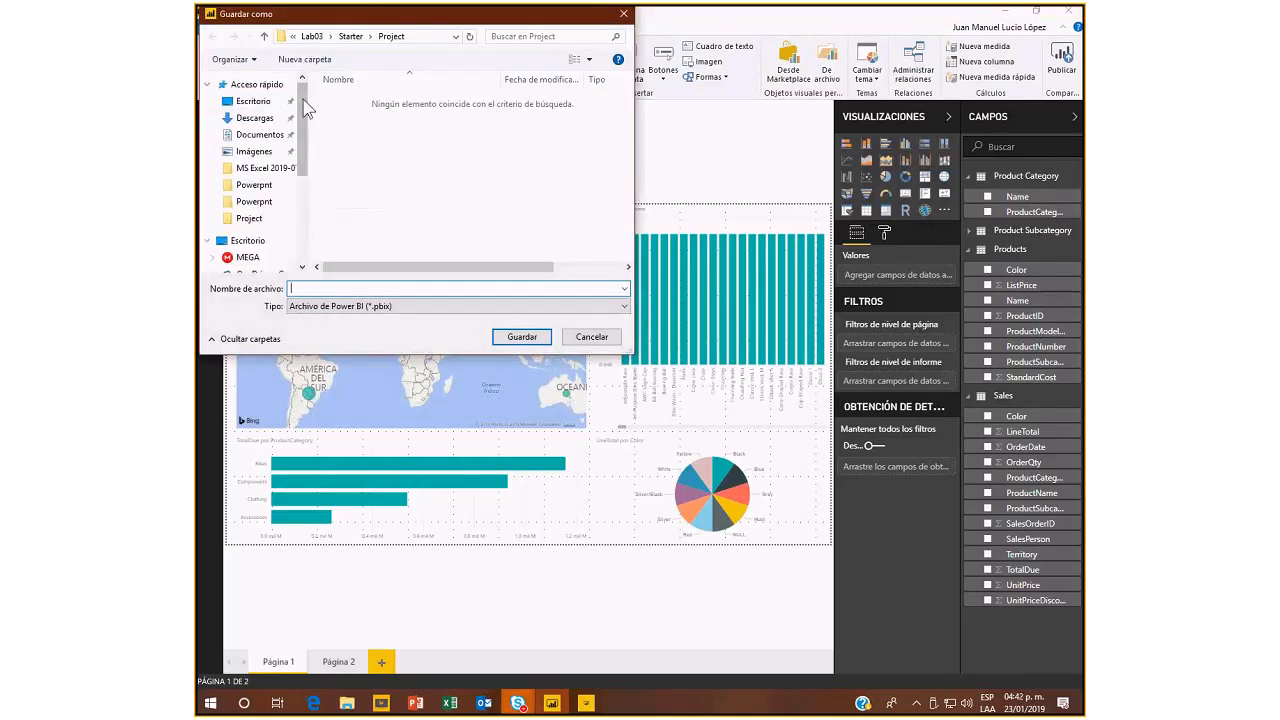
{"action": "left_click", "coordinate": [260, 134]}
{"action": "left_click", "coordinate": [362, 287]}
{"action": "type", "text": "T"}
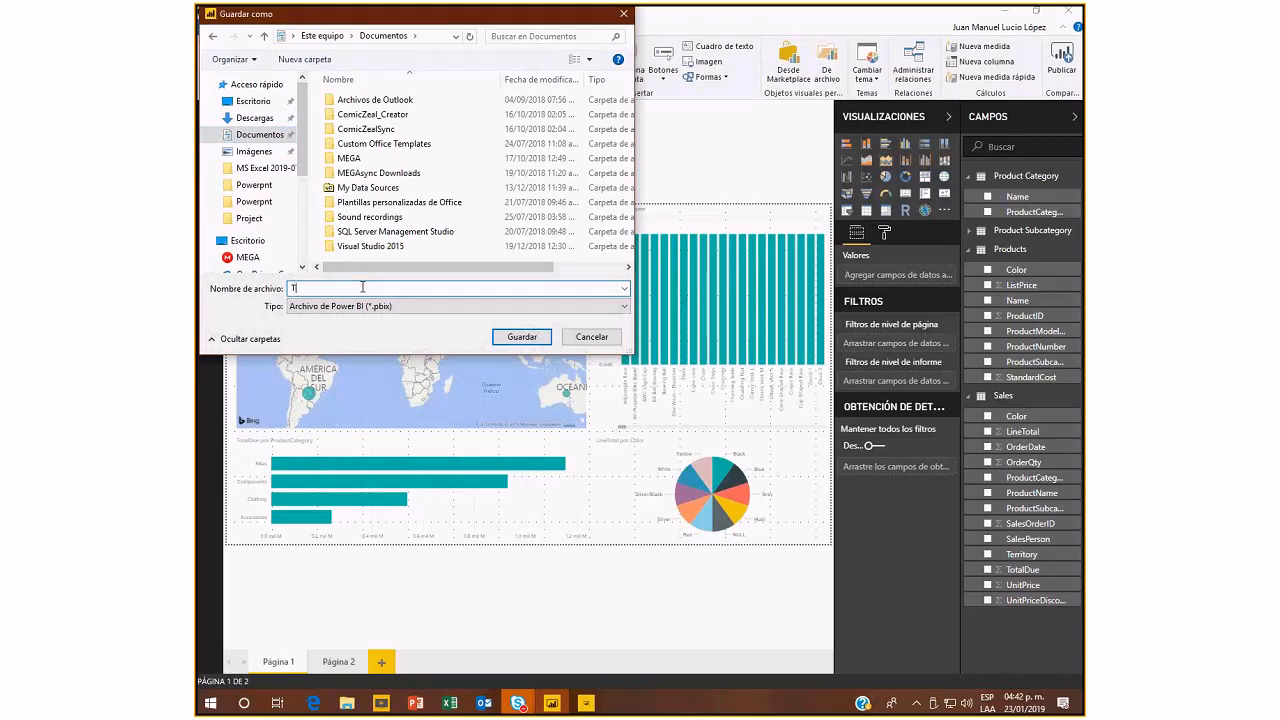
{"action": "left_click", "coordinate": [540, 340]}
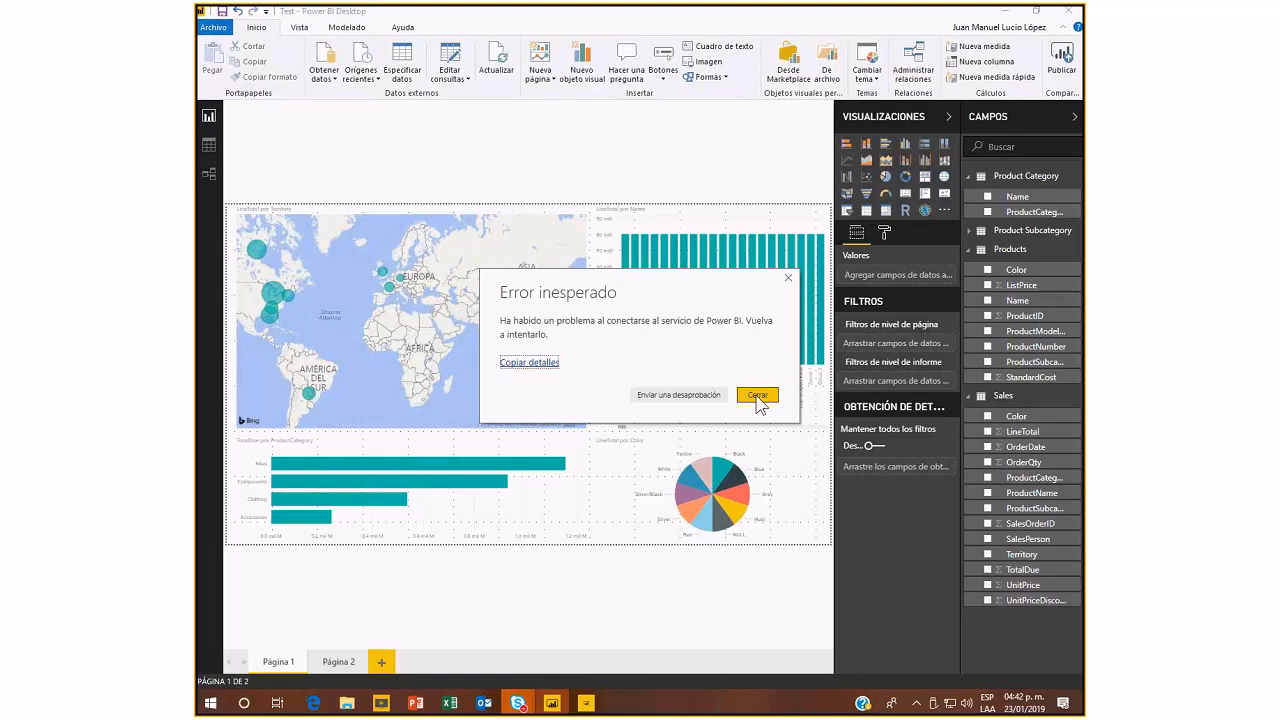
{"action": "left_click", "coordinate": [757, 394]}
{"action": "left_click", "coordinate": [757, 395]}
{"action": "left_click", "coordinate": [788, 279]}
Switch to the Power BI service in the browser and open the Adventure Works Data M3 dataset from Mi área de trabajo.
{"action": "mouse_move", "coordinate": [537, 711]}
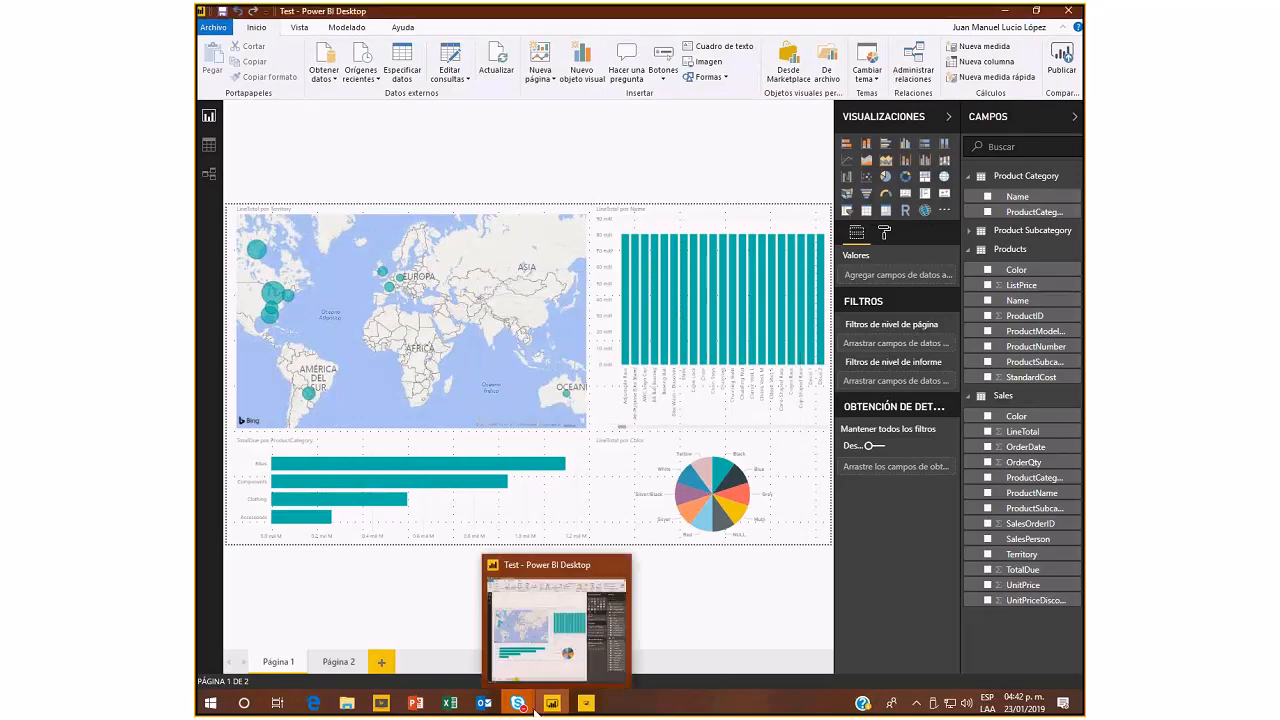
{"action": "left_click", "coordinate": [313, 703]}
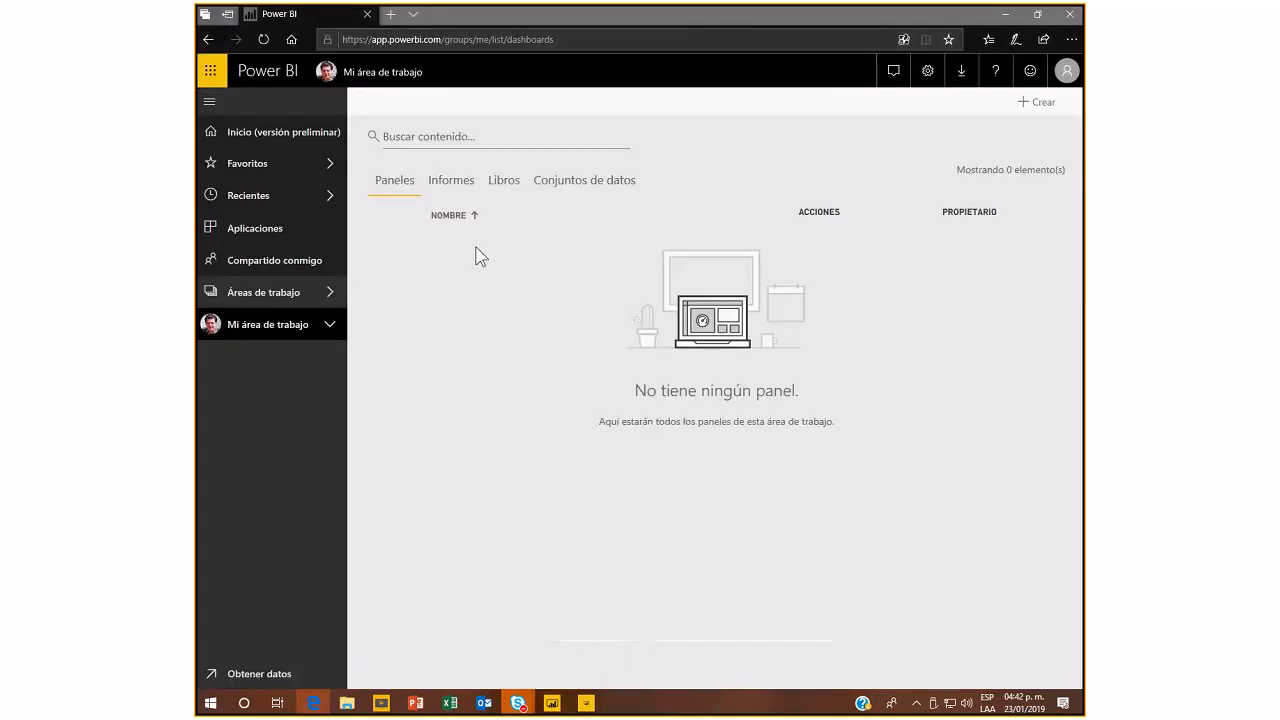
{"action": "left_click", "coordinate": [329, 325]}
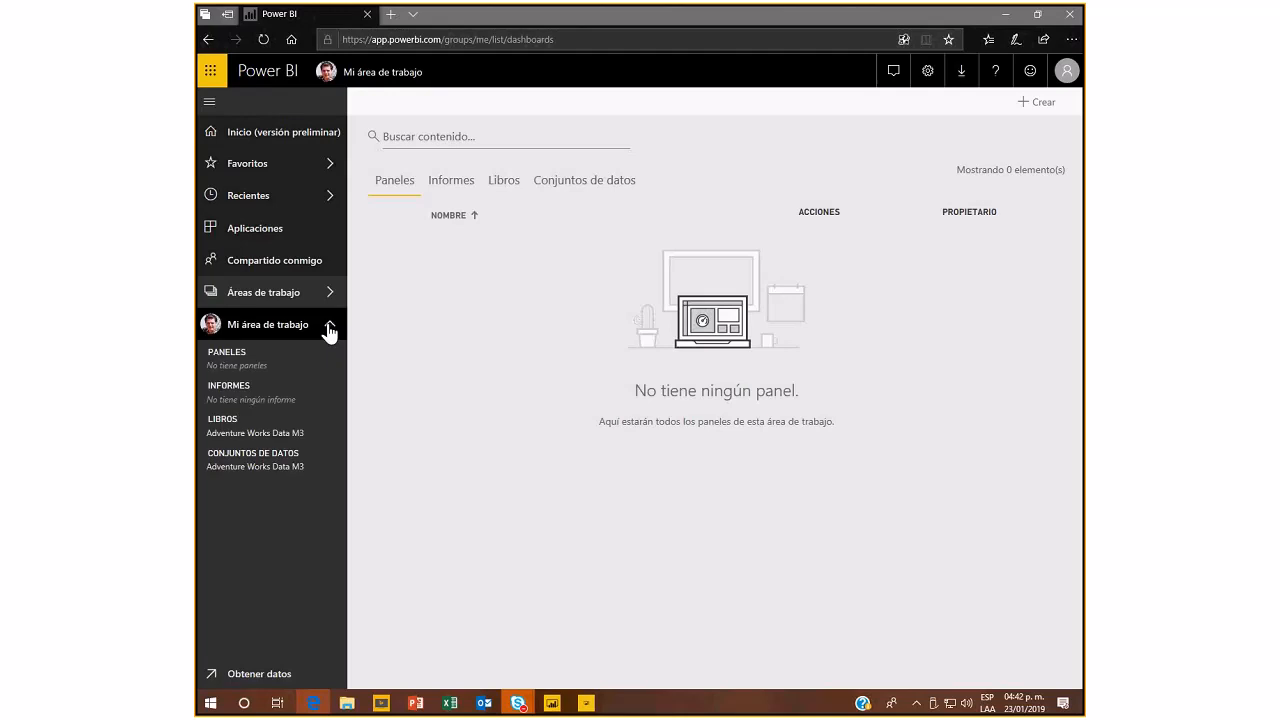
{"action": "left_click", "coordinate": [266, 474]}
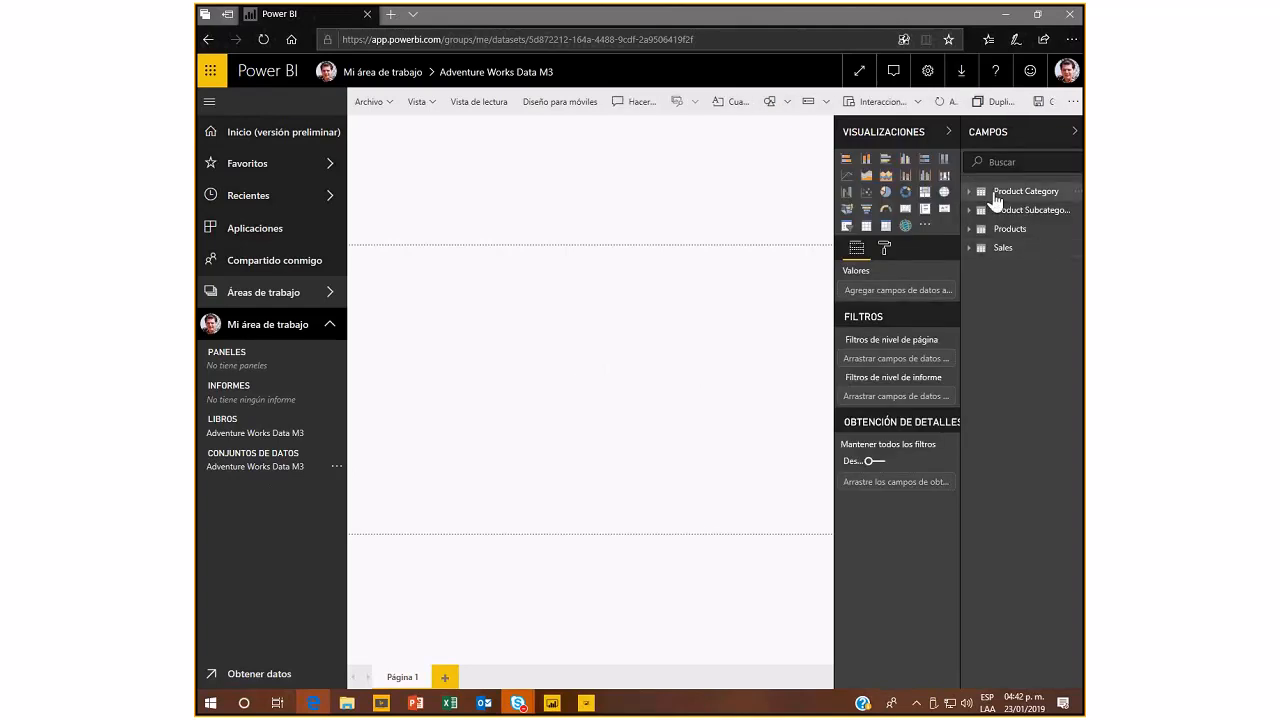
Switch between Power BI Desktop and the online workspace to compare the desktop report and its views with the online dataset editor.
{"action": "left_click", "coordinate": [553, 704]}
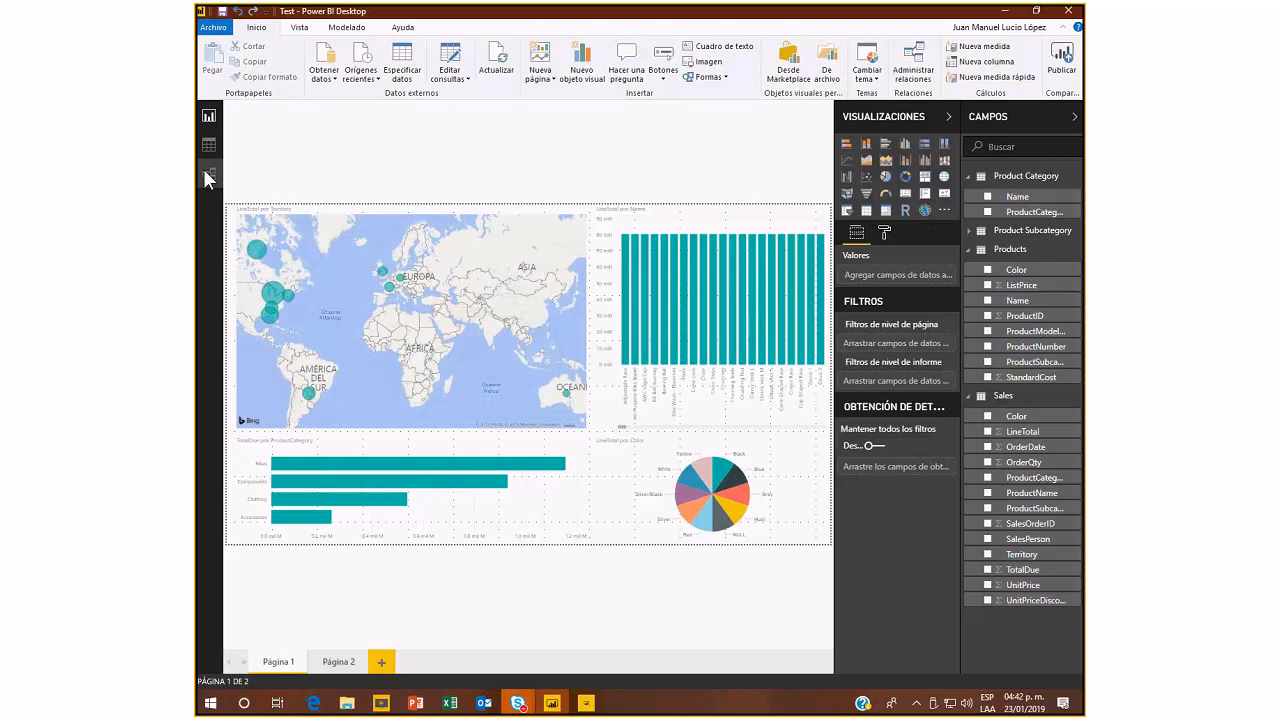
{"action": "left_click", "coordinate": [209, 145]}
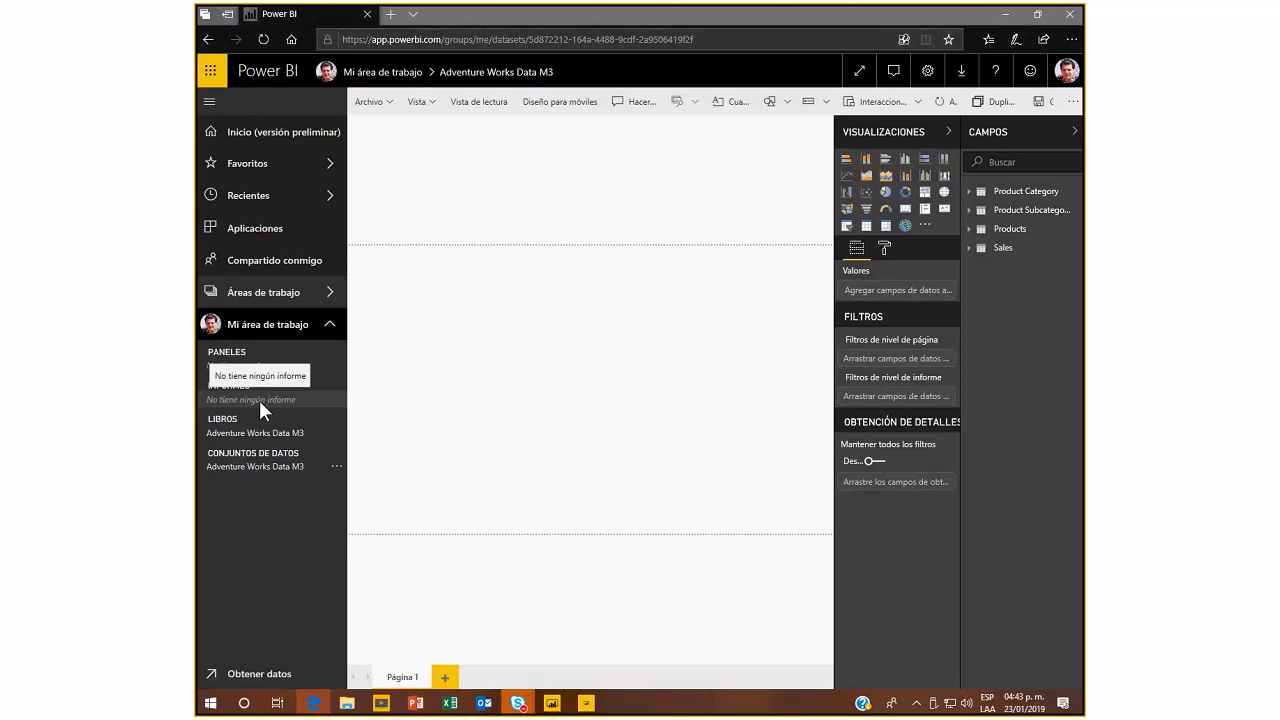
{"action": "left_click", "coordinate": [552, 703]}
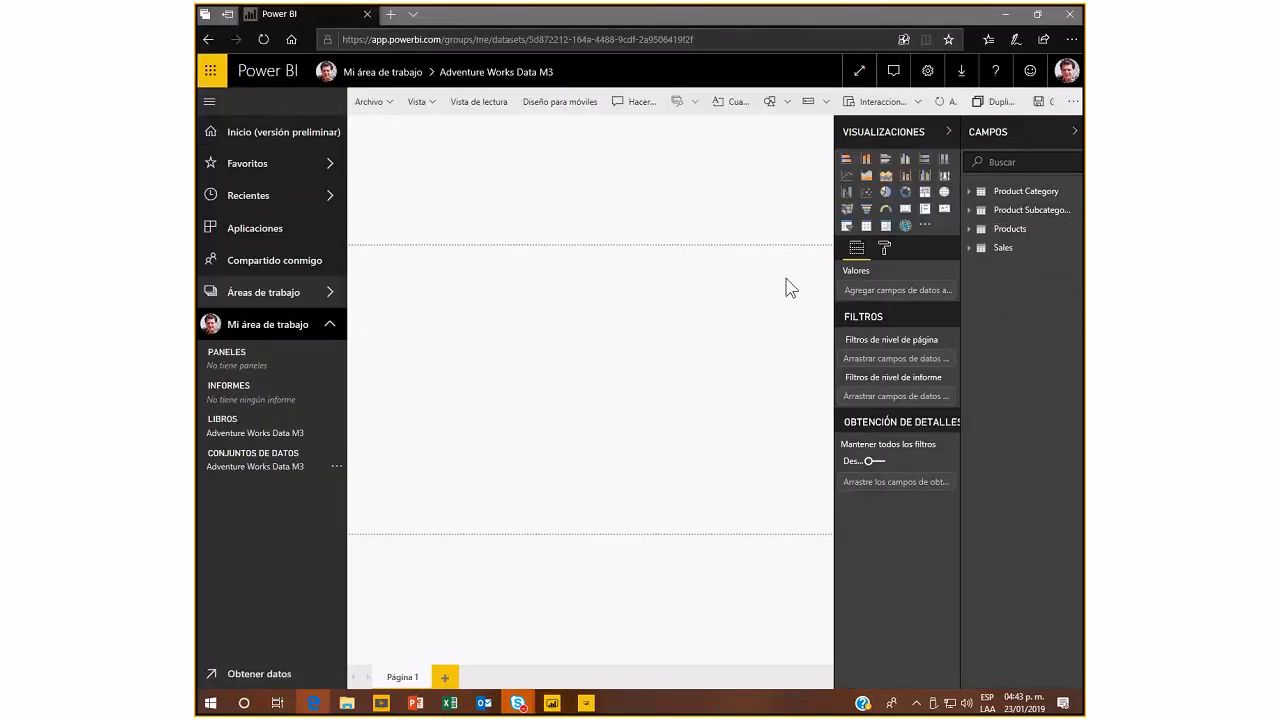
Add a map of LineTotal by Territory from the Sales table, with Territory as the location instead of the legend, and enlarge it.
{"action": "left_click", "coordinate": [967, 248]}
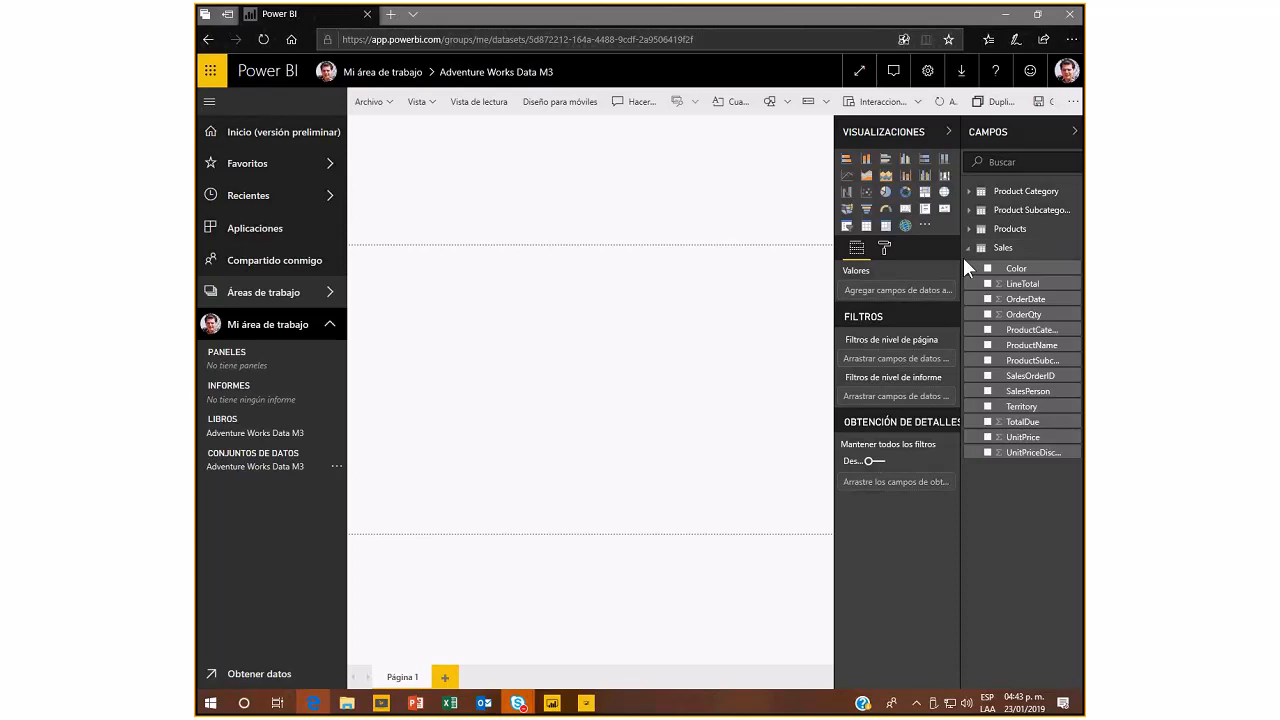
{"action": "left_click", "coordinate": [988, 407]}
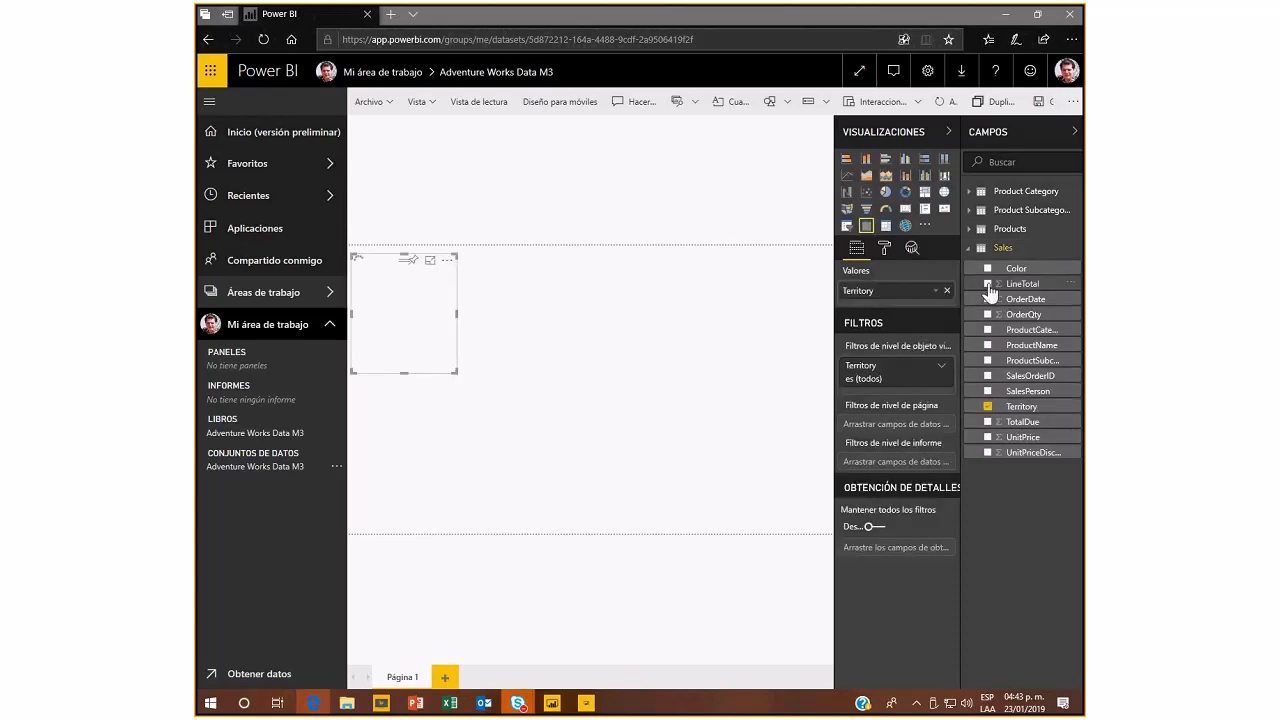
{"action": "left_click", "coordinate": [988, 284]}
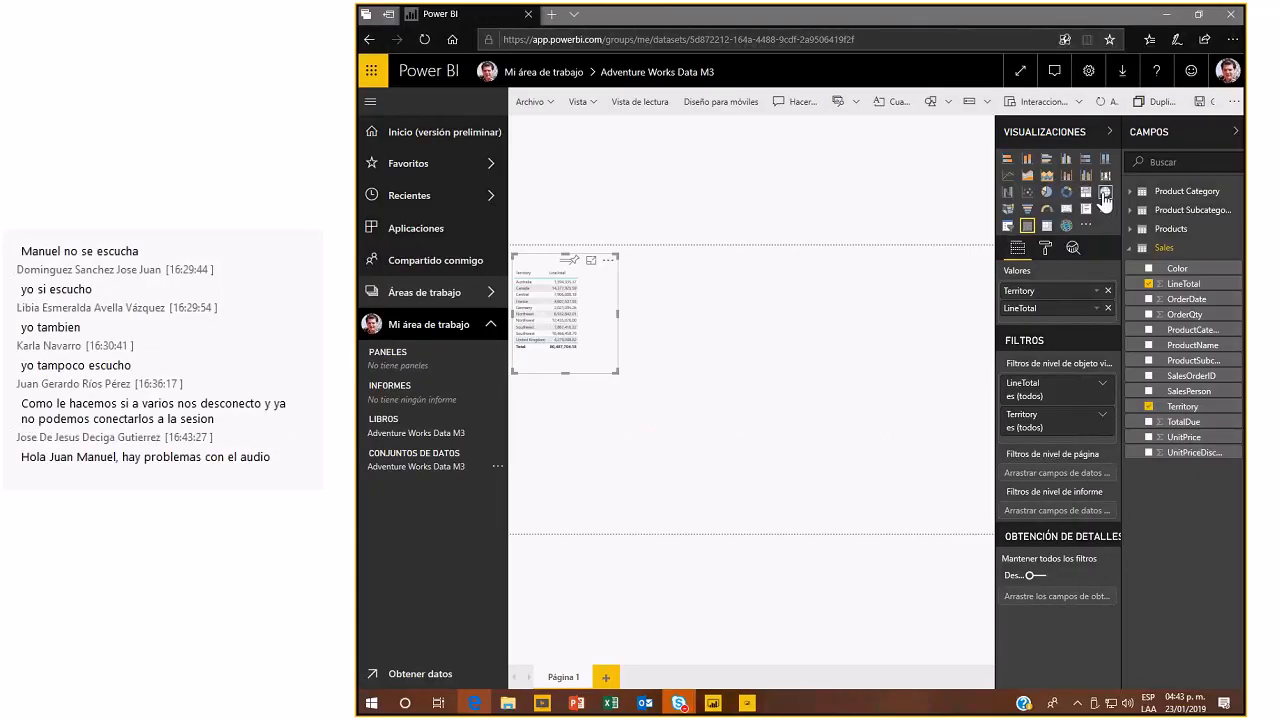
{"action": "left_click", "coordinate": [1105, 193]}
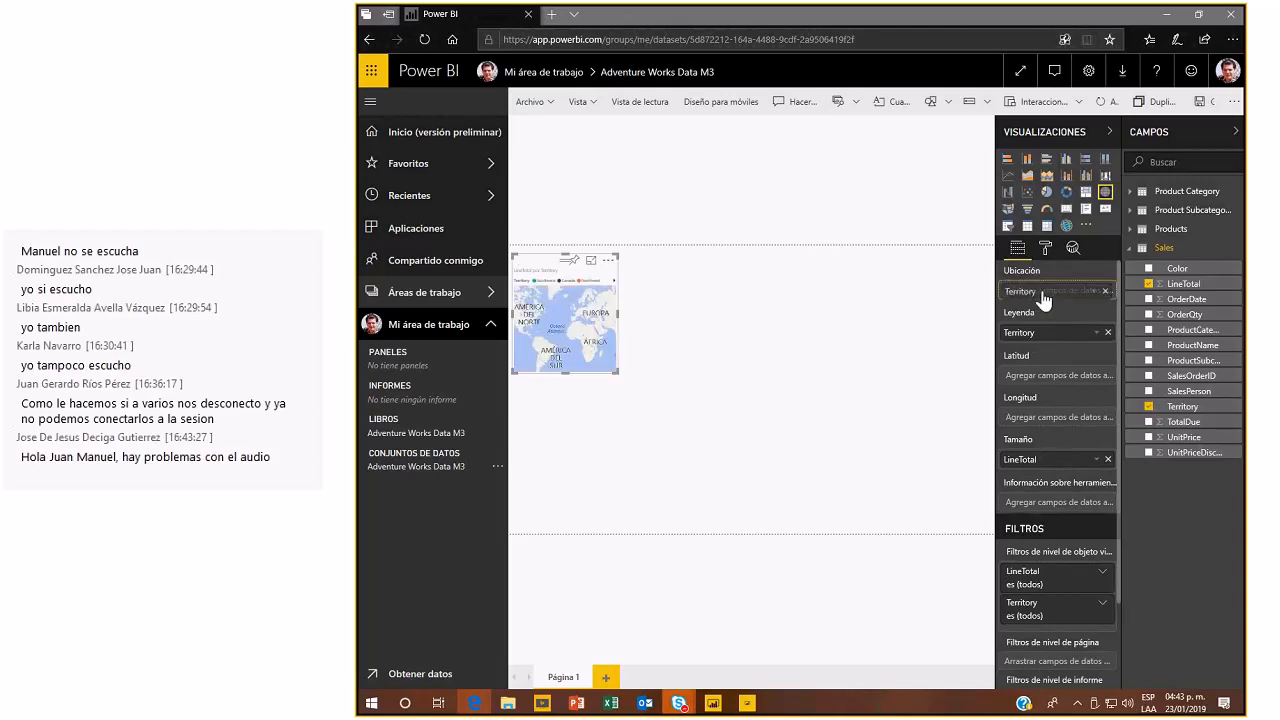
{"action": "left_click_drag", "start_coordinate": [1000, 289], "coordinate": [1000, 289]}
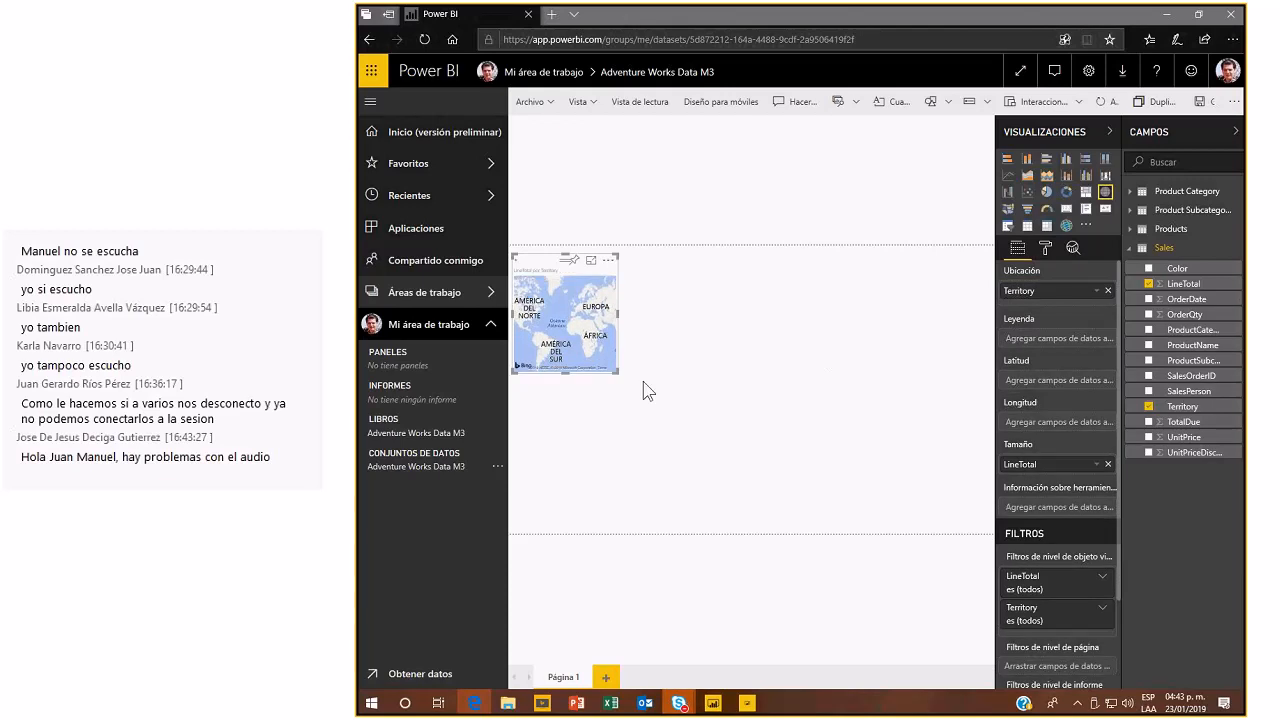
{"action": "left_click_drag", "start_coordinate": [617, 371], "coordinate": [781, 408]}
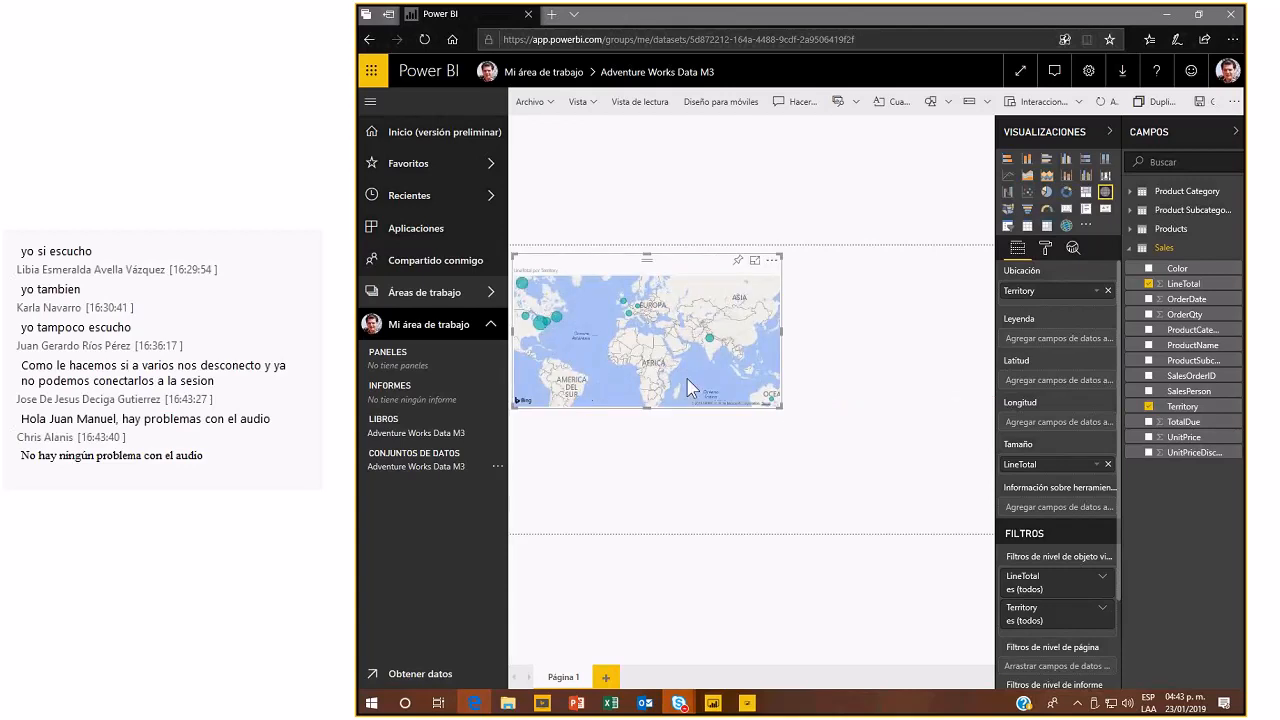
Add a stacked bar chart of TotalDue by ProductCategory from the Sales table below the map, following the Power BI Desktop report.
{"action": "key", "text": "alt+Tab"}
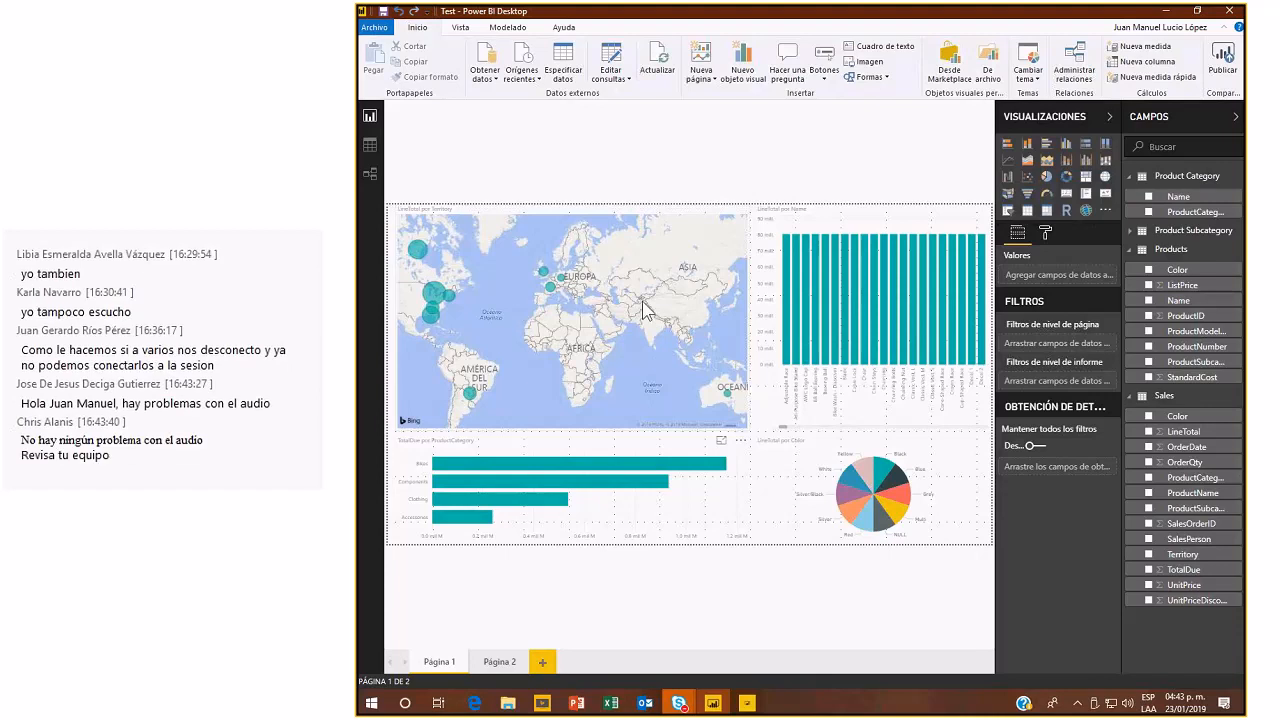
{"action": "key", "text": "alt+Tab"}
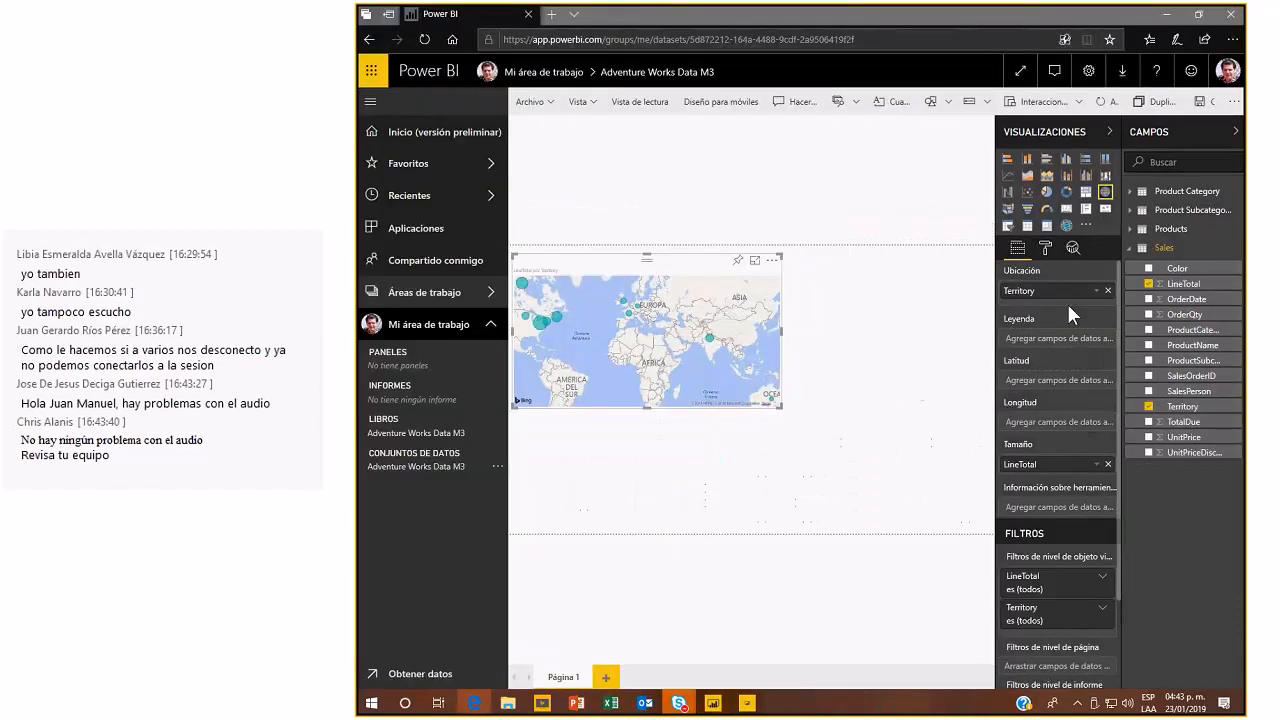
{"action": "left_click", "coordinate": [820, 366]}
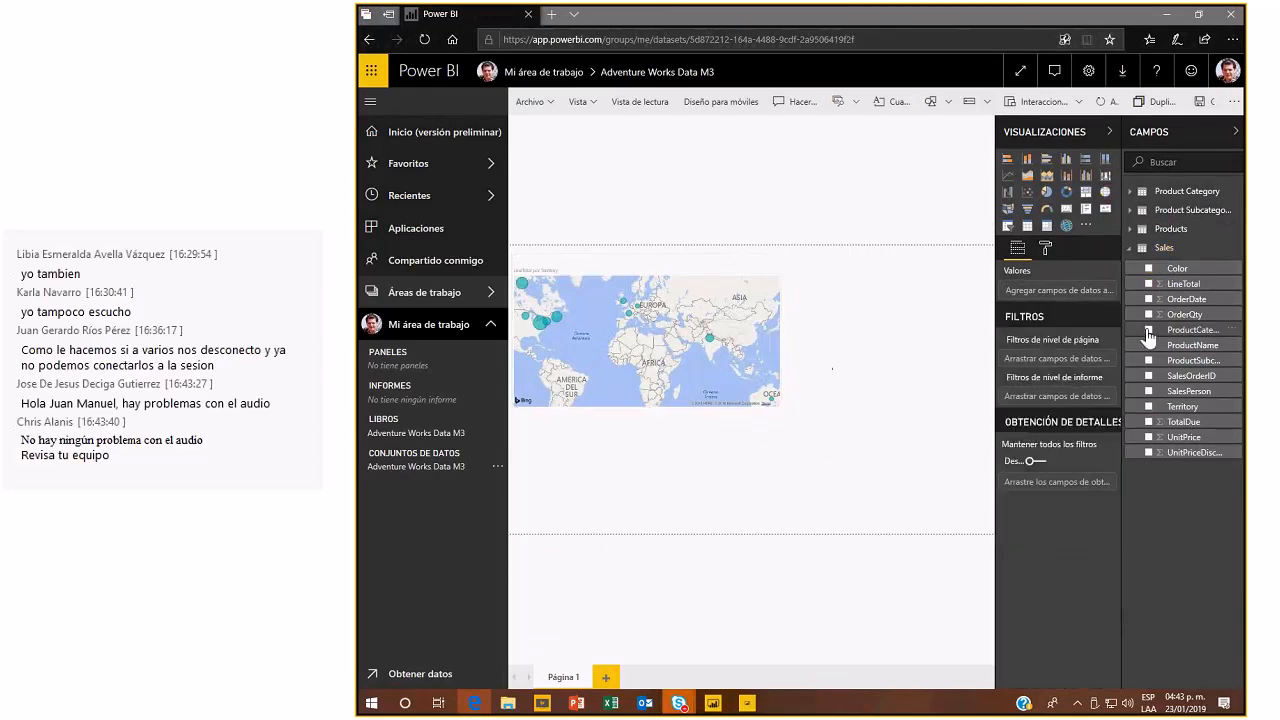
{"action": "key", "text": "alt+Tab"}
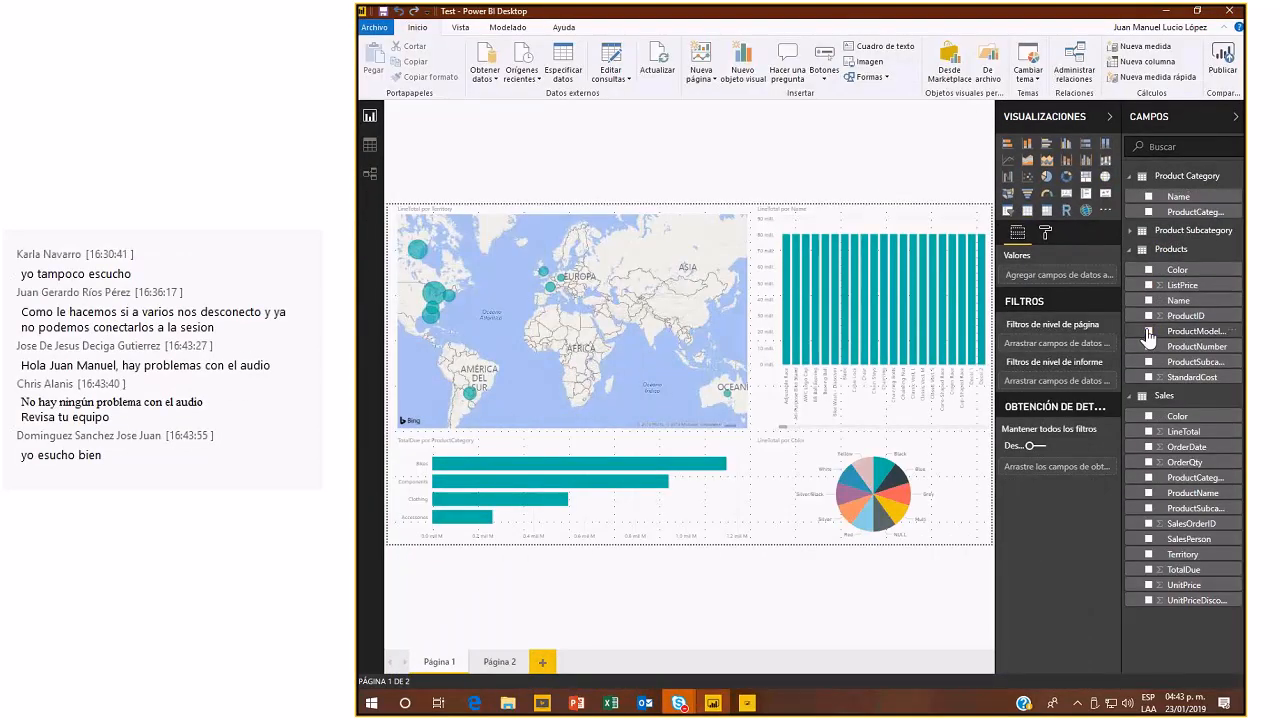
{"action": "key", "text": "alt+Tab"}
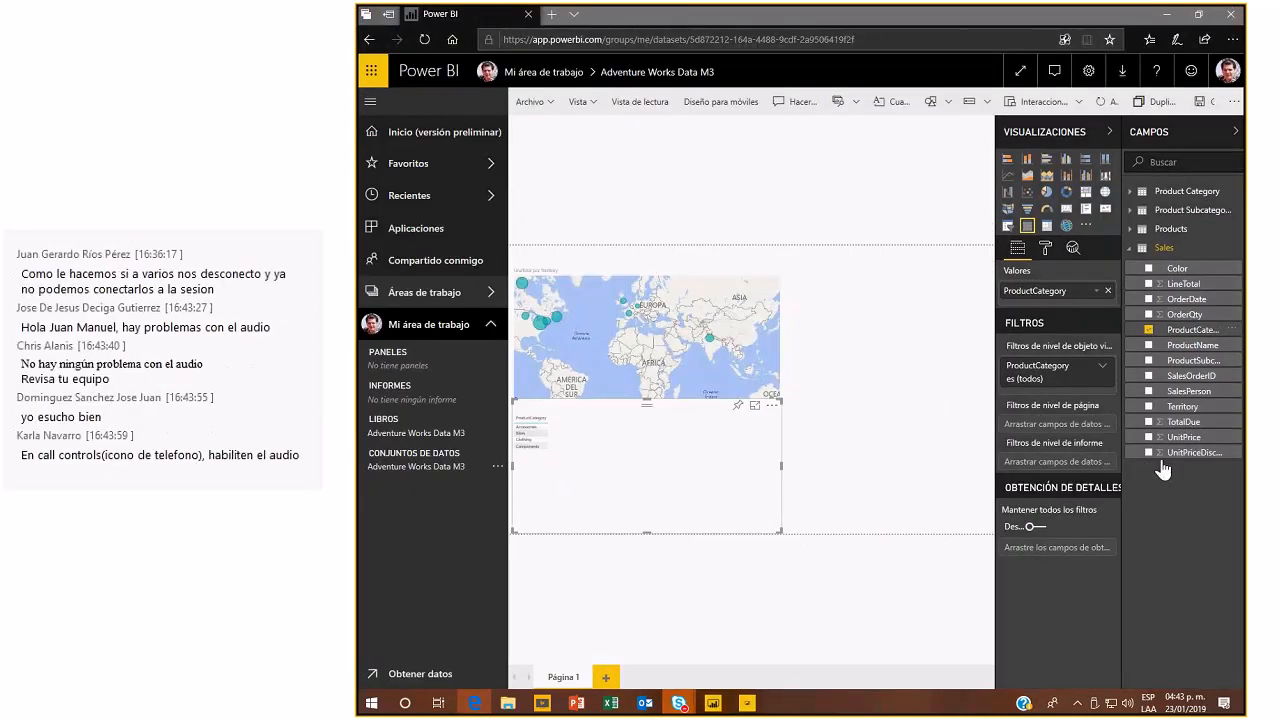
{"action": "left_click", "coordinate": [893, 229]}
{"action": "key", "text": "alt+Tab"}
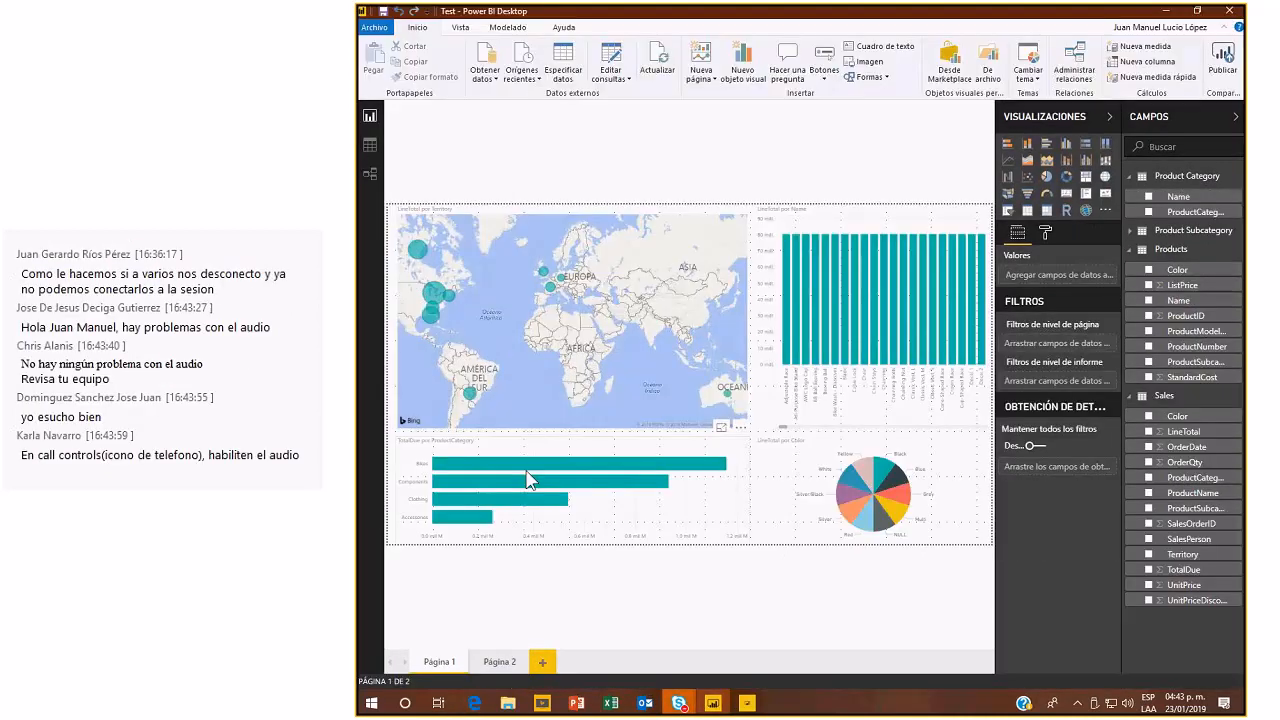
{"action": "key", "text": "alt+Tab"}
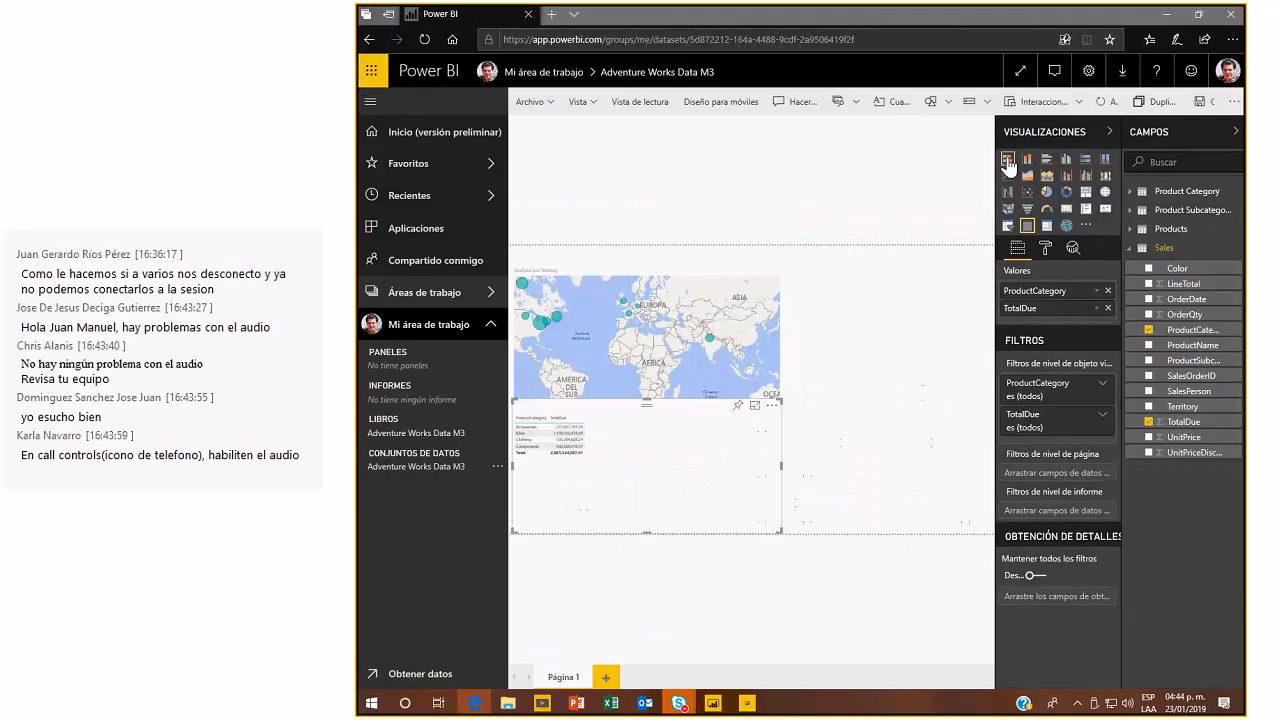
{"action": "left_click", "coordinate": [1007, 161]}
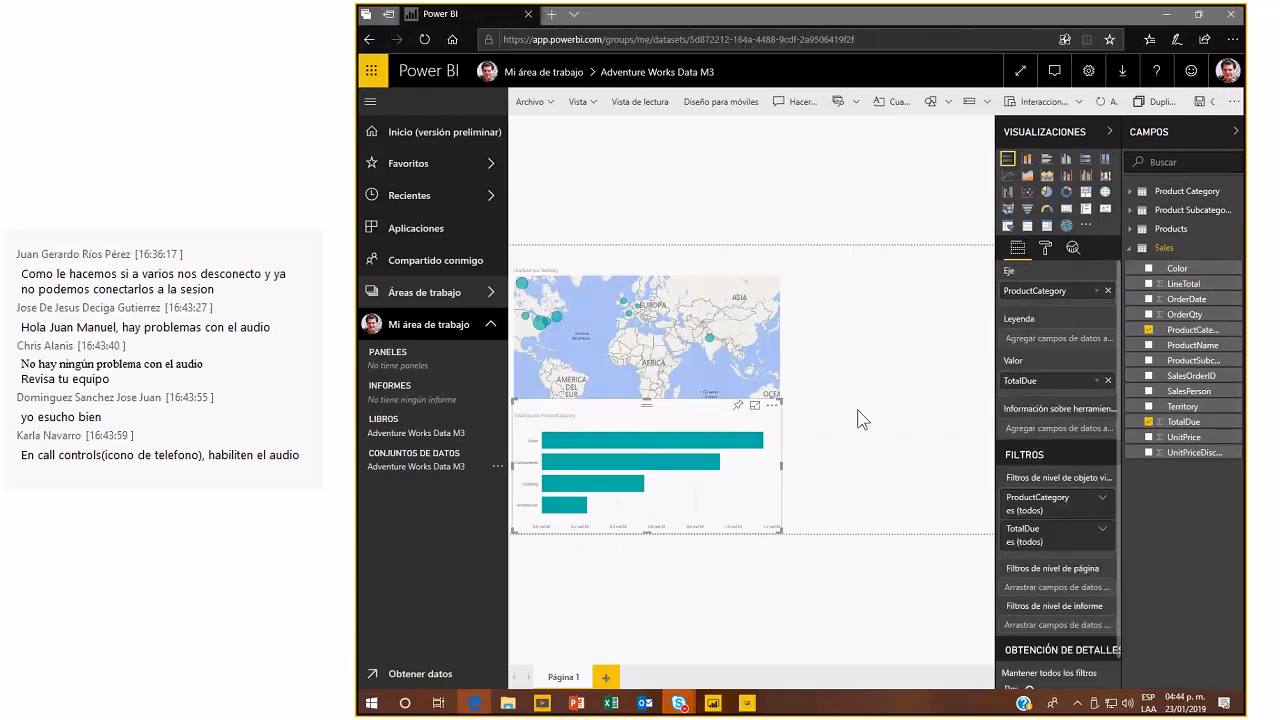
Add a stacked column chart of LineTotal from Sales by Name from Products beside the map, matching the desktop report.
{"action": "key", "text": "alt+Tab"}
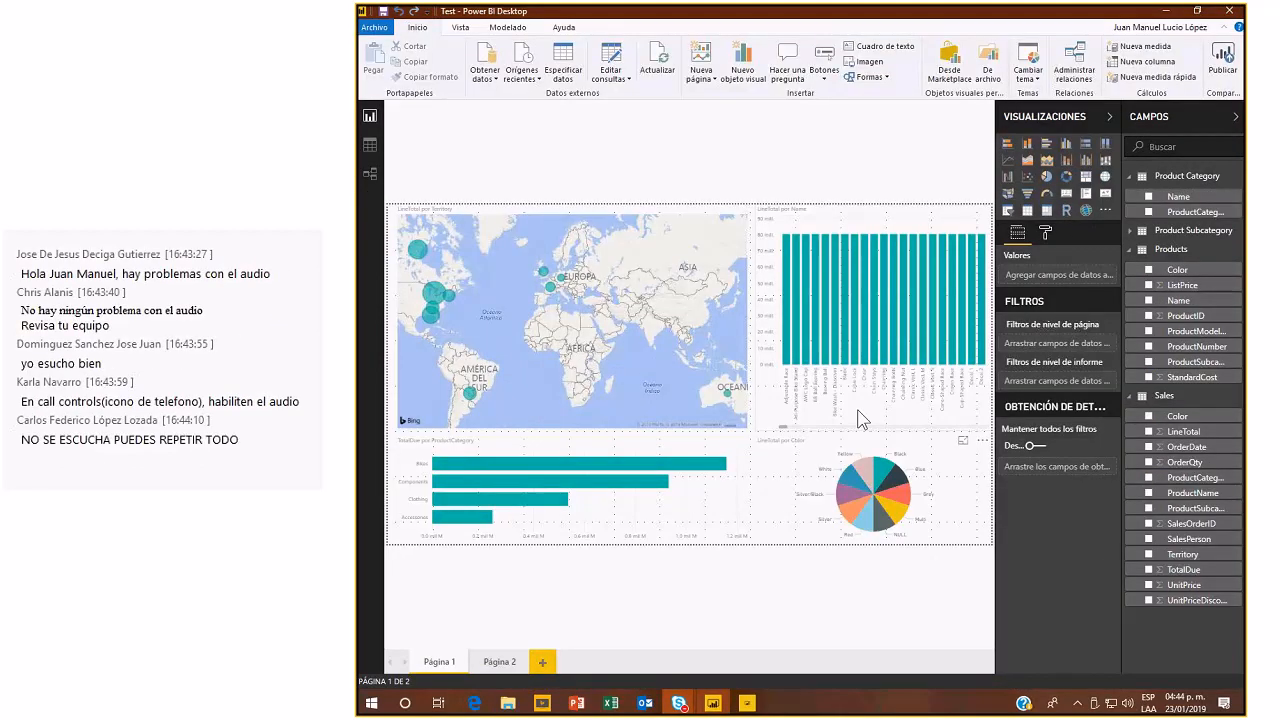
{"action": "key", "text": "alt+Tab"}
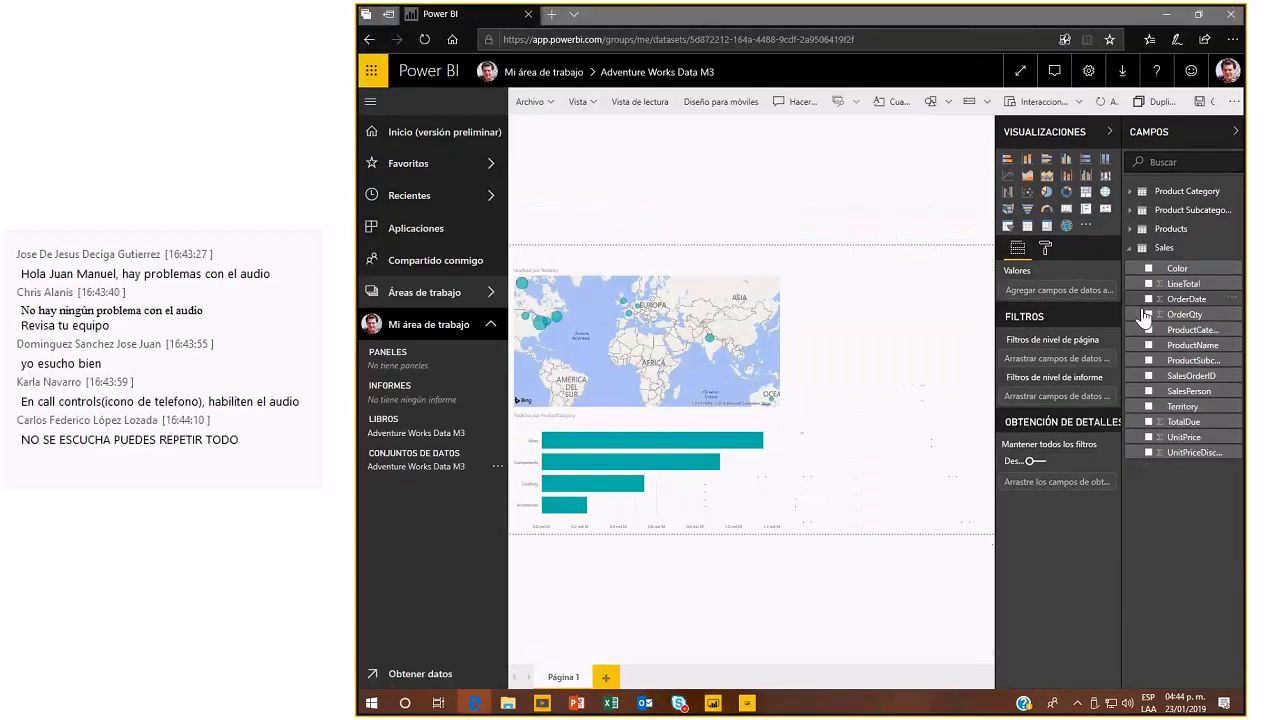
{"action": "left_click", "coordinate": [1128, 234]}
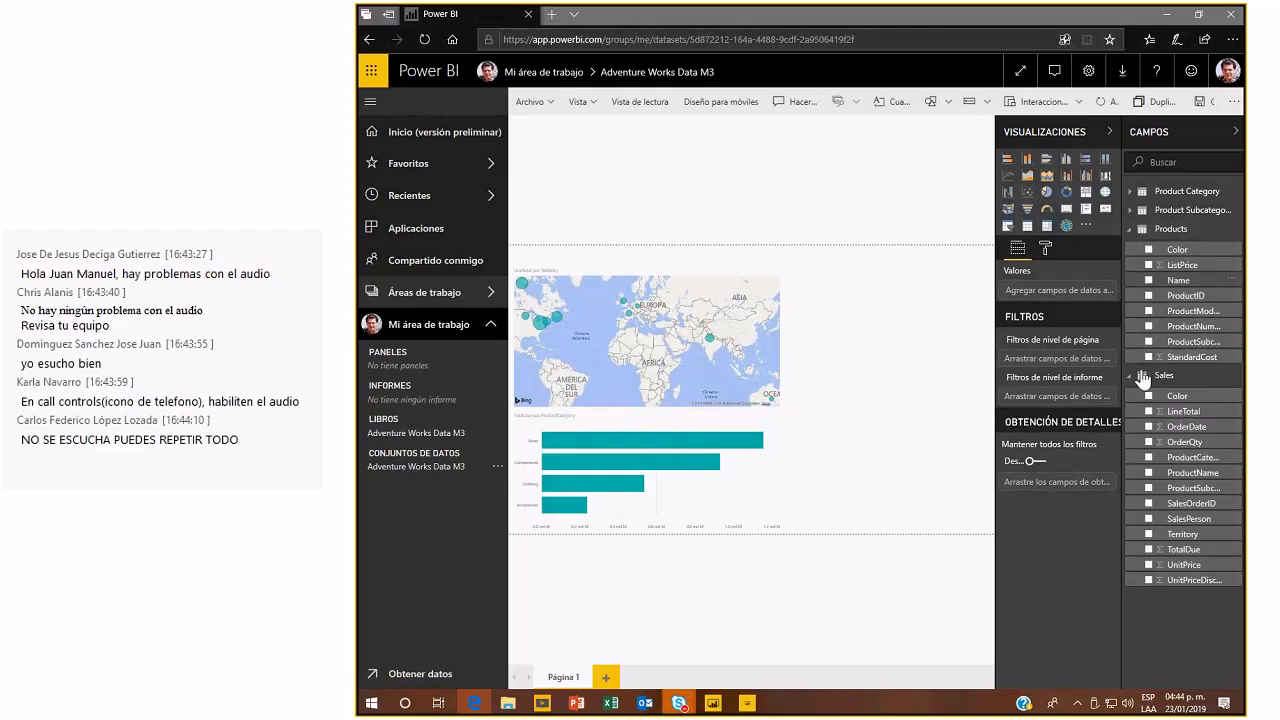
{"action": "left_click", "coordinate": [1162, 281]}
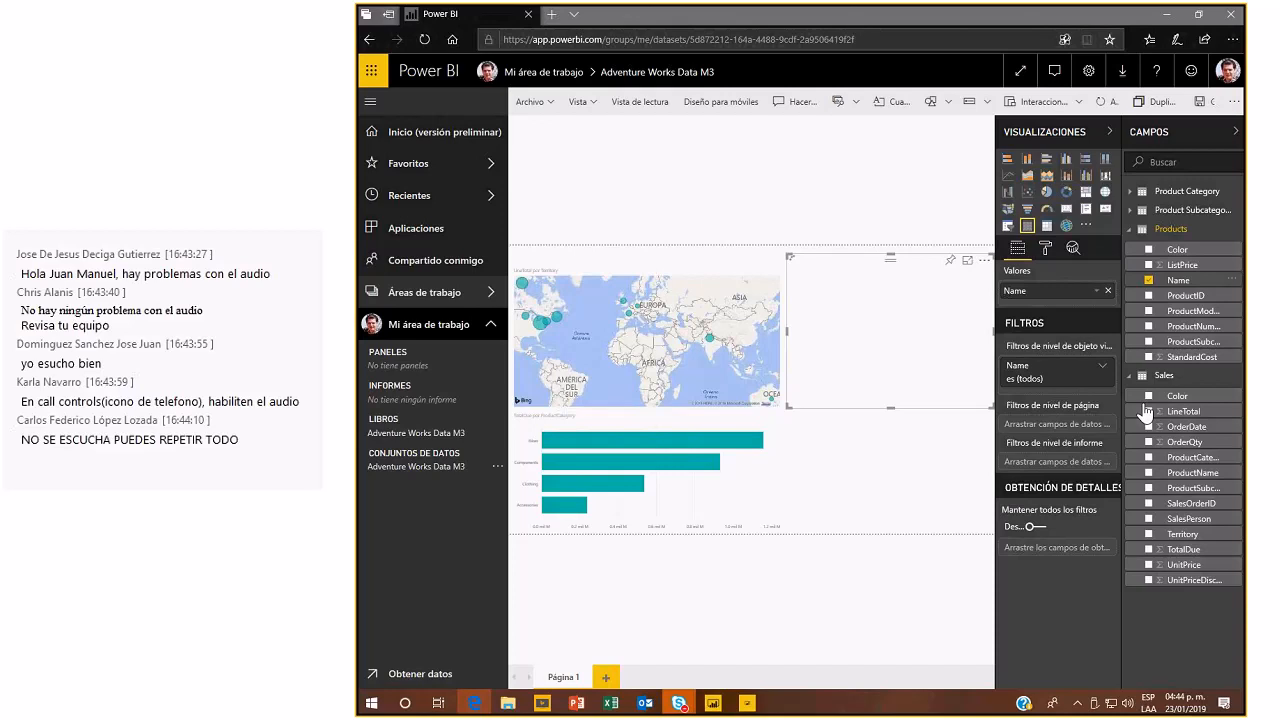
{"action": "left_click", "coordinate": [1147, 411]}
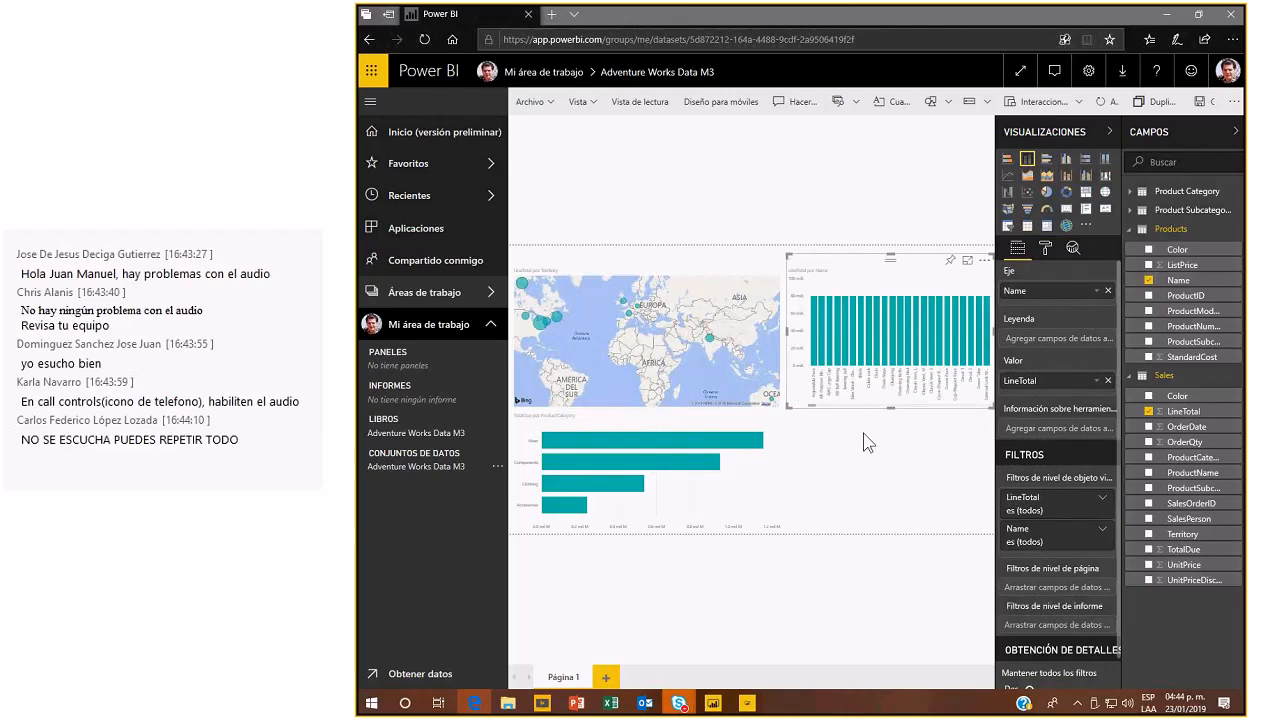
Add a pie chart of Sales LineTotal by Products Color below the column chart, using the desktop report as reference.
{"action": "key", "text": "alt+Tab"}
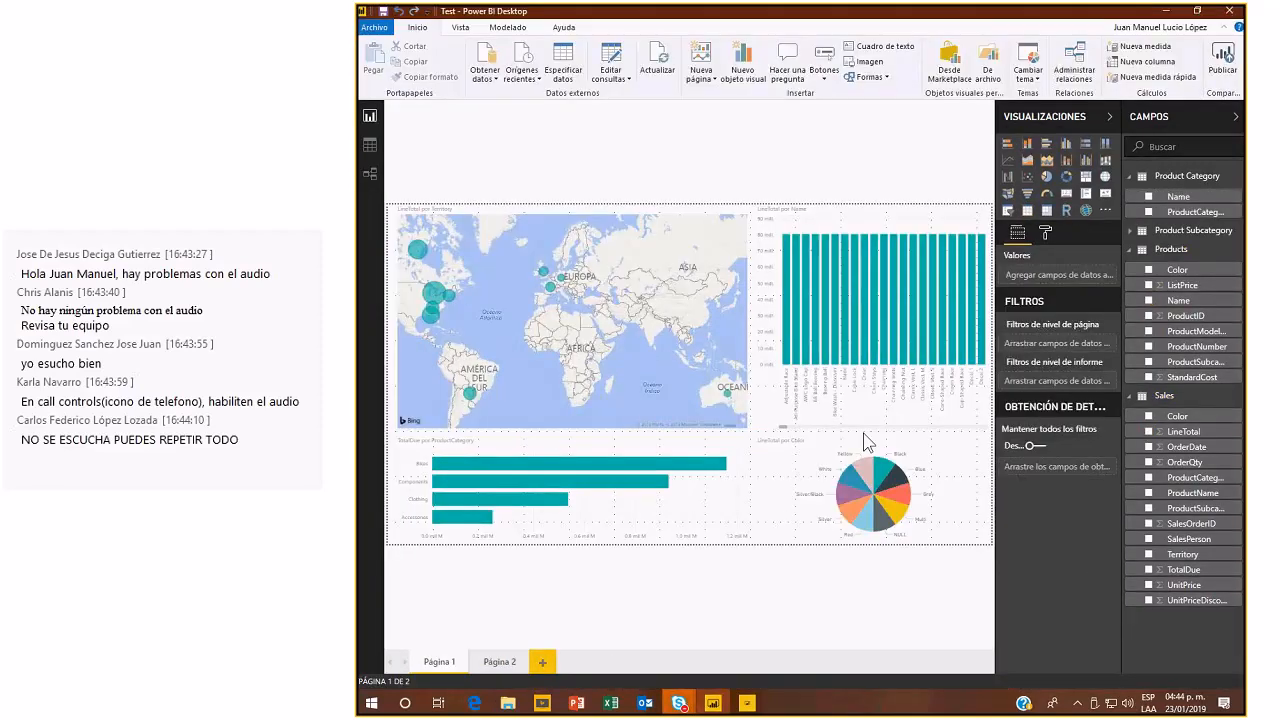
{"action": "key", "text": "alt+Tab"}
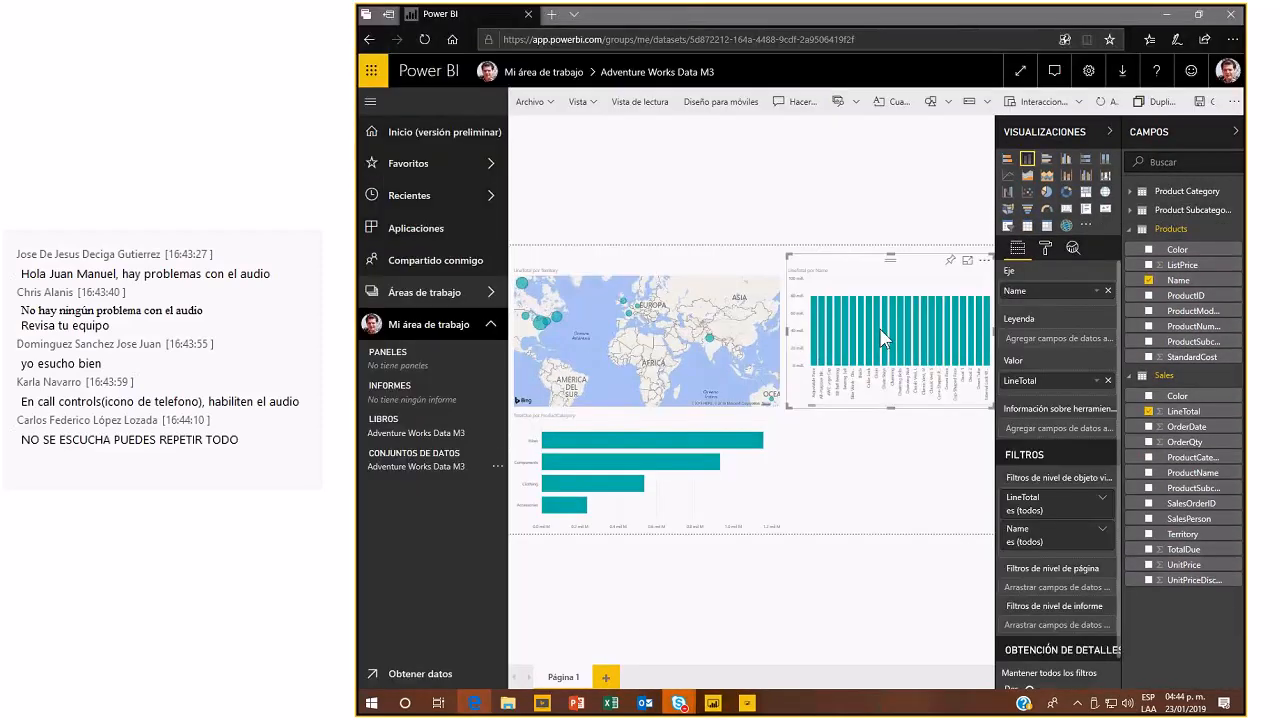
{"action": "key", "text": "alt+Tab"}
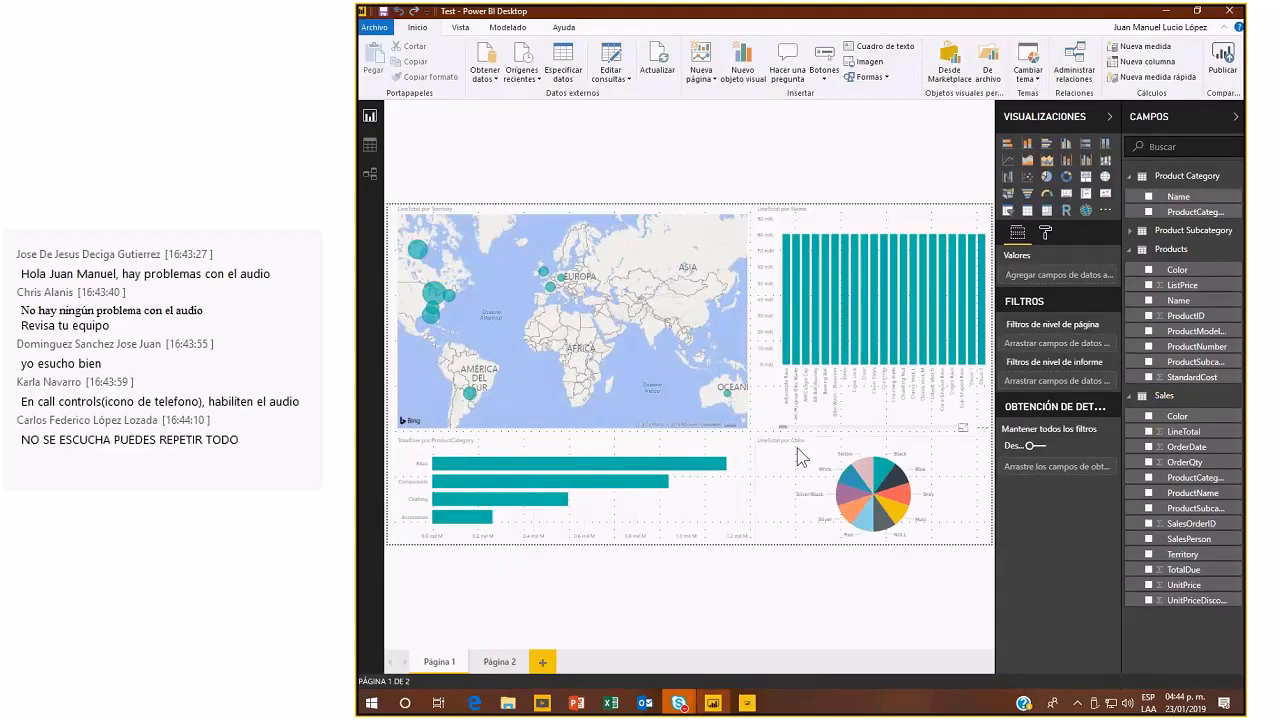
{"action": "key", "text": "alt+Tab"}
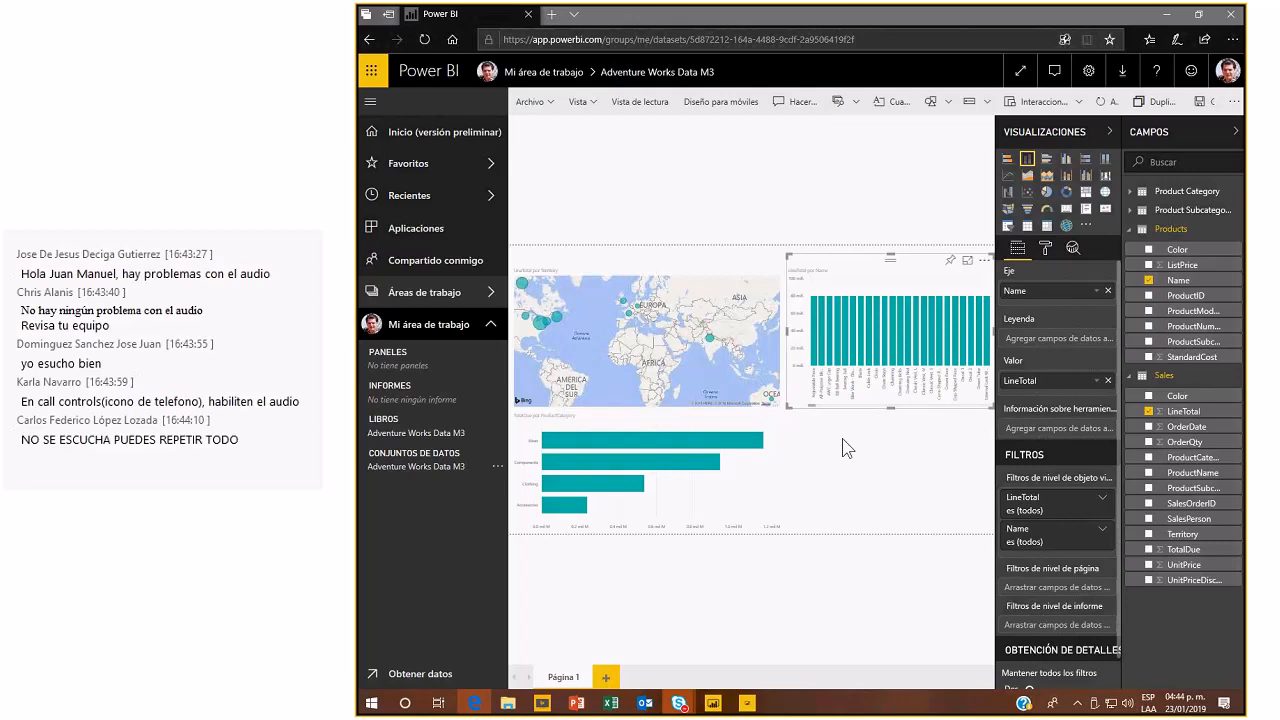
{"action": "left_click", "coordinate": [842, 448]}
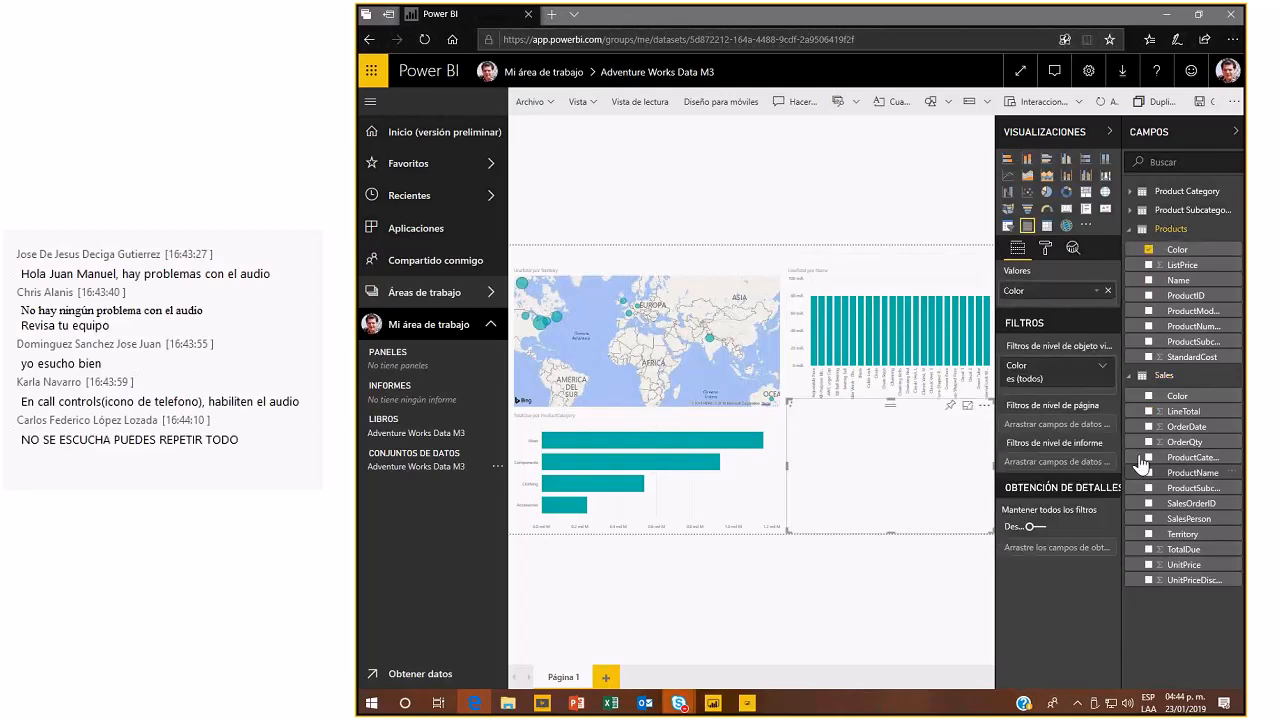
{"action": "left_click", "coordinate": [1148, 411]}
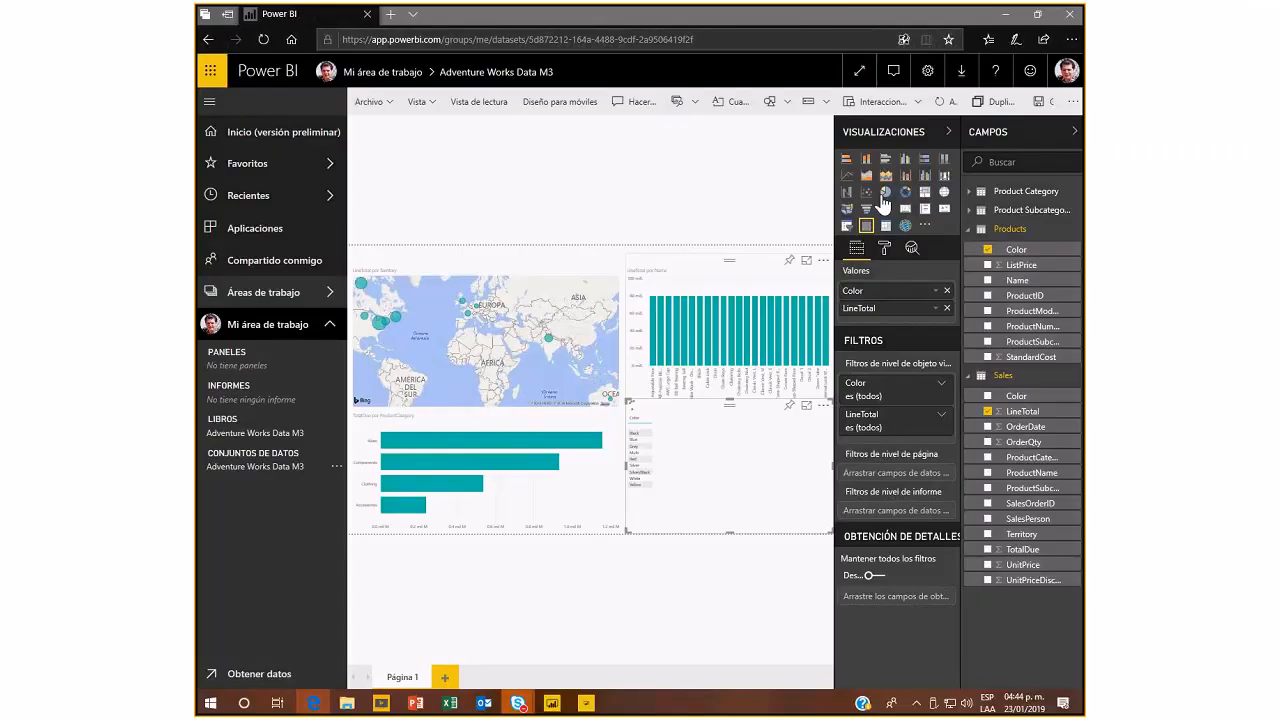
{"action": "left_click", "coordinate": [884, 194]}
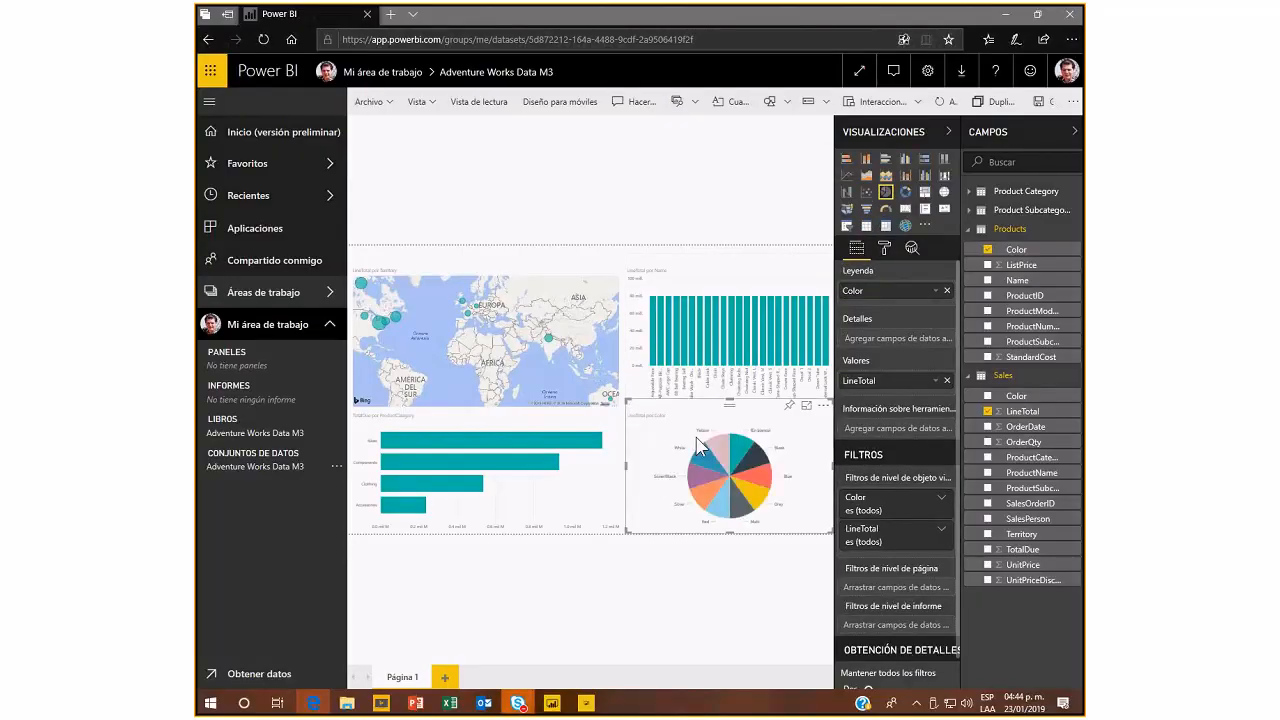
Compare the rebuilt online Página 1 with Página 1 of the Power BI Desktop report.
{"action": "key", "text": "alt+Tab"}
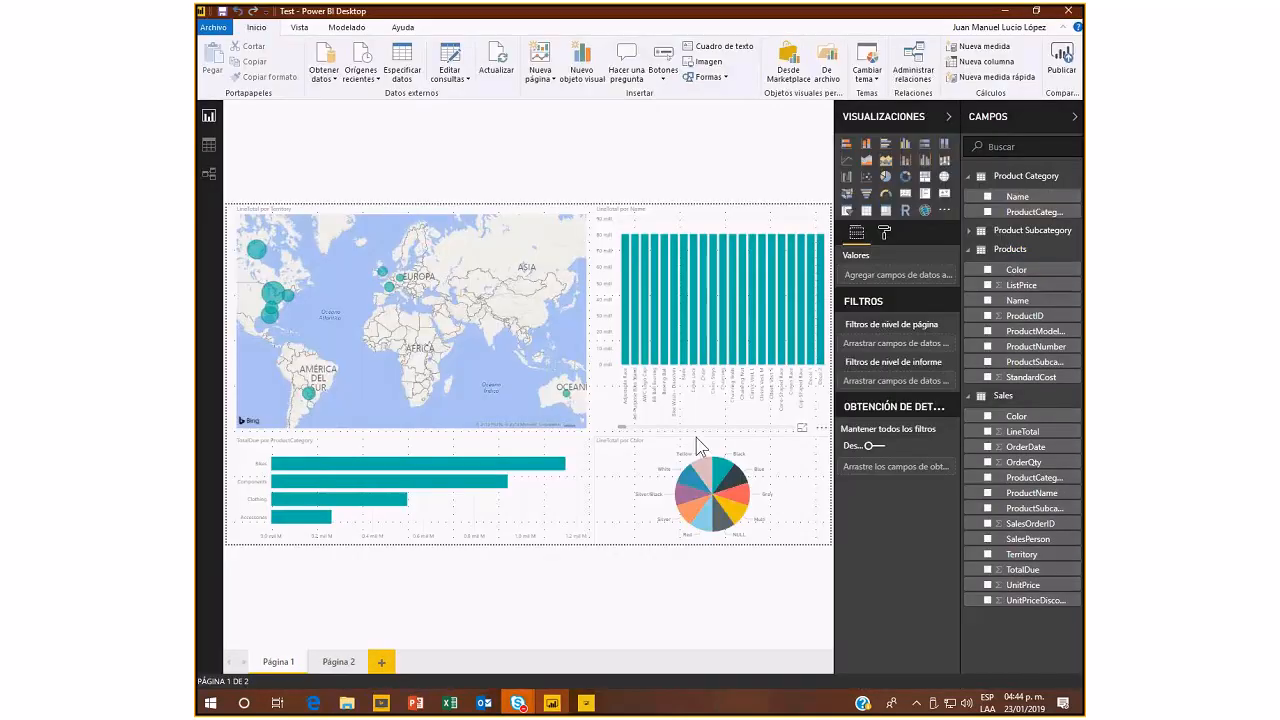
{"action": "key", "text": "alt+Tab"}
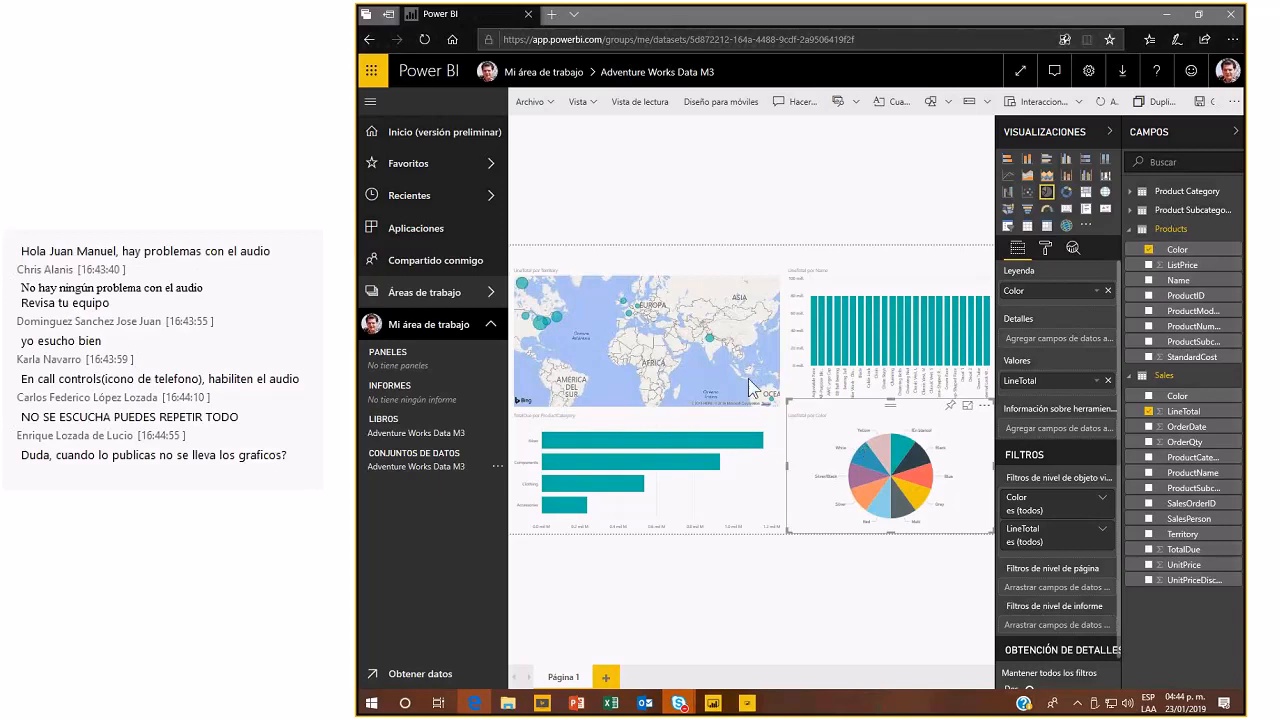
{"action": "key", "text": "alt+Tab"}
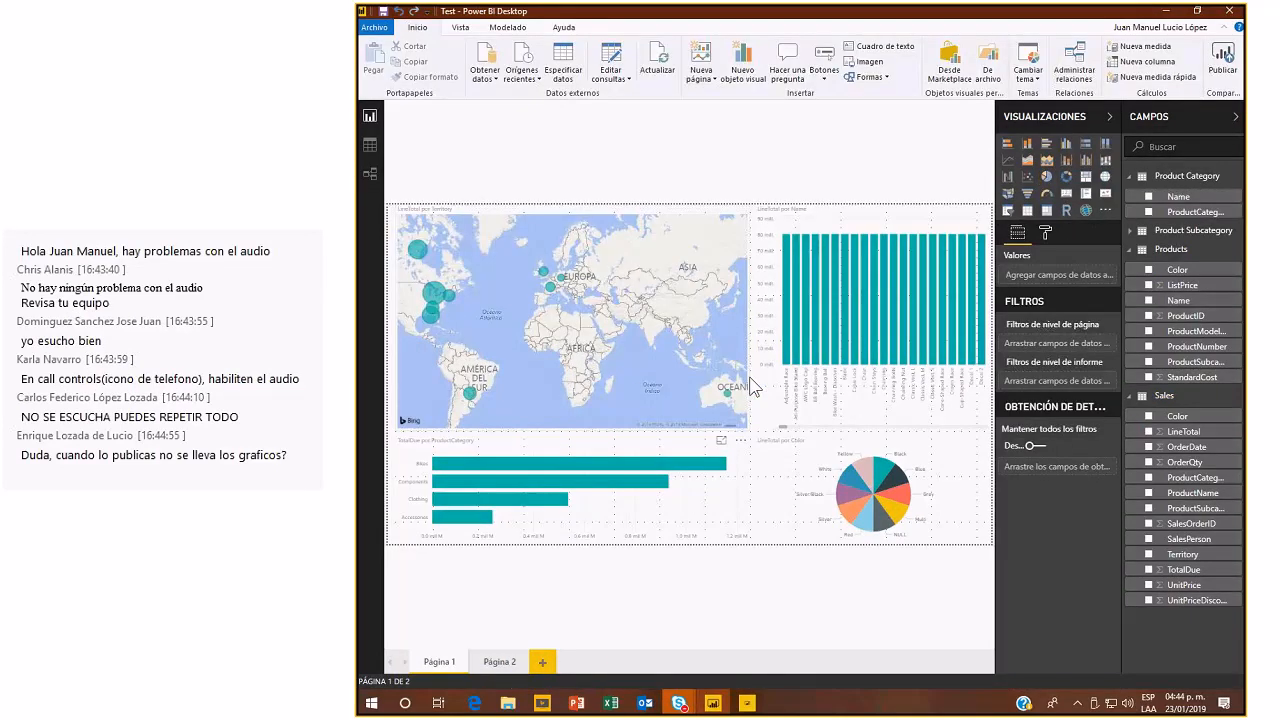
{"action": "key", "text": "alt+Tab"}
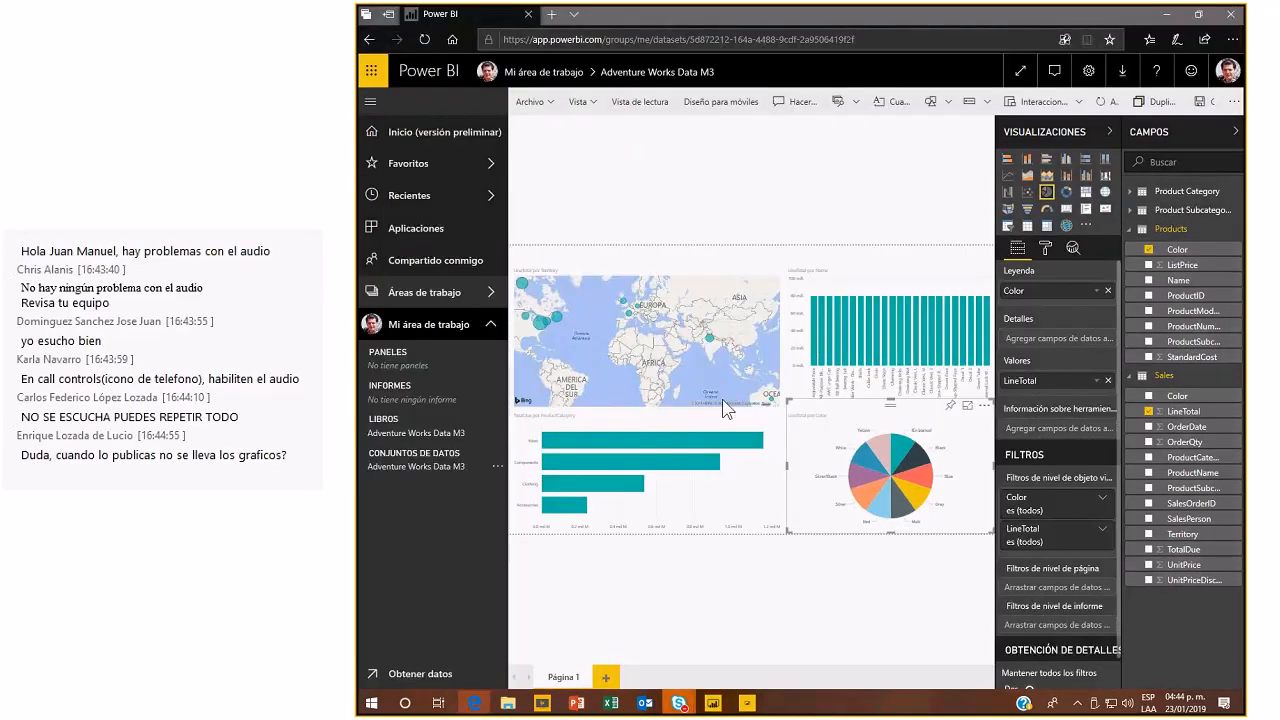
Add a second report page and create a doughnut chart of TotalDue by ProductSubcategory from the Sales table on it.
{"action": "left_click", "coordinate": [686, 230]}
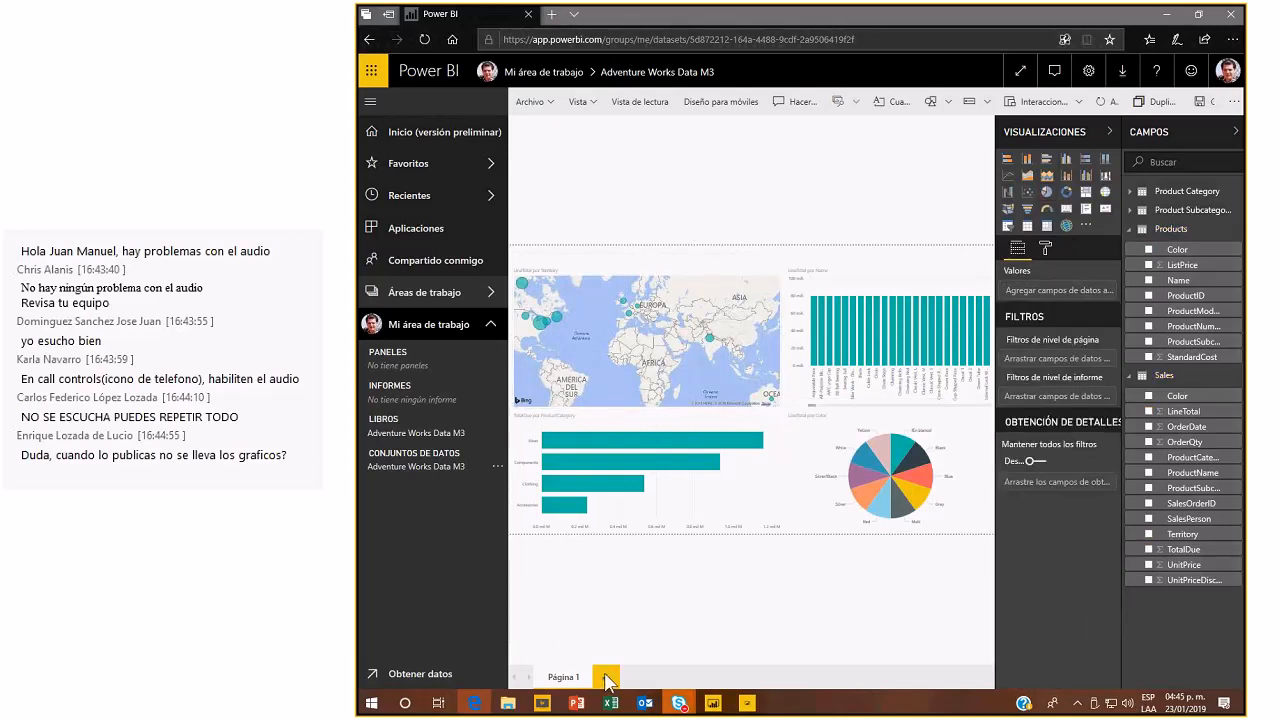
{"action": "left_click", "coordinate": [607, 677]}
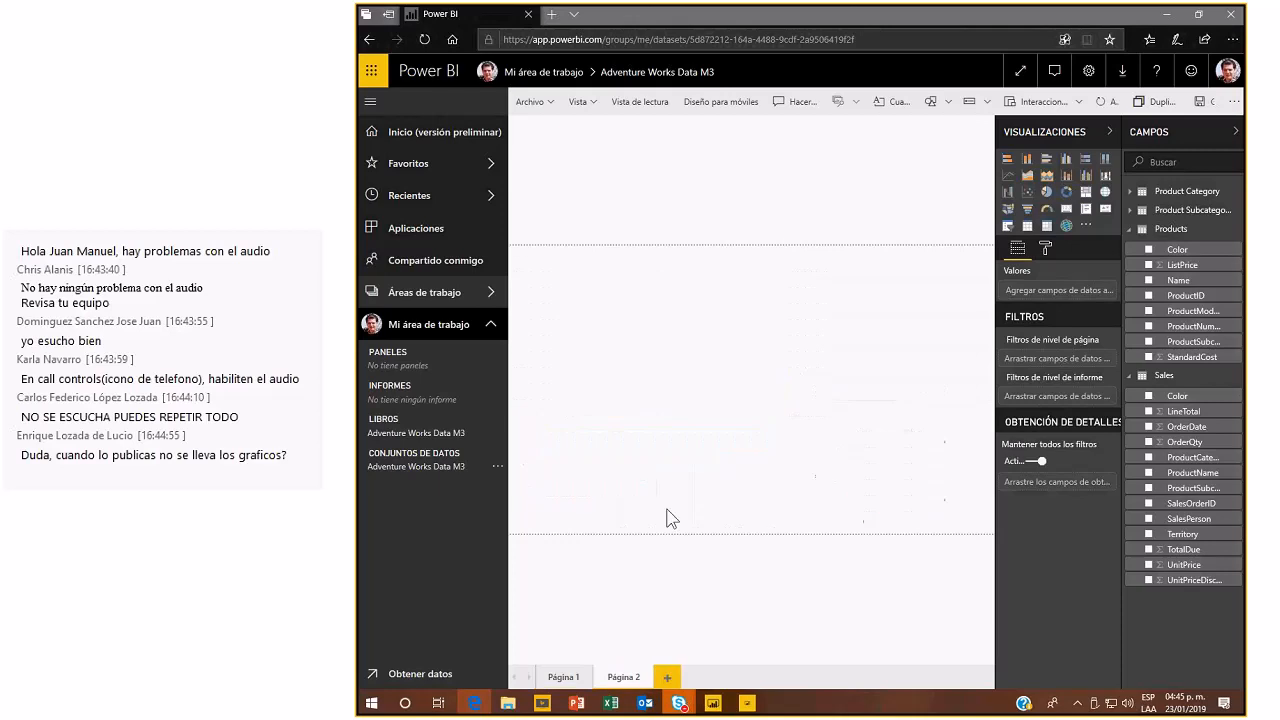
{"action": "left_click", "coordinate": [1149, 489]}
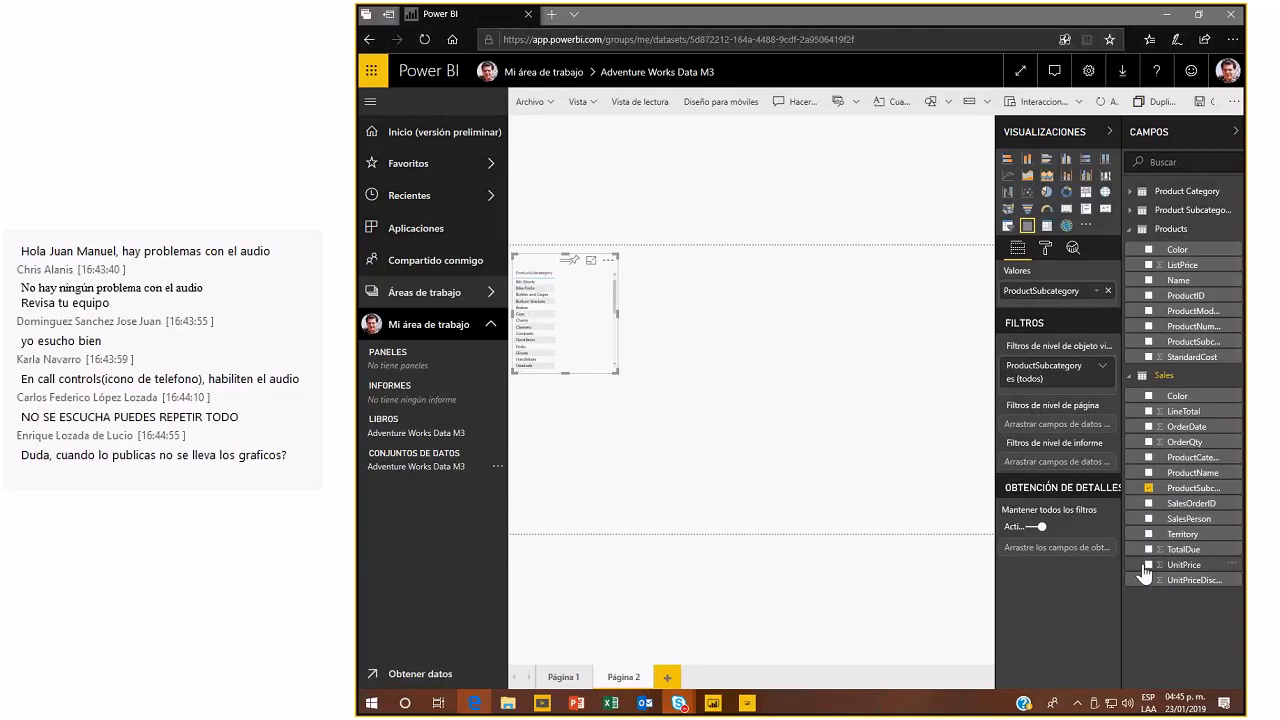
{"action": "left_click", "coordinate": [1149, 549]}
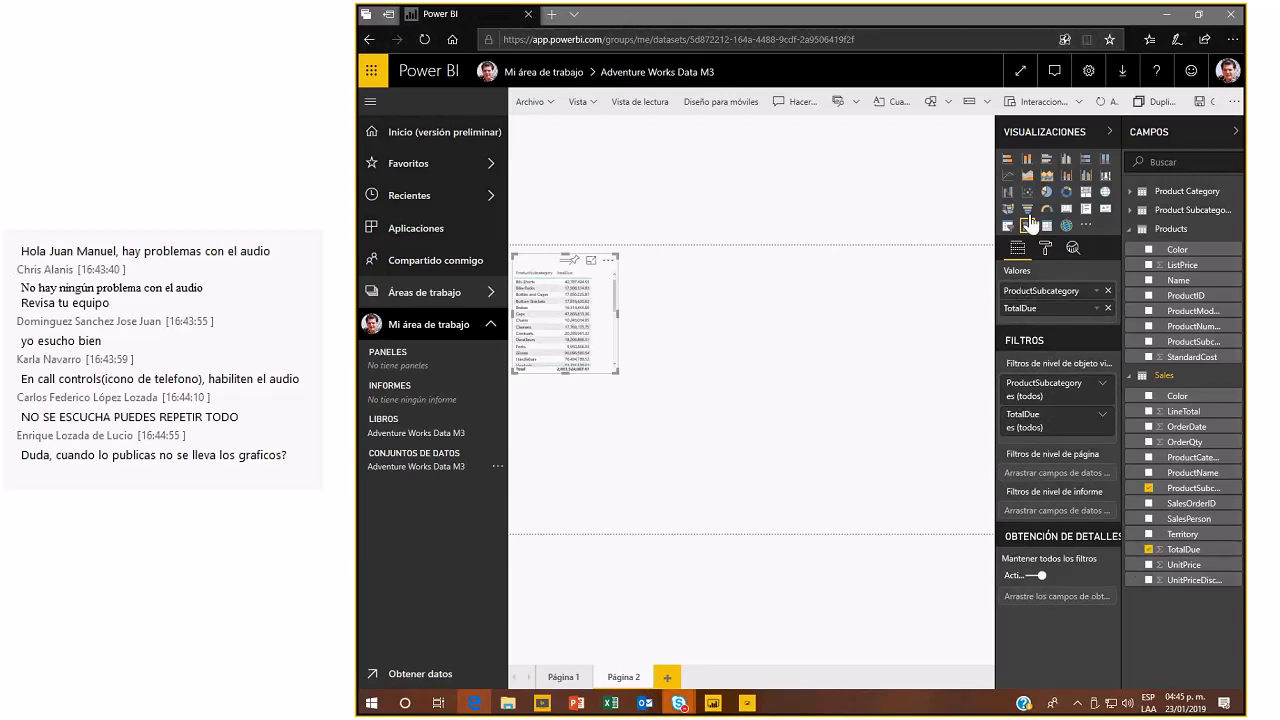
{"action": "left_click", "coordinate": [1062, 193]}
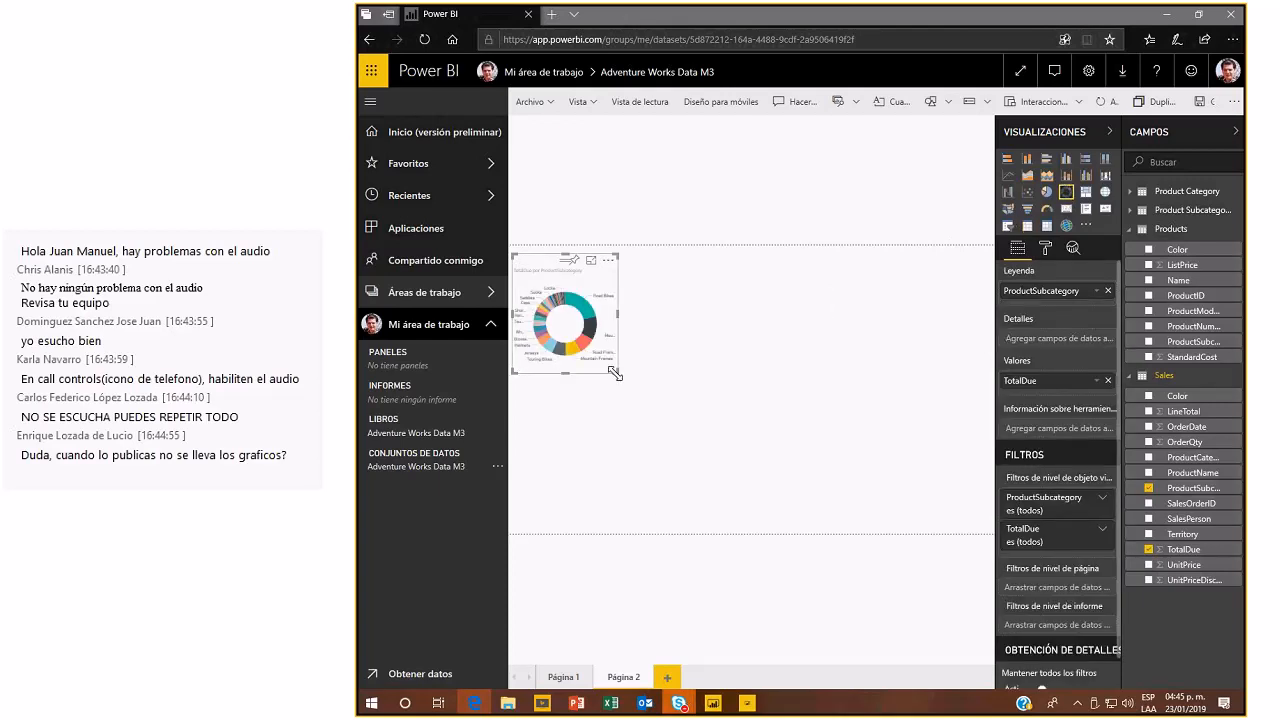
Enlarge the TotalDue by ProductSubcategory doughnut chart on Página 2 to about half the page width.
{"action": "left_click_drag", "start_coordinate": [614, 373], "coordinate": [767, 430]}
{"action": "left_click", "coordinate": [815, 366]}
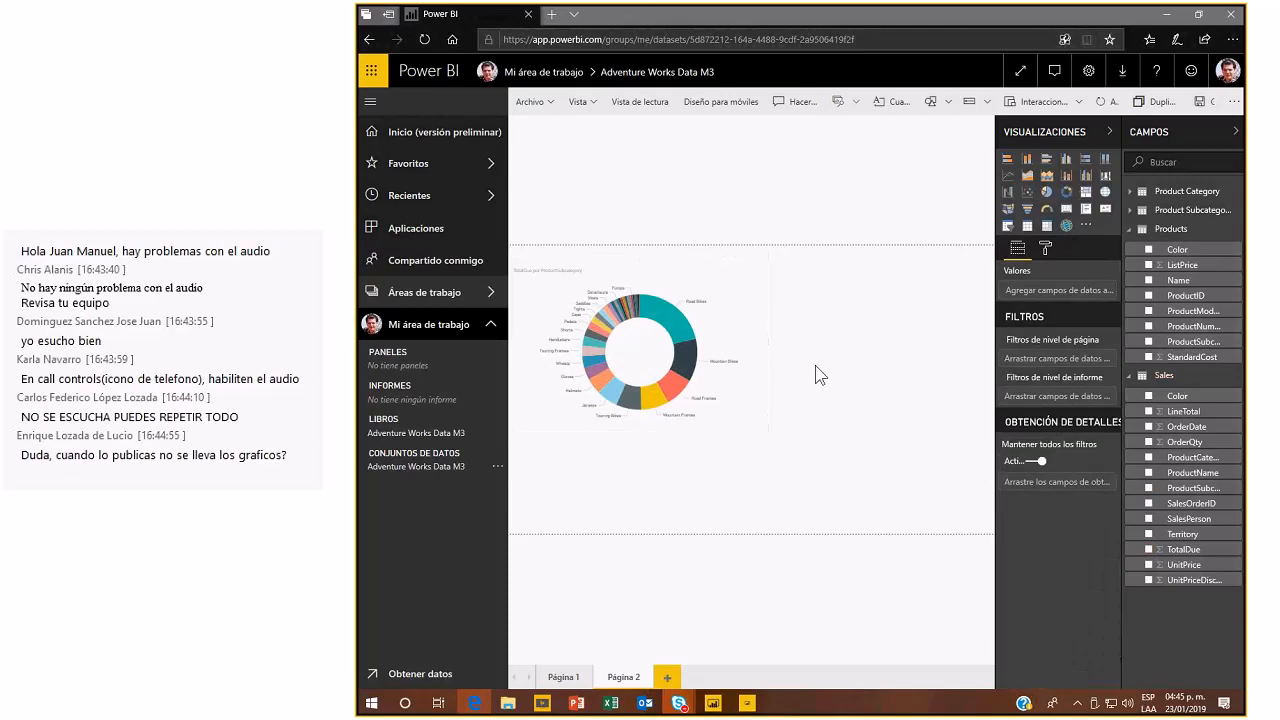
{"action": "left_click", "coordinate": [764, 332]}
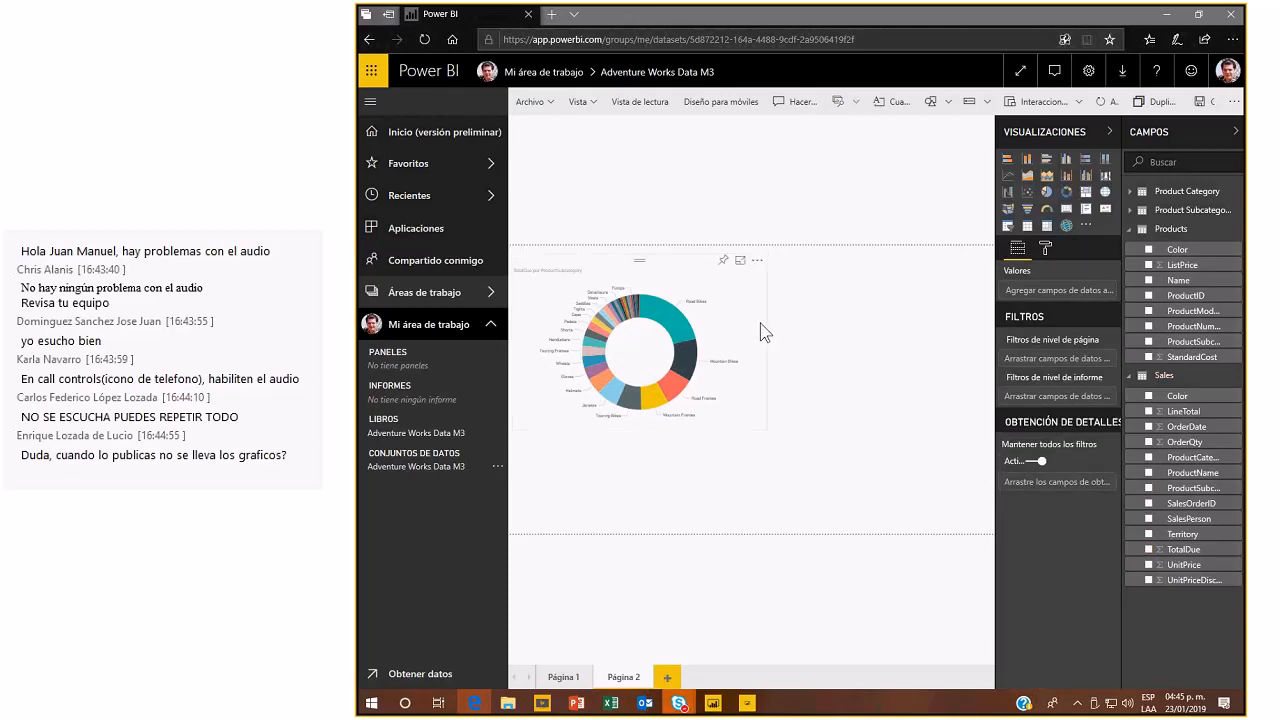
{"action": "left_click", "coordinate": [654, 302]}
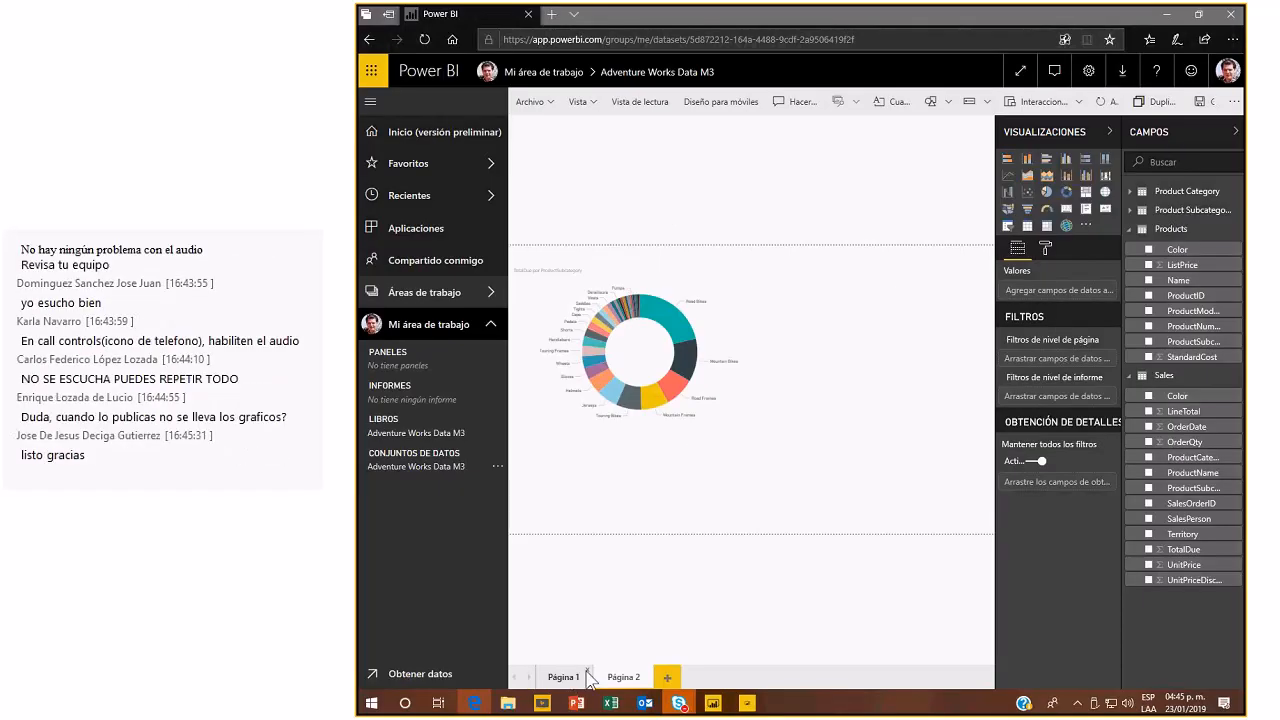
Start pinning the LineTotal by Territory map from Página 1 and save the report as Test.
{"action": "left_click", "coordinate": [584, 678]}
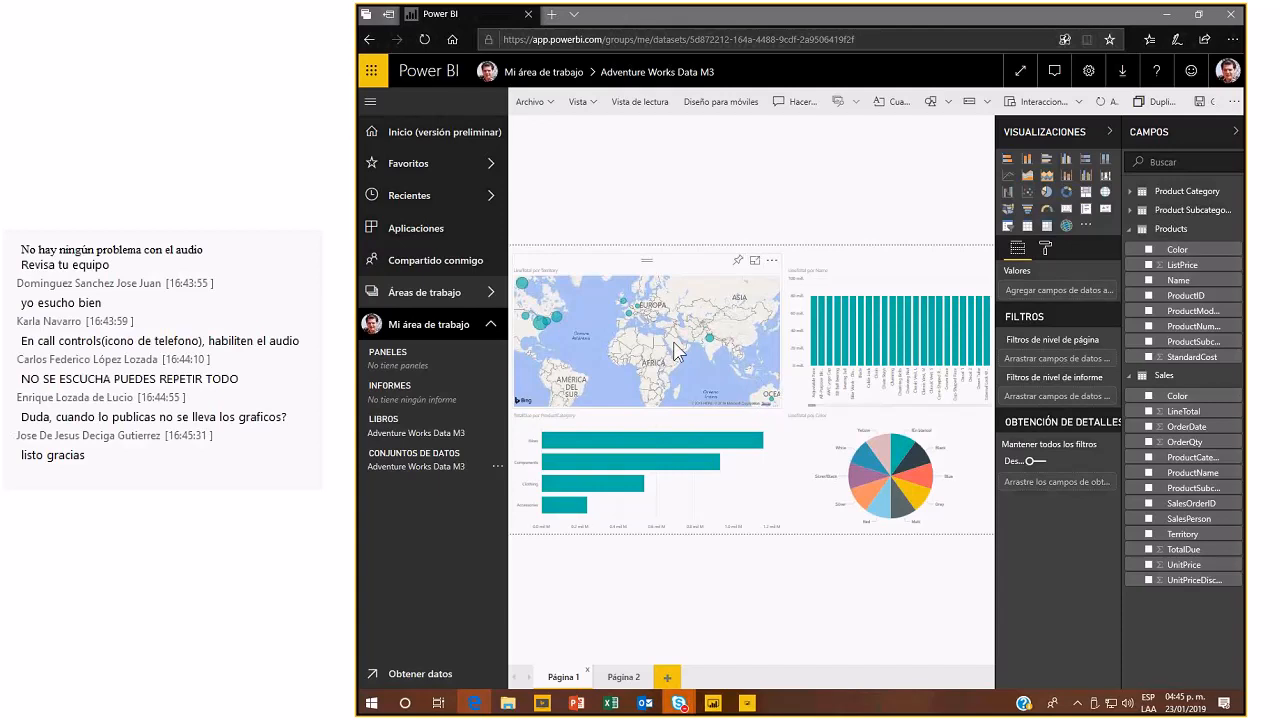
{"action": "left_click", "coordinate": [738, 262]}
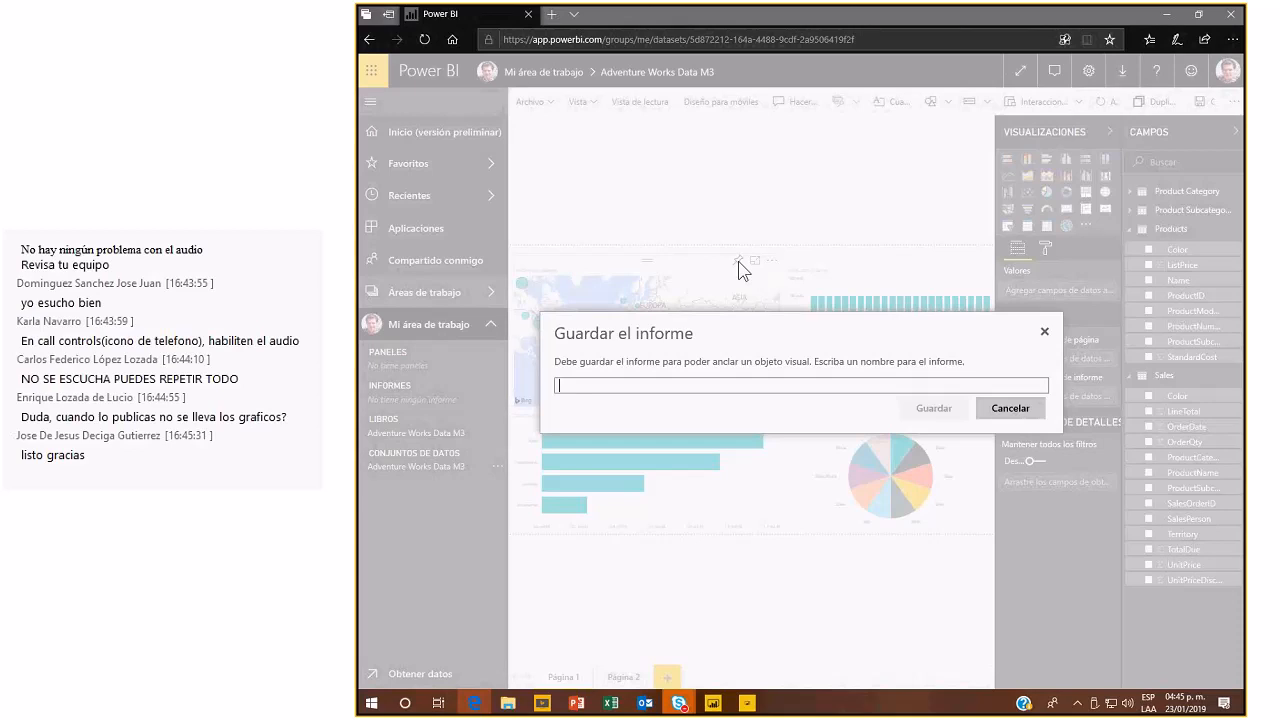
{"action": "type", "text": "Test"}
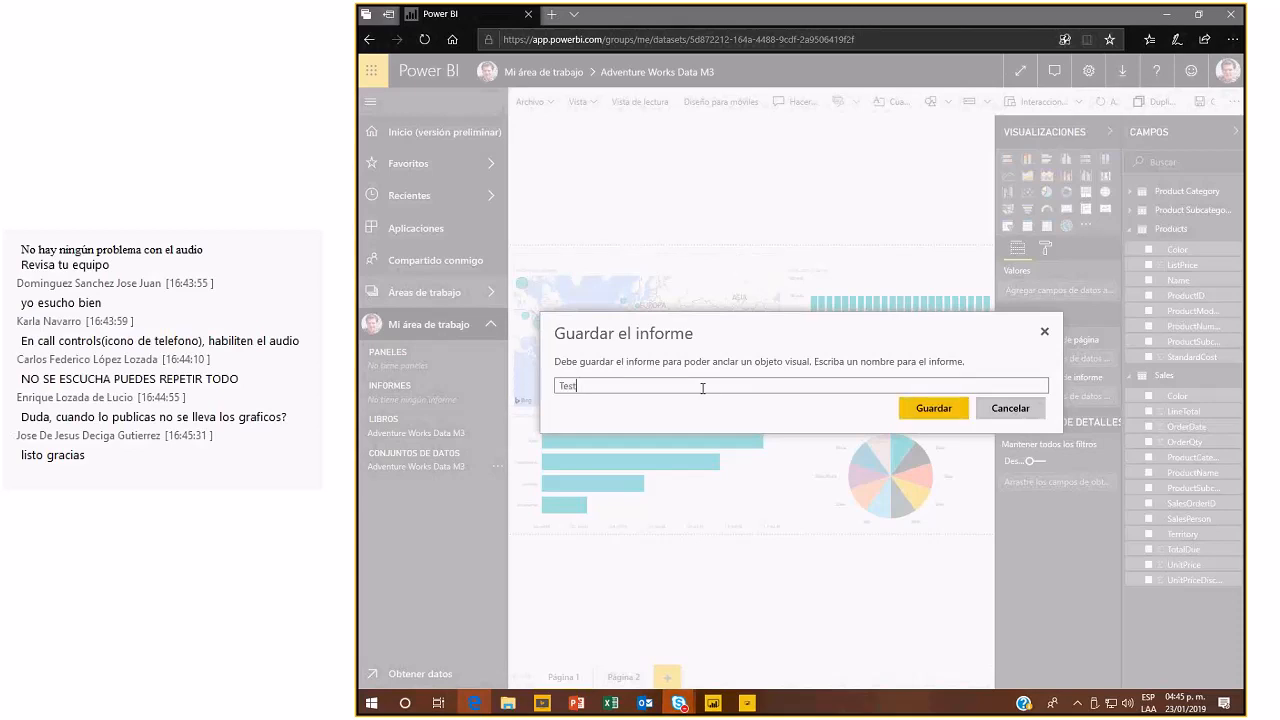
{"action": "key", "text": "Return"}
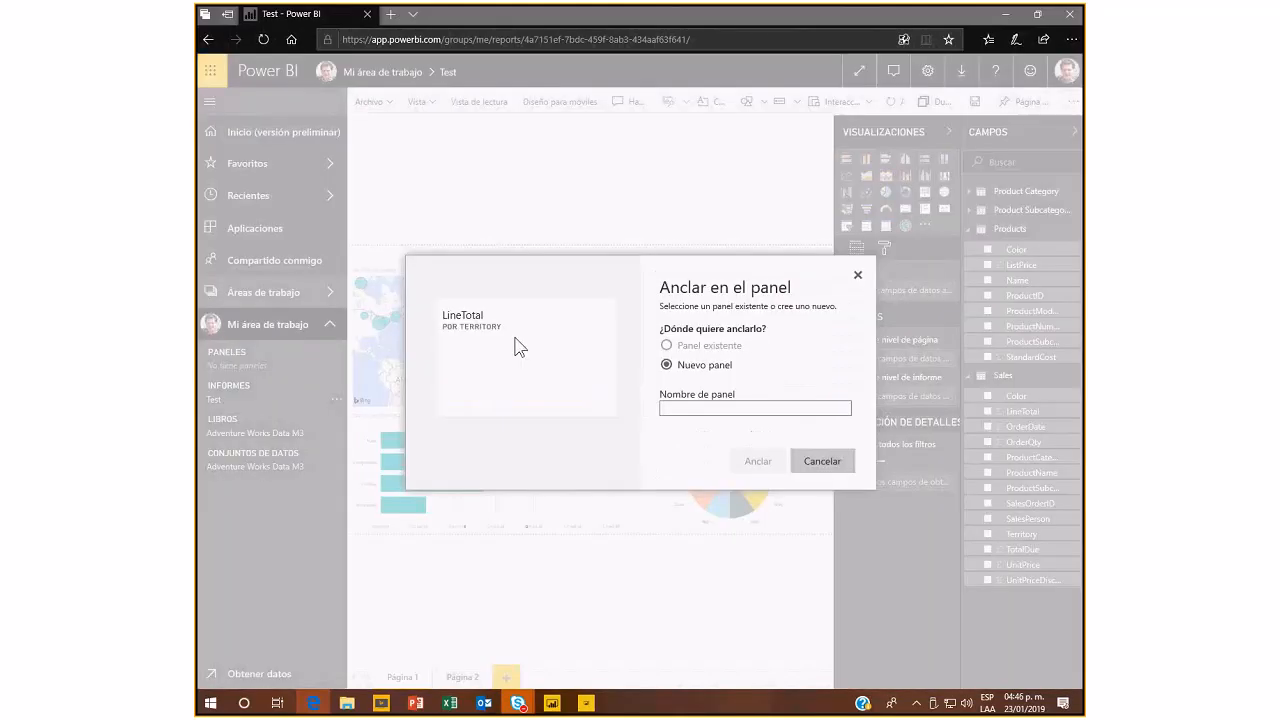
Pin the map to a new dashboard named Test and open that dashboard.
{"action": "left_click", "coordinate": [684, 408]}
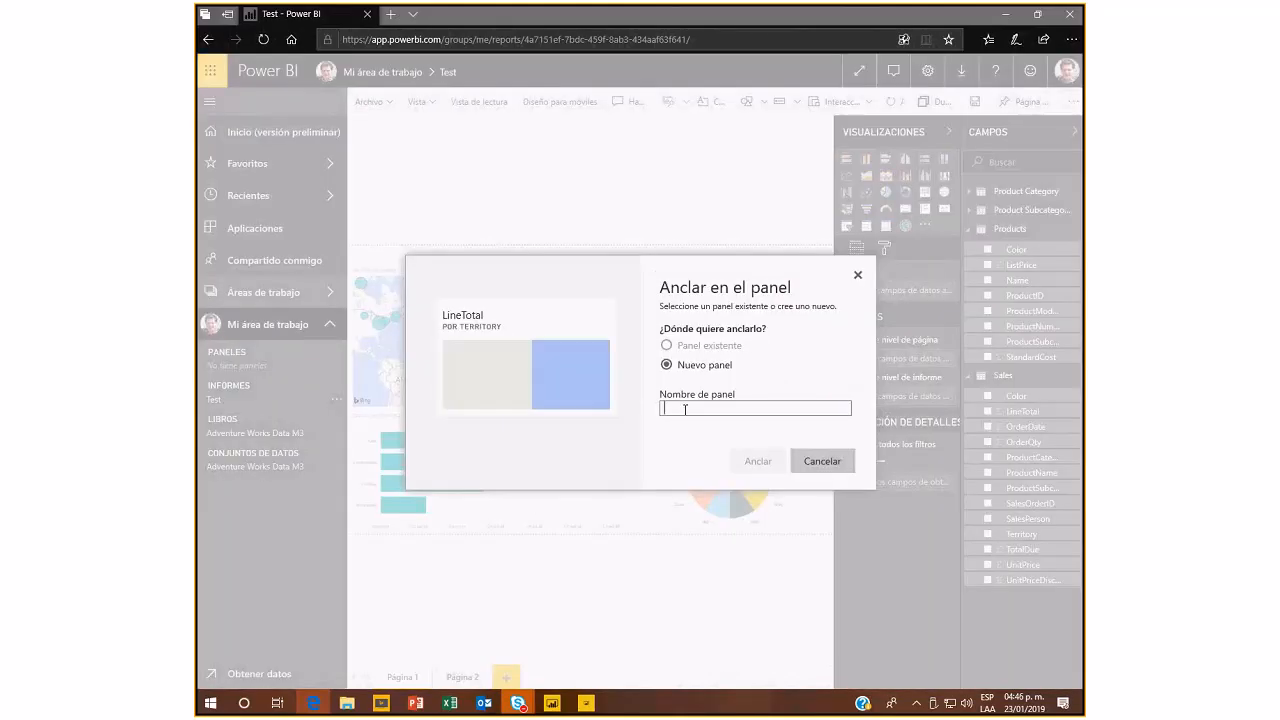
{"action": "type", "text": "Test"}
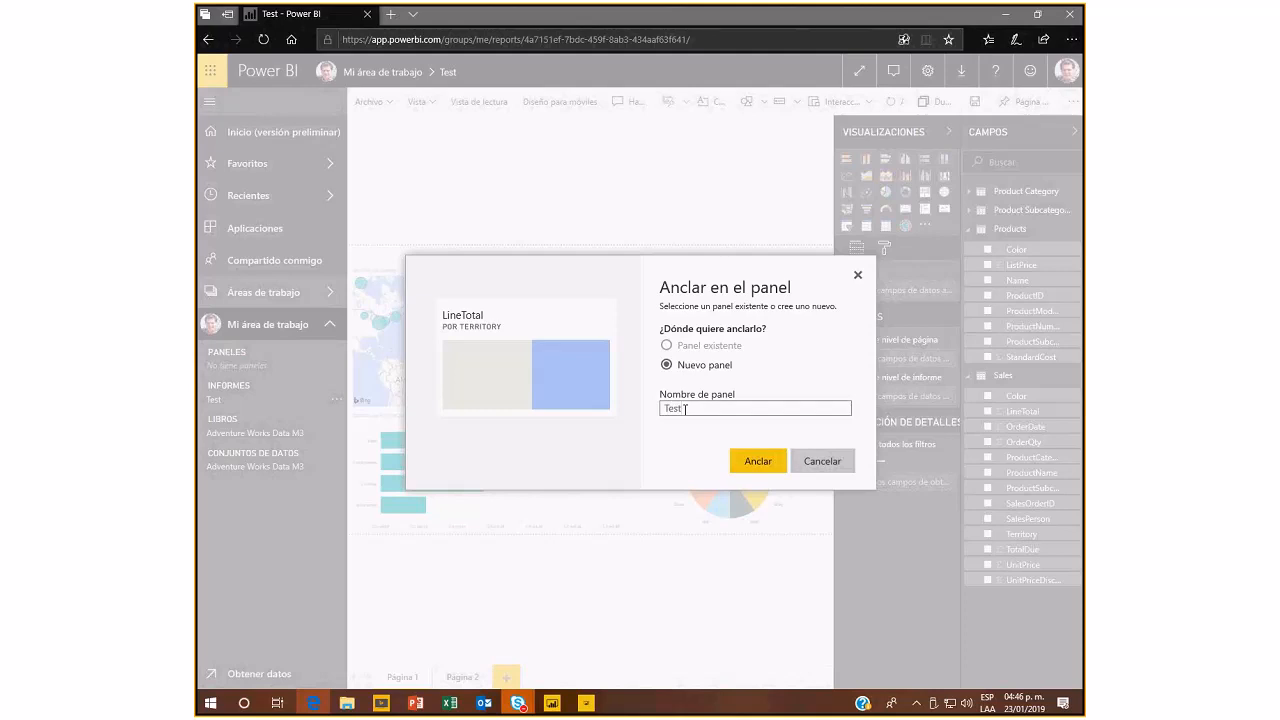
{"action": "left_click", "coordinate": [757, 482]}
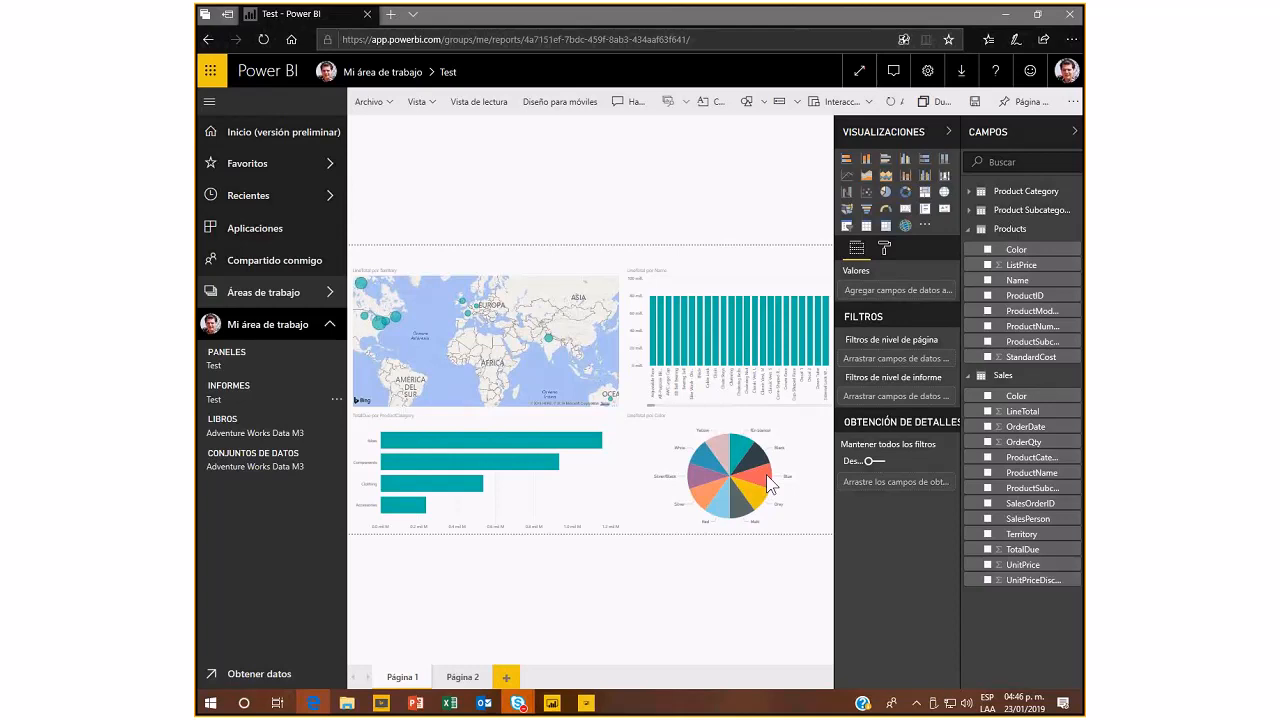
{"action": "left_click", "coordinate": [1047, 128]}
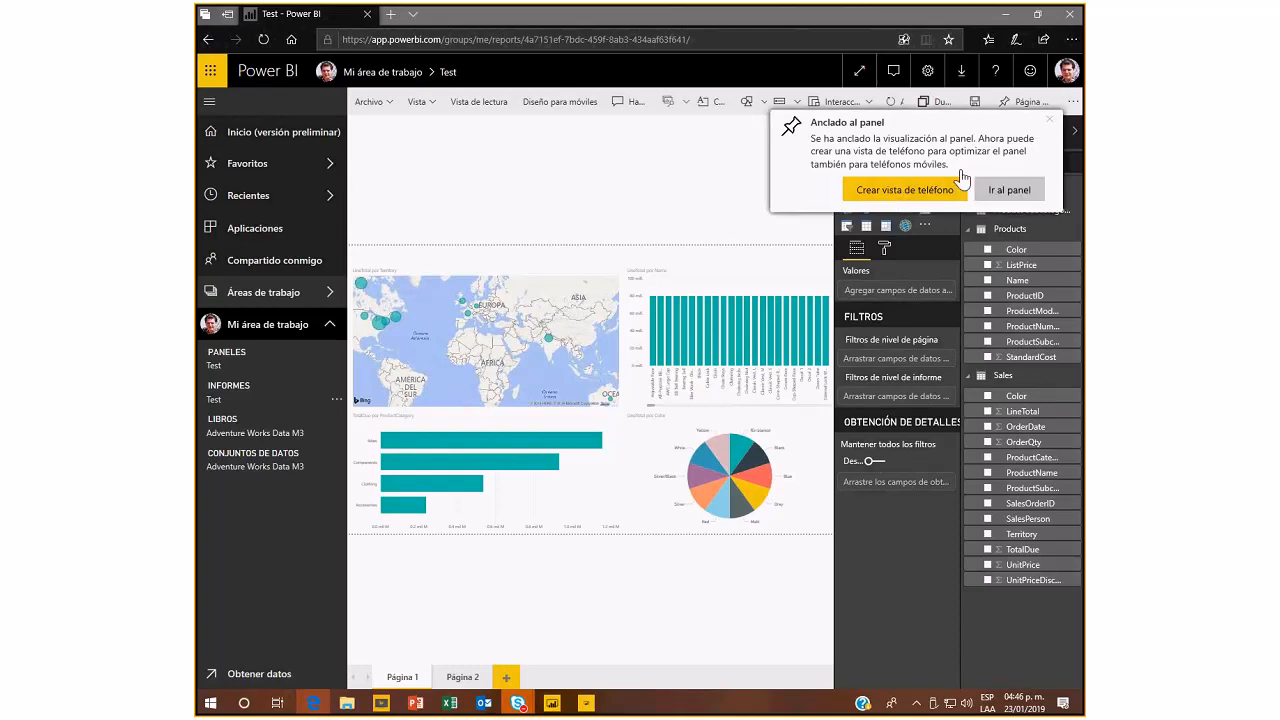
{"action": "left_click", "coordinate": [249, 365]}
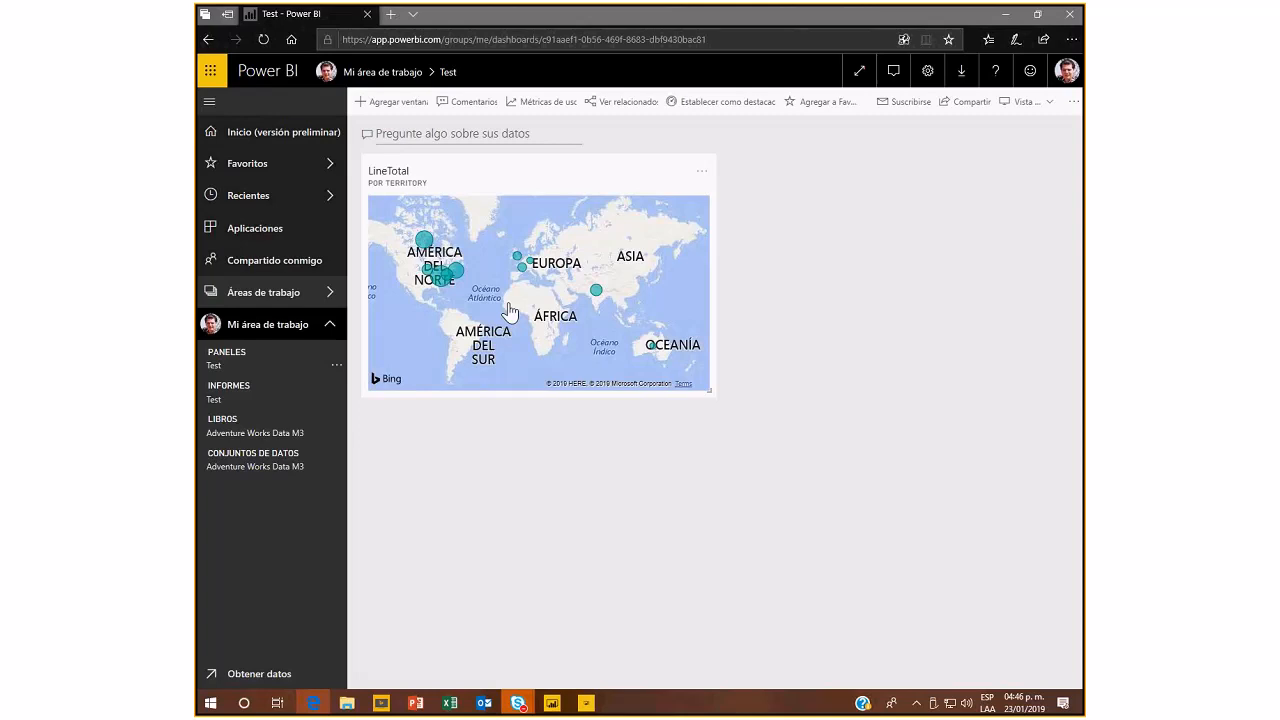
Pin the TotalDue by ProductSubcategory doughnut chart from the Test report to the existing Test dashboard and view the dashboard.
{"action": "left_click", "coordinate": [216, 402]}
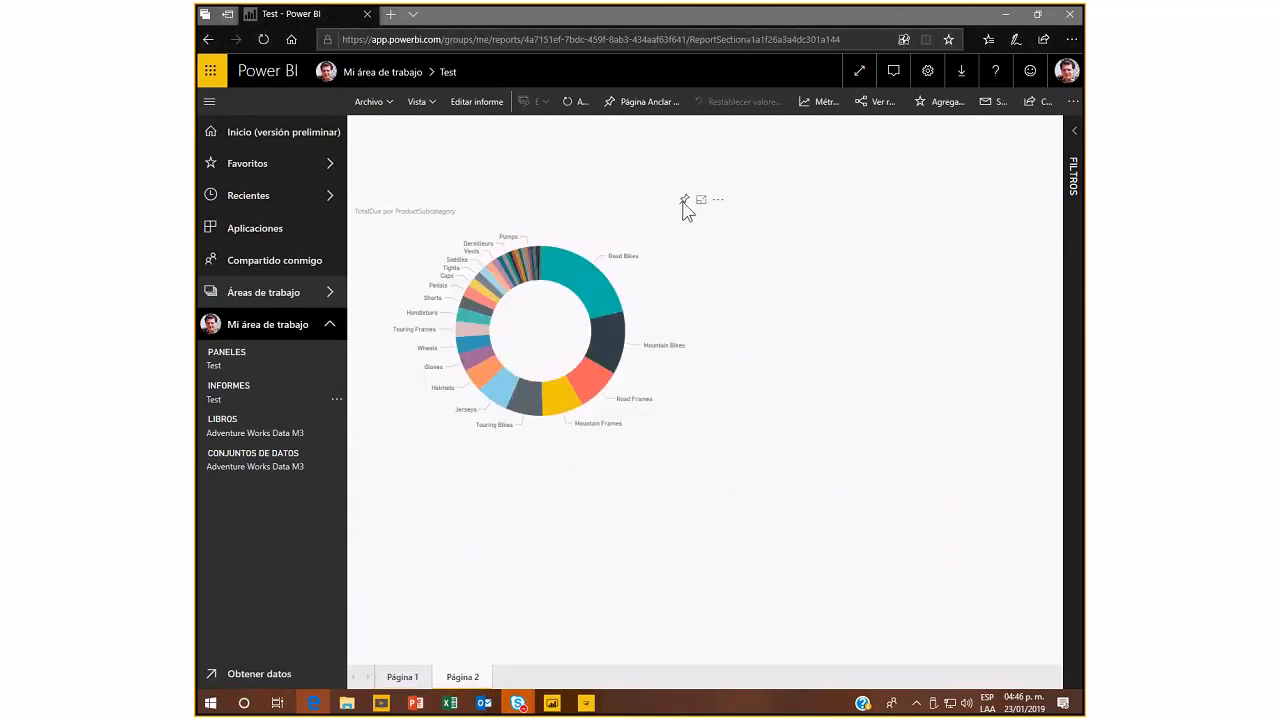
{"action": "left_click", "coordinate": [684, 201]}
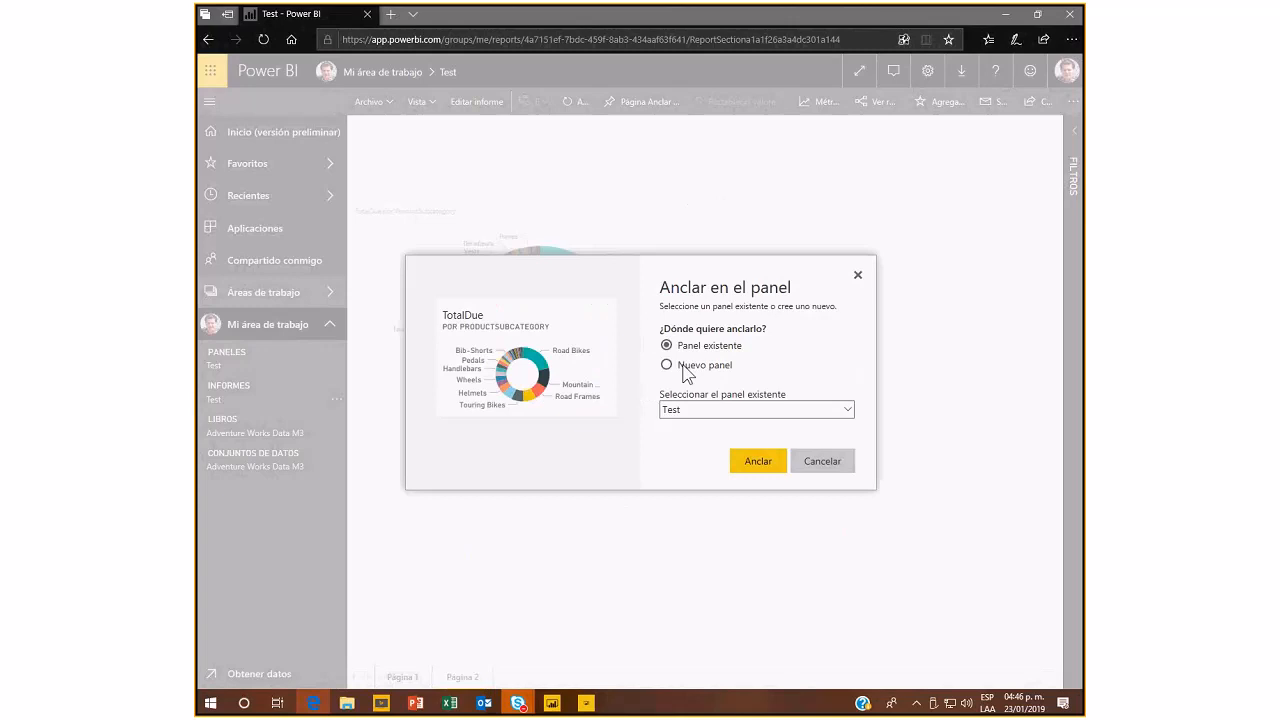
{"action": "left_click", "coordinate": [758, 462]}
{"action": "left_click", "coordinate": [1000, 190]}
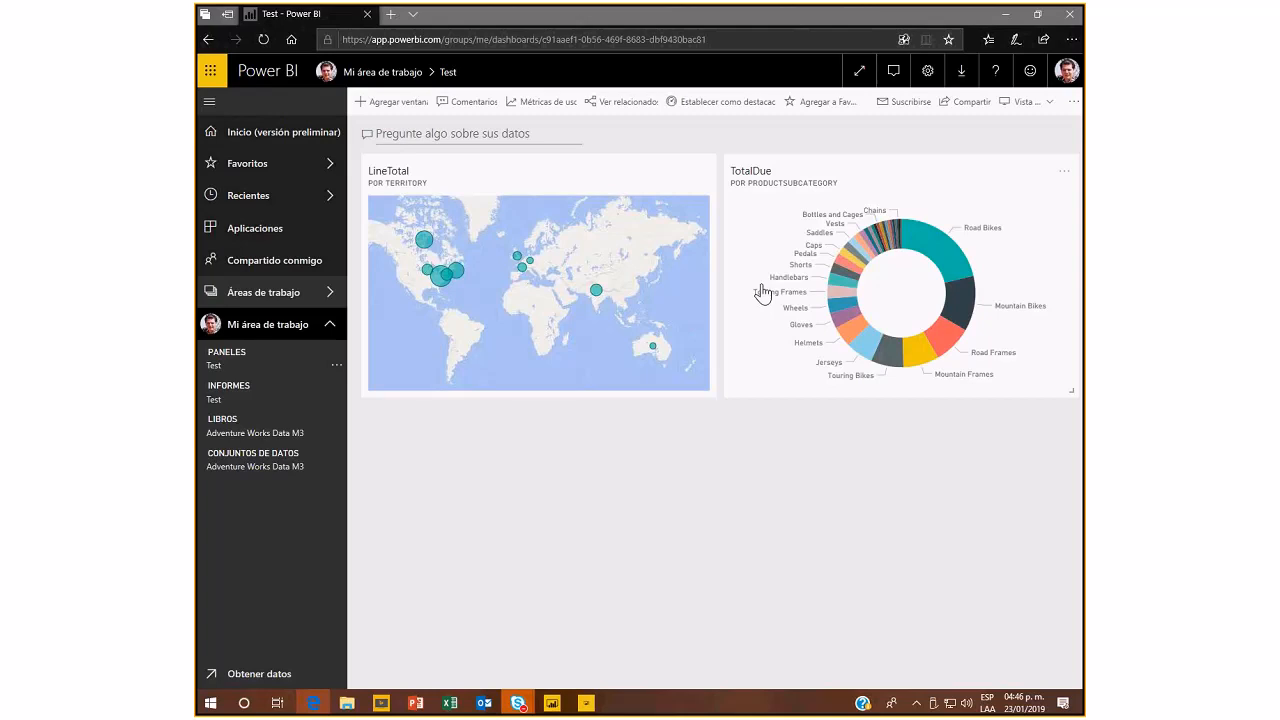
Pin the TotalDue by ProductCategory bar chart from Página 1 to the Test dashboard and widen its tile to span both tiles above.
{"action": "left_click", "coordinate": [213, 400]}
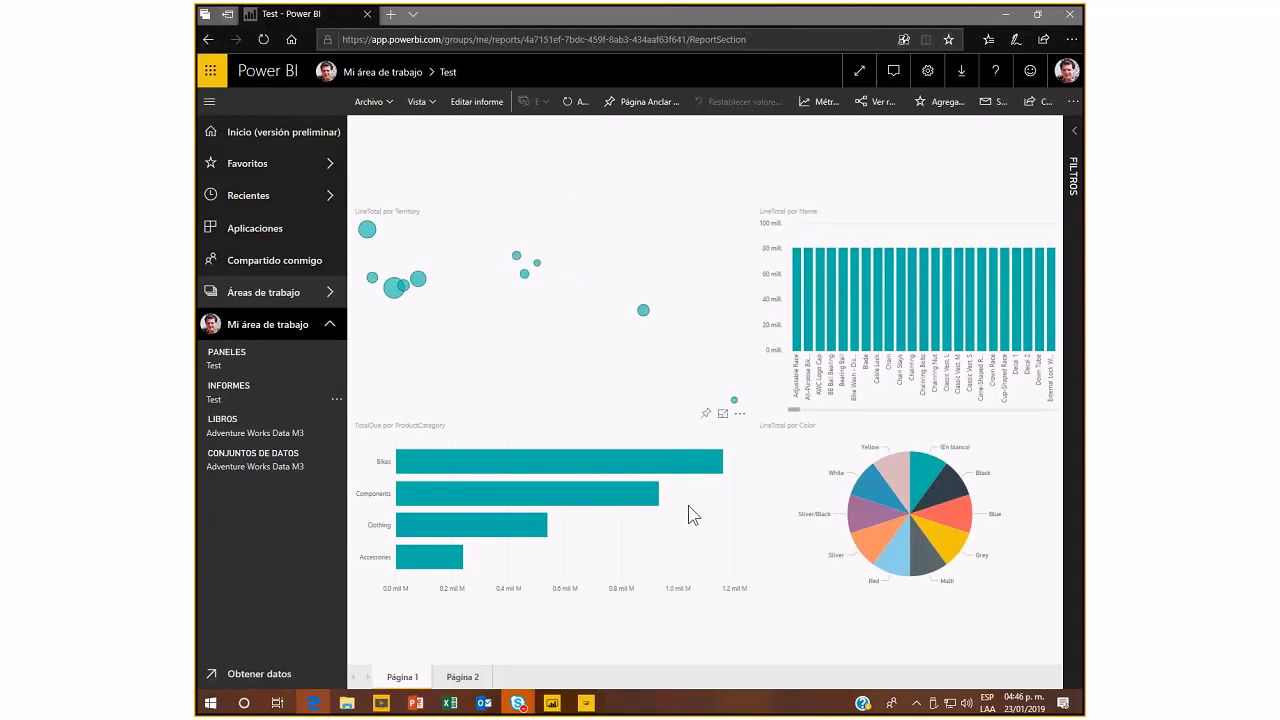
{"action": "left_click", "coordinate": [706, 413]}
{"action": "left_click", "coordinate": [740, 460]}
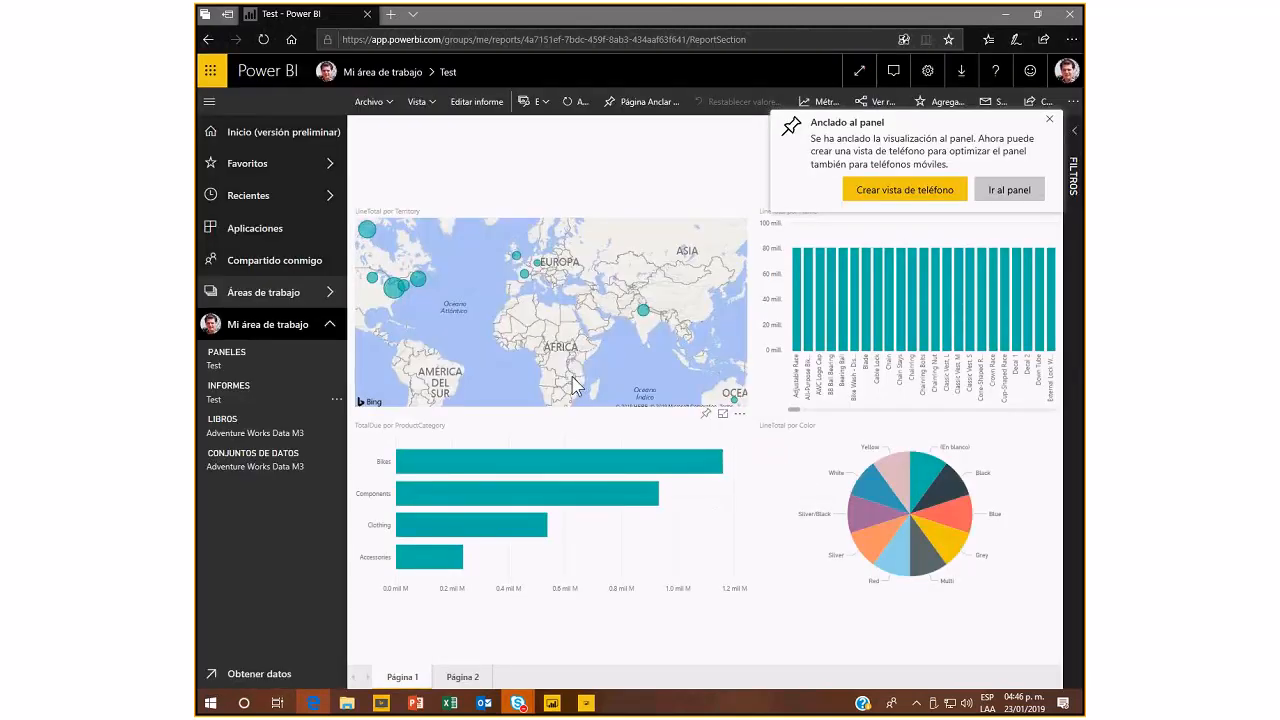
{"action": "left_click", "coordinate": [1009, 189]}
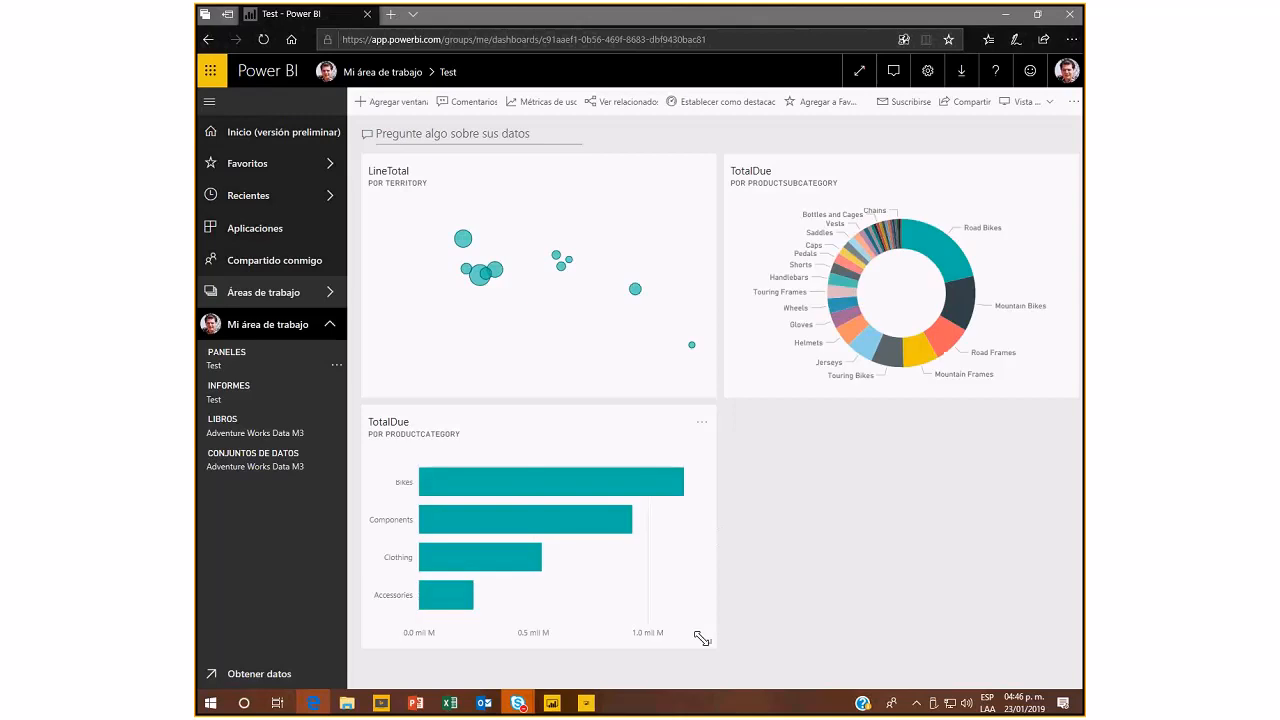
{"action": "left_click_drag", "start_coordinate": [712, 645], "coordinate": [1062, 640]}
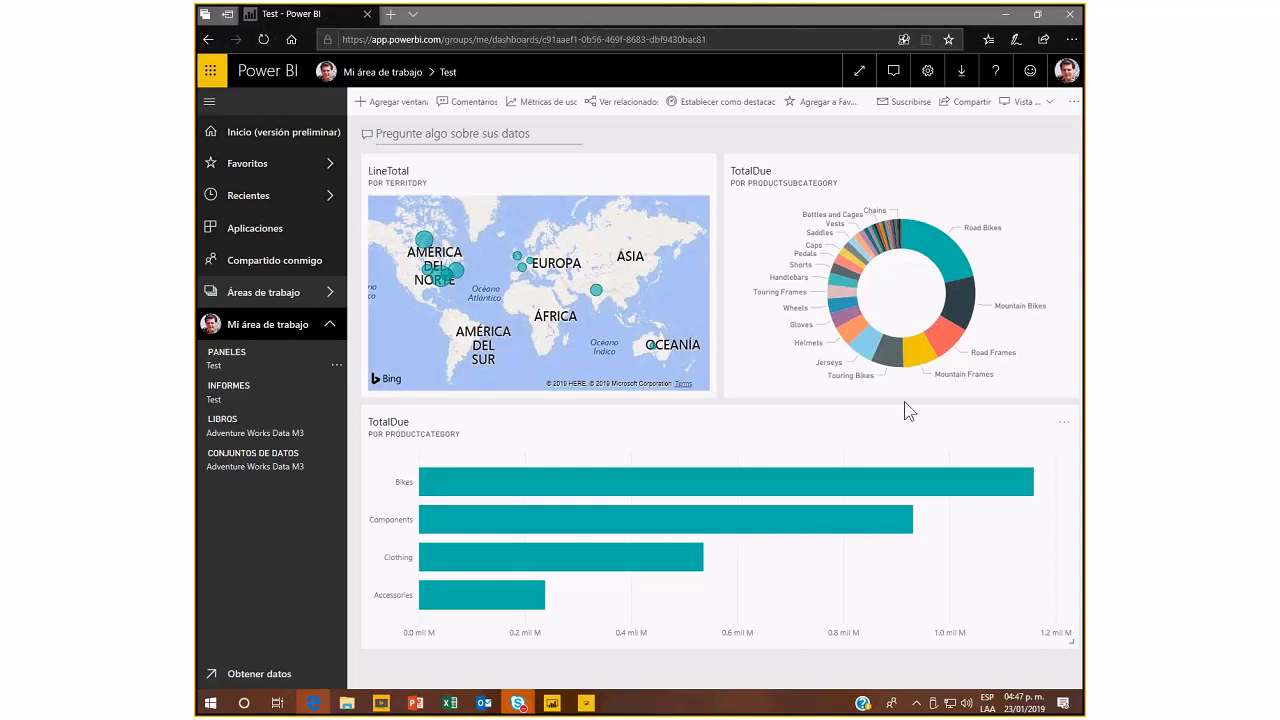
View the source report pages behind the doughnut and bar chart tiles, returning to the Test dashboard each time.
{"action": "left_click", "coordinate": [943, 262]}
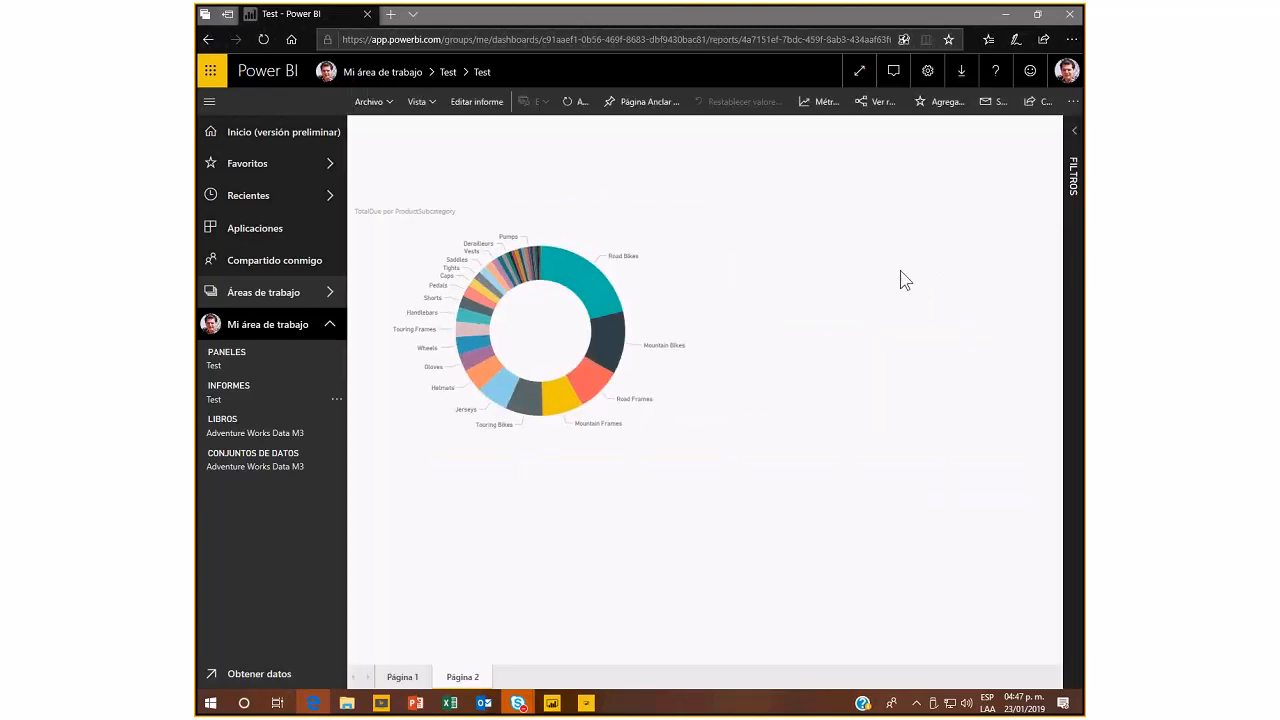
{"action": "key", "text": "alt+Left"}
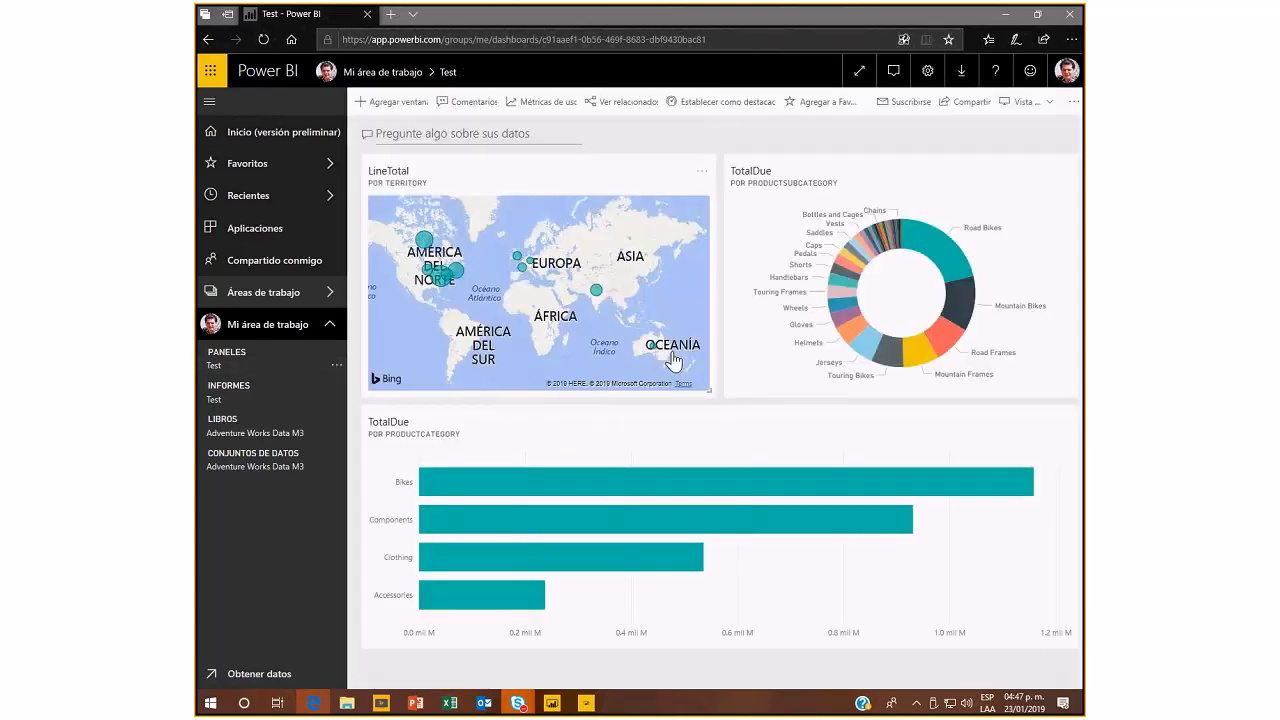
{"action": "left_click", "coordinate": [711, 436]}
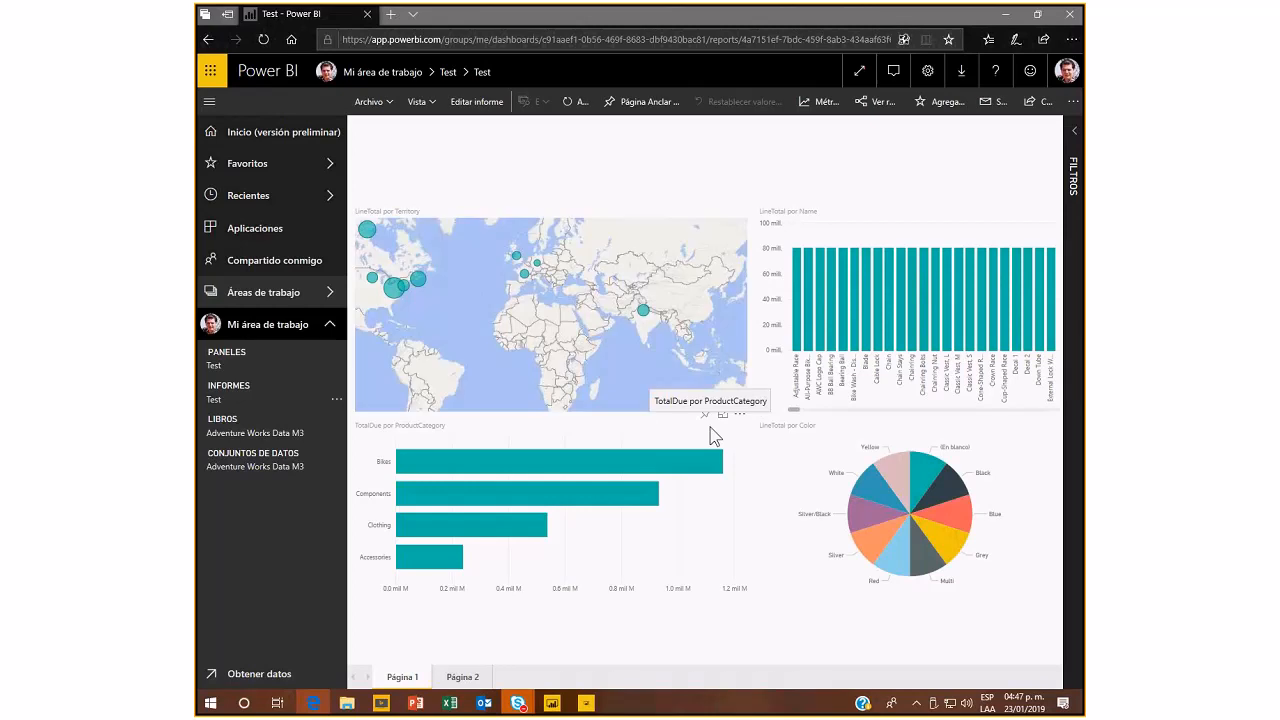
{"action": "left_click", "coordinate": [264, 367]}
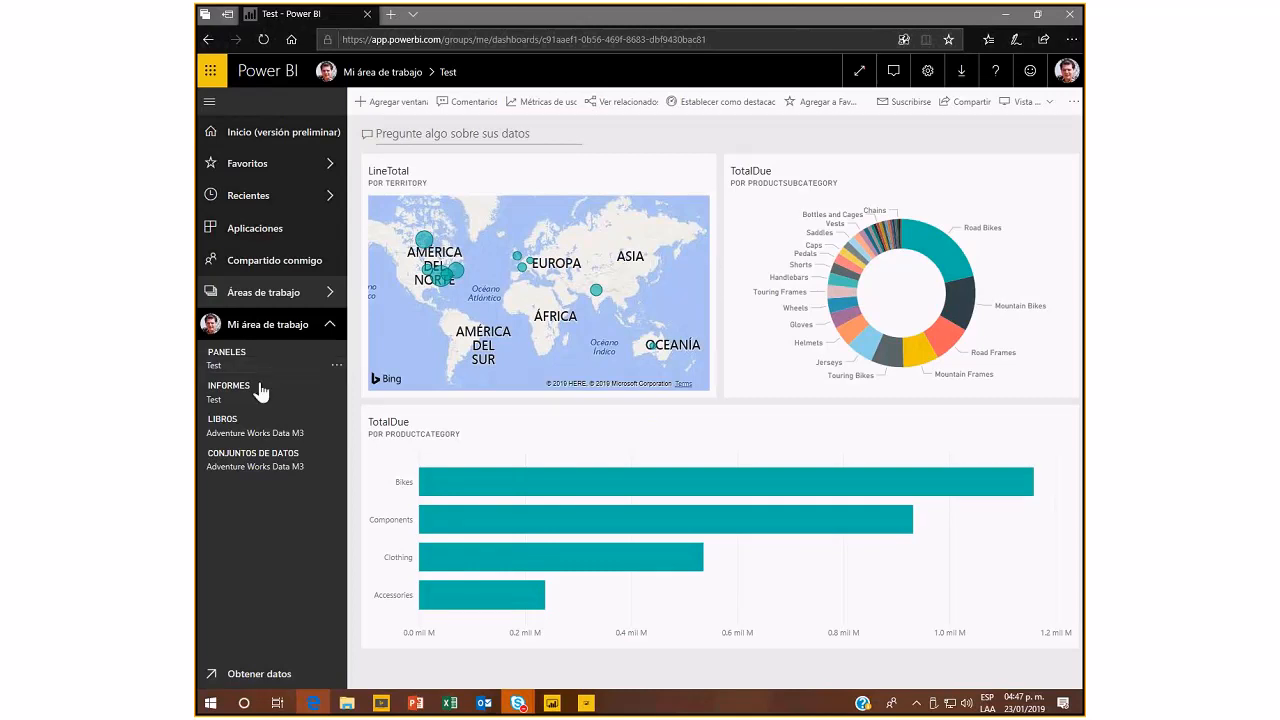
Open the Test report and check cross-highlighting from the Yellow slice of the color pie and the Bearing Ball column.
{"action": "left_click", "coordinate": [252, 398]}
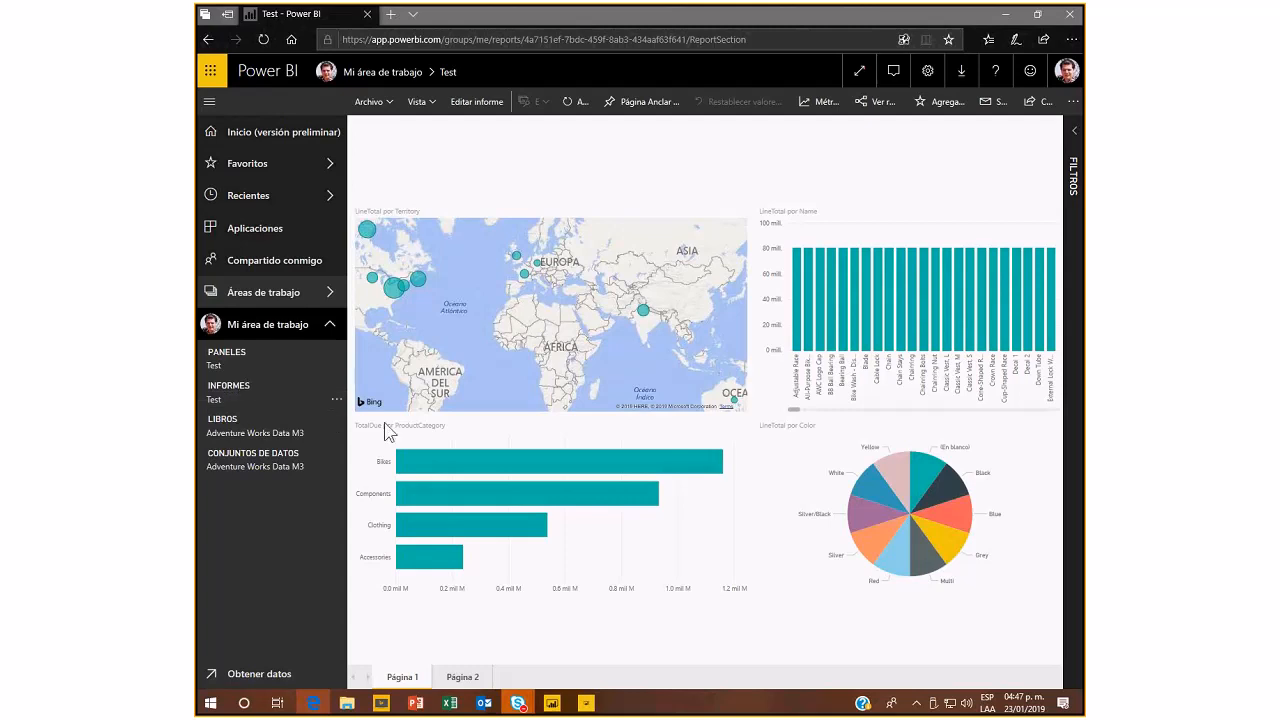
{"action": "mouse_move", "coordinate": [852, 343]}
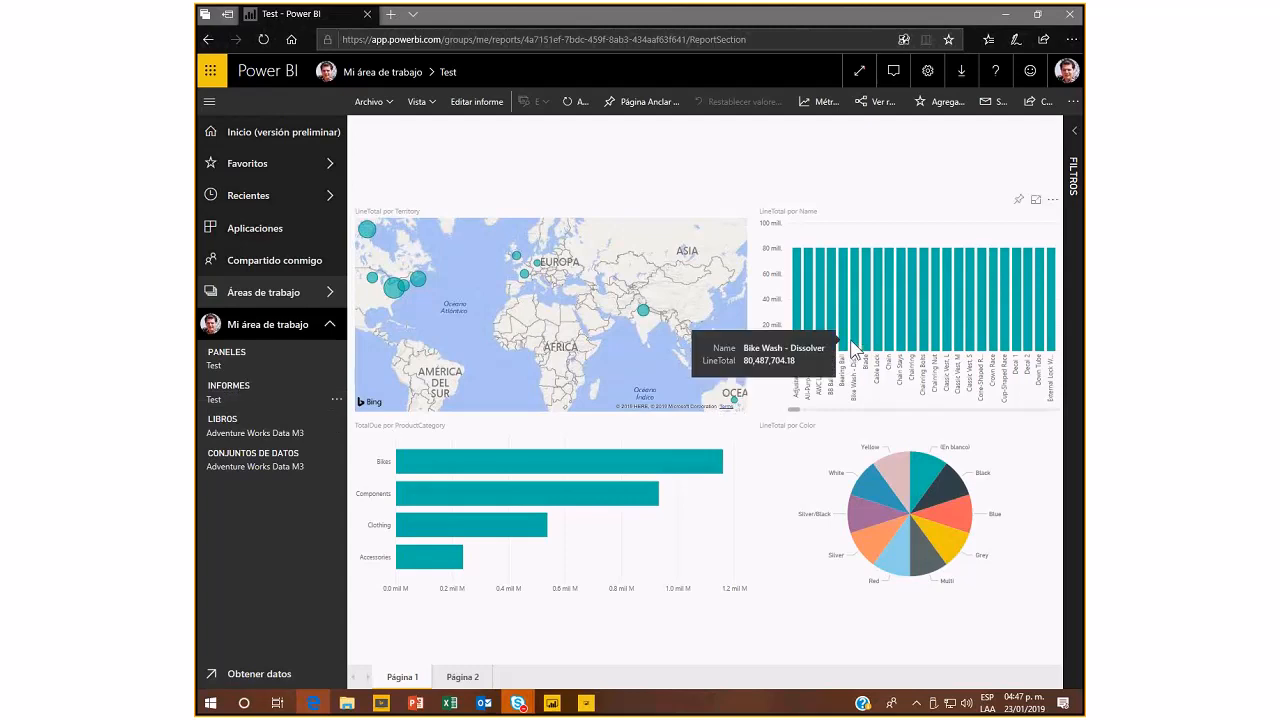
{"action": "mouse_move", "coordinate": [895, 470]}
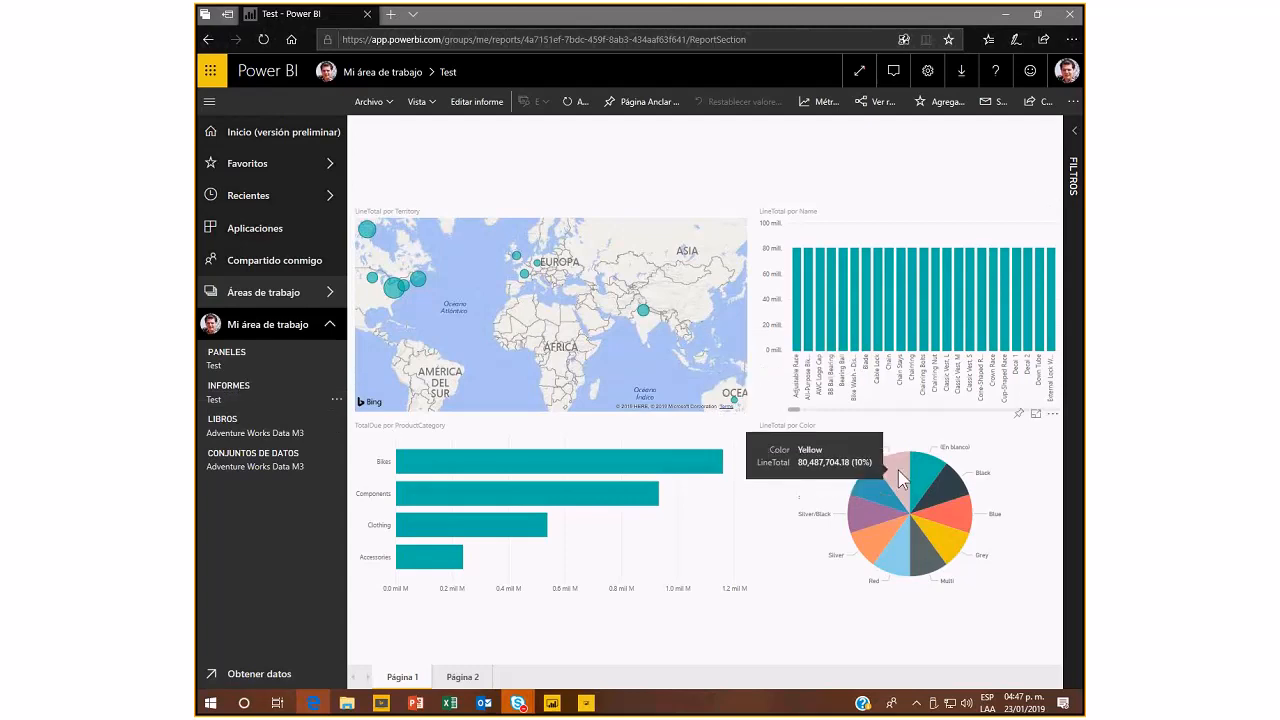
{"action": "left_click", "coordinate": [897, 478]}
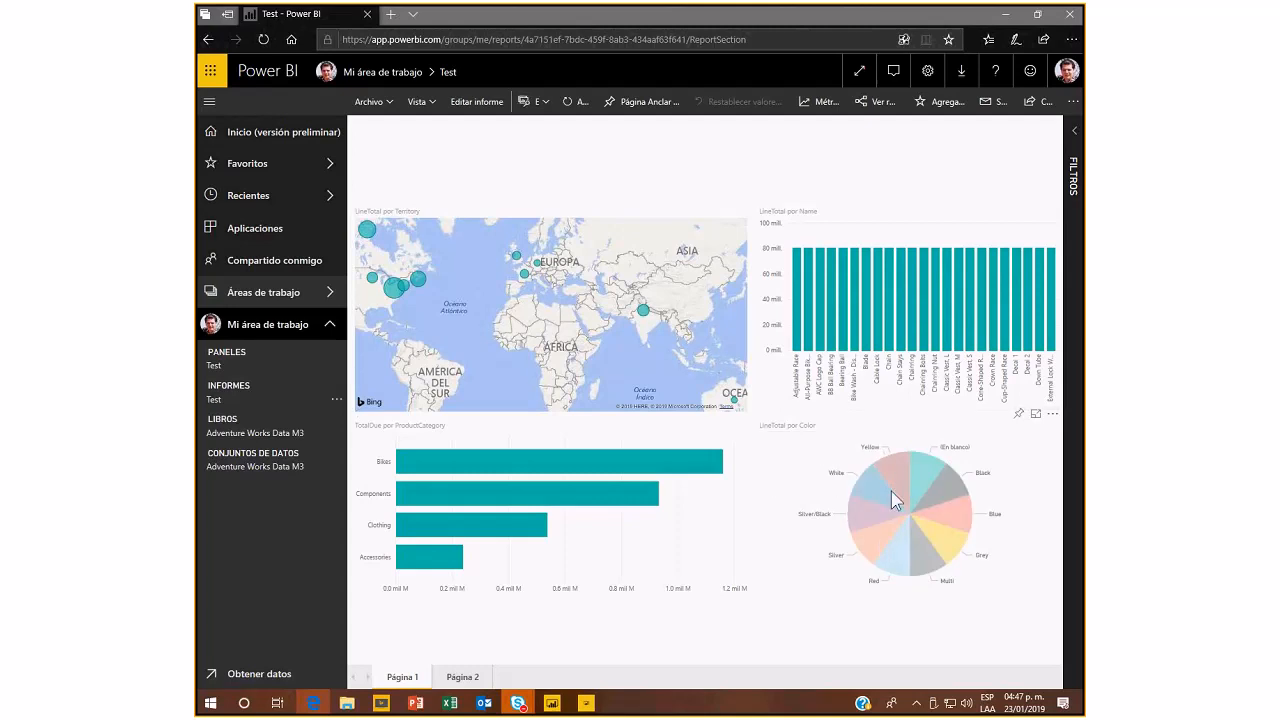
{"action": "mouse_move", "coordinate": [891, 491]}
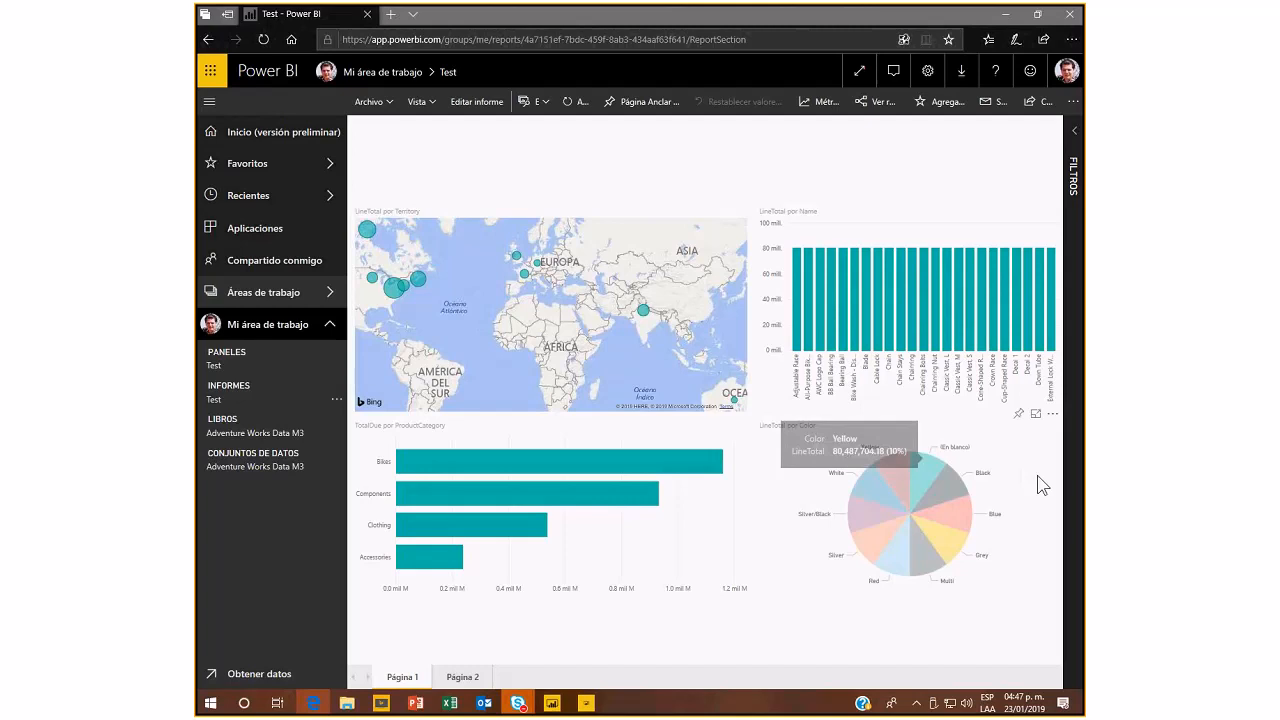
{"action": "left_click", "coordinate": [897, 478]}
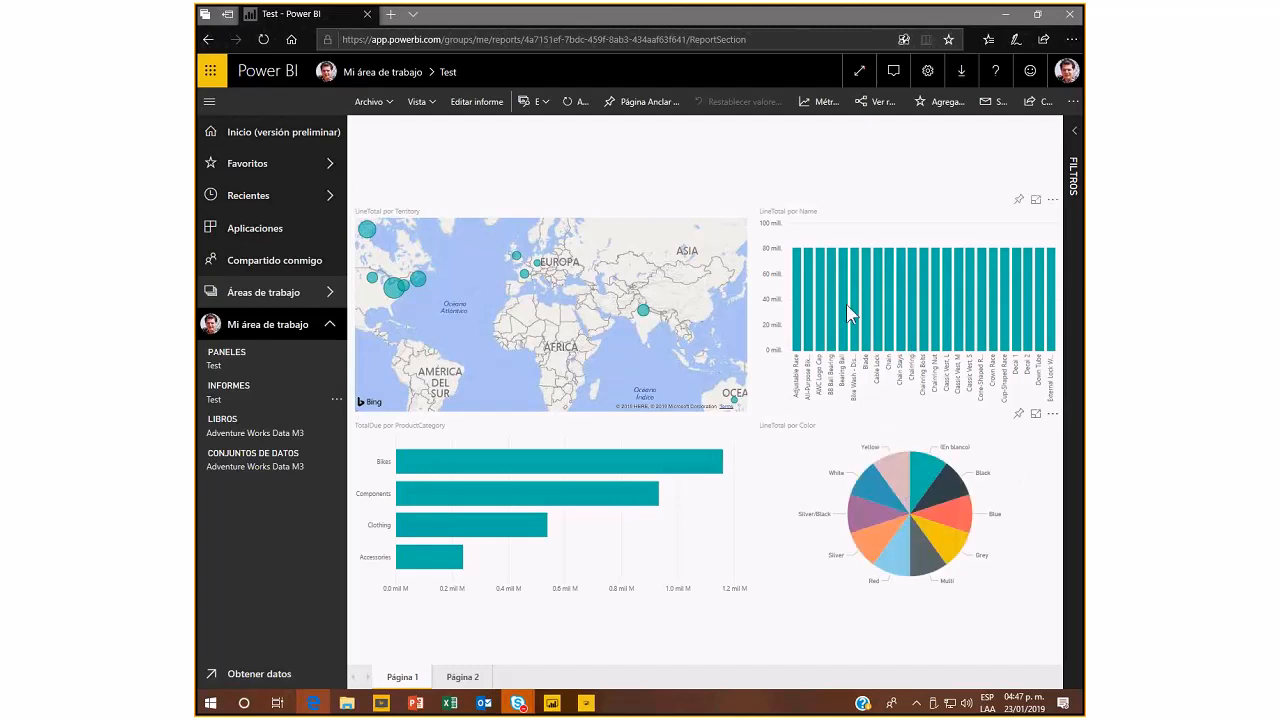
{"action": "left_click", "coordinate": [846, 304]}
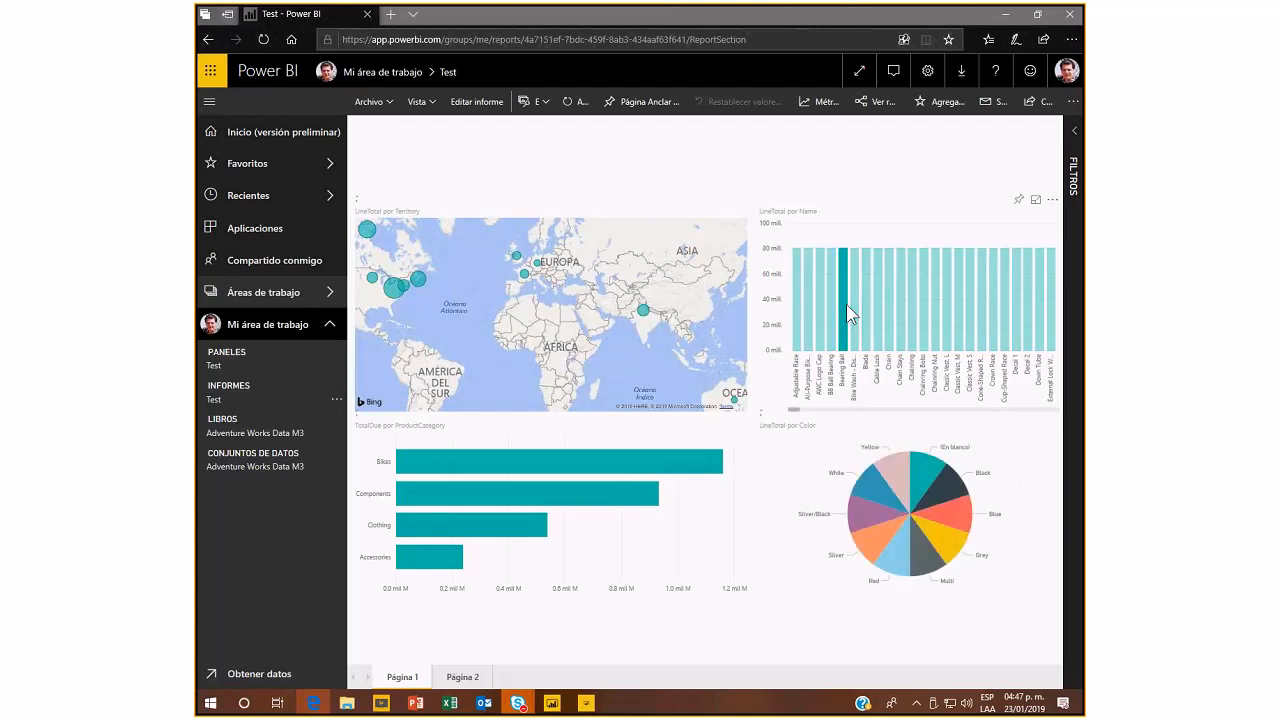
Examine how selecting Bikes, Components and Clothing in the ProductCategory bar chart highlights the other visuals on Página 1.
{"action": "left_click", "coordinate": [576, 471]}
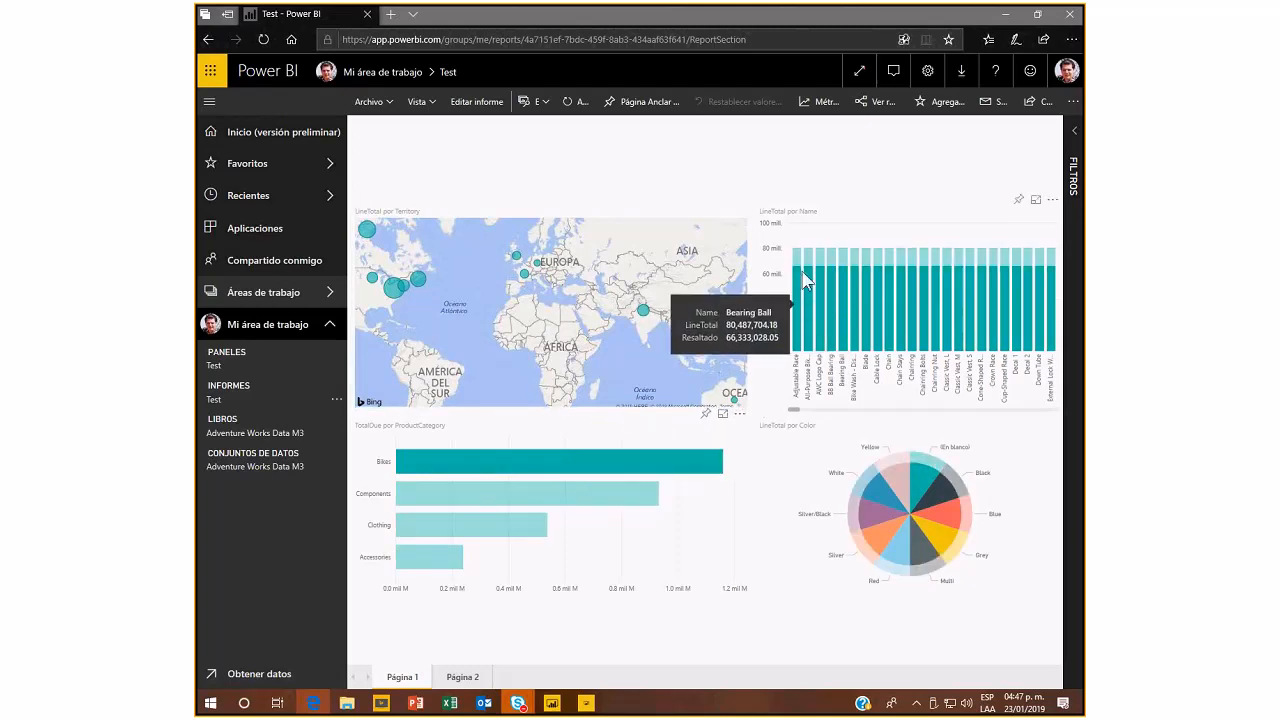
{"action": "mouse_move", "coordinate": [934, 258]}
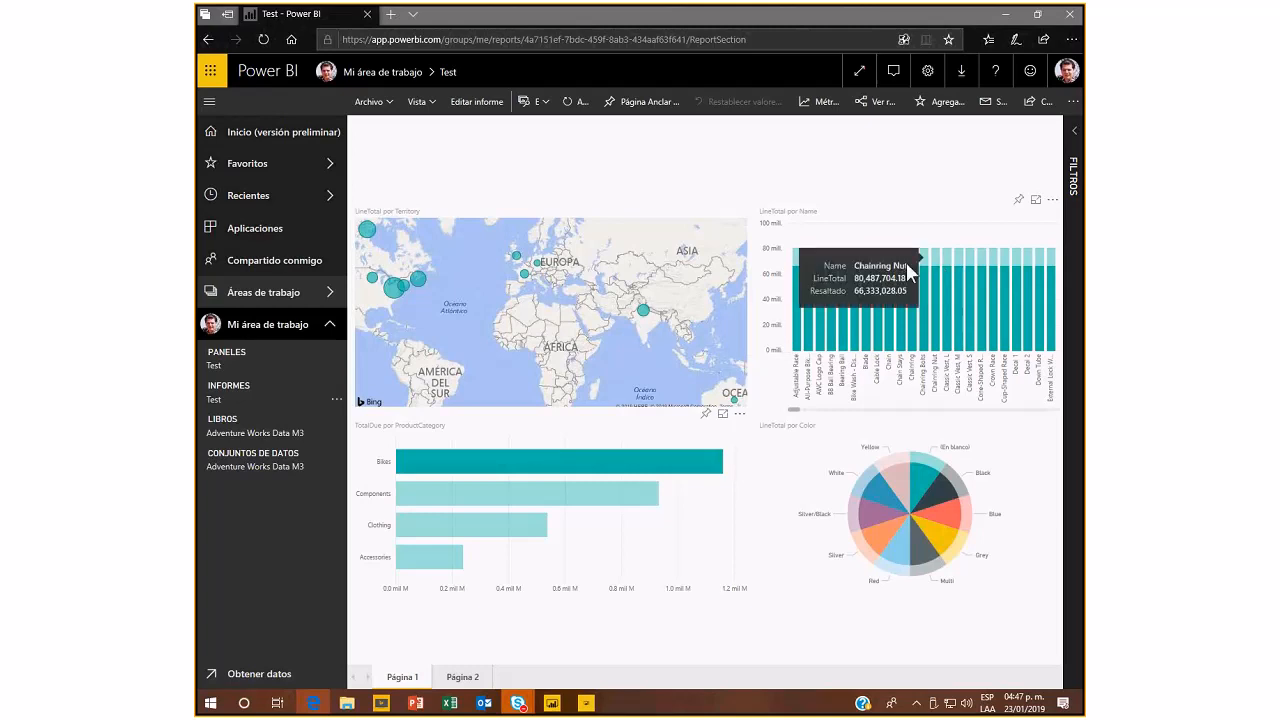
{"action": "left_click", "coordinate": [462, 493]}
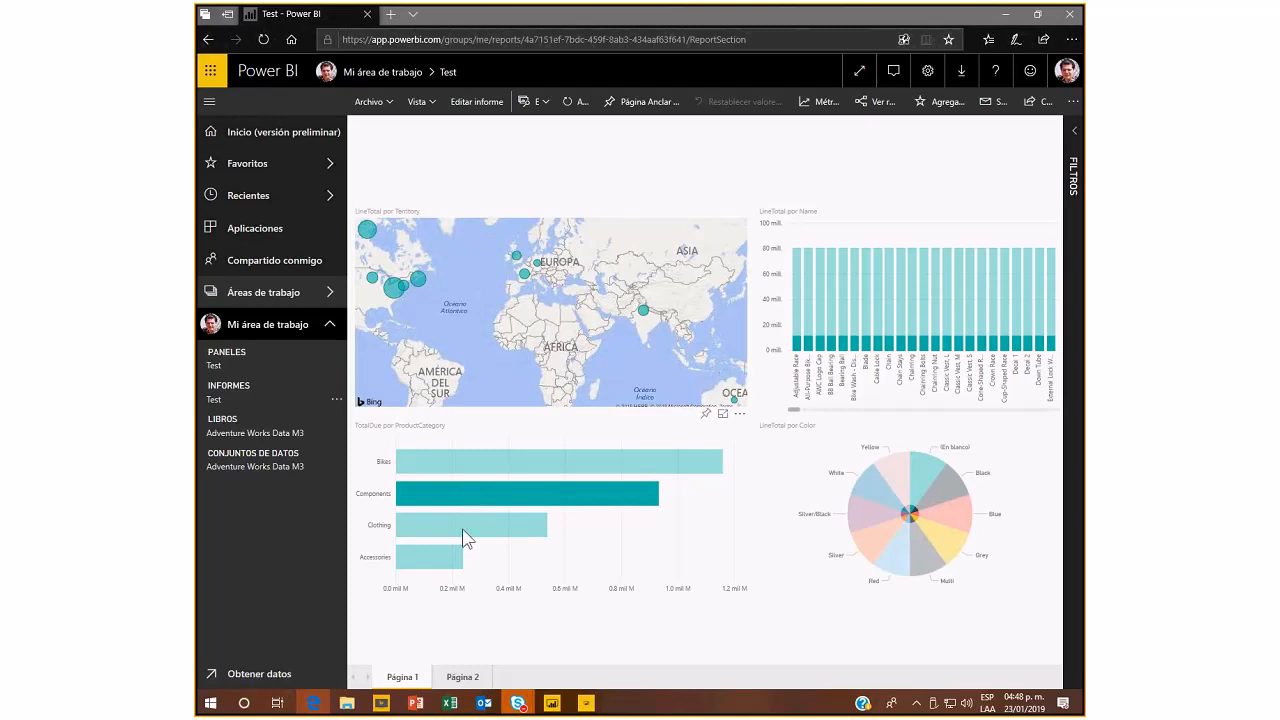
{"action": "left_click", "coordinate": [465, 530]}
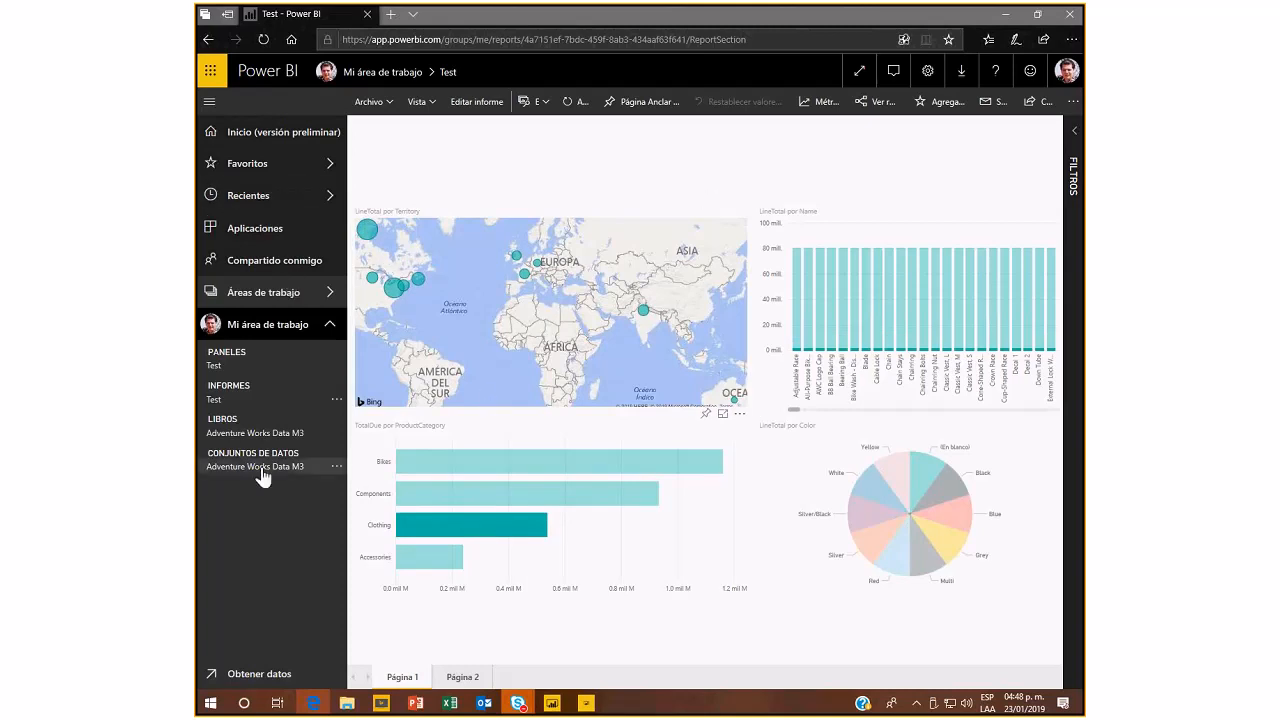
{"action": "key", "text": "alt+Tab"}
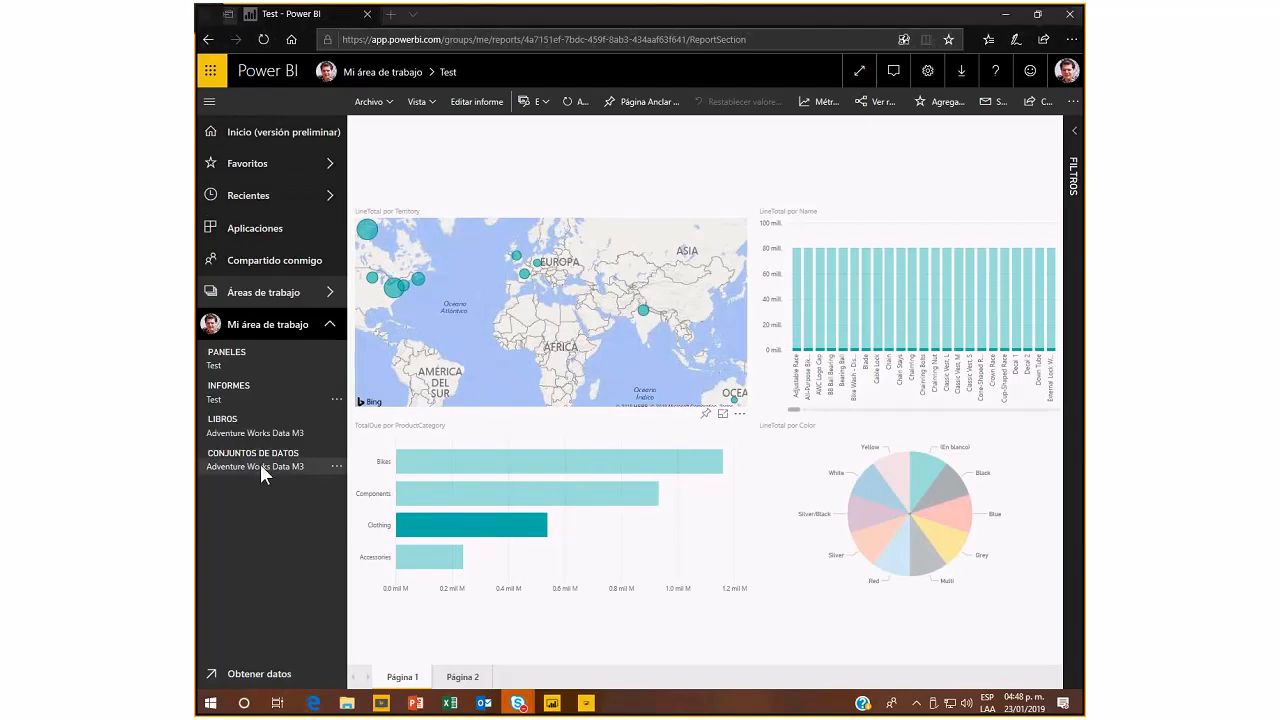
View the Adventure Works Data M3 workbook in Excel and the Test report in Power BI Desktop, and open the Test dashboard in the browser.
{"action": "key", "text": "alt+Tab"}
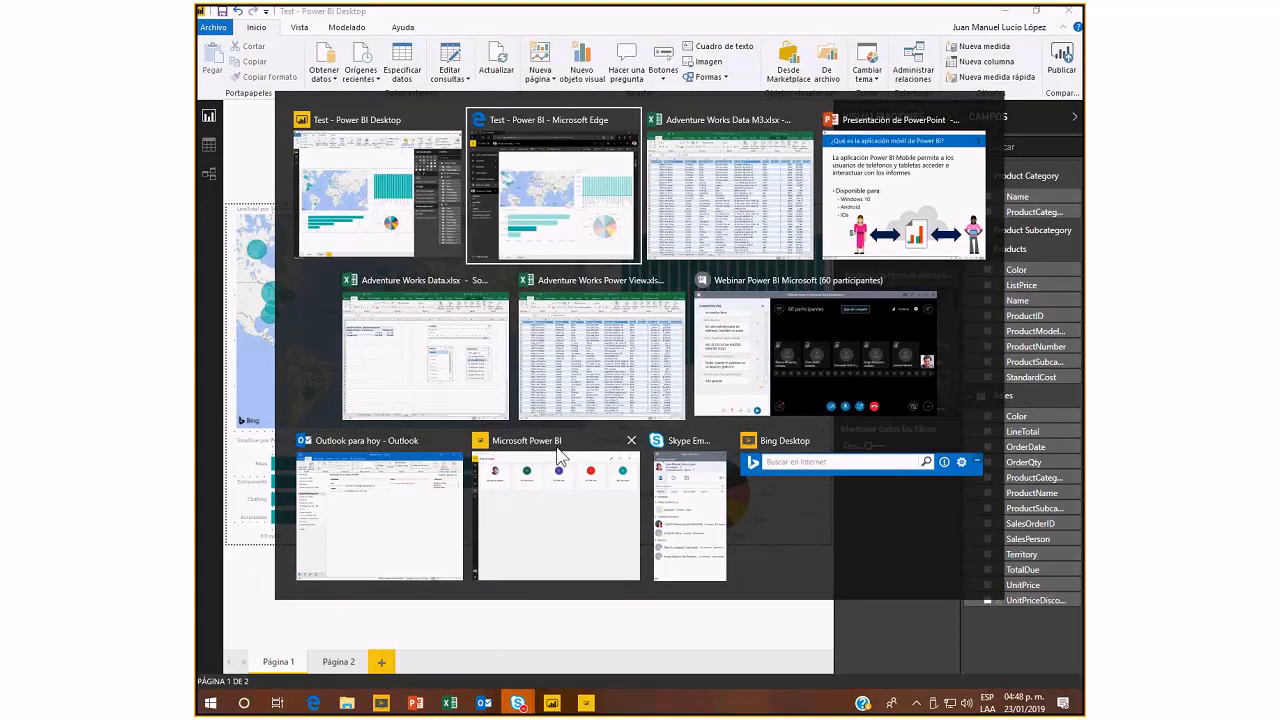
{"action": "key", "text": "alt+Tab"}
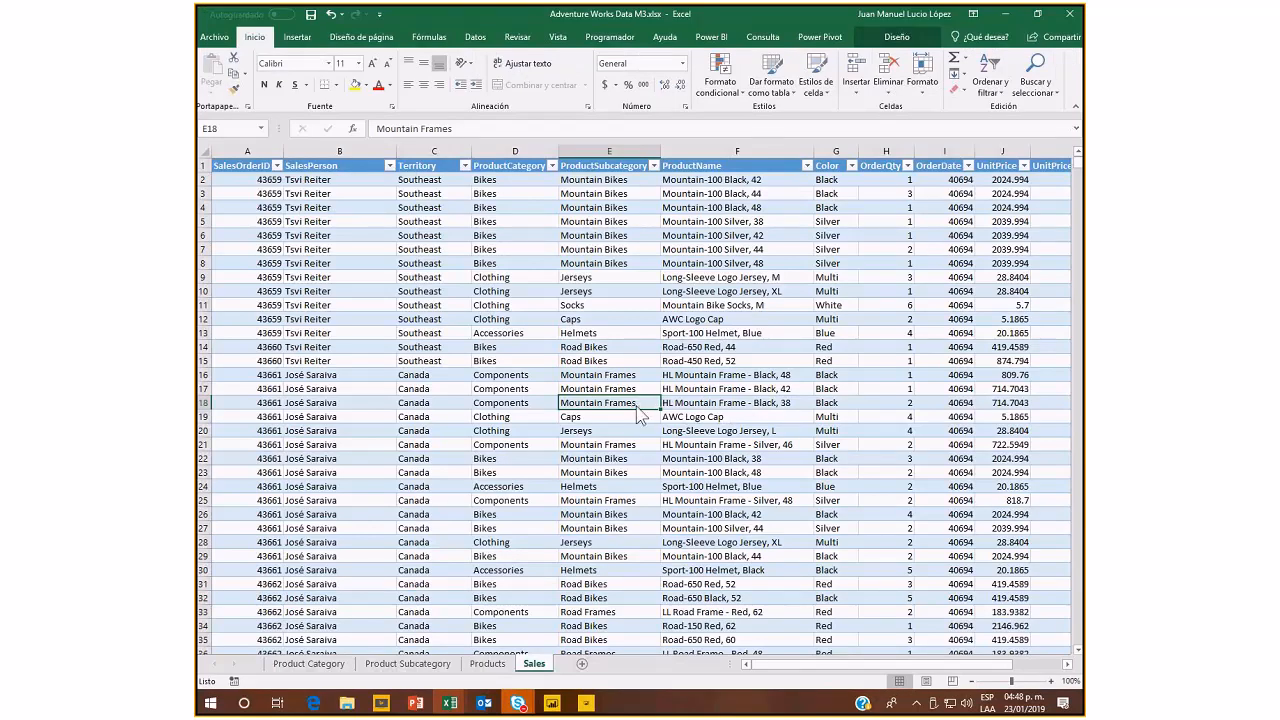
{"action": "key", "text": "alt+Tab"}
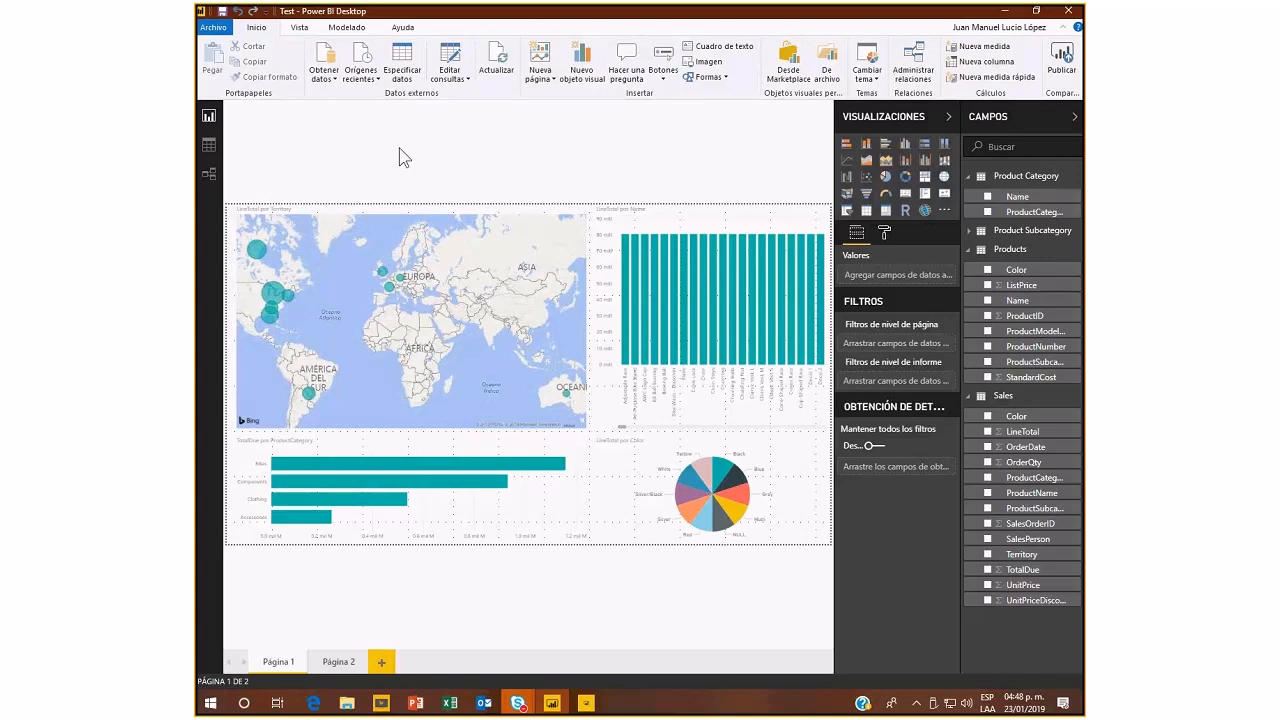
{"action": "key", "text": "alt+Tab"}
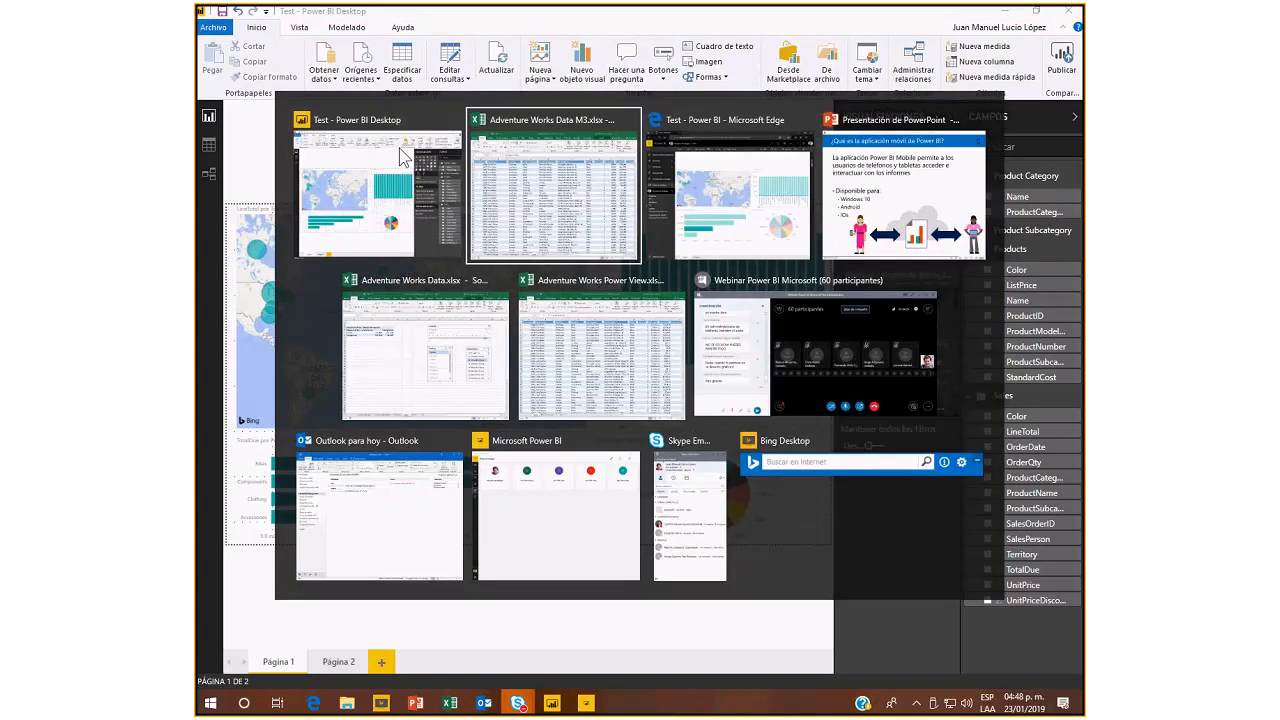
{"action": "key", "text": "Tab"}
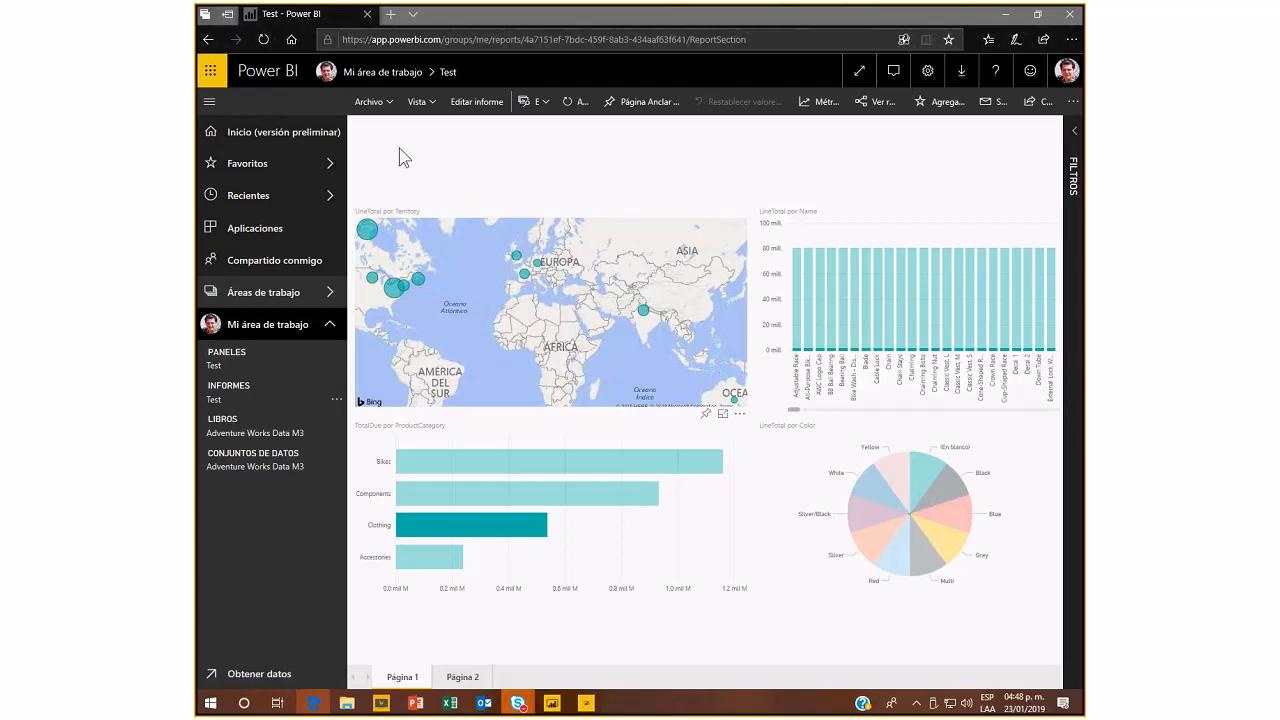
{"action": "left_click", "coordinate": [248, 364]}
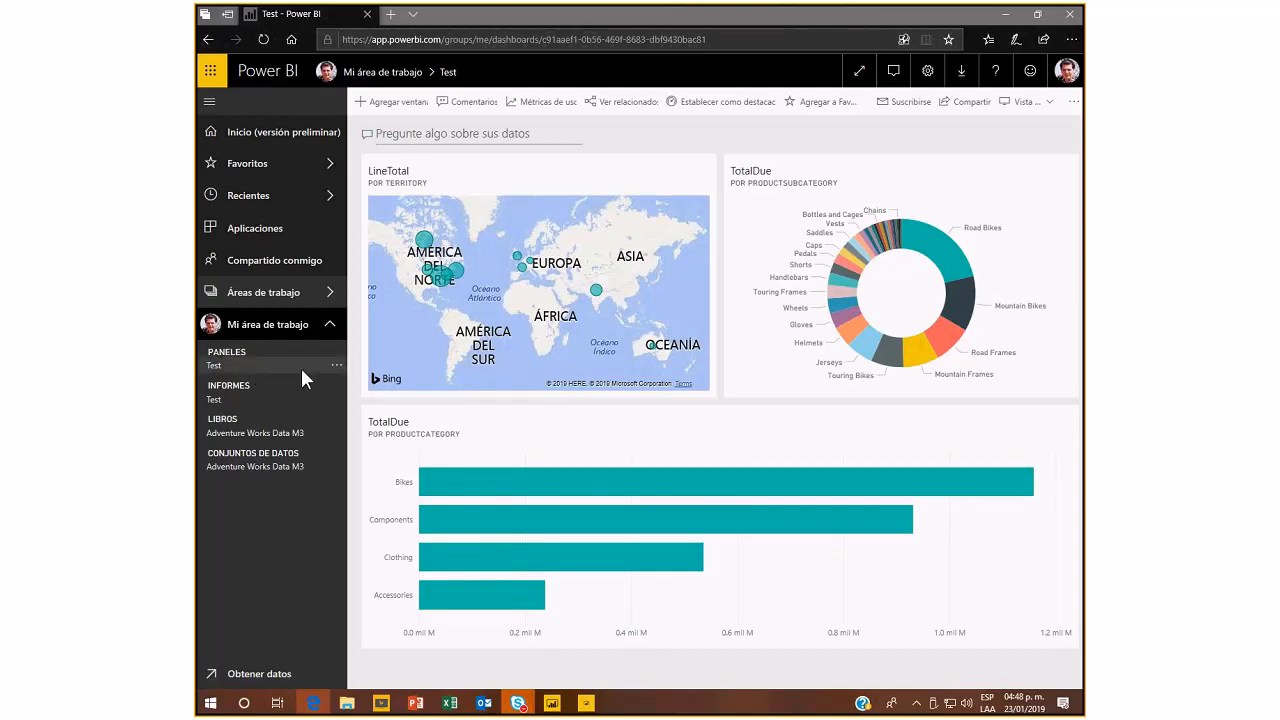
Switch to the Microsoft Power BI app, open Mi área de trabajo and view its Adventure Works Data M3 workbook.
{"action": "left_click", "coordinate": [414, 703]}
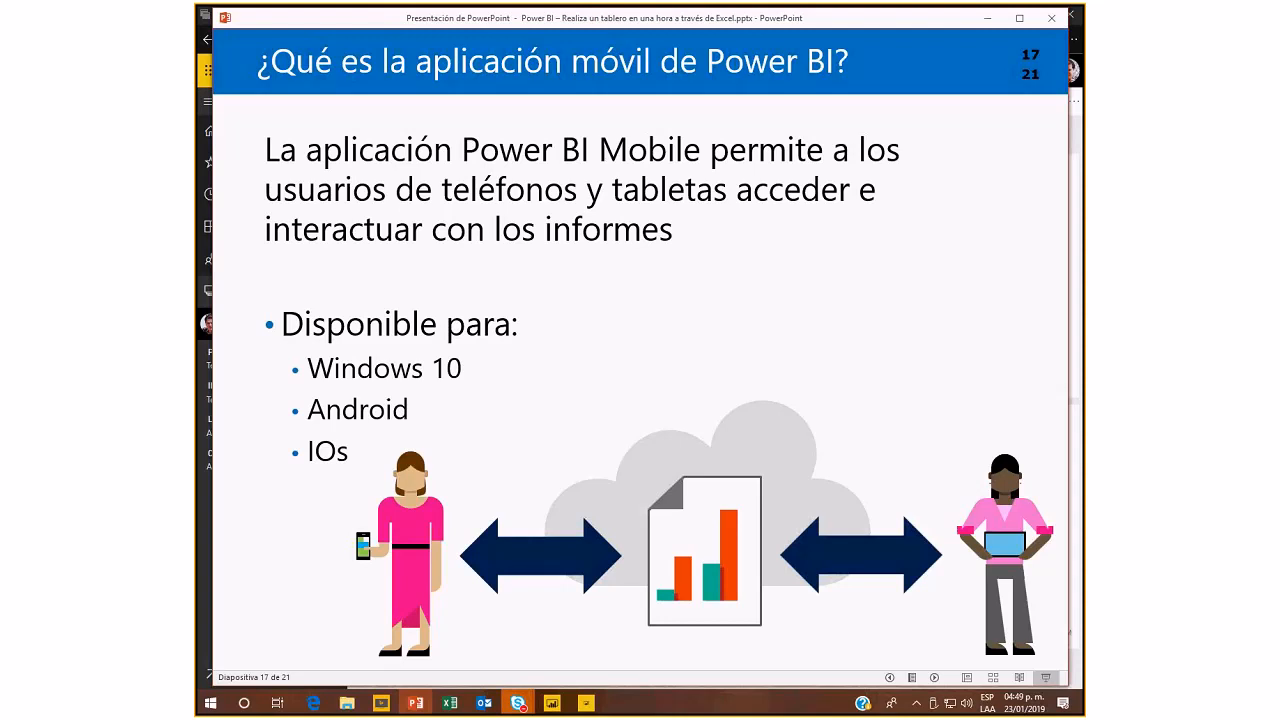
{"action": "left_click", "coordinate": [590, 700]}
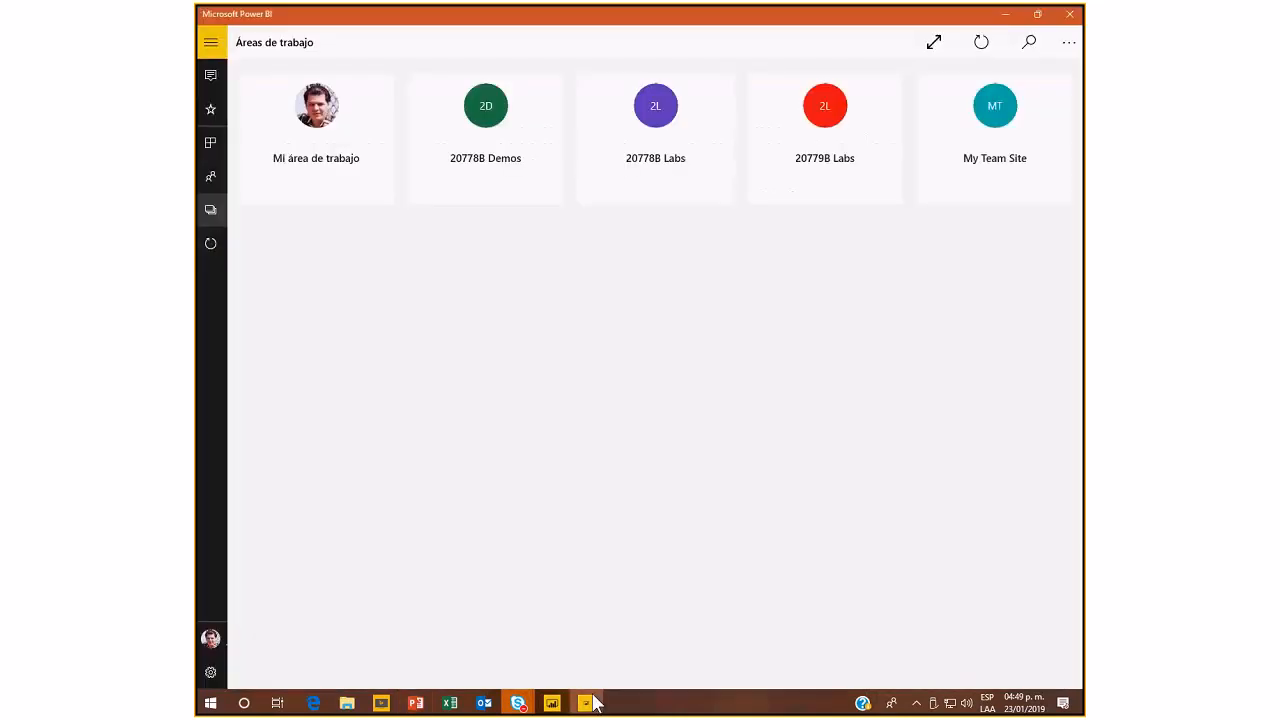
{"action": "left_click", "coordinate": [318, 120]}
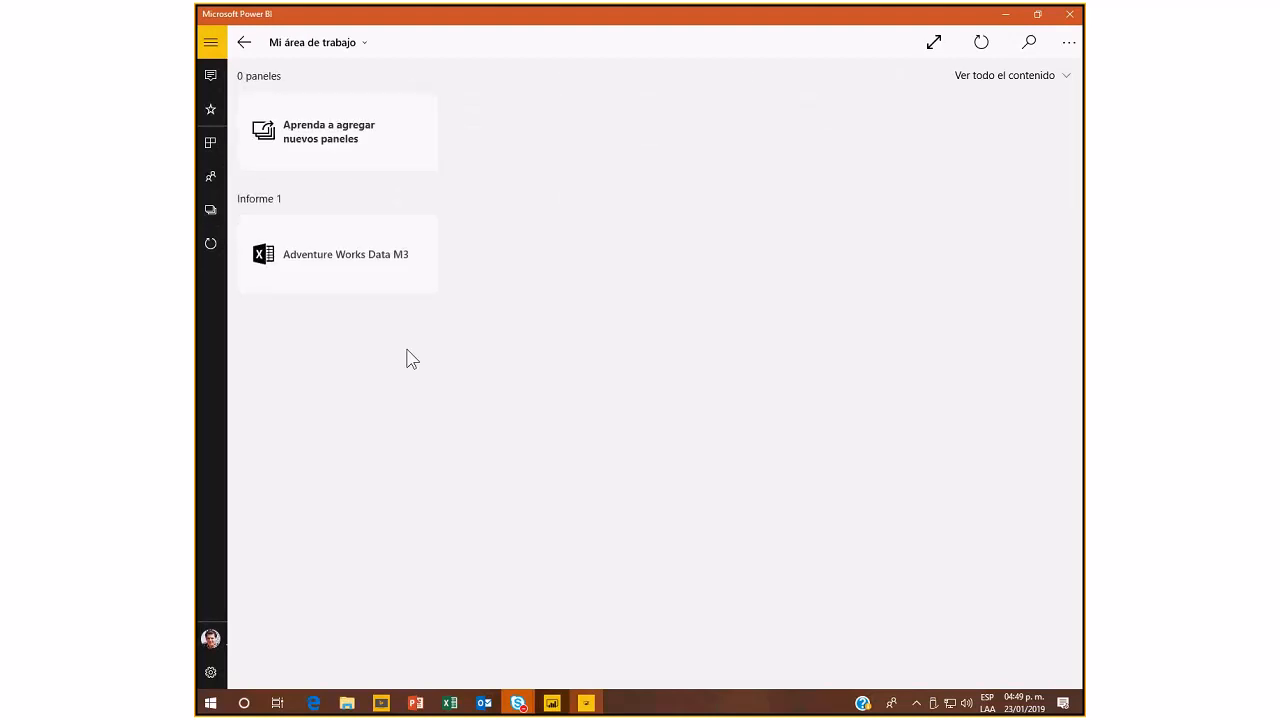
{"action": "left_click", "coordinate": [341, 266]}
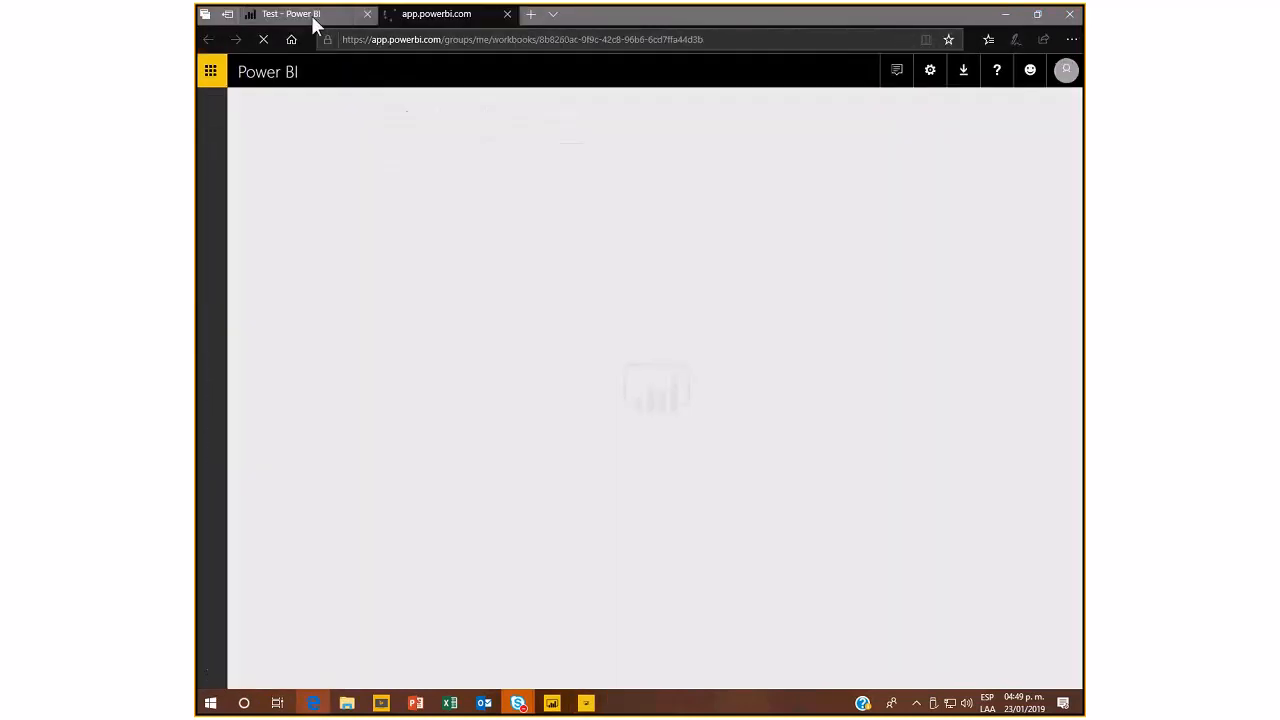
{"action": "mouse_move", "coordinate": [311, 15]}
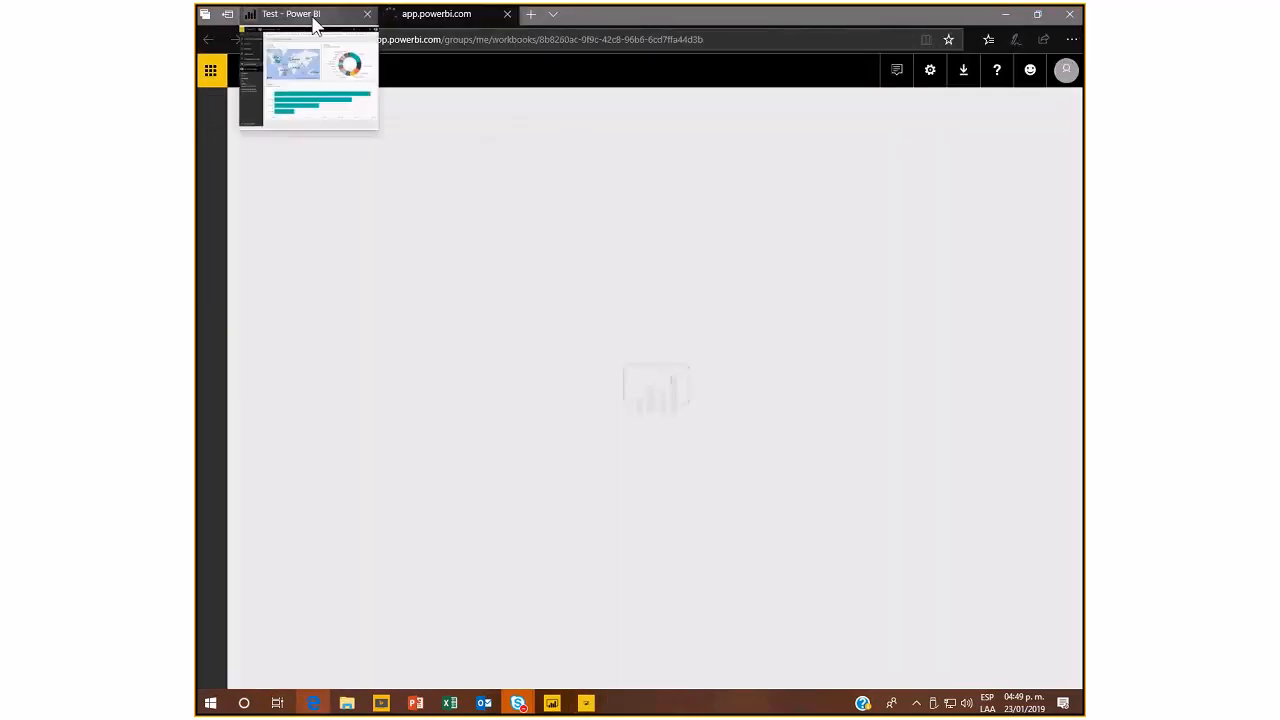
{"action": "left_click", "coordinate": [313, 18]}
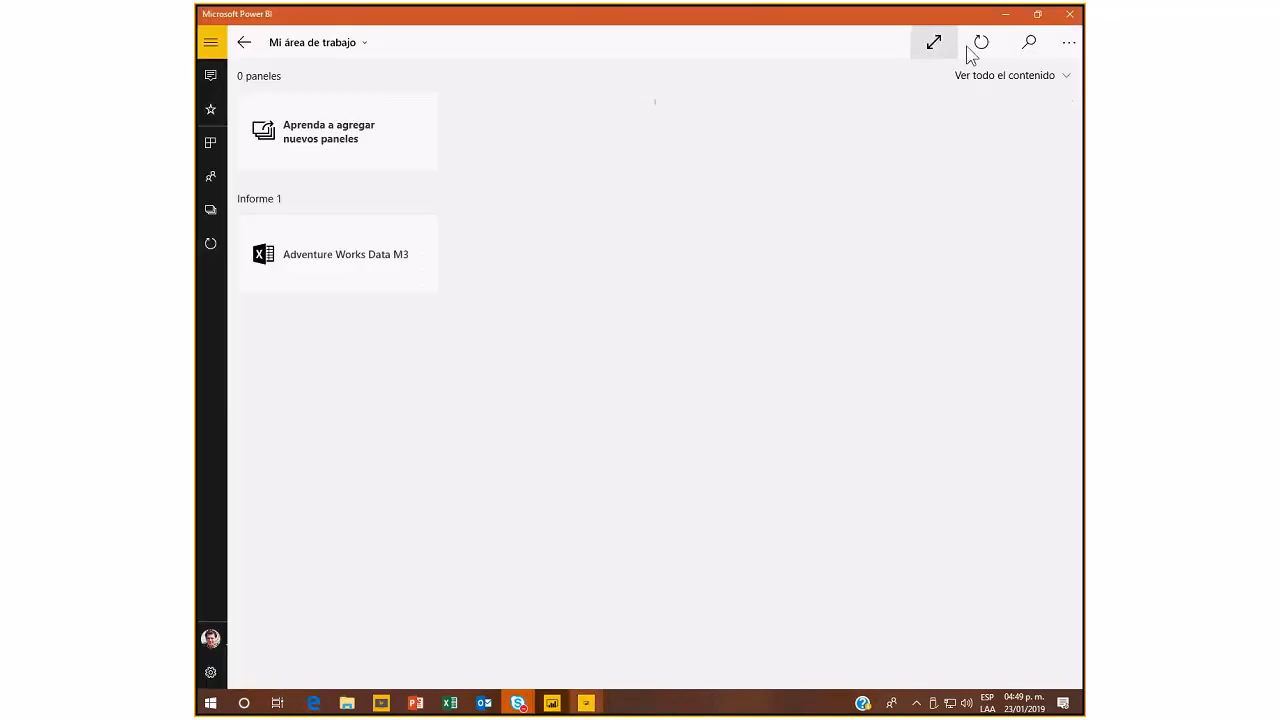
Refresh Mi área de trabajo in the Microsoft Power BI app, and open the 20779B Labs workspace.
{"action": "left_click", "coordinate": [984, 47]}
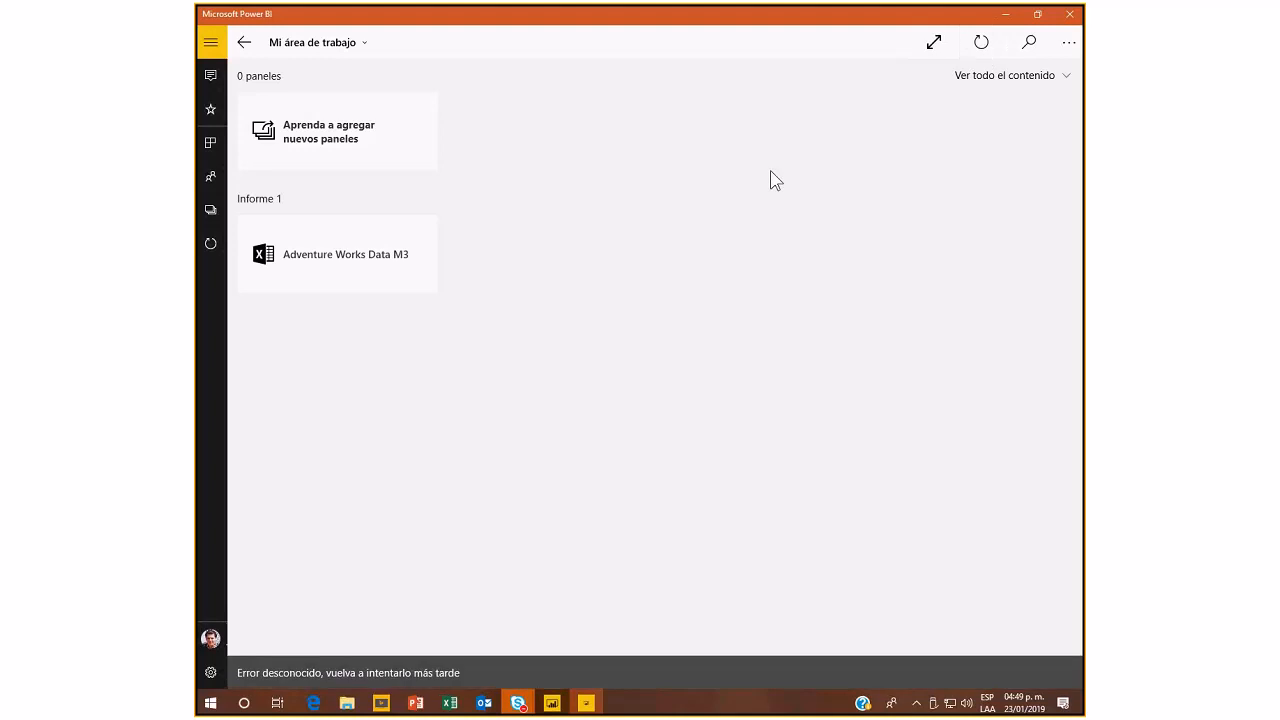
{"action": "left_click", "coordinate": [980, 40]}
{"action": "left_click", "coordinate": [304, 46]}
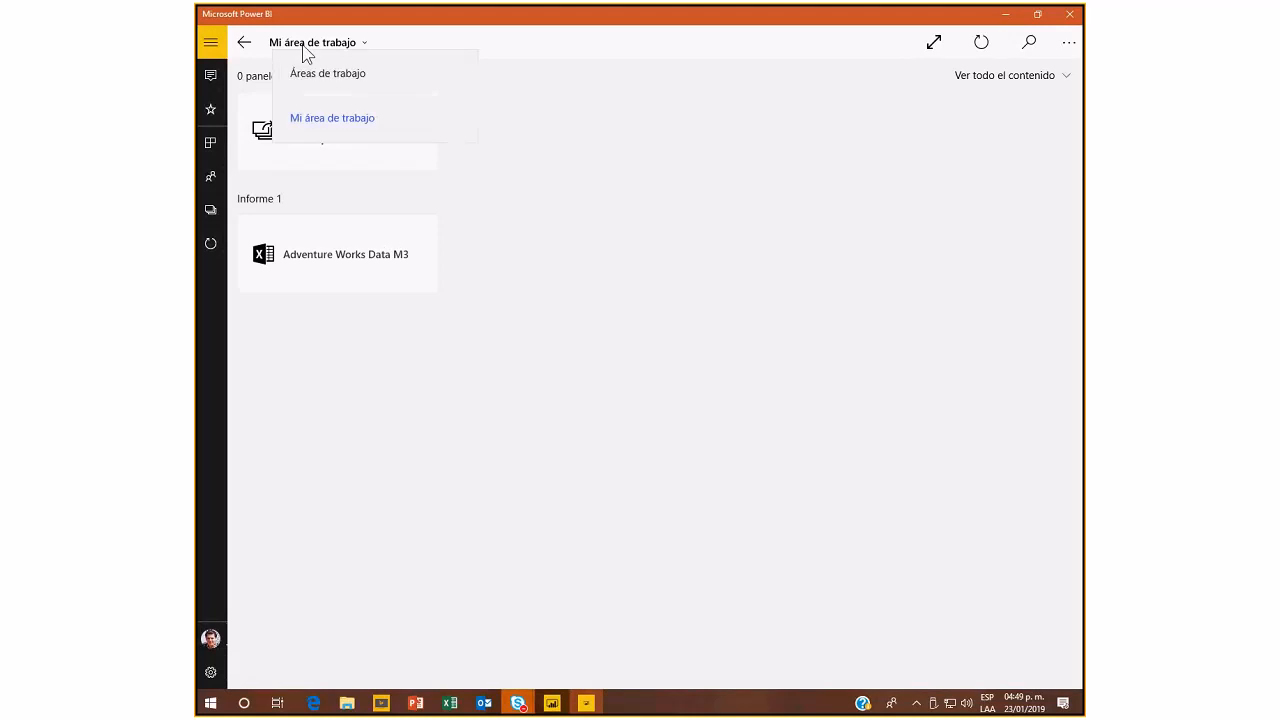
{"action": "left_click", "coordinate": [289, 76]}
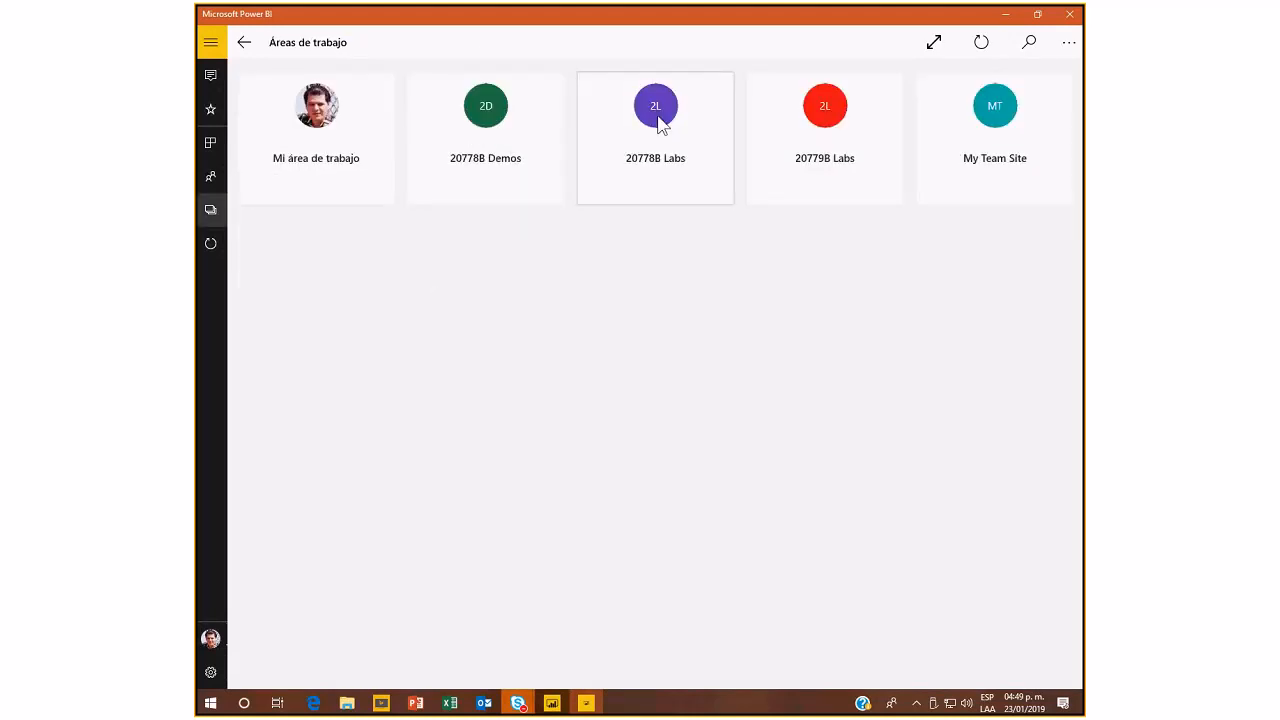
{"action": "left_click", "coordinate": [823, 118]}
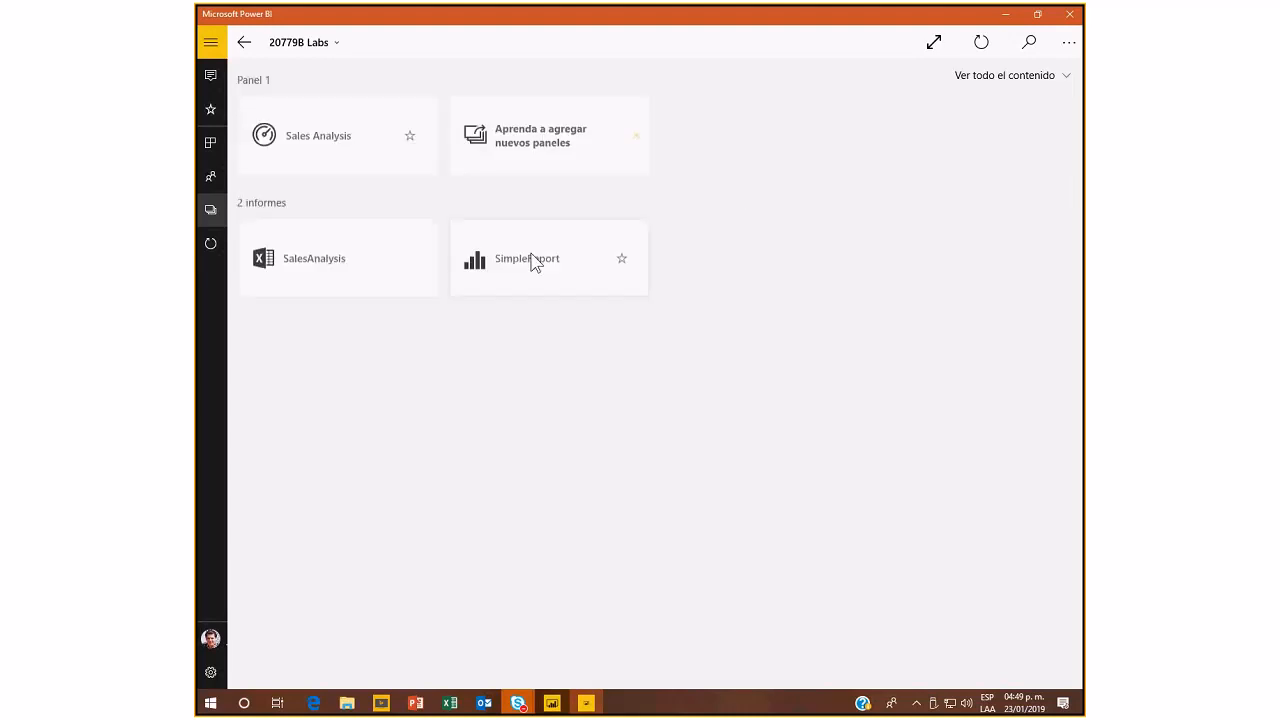
Open the SalesAnalysis workbook and the Sales Analysis dashboard from the 20779B Labs workspace.
{"action": "left_click", "coordinate": [366, 251]}
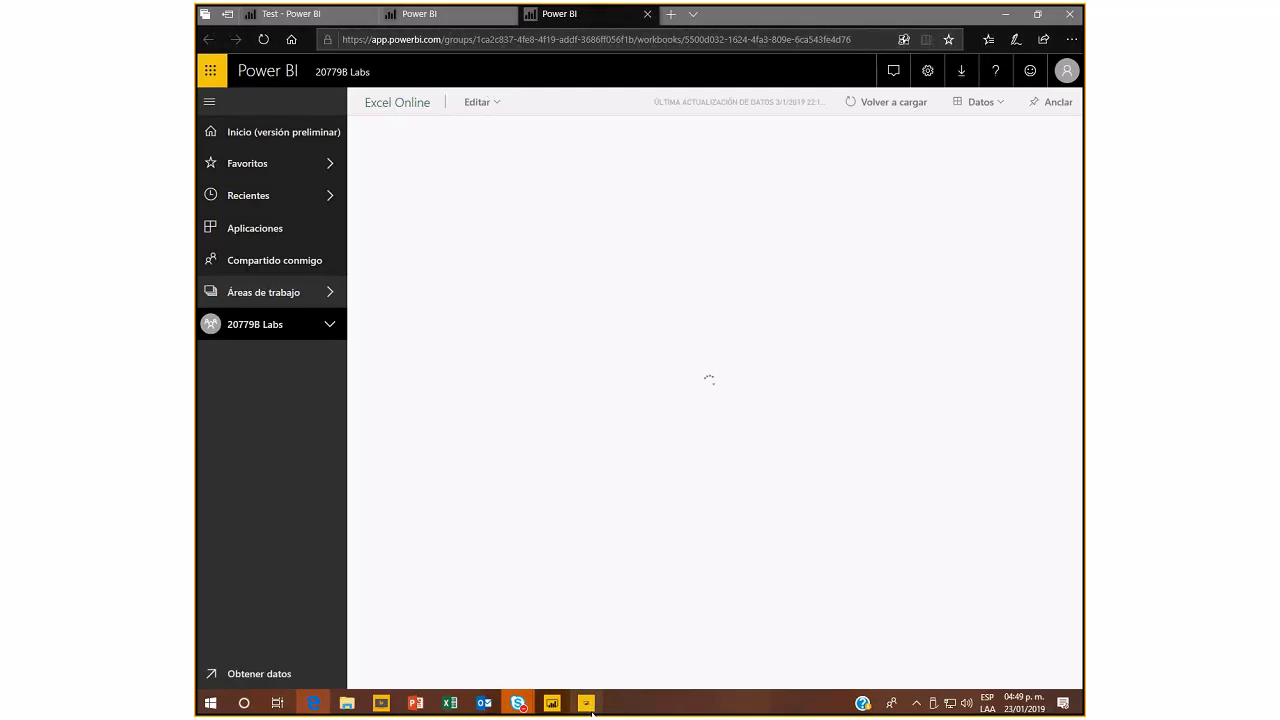
{"action": "left_click", "coordinate": [588, 705]}
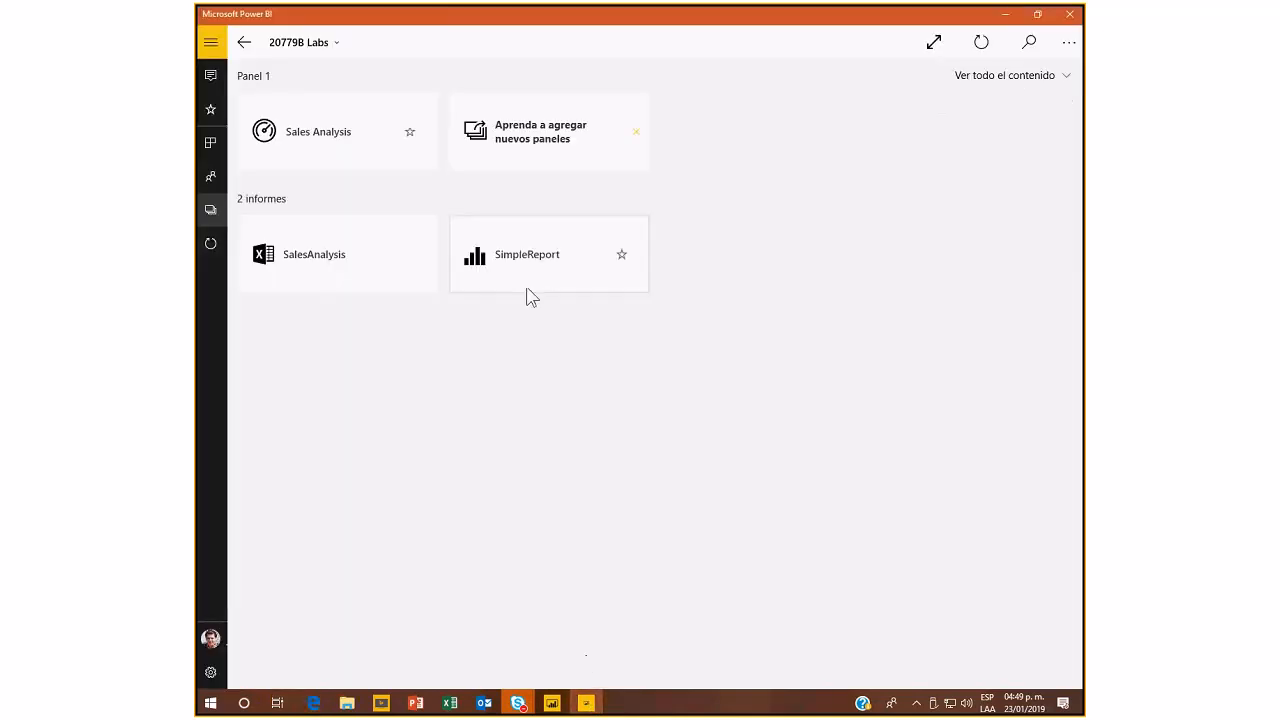
{"action": "left_click", "coordinate": [316, 150]}
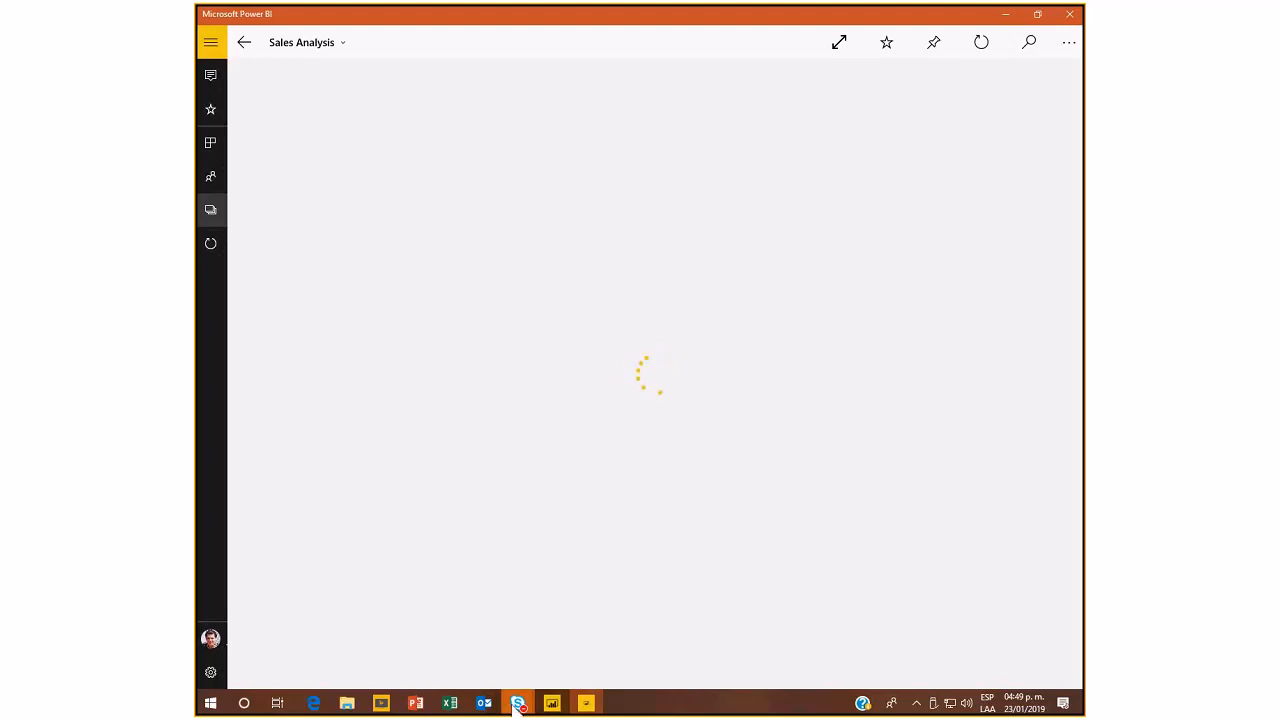
Switch to the browser, change from the 20779B Labs workspace to Mi área de trabajo and open its Test dashboard.
{"action": "left_click", "coordinate": [311, 707]}
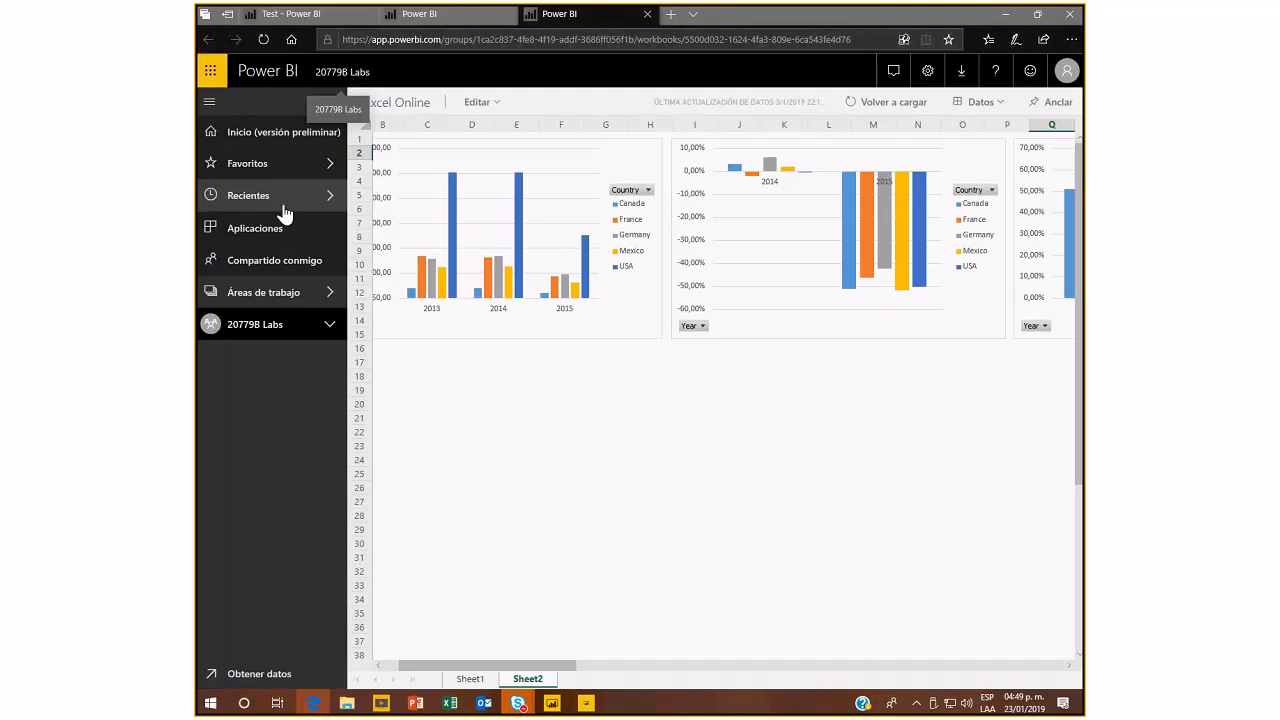
{"action": "left_click", "coordinate": [304, 299]}
{"action": "left_click", "coordinate": [330, 294]}
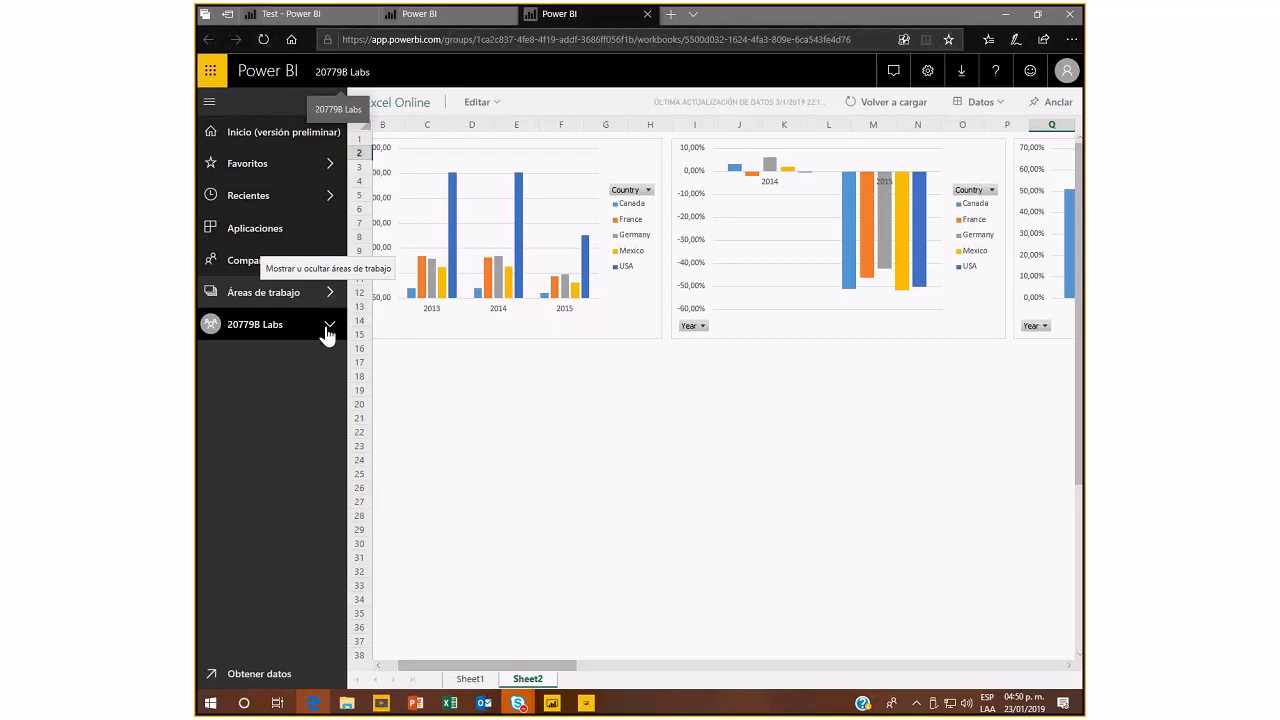
{"action": "left_click", "coordinate": [328, 326]}
{"action": "left_click", "coordinate": [330, 292]}
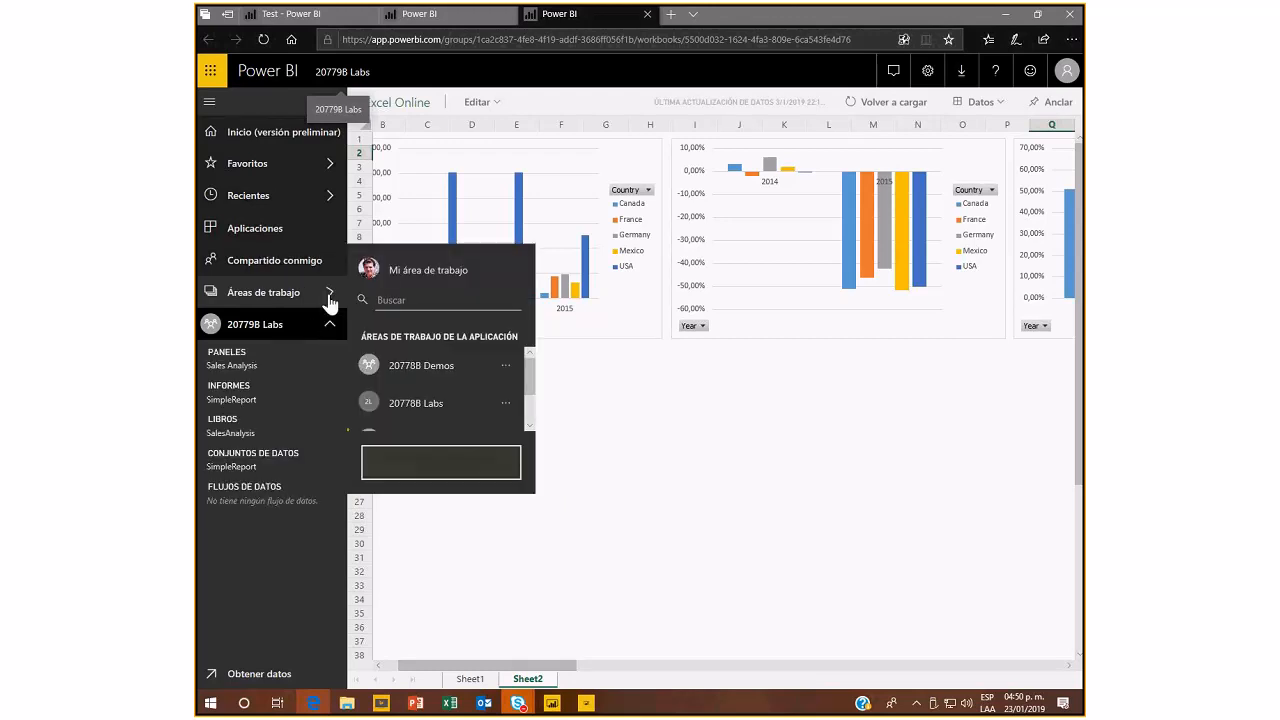
{"action": "left_click", "coordinate": [424, 278]}
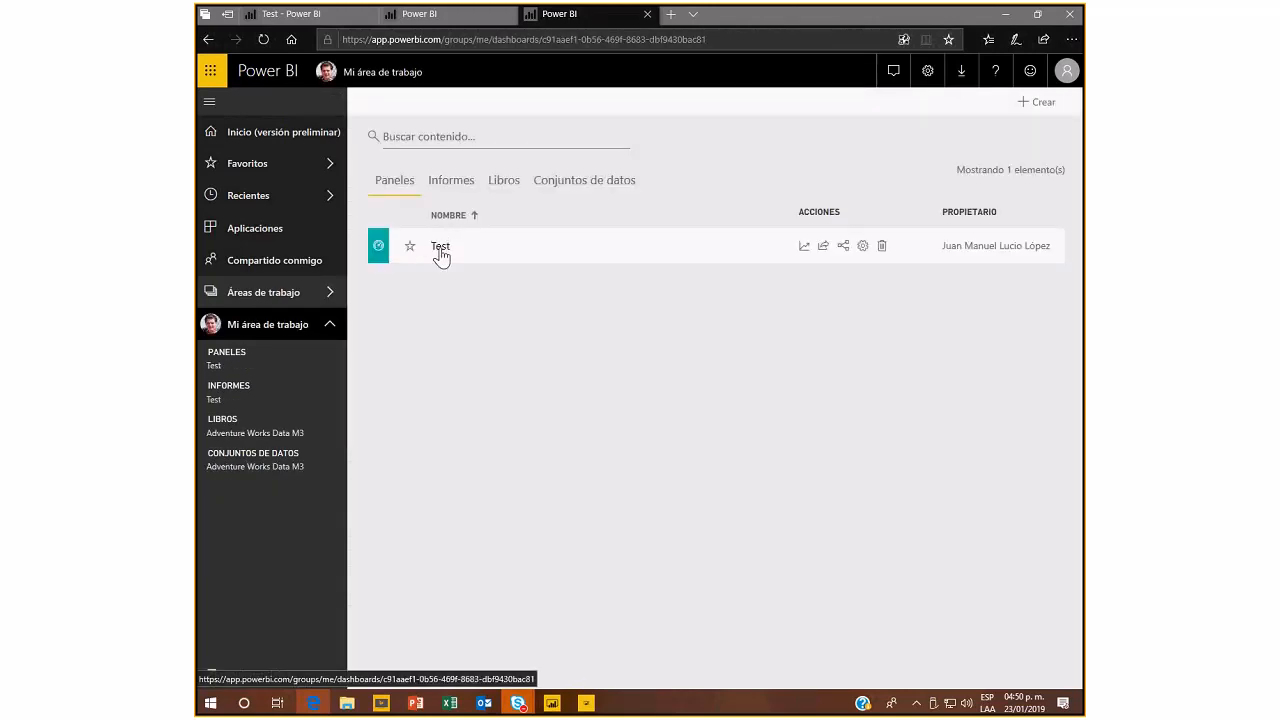
{"action": "left_click", "coordinate": [441, 247]}
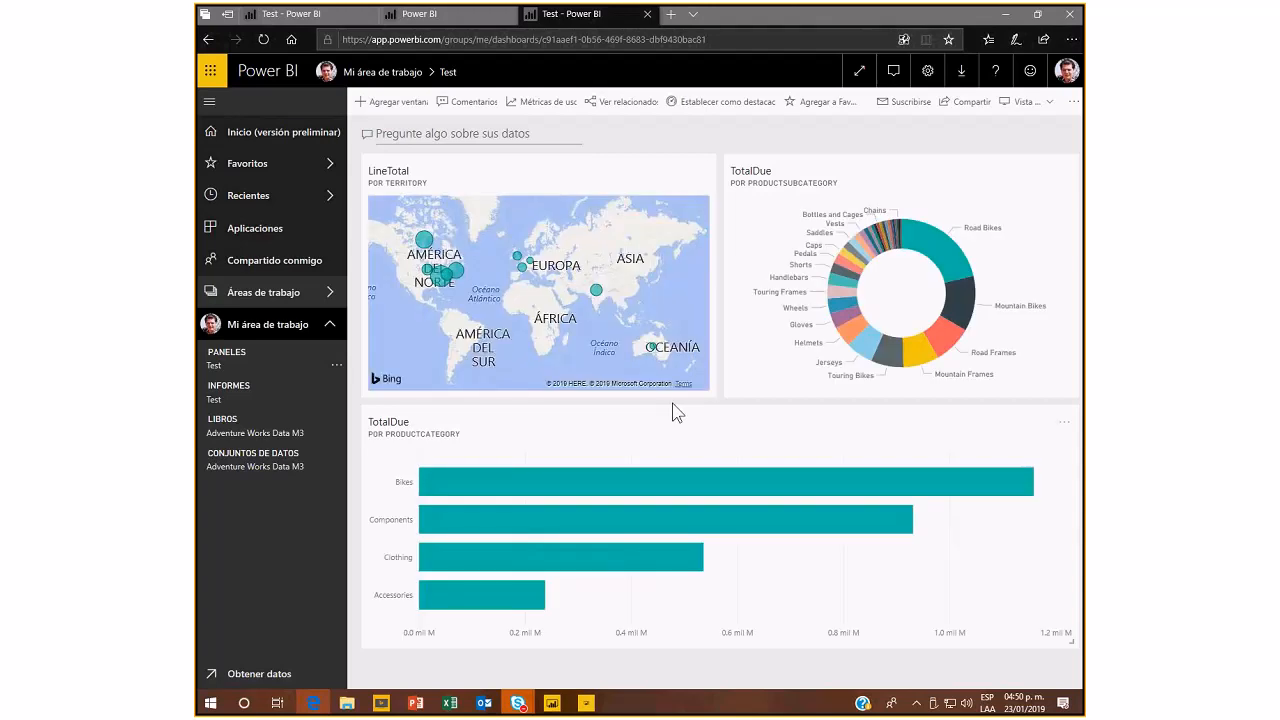
Check the Sales Analysis dashboard in the Microsoft Power BI app, and view the Test dashboard's sharing options in the browser.
{"action": "left_click", "coordinate": [586, 703]}
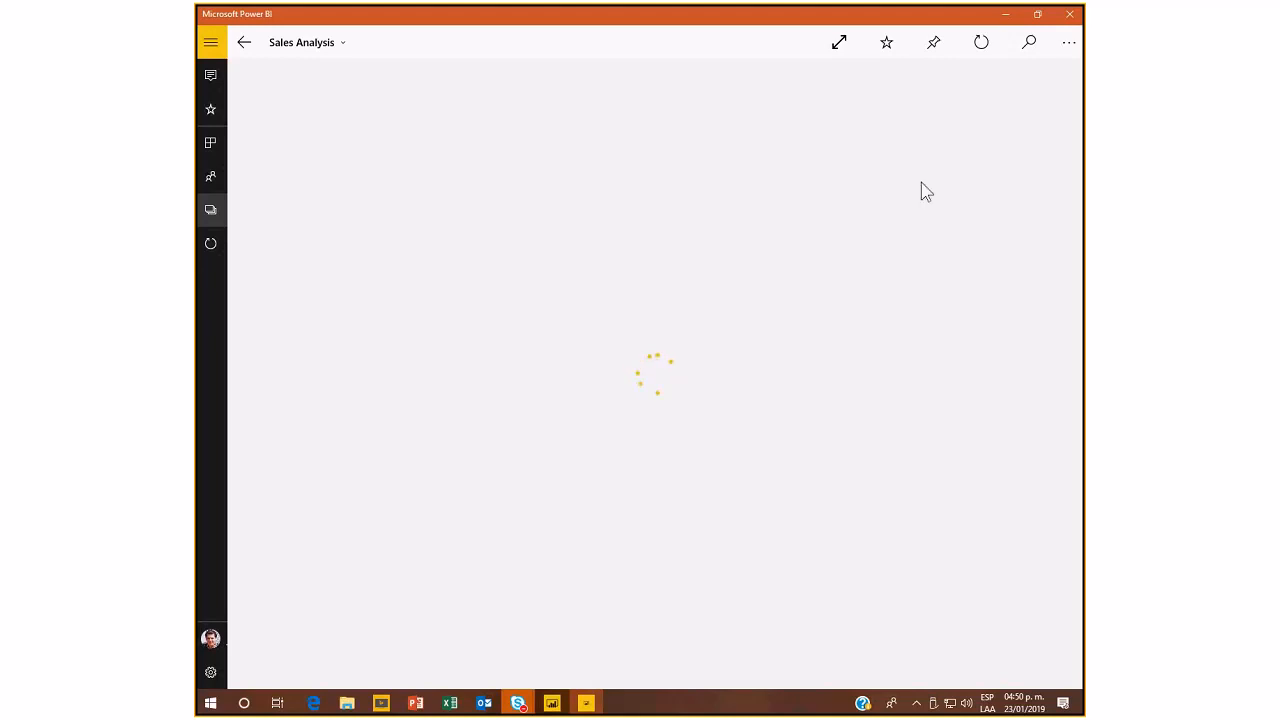
{"action": "left_click", "coordinate": [1007, 15]}
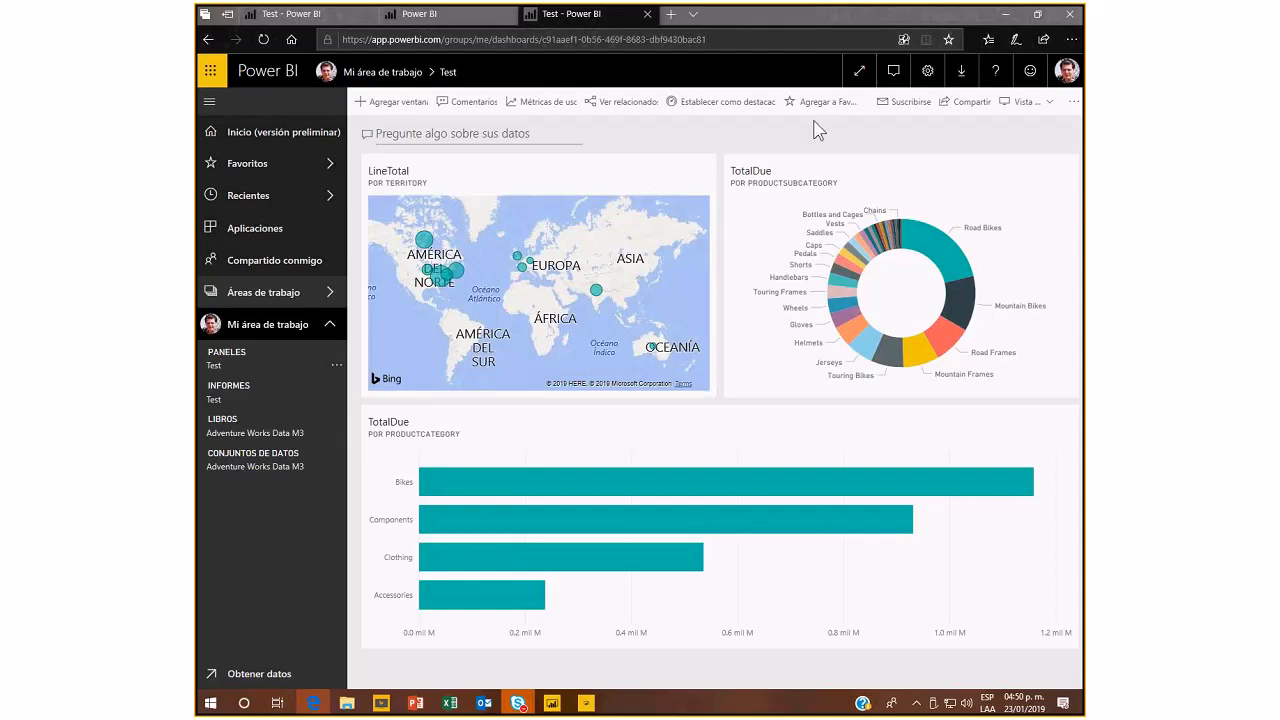
{"action": "left_click", "coordinate": [965, 110]}
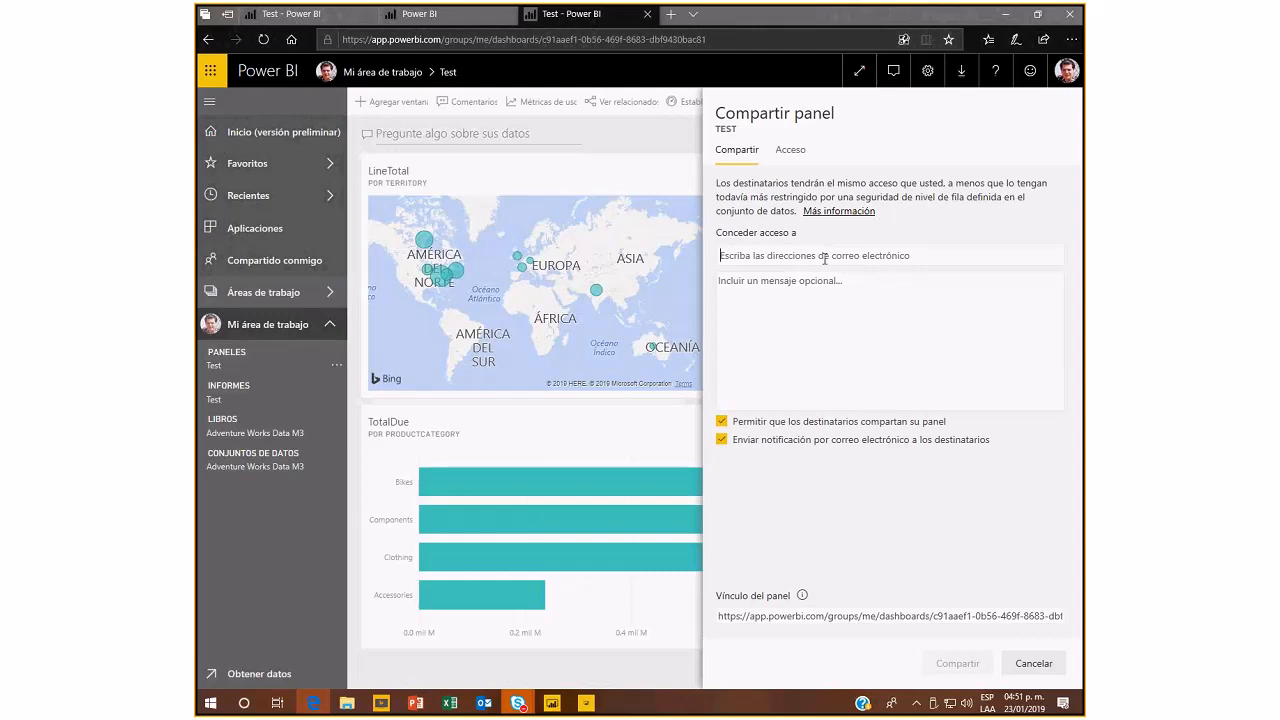
{"action": "left_click", "coordinate": [634, 180]}
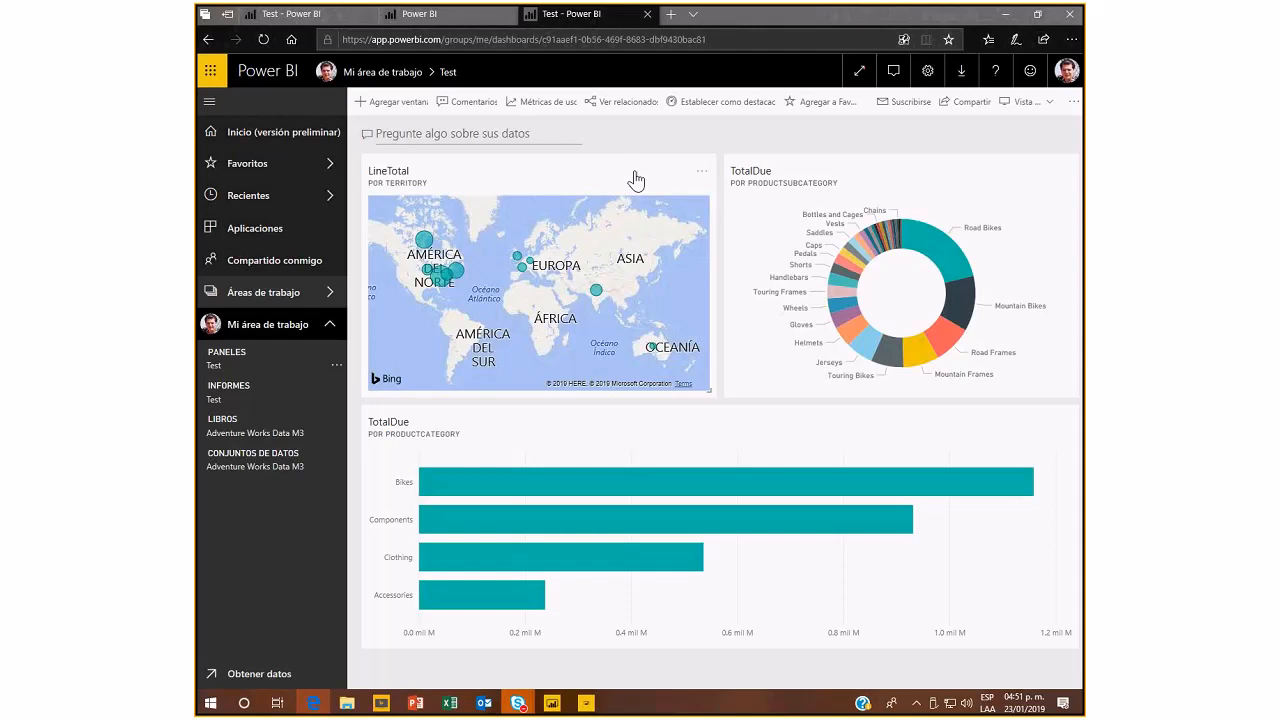
Start getting data from a local Excel file and choose Adventure Works Power View.xlsx to reach the import or upload options.
{"action": "left_click", "coordinate": [260, 676]}
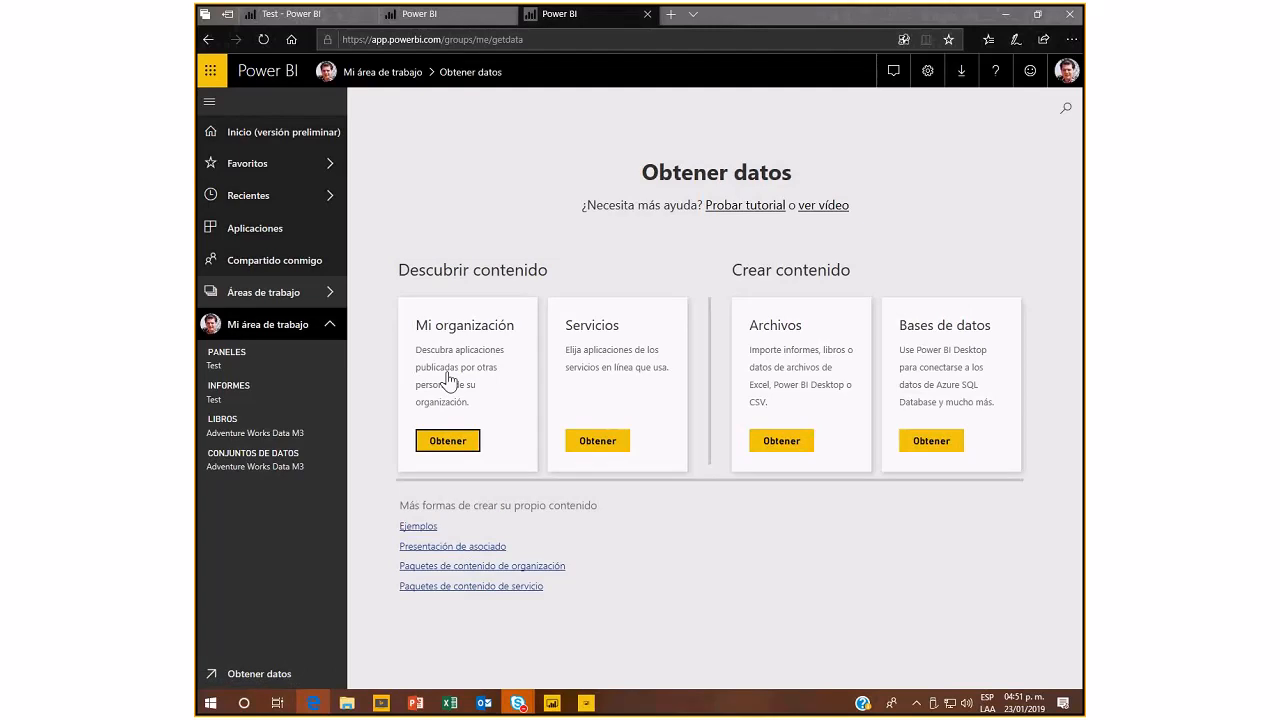
{"action": "left_click", "coordinate": [260, 676]}
{"action": "left_click", "coordinate": [261, 676]}
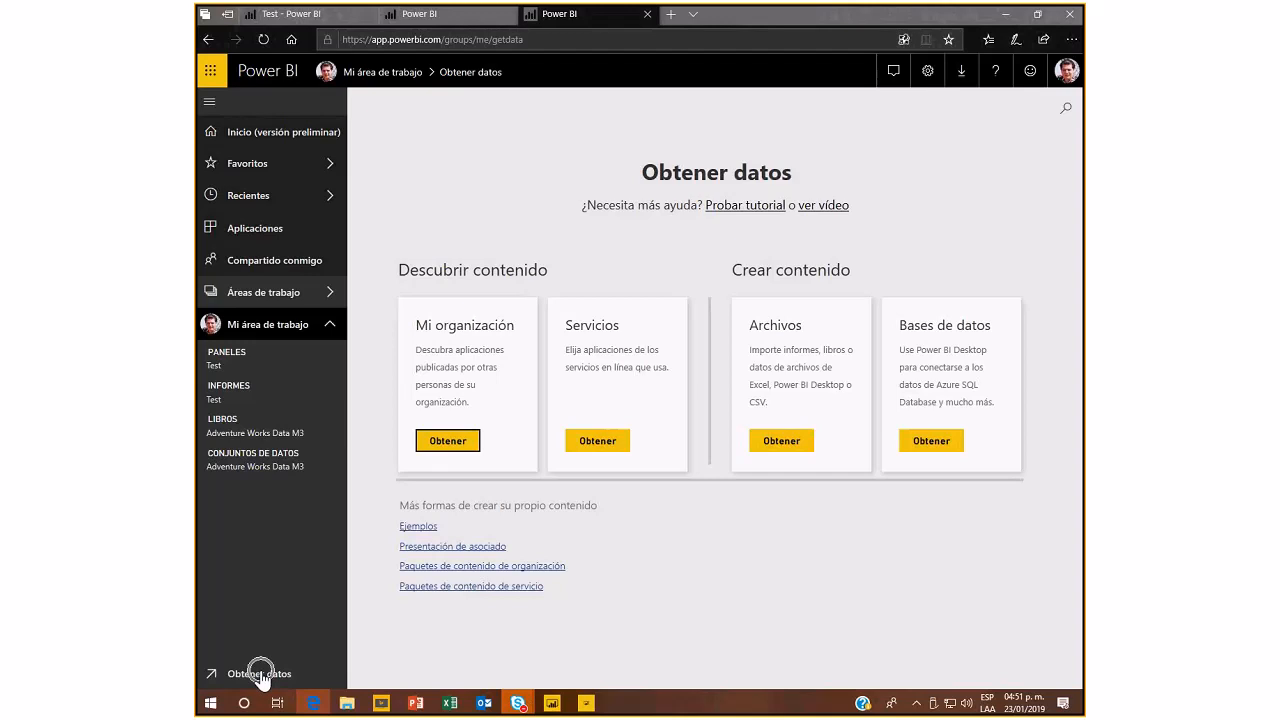
{"action": "left_click", "coordinate": [782, 441]}
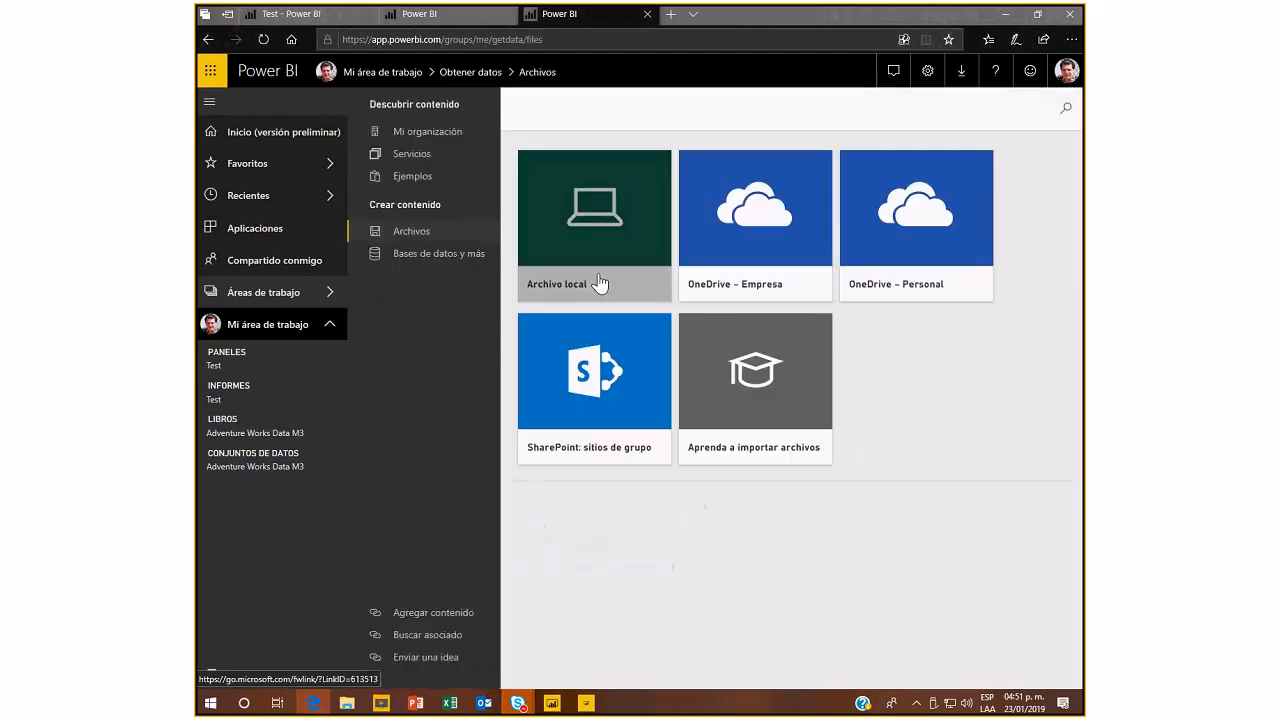
{"action": "left_click", "coordinate": [600, 284]}
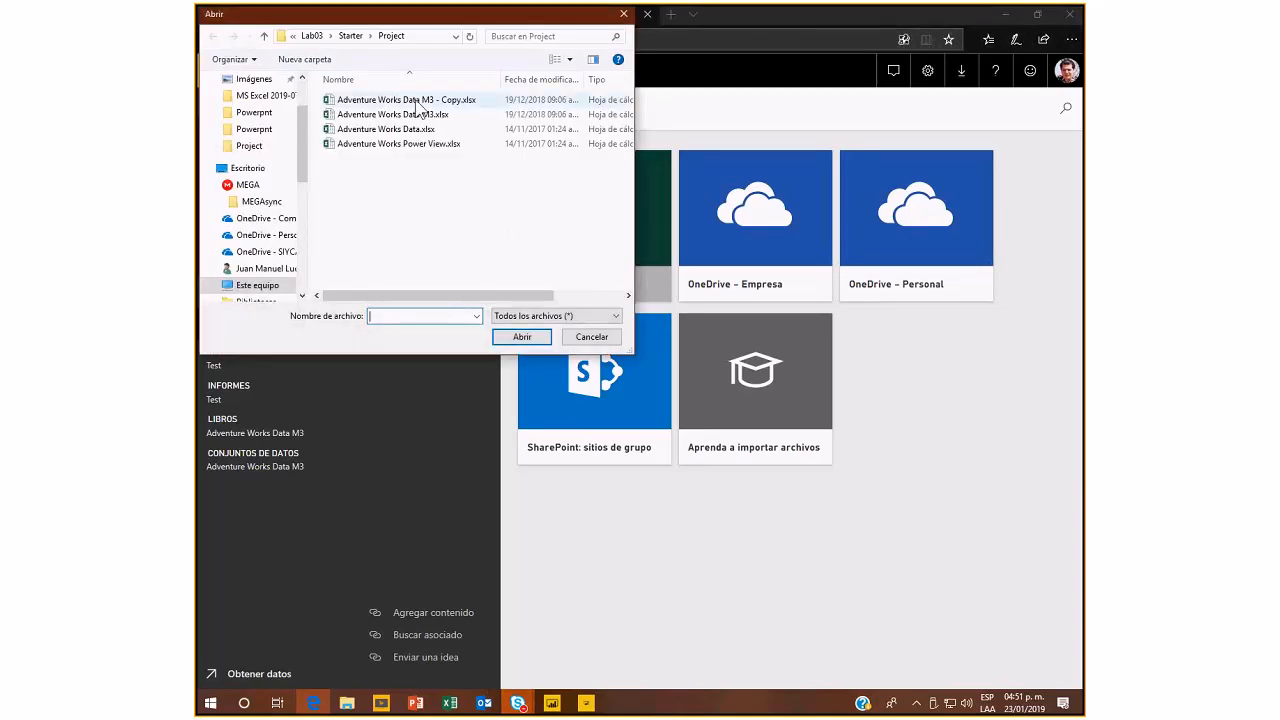
{"action": "left_click", "coordinate": [587, 339]}
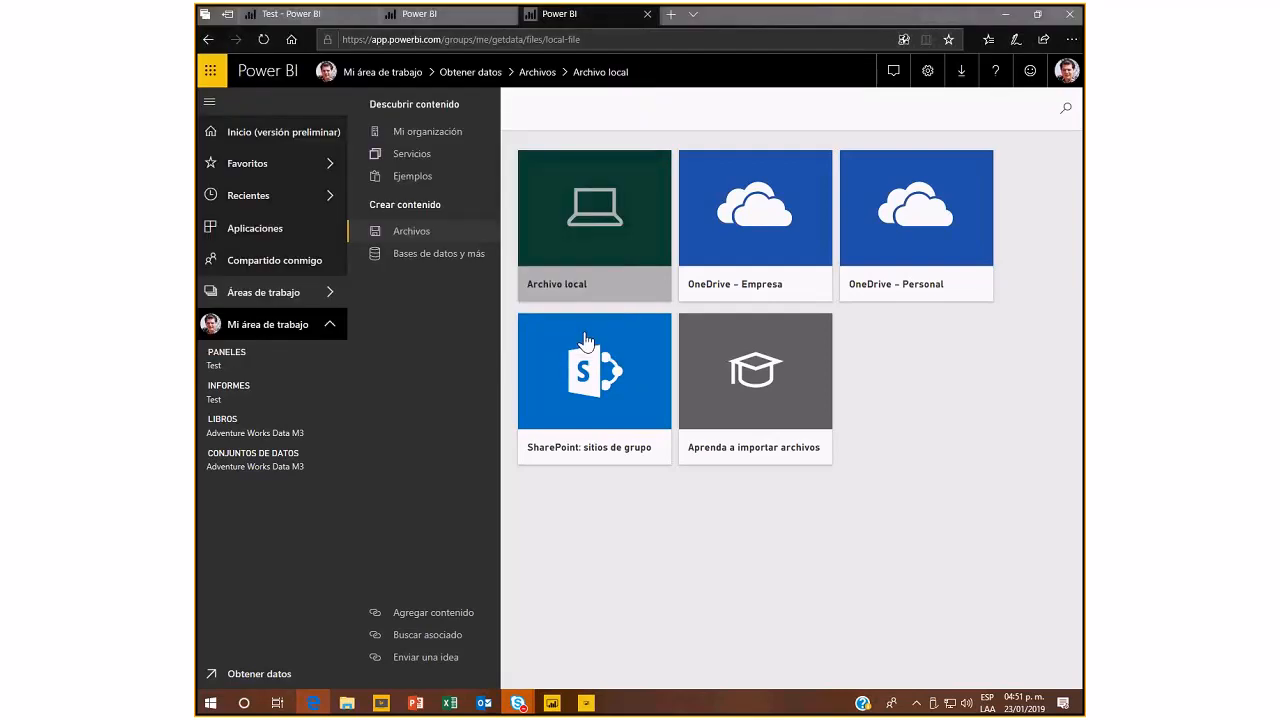
{"action": "left_click", "coordinate": [563, 277]}
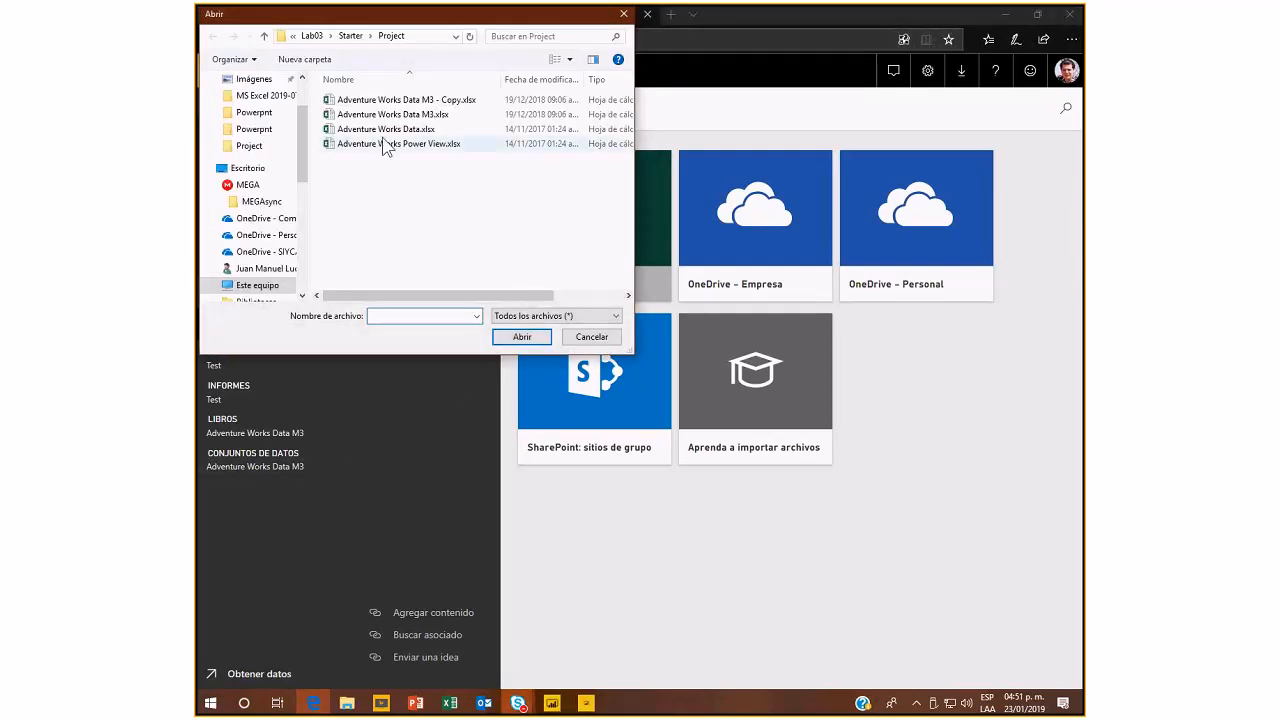
{"action": "left_click", "coordinate": [423, 143]}
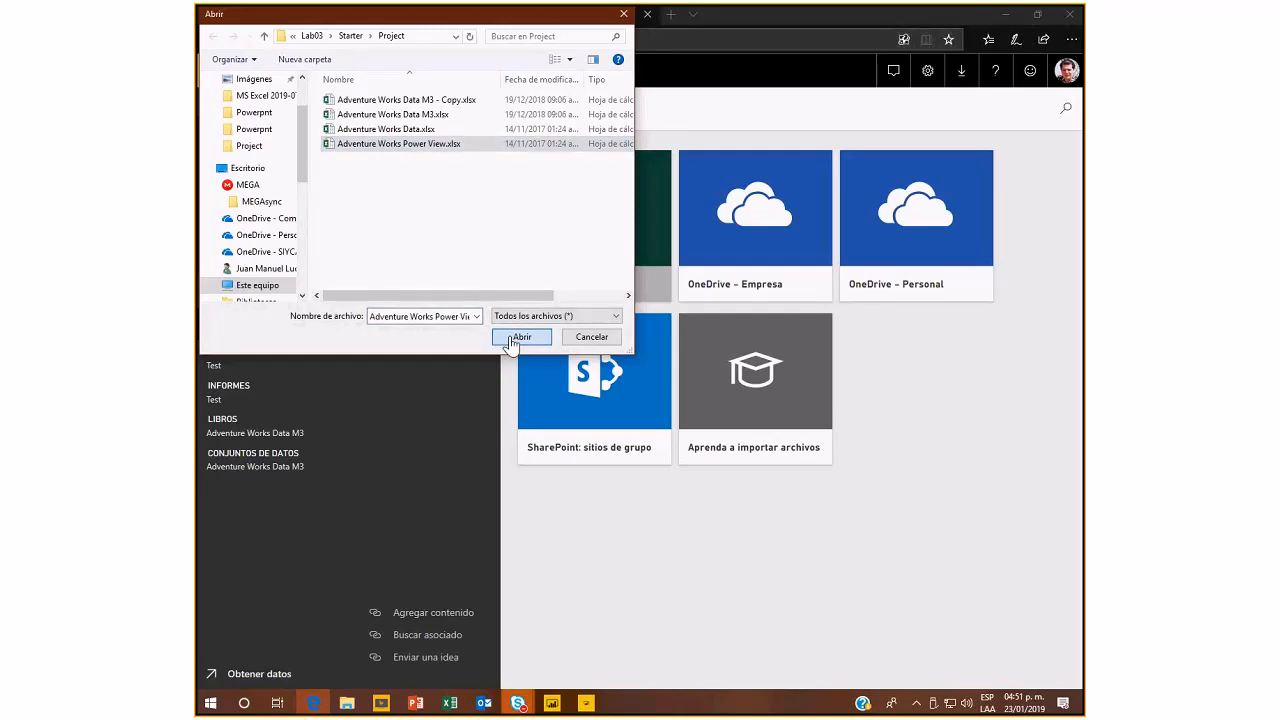
{"action": "left_click", "coordinate": [521, 337]}
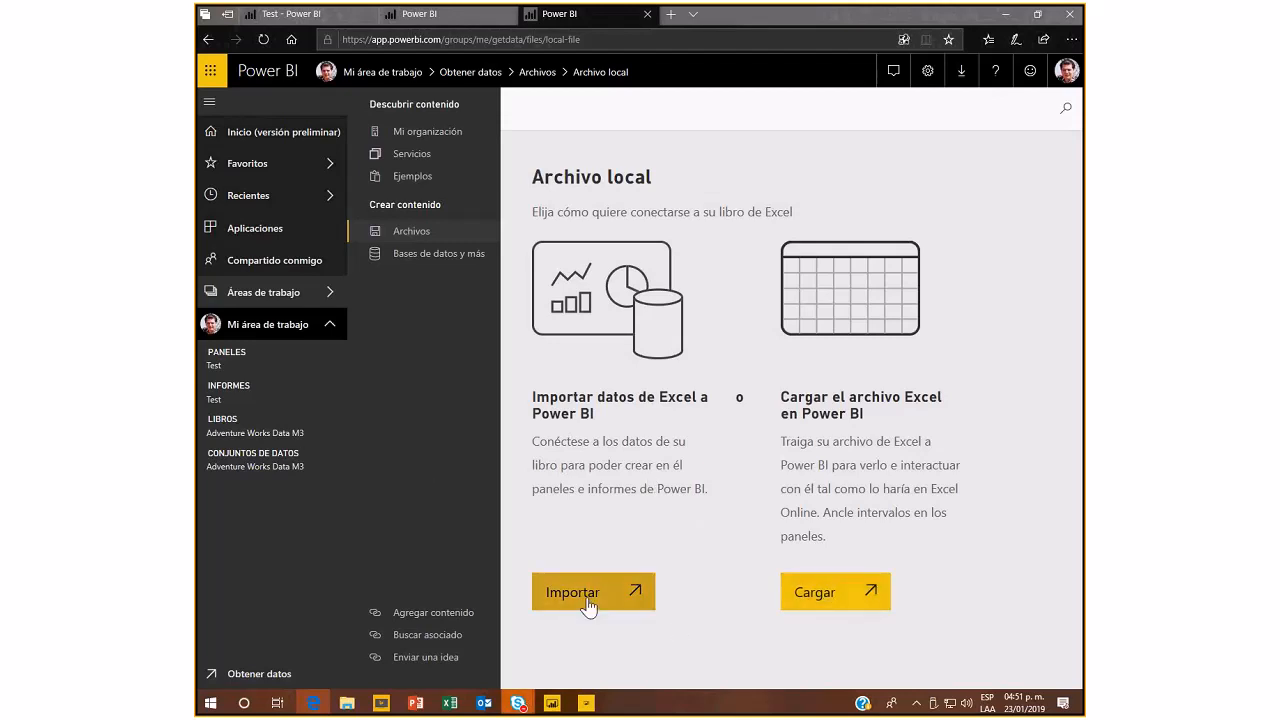
View the Adventure Works Data M3 dataset and look through the sheets of the workbook with the same name.
{"action": "left_click", "coordinate": [252, 467]}
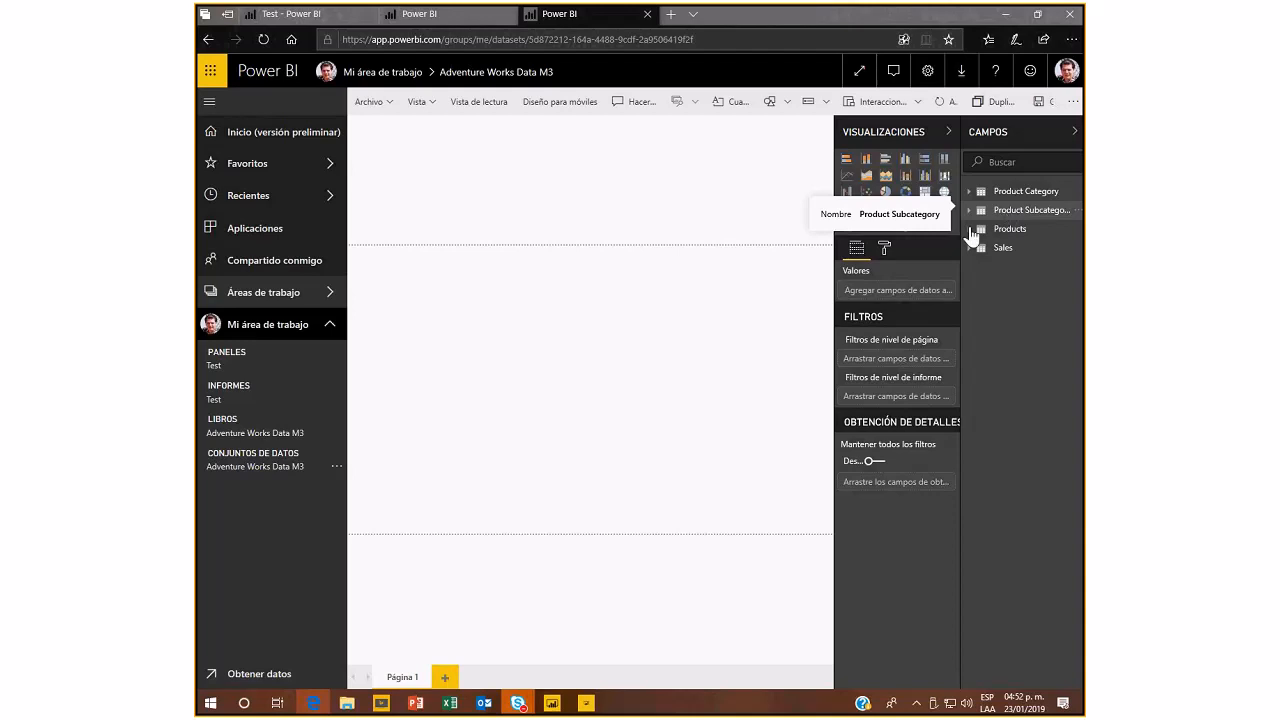
{"action": "left_click", "coordinate": [271, 440]}
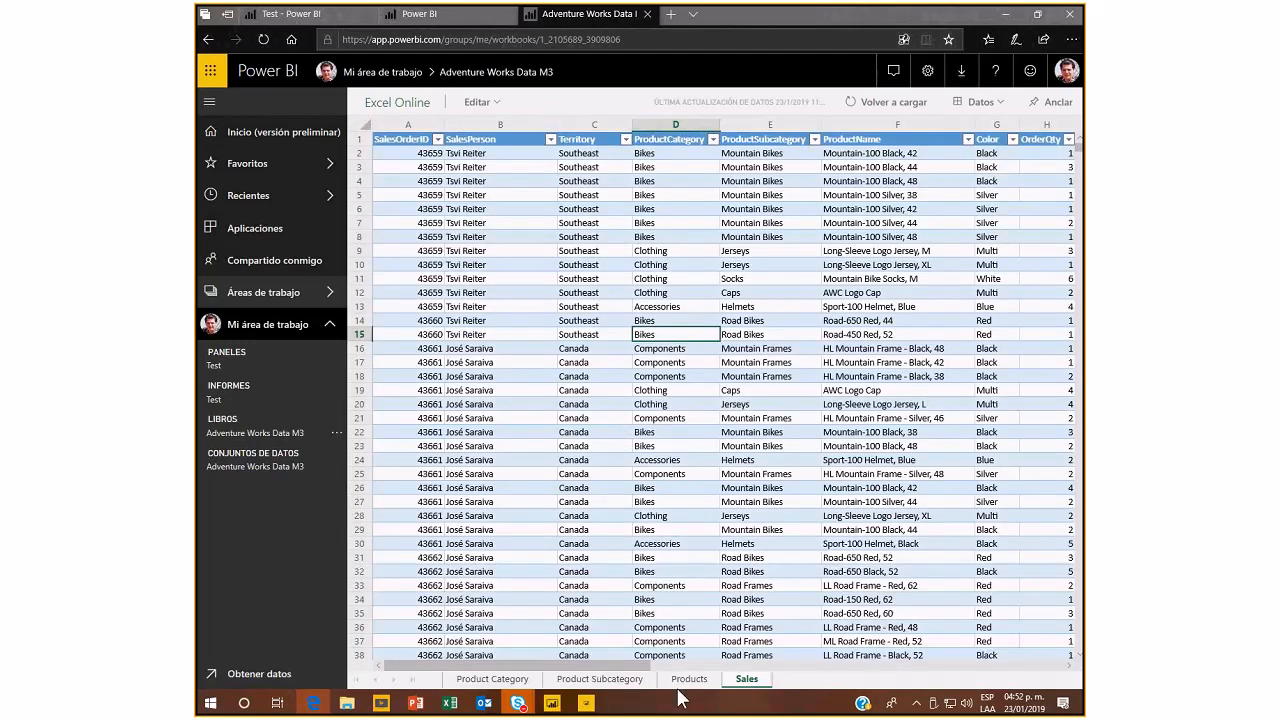
{"action": "left_click", "coordinate": [686, 680]}
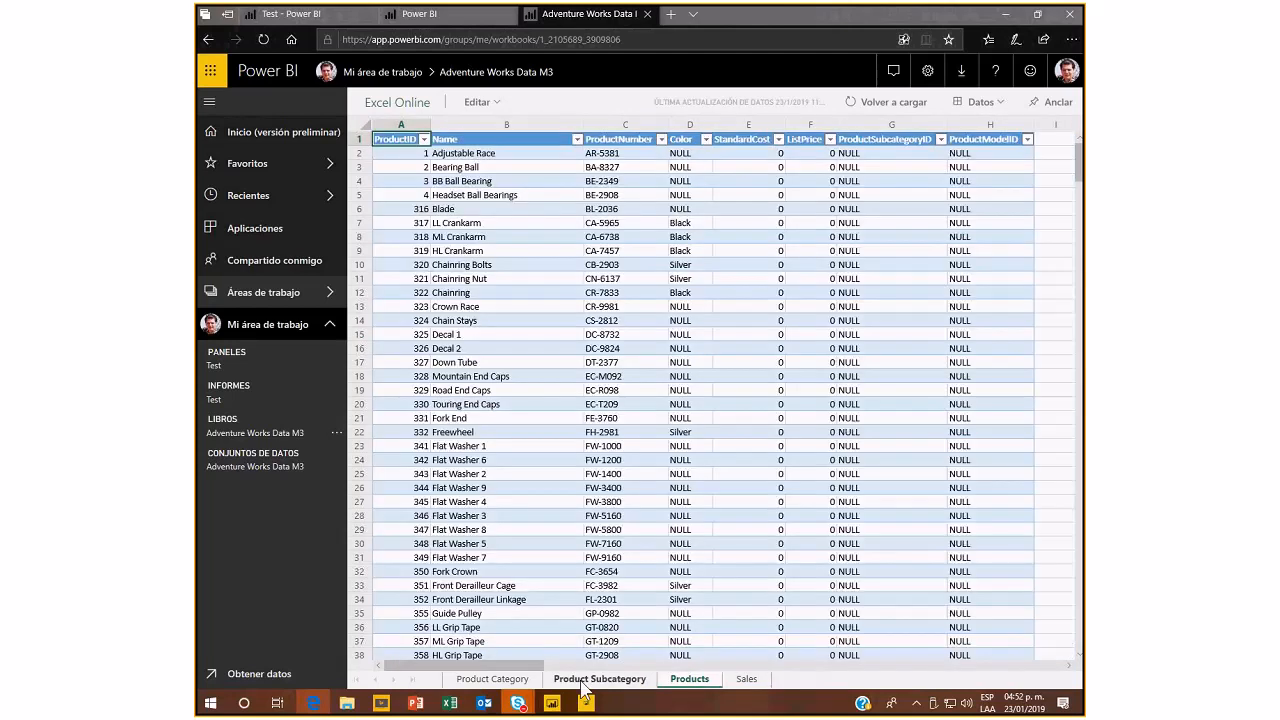
{"action": "left_click", "coordinate": [492, 679]}
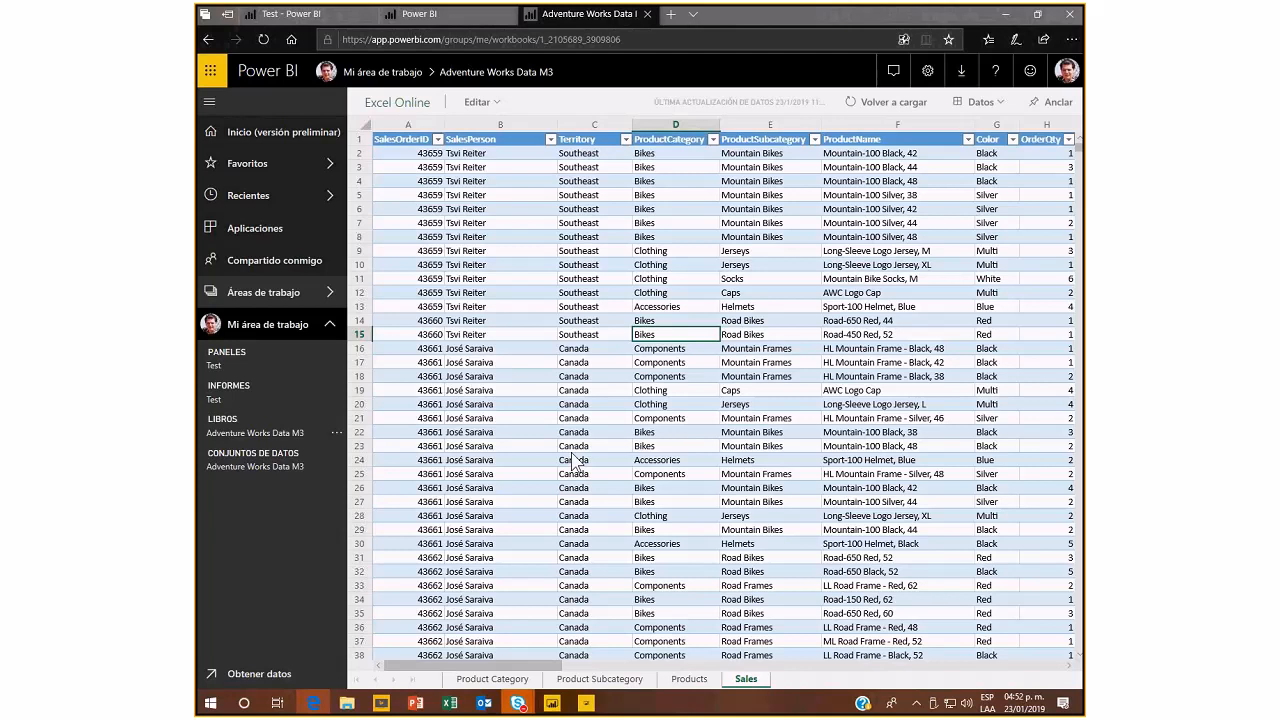
Create a pie chart of TotalDue by Color from the Sales table of the Adventure Works Data M3 dataset.
{"action": "left_click", "coordinate": [275, 475]}
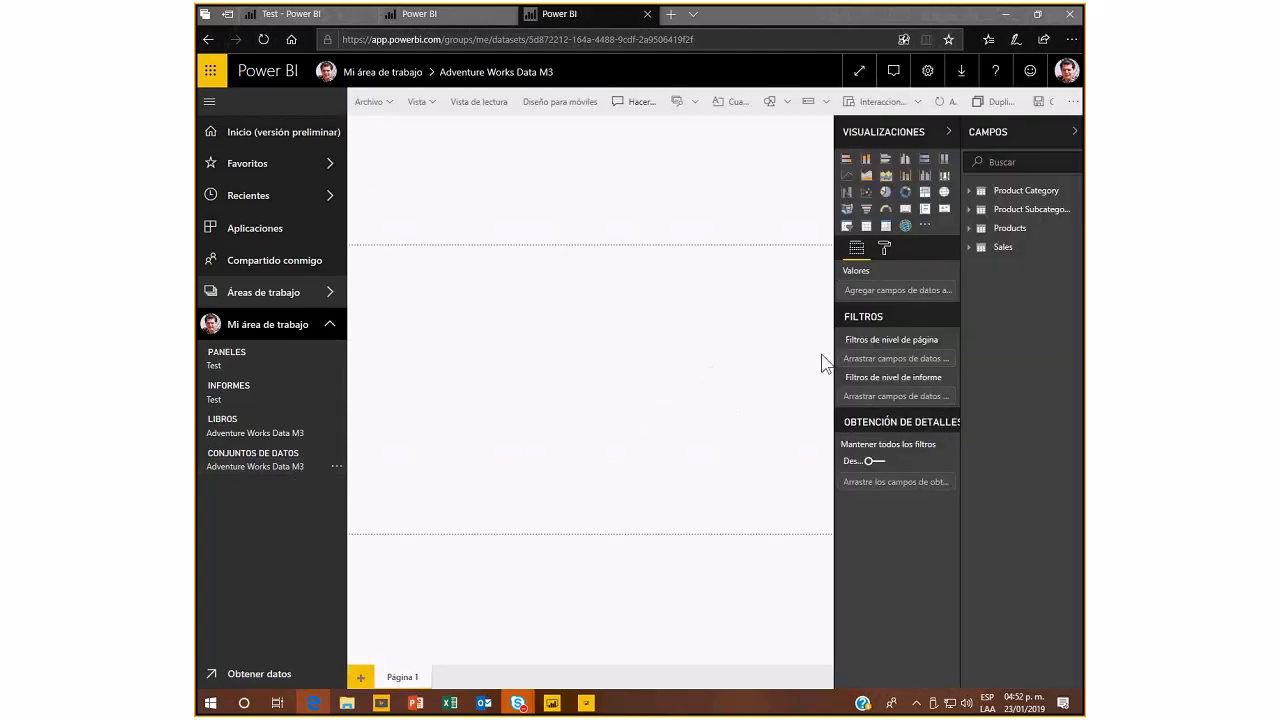
{"action": "left_click", "coordinate": [968, 250]}
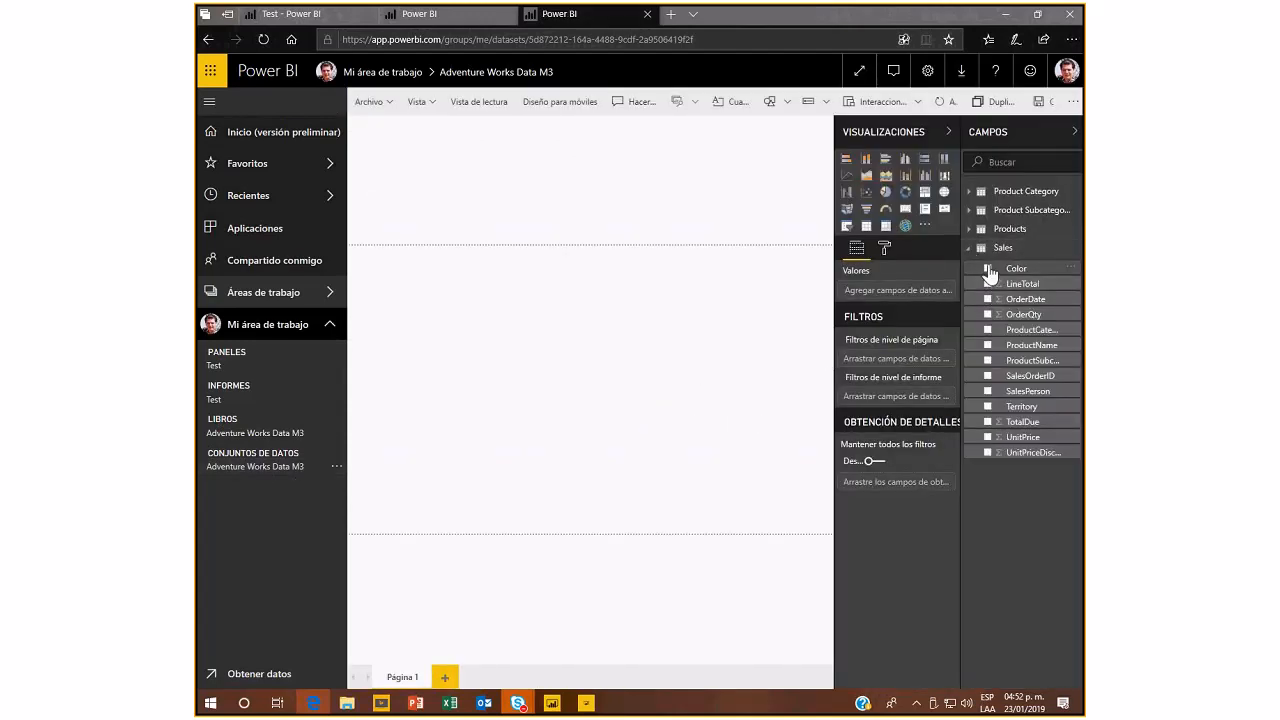
{"action": "left_click", "coordinate": [988, 269]}
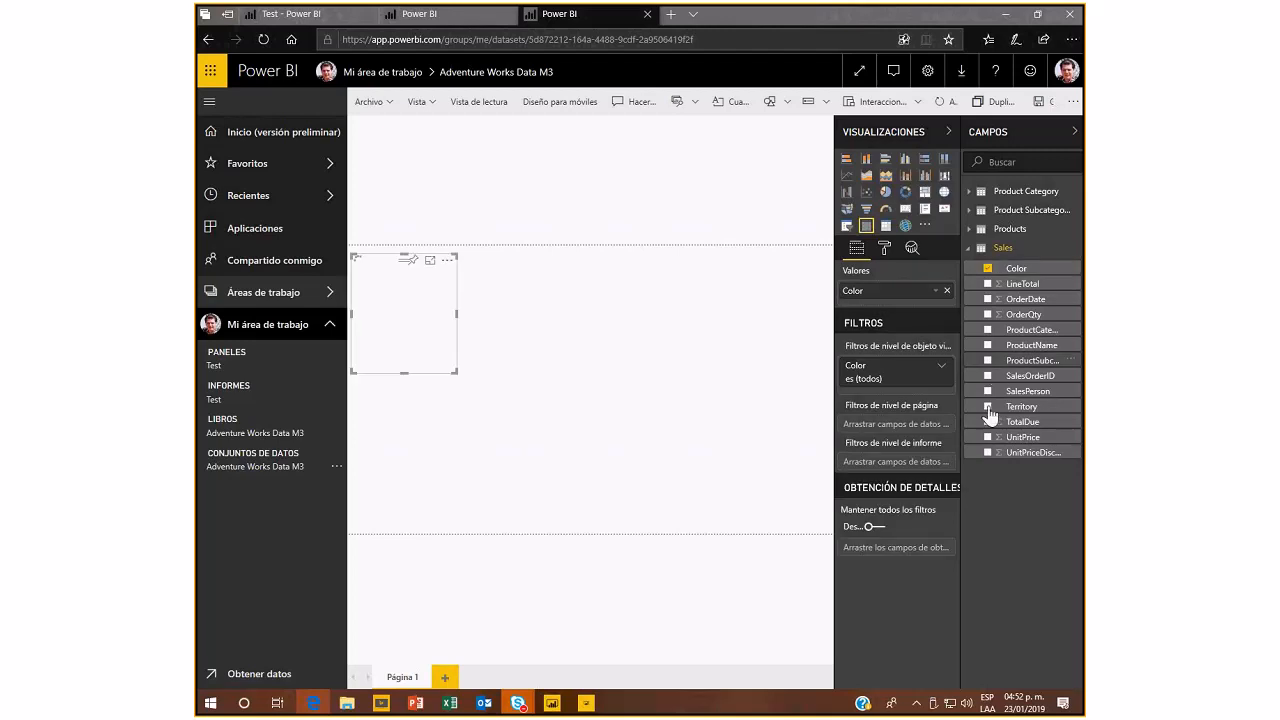
{"action": "left_click", "coordinate": [988, 421]}
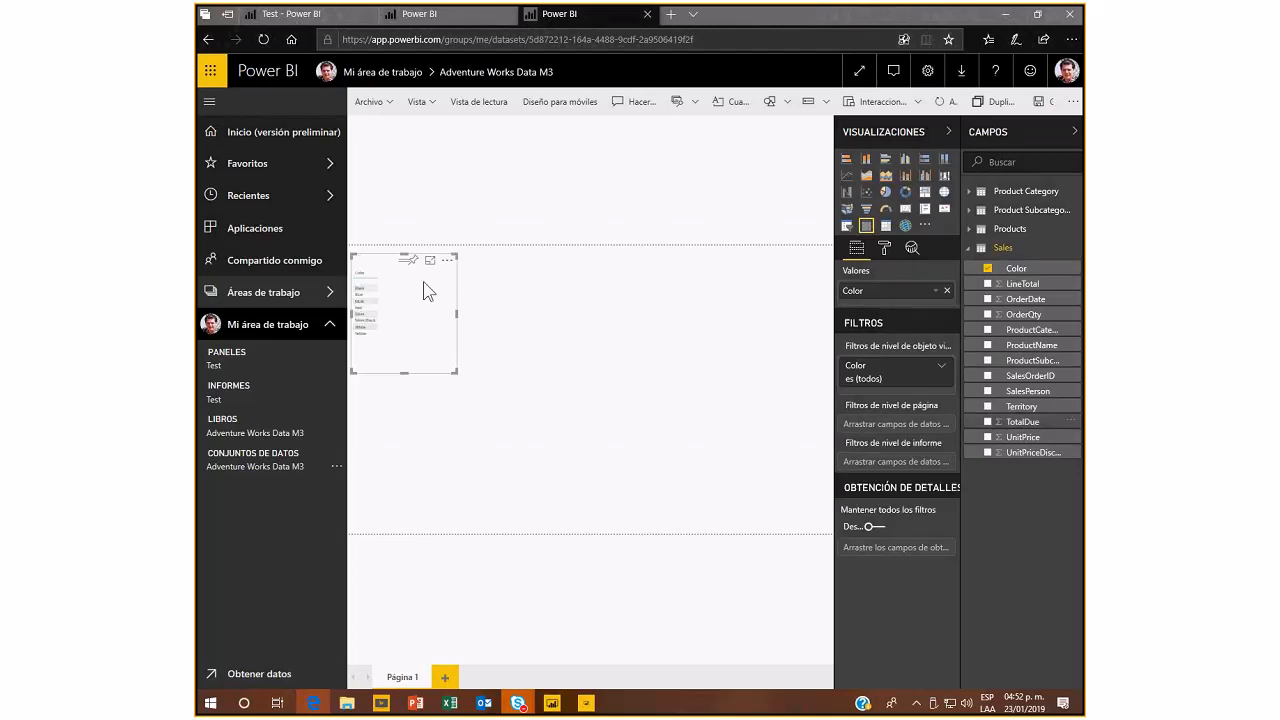
{"action": "left_click", "coordinate": [883, 193]}
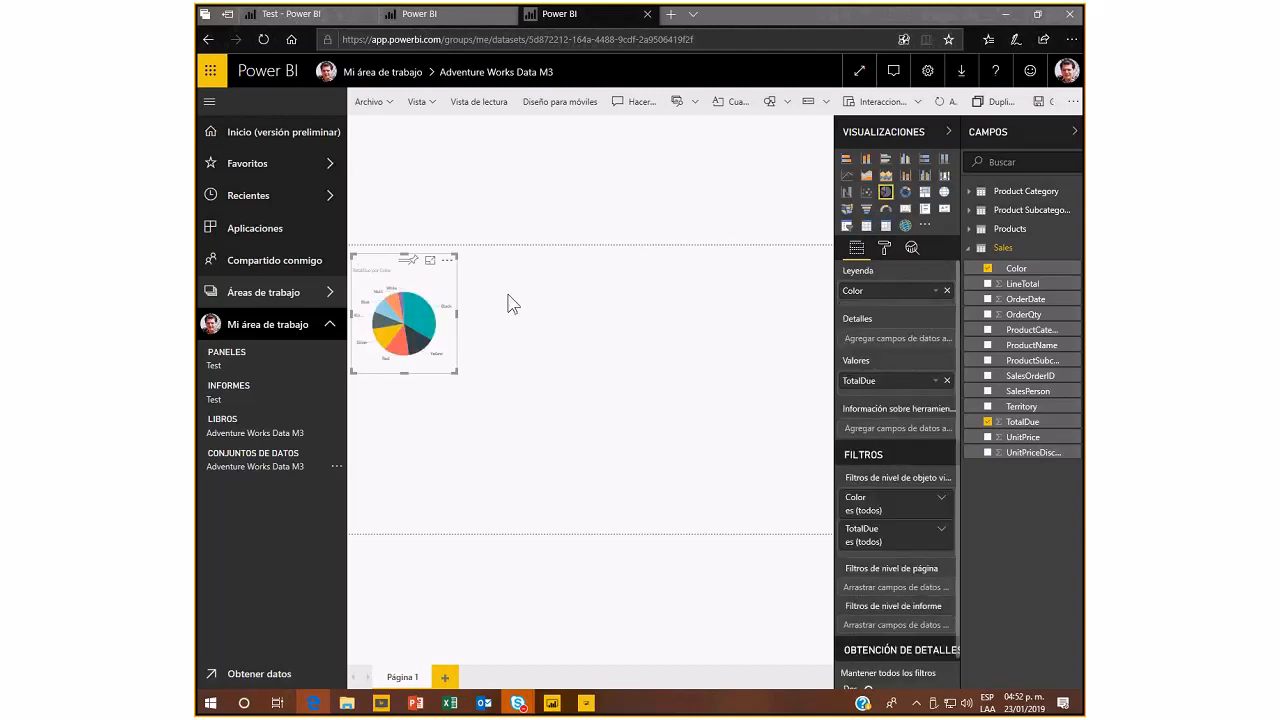
Open the Test dashboard to check its territory map, and open the Test report.
{"action": "left_click", "coordinate": [303, 366]}
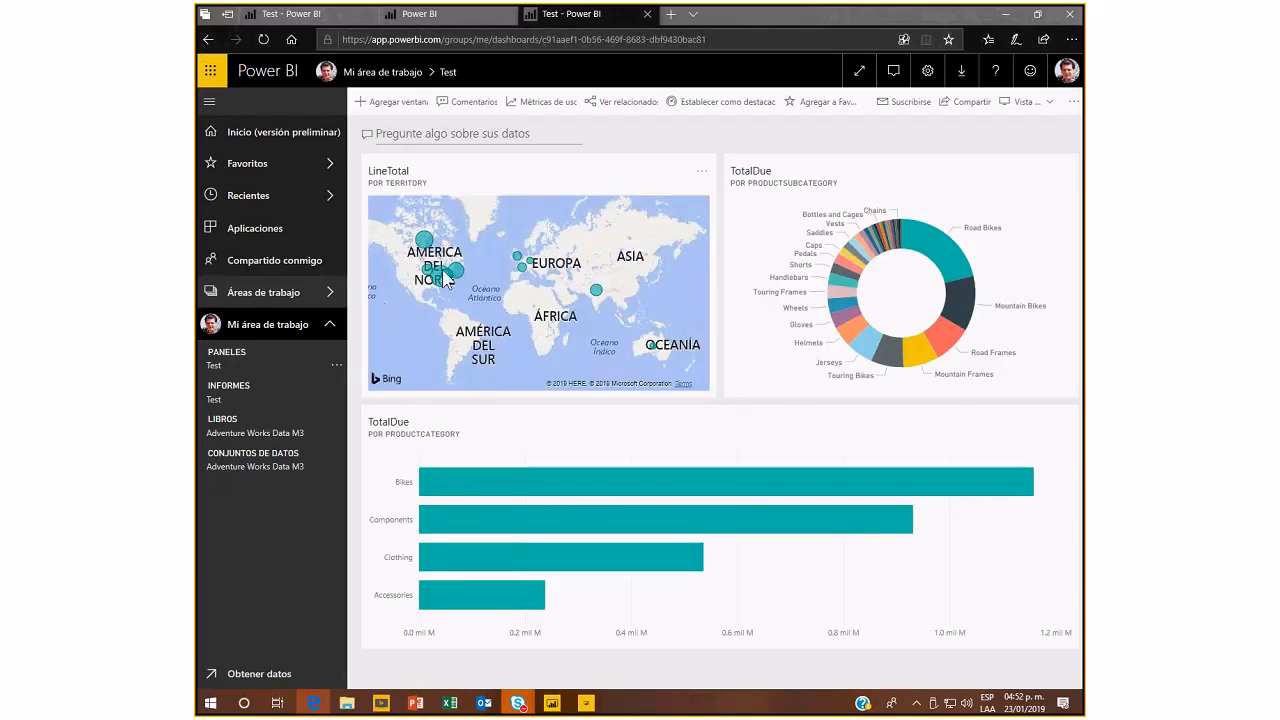
{"action": "mouse_move", "coordinate": [444, 280]}
{"action": "left_click", "coordinate": [220, 403]}
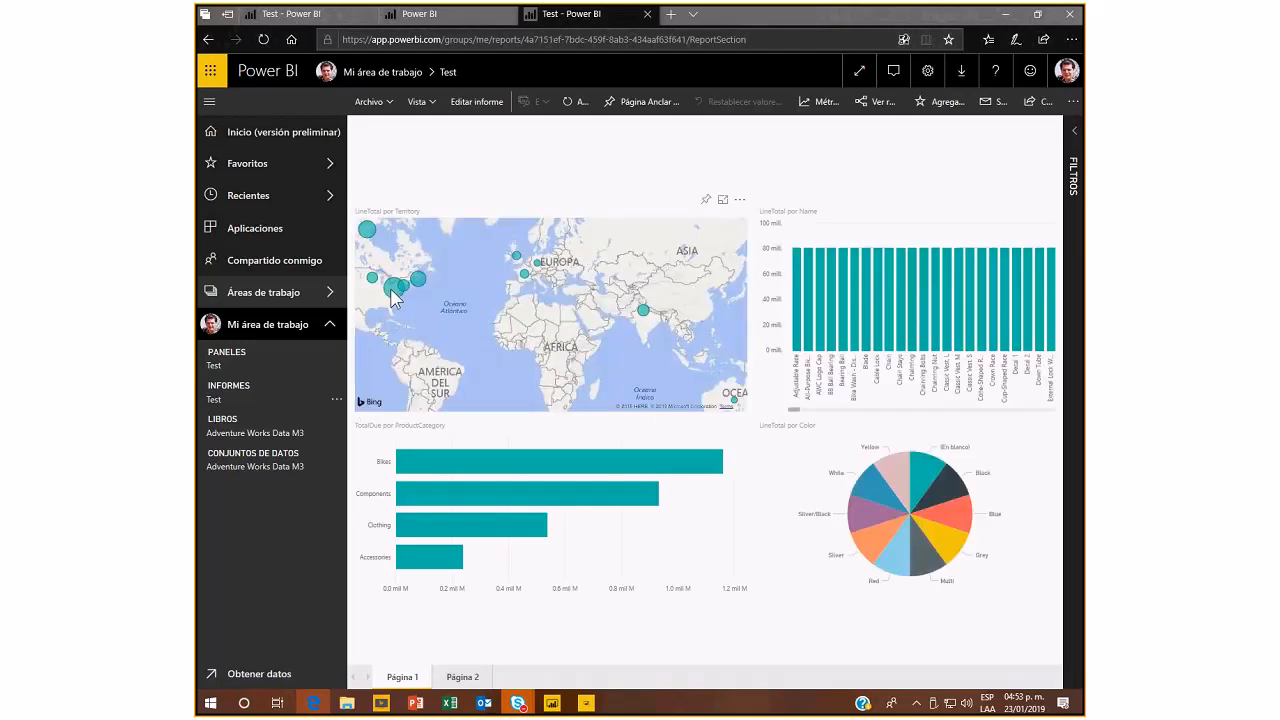
Examine where the Southwest territory is placed on the report's LineTotal por Territory map.
{"action": "scroll", "coordinate": [393, 297], "scroll_direction": "up", "scroll_amount": 5}
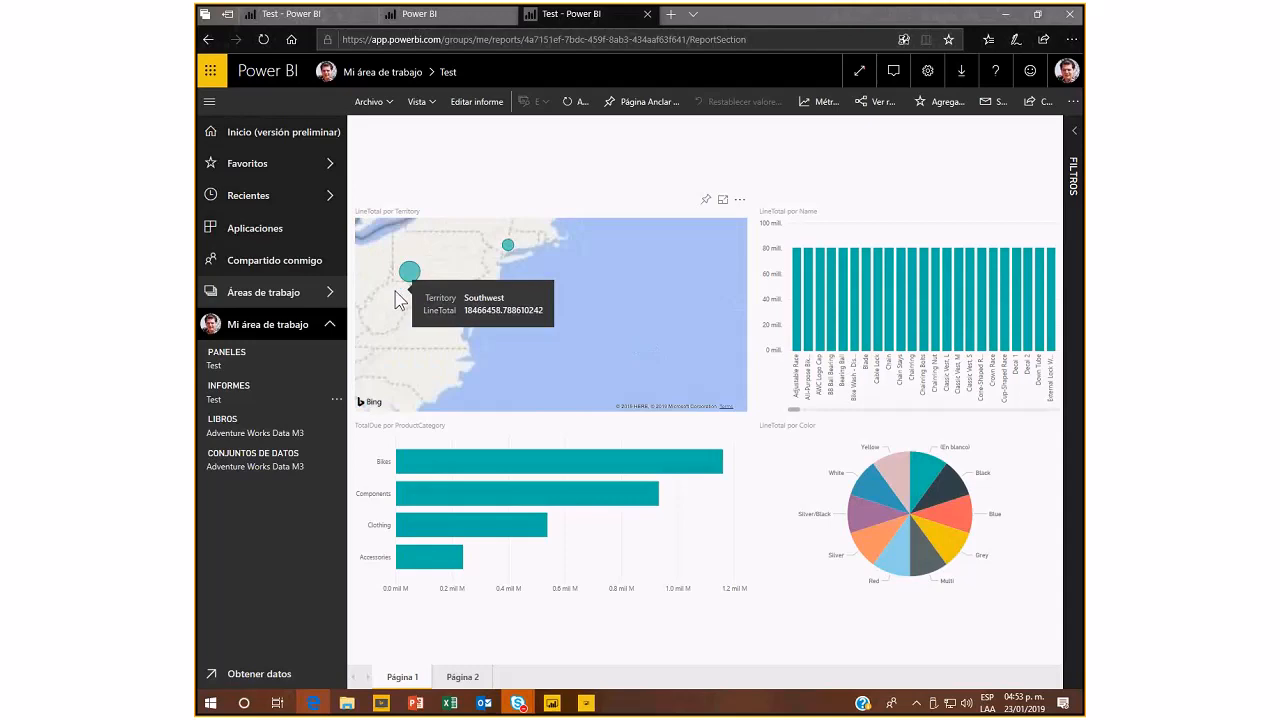
{"action": "left_click_drag", "start_coordinate": [448, 268], "coordinate": [482, 360]}
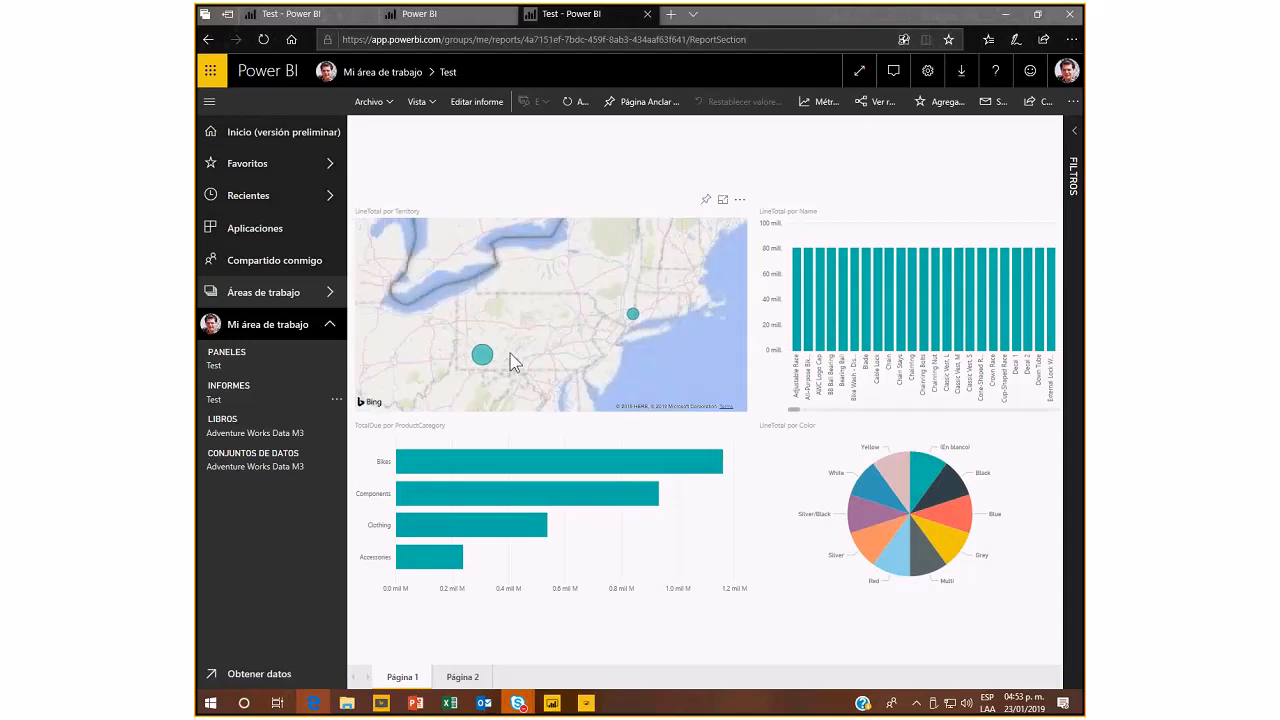
{"action": "scroll", "coordinate": [482, 362], "scroll_direction": "up", "scroll_amount": 2}
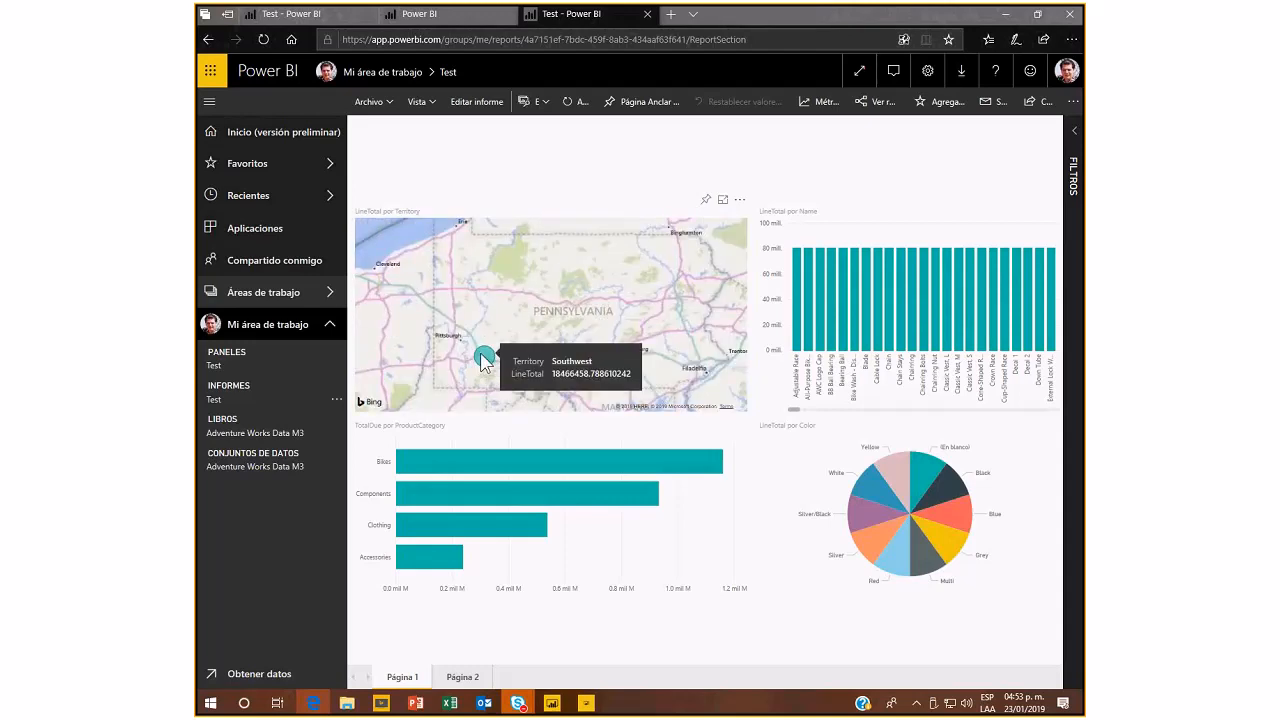
{"action": "scroll", "coordinate": [482, 362], "scroll_direction": "up", "scroll_amount": 1}
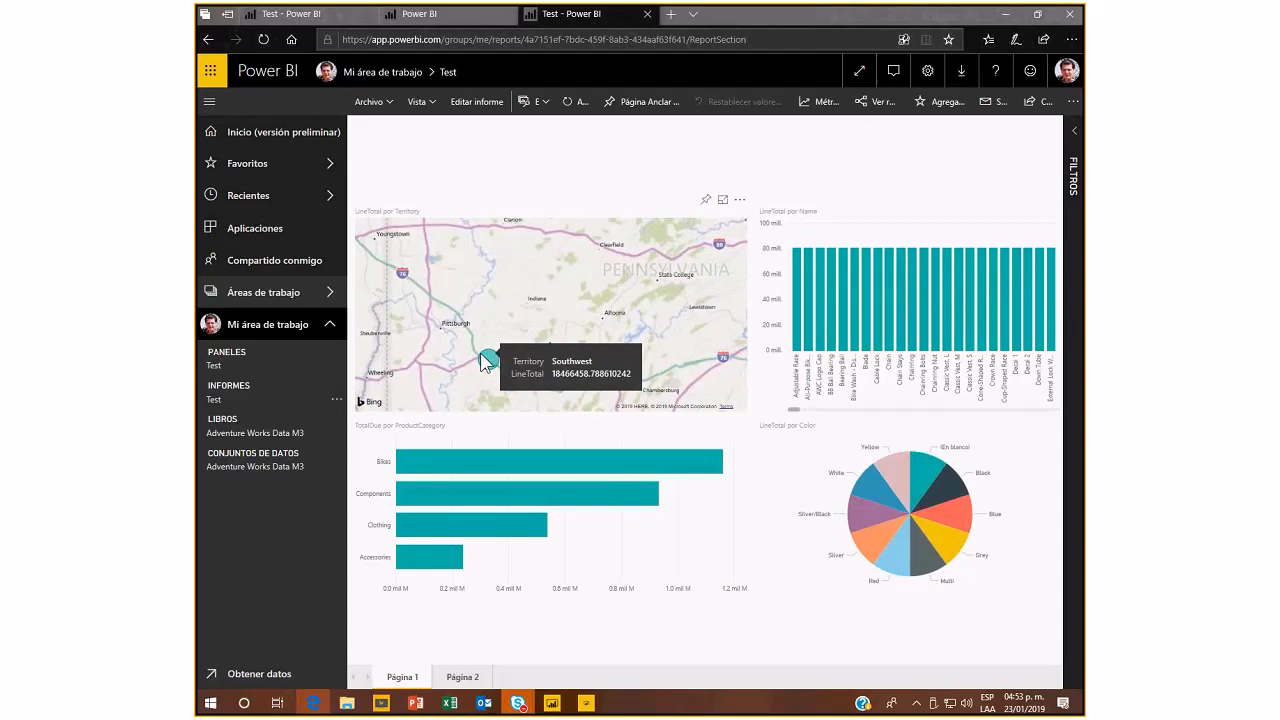
{"action": "scroll", "coordinate": [481, 356], "scroll_direction": "up", "scroll_amount": 1}
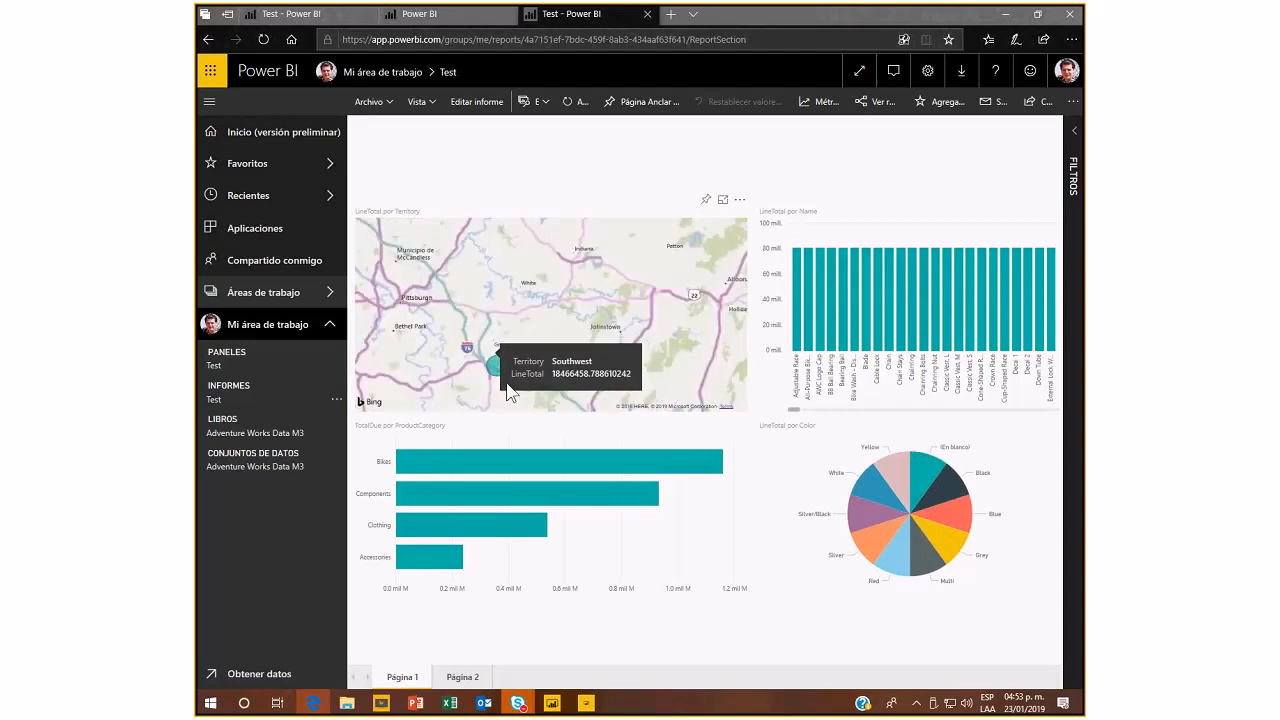
{"action": "left_click_drag", "start_coordinate": [483, 373], "coordinate": [470, 327]}
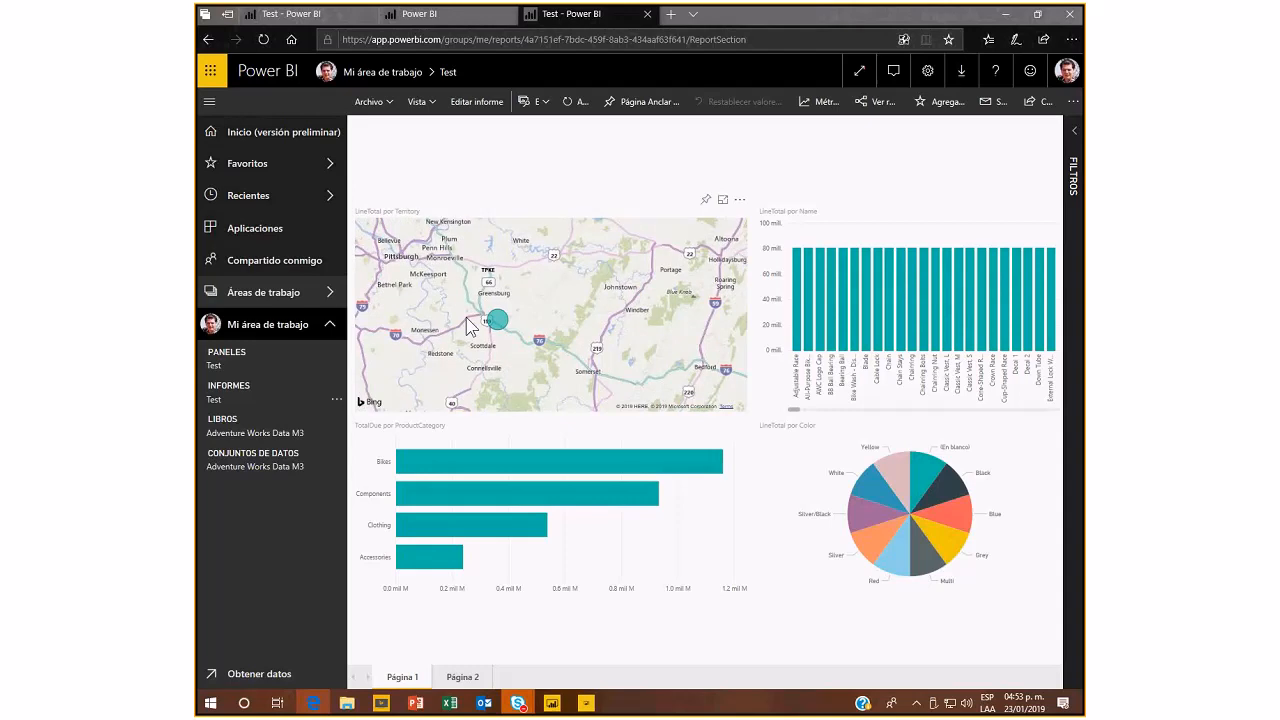
{"action": "scroll", "coordinate": [470, 327], "scroll_direction": "down", "scroll_amount": 3}
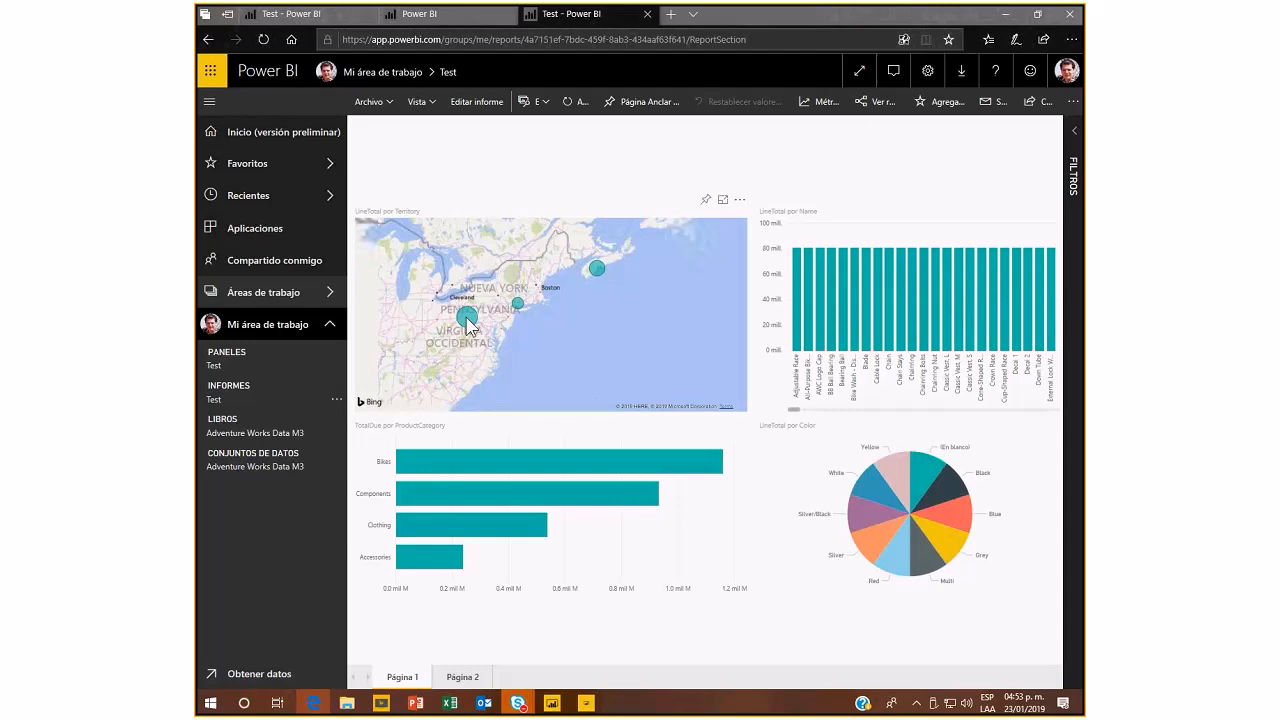
{"action": "scroll", "coordinate": [467, 325], "scroll_direction": "down", "scroll_amount": 2}
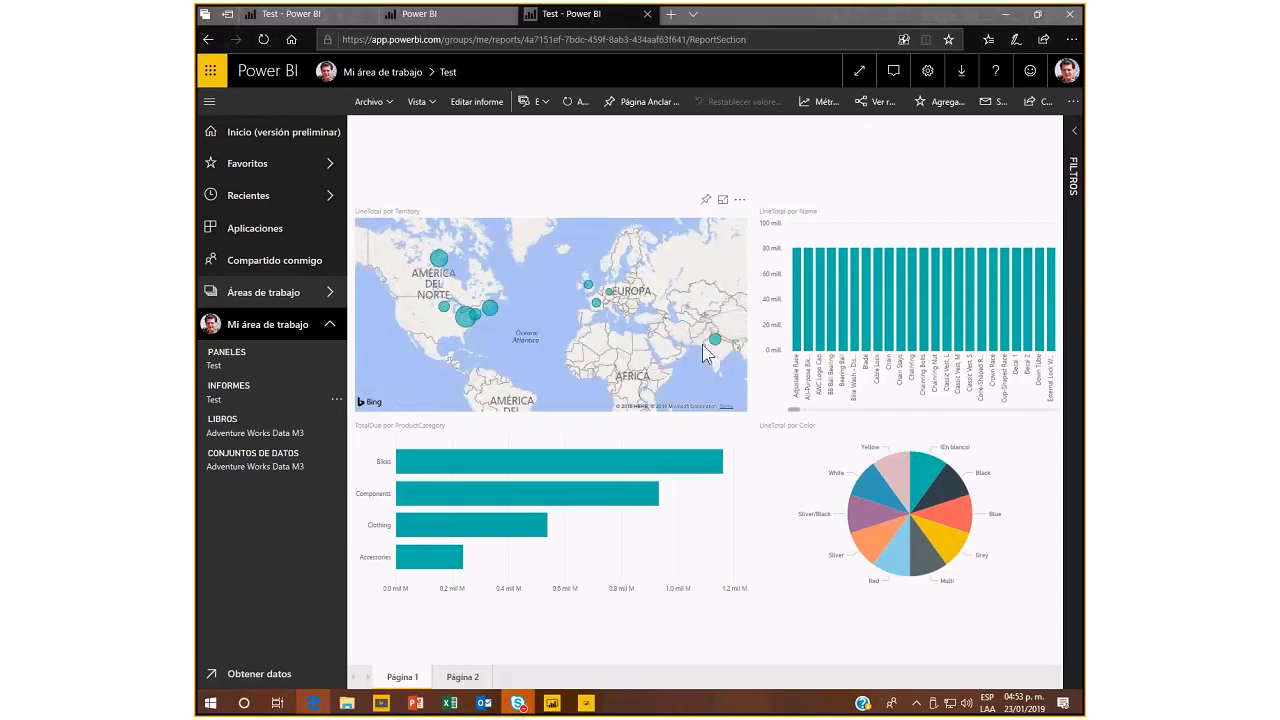
Examine where the Central territory is placed on the LineTotal por Territory map, and return to the world view.
{"action": "left_click_drag", "start_coordinate": [707, 352], "coordinate": [570, 361]}
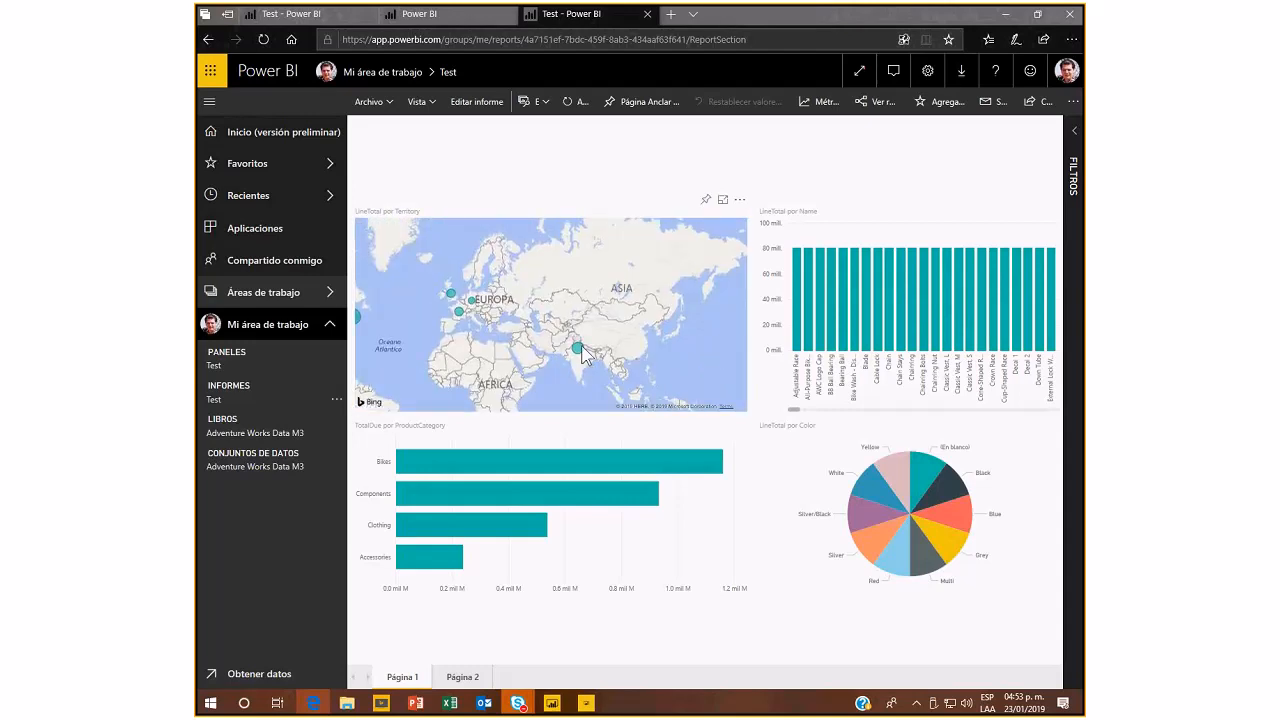
{"action": "scroll", "coordinate": [582, 347], "scroll_direction": "up", "scroll_amount": 4}
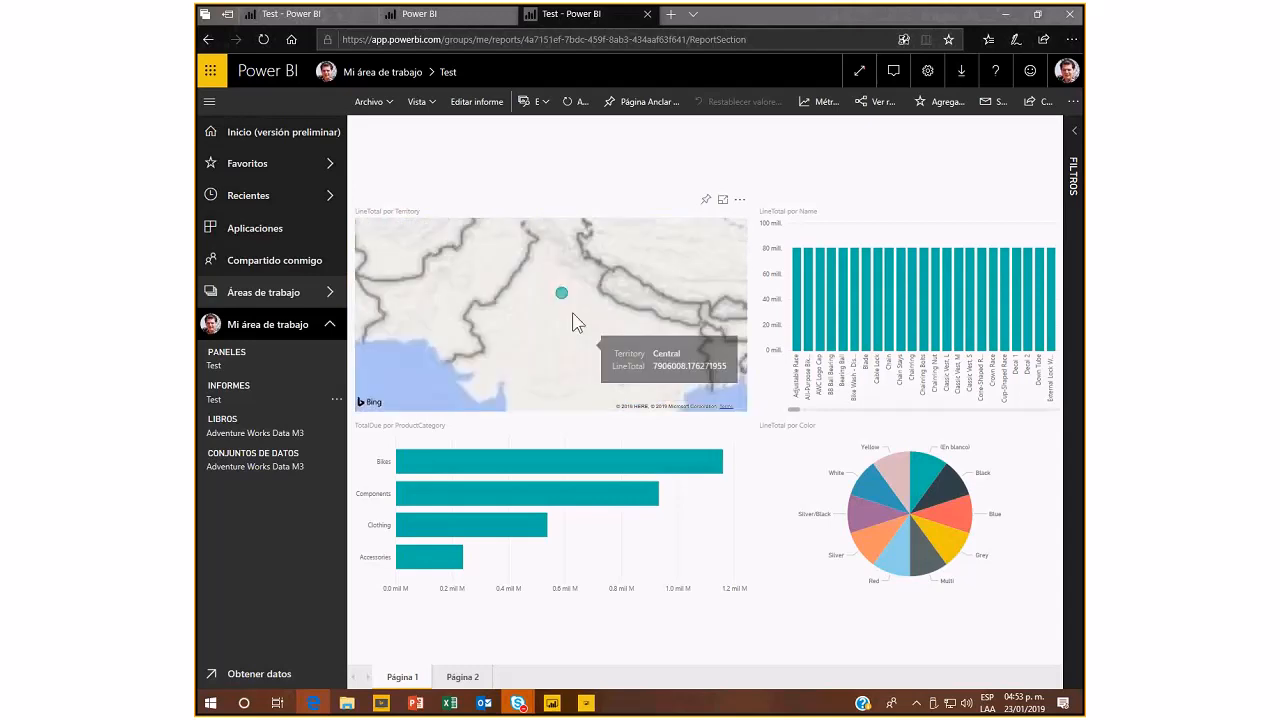
{"action": "scroll", "coordinate": [566, 360], "scroll_direction": "up", "scroll_amount": 3}
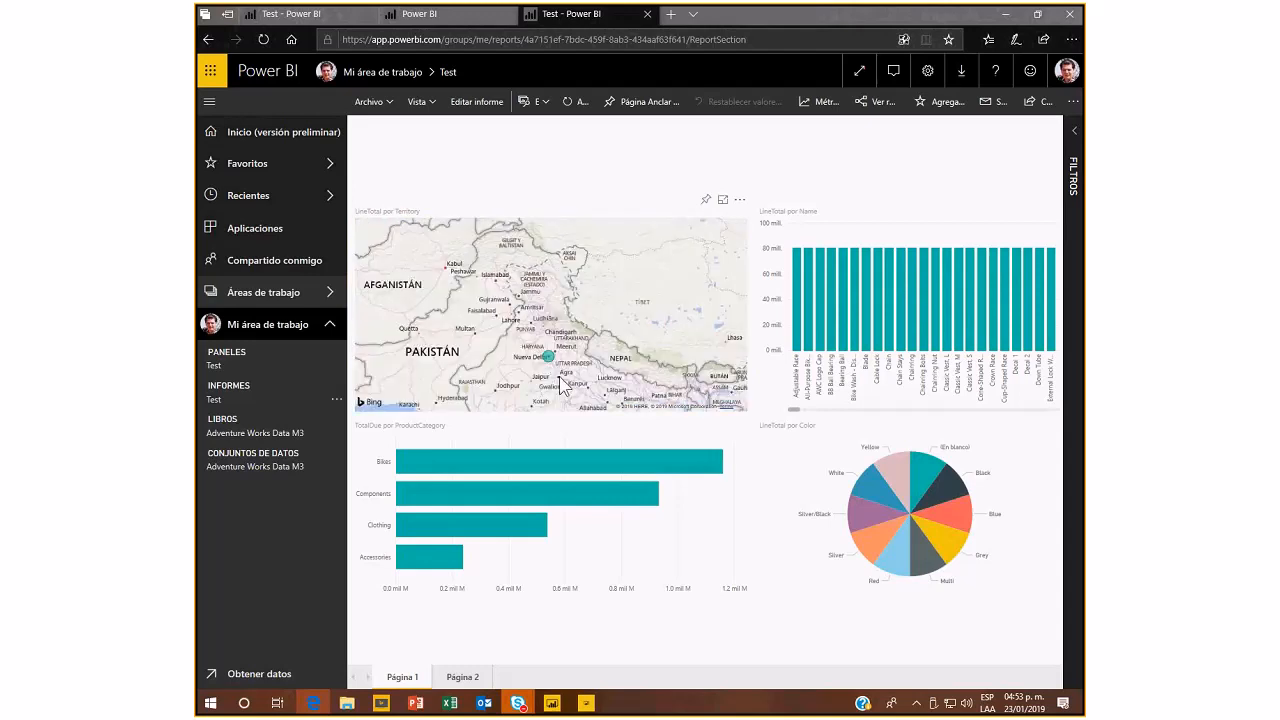
{"action": "scroll", "coordinate": [566, 378], "scroll_direction": "down", "scroll_amount": 2}
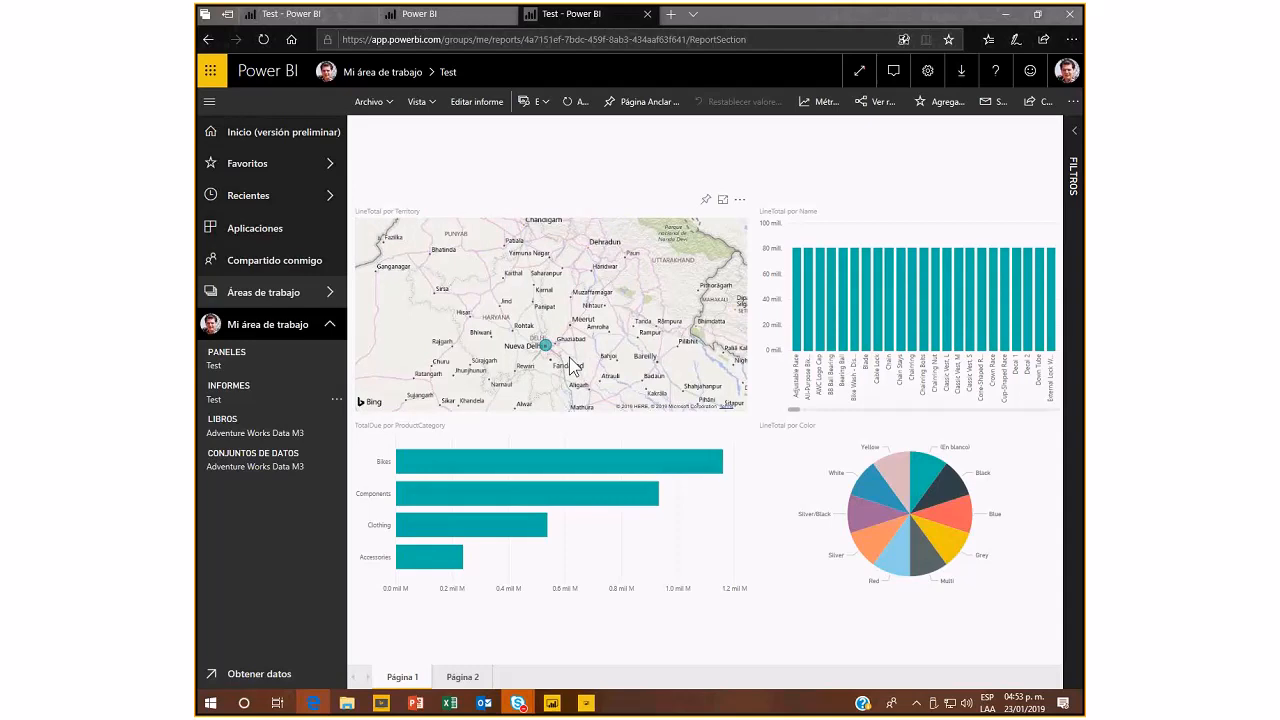
{"action": "scroll", "coordinate": [573, 367], "scroll_direction": "down", "scroll_amount": 5}
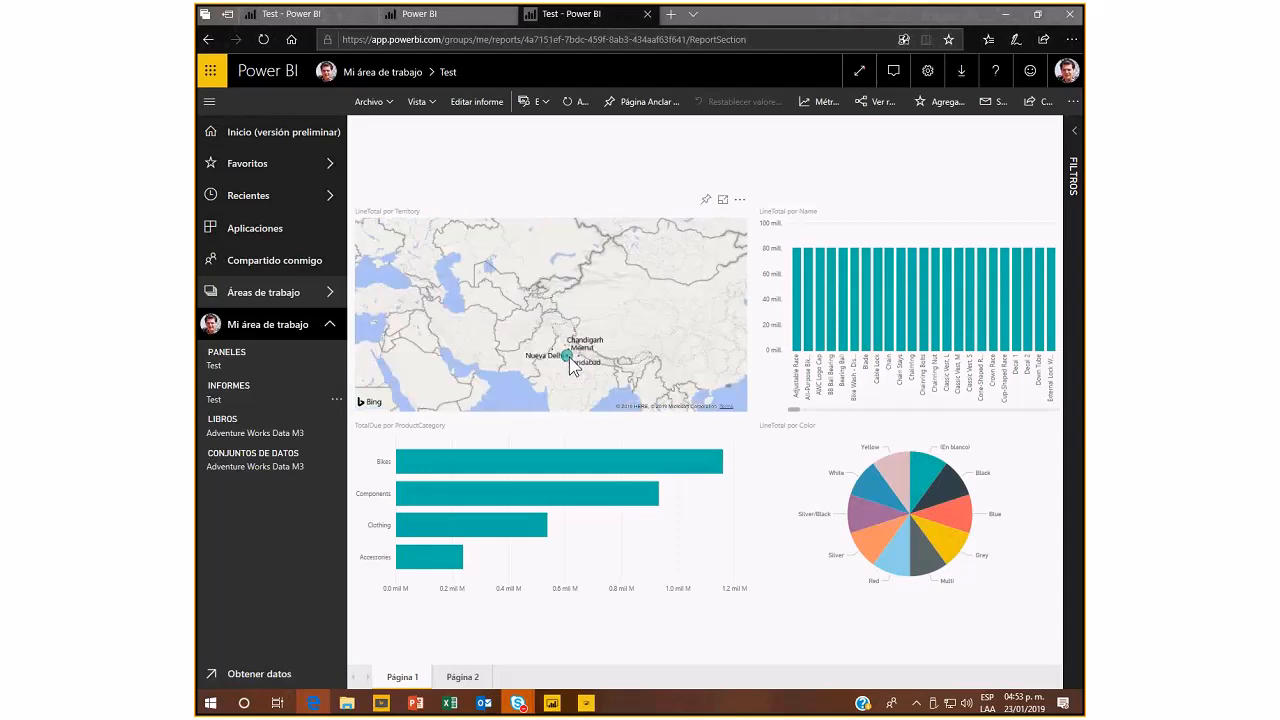
{"action": "scroll", "coordinate": [573, 367], "scroll_direction": "down", "scroll_amount": 3}
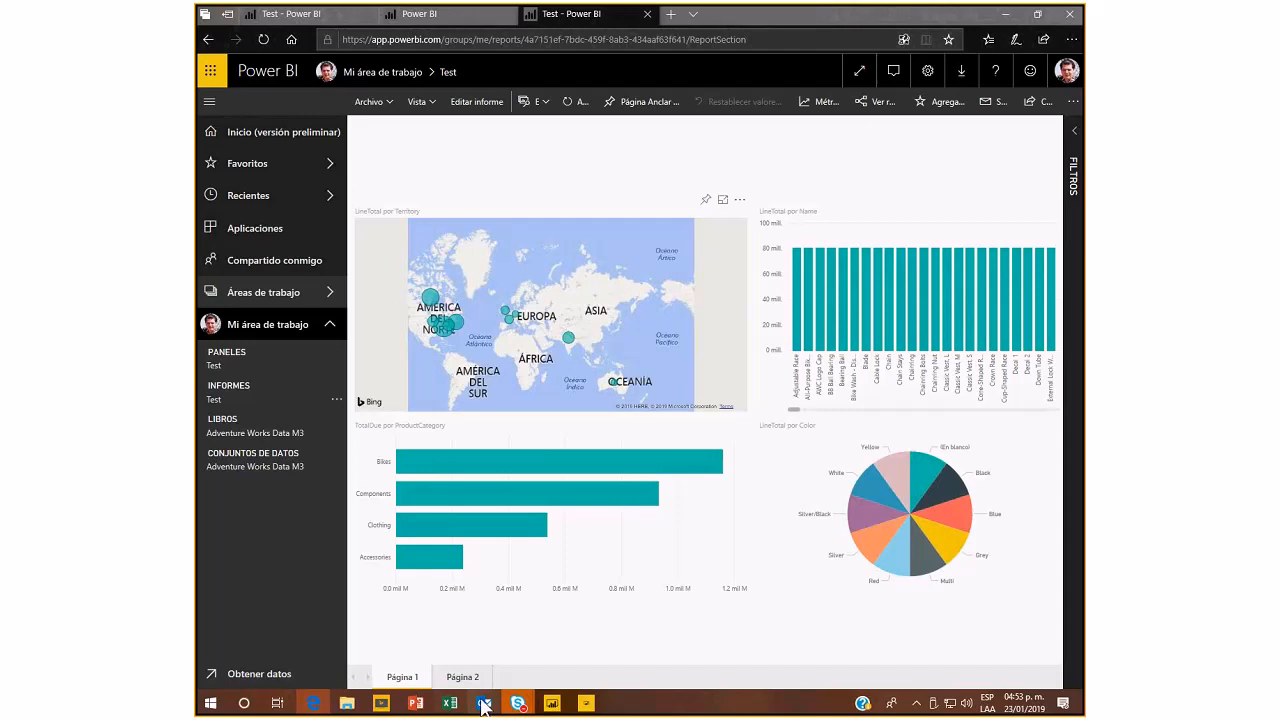
Switch to the PowerPoint presentation and advance from the Demo slide to the slide comparing free and paid Power BI features.
{"action": "left_click", "coordinate": [415, 703]}
{"action": "left_click", "coordinate": [547, 479]}
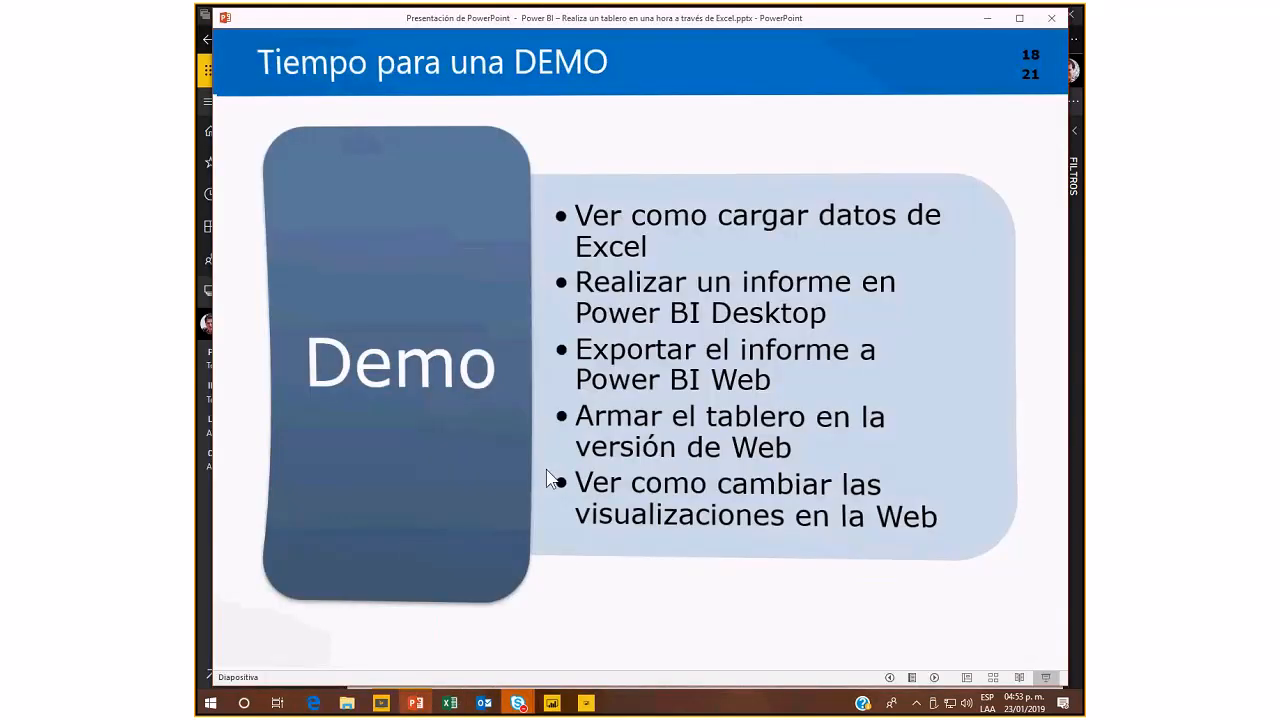
{"action": "key", "text": "Right"}
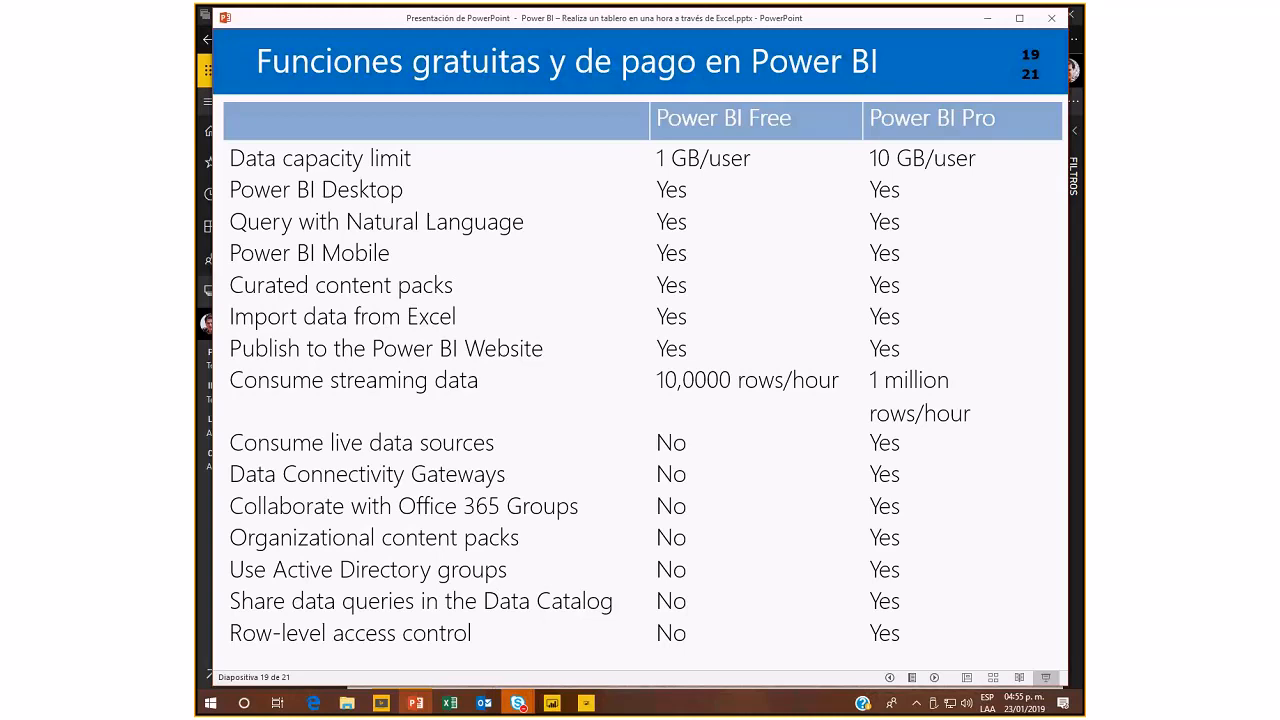
Advance the presentation to the Revisión de módulos slide and bring up the Skype webinar conversation.
{"action": "key", "text": "Right"}
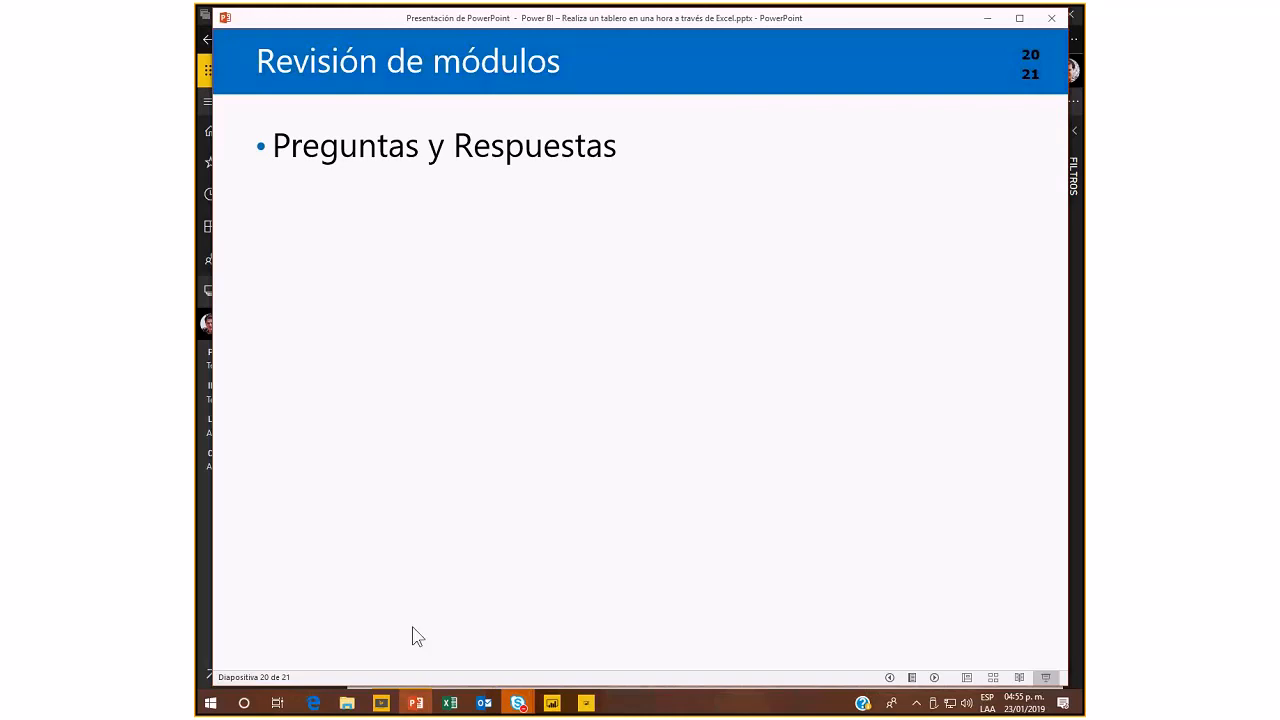
{"action": "left_click", "coordinate": [517, 703]}
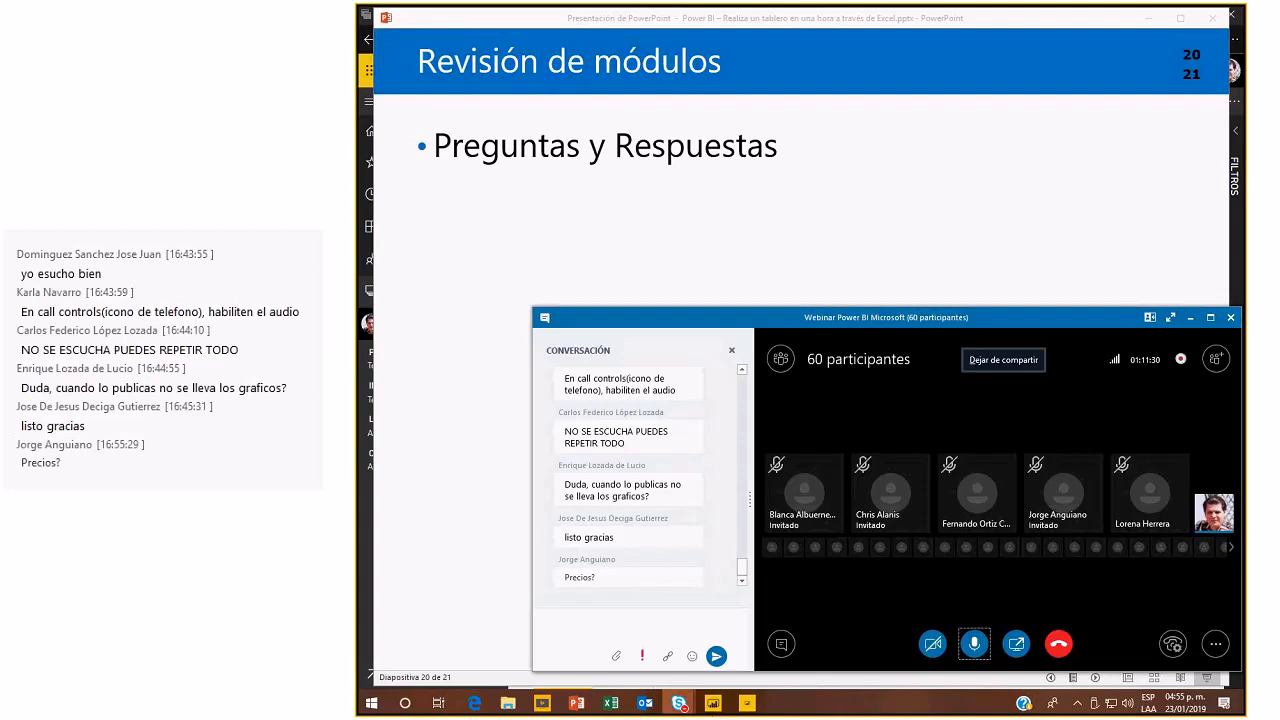
Switch to the Power BI service in the browser, open the Adventure Works Data M3 dataset, and return to the Test report.
{"action": "left_click", "coordinate": [716, 704]}
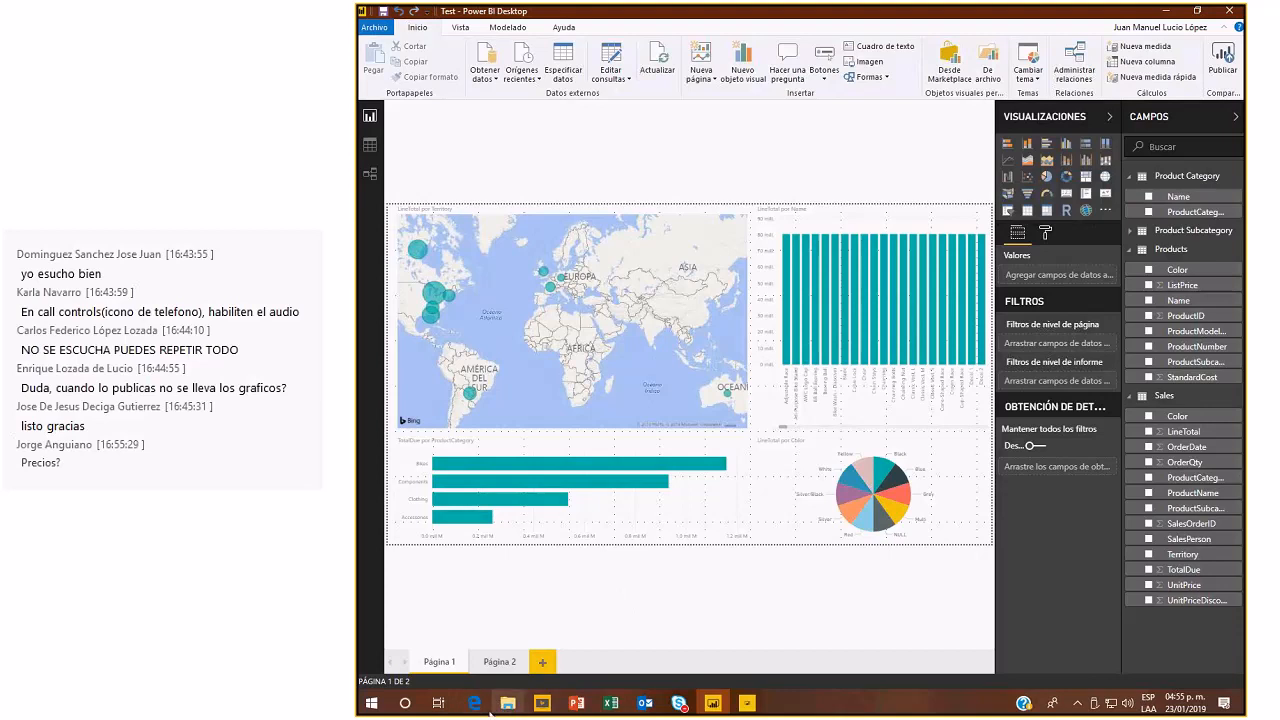
{"action": "left_click", "coordinate": [473, 711]}
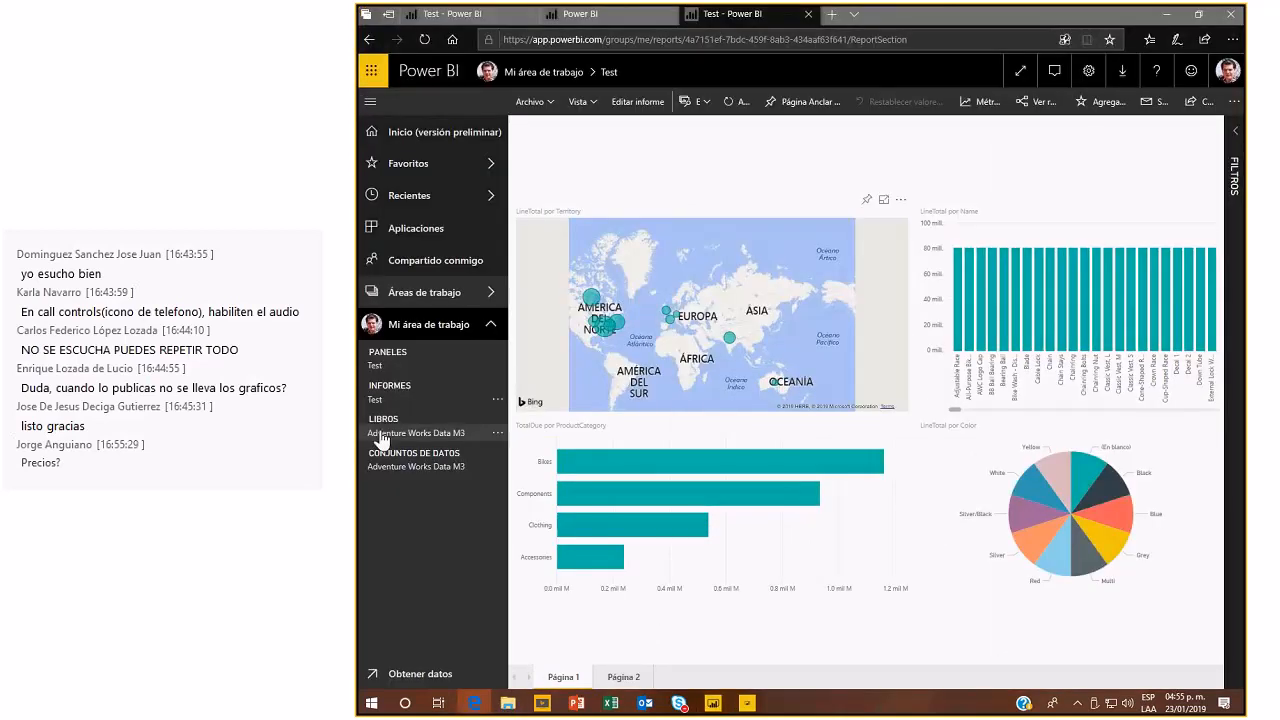
{"action": "left_click", "coordinate": [417, 466]}
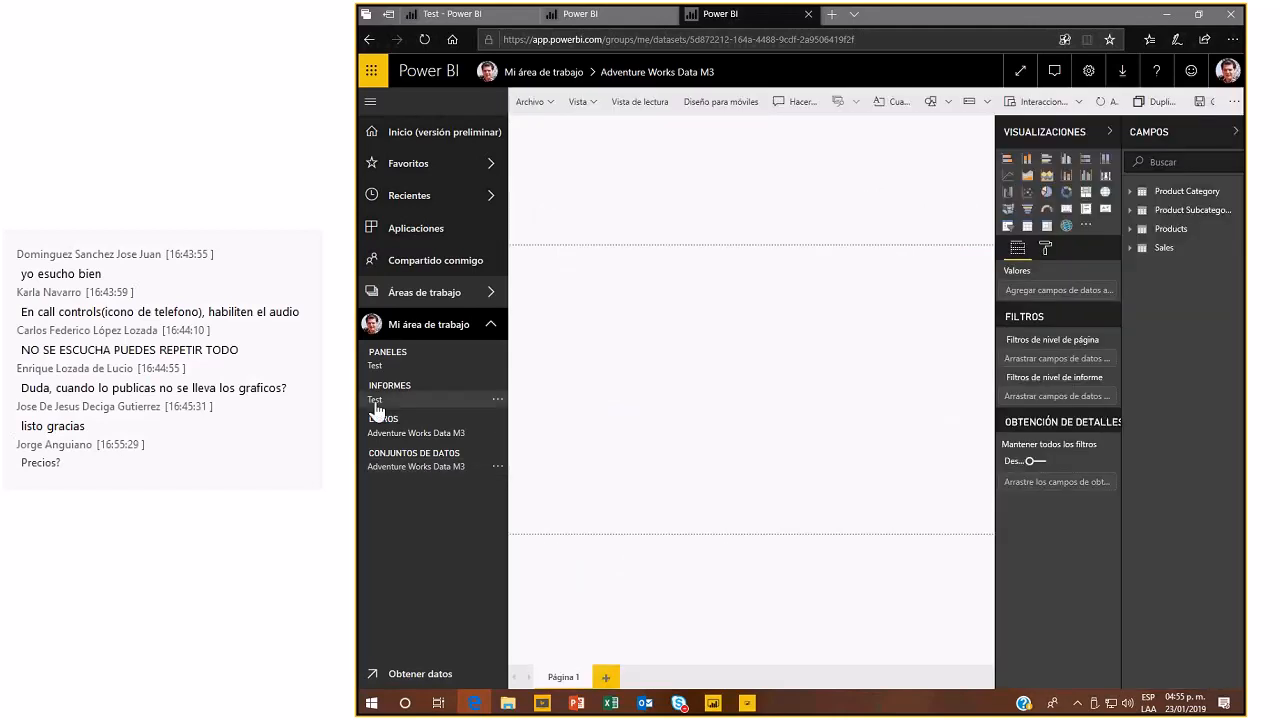
{"action": "left_click", "coordinate": [376, 404]}
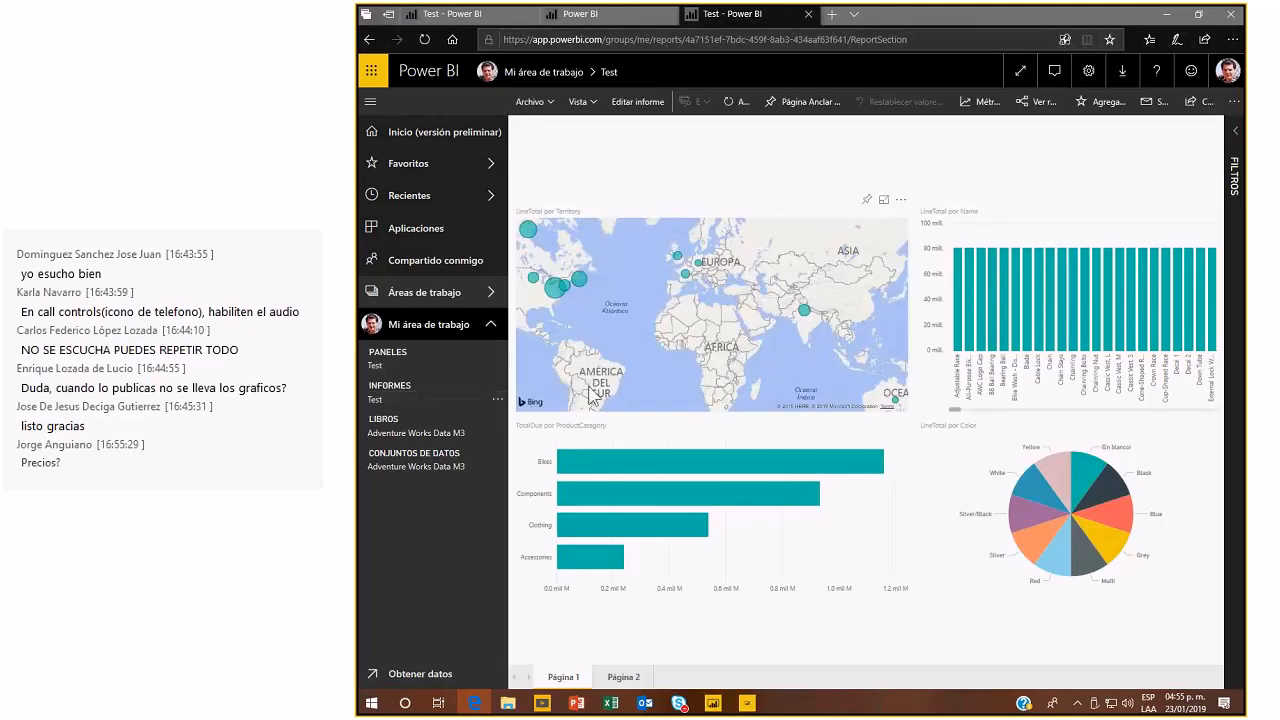
Compare the Test report in Power BI Desktop with its published copy in the browser.
{"action": "key", "text": "alt+Tab"}
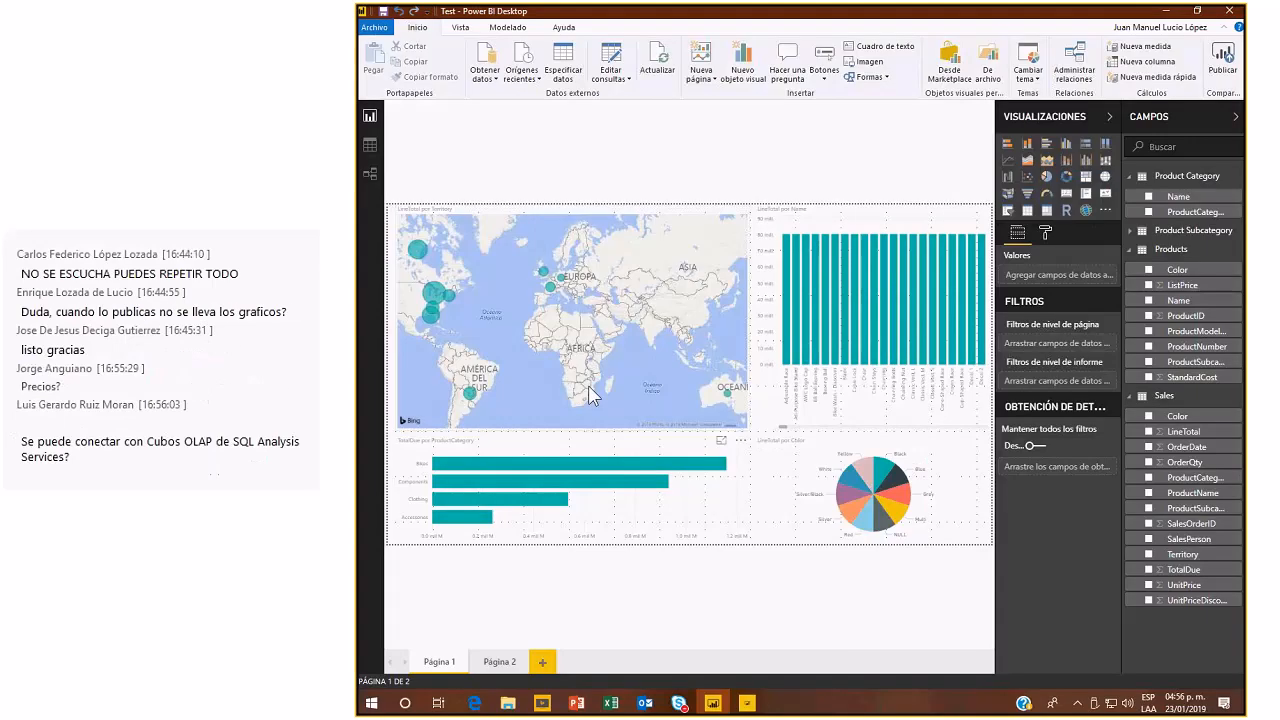
{"action": "key", "text": "alt+Tab"}
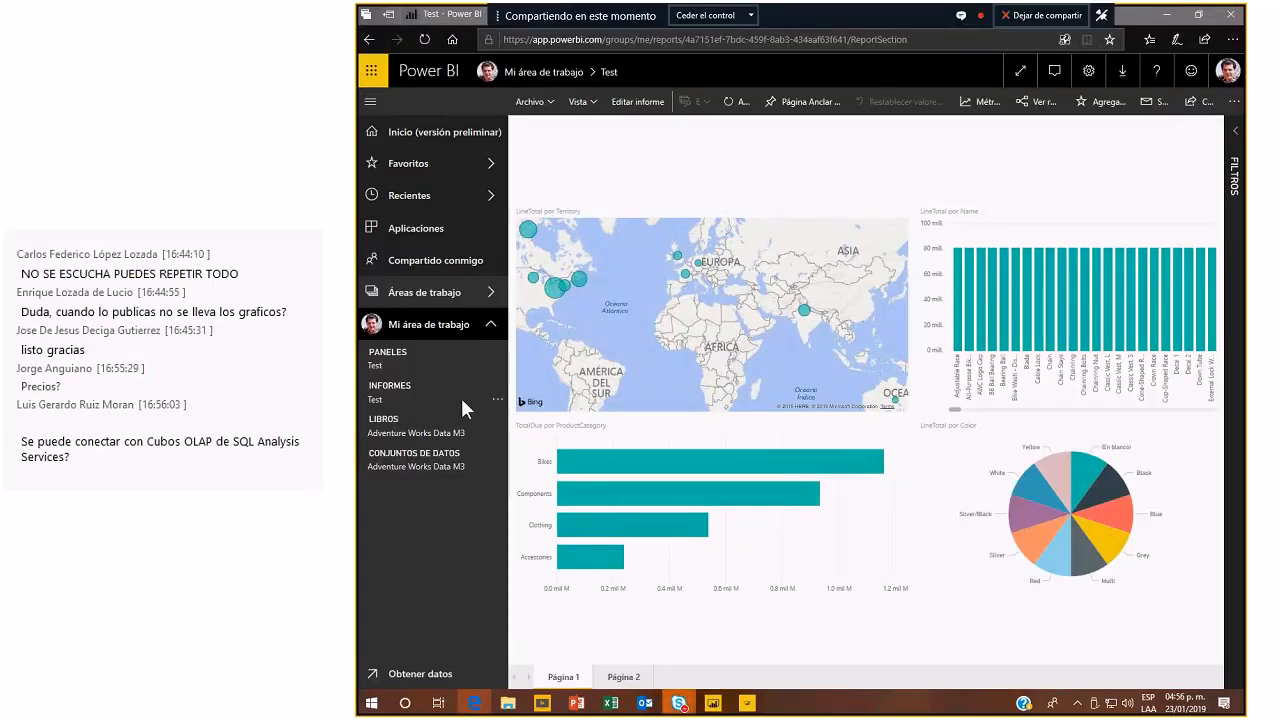
{"action": "left_click", "coordinate": [386, 404]}
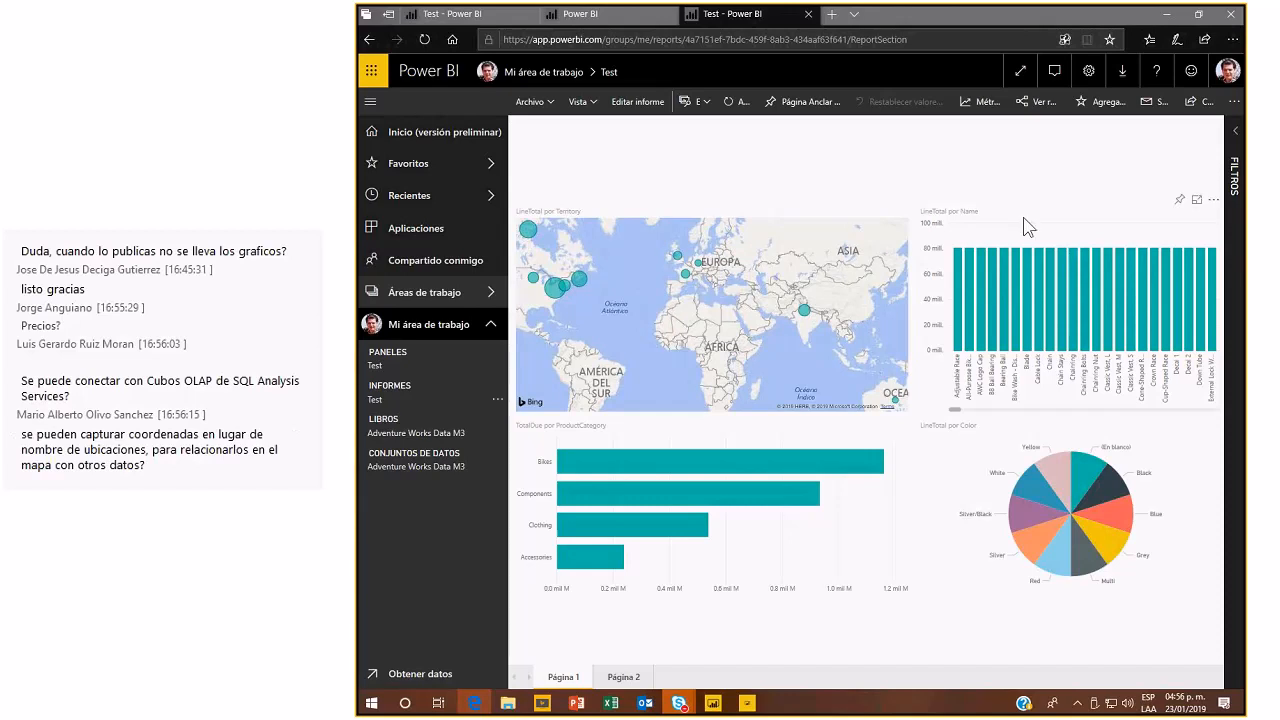
{"action": "left_click", "coordinate": [405, 399]}
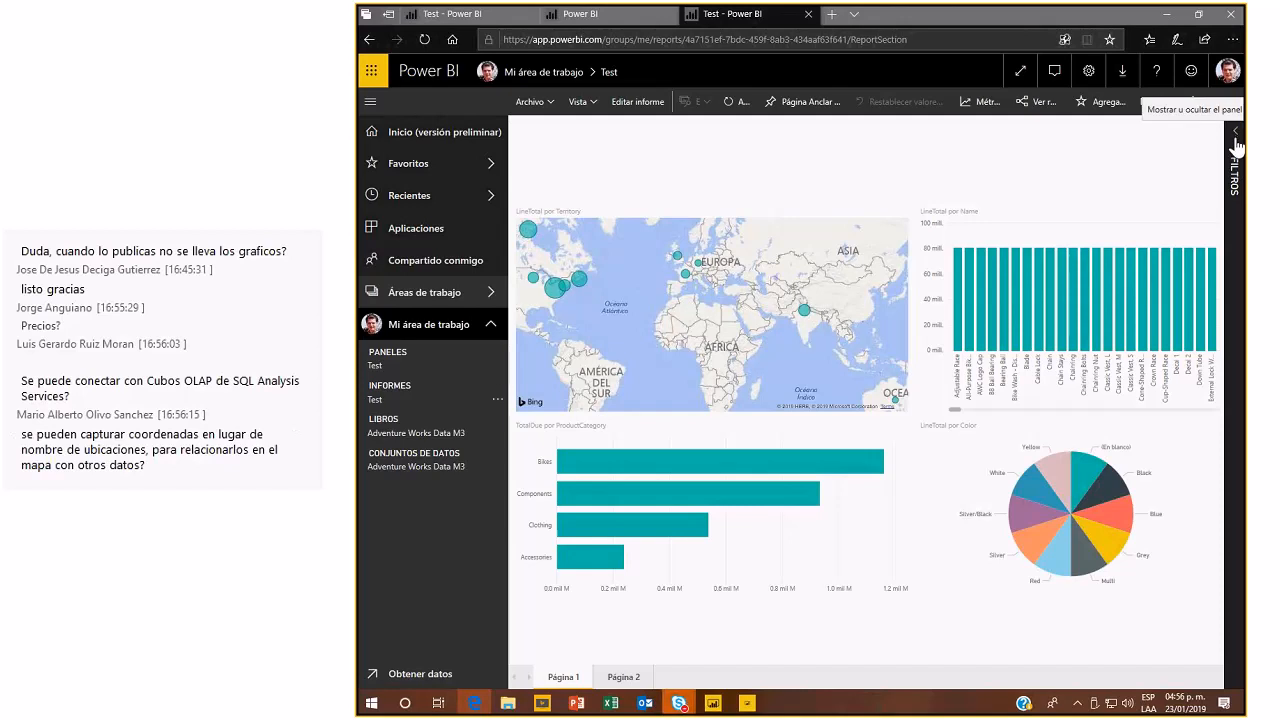
{"action": "key", "text": "alt+Tab"}
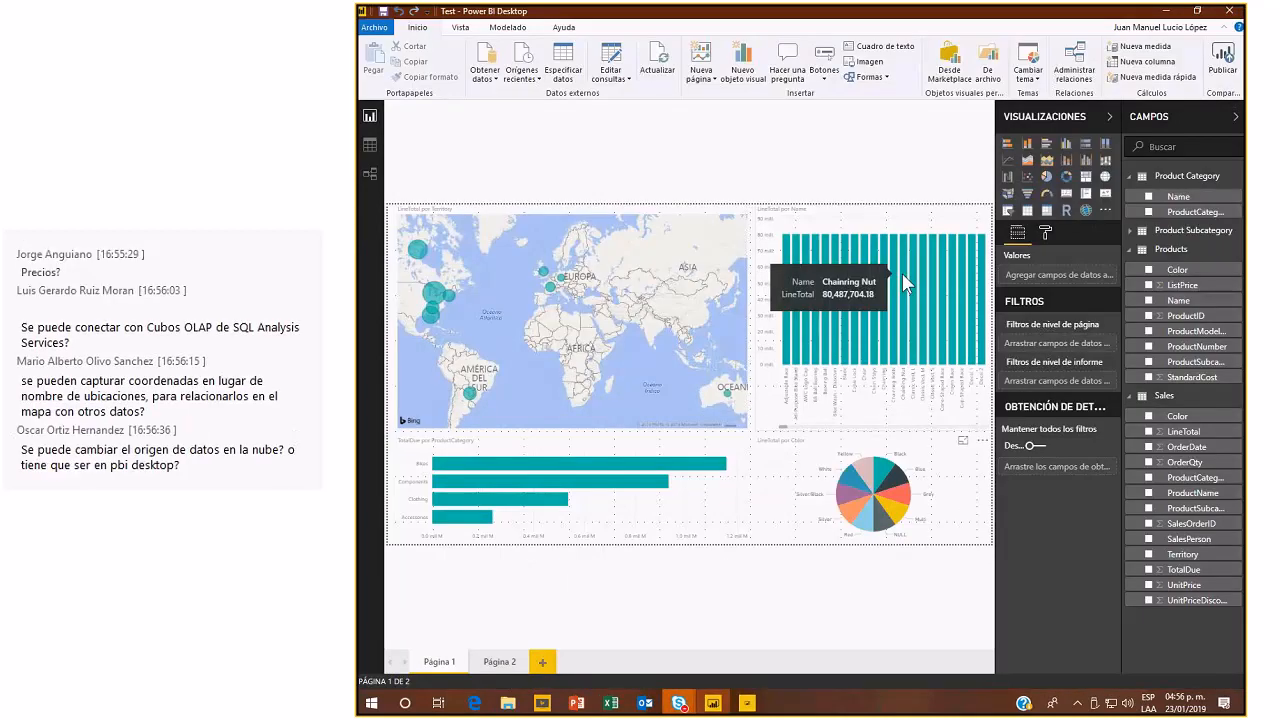
Switch to the Skype webinar window and read the participants' questions in the conversation.
{"action": "key", "text": "alt+Tab"}
{"action": "key", "text": "alt+Tab"}
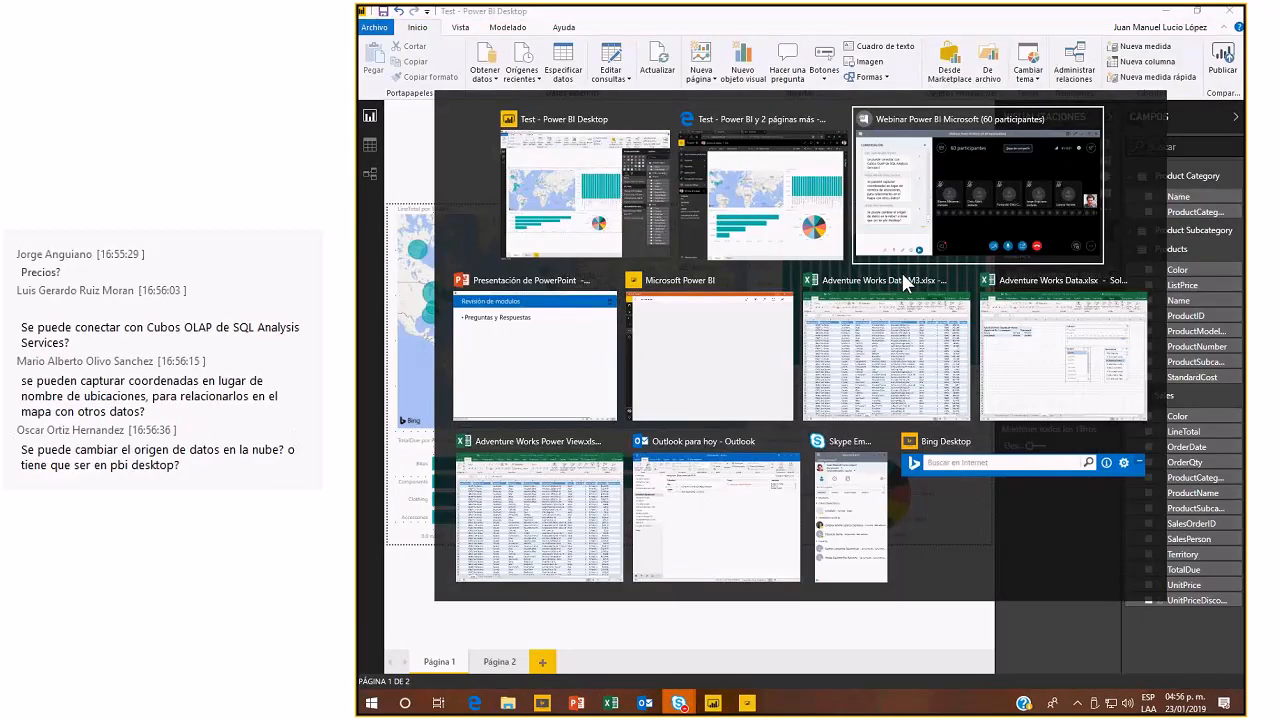
{"action": "key", "text": "alt+Tab"}
{"action": "key", "text": "alt+Tab"}
{"action": "left_click", "coordinate": [680, 703]}
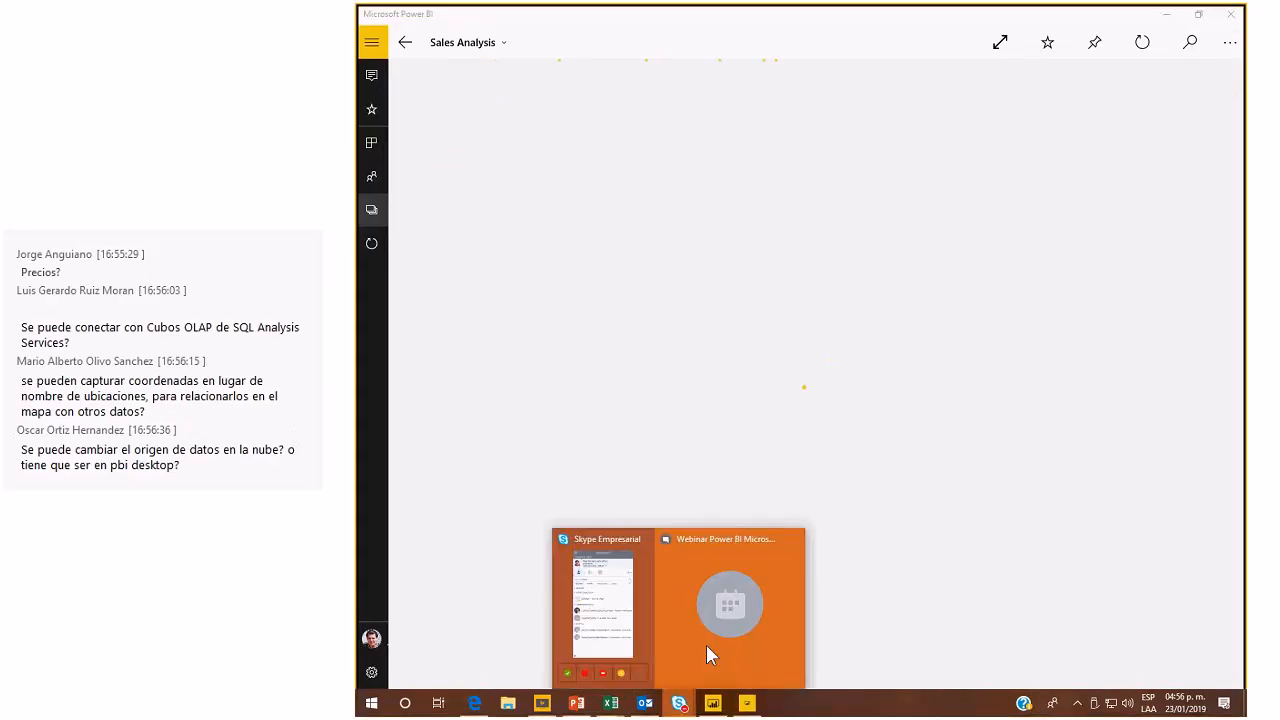
{"action": "left_click", "coordinate": [711, 639]}
{"action": "scroll", "coordinate": [714, 474], "scroll_direction": "up", "scroll_amount": 3}
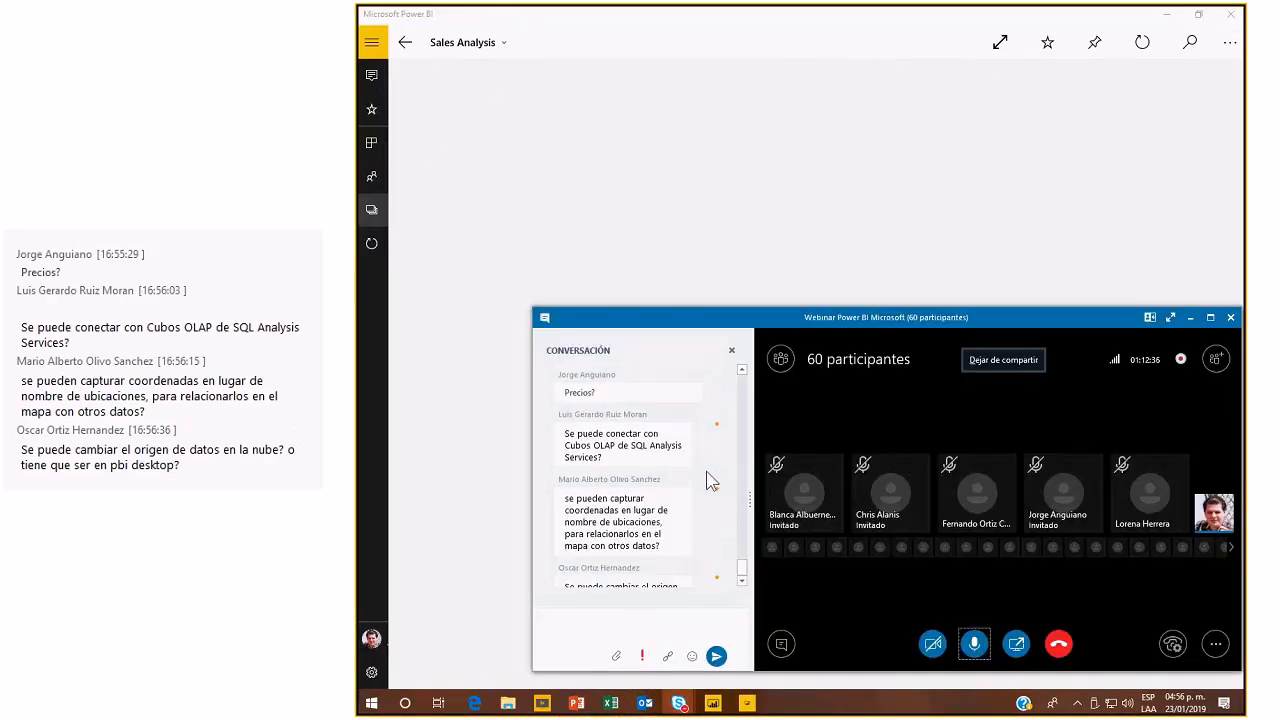
{"action": "scroll", "coordinate": [707, 481], "scroll_direction": "down", "scroll_amount": 2}
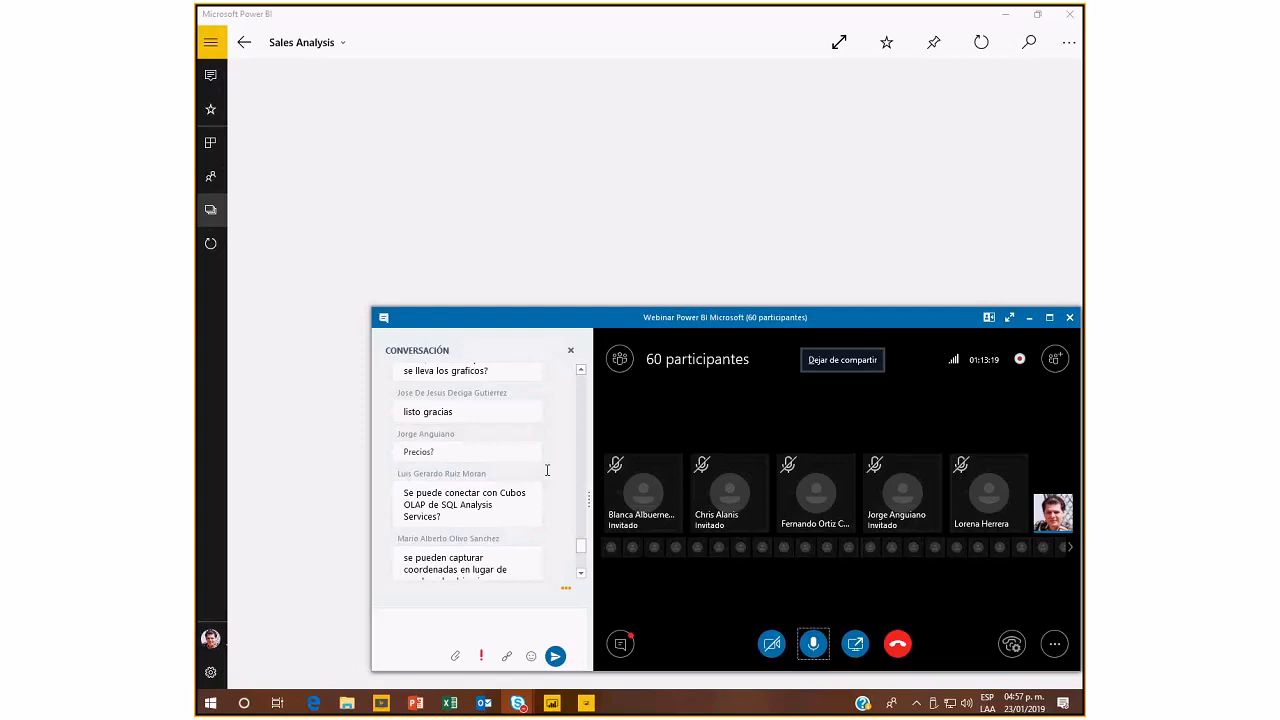
{"action": "scroll", "coordinate": [547, 470], "scroll_direction": "down", "scroll_amount": 1}
{"action": "scroll", "coordinate": [547, 470], "scroll_direction": "down", "scroll_amount": 1}
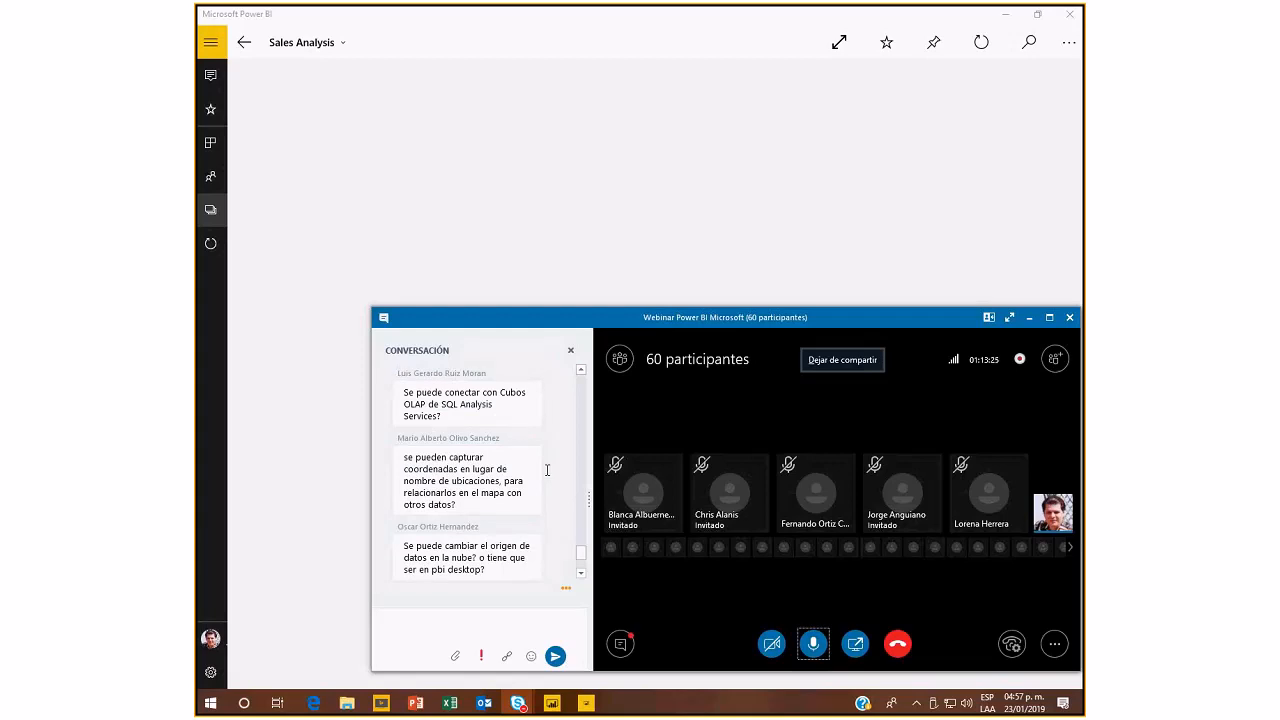
Switch to the Adventure Works Data M3.xlsx workbook in Excel to view its Sales sheet, and check the webinar conversation for new questions.
{"action": "key", "text": "alt+Tab"}
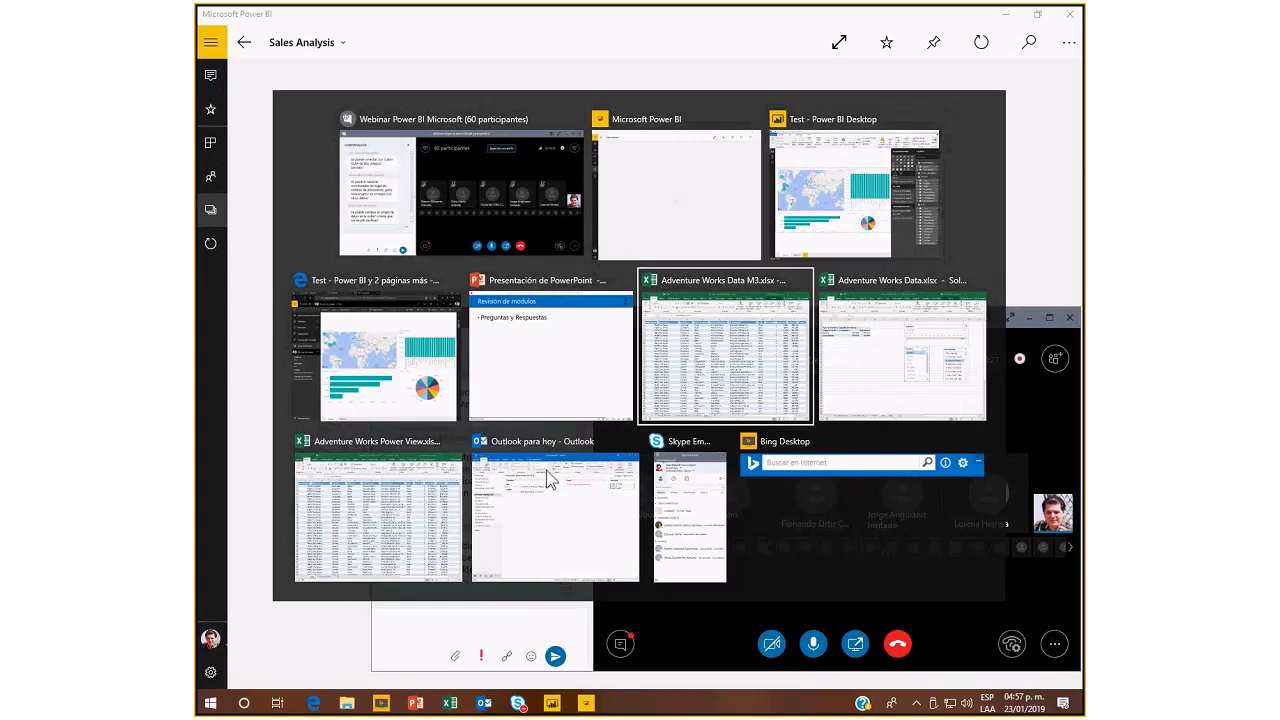
{"action": "left_click", "coordinate": [802, 296]}
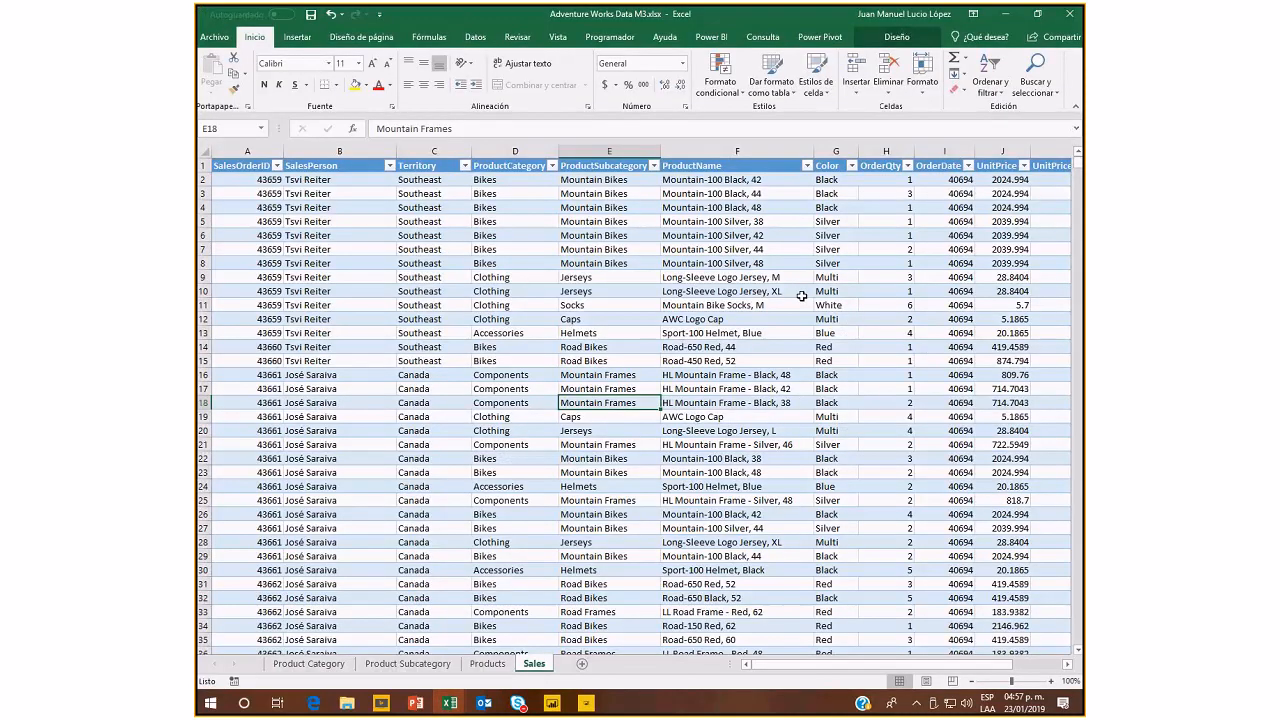
{"action": "left_click", "coordinate": [729, 279]}
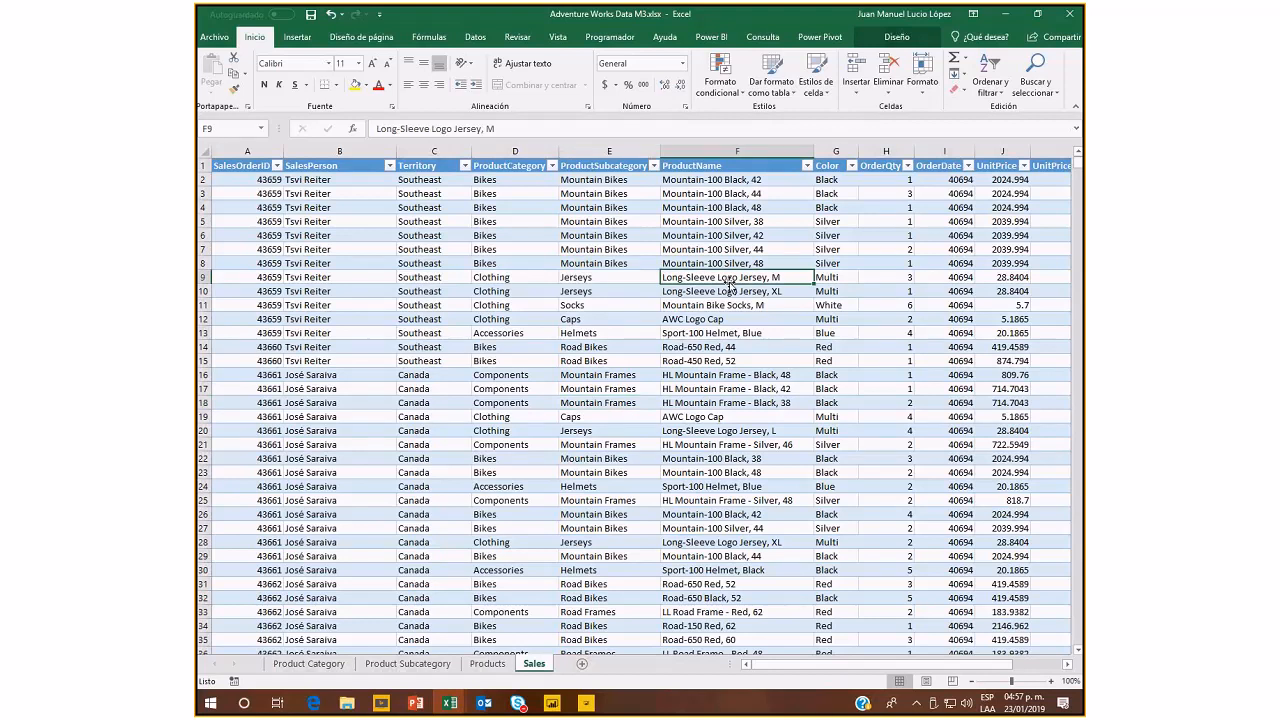
{"action": "key", "text": "alt+Tab"}
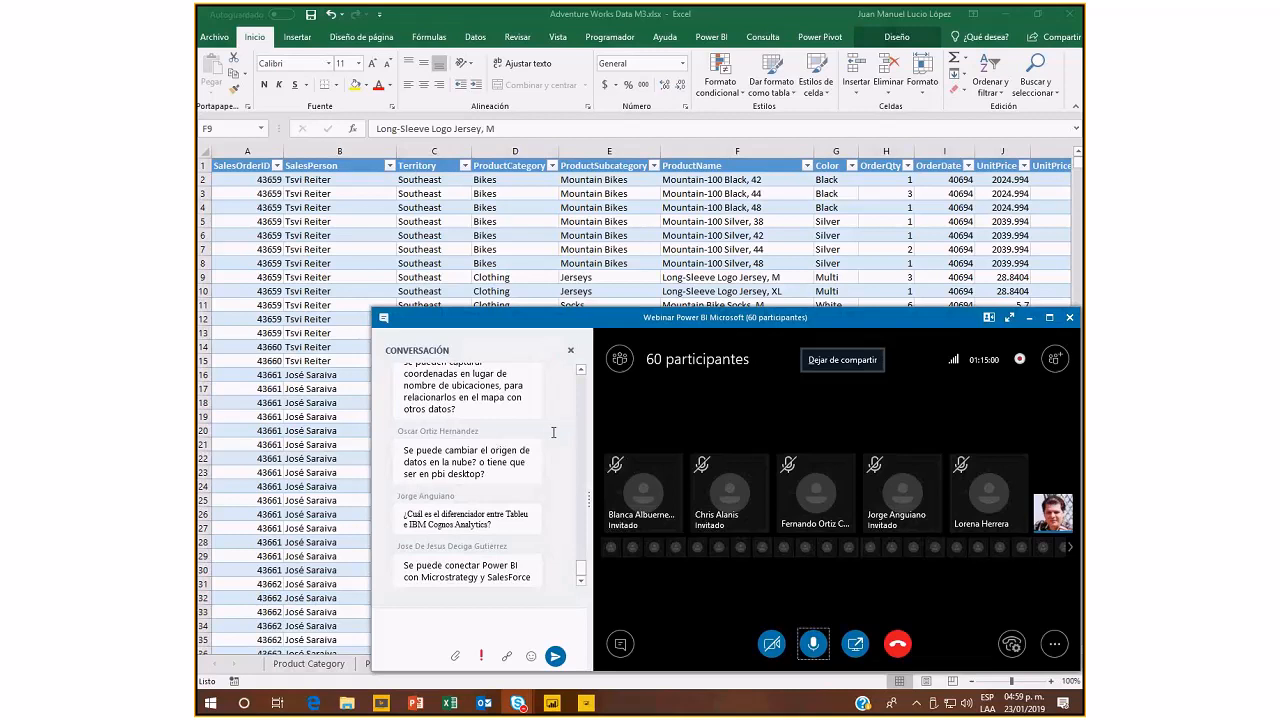
{"action": "left_click", "coordinate": [566, 288]}
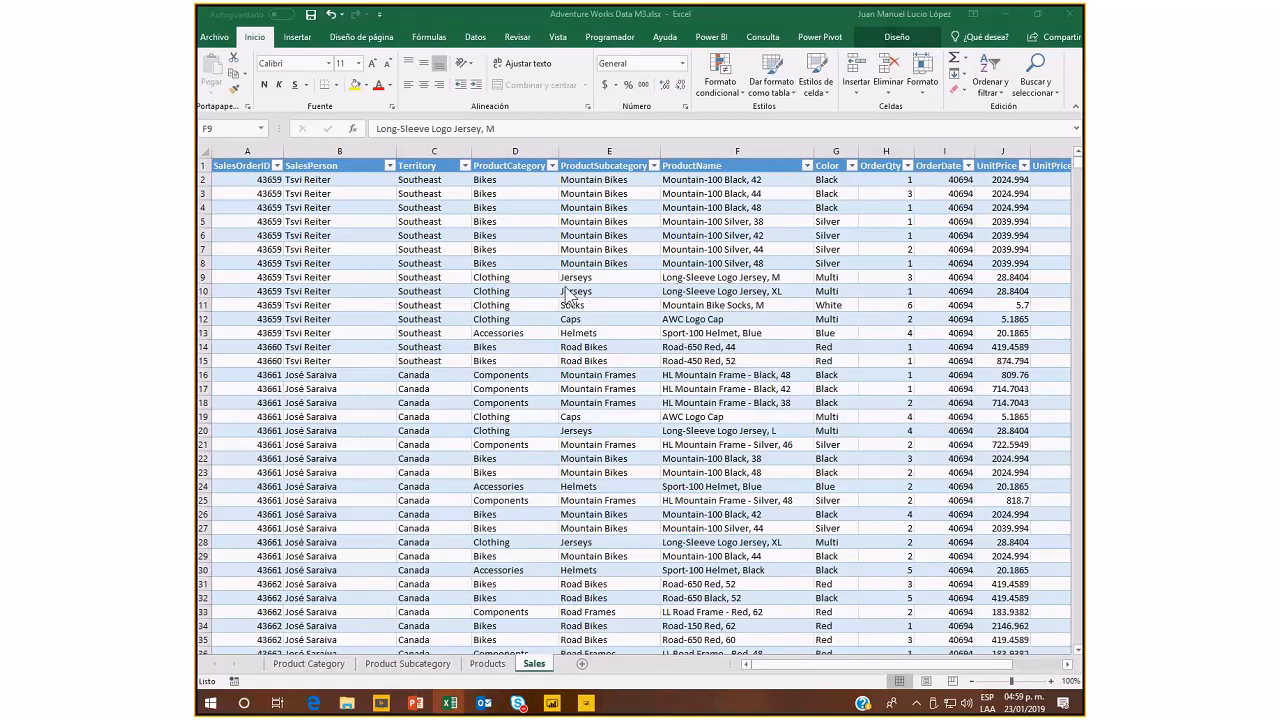
Switch to Power BI Desktop, open the Obtener datos dialog and search the data sources for "micro".
{"action": "left_click", "coordinate": [552, 703]}
{"action": "left_click", "coordinate": [552, 703]}
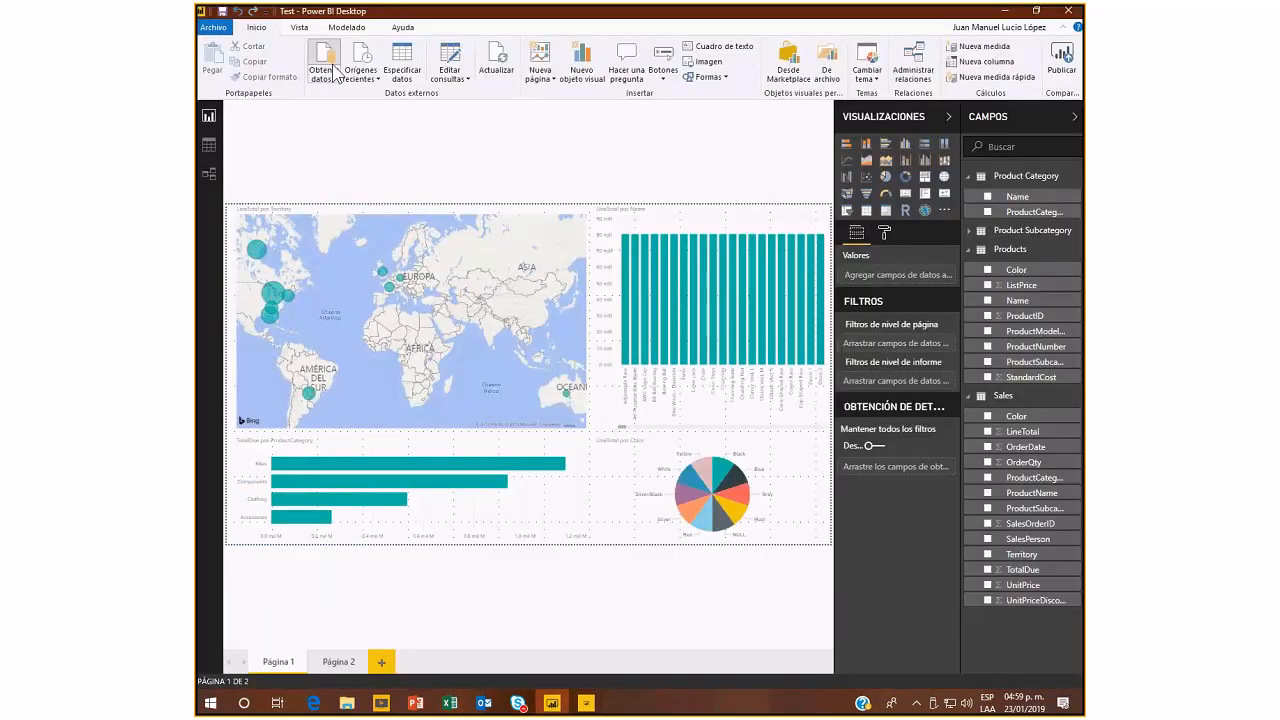
{"action": "left_click", "coordinate": [333, 67]}
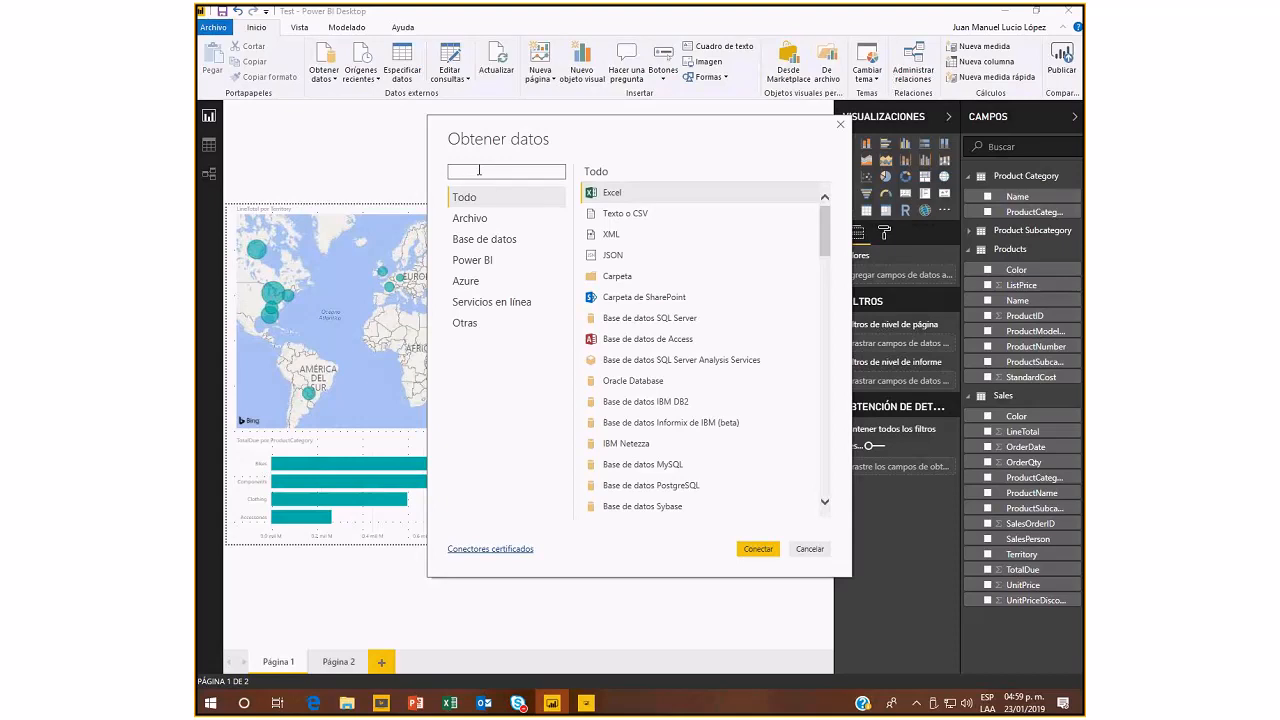
{"action": "type", "text": "micro"}
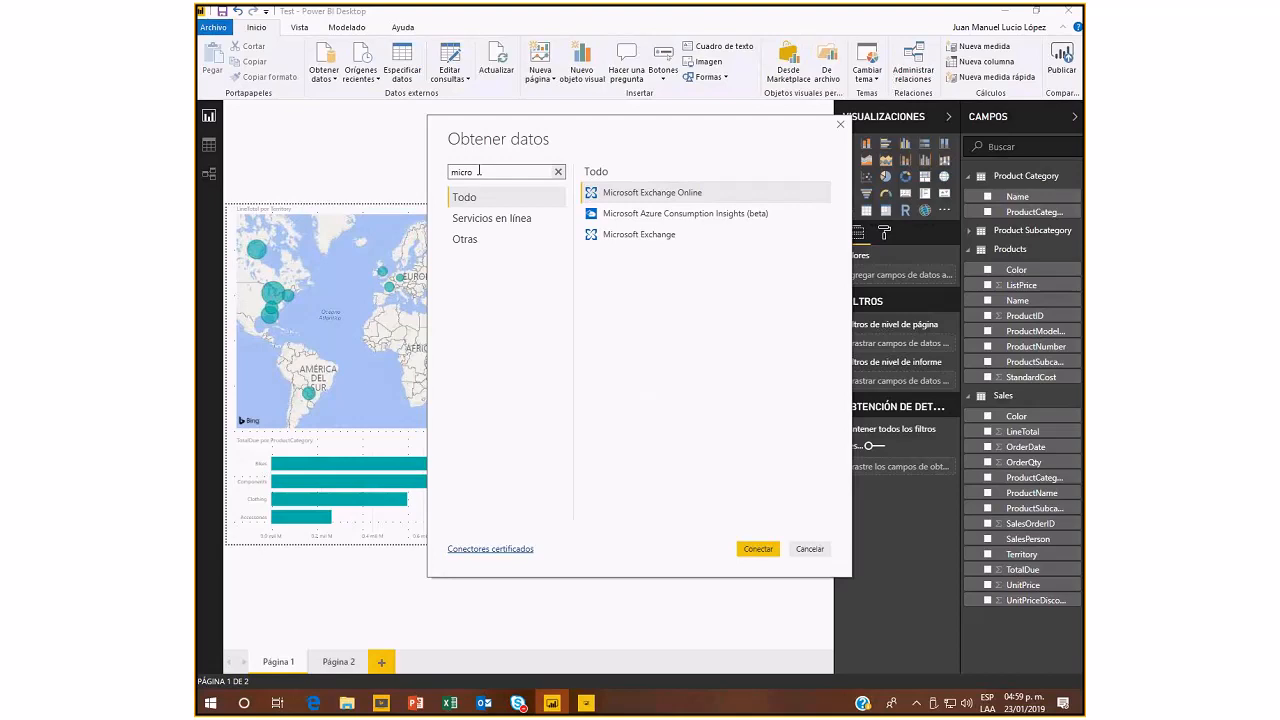
Replace the data source search with "sales" to look for Salesforce connectors.
{"action": "key", "text": "BackSpace"}
{"action": "key", "text": "BackSpace"}
{"action": "key", "text": "BackSpace"}
{"action": "key", "text": "BackSpace"}
{"action": "key", "text": "BackSpace"}
{"action": "type", "text": "sales"}
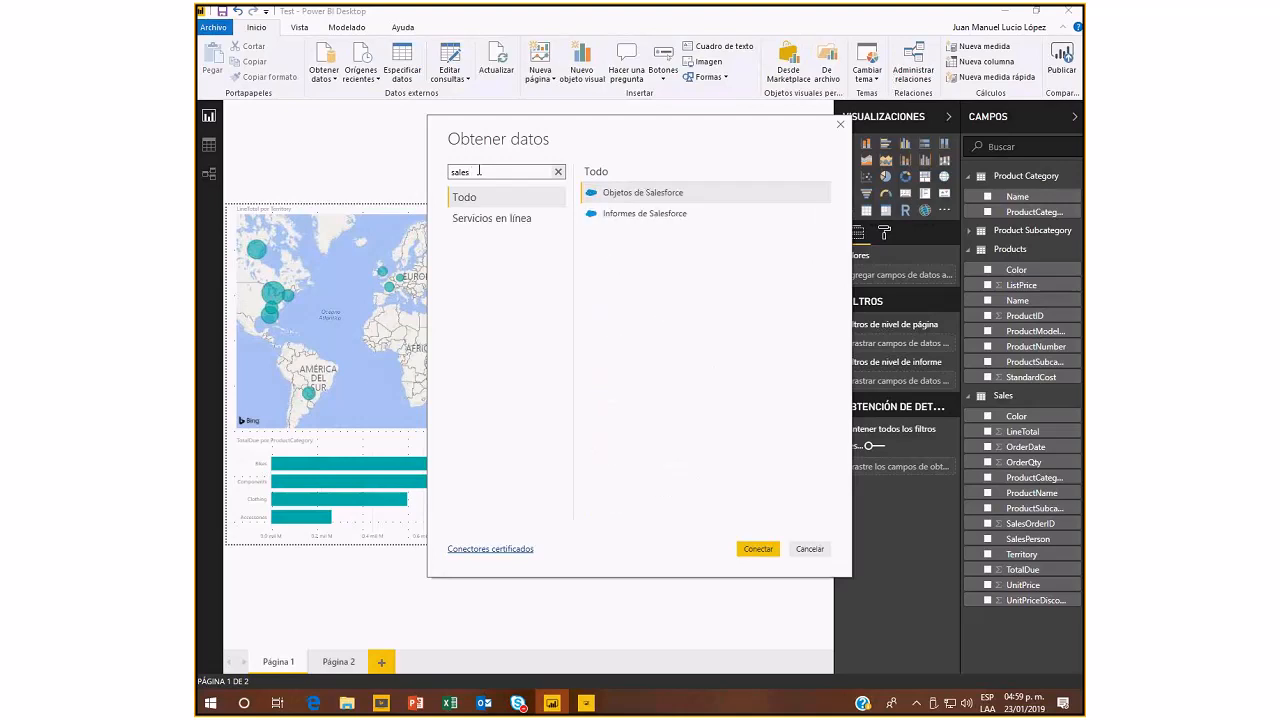
Check the newest question in the webinar conversation and search the data sources for "jira".
{"action": "key", "text": "alt+Tab"}
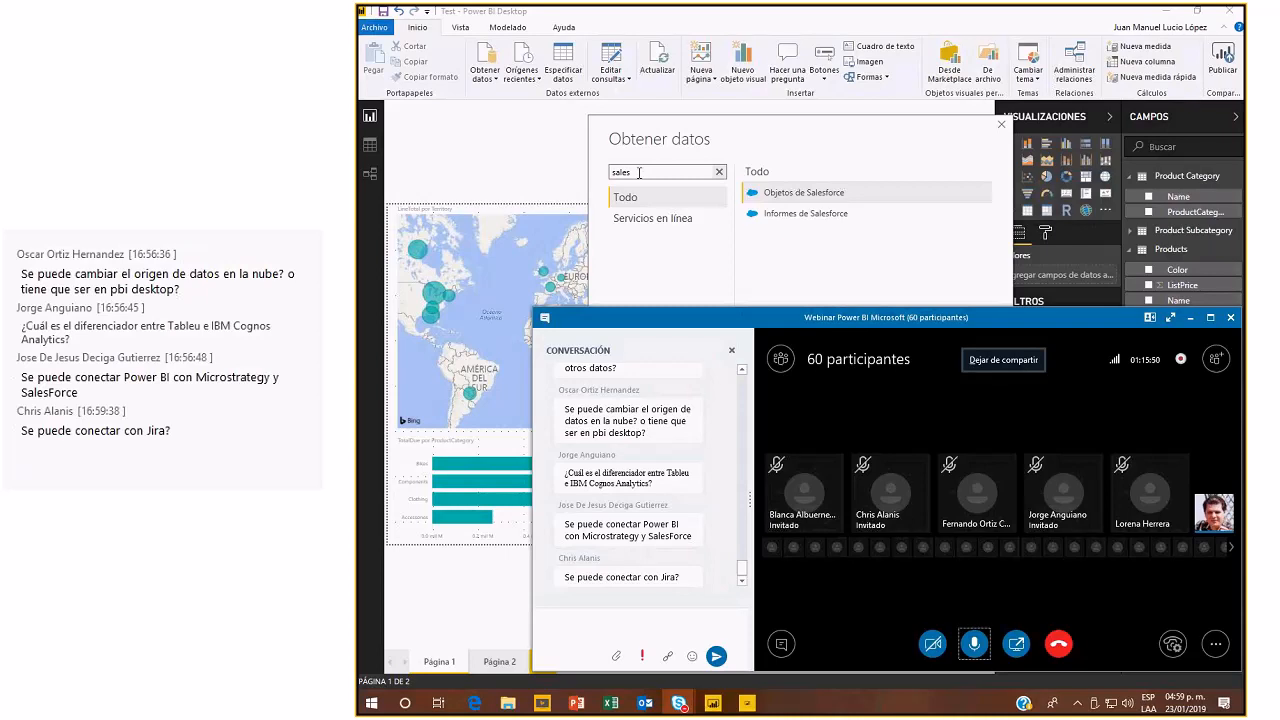
{"action": "left_click", "coordinate": [640, 171]}
{"action": "double_click", "coordinate": [621, 171]}
{"action": "type", "text": "j"}
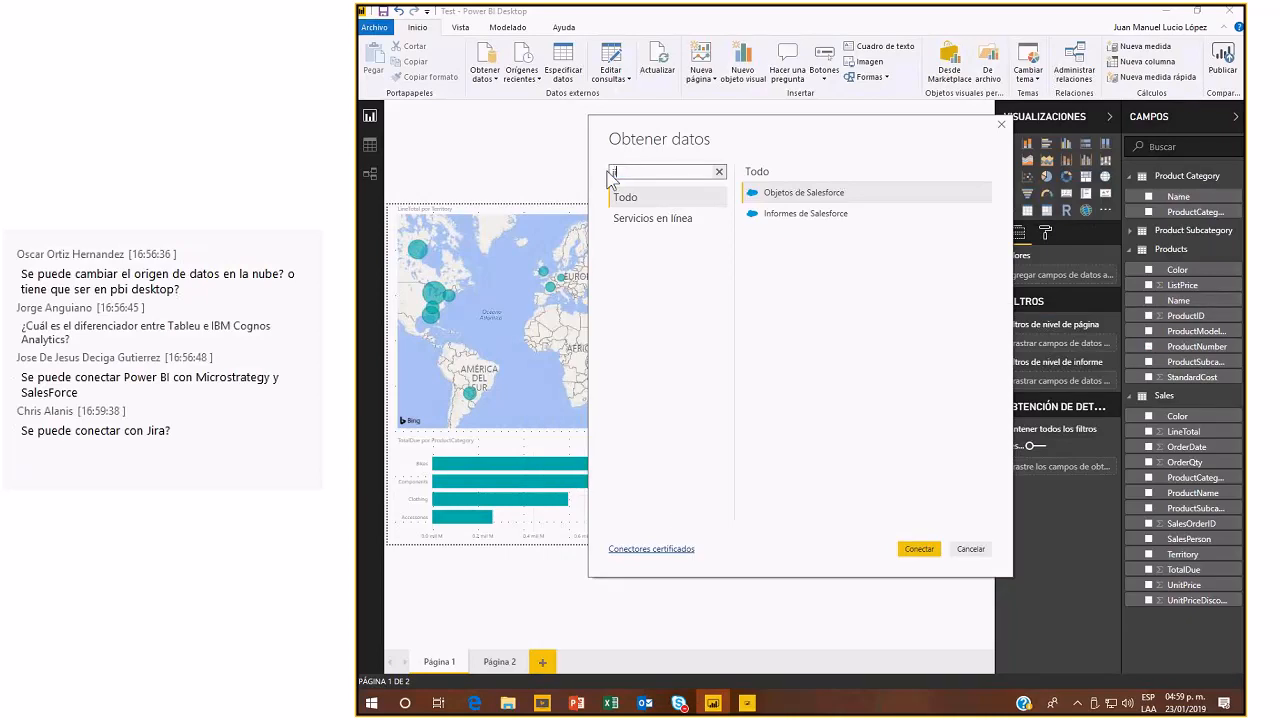
{"action": "type", "text": "ira"}
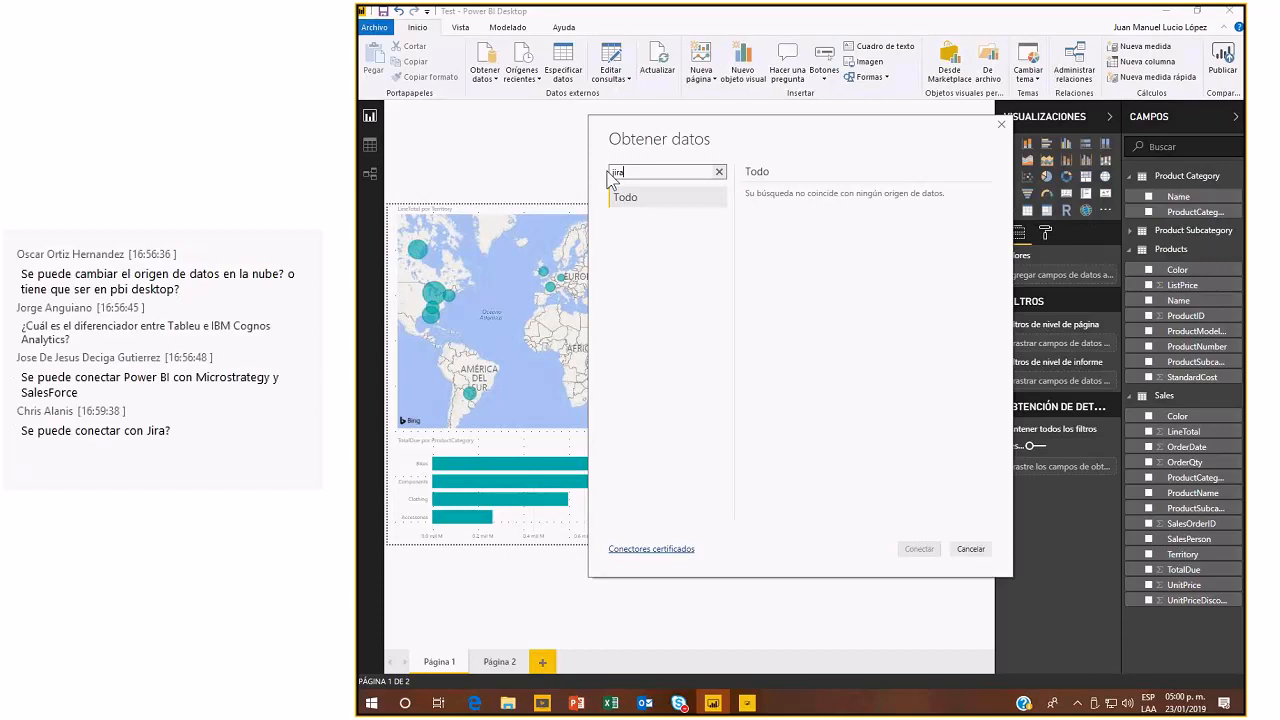
Check the webinar conversation again, clear the data source search and look through the full list of available connectors.
{"action": "key", "text": "alt+Tab"}
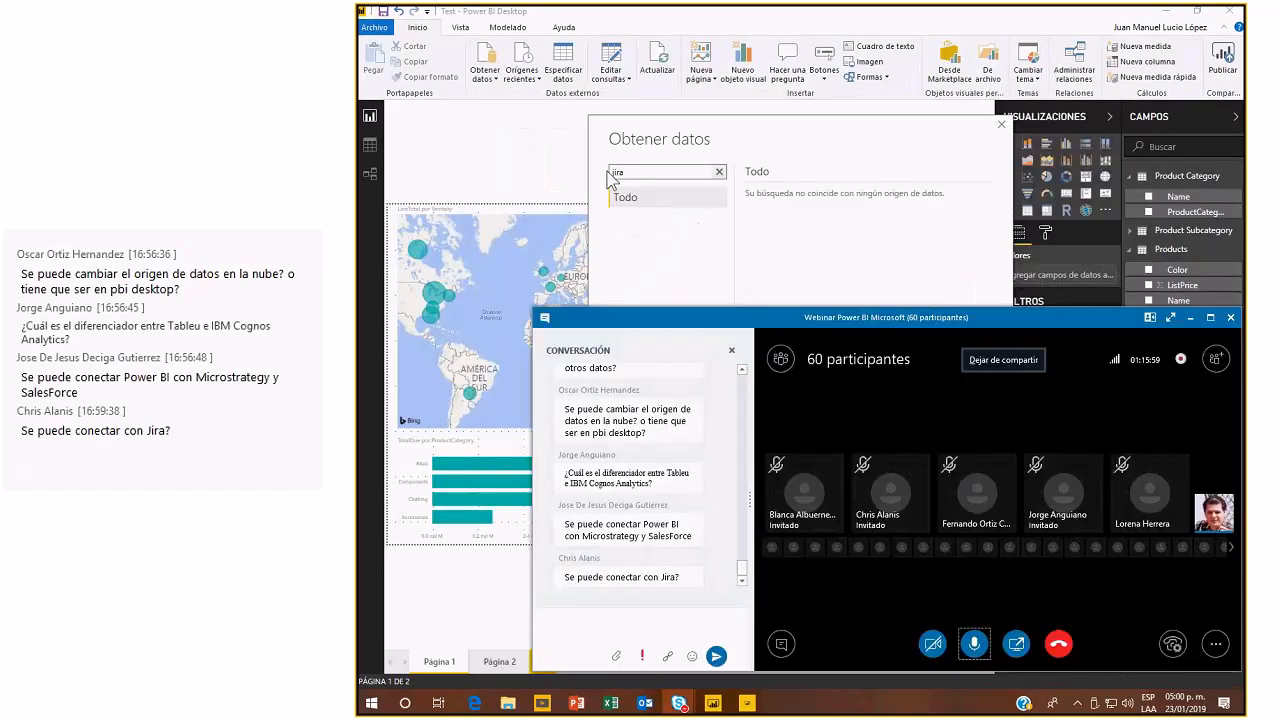
{"action": "left_click", "coordinate": [719, 172]}
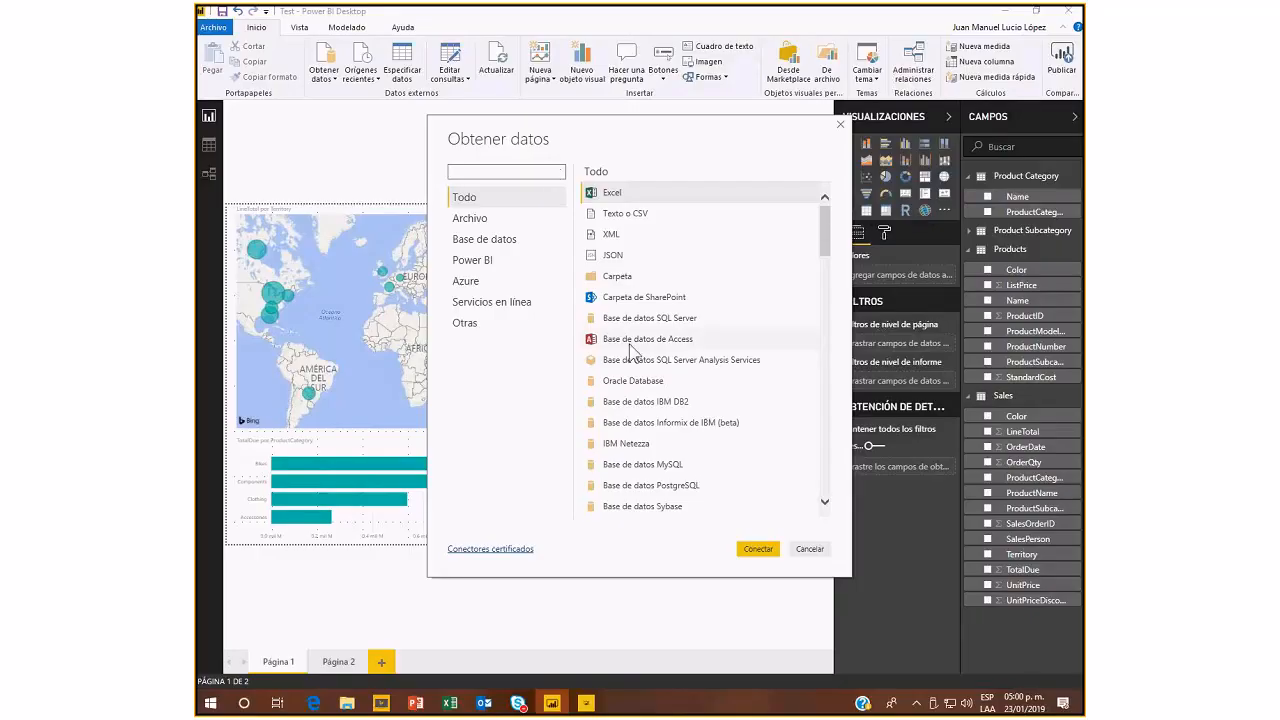
{"action": "scroll", "coordinate": [790, 343], "scroll_direction": "down", "scroll_amount": 5}
{"action": "scroll", "coordinate": [628, 347], "scroll_direction": "down", "scroll_amount": 4}
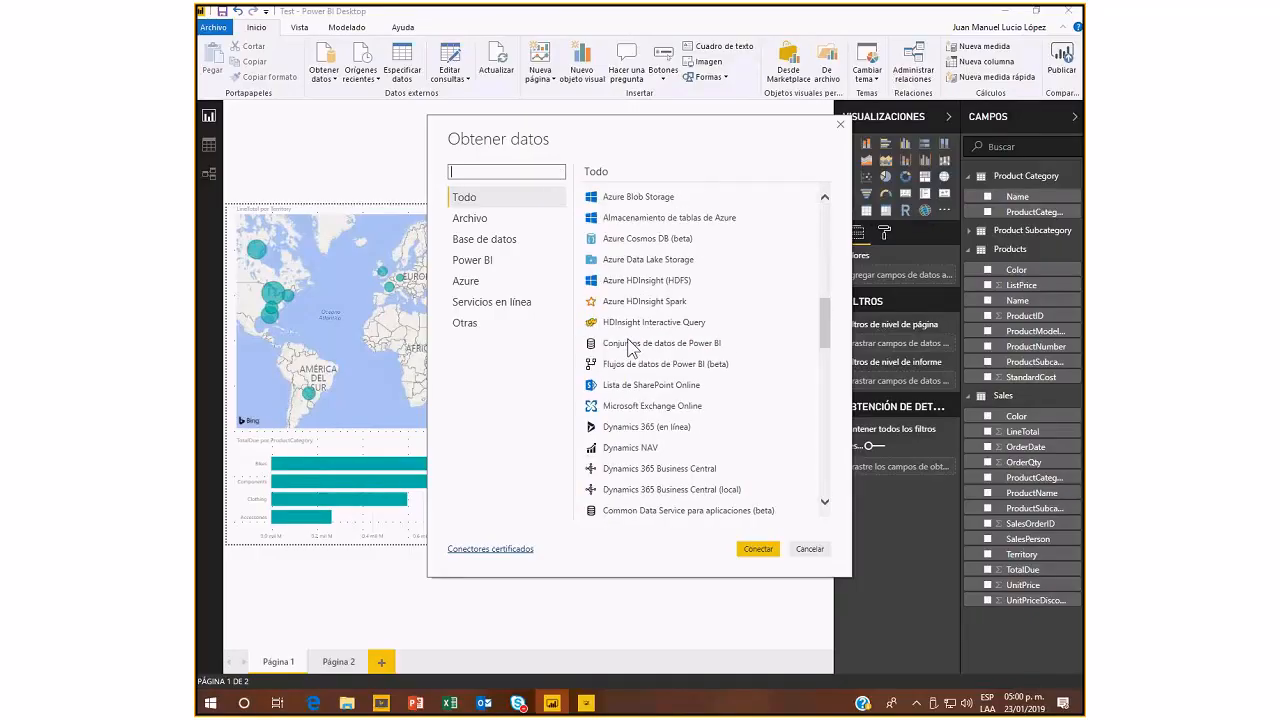
{"action": "scroll", "coordinate": [628, 347], "scroll_direction": "down", "scroll_amount": 5}
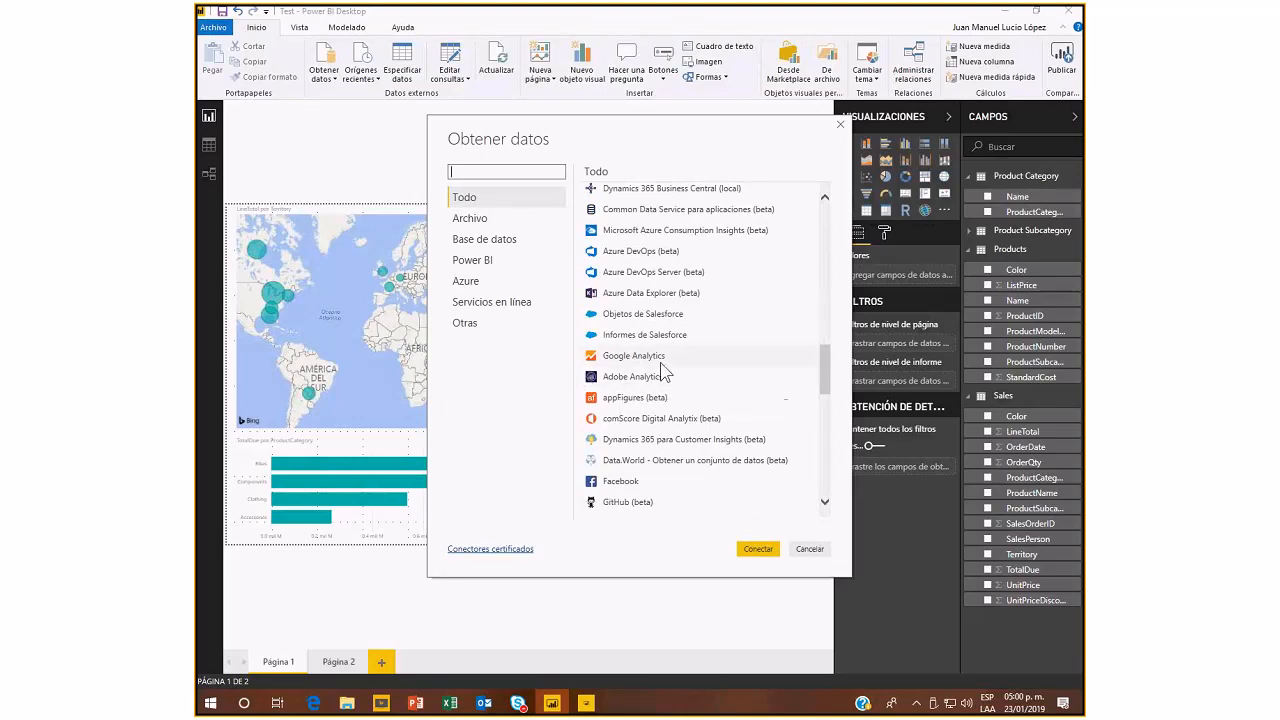
{"action": "scroll", "coordinate": [660, 363], "scroll_direction": "down", "scroll_amount": 3}
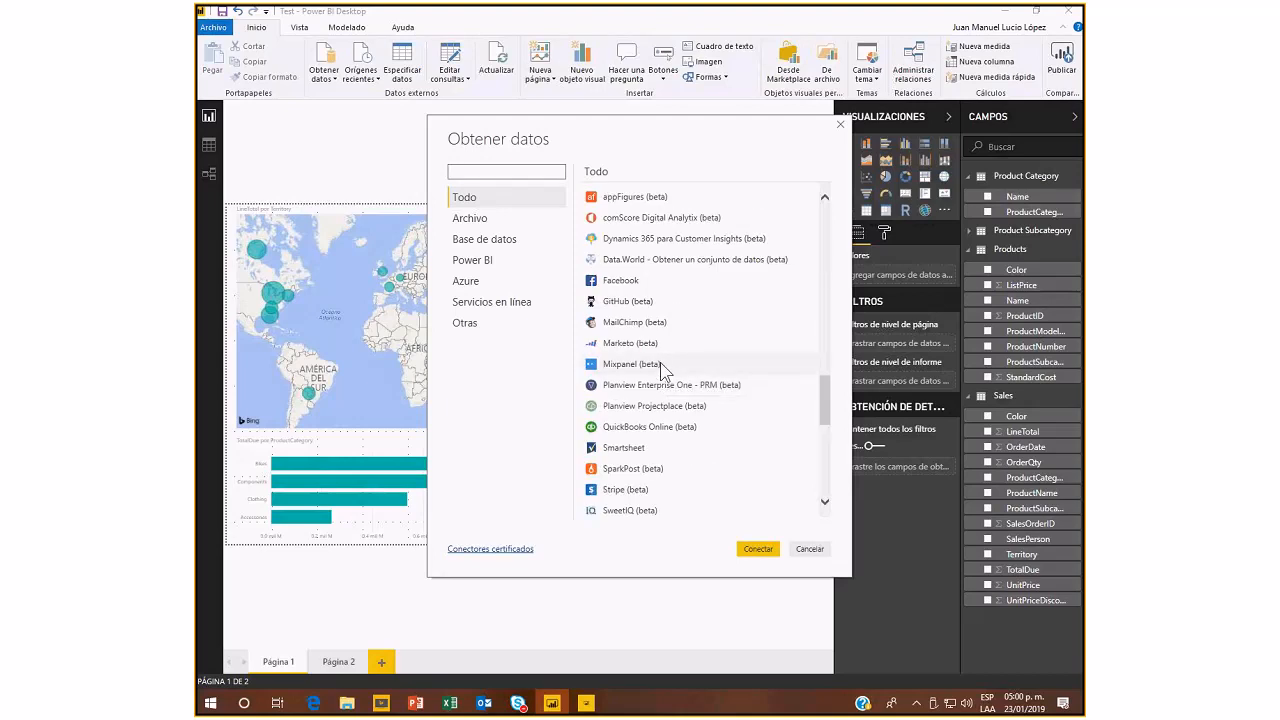
{"action": "scroll", "coordinate": [660, 362], "scroll_direction": "down", "scroll_amount": 6}
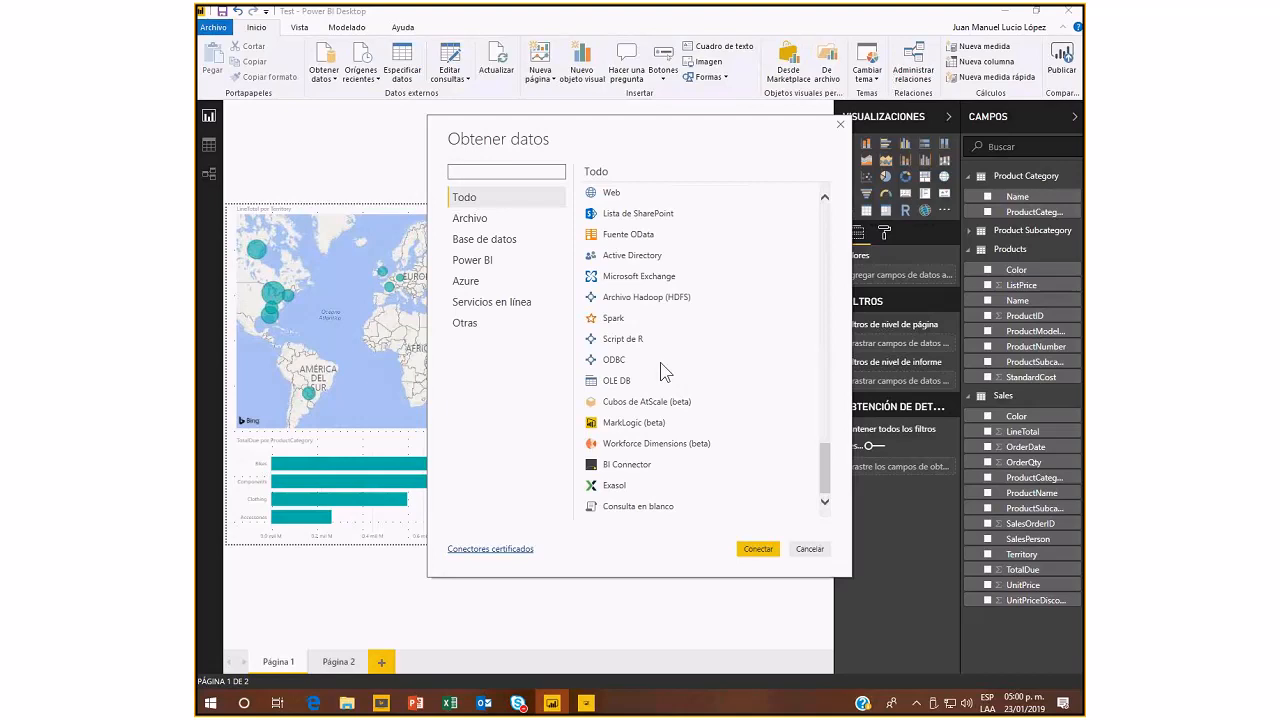
{"action": "scroll", "coordinate": [660, 371], "scroll_direction": "up", "scroll_amount": 7}
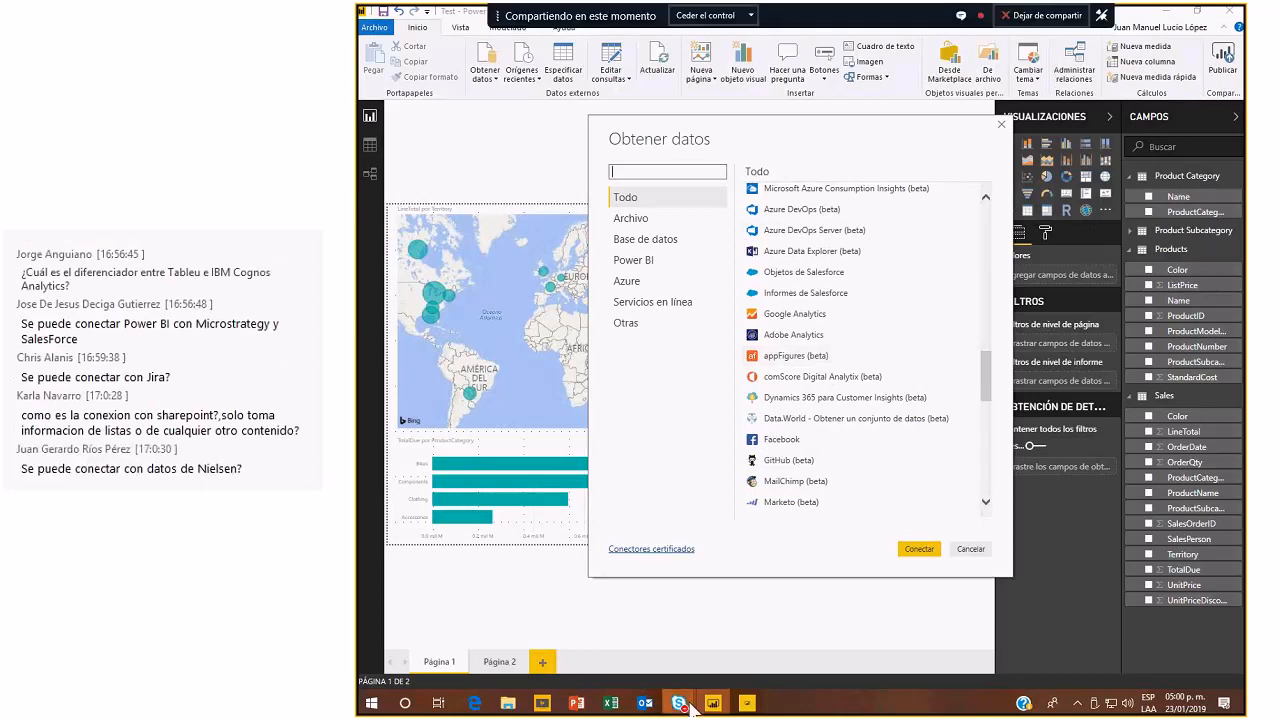
Check the newest questions in the webinar conversation and close the Obtener datos dialog in Power BI Desktop.
{"action": "left_click", "coordinate": [741, 638]}
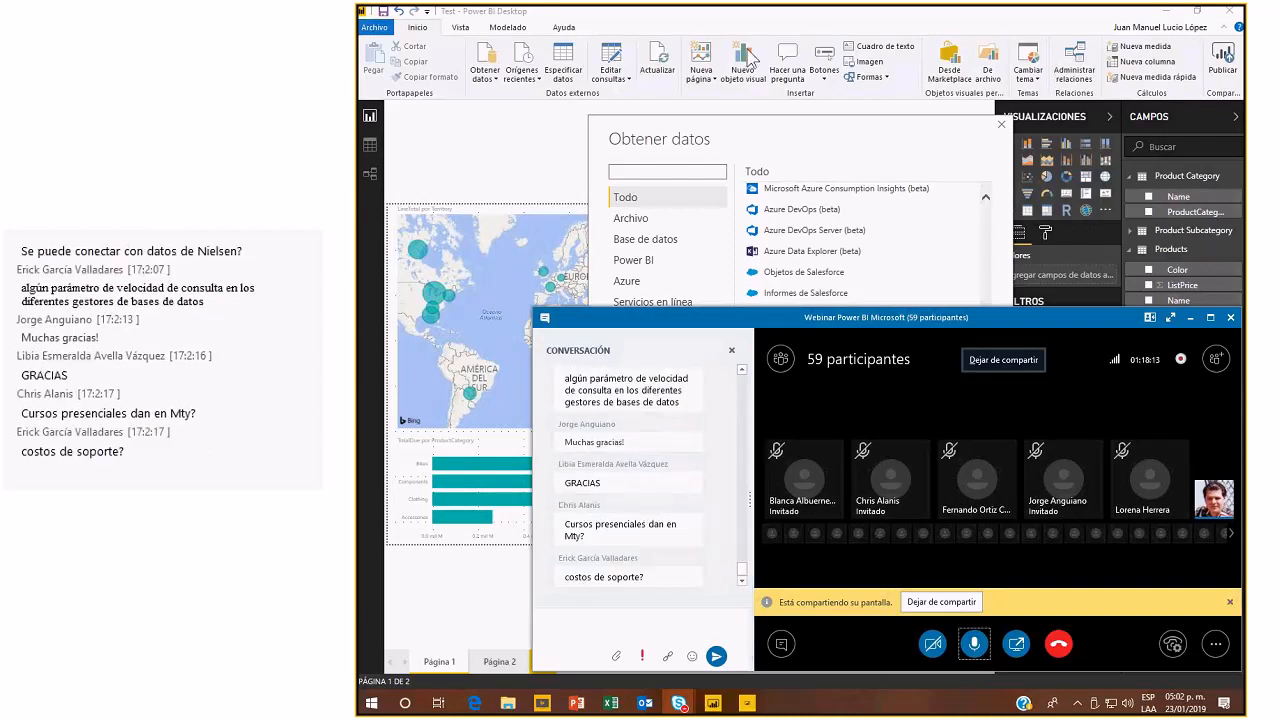
{"action": "left_click", "coordinate": [948, 111]}
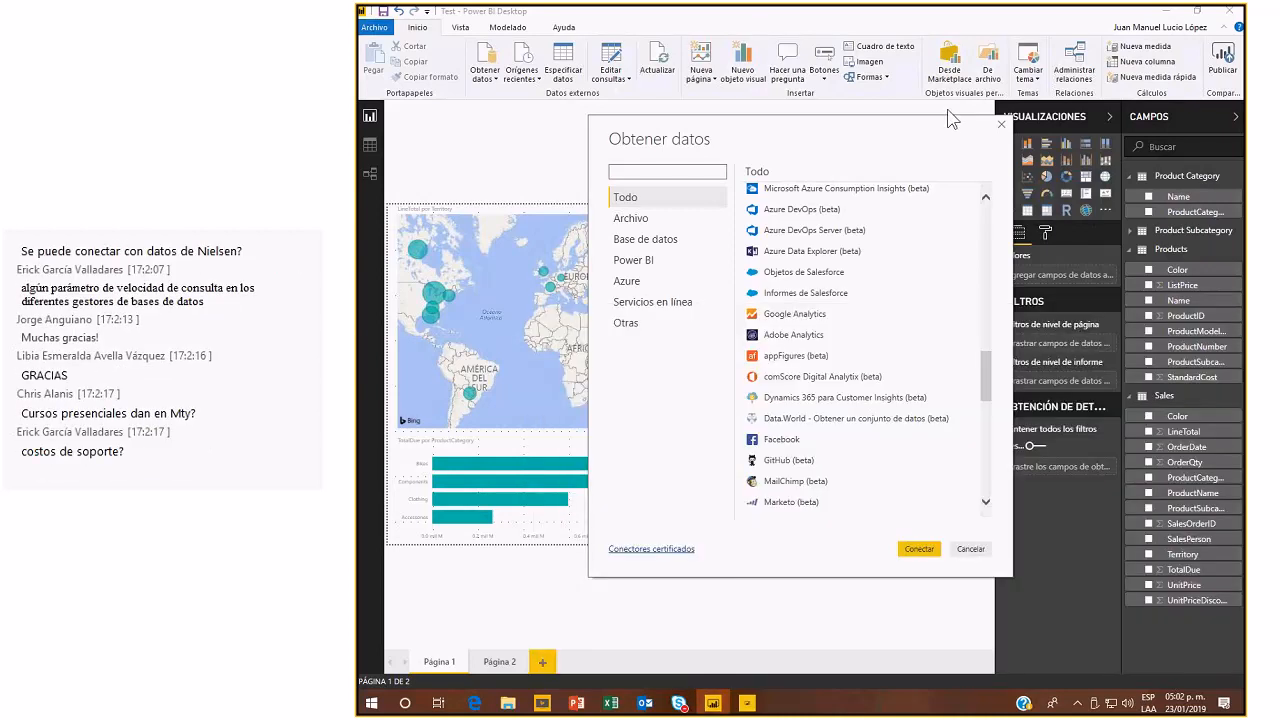
{"action": "left_click", "coordinate": [1001, 127]}
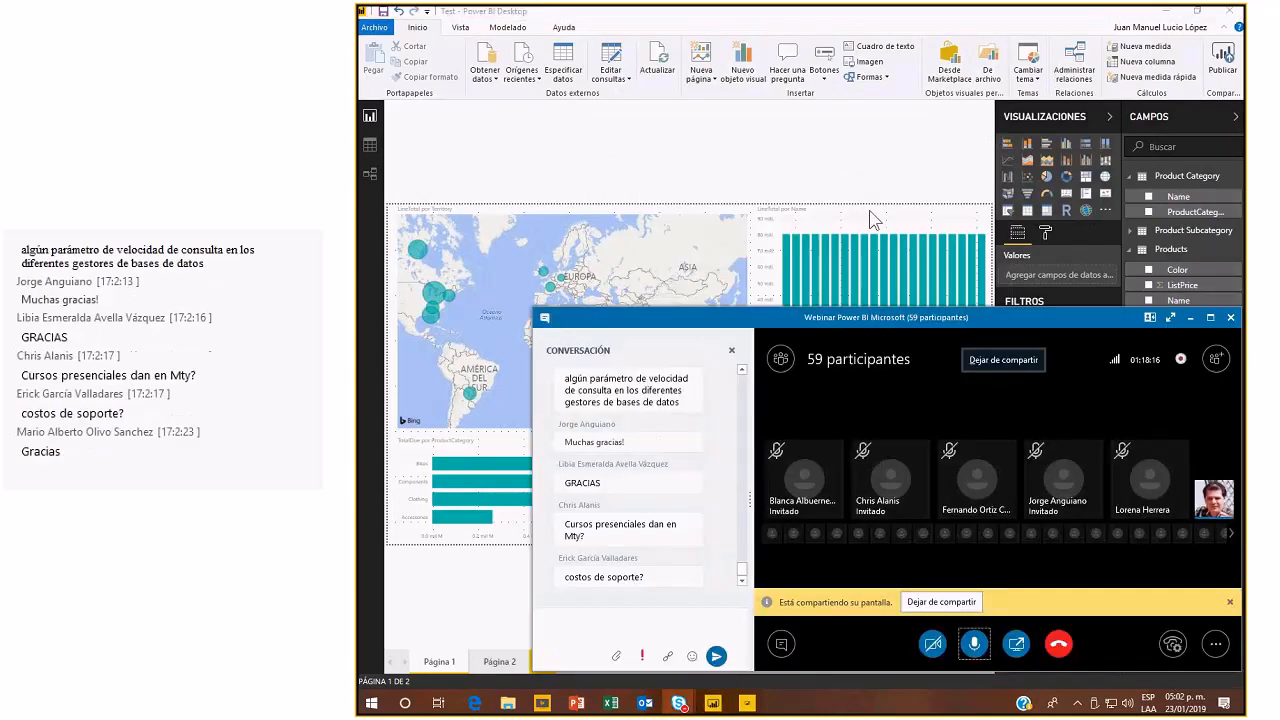
Look through the Adventure Works Data M3 workbook and the webinar conversation, and return to the Test report in Power BI Desktop.
{"action": "key", "text": "alt+Tab"}
{"action": "key", "text": "Tab"}
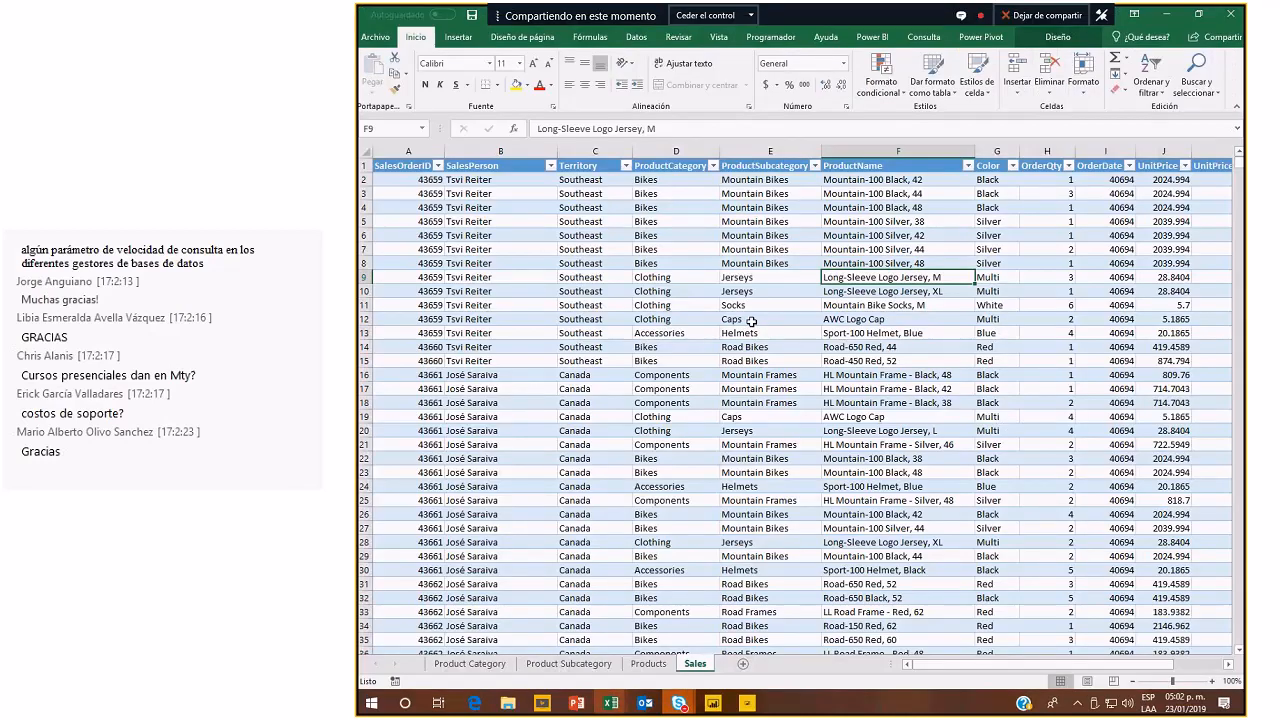
{"action": "key", "text": "alt+Tab"}
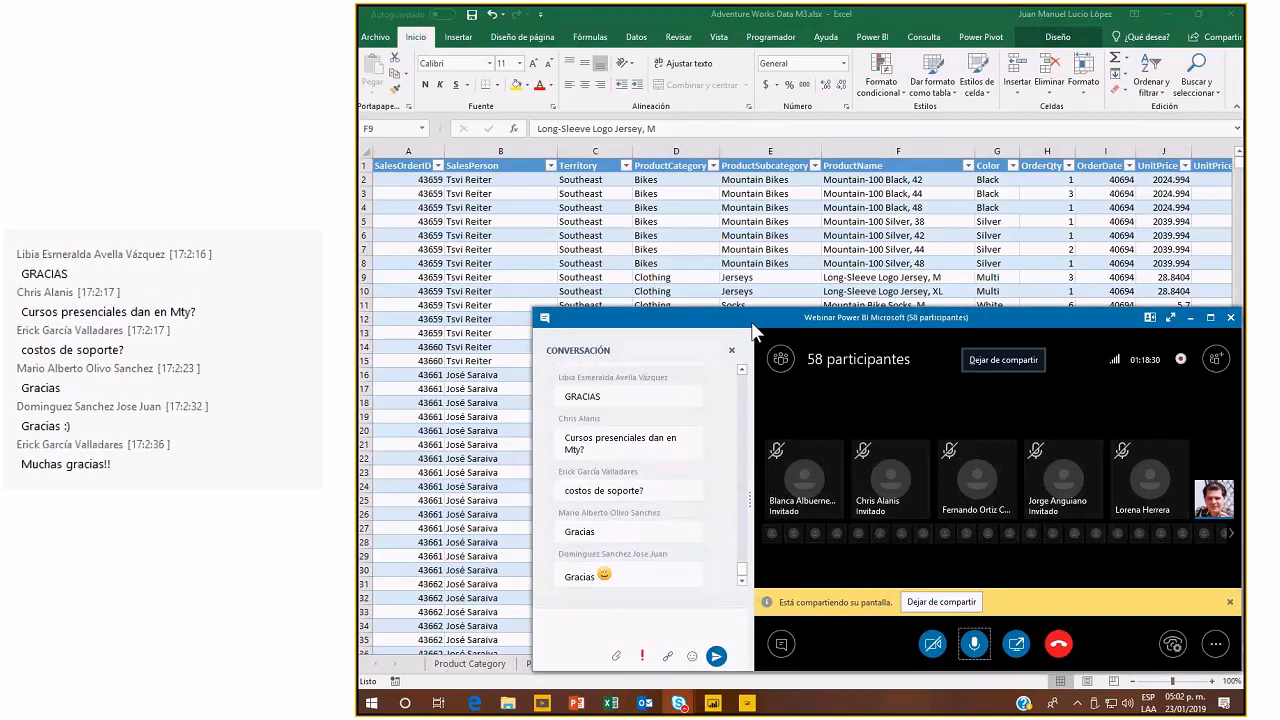
{"action": "key", "text": "alt+Tab"}
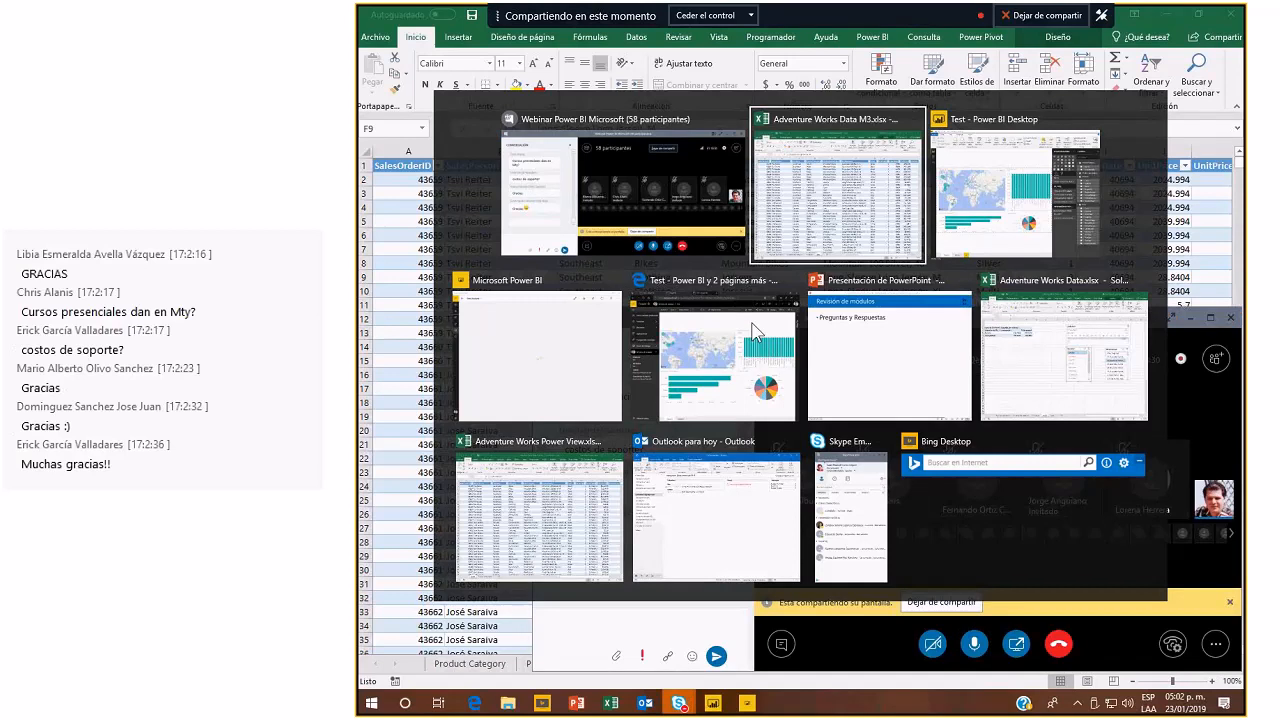
{"action": "key", "text": "alt+Tab"}
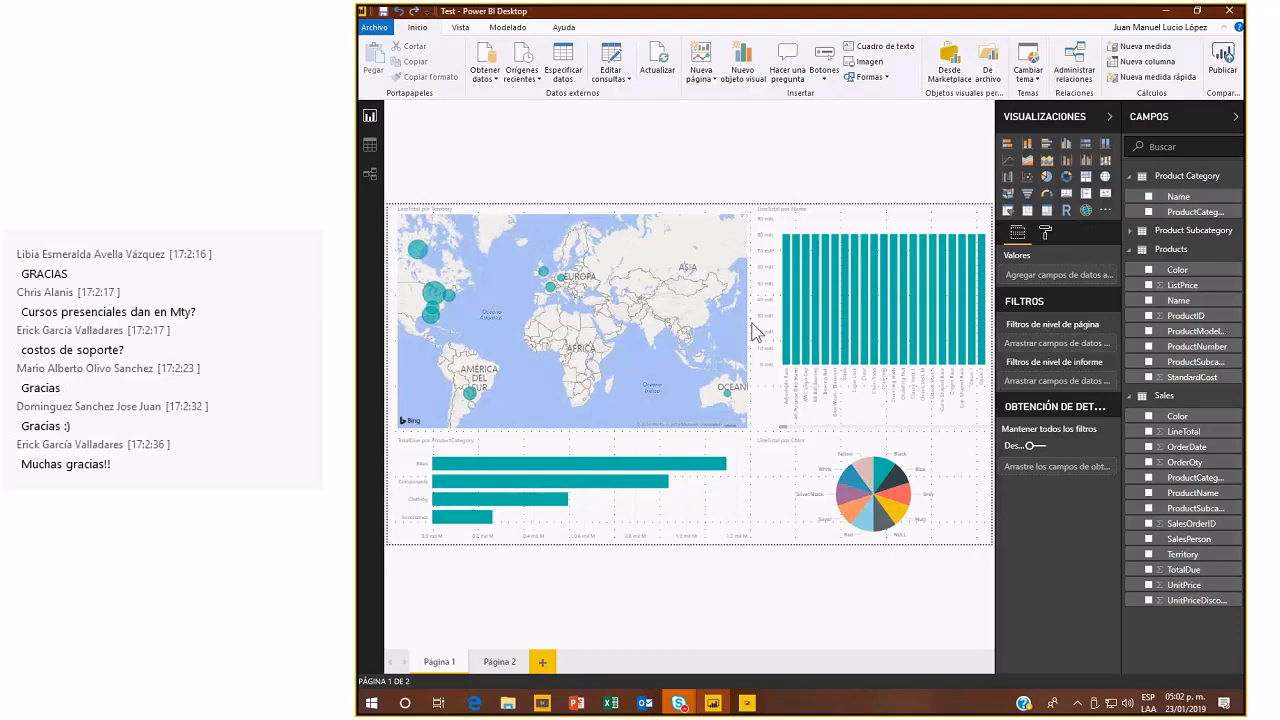
{"action": "key", "text": "alt+Tab"}
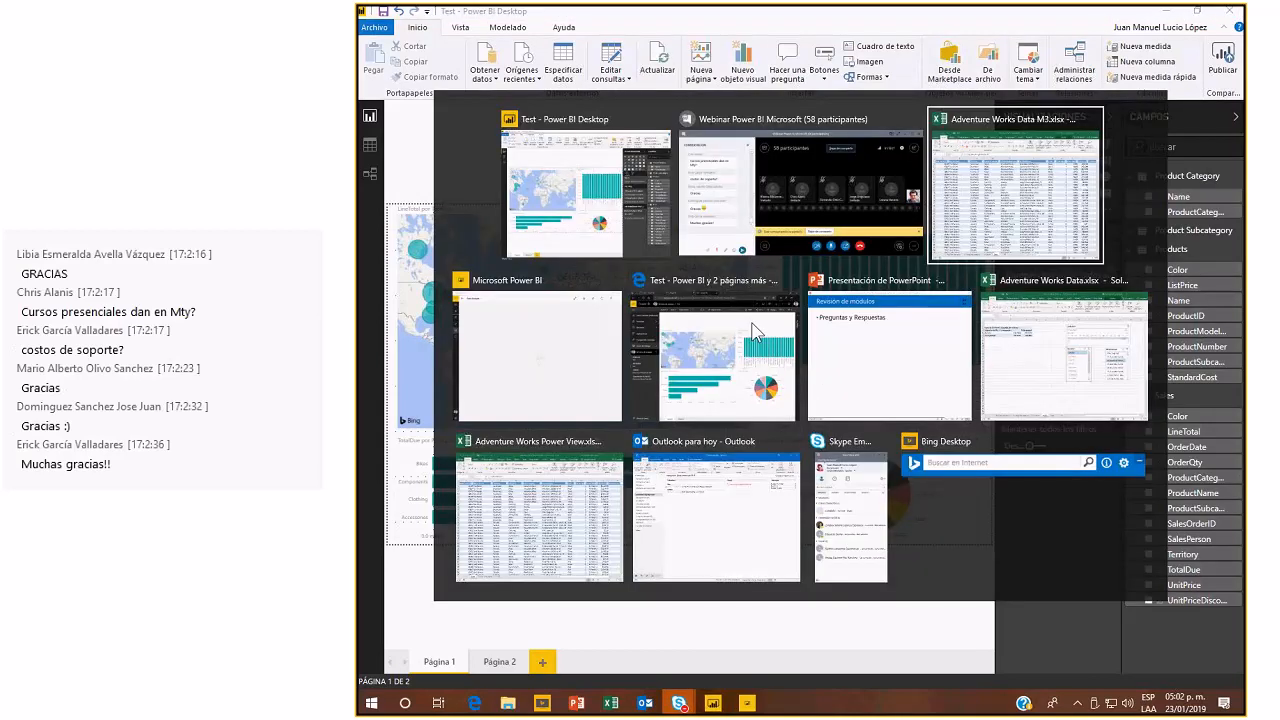
{"action": "key", "text": "Escape"}
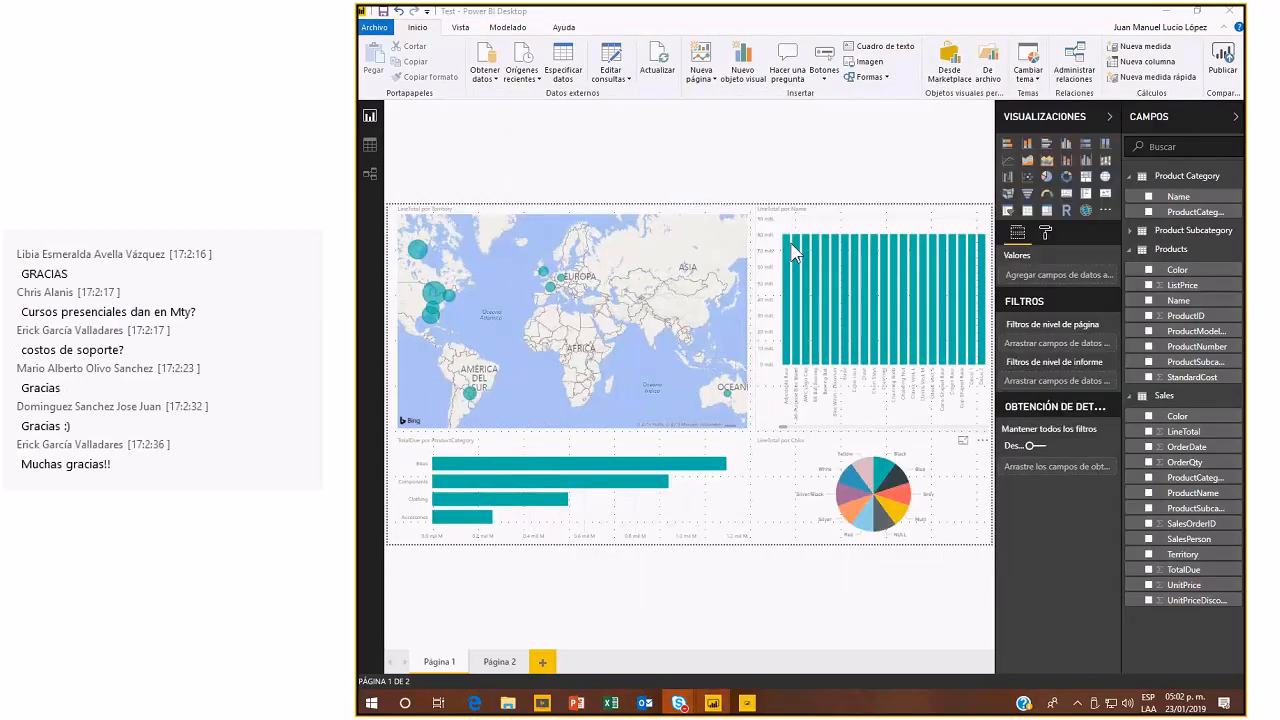
Check the webinar conversation again and switch to the Test report in the Power BI service in Edge.
{"action": "left_click", "coordinate": [679, 703]}
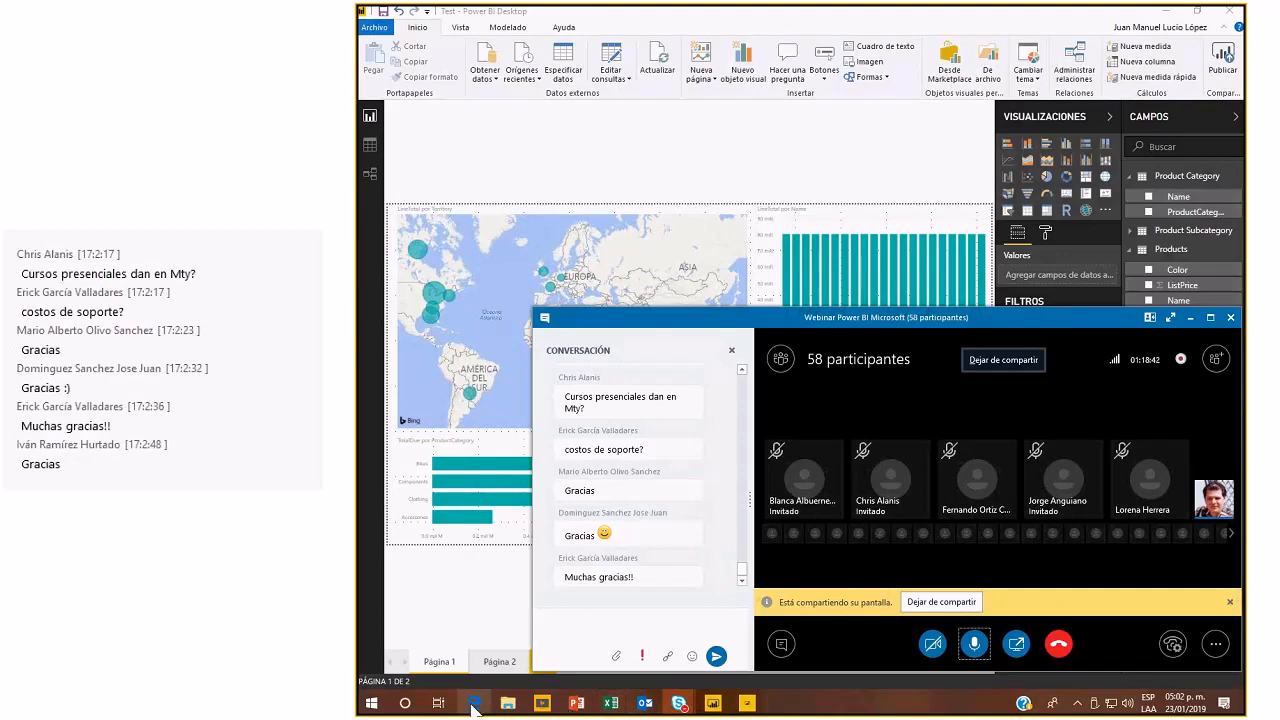
{"action": "left_click", "coordinate": [475, 704]}
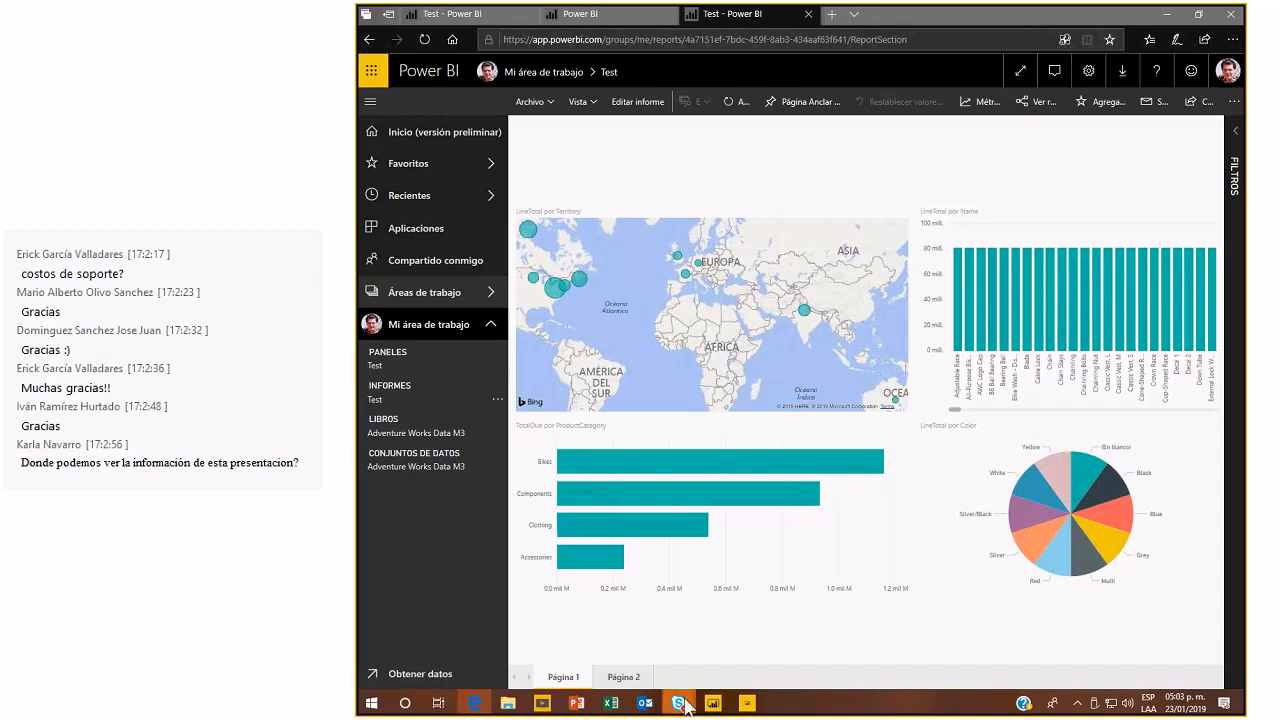
Reopen the webinar conversation to read the closing messages and stop sharing the screen.
{"action": "mouse_move", "coordinate": [679, 703]}
{"action": "mouse_move", "coordinate": [744, 629]}
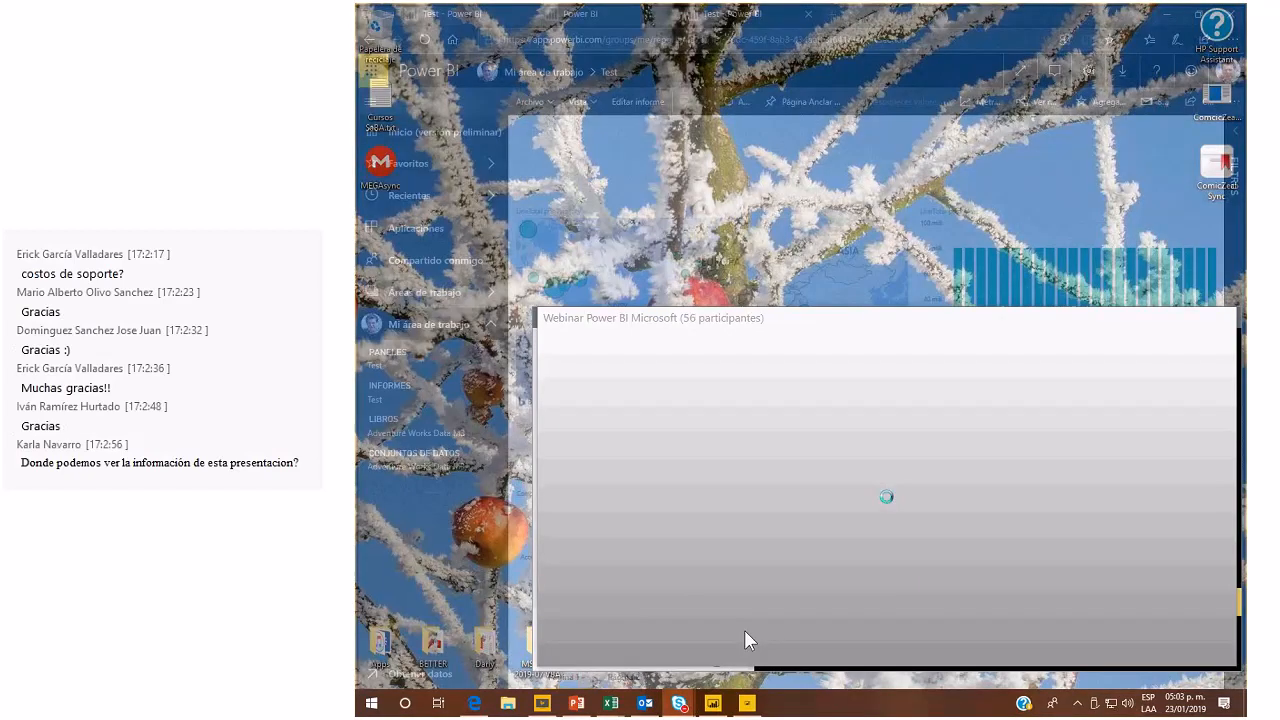
{"action": "left_click", "coordinate": [744, 629]}
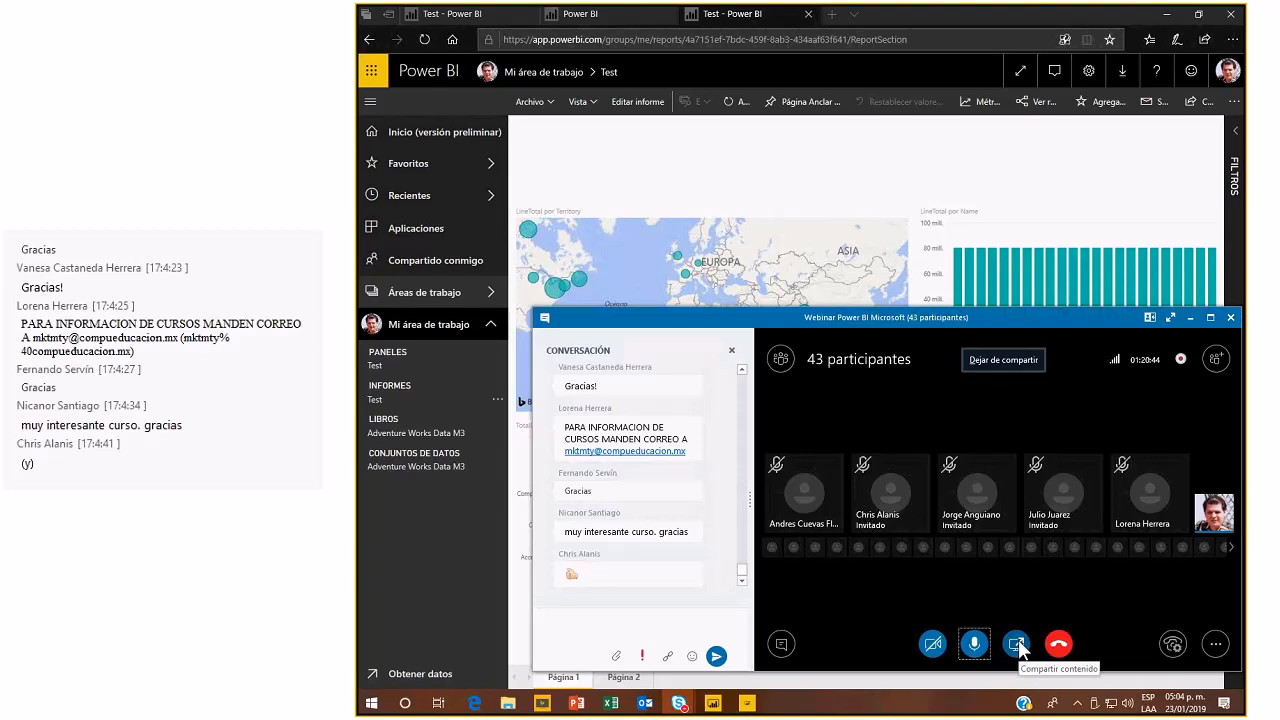
{"action": "left_click", "coordinate": [1019, 358]}
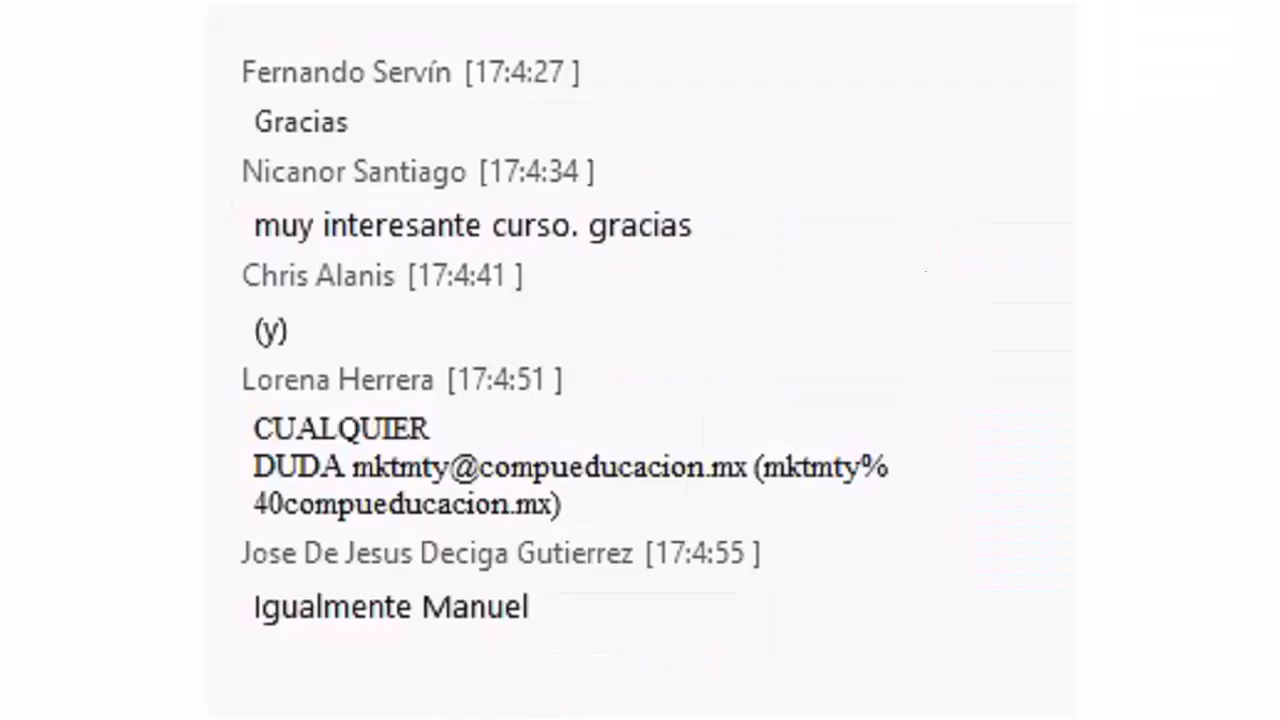